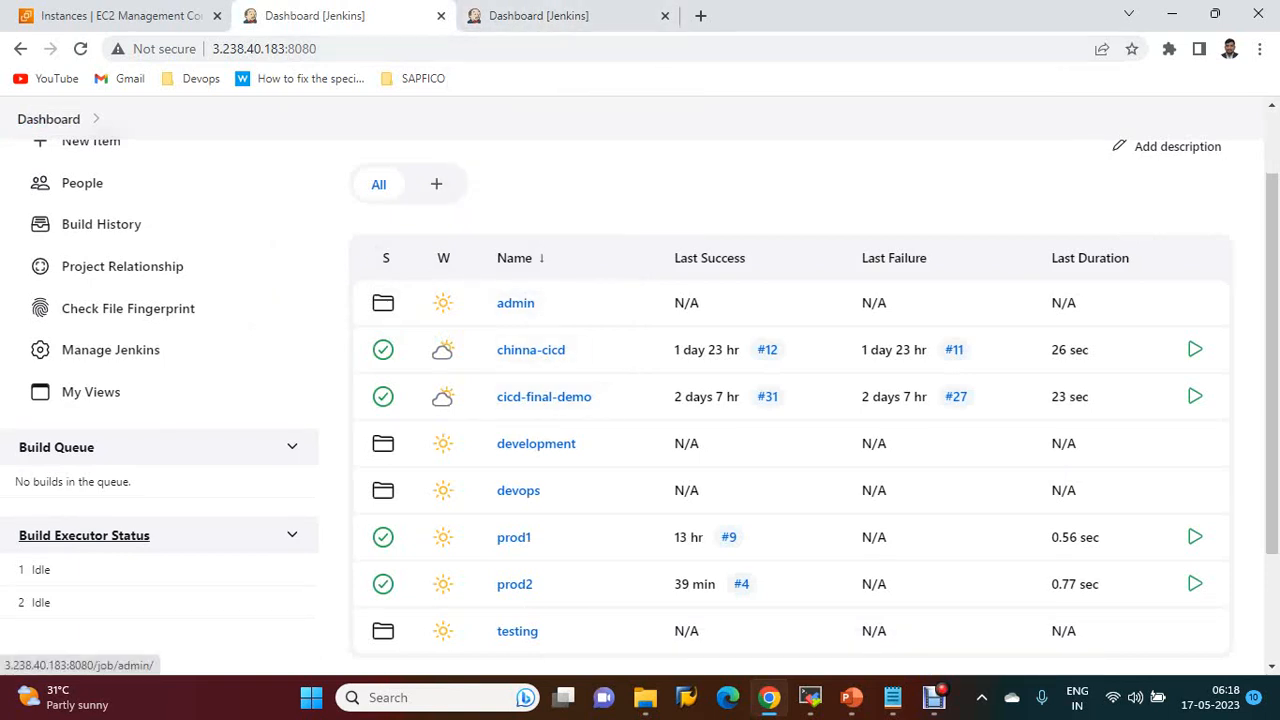
Step: Open the chinna-cicd job page, then switch to the '2. jenkins' terminal session in MobaXterm
click(531, 349)
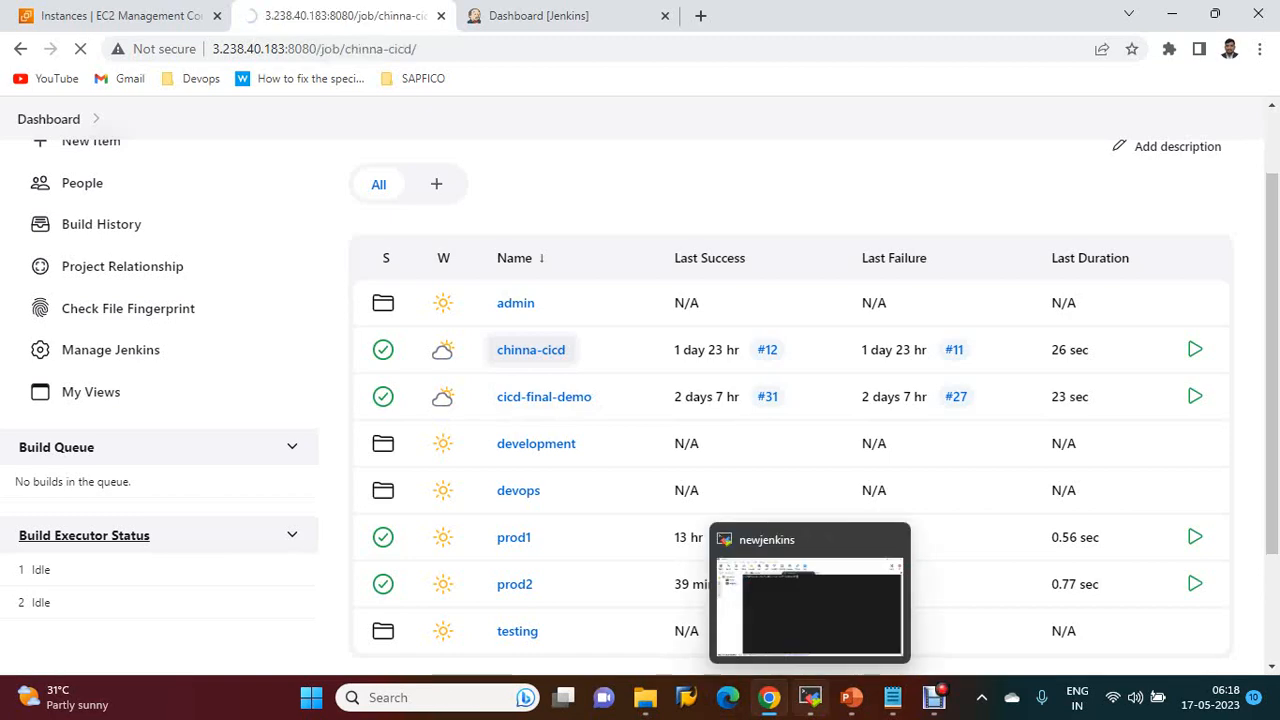
click(810, 697)
click(284, 106)
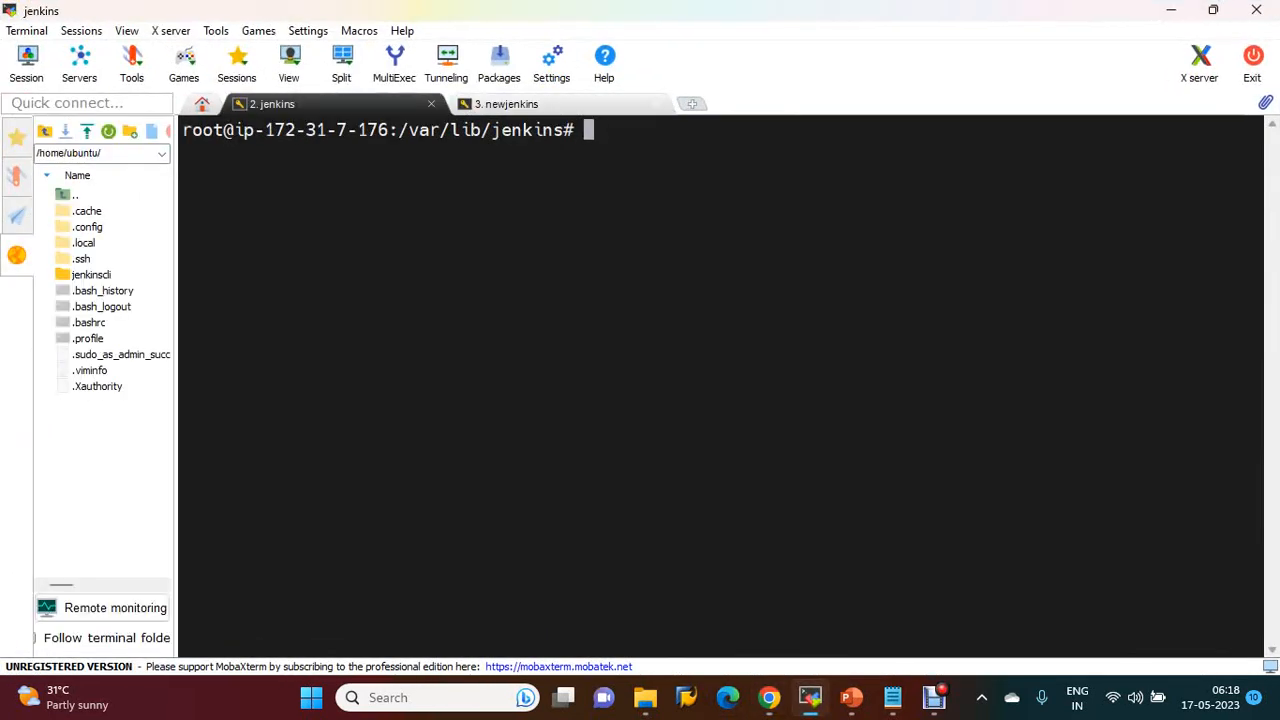
Step: List /var/lib/jenkins, then enter jobs/ and list its eight job folders with ls -l
text(ls)
key(BackSpace)
key(BackSpace)
key(BackSpace)
text(ls -l)
key(Return)
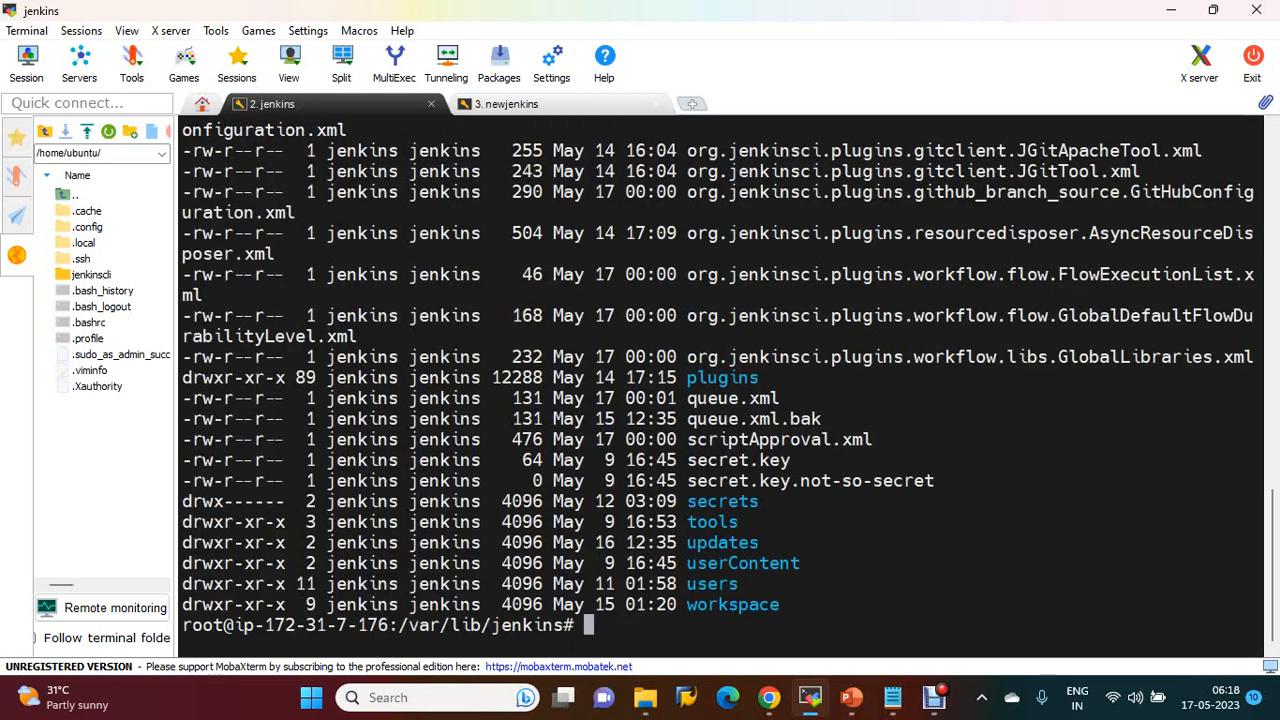
text(cd jobs/)
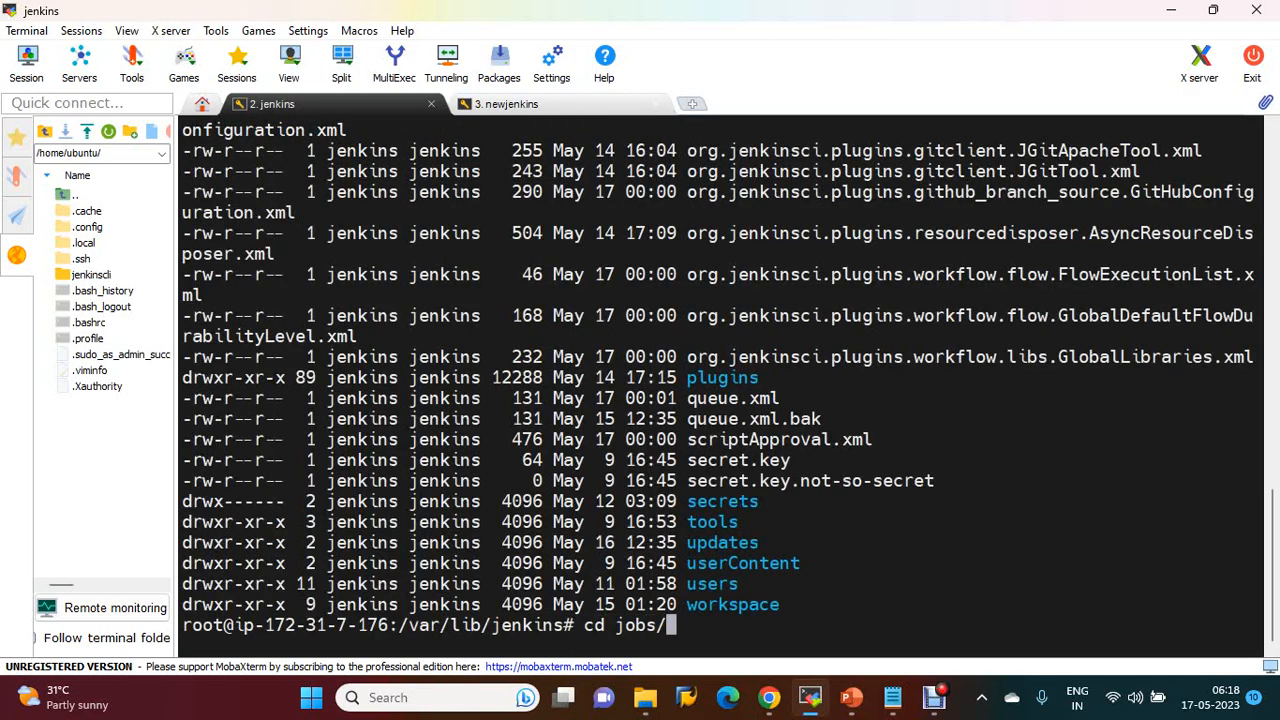
key(Return)
text(ls -l)
key(Return)
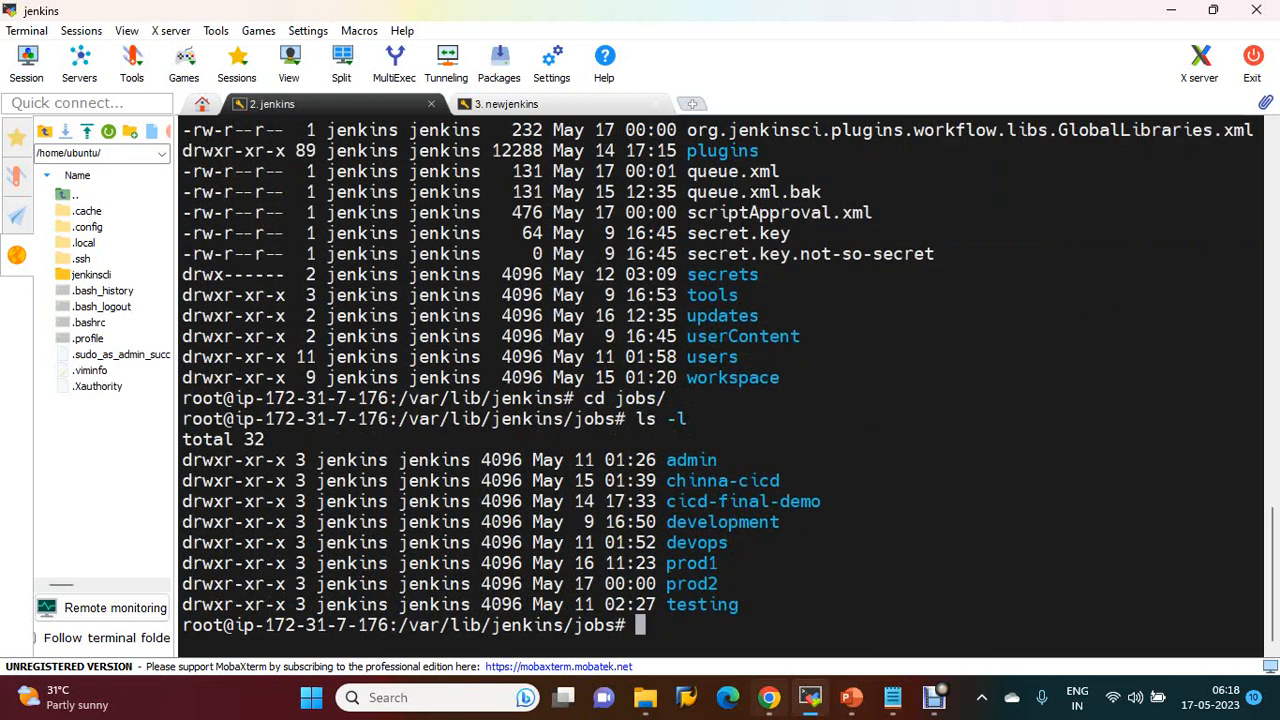
Step: Compare against the job list on the Jenkins dashboard, then return to the terminal
click(768, 697)
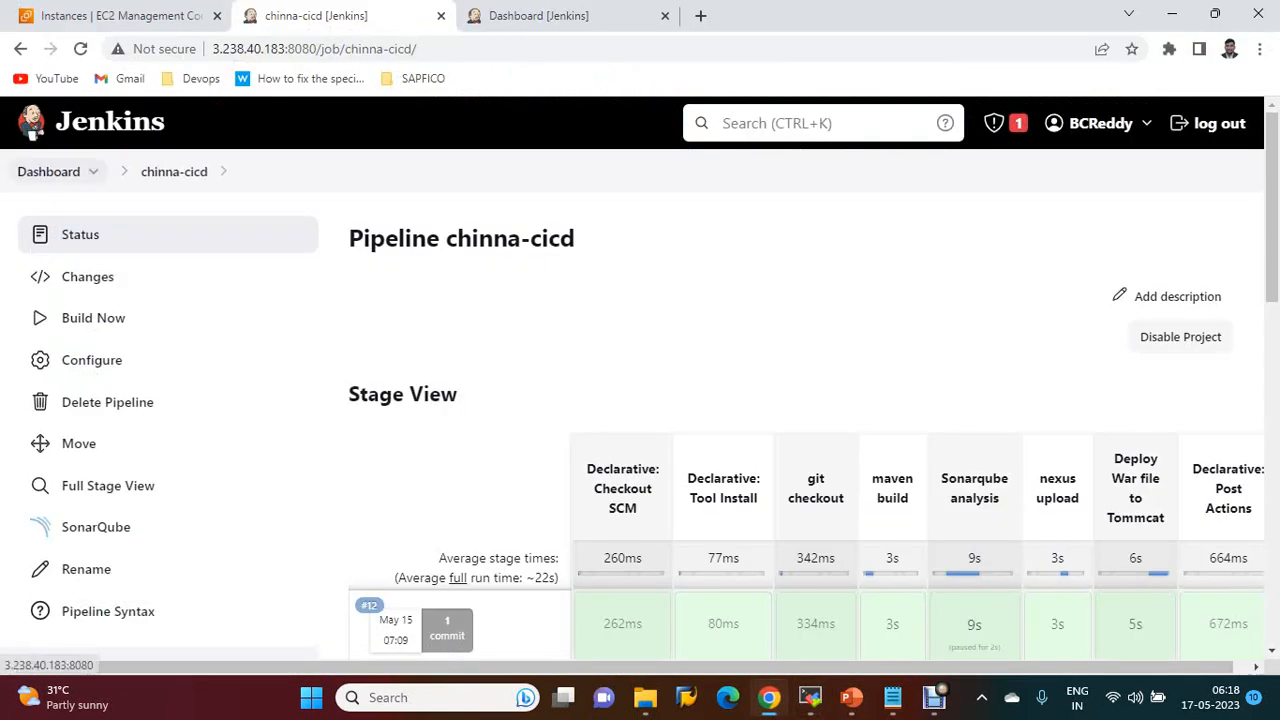
click(48, 172)
scroll(640, 400, down, 1)
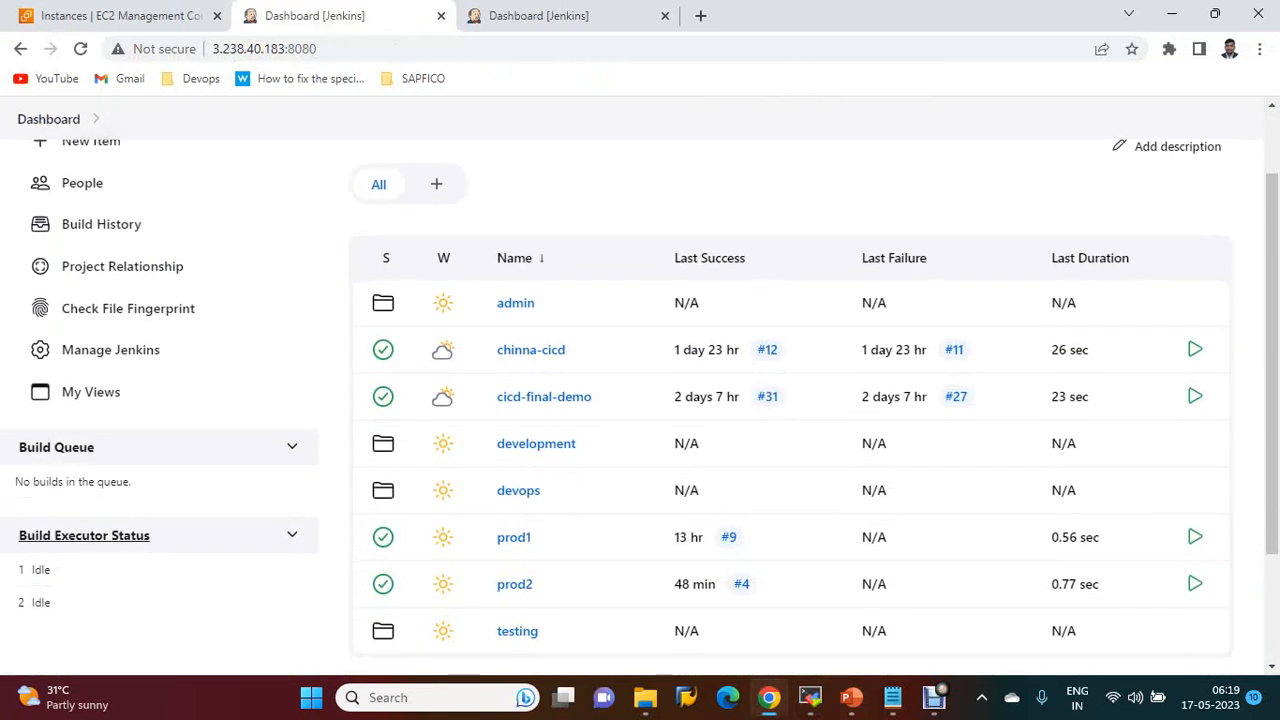
key(alt+Tab)
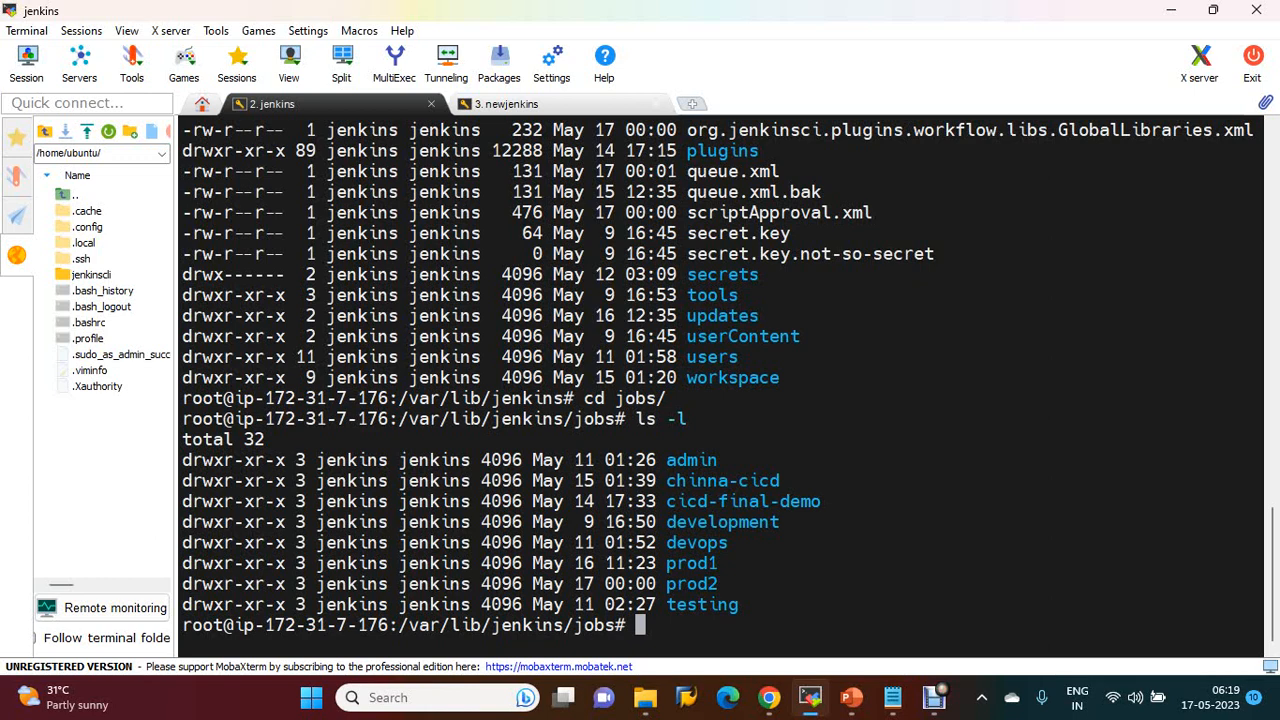
Step: Build the start of the command: scp -r chinna-cicd root@
double_click(722, 481)
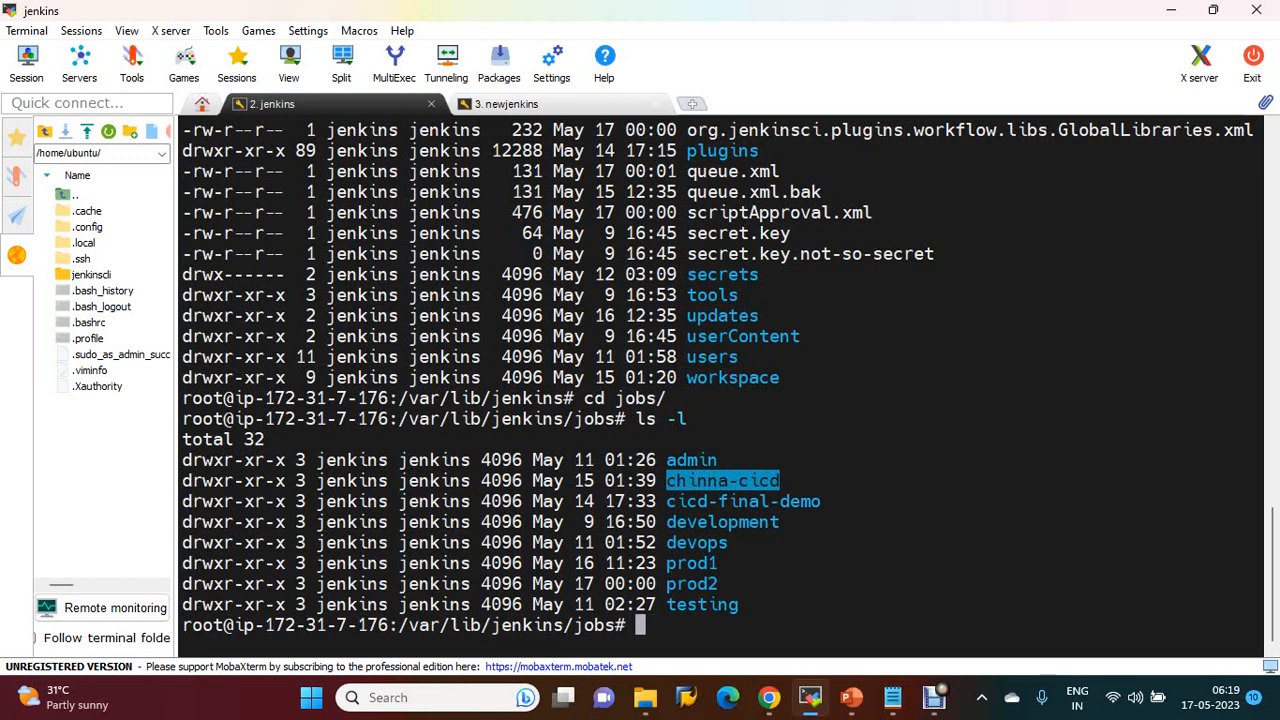
text(scp =)
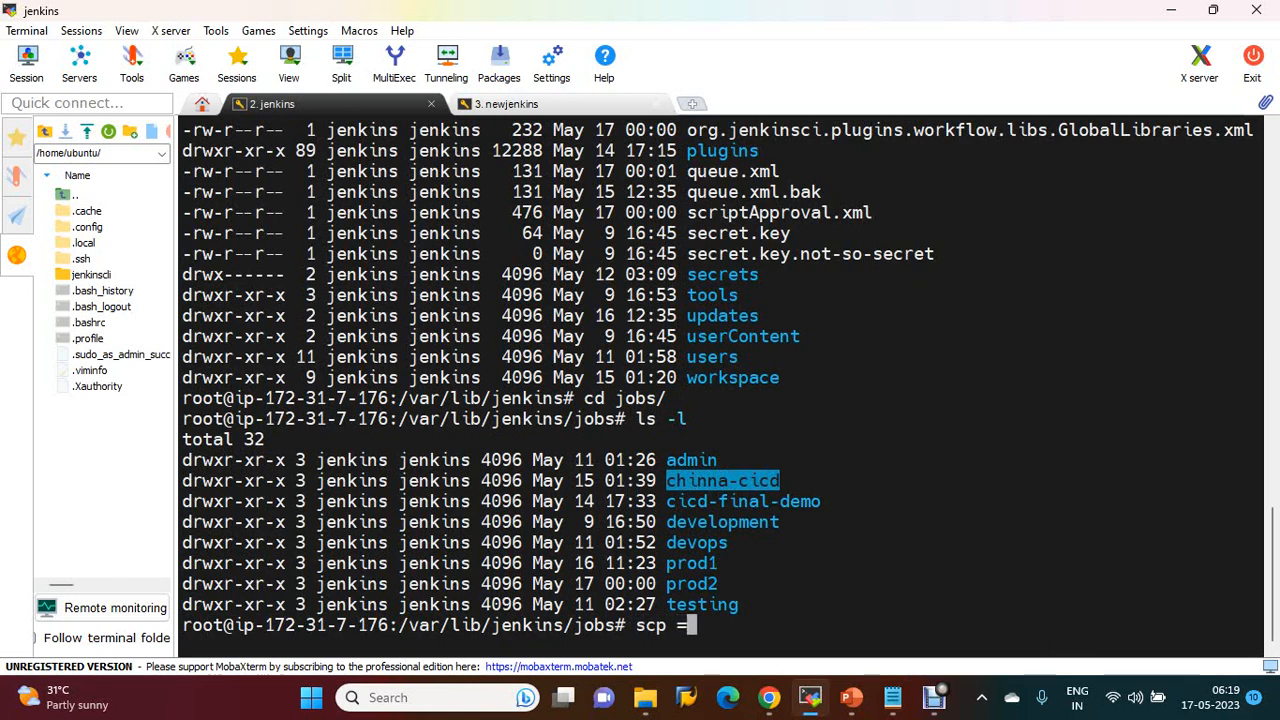
key(BackSpace)
text(-r)
right_click(810, 56)
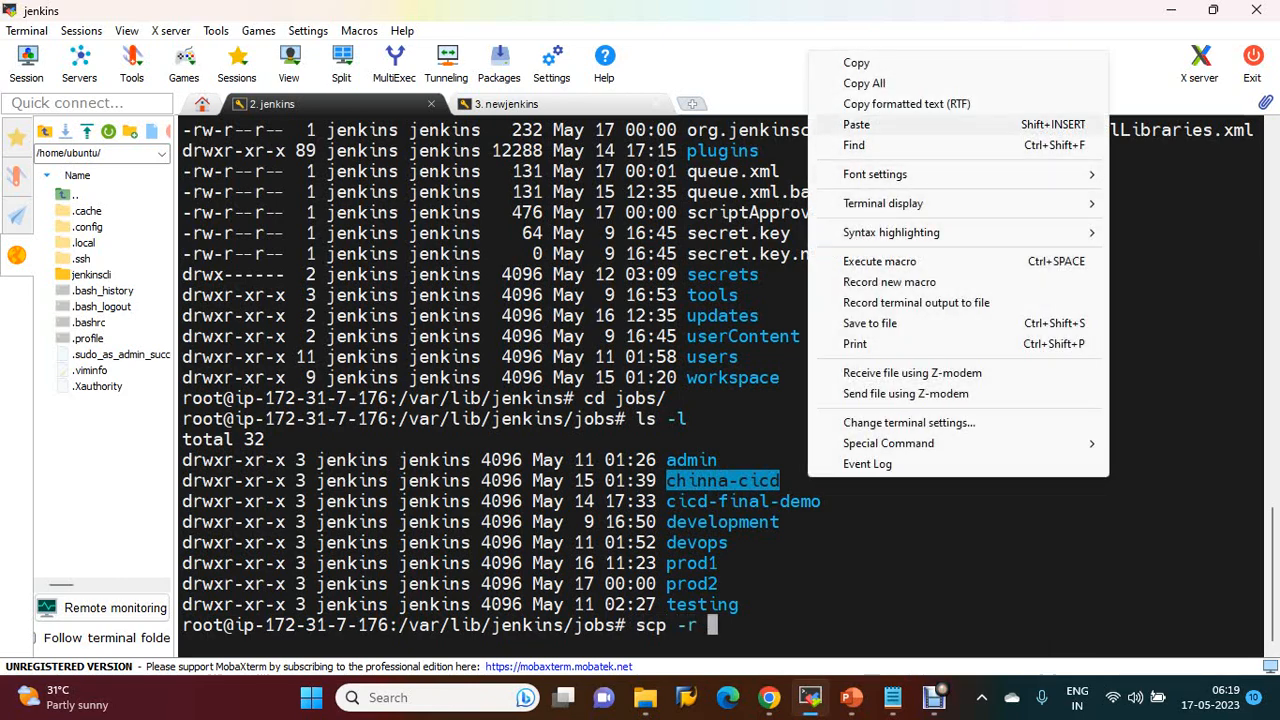
click(856, 124)
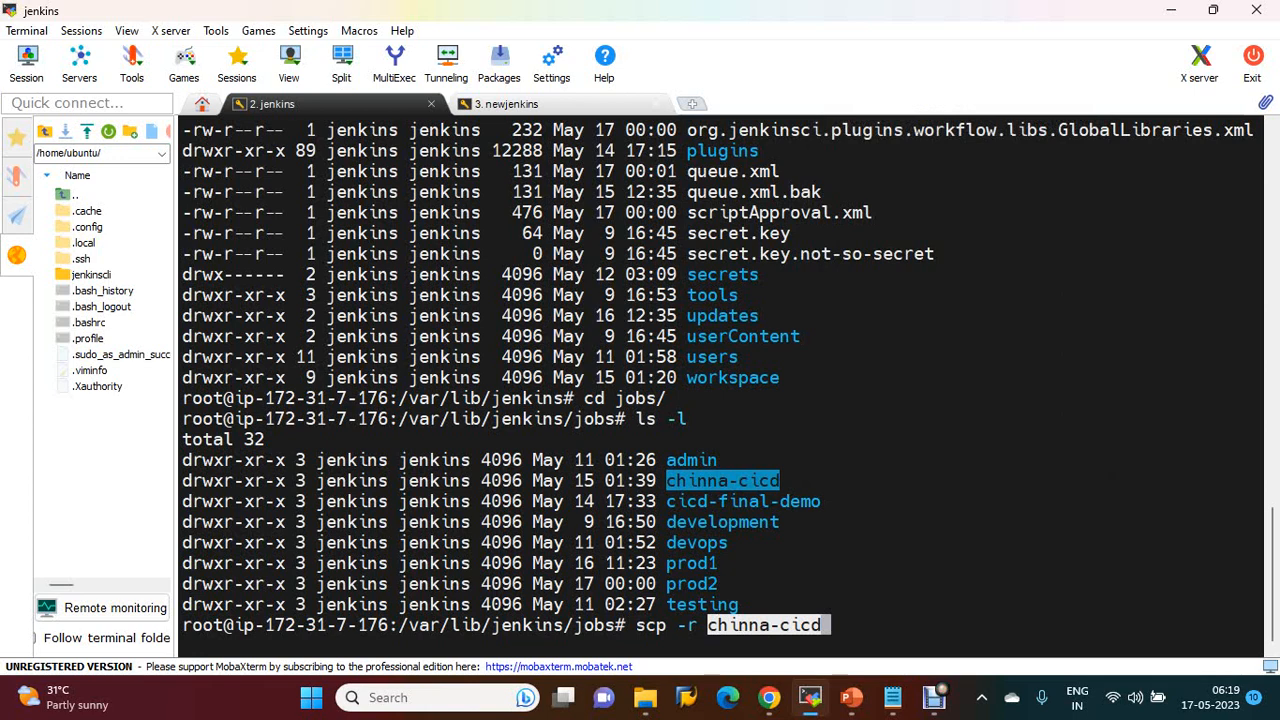
text(root@)
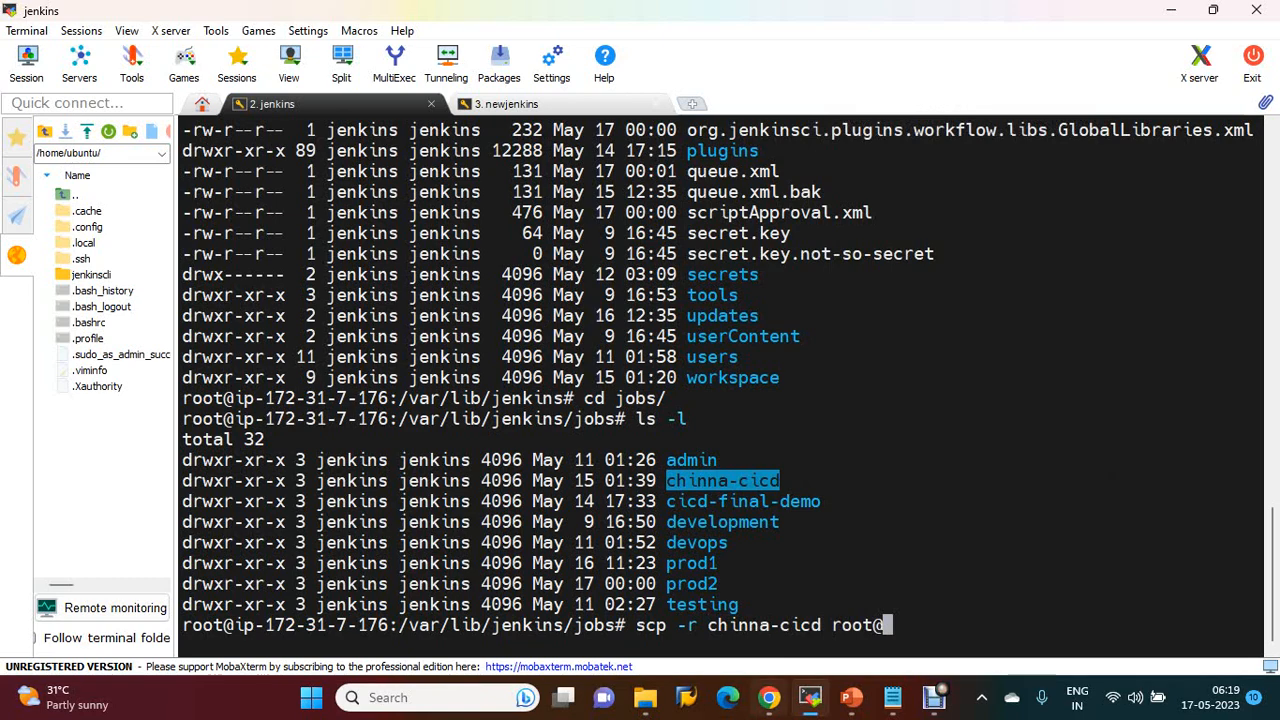
Step: Copy the new server's address from its Jenkins dashboard and paste it after root@
click(768, 697)
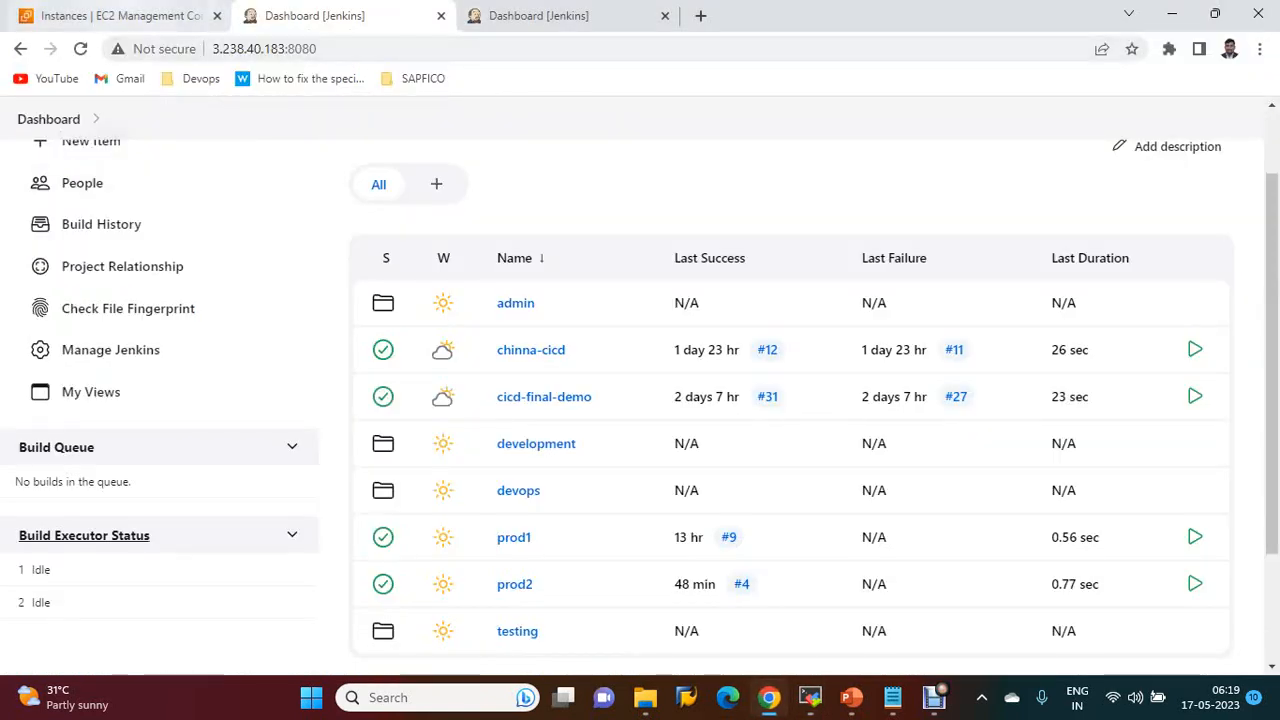
click(540, 16)
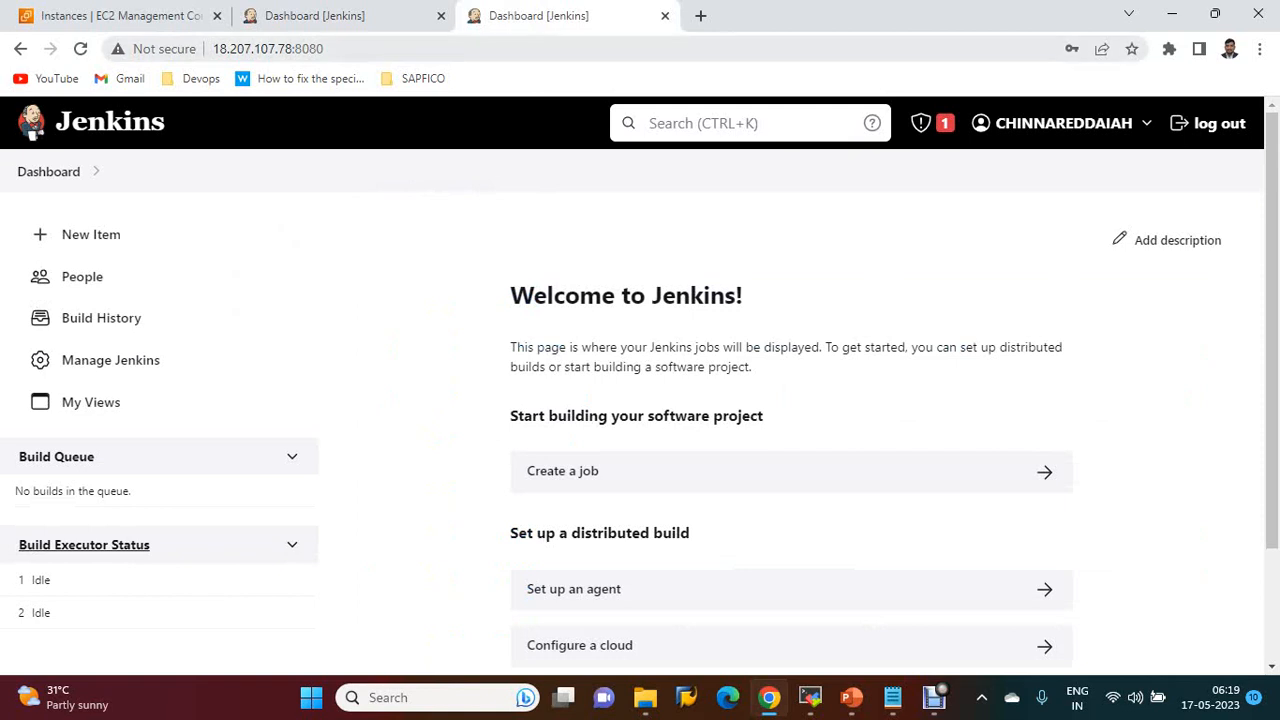
drag(287, 49, 213, 49)
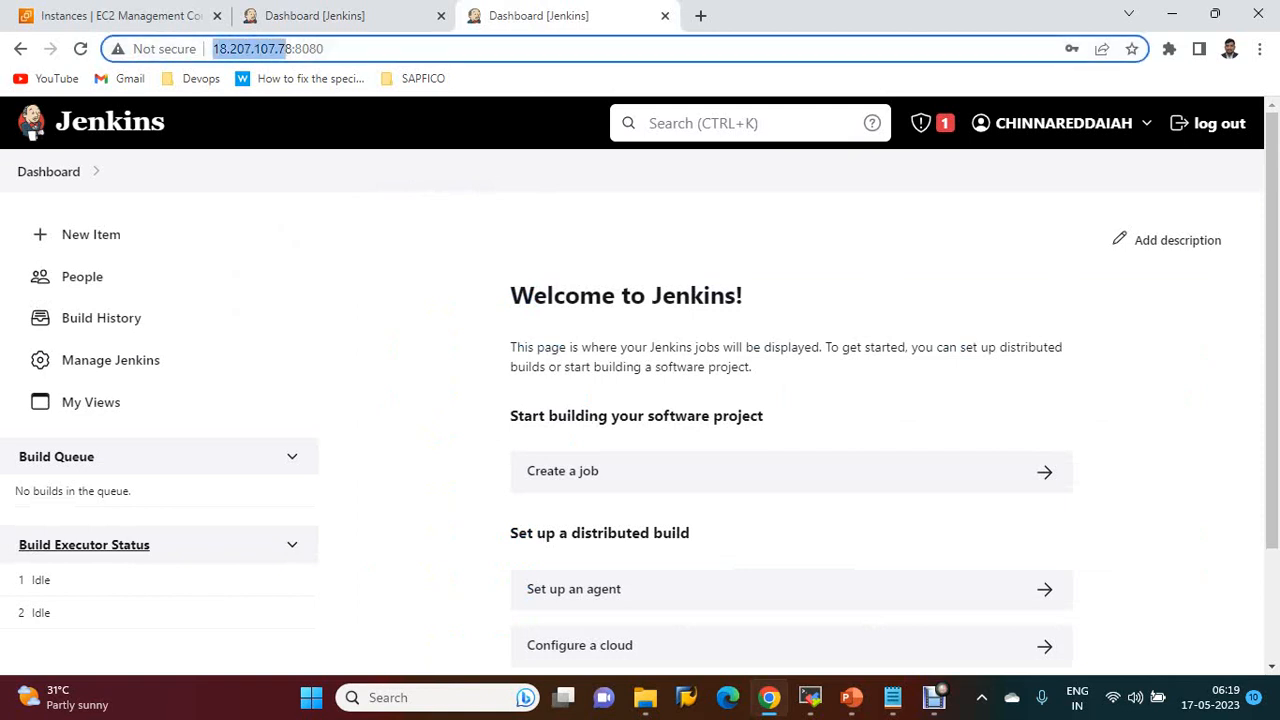
drag(293, 49, 212, 49)
key(ctrl+c)
key(alt+Tab)
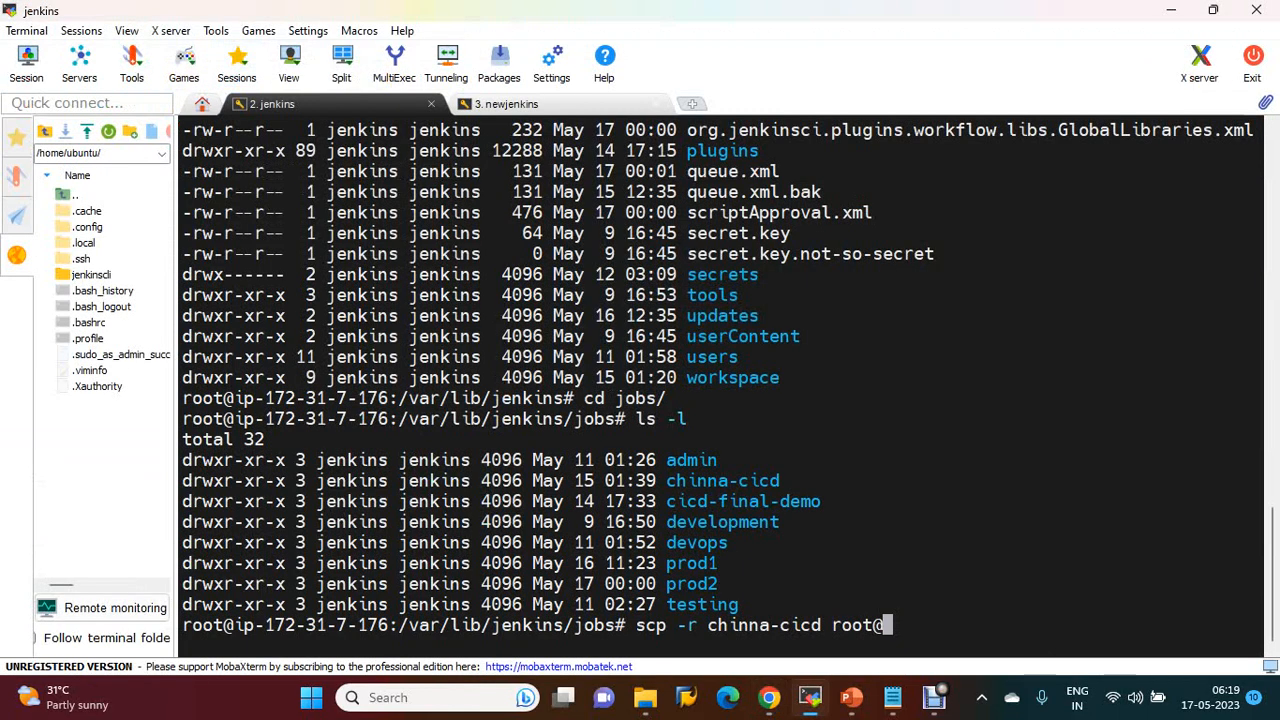
right_click(952, 463)
click(1000, 111)
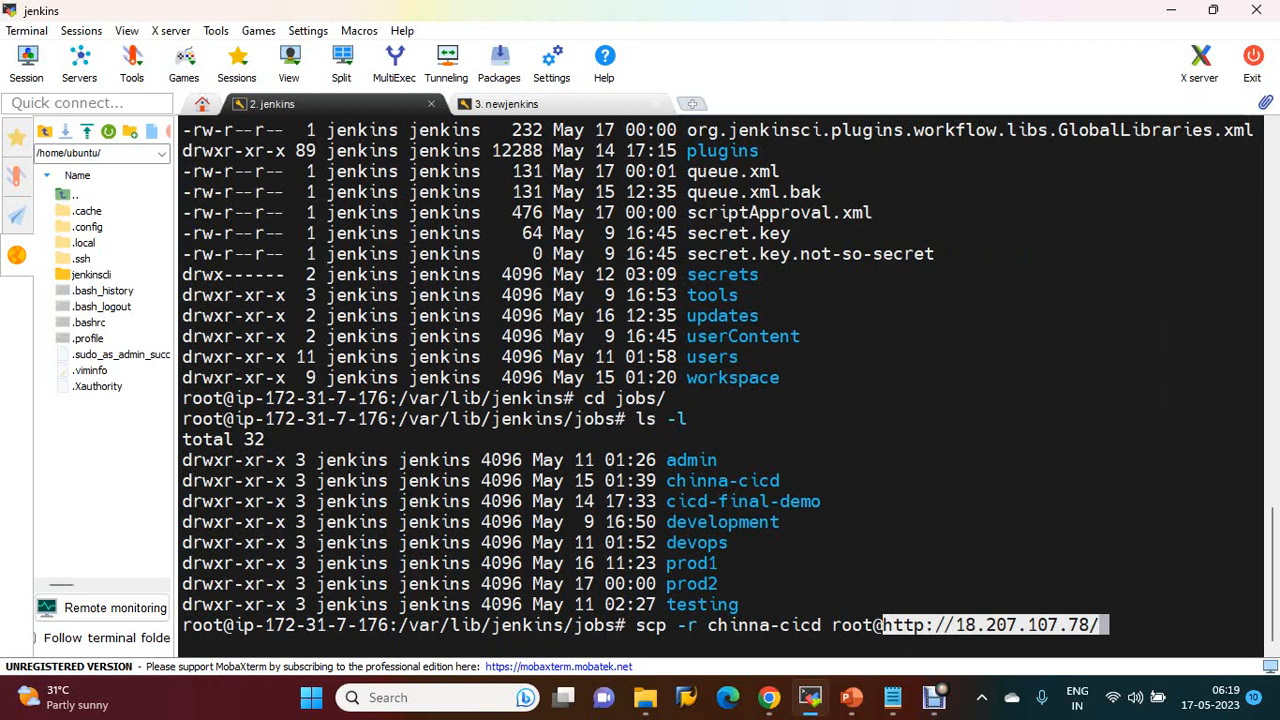
key(BackSpace)
key(BackSpace)
key(BackSpace)
key(BackSpace)
key(BackSpace)
key(BackSpace)
key(BackSpace)
key(BackSpace)
key(BackSpace)
key(BackSpace)
key(BackSpace)
key(BackSpace)
key(BackSpace)
key(BackSpace)
key(BackSpace)
key(BackSpace)
key(BackSpace)
key(BackSpace)
key(BackSpace)
key(BackSpace)
key(BackSpace)
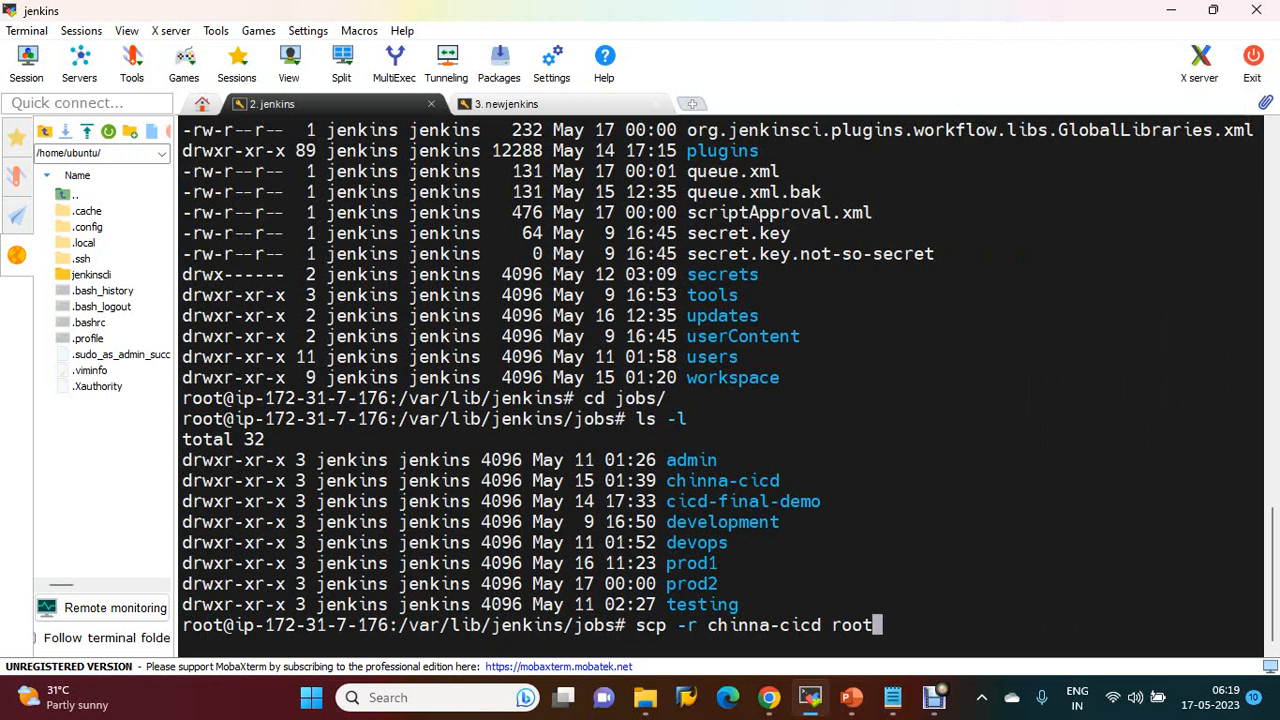
text(@)
Step: Paste the newjenkins instance's public IPv4 18.207.107.78 from the EC2 console after root@
click(768, 697)
click(130, 16)
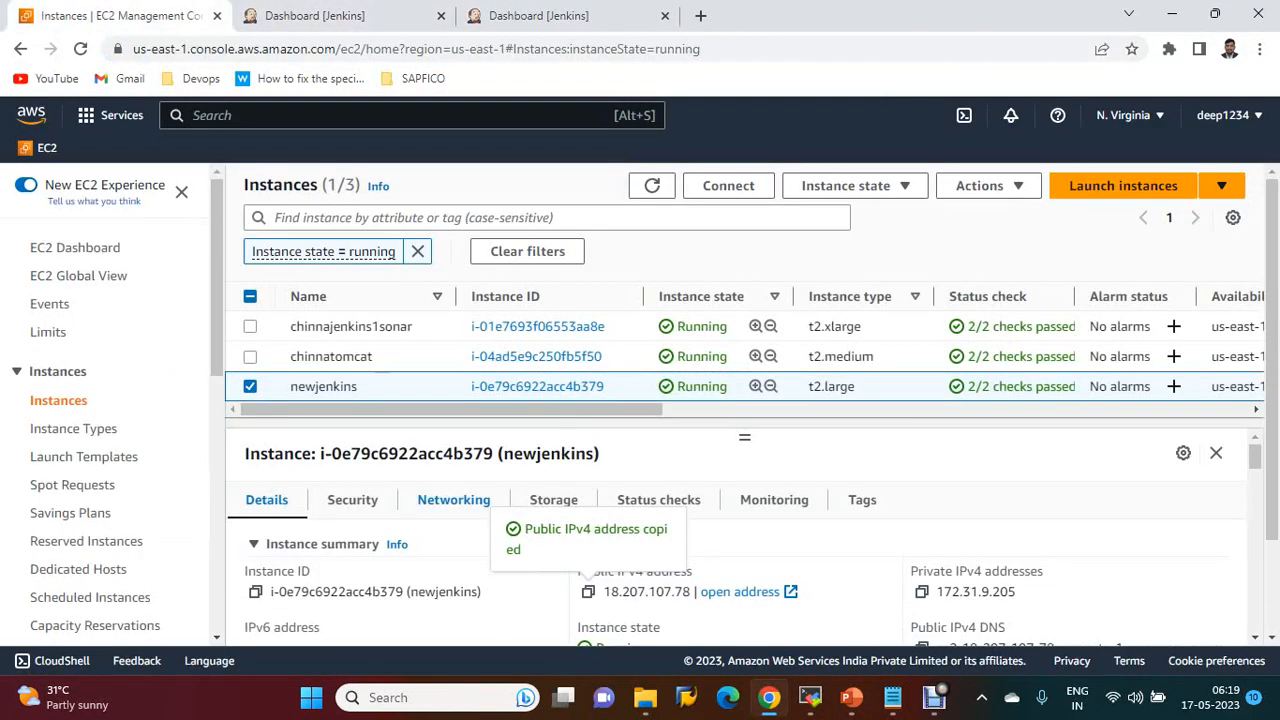
click(588, 592)
click(810, 697)
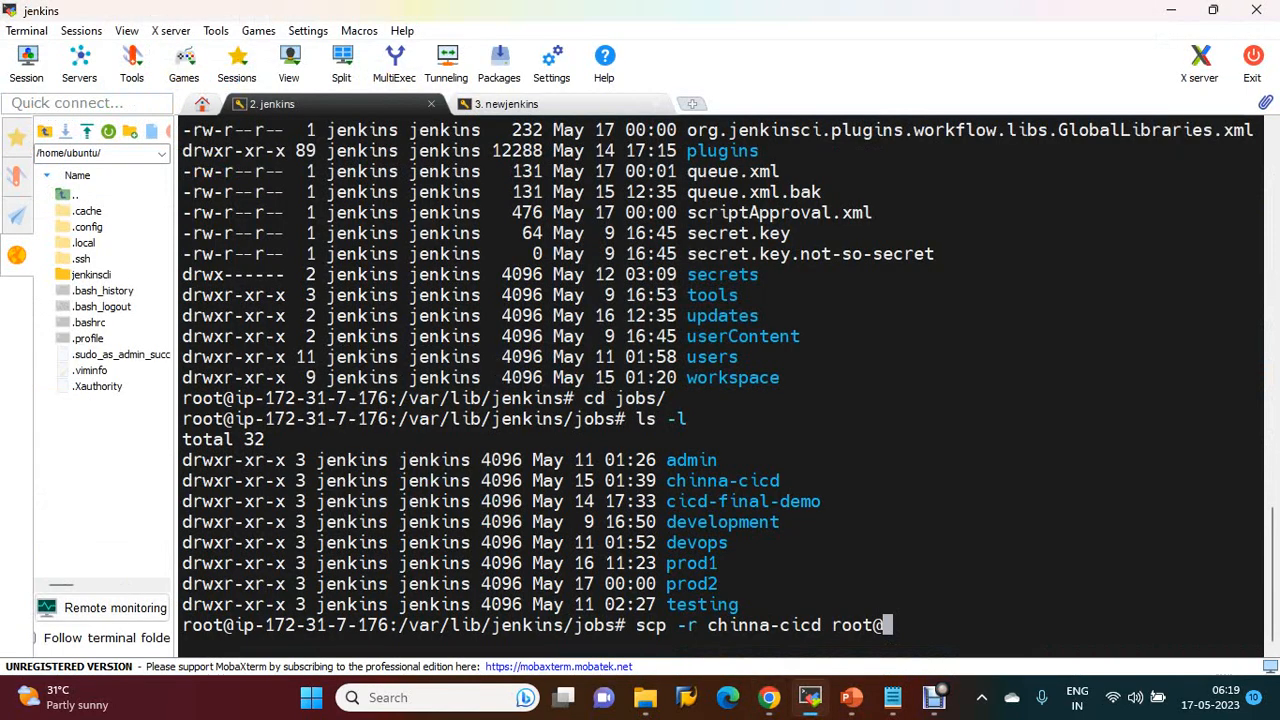
right_click(655, 456)
click(702, 103)
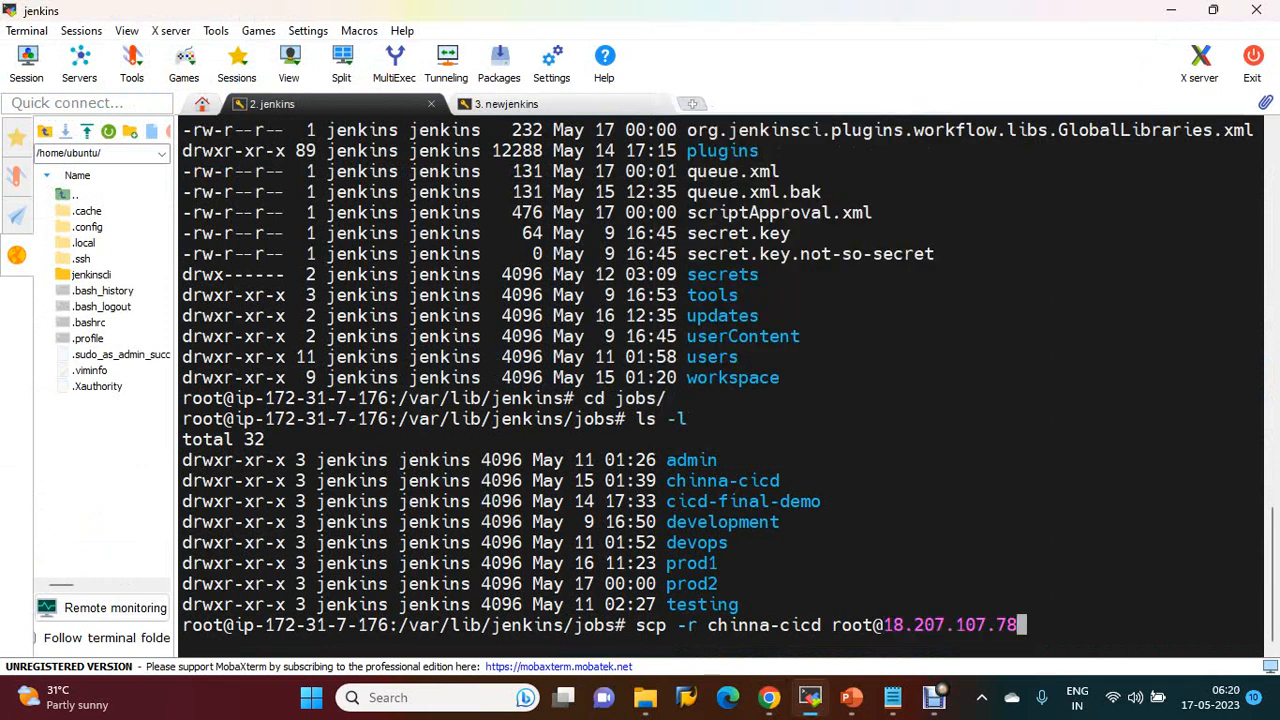
Step: Append :/var/lib/jenkins/jobs to the scp command and run the transfer
text(:/var/)
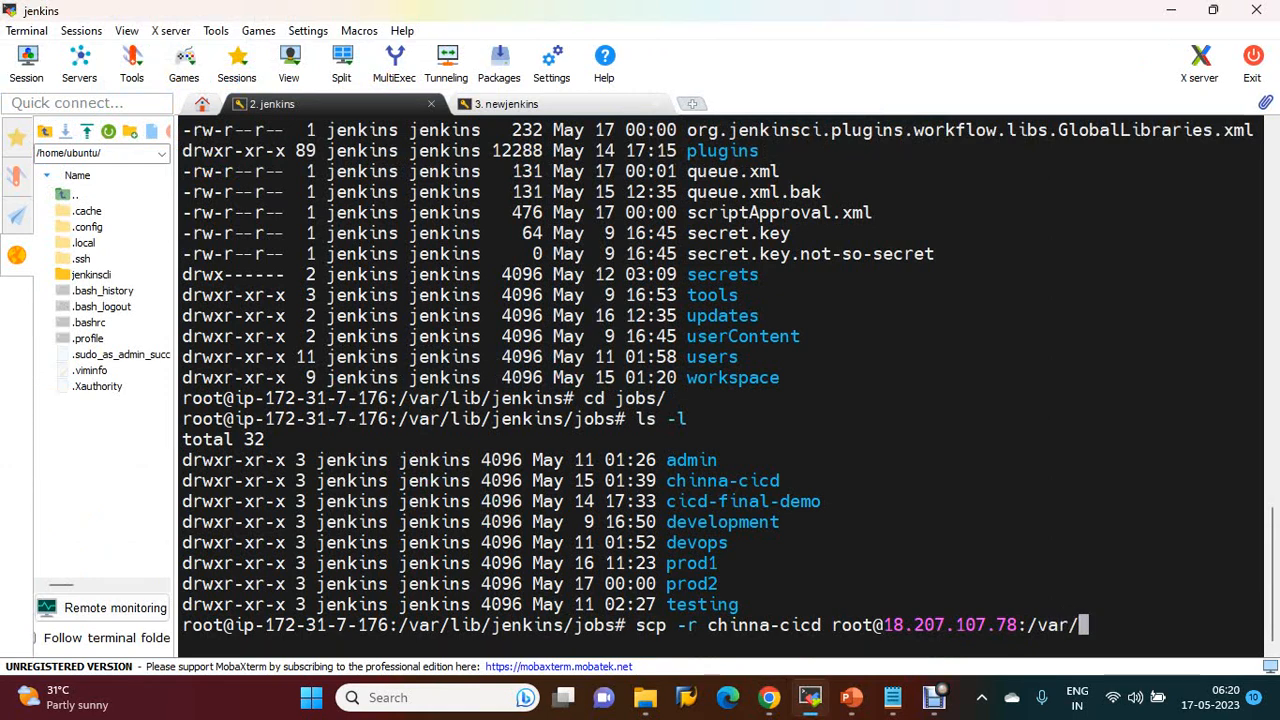
text(lib/)
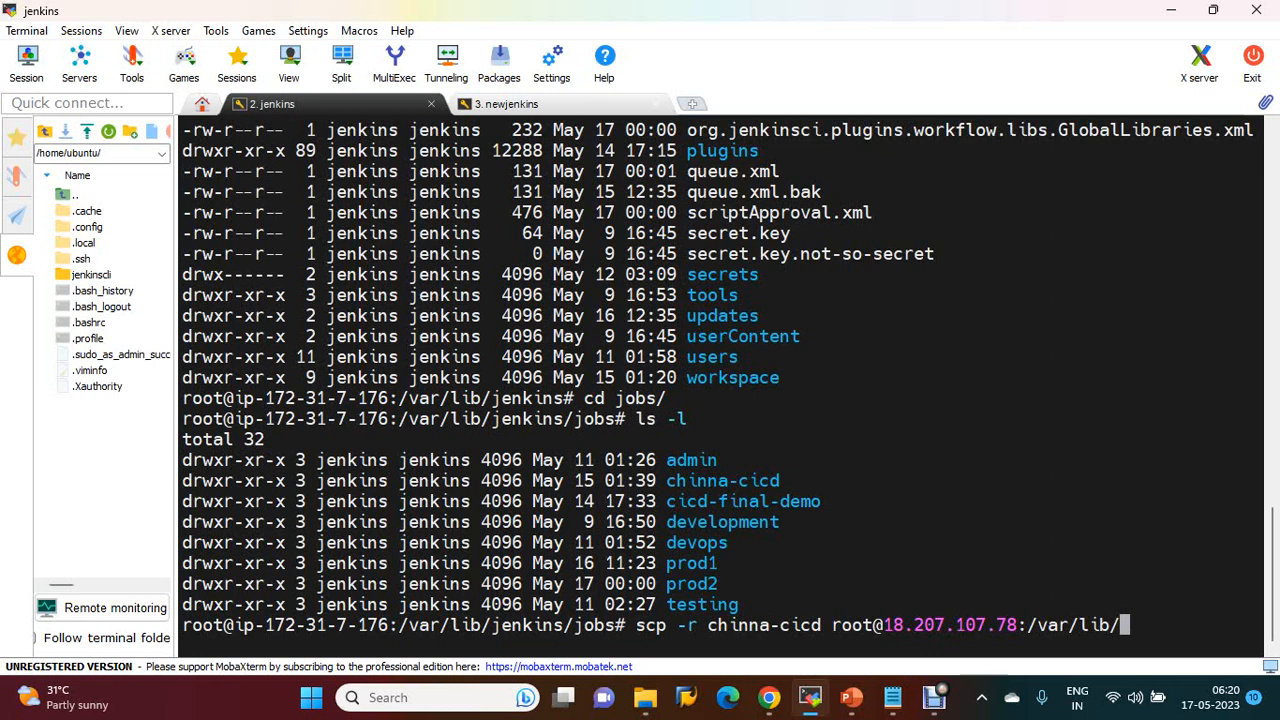
text(jenkins)
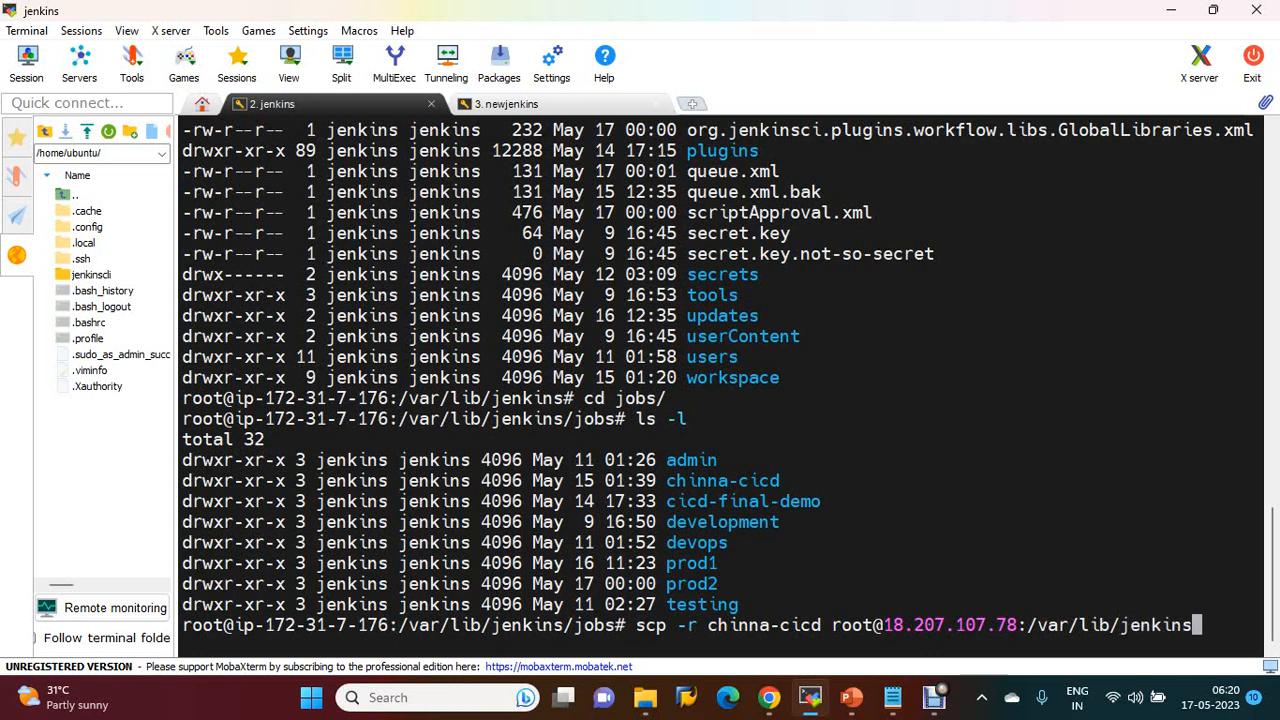
text(/jobs)
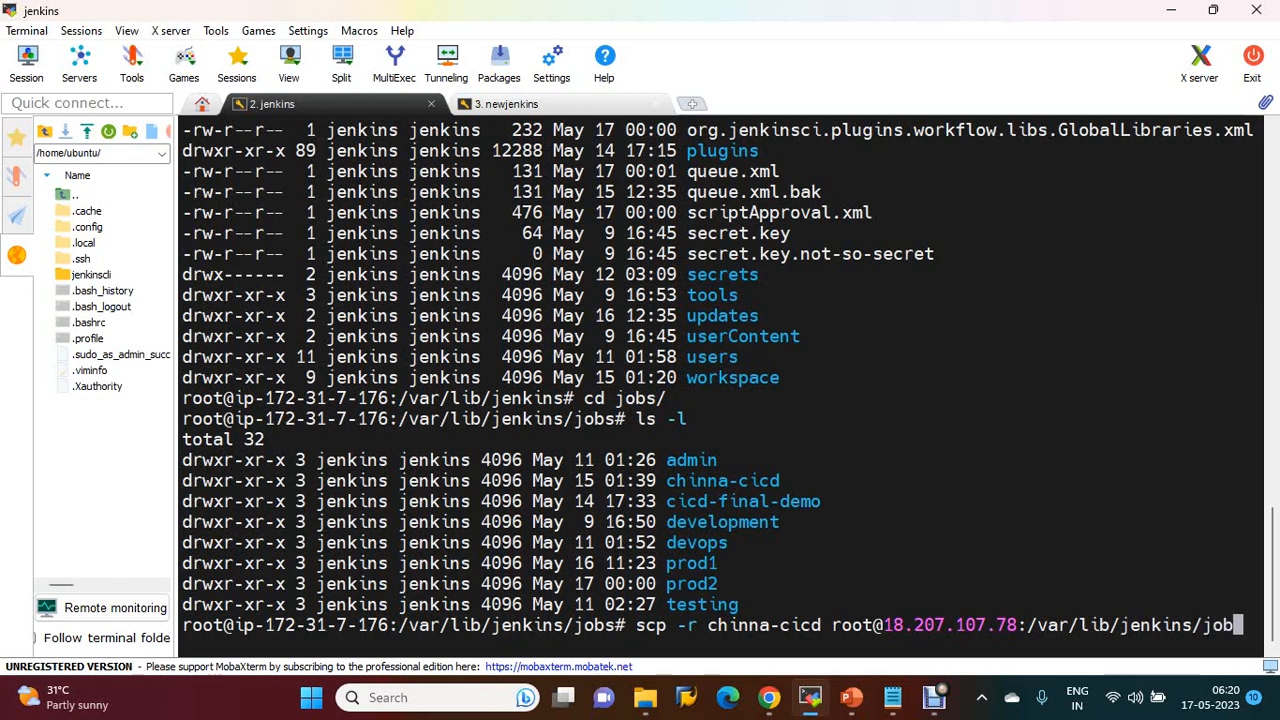
key(Return)
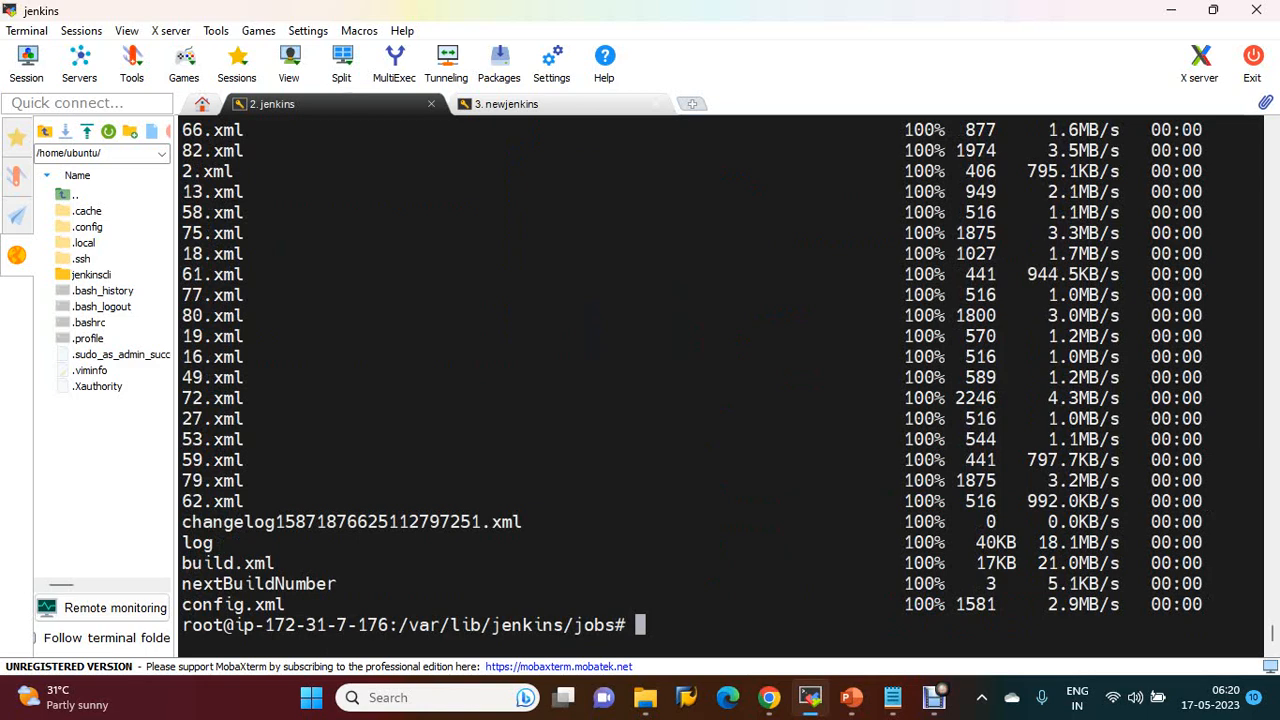
Step: In the newjenkins session, list /var/lib/jenkins and then its jobs folder
click(507, 104)
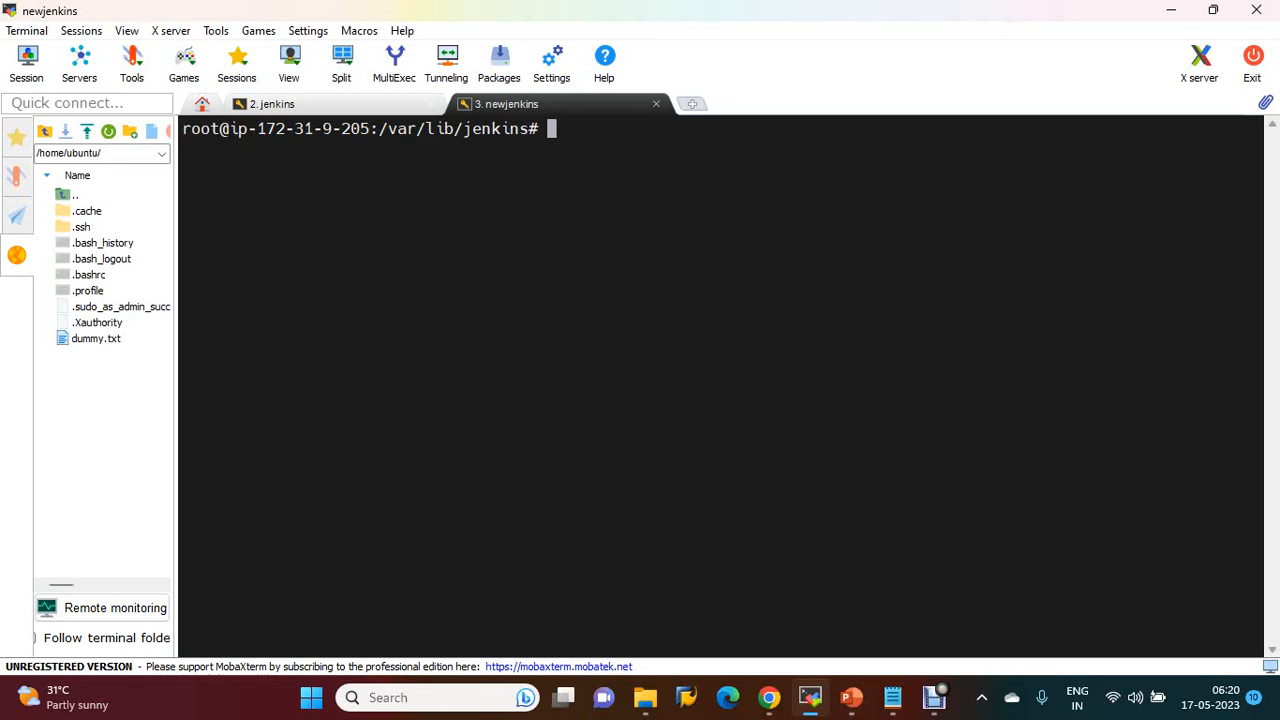
text(ls -l)
key(Return)
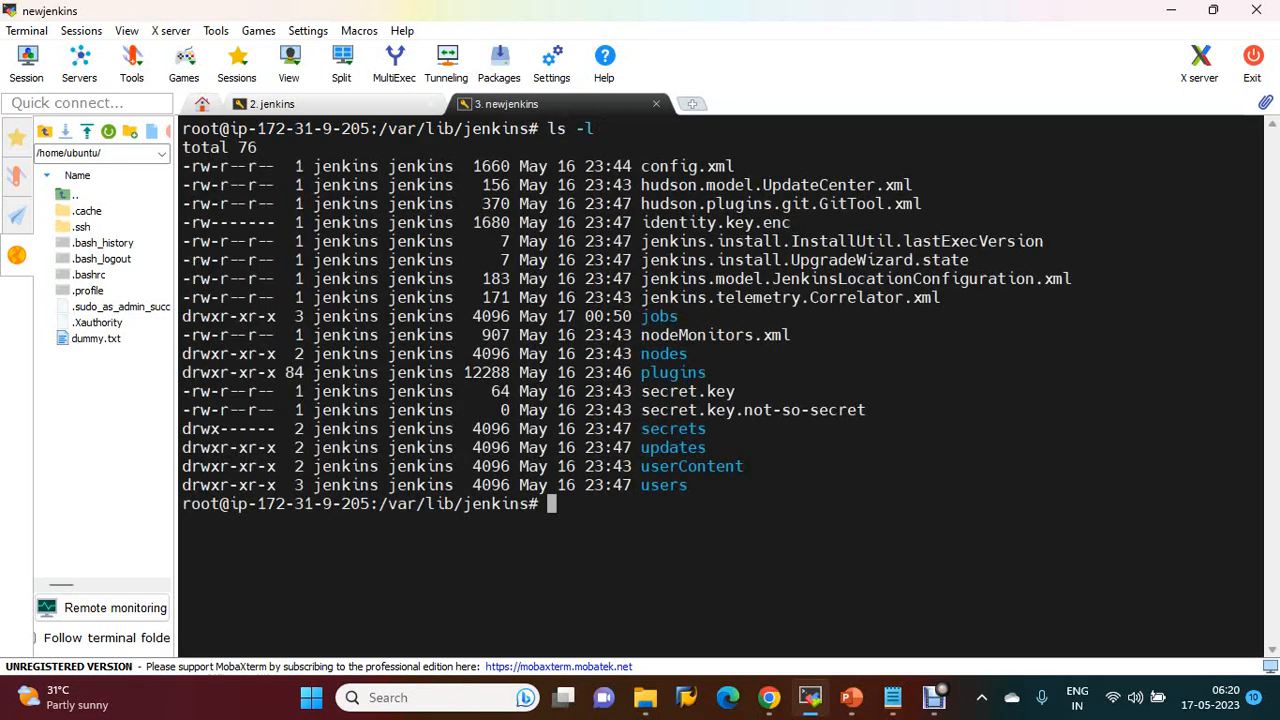
text(cd jobs/)
key(Return)
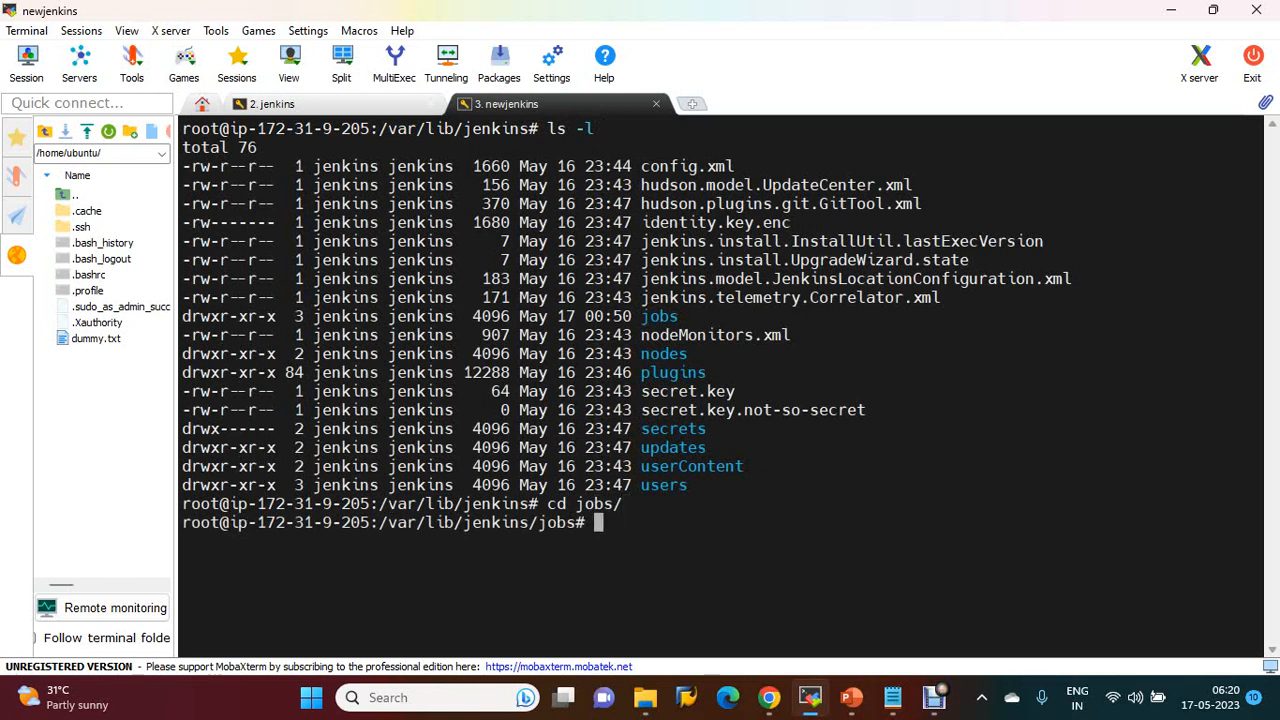
text(ls -l)
key(Return)
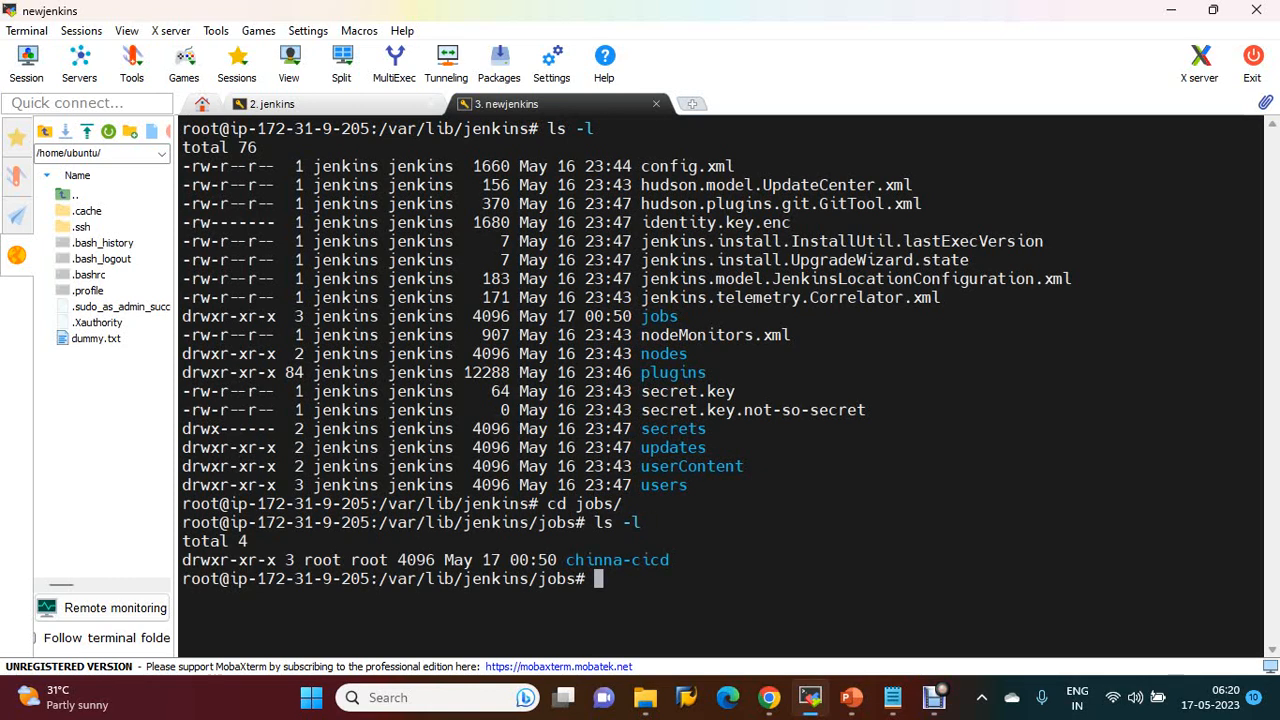
Step: Run chown -R jenkins:jenkins chinna-cicd/ and list jobs to confirm the new owner
text(chown -r jenk)
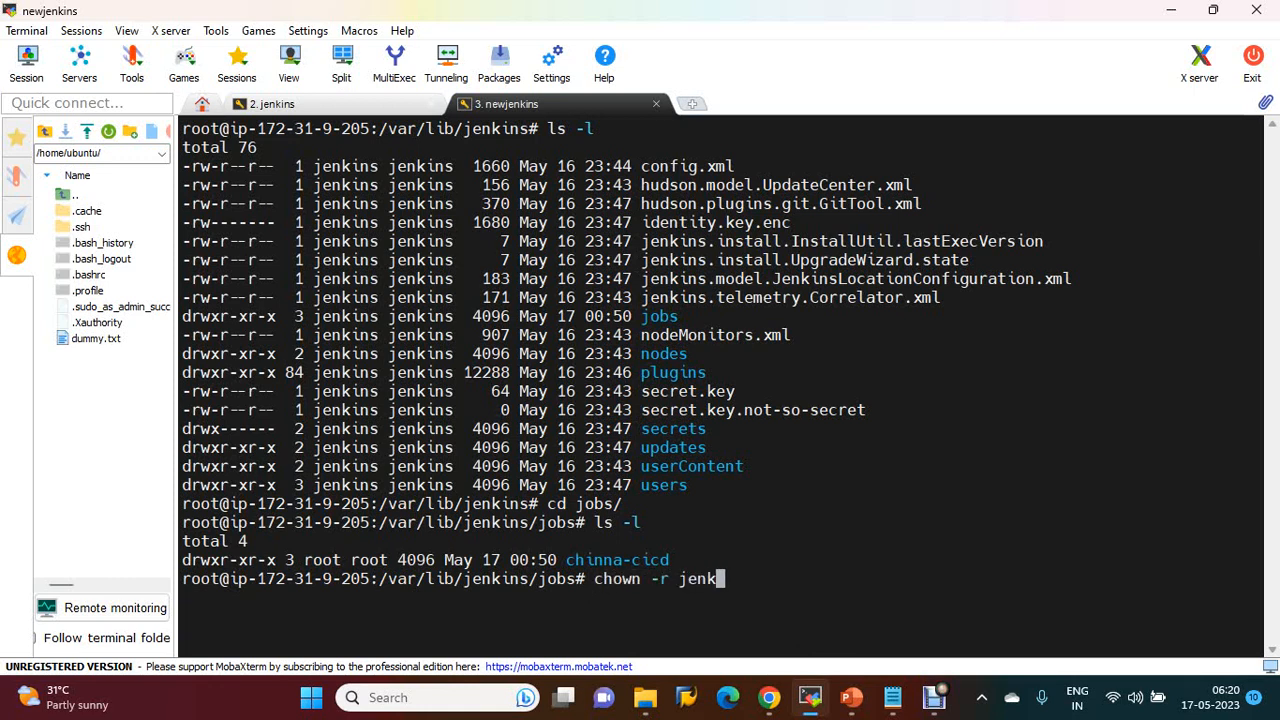
key(BackSpace)
key(BackSpace)
key(BackSpace)
key(BackSpace)
key(BackSpace)
key(BackSpace)
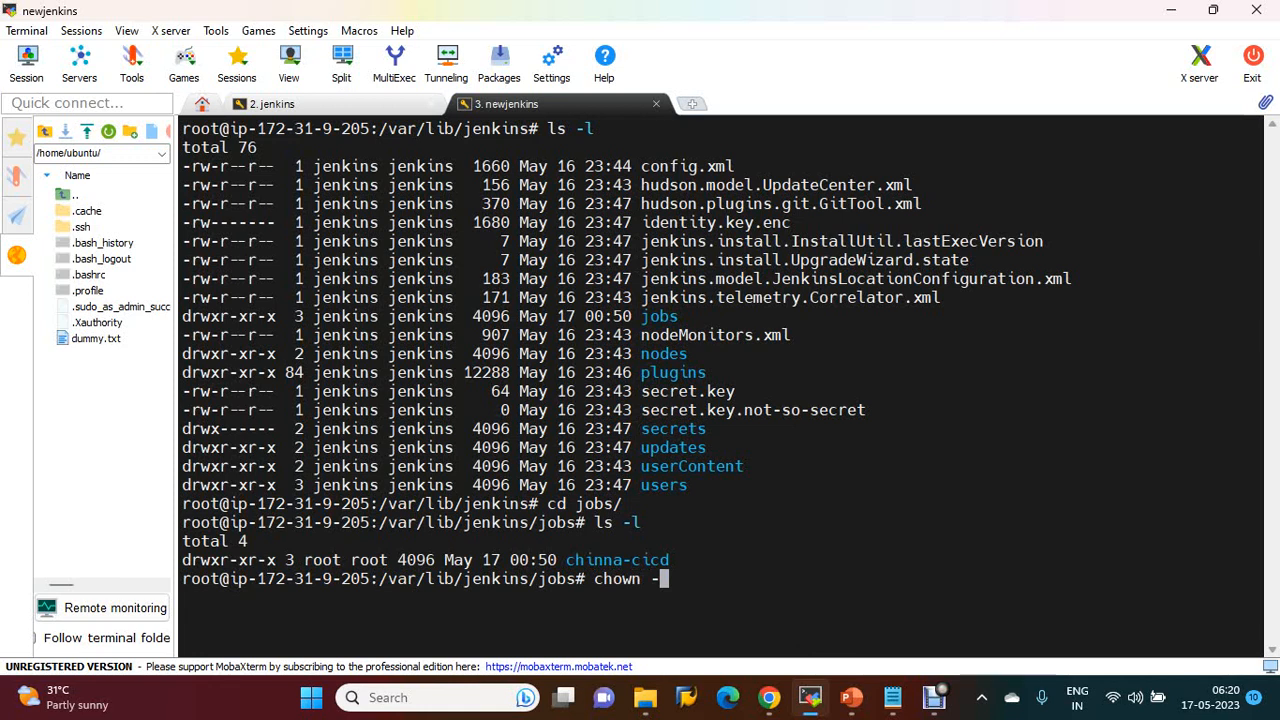
text(R jenkins:)
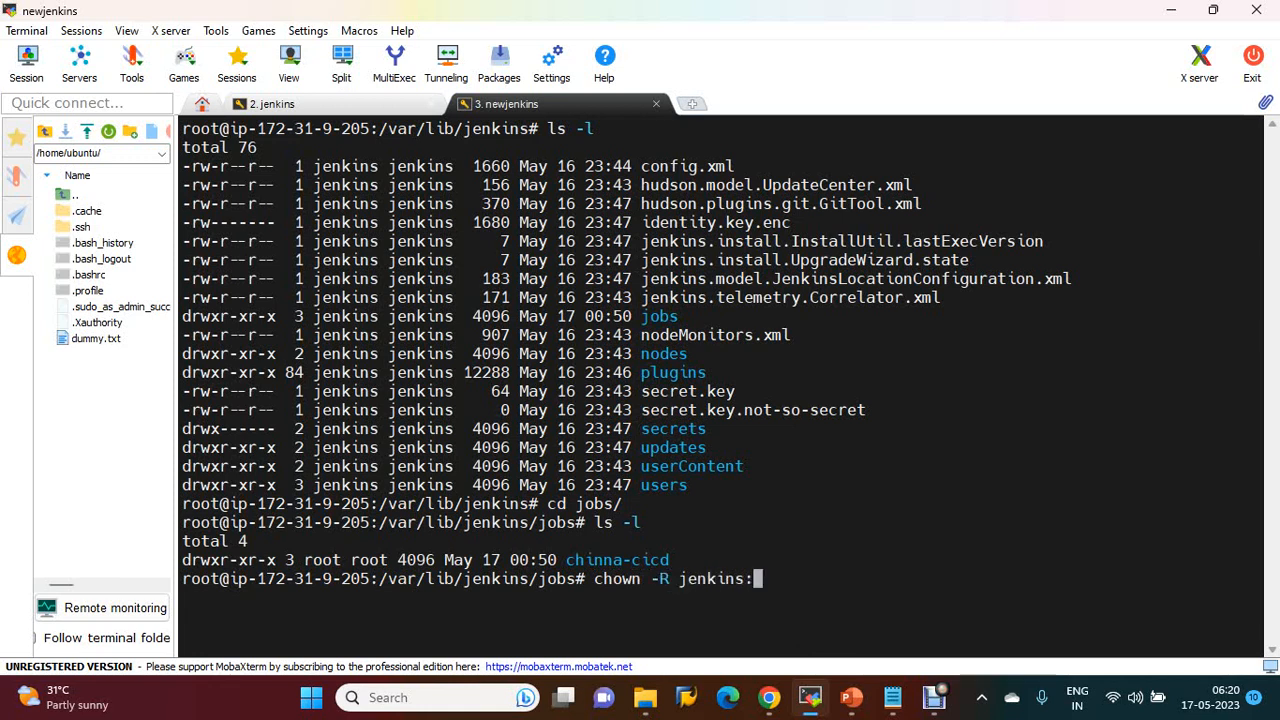
text(jenkins )
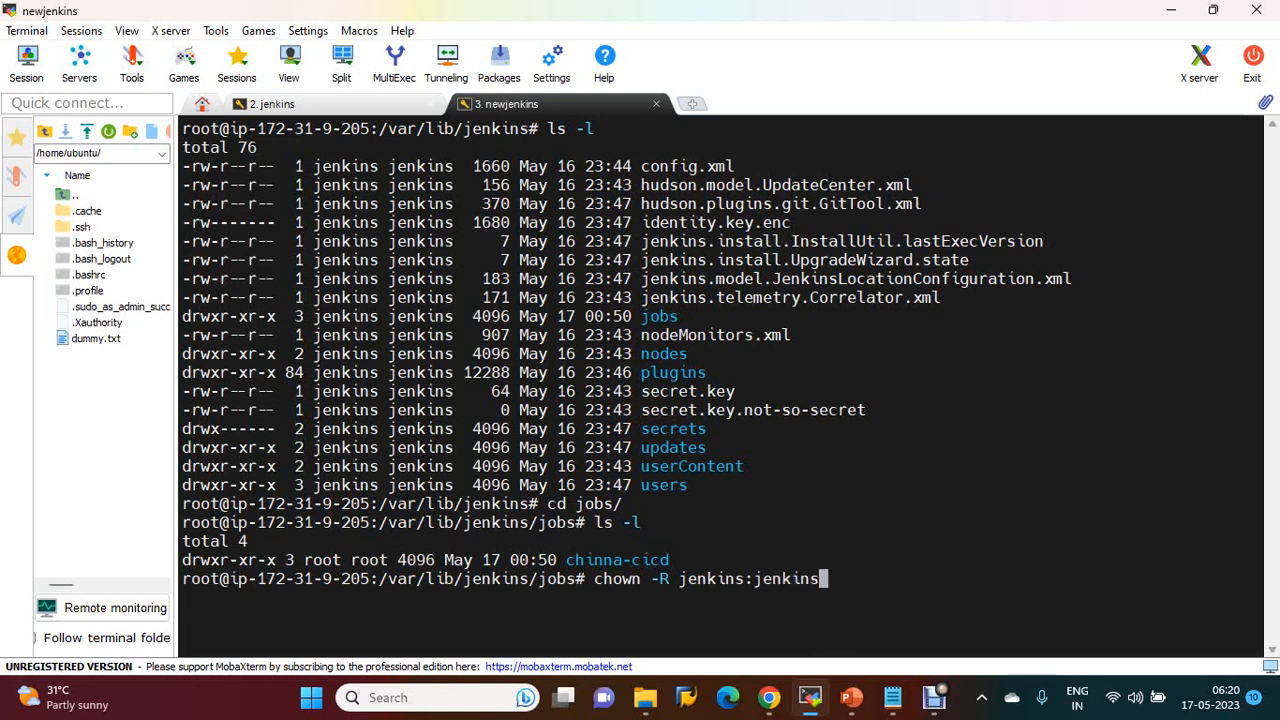
text(ch)
key(Tab)
key(Return)
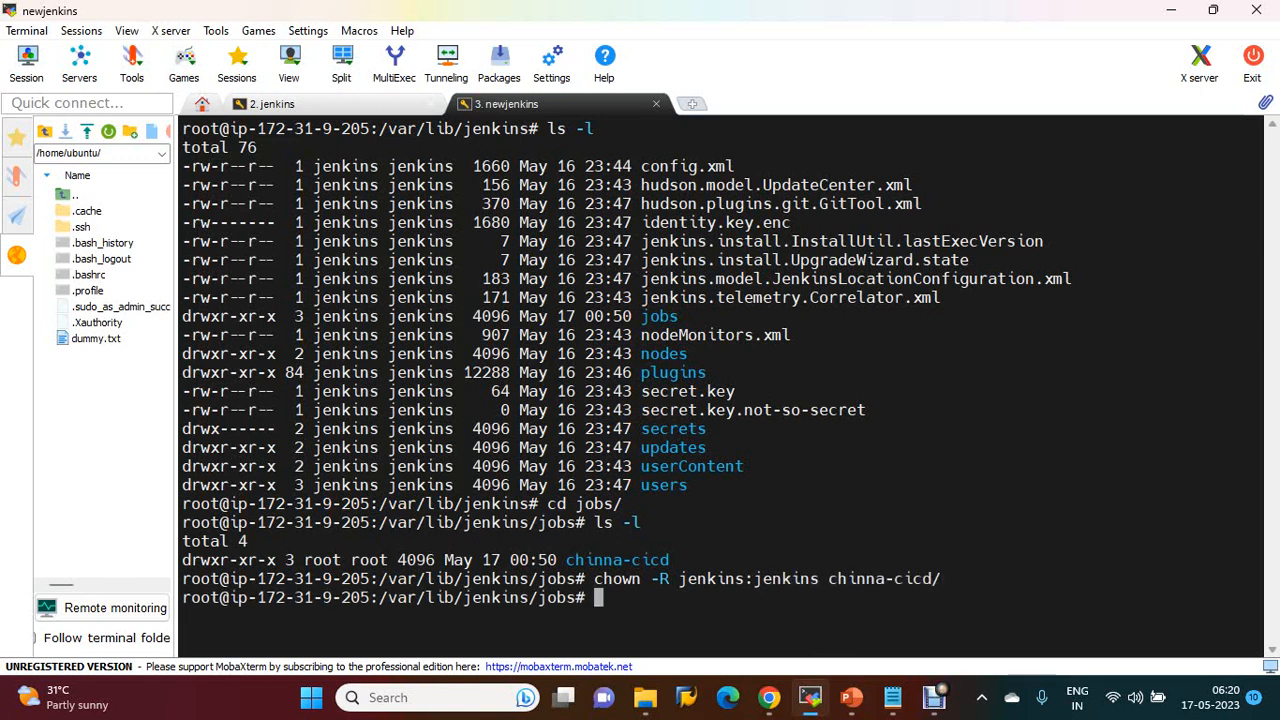
text(ls -l)
key(Return)
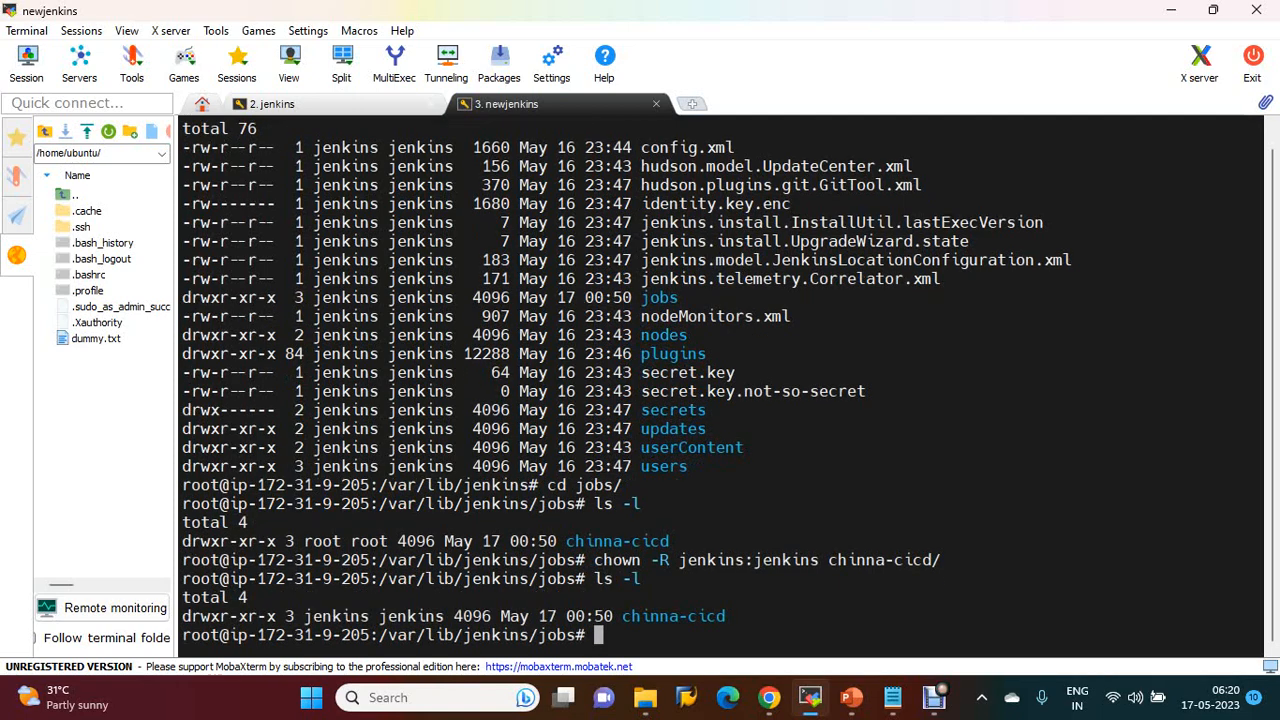
Step: Reload the new Jenkins configuration from disk via Manage Jenkins
click(768, 697)
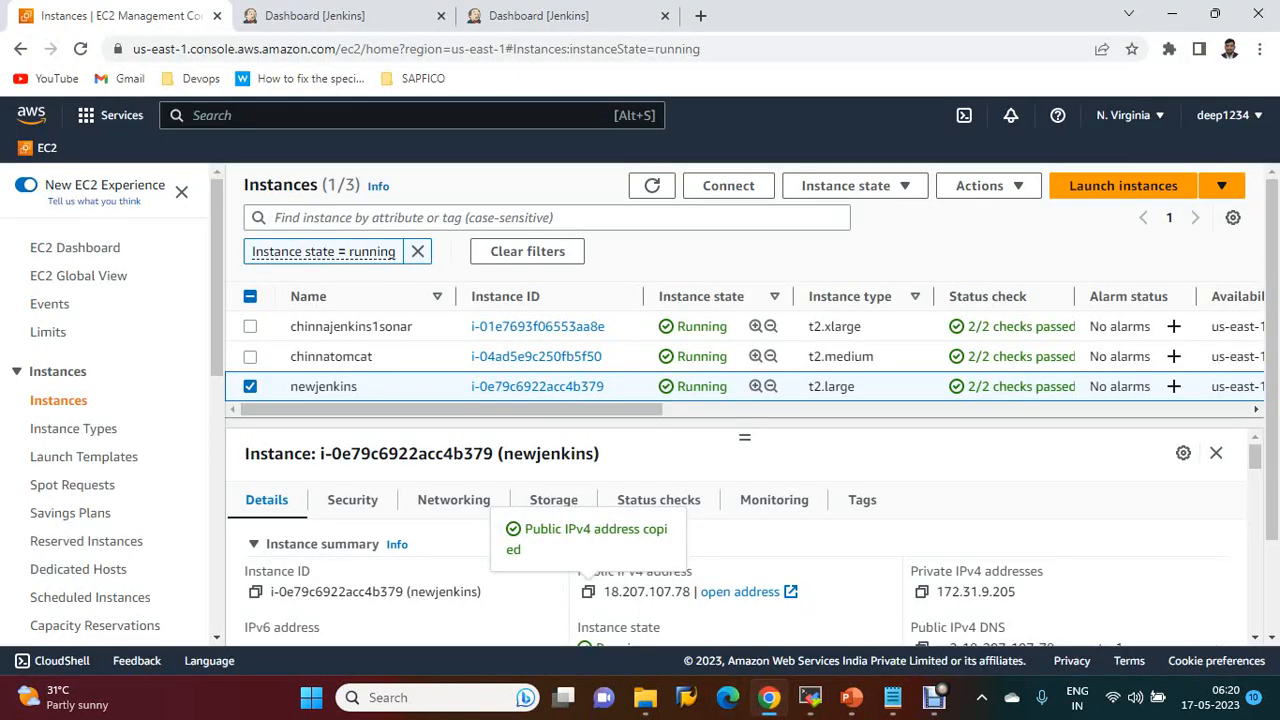
click(540, 16)
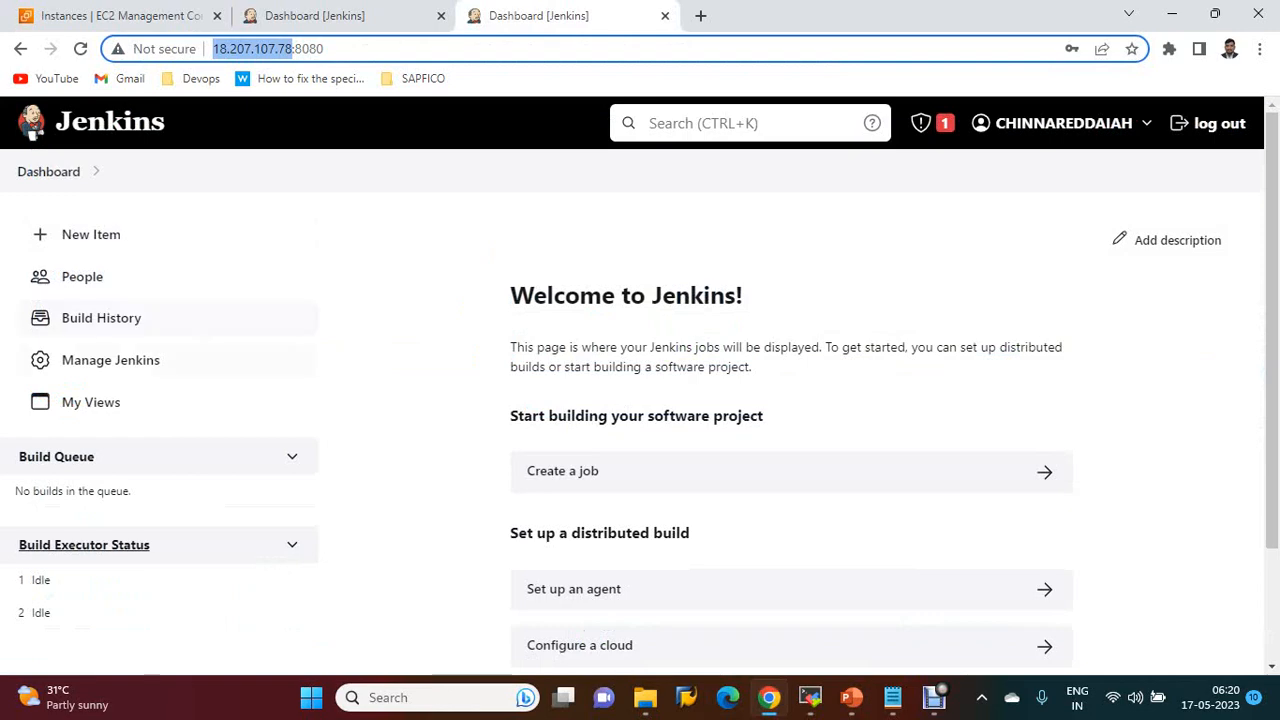
click(111, 360)
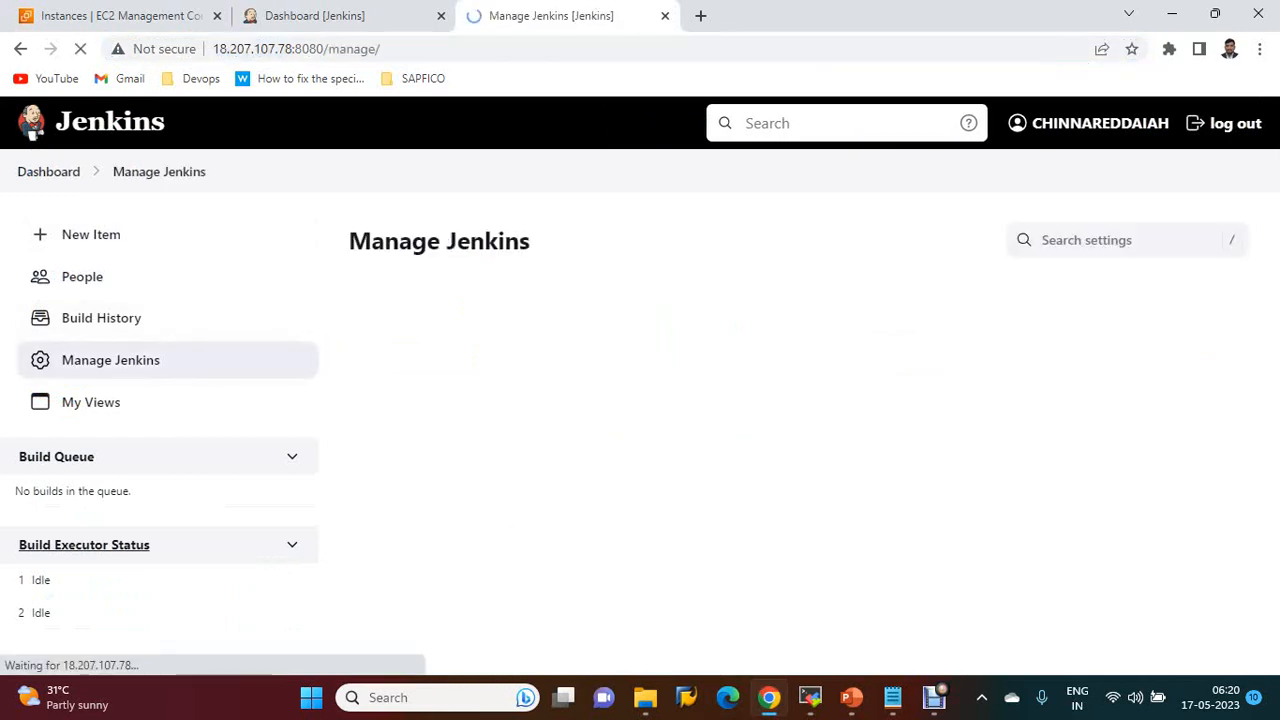
scroll(640, 400, down, 10)
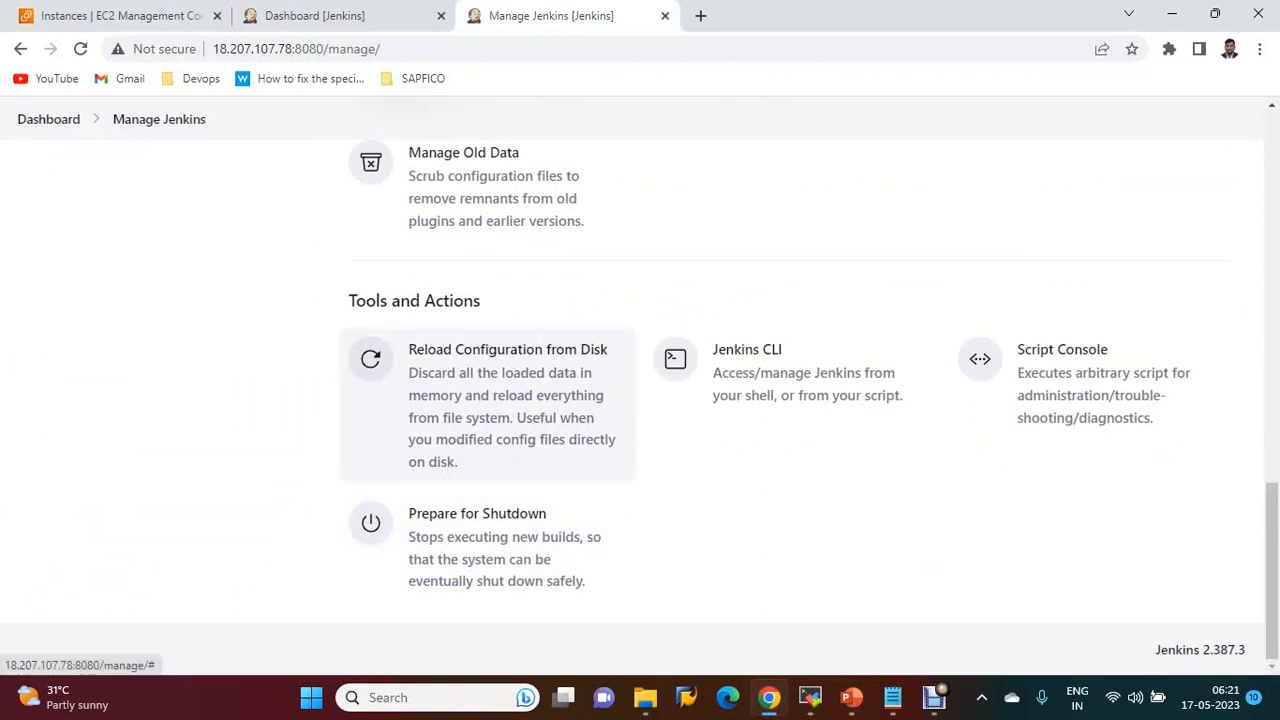
click(487, 395)
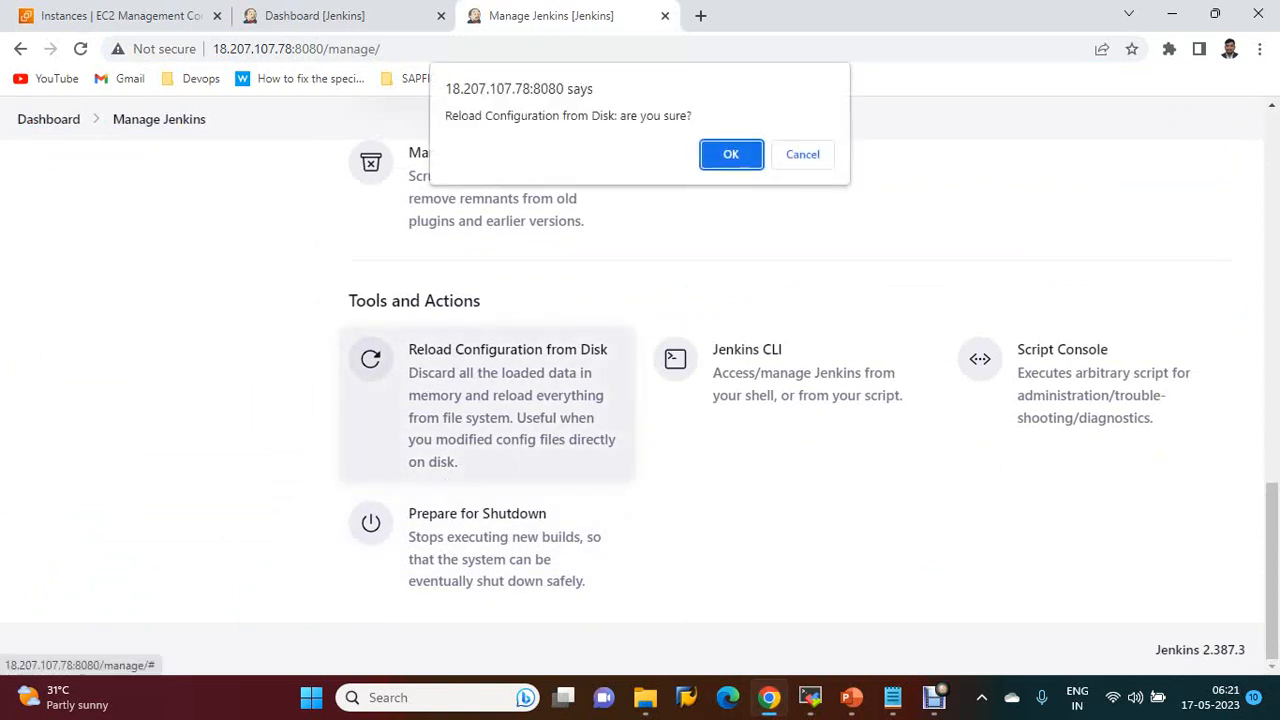
click(731, 154)
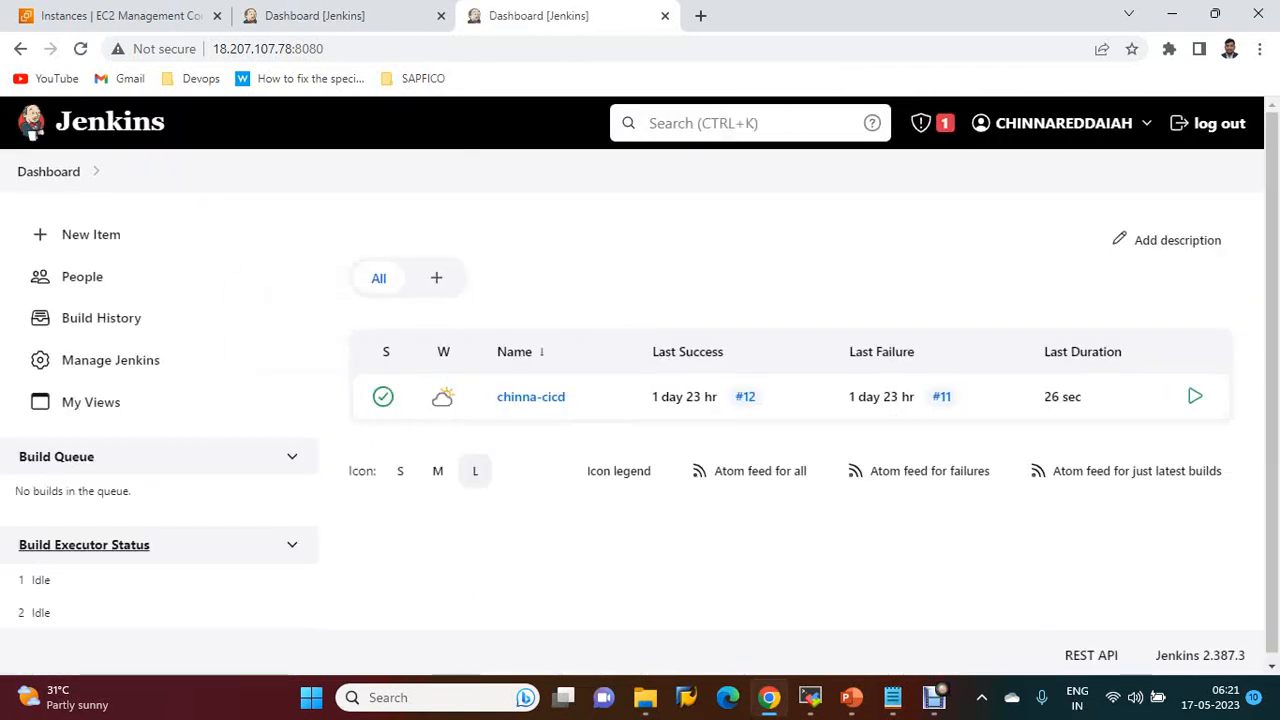
Step: Review the chinna-cicd pipeline's build history, then return to the terminal
click(531, 396)
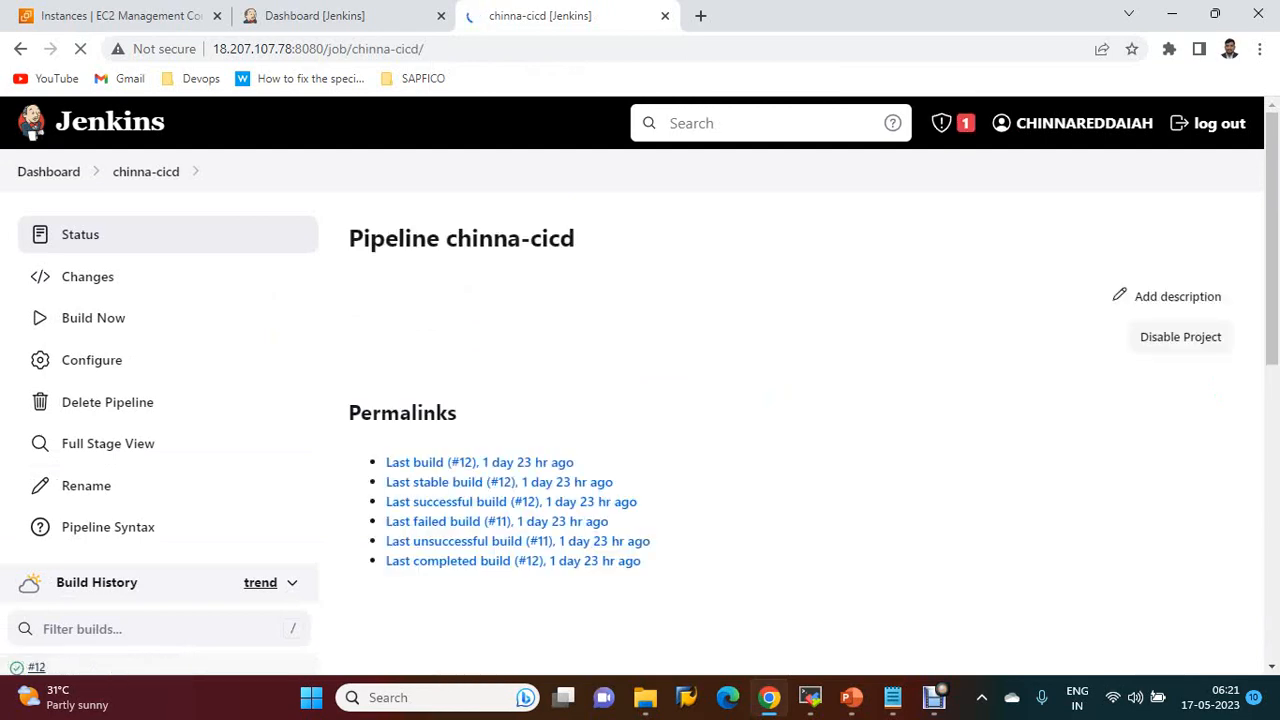
scroll(60, 440, down, 3)
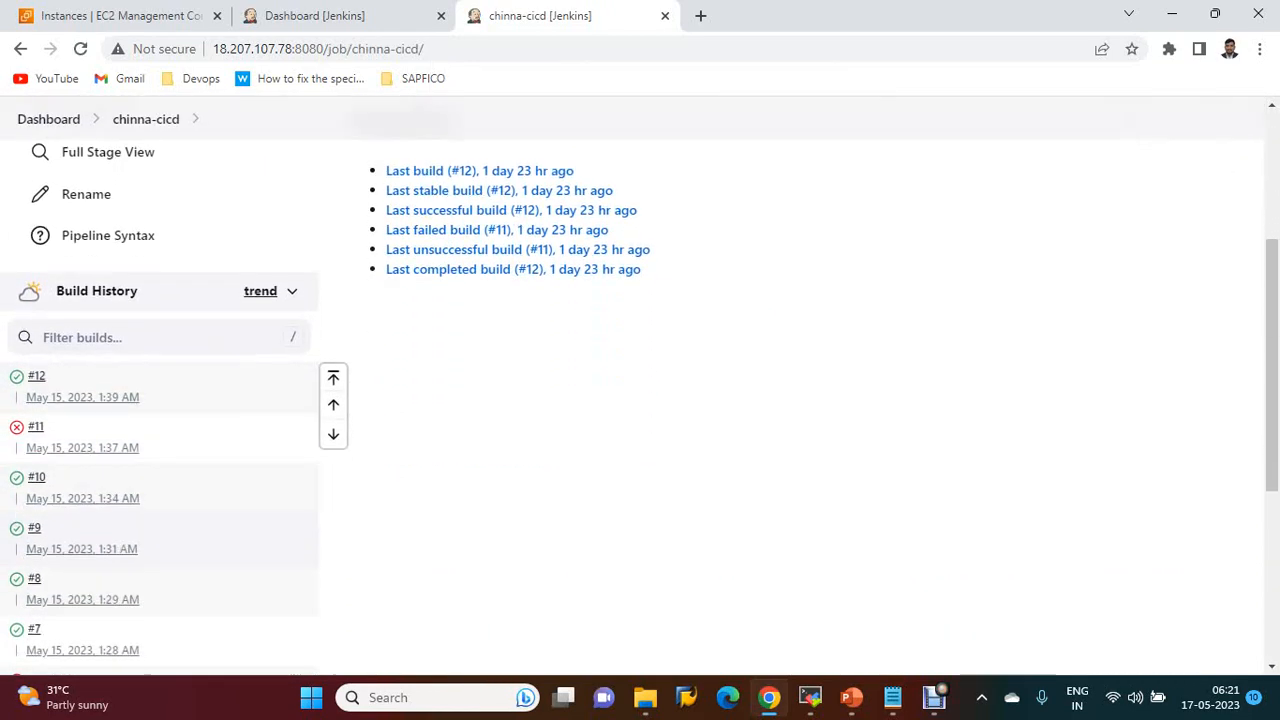
scroll(160, 450, down, 2)
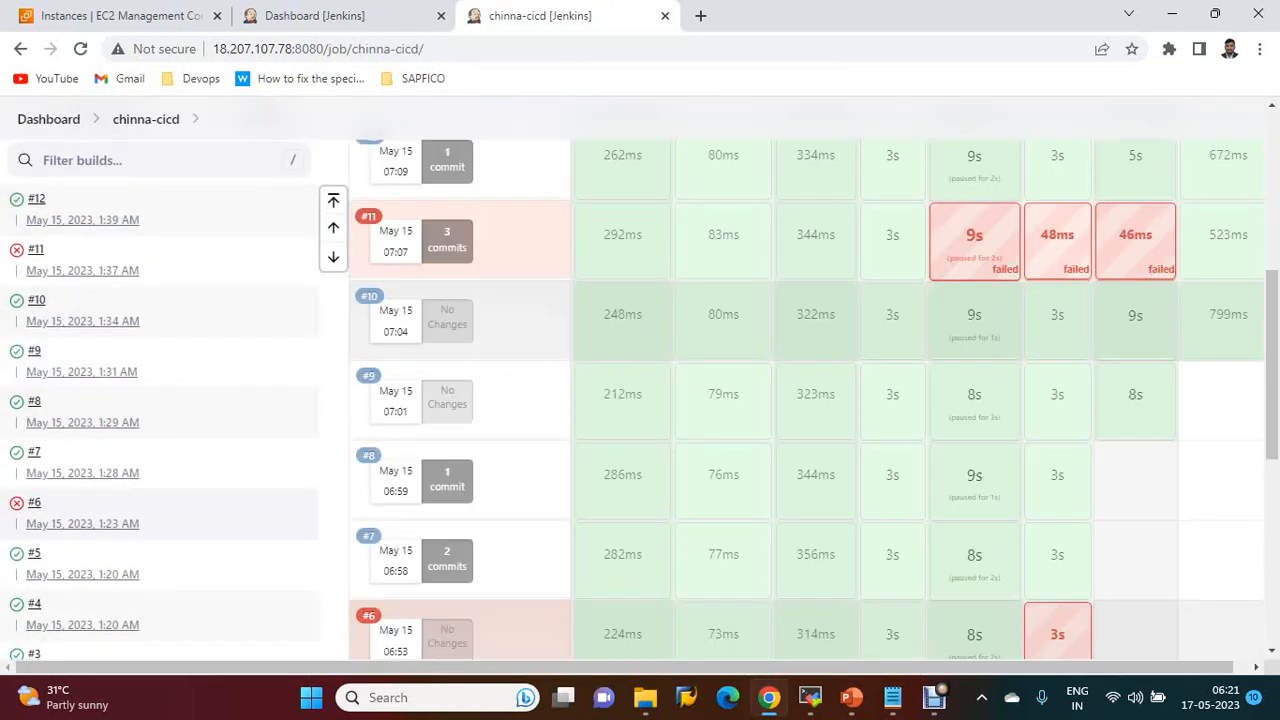
scroll(640, 400, up, 5)
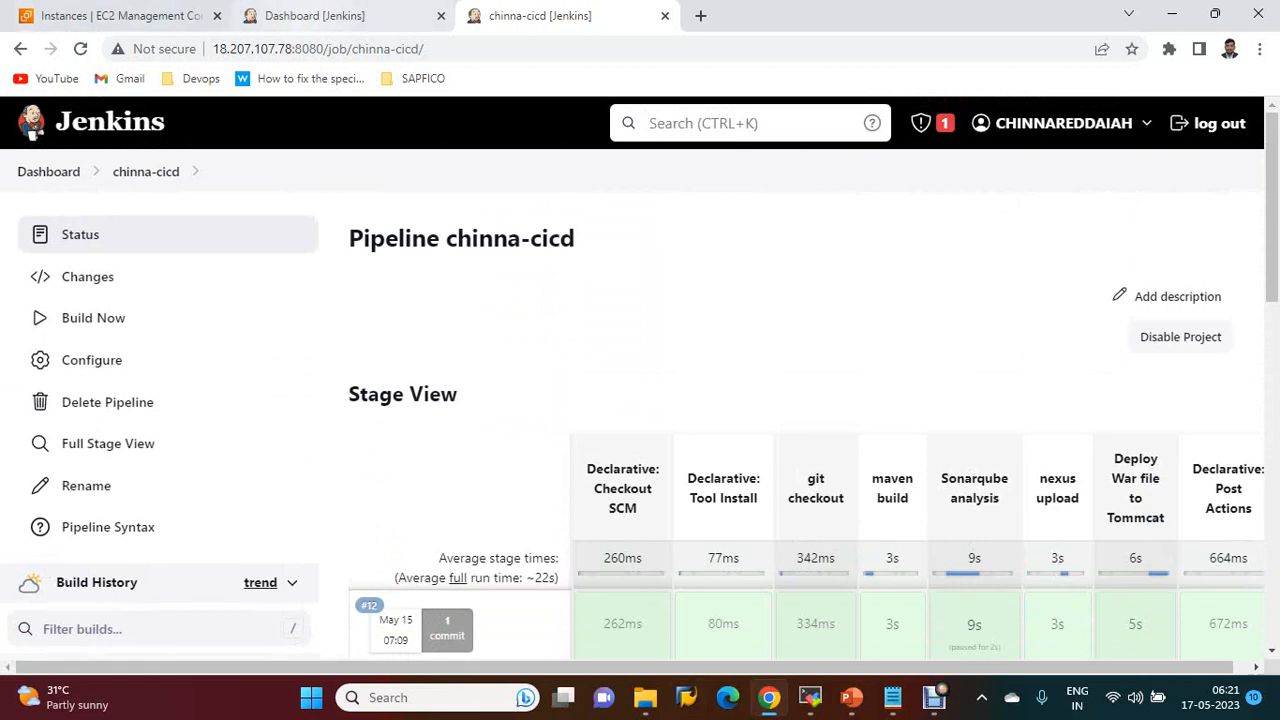
click(810, 698)
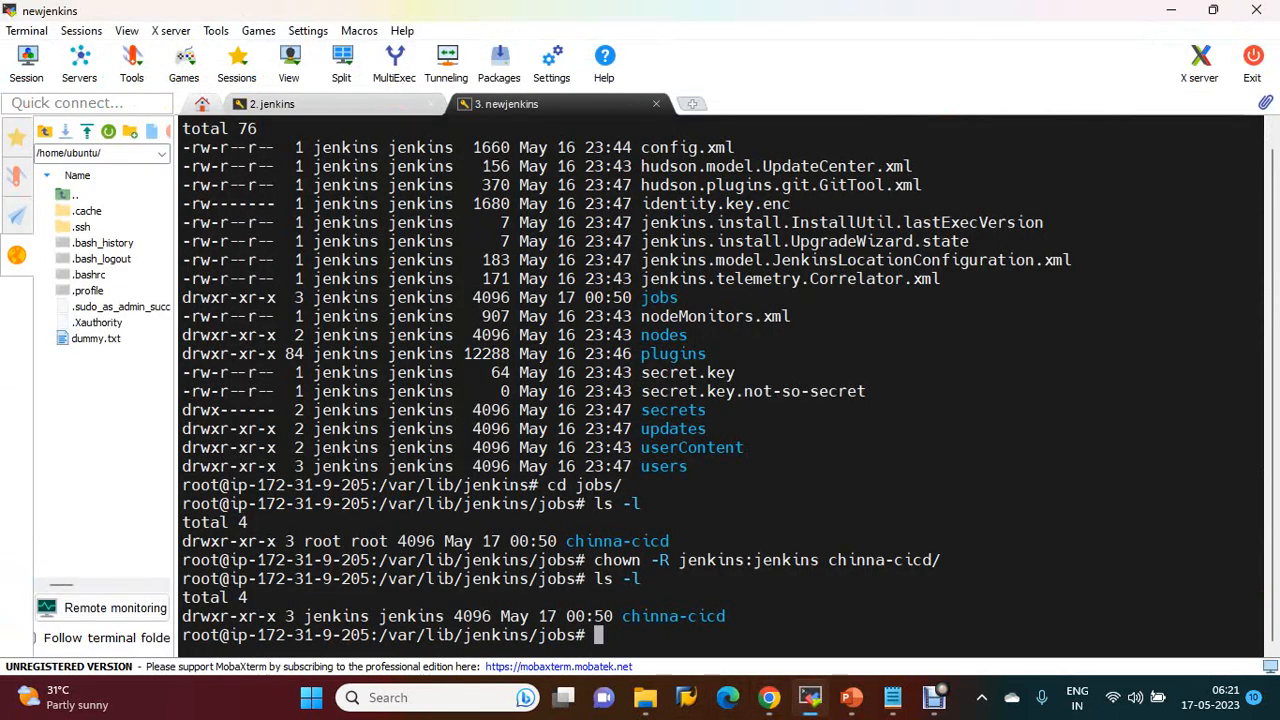
Step: On the old server, rerun the scp command with admin in place of chinna-cicd
click(310, 104)
text(ls -l)
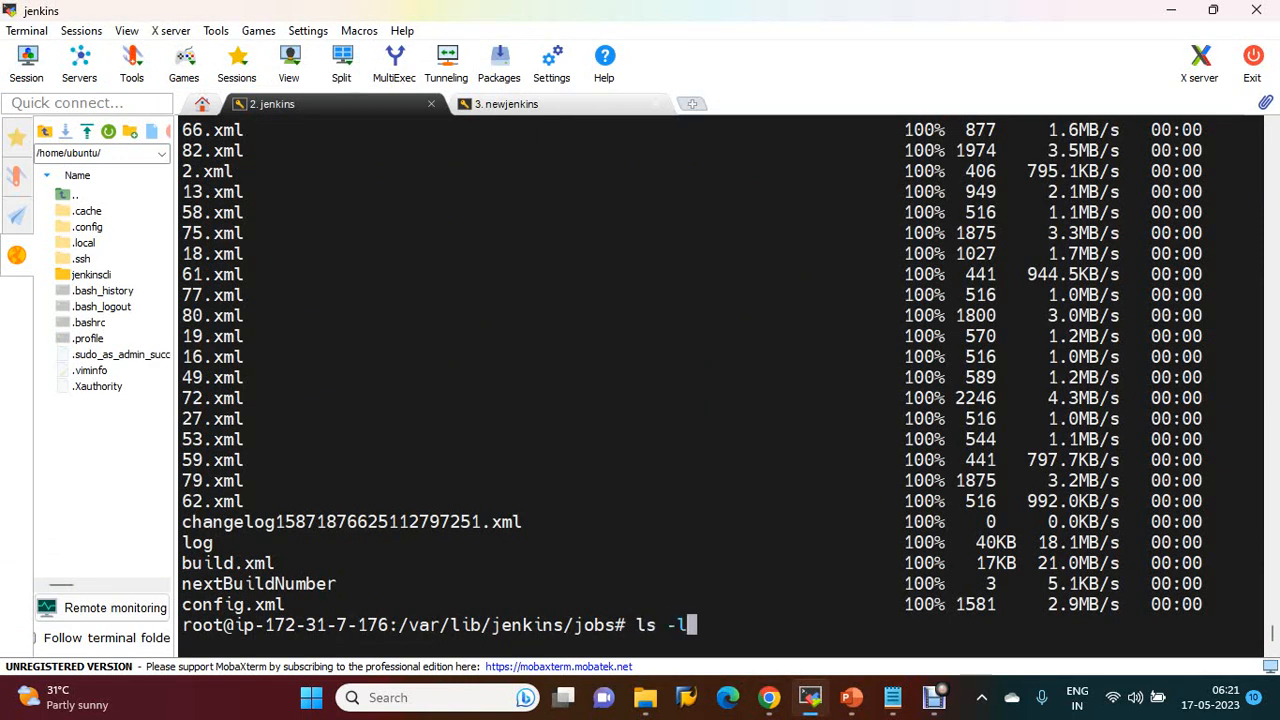
key(Return)
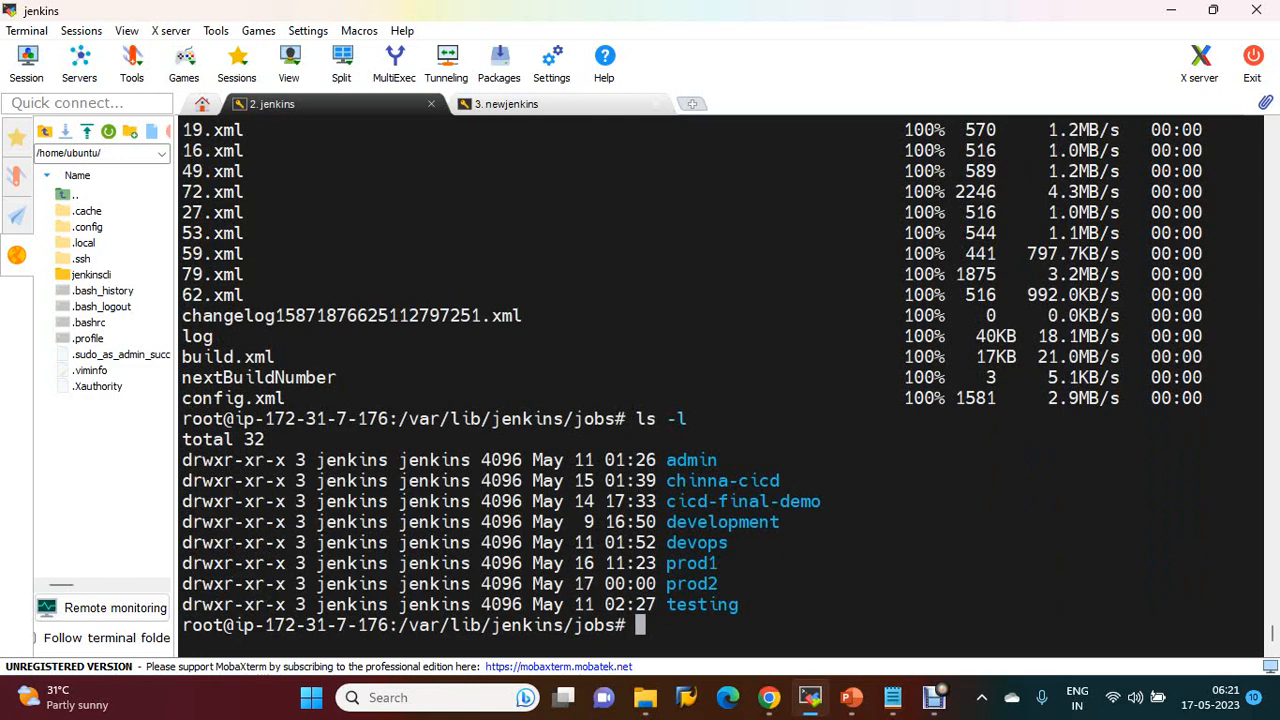
text(cd )
text(ad)
key(BackSpace)
key(BackSpace)
key(BackSpace)
key(BackSpace)
key(BackSpace)
key(Up)
key(Up)
key(Left)
key(Left)
key(Left)
key(Left)
key(Left)
key(Left)
key(Left)
key(Left)
key(Left)
key(Left)
key(Left)
key(Left)
key(Left)
key(Left)
key(Left)
key(Left)
key(Left)
key(Left)
key(Left)
key(Left)
key(Left)
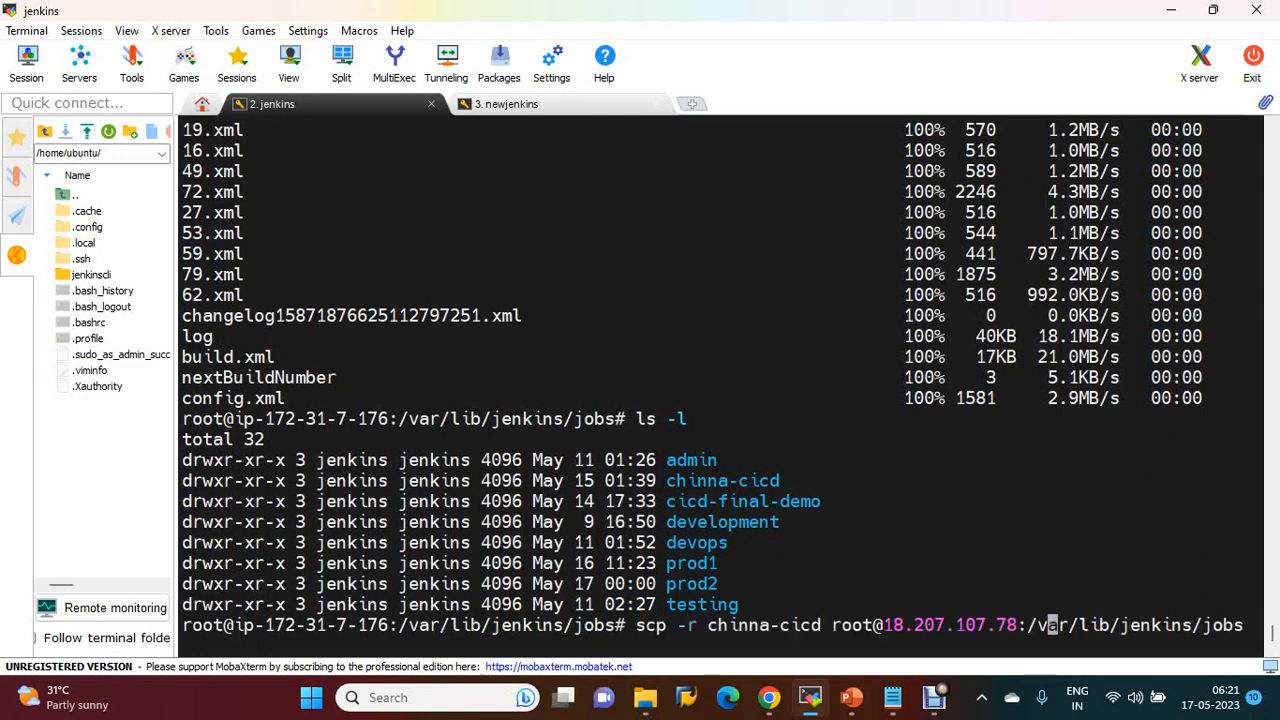
key(BackSpace)
key(BackSpace)
key(BackSpace)
key(BackSpace)
key(BackSpace)
key(BackSpace)
key(BackSpace)
key(BackSpace)
key(BackSpace)
key(BackSpace)
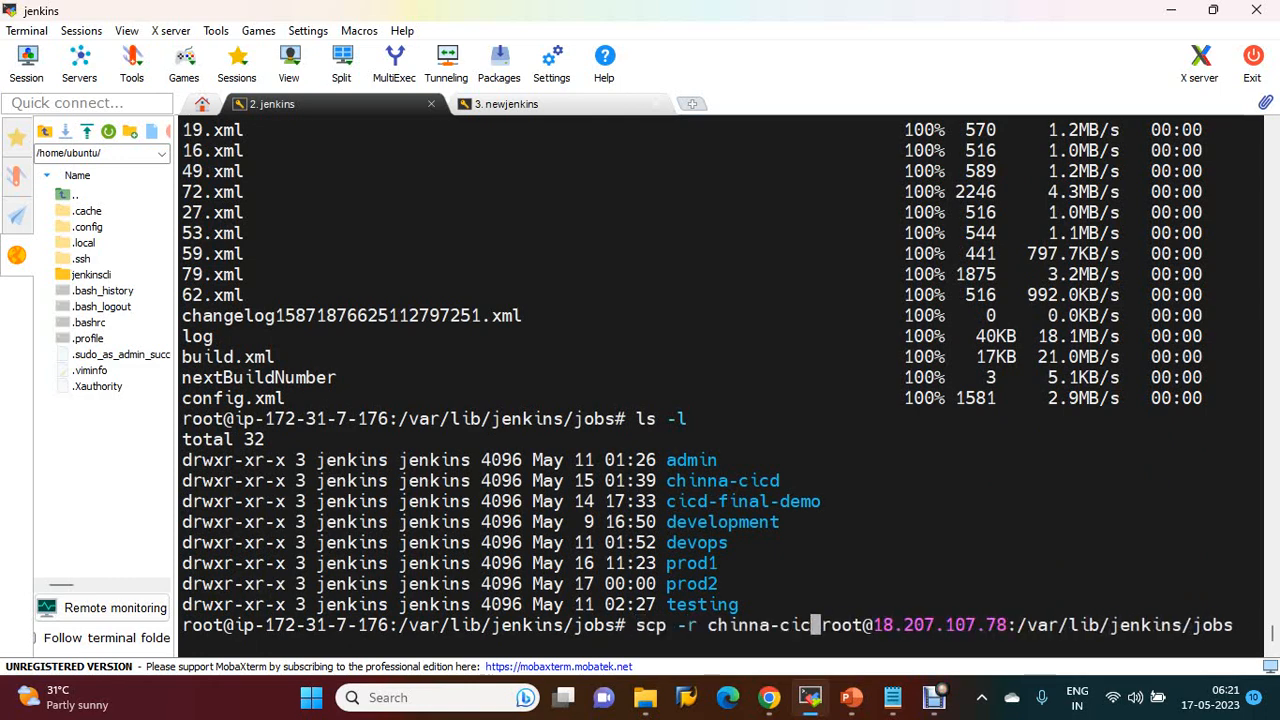
key(BackSpace)
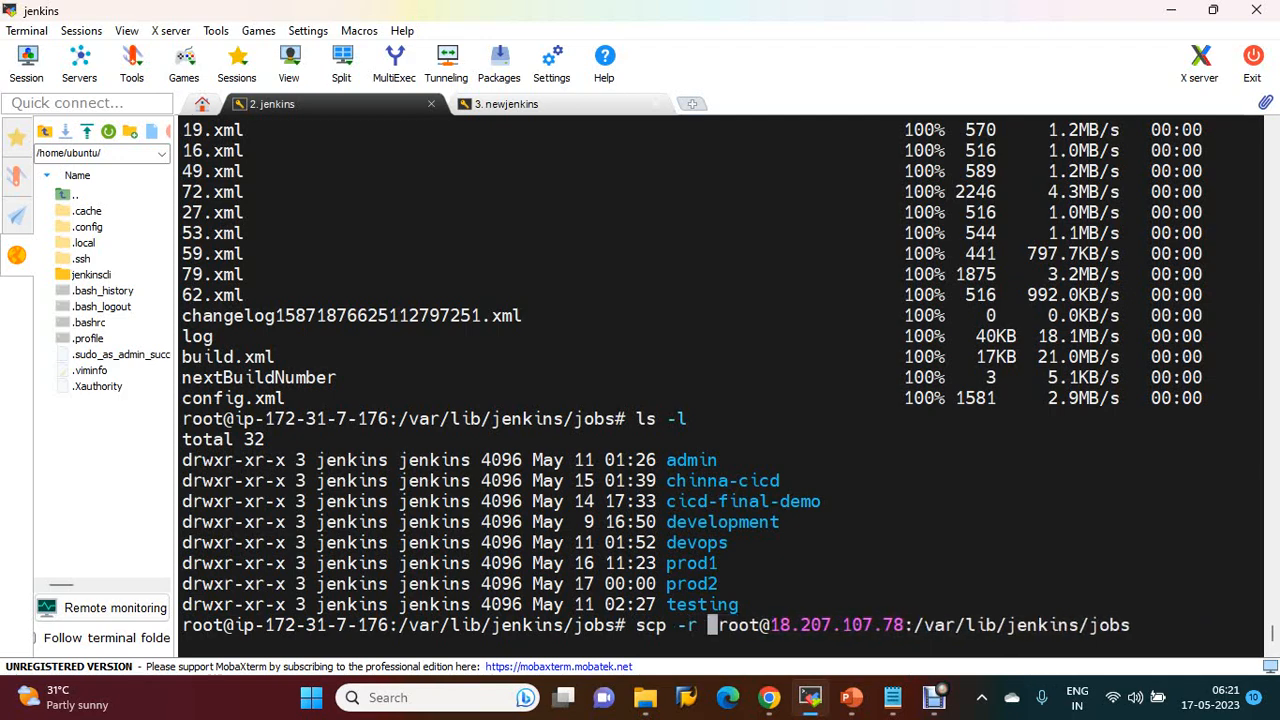
text(admin)
key(Return)
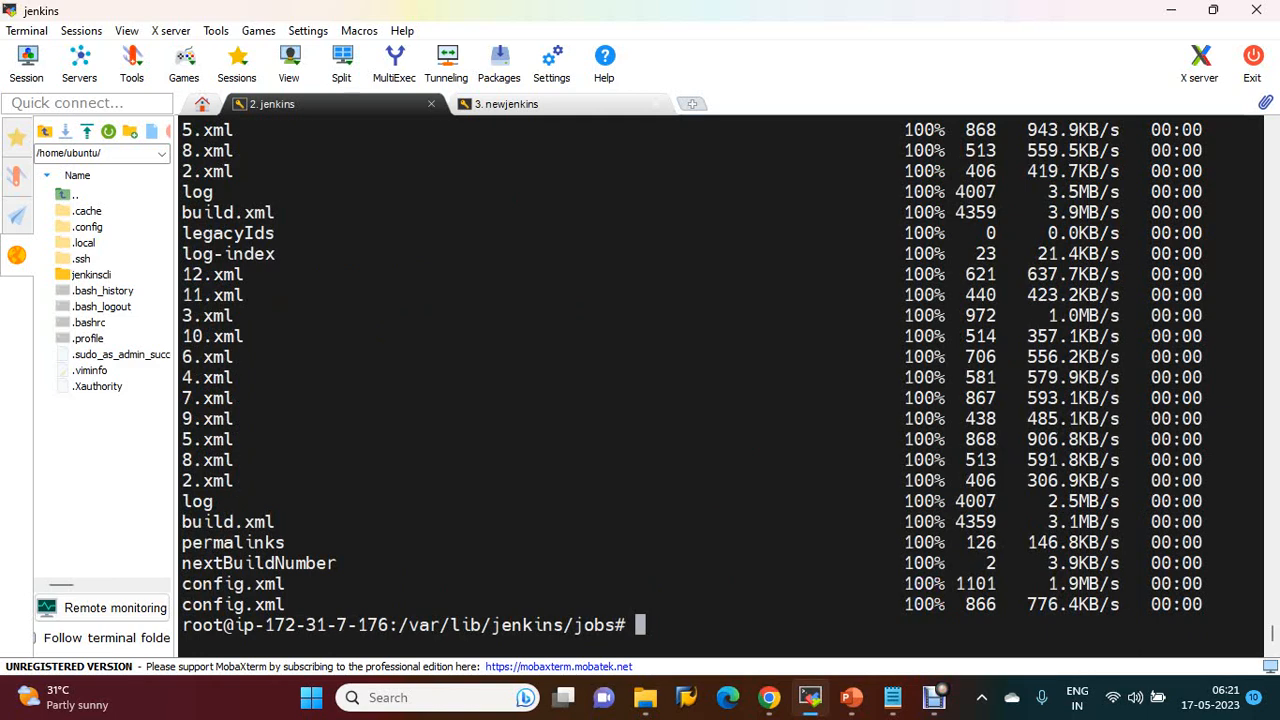
Step: On the new server, list the jobs and run chown -R jenkins:jenkins admin
key(ctrl+Tab)
text(ls -l)
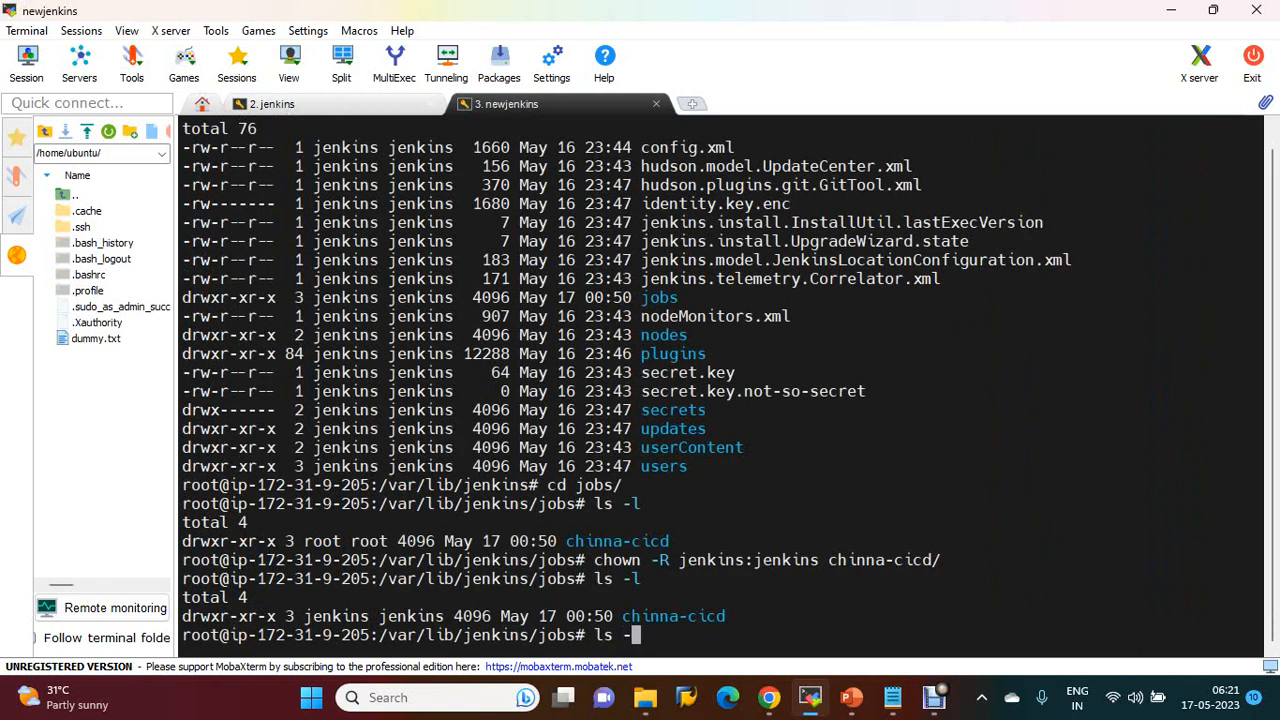
key(Return)
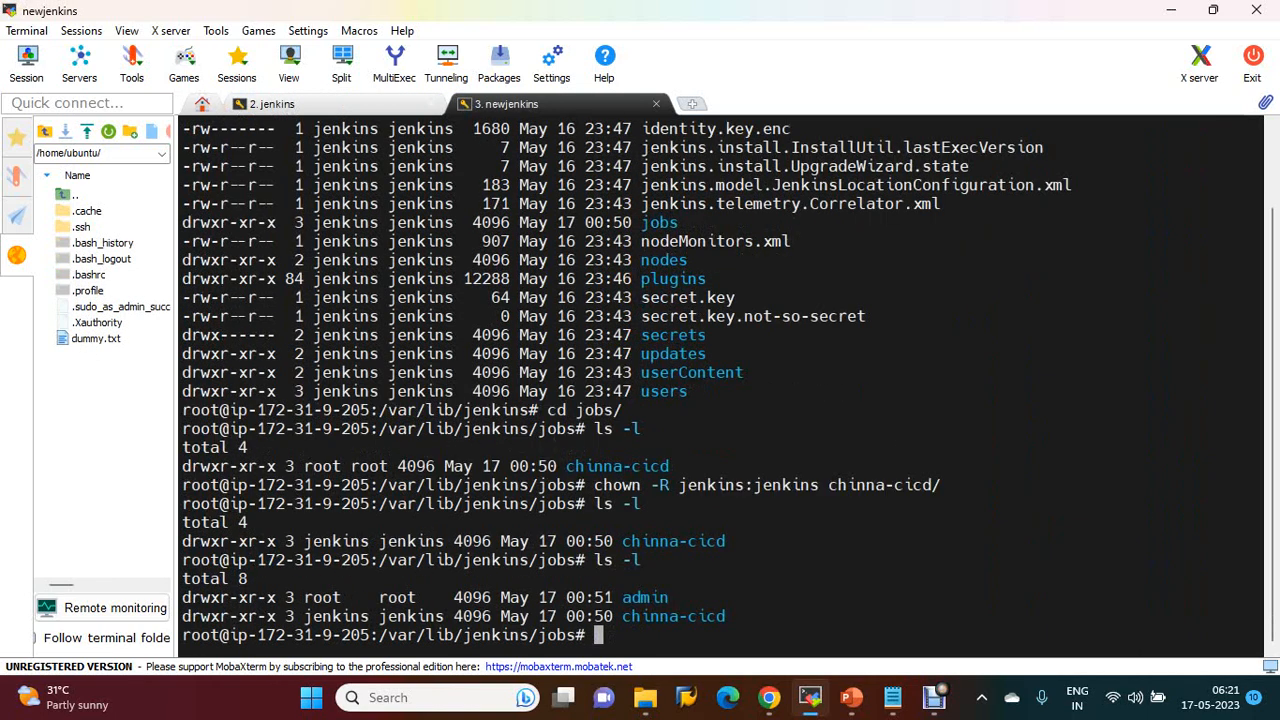
text(ls -l)
key(Up)
key(Up)
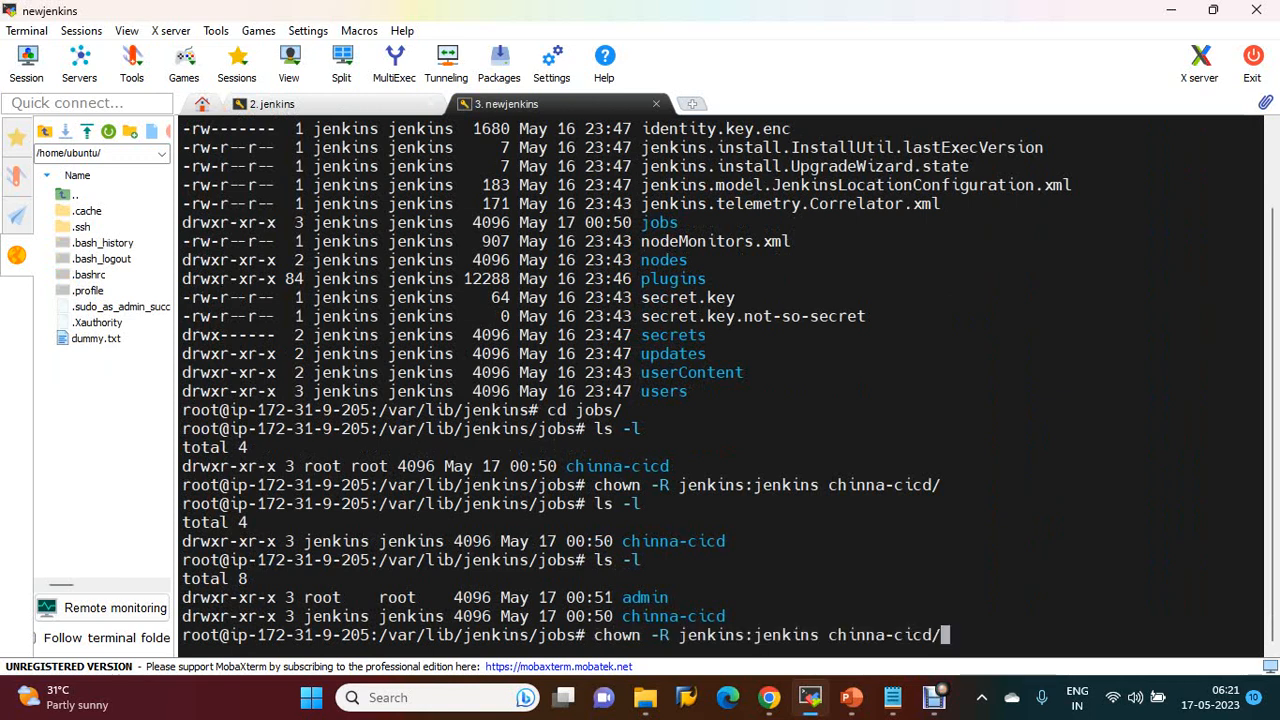
key(BackSpace)
key(BackSpace)
key(BackSpace)
key(BackSpace)
key(BackSpace)
key(BackSpace)
key(BackSpace)
key(BackSpace)
key(BackSpace)
key(BackSpace)
key(BackSpace)
key(BackSpace)
text(admin)
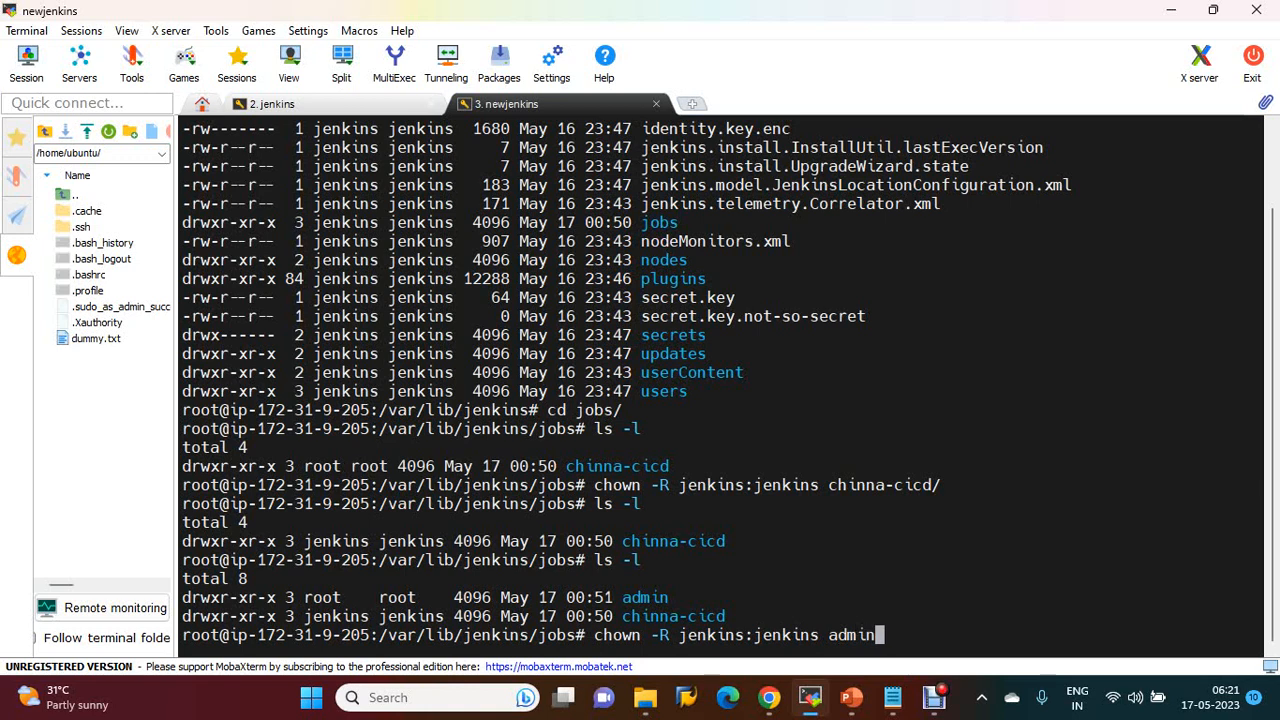
key(Return)
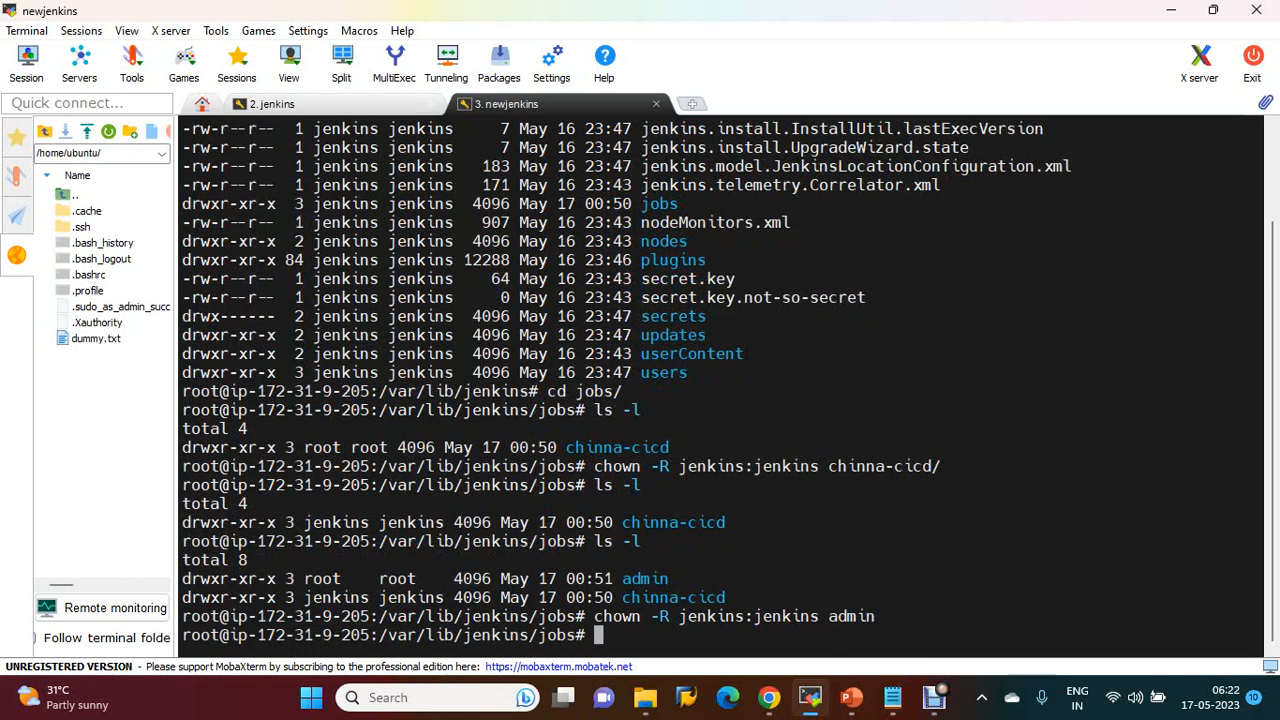
Step: Reload the Jenkins configuration from disk through Manage Jenkins
click(769, 697)
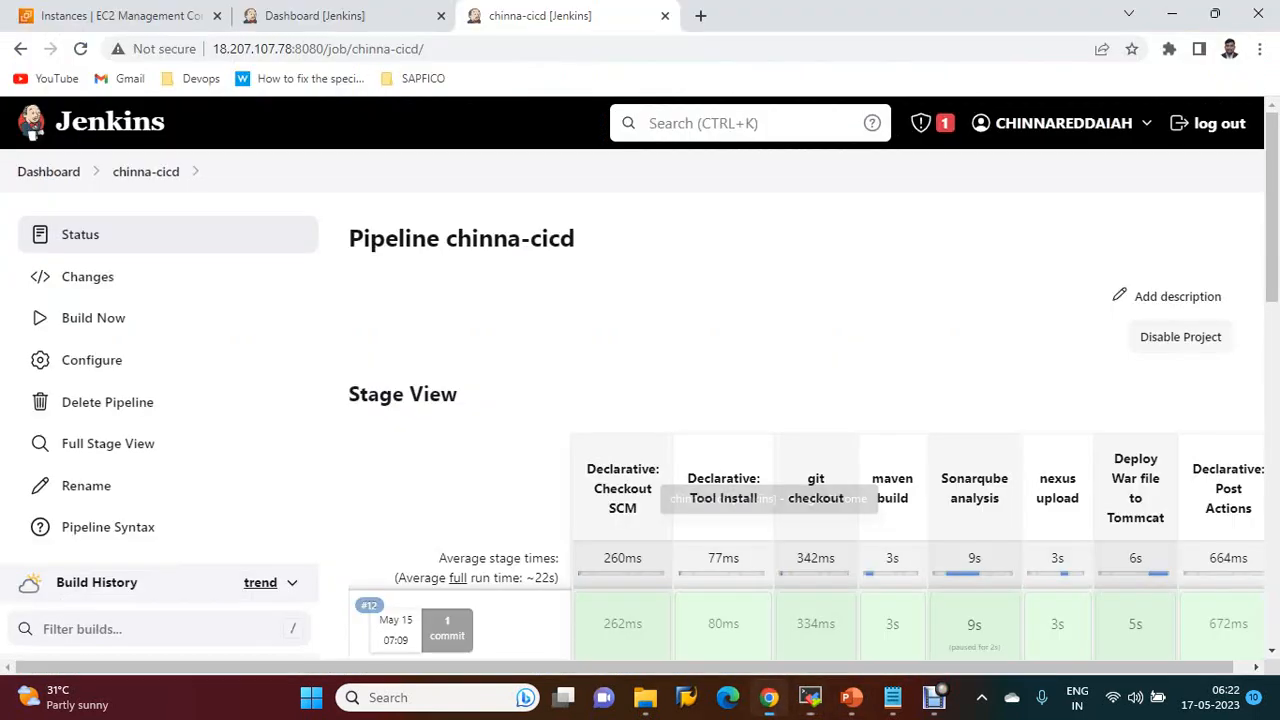
click(48, 171)
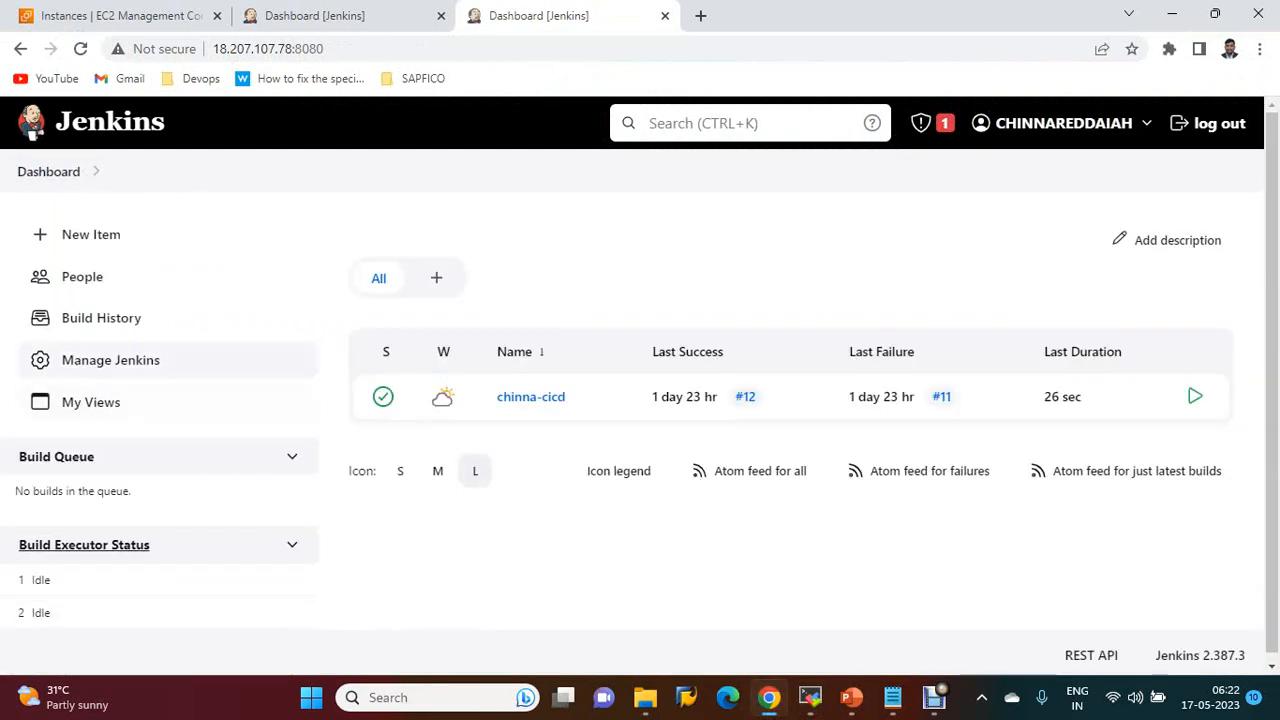
click(110, 360)
scroll(700, 420, down, 5)
scroll(640, 420, down, 5)
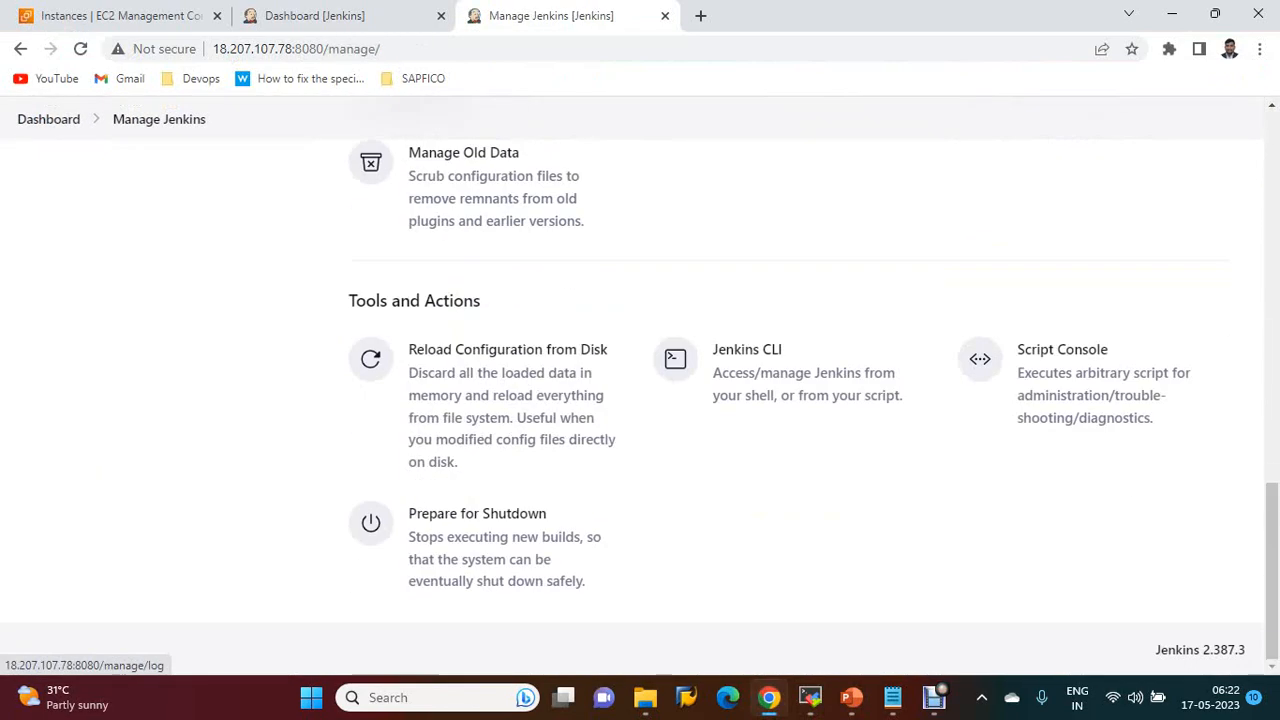
click(490, 400)
key(Return)
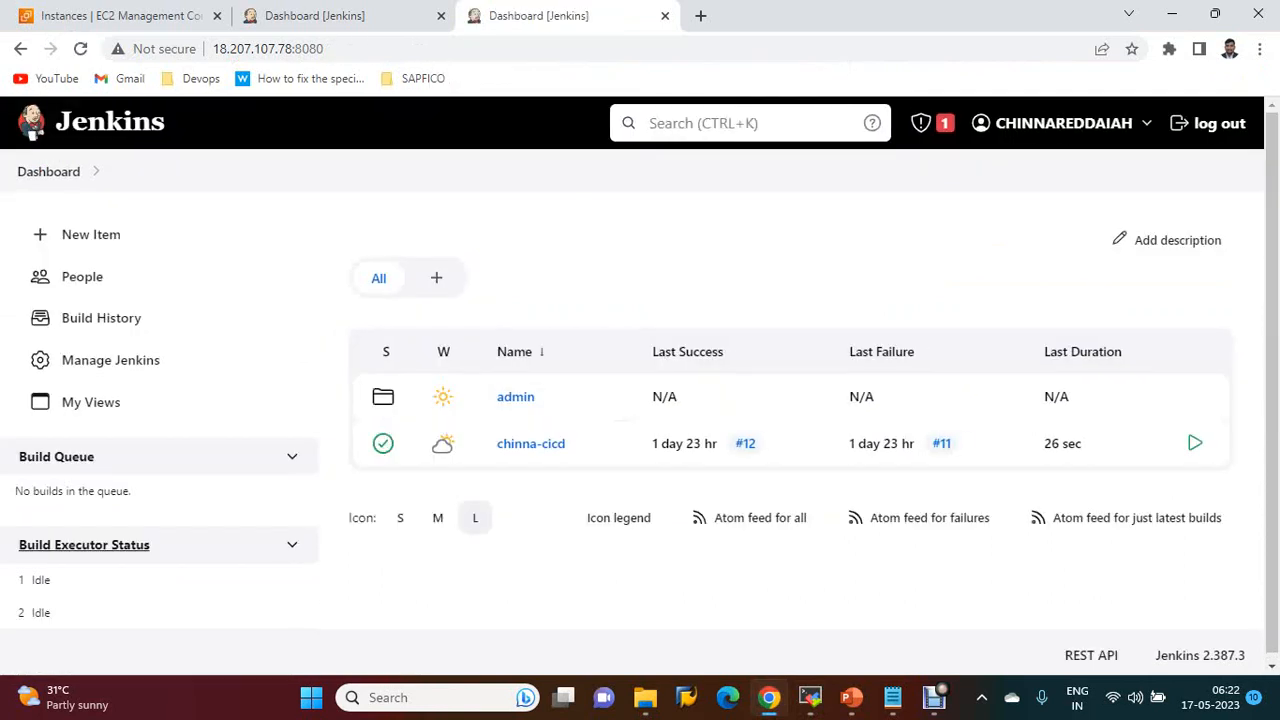
Step: Compare the admin folder and its admin1 pipeline on both servers, then return to the dashboard
click(516, 396)
scroll(640, 400, down, 2)
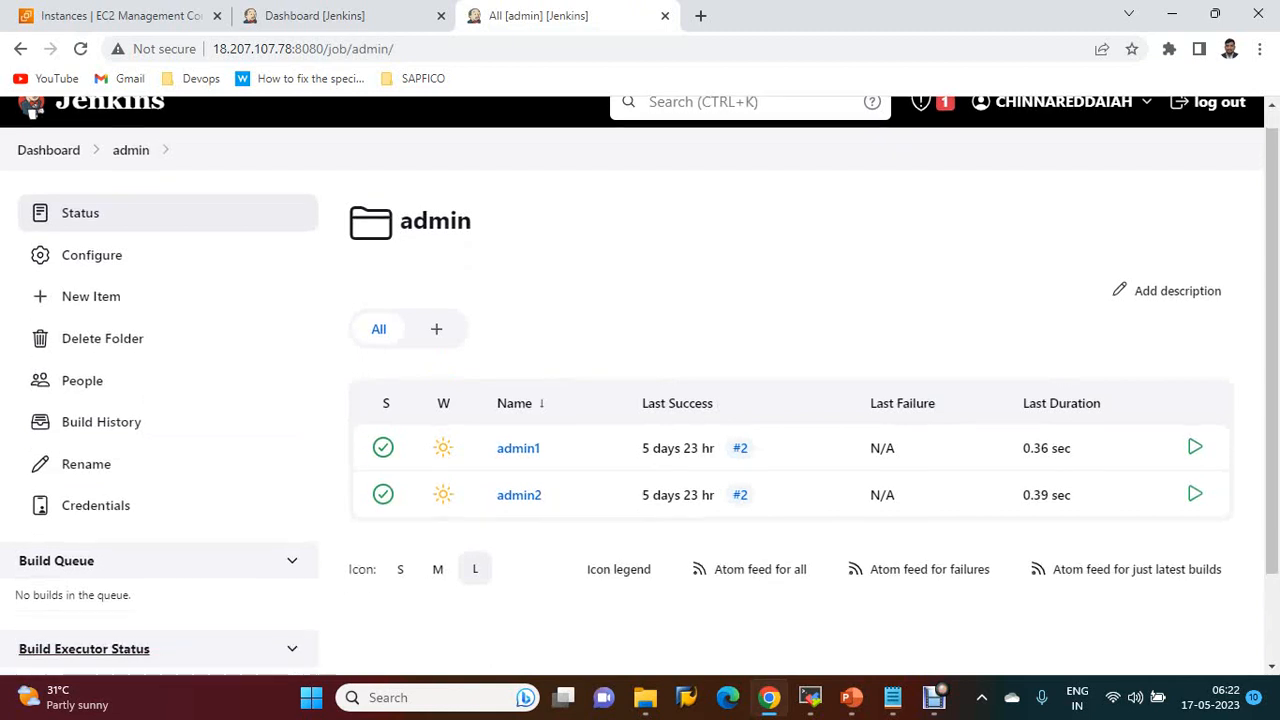
click(315, 15)
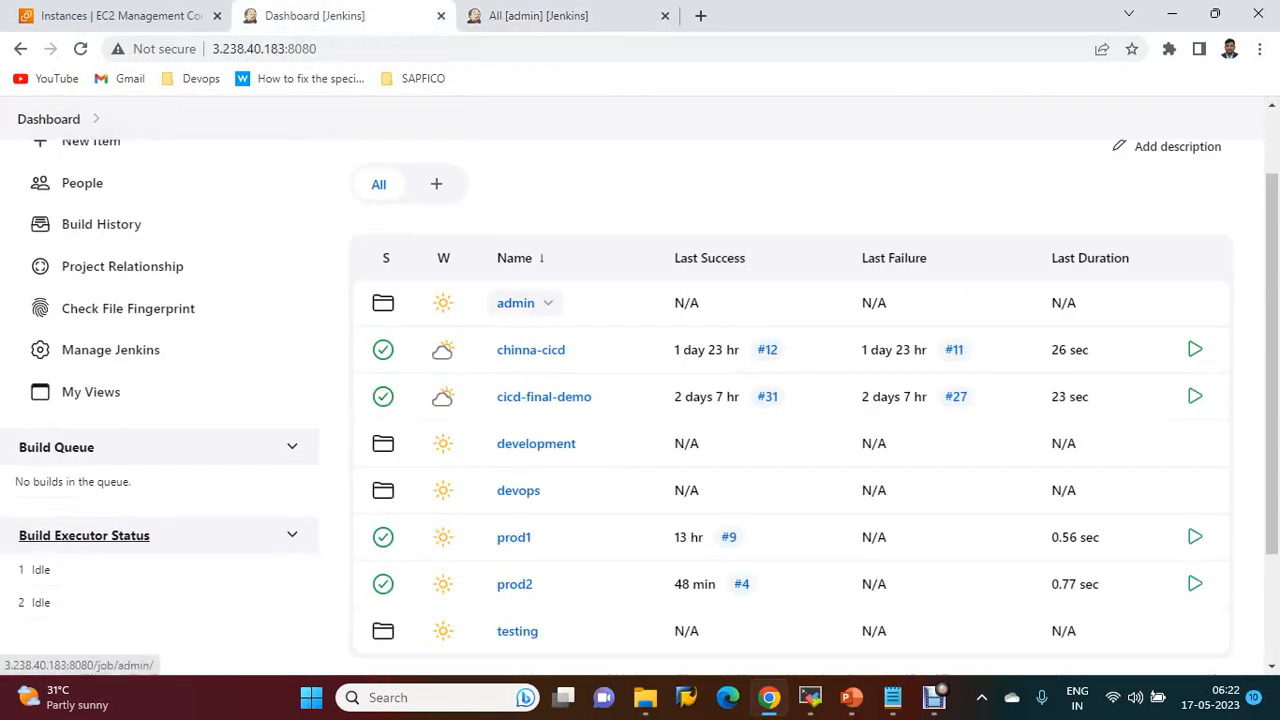
click(516, 302)
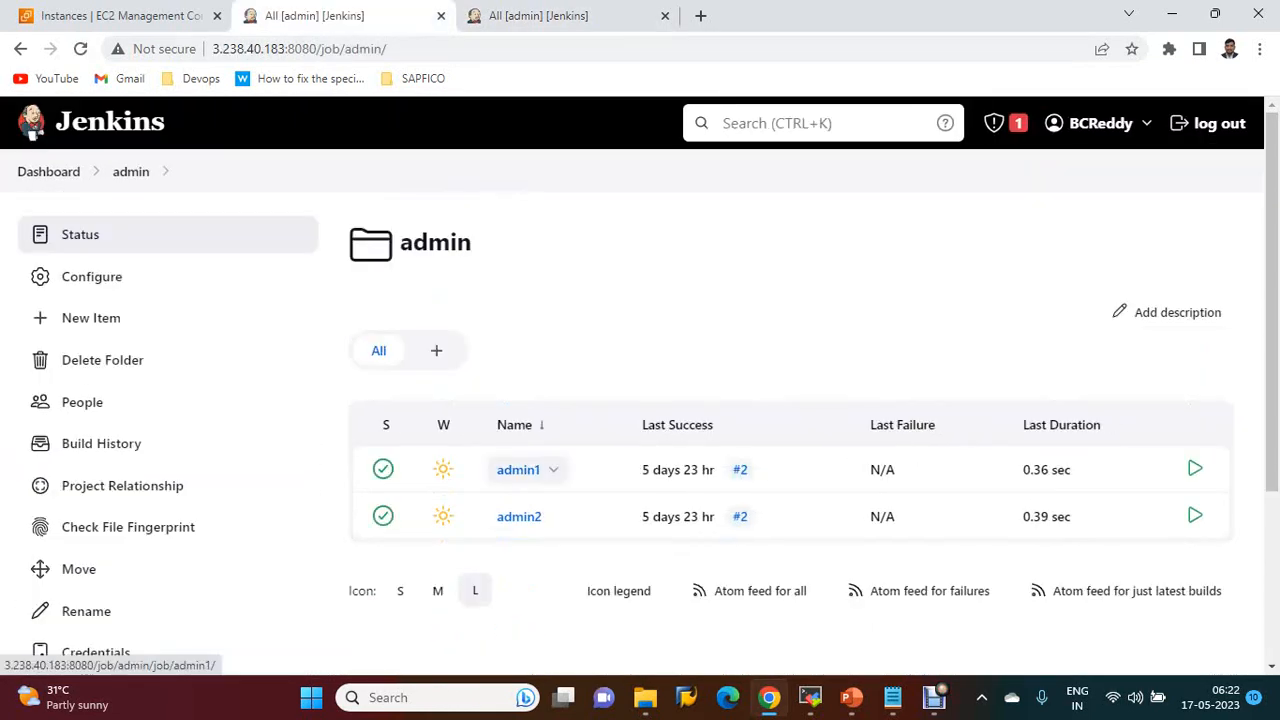
click(518, 469)
scroll(640, 400, down, 4)
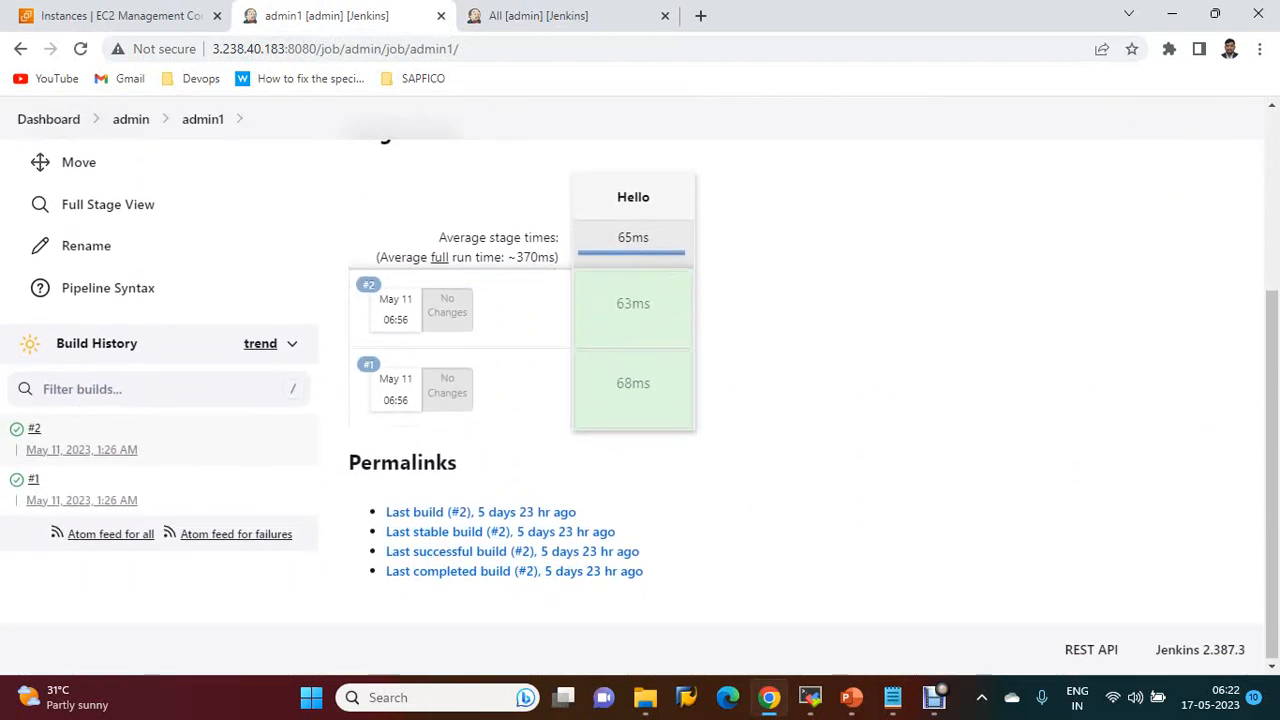
scroll(640, 400, up, 4)
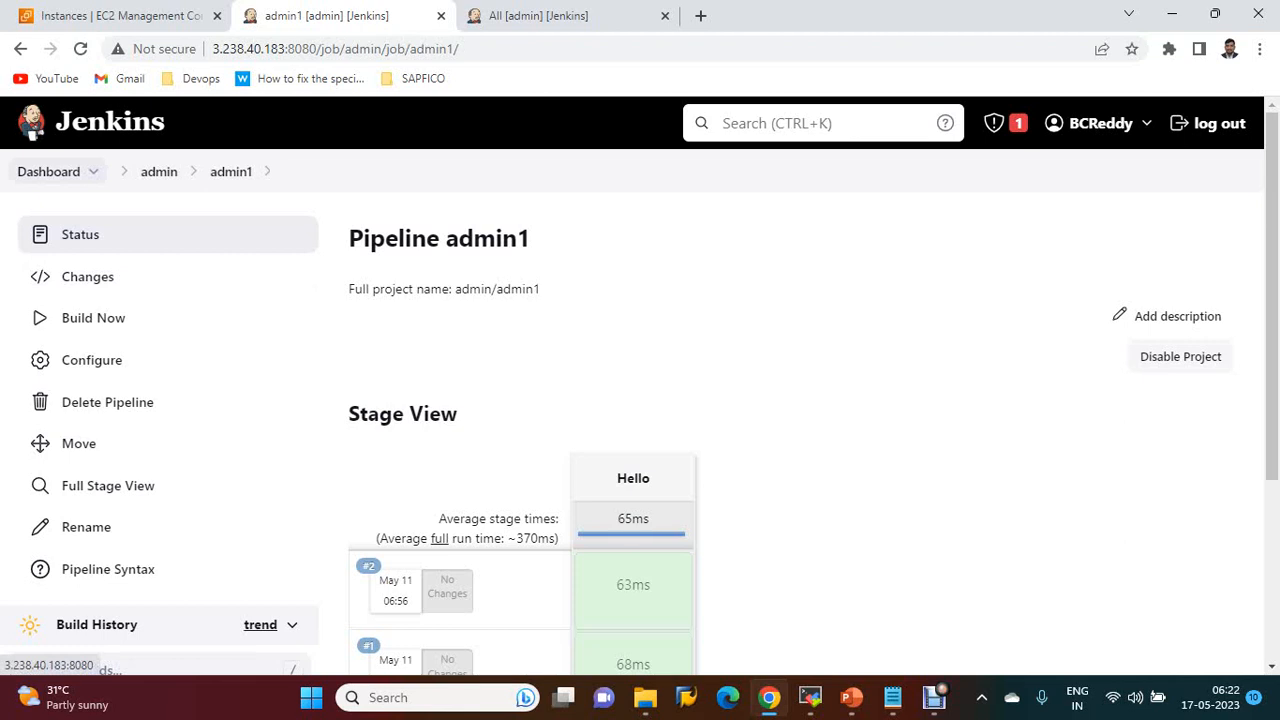
click(48, 171)
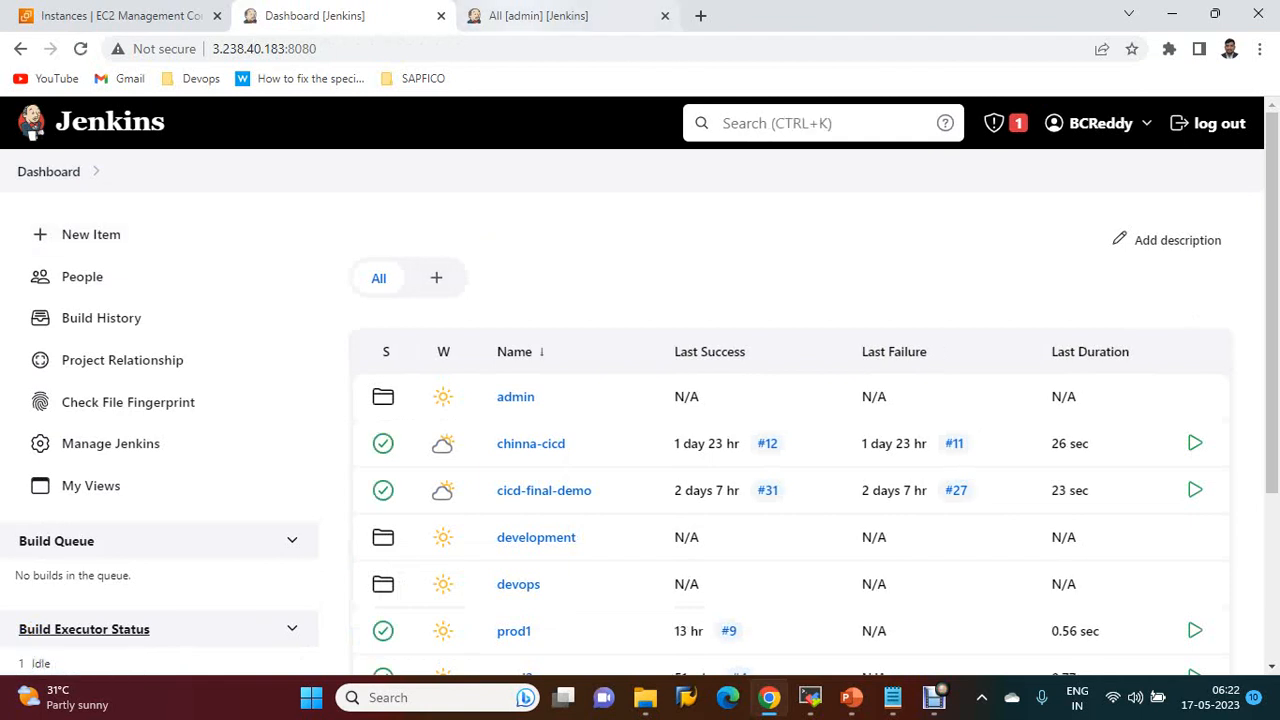
click(540, 15)
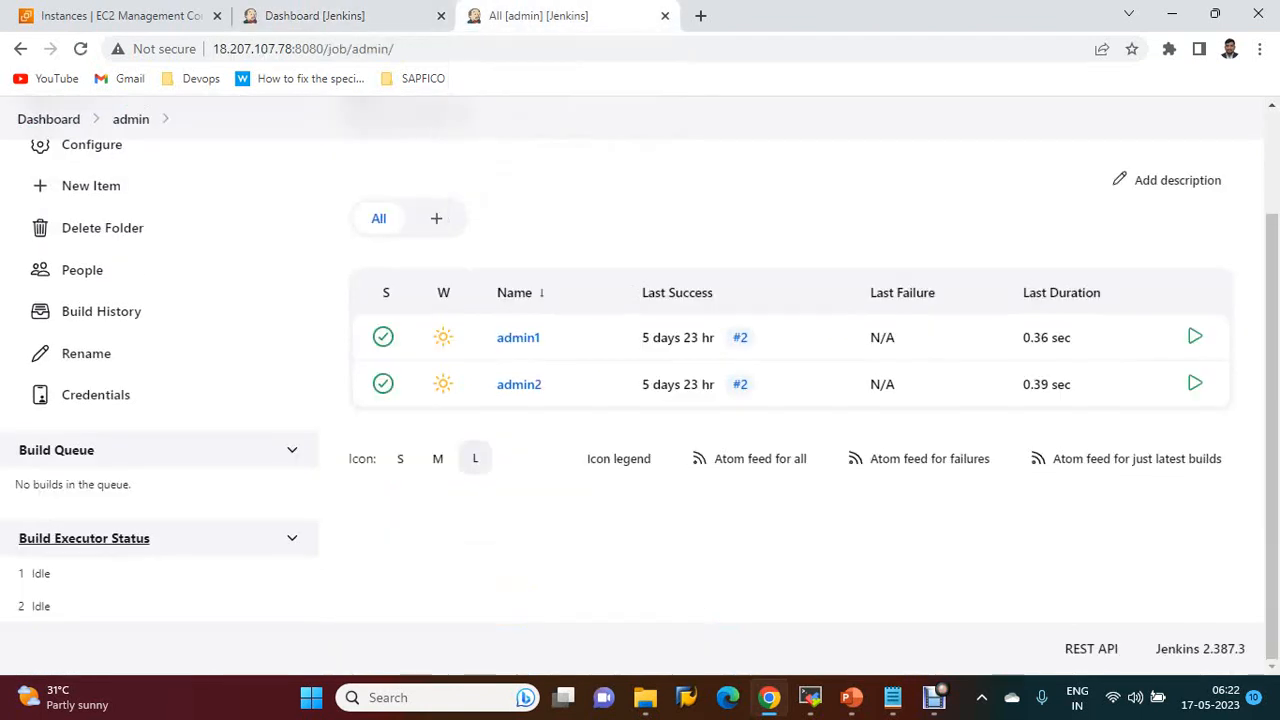
scroll(110, 314, up, 2)
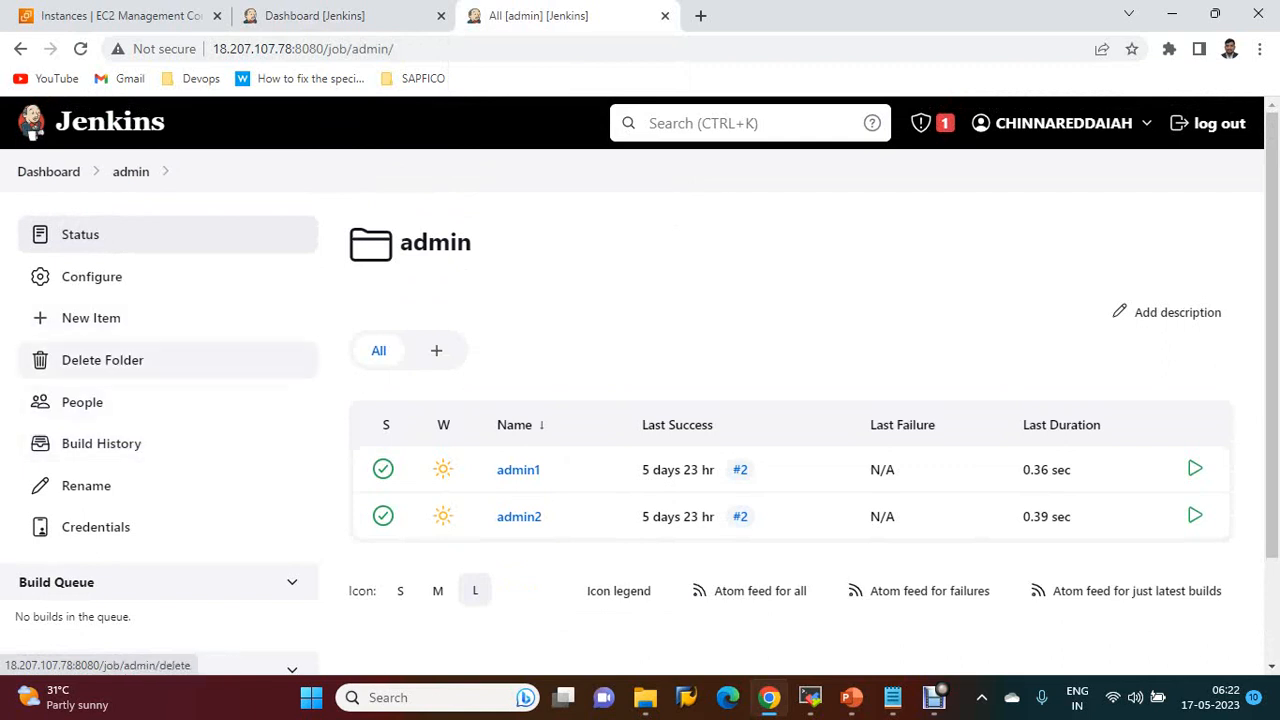
click(48, 172)
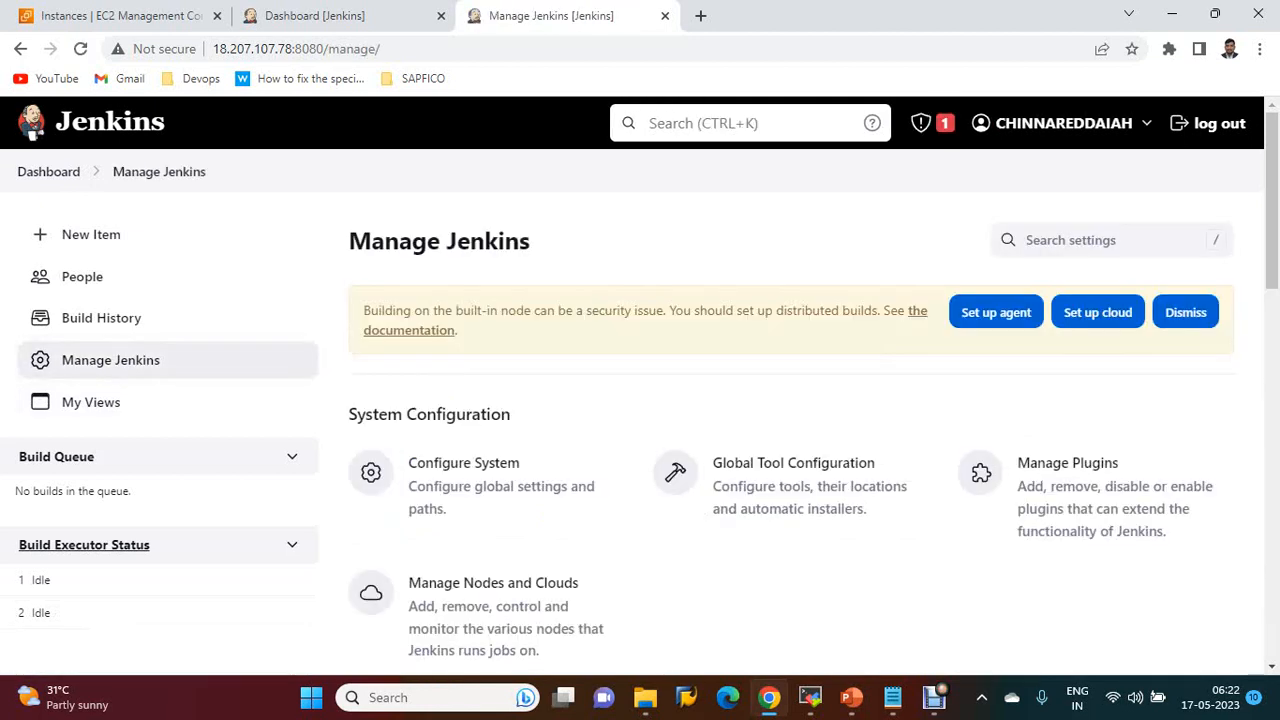
Step: Open the Available plugins list under Manage Plugins
scroll(110, 360, down, 2)
scroll(640, 385, down, 3)
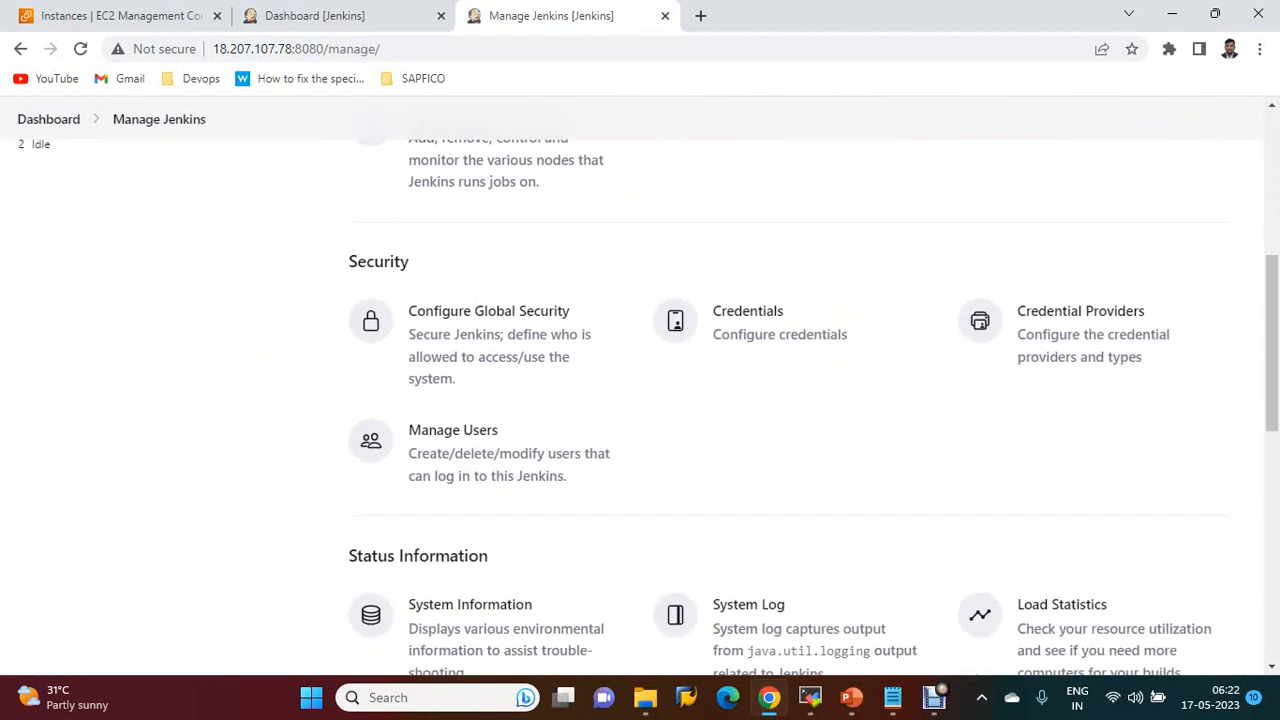
scroll(640, 385, up, 2)
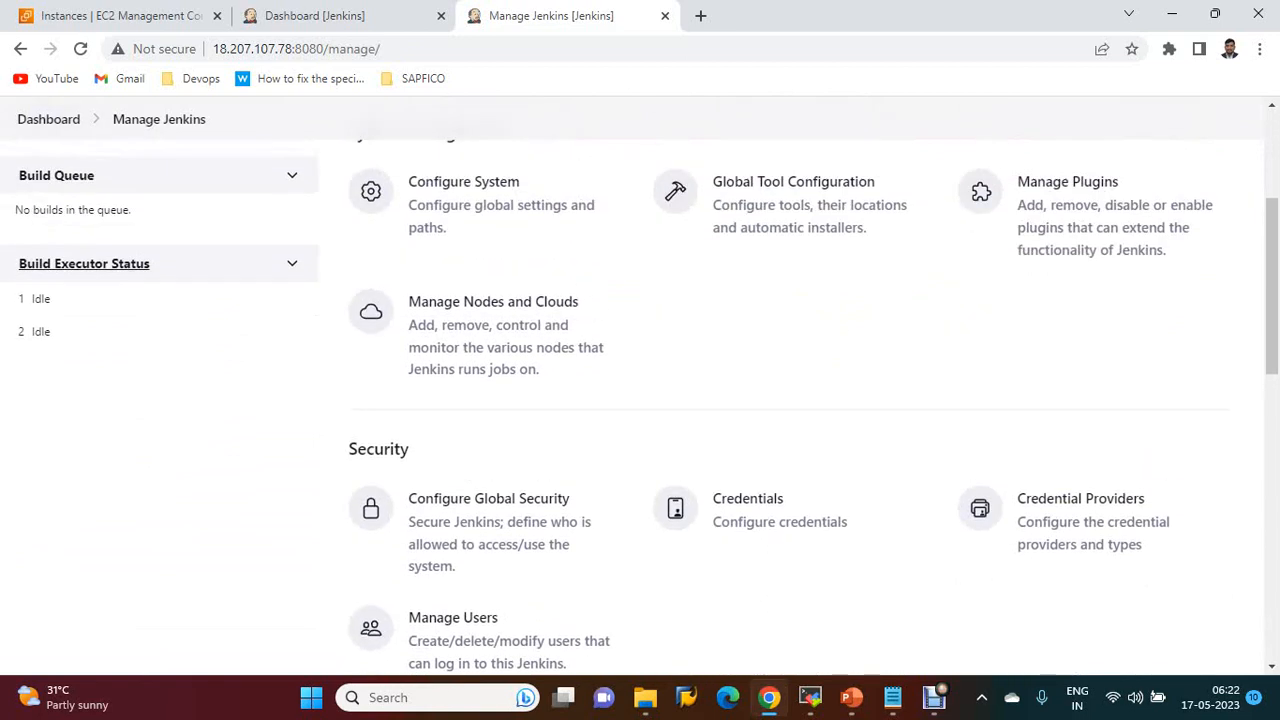
click(1067, 205)
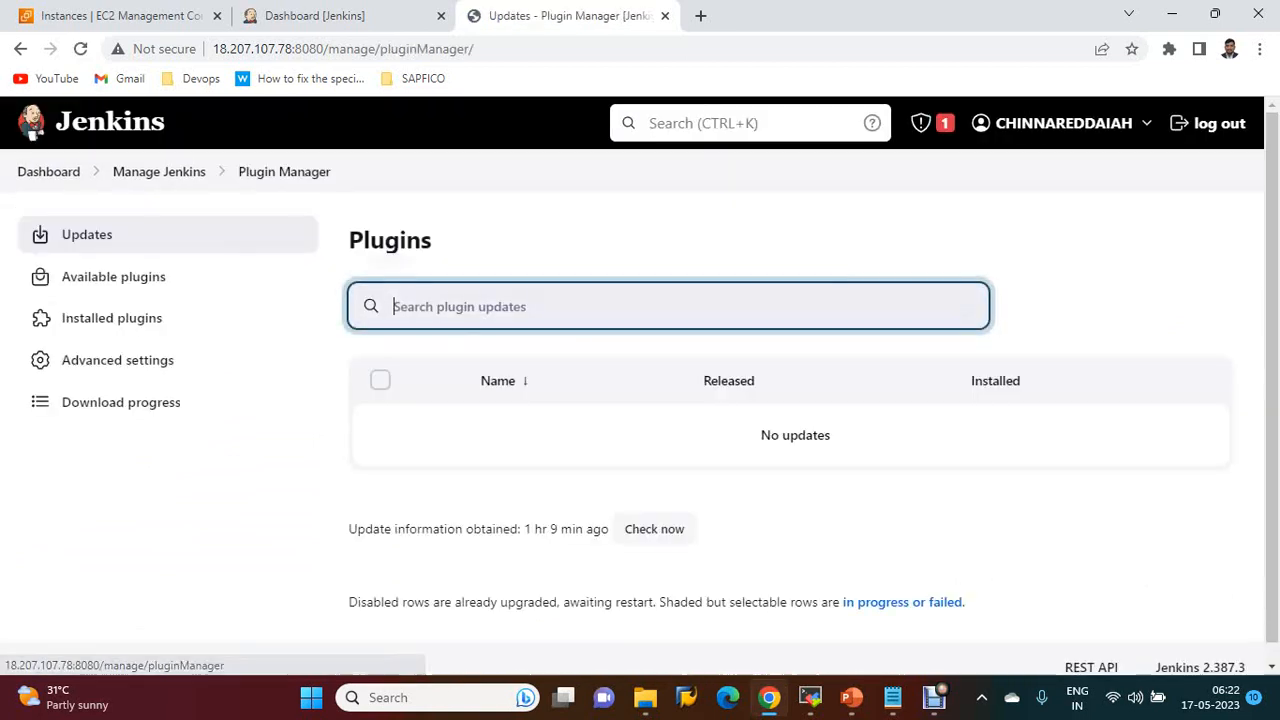
click(113, 276)
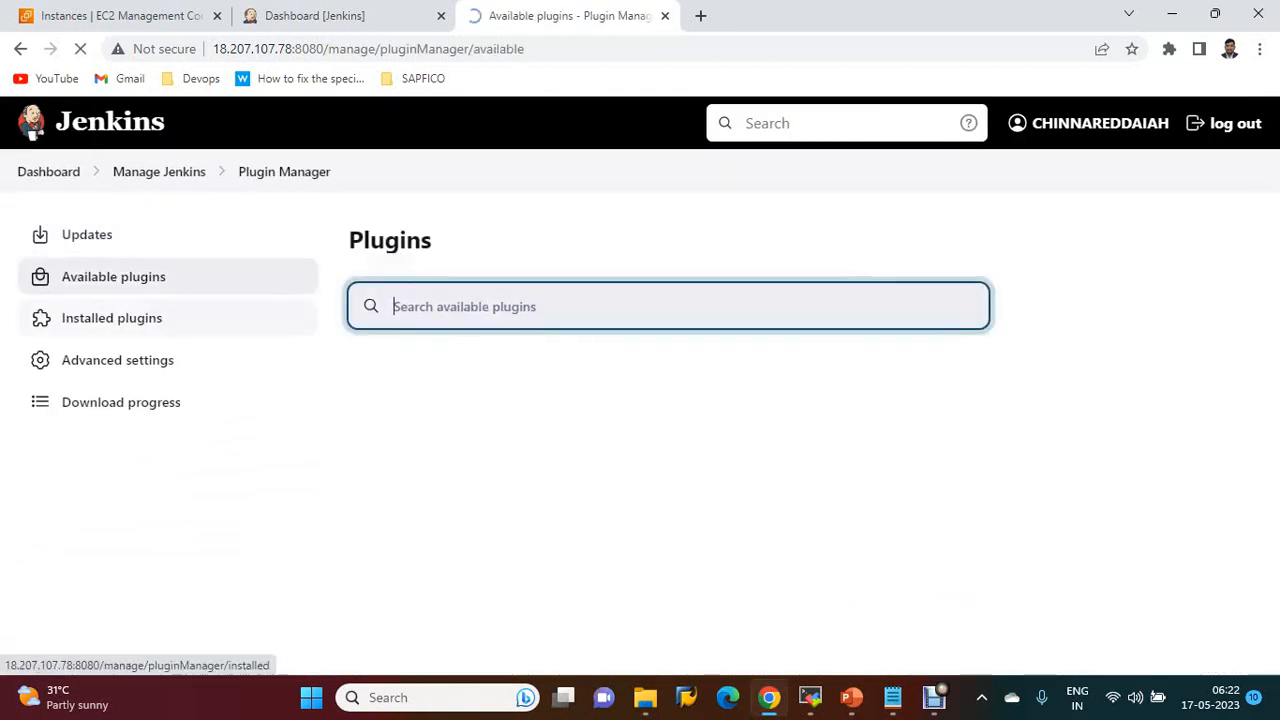
Step: Search 'import', install the Job Import plugin without restart, and go back to Manage Jenkins
text(im)
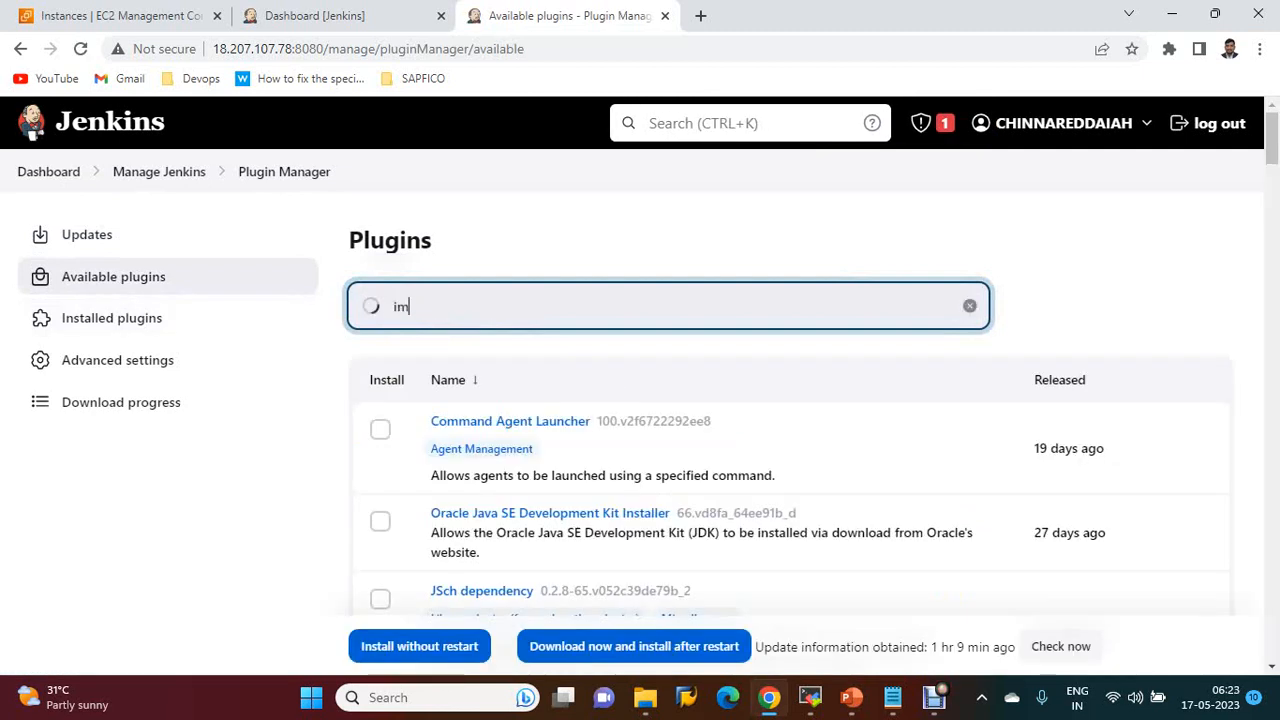
text(port)
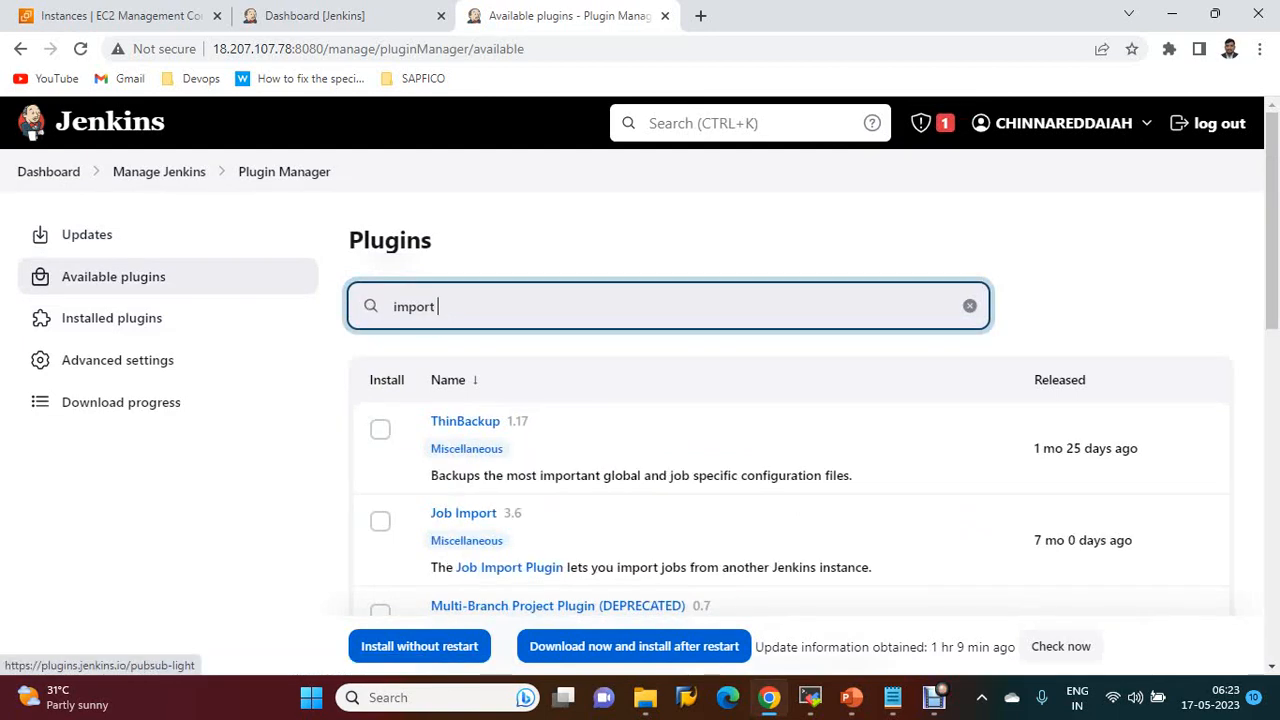
click(380, 520)
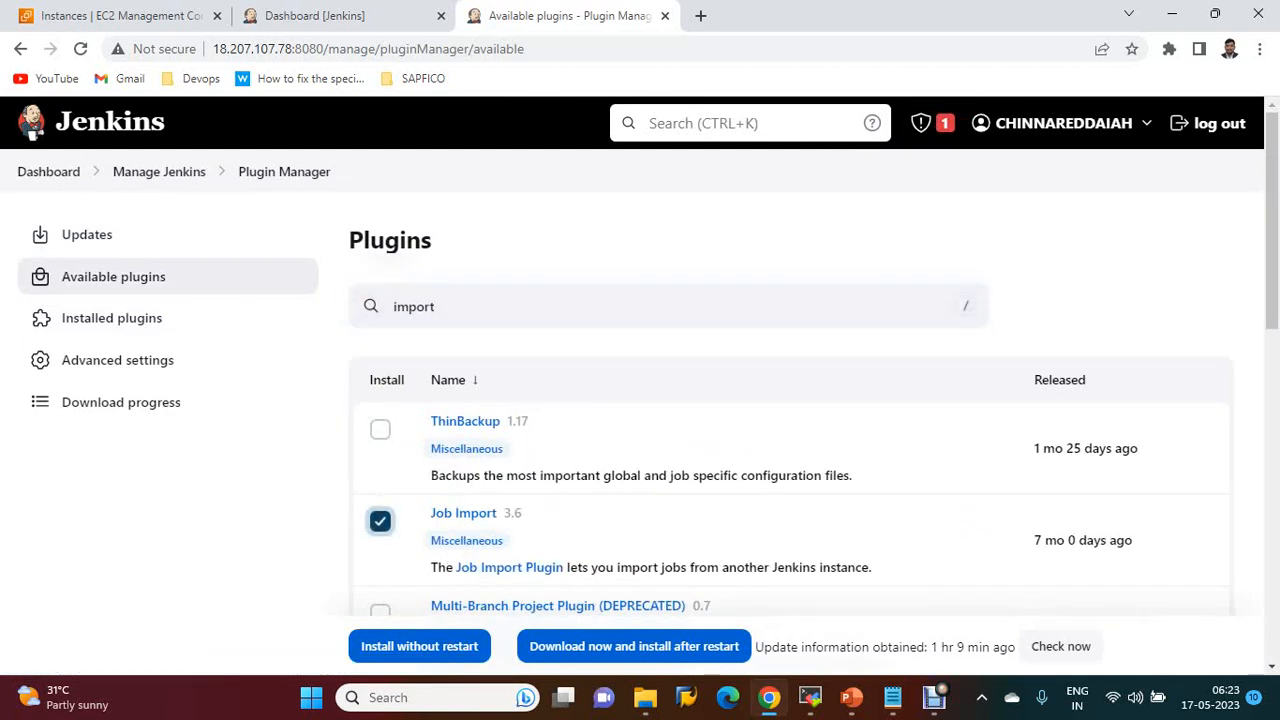
scroll(500, 386, down, 2)
click(419, 646)
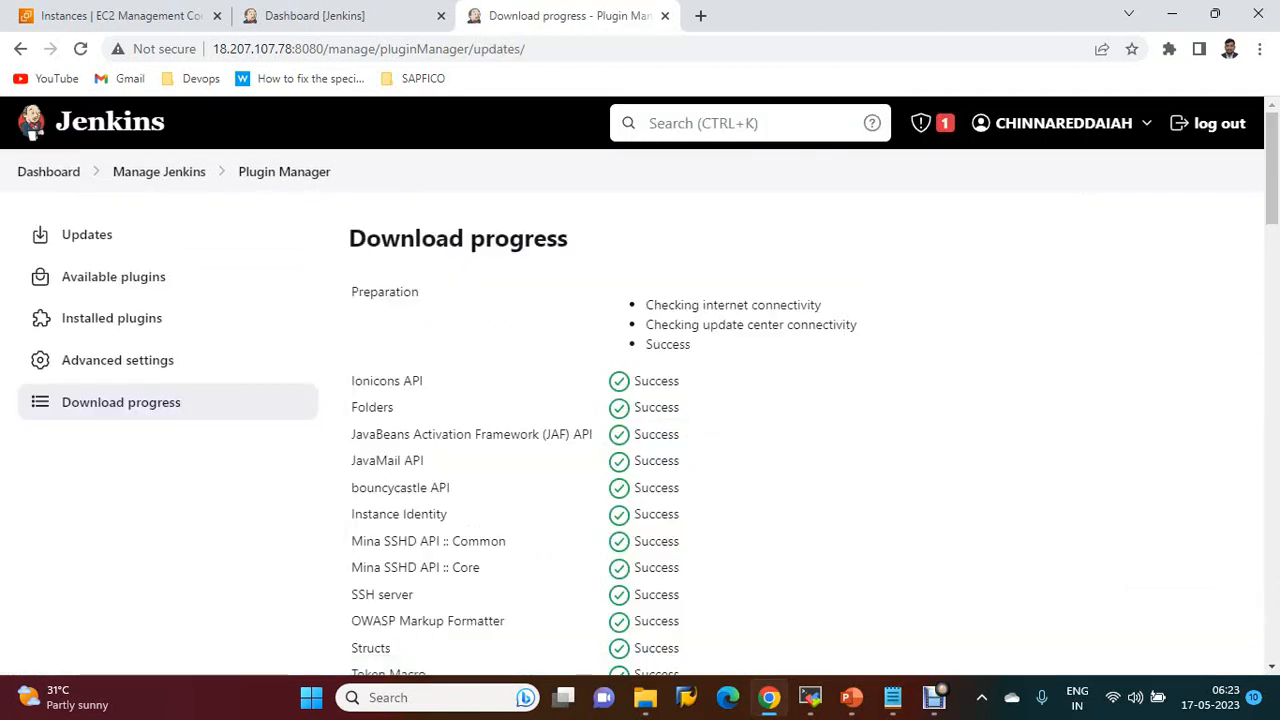
scroll(640, 400, down, 4)
scroll(640, 400, down, 7)
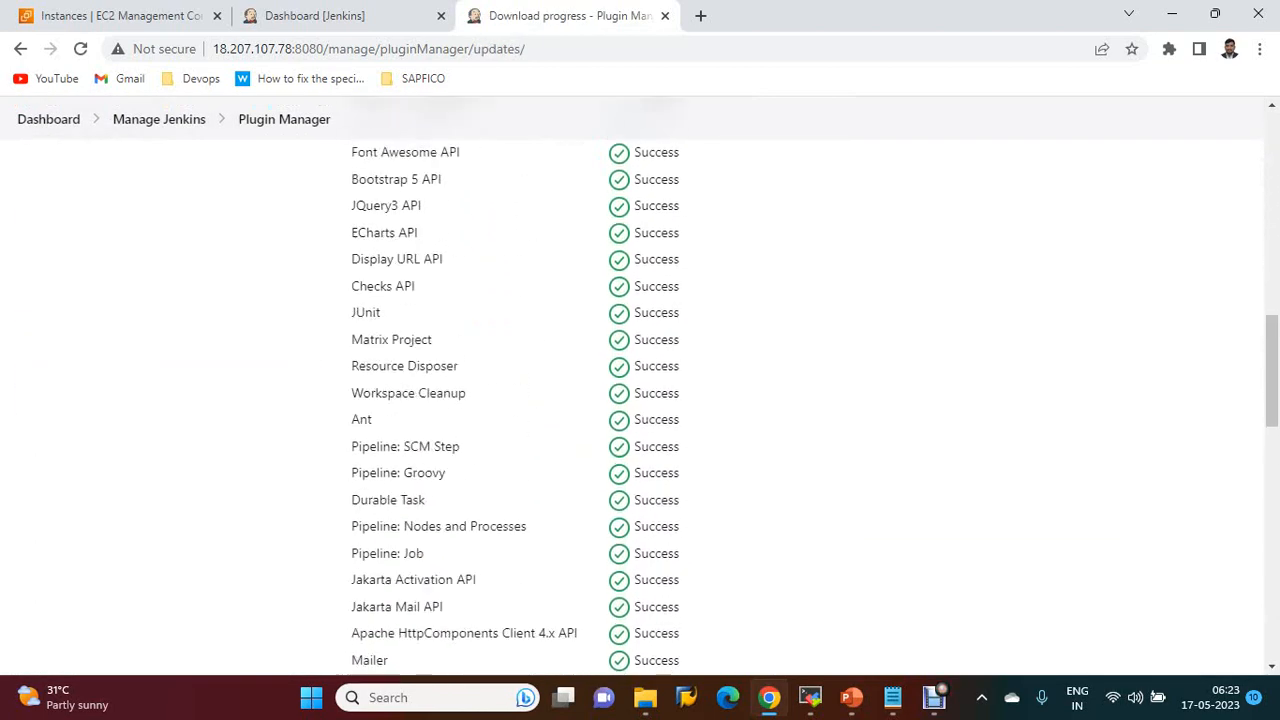
scroll(640, 400, up, 4)
click(159, 119)
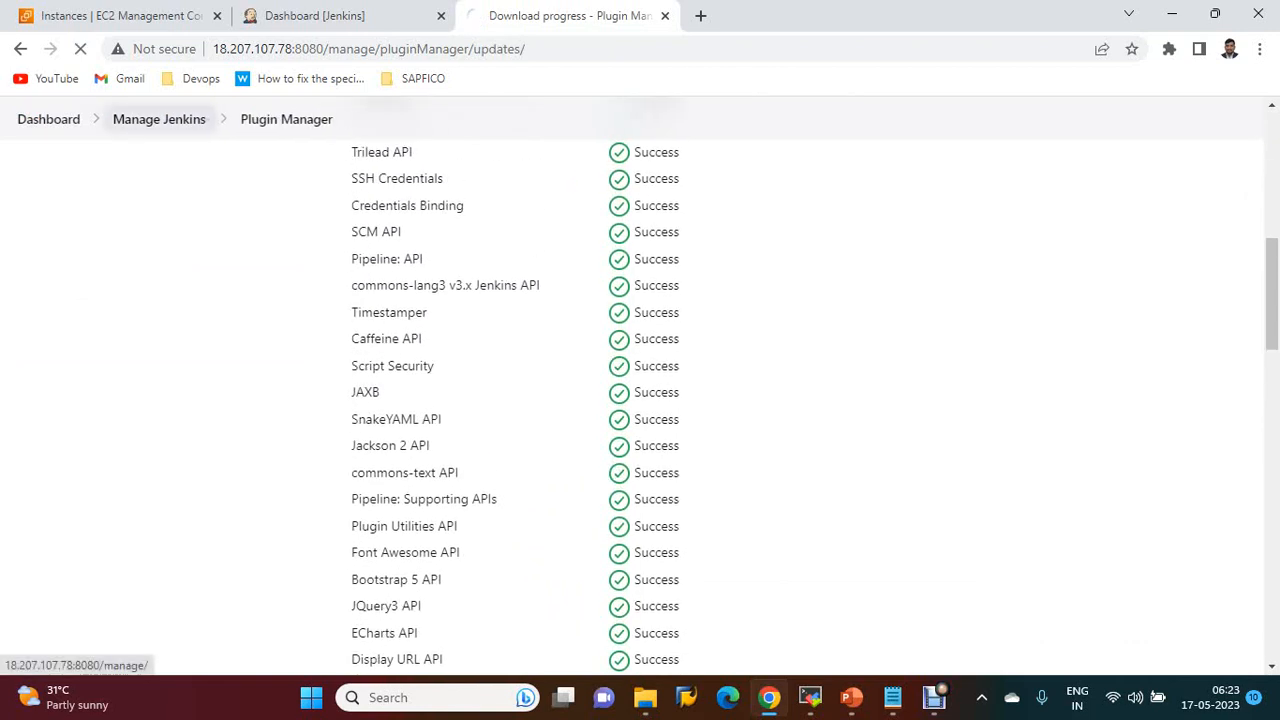
scroll(640, 400, down, 1)
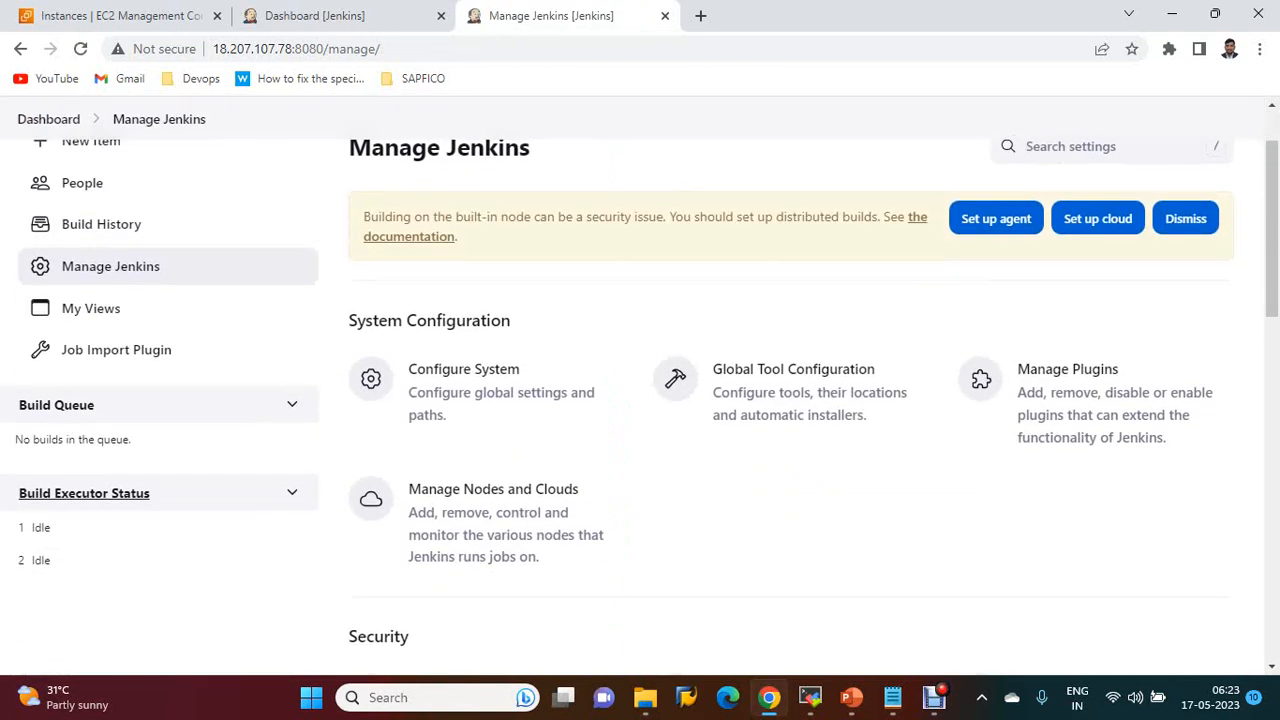
Step: In the system configuration, add a new remote Jenkins entry to the Job Import settings
click(470, 385)
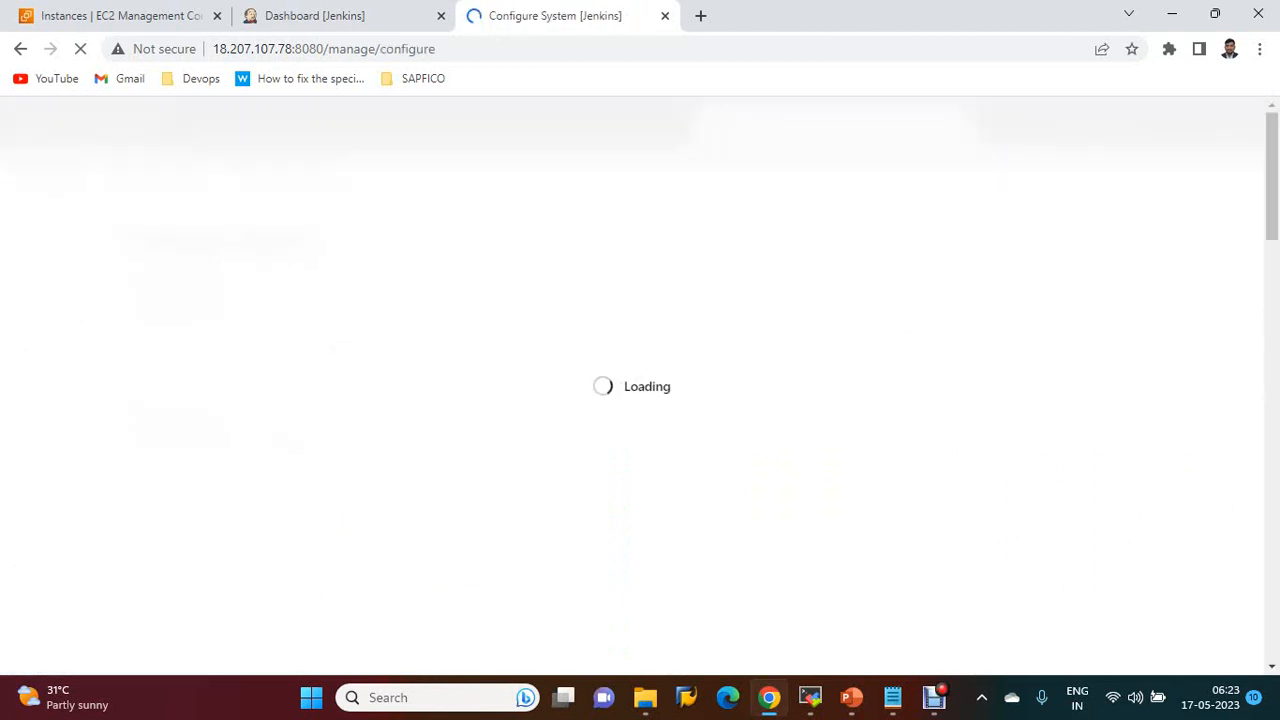
scroll(640, 400, down, 6)
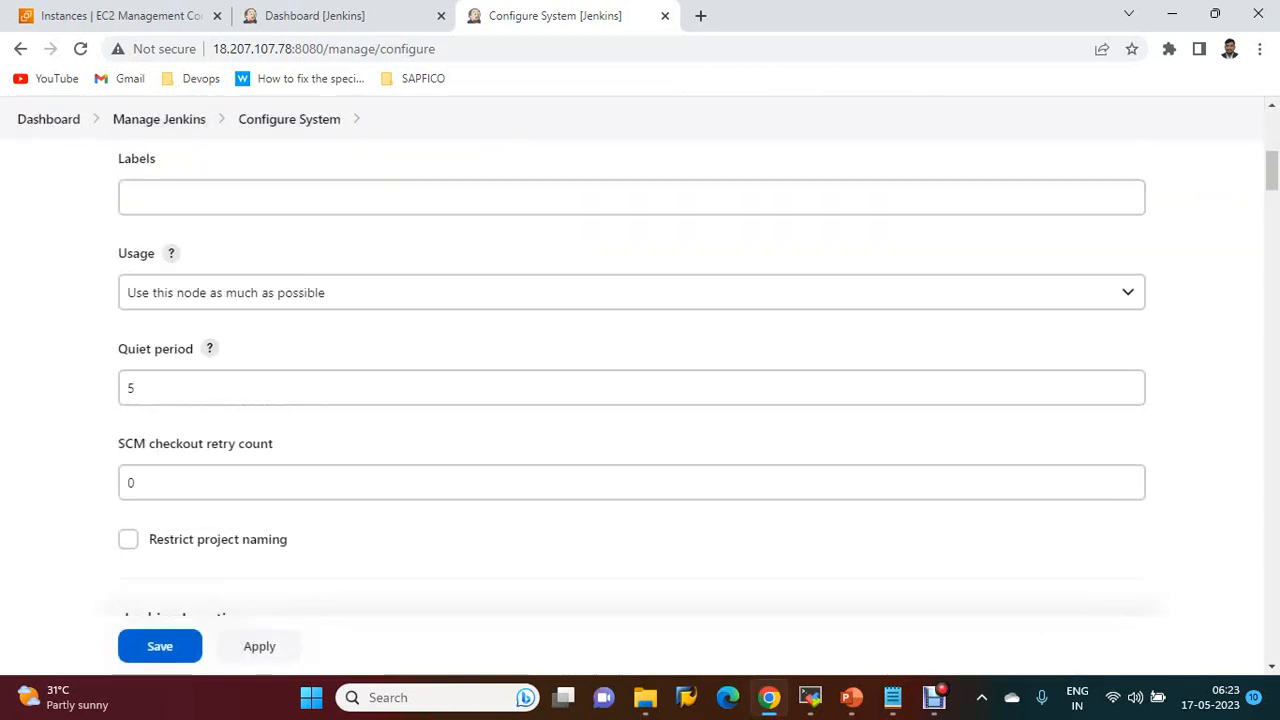
scroll(640, 400, down, 10)
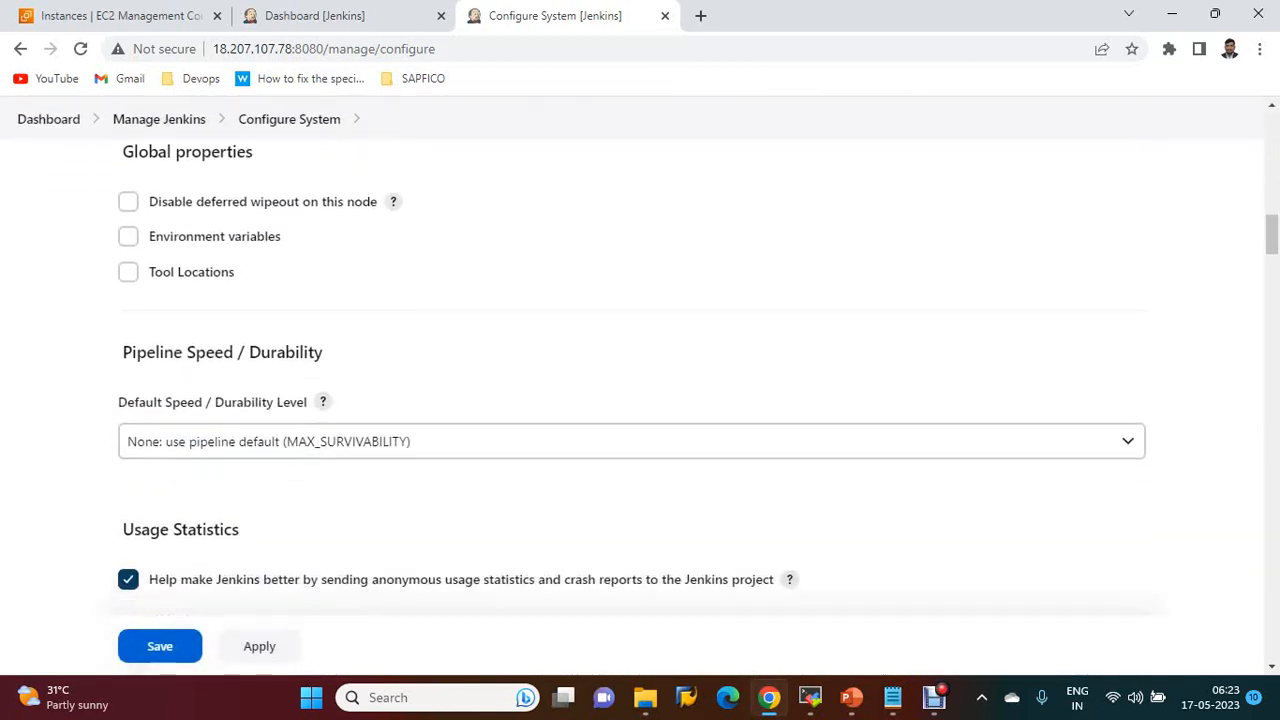
scroll(640, 400, down, 7)
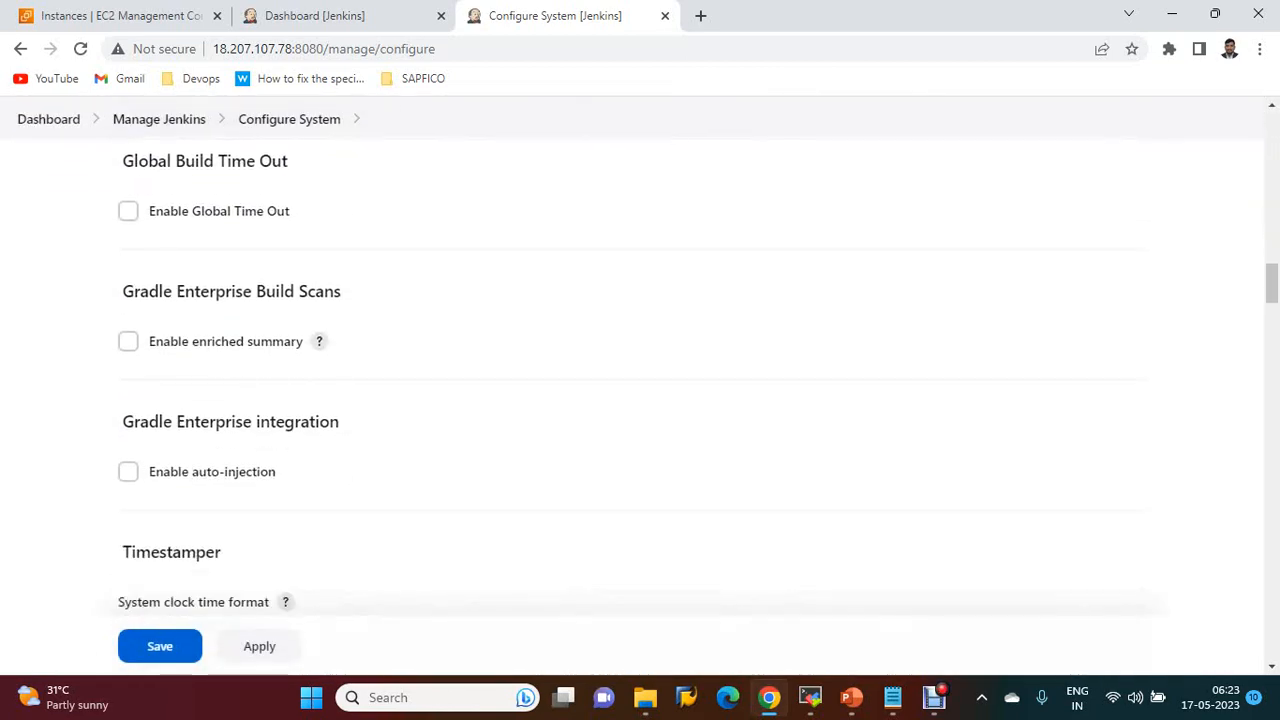
scroll(640, 400, down, 7)
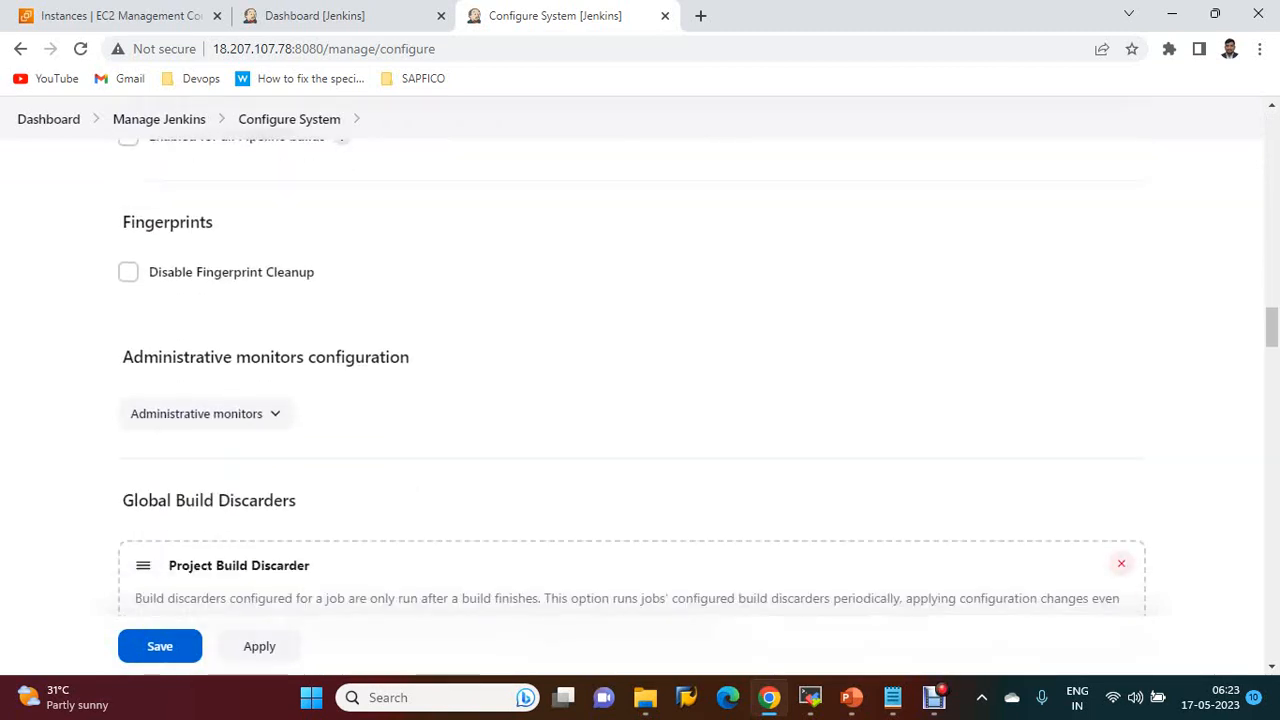
scroll(640, 400, down, 3)
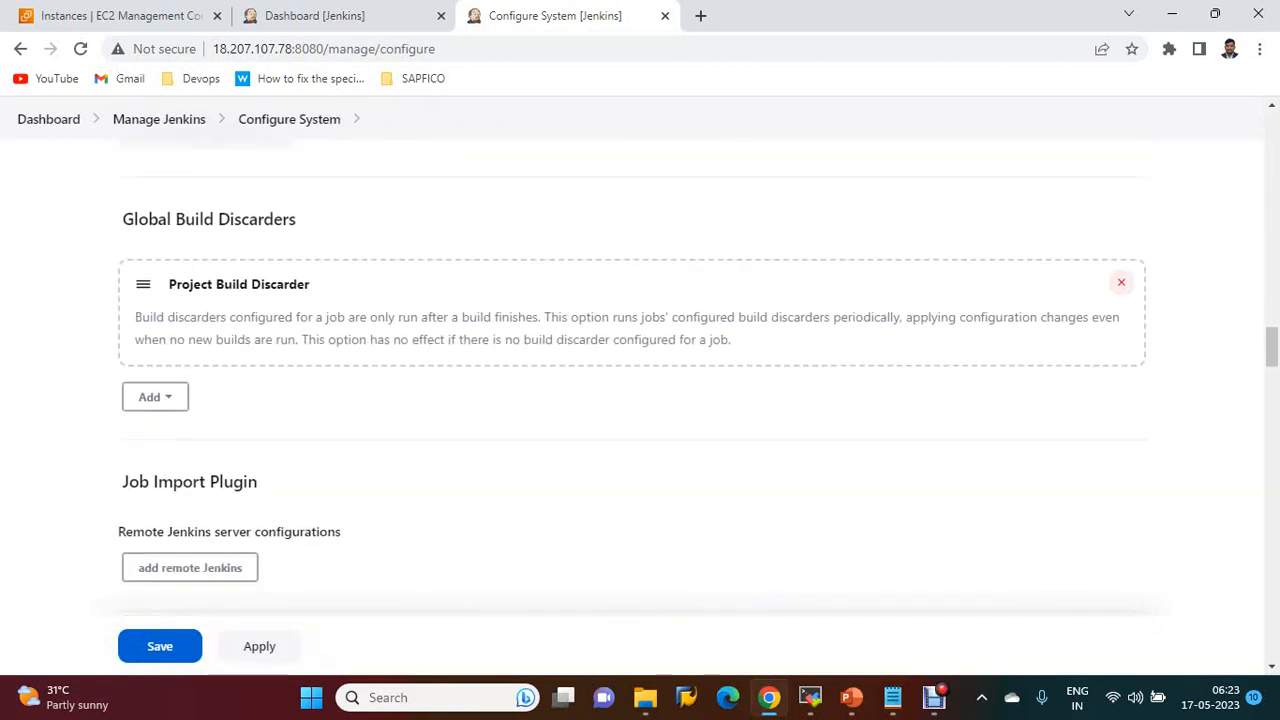
drag(123, 482, 258, 482)
scroll(258, 482, down, 3)
click(190, 286)
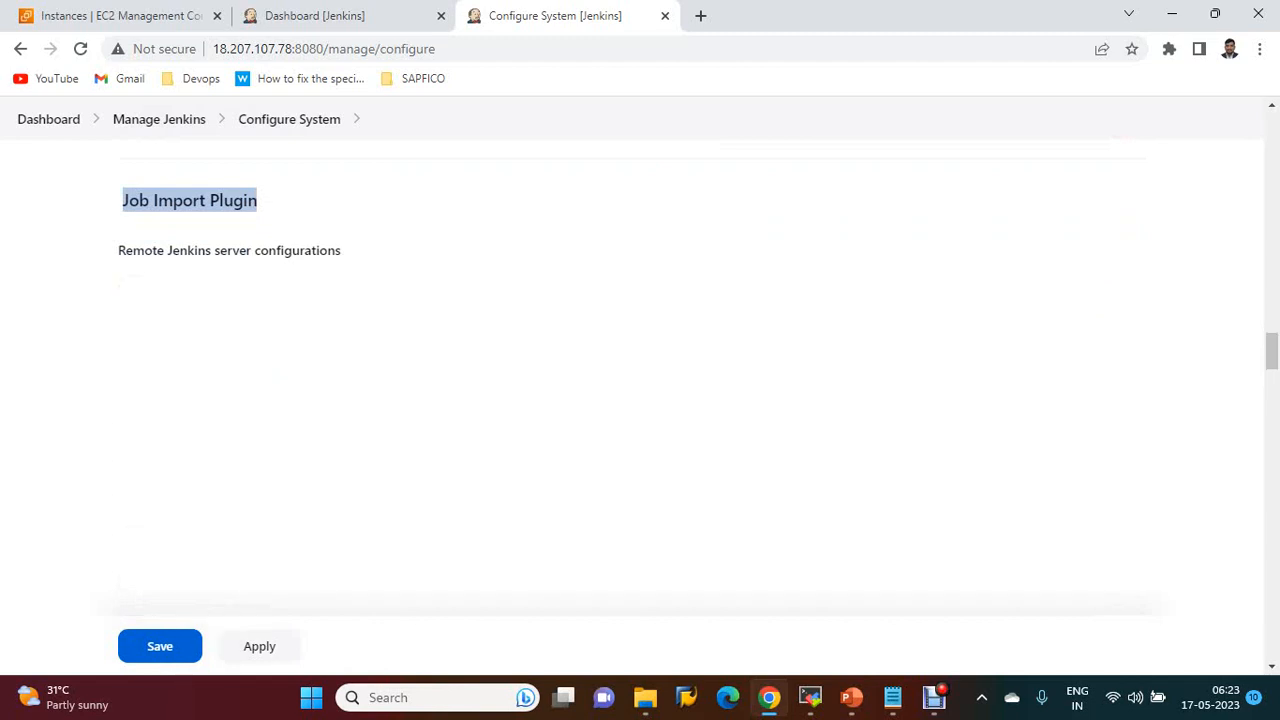
scroll(200, 300, down, 1)
click(250, 331)
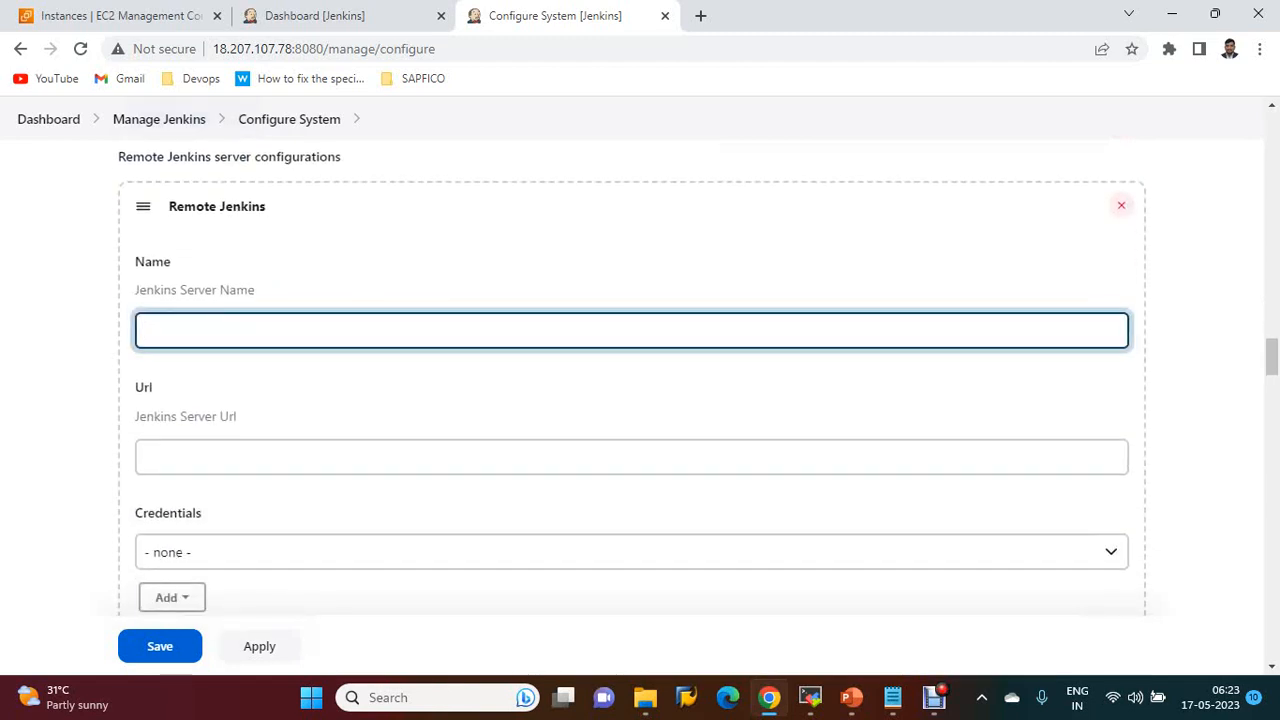
text(jenkinsold)
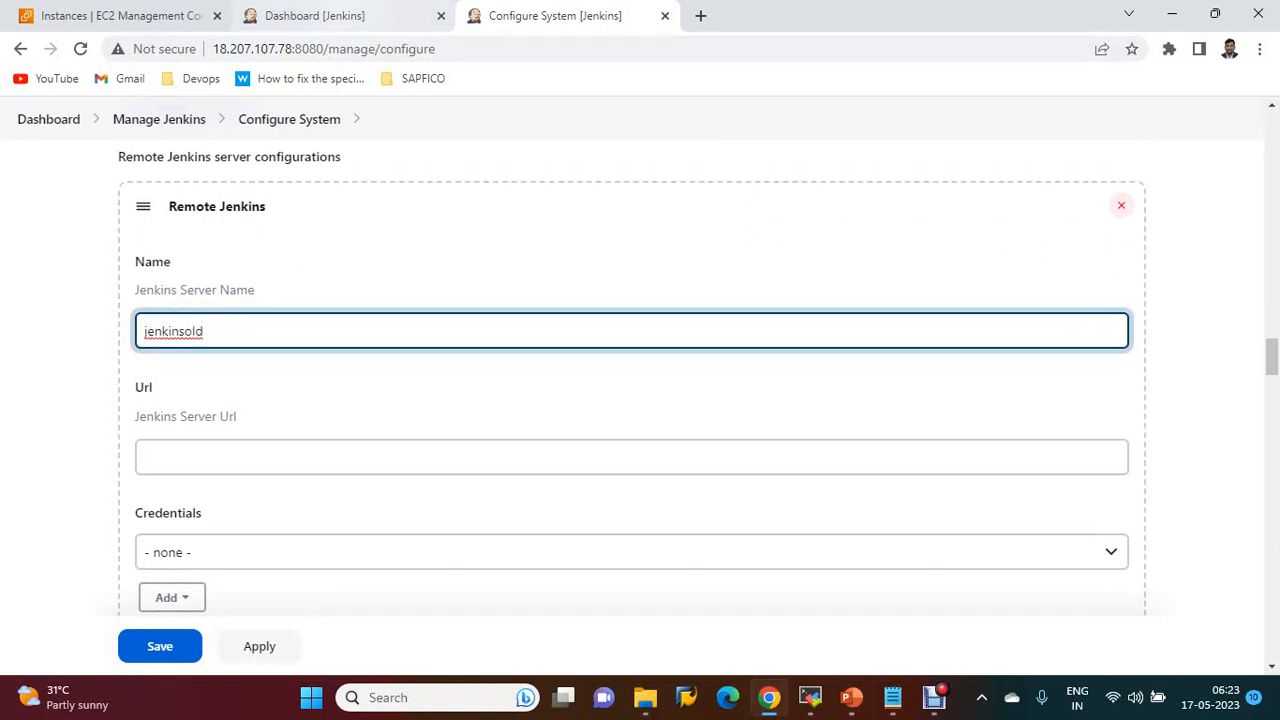
key(ctrl+shift+Tab)
key(ctrl+l)
key(ctrl+c)
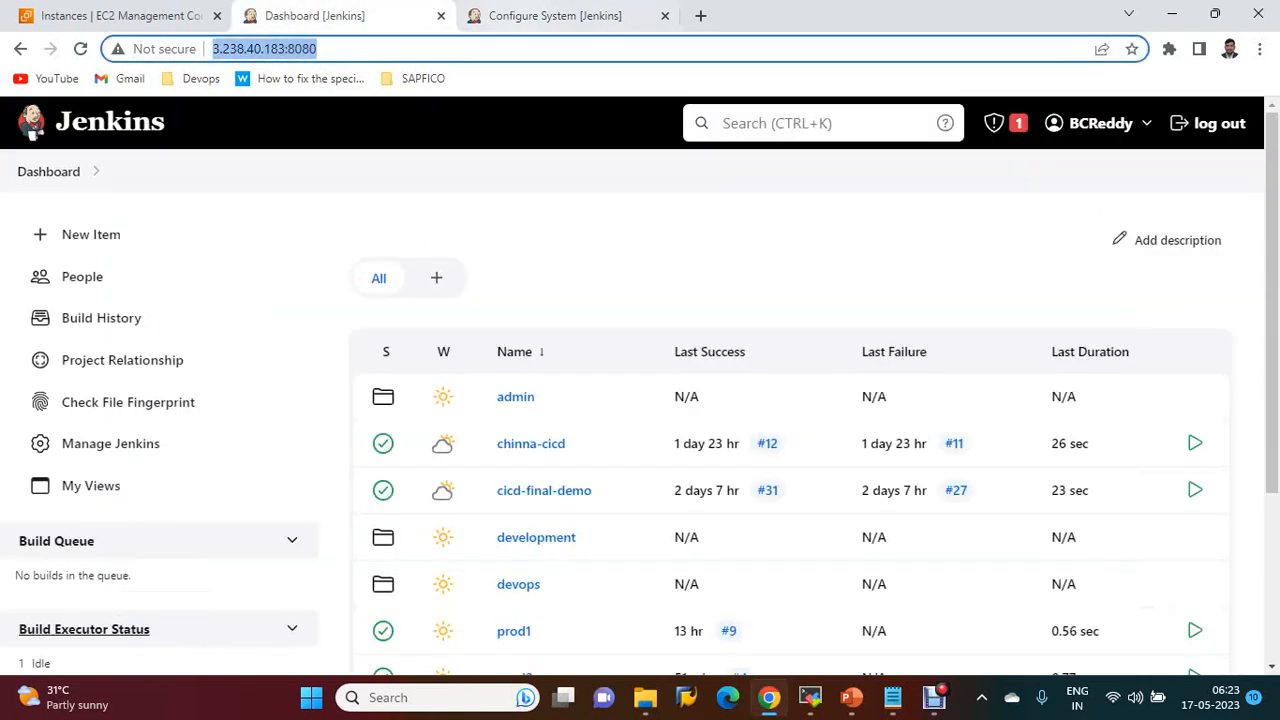
key(ctrl+Tab)
key(Tab)
key(ctrl+v)
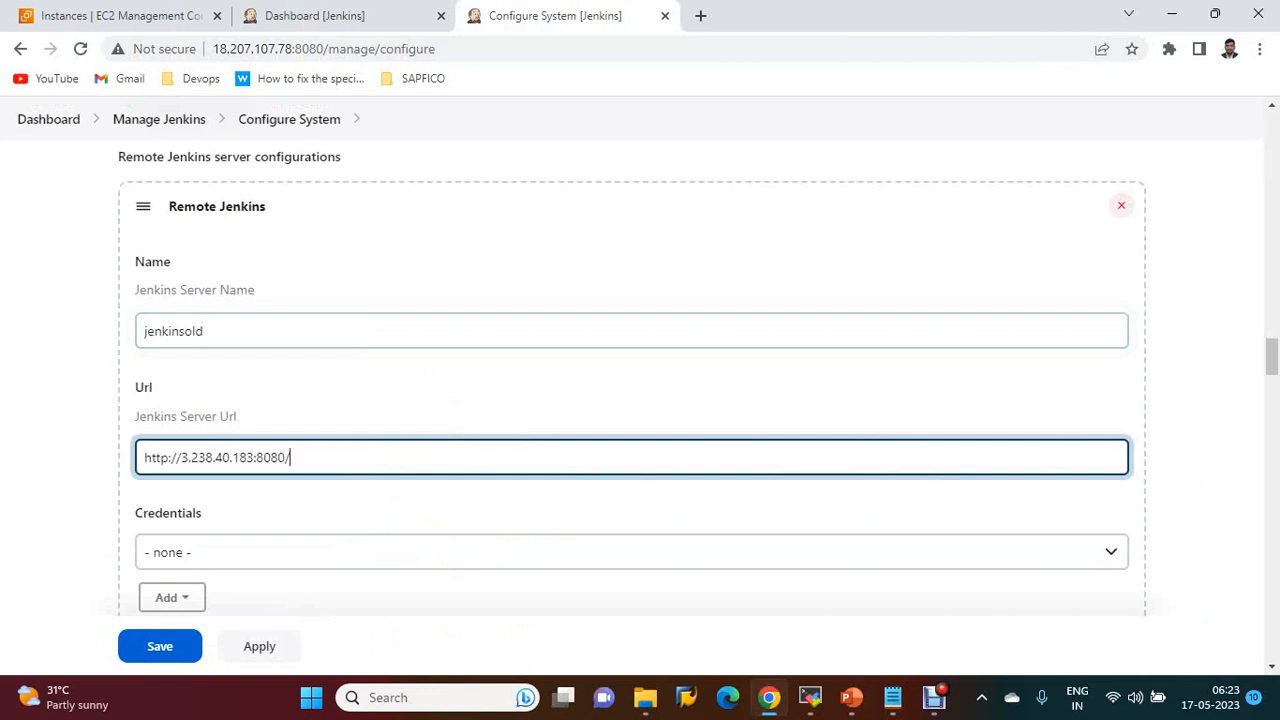
text(/)
scroll(640, 380, down, 2)
Step: Start adding a new Jenkins-scoped credential for the remote server
click(400, 365)
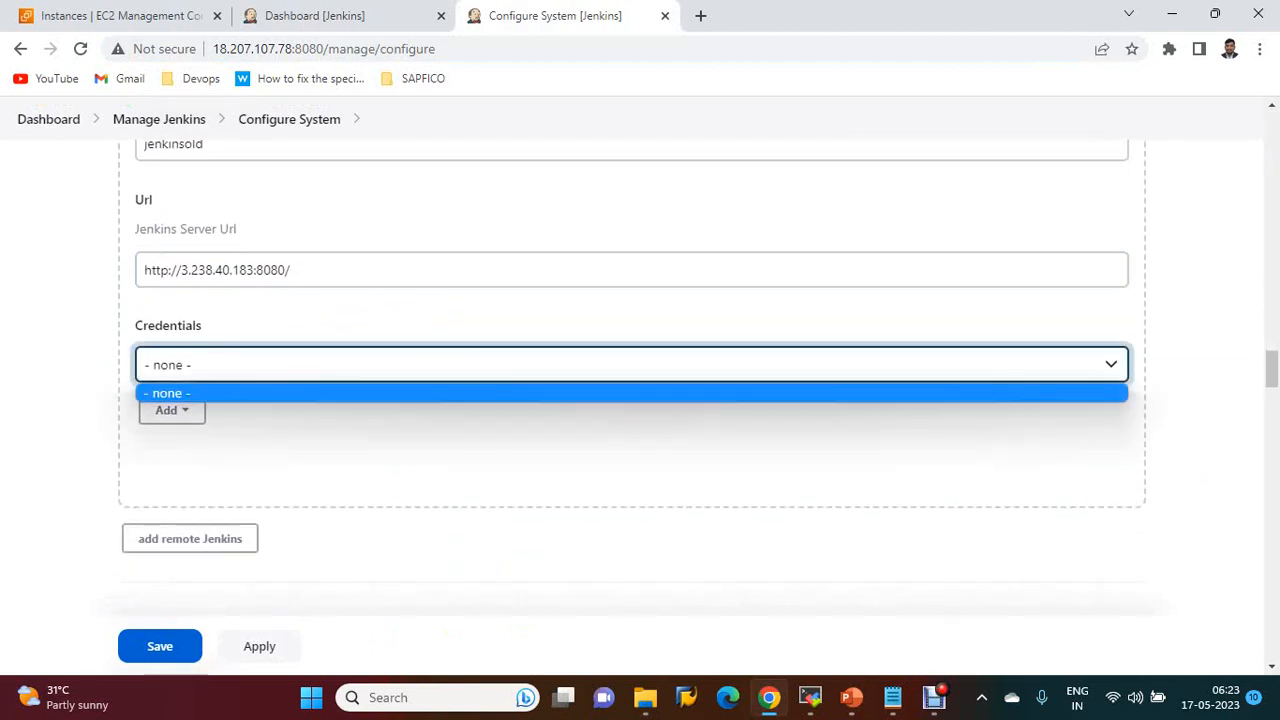
click(172, 410)
click(172, 410)
click(188, 445)
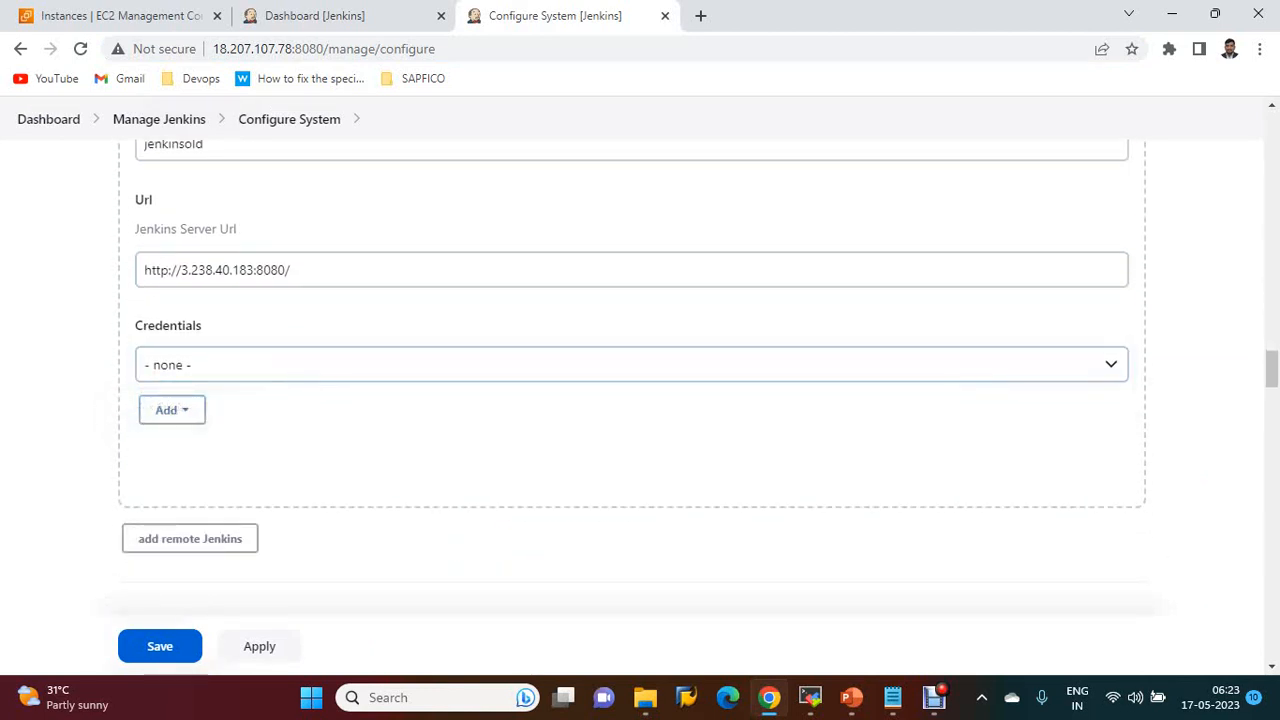
Step: Enter the old server's username and password in the new credential form
scroll(630, 400, down, 1)
scroll(320, 380, down, 2)
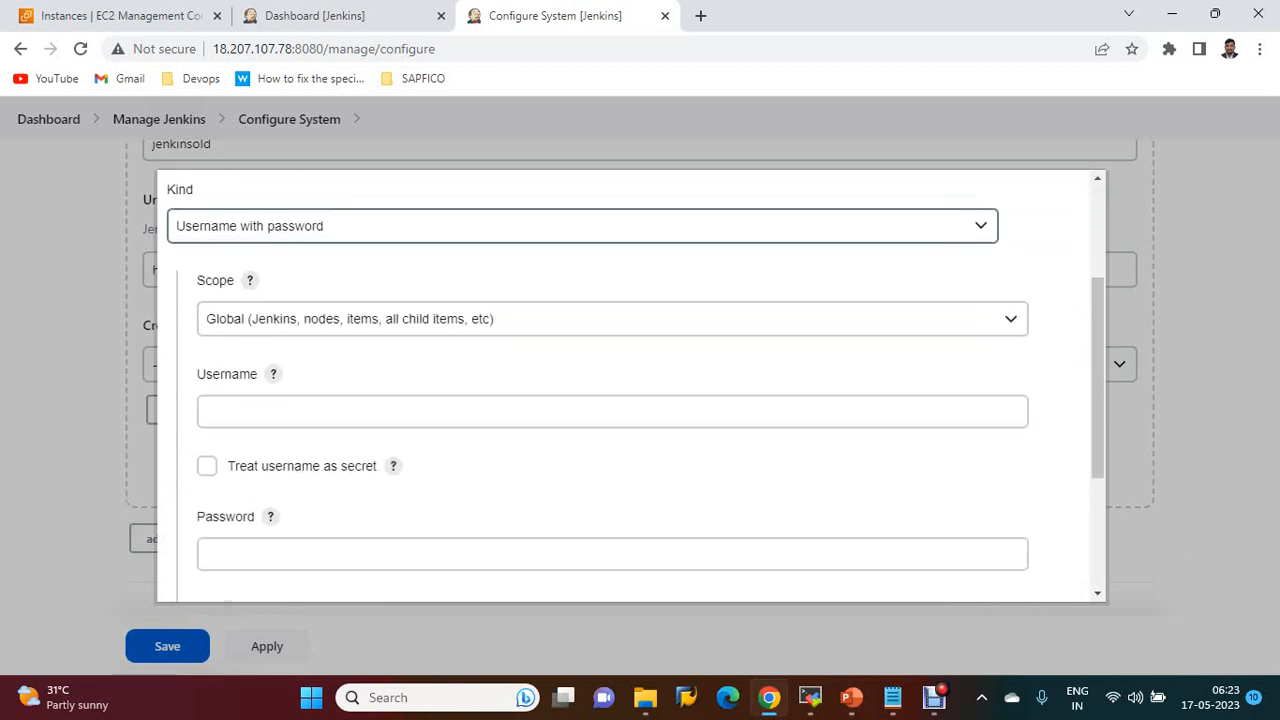
click(320, 330)
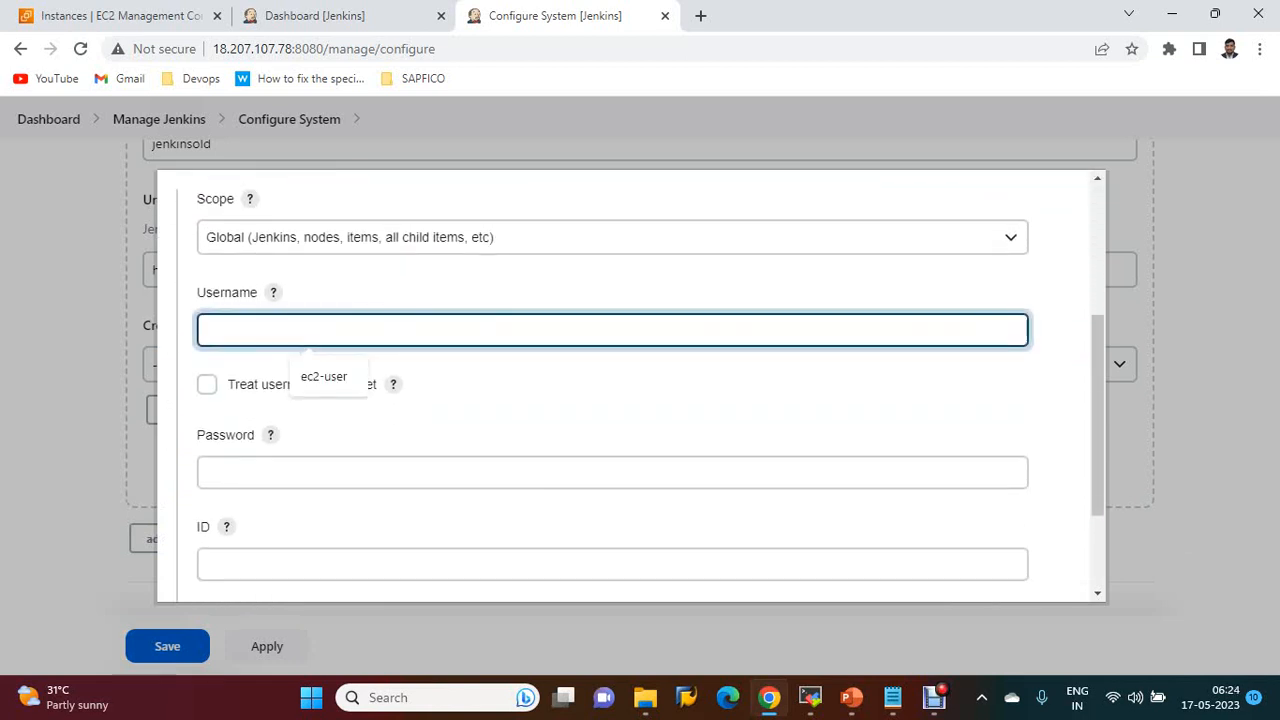
click(340, 16)
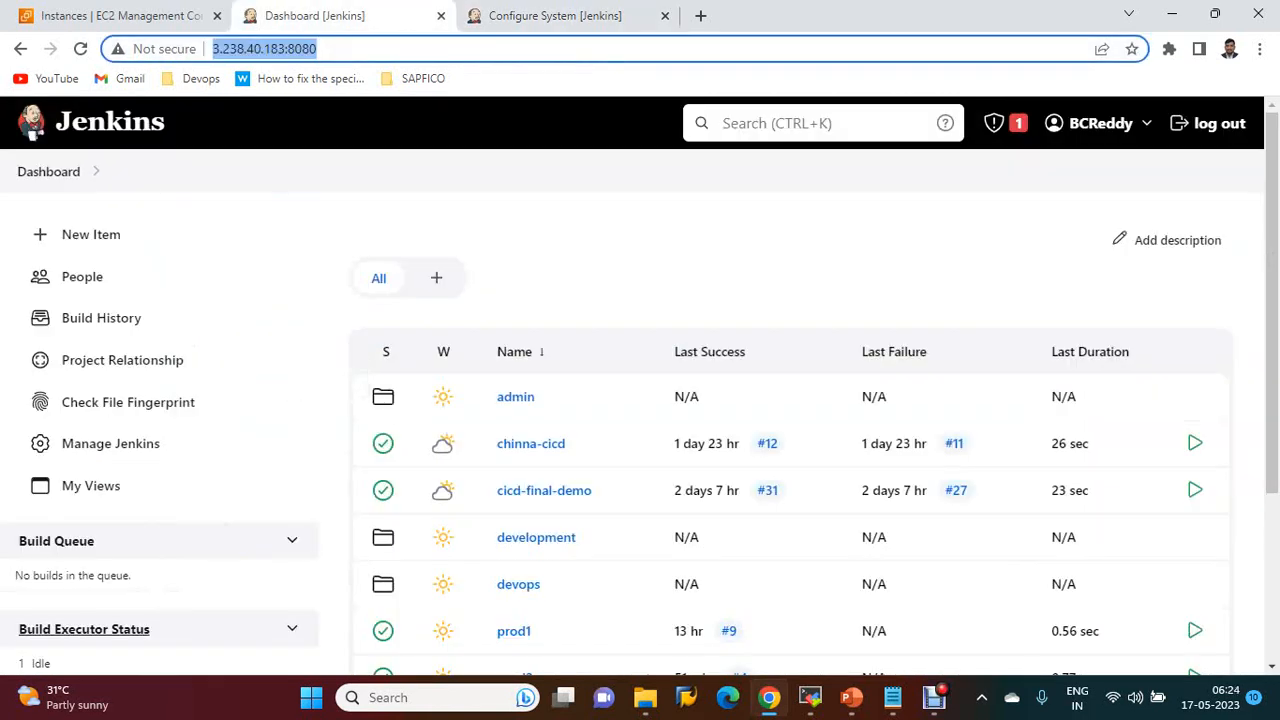
click(555, 16)
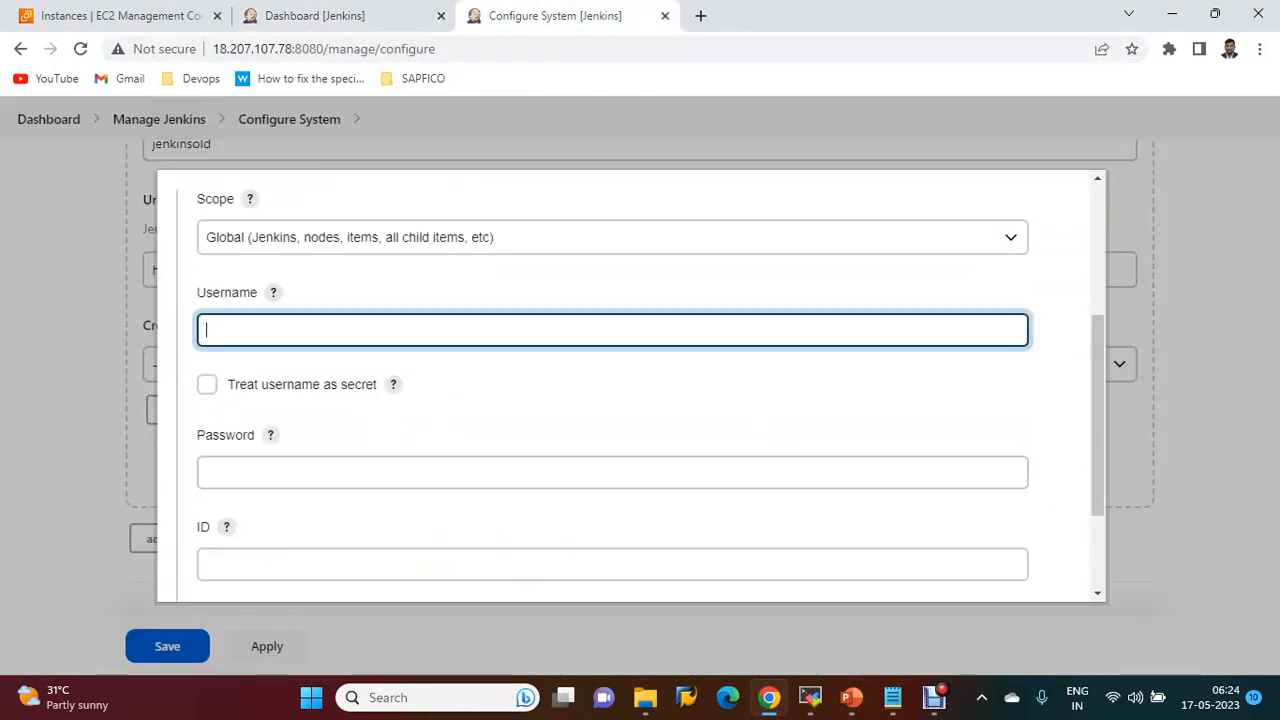
text(chinna)
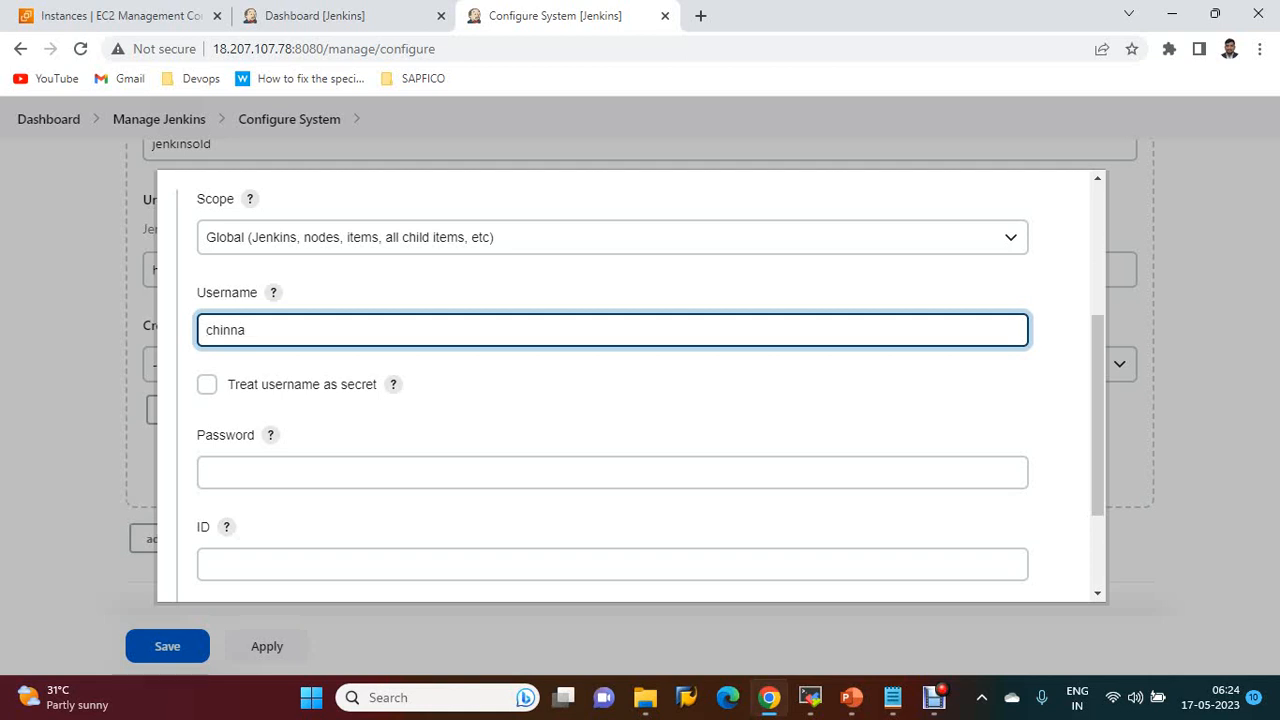
click(612, 472)
text(•••••)
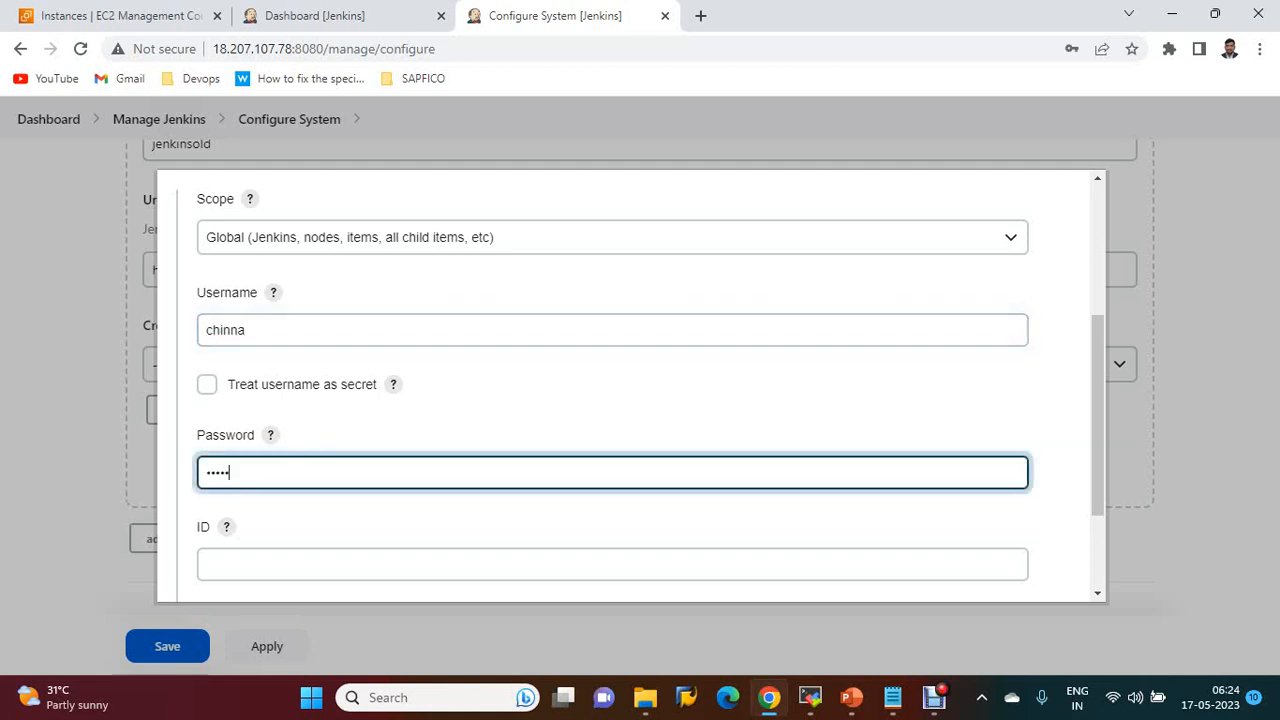
text(••)
Step: Set the credential ID to jenkinsoldcreds, copy it into Description, and add the credential
scroll(612, 414, down, 2)
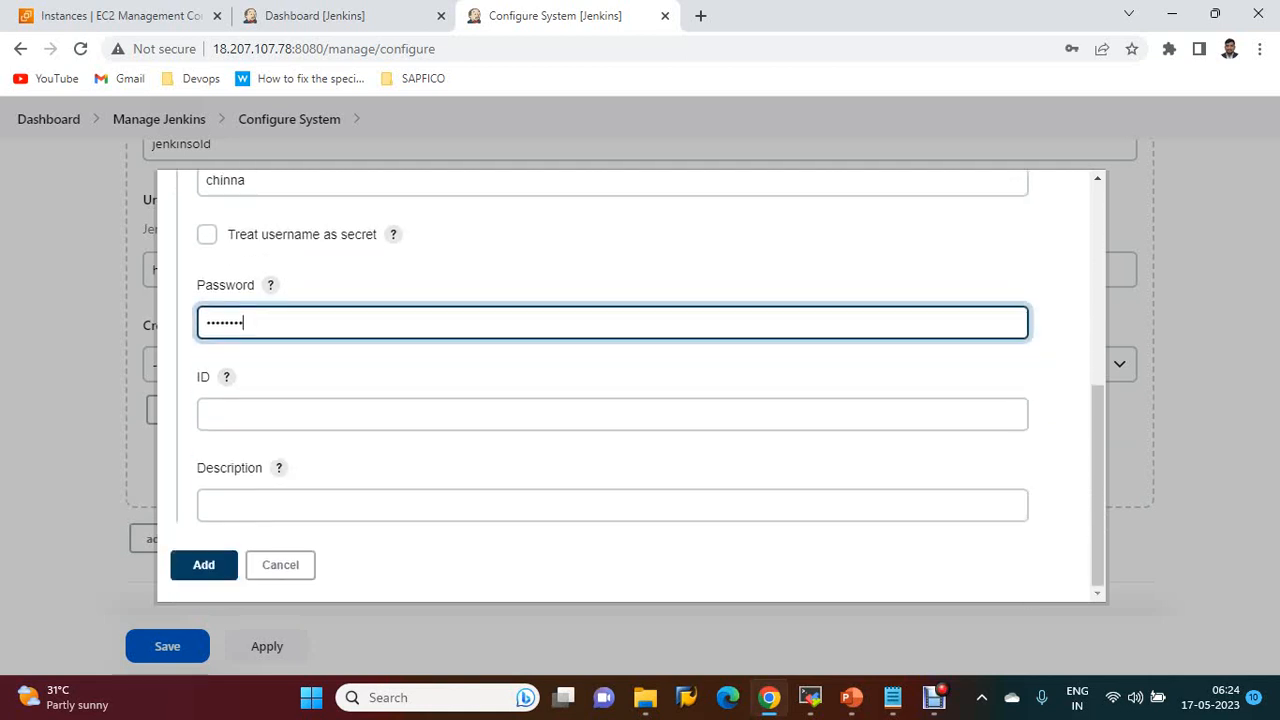
click(612, 414)
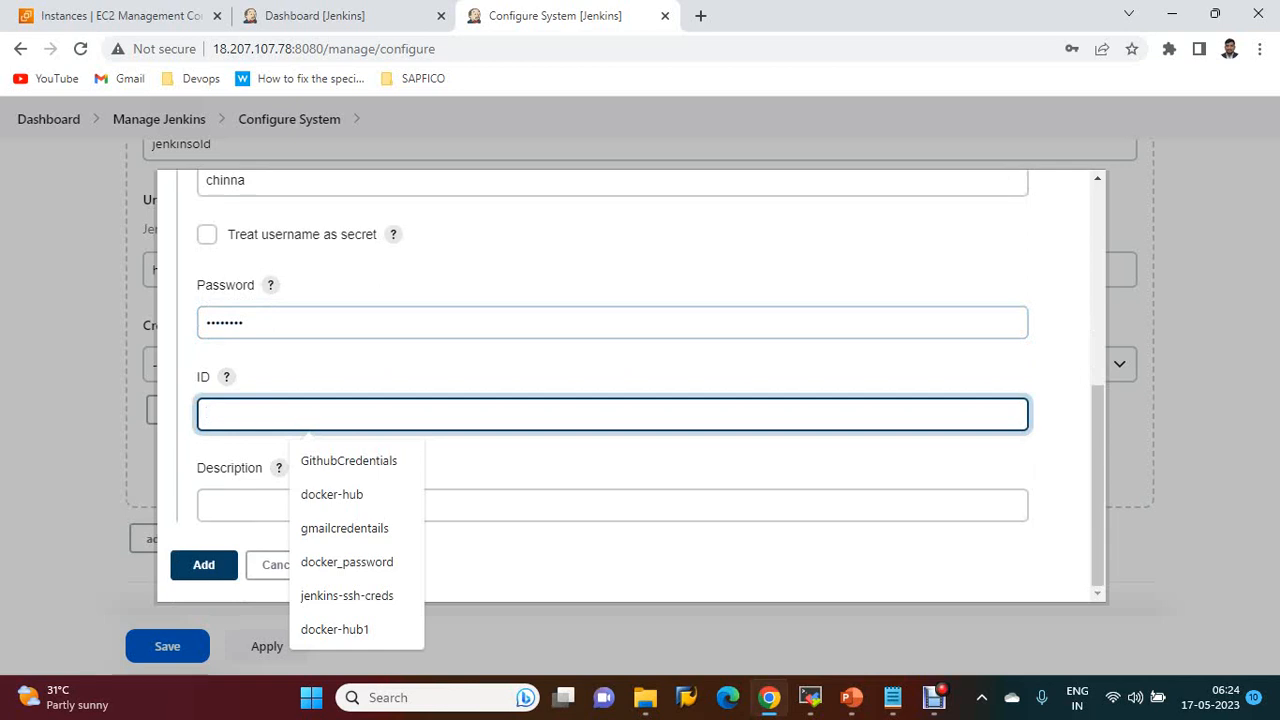
text(jenkins)
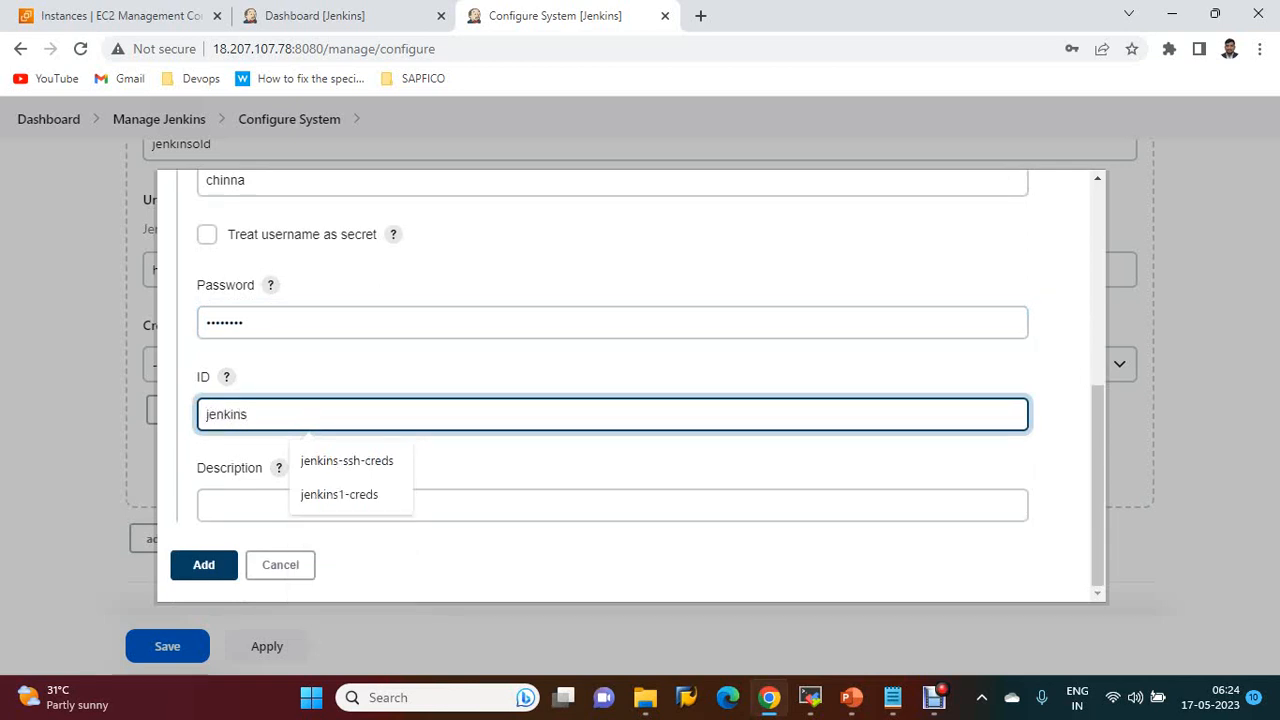
text(oldcr)
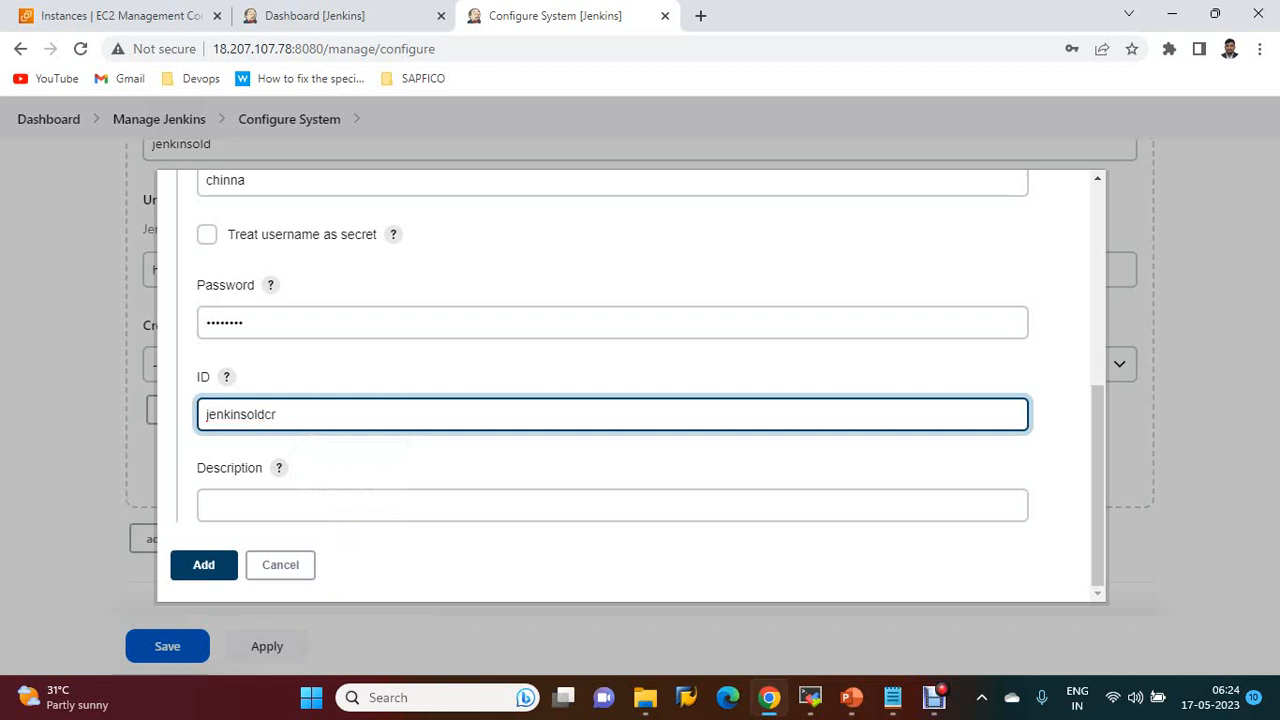
text(eds)
key(ctrl+a)
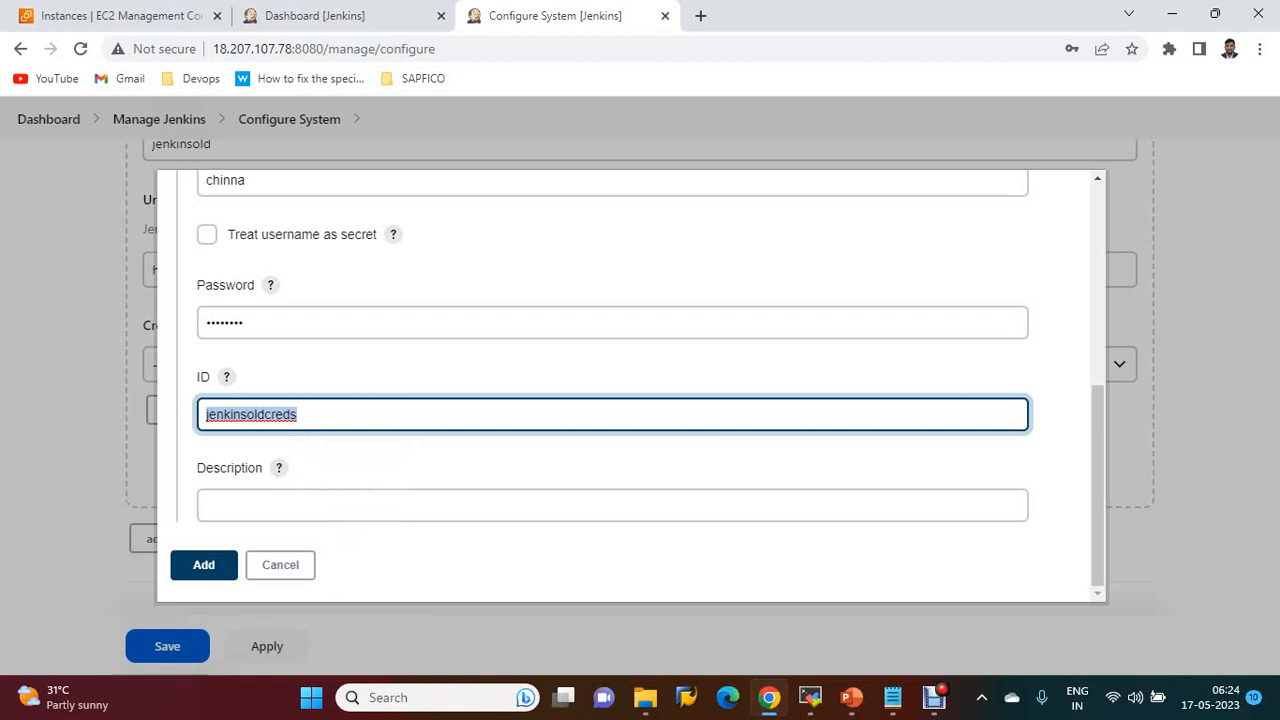
key(ctrl+c)
key(Tab)
key(ctrl+v)
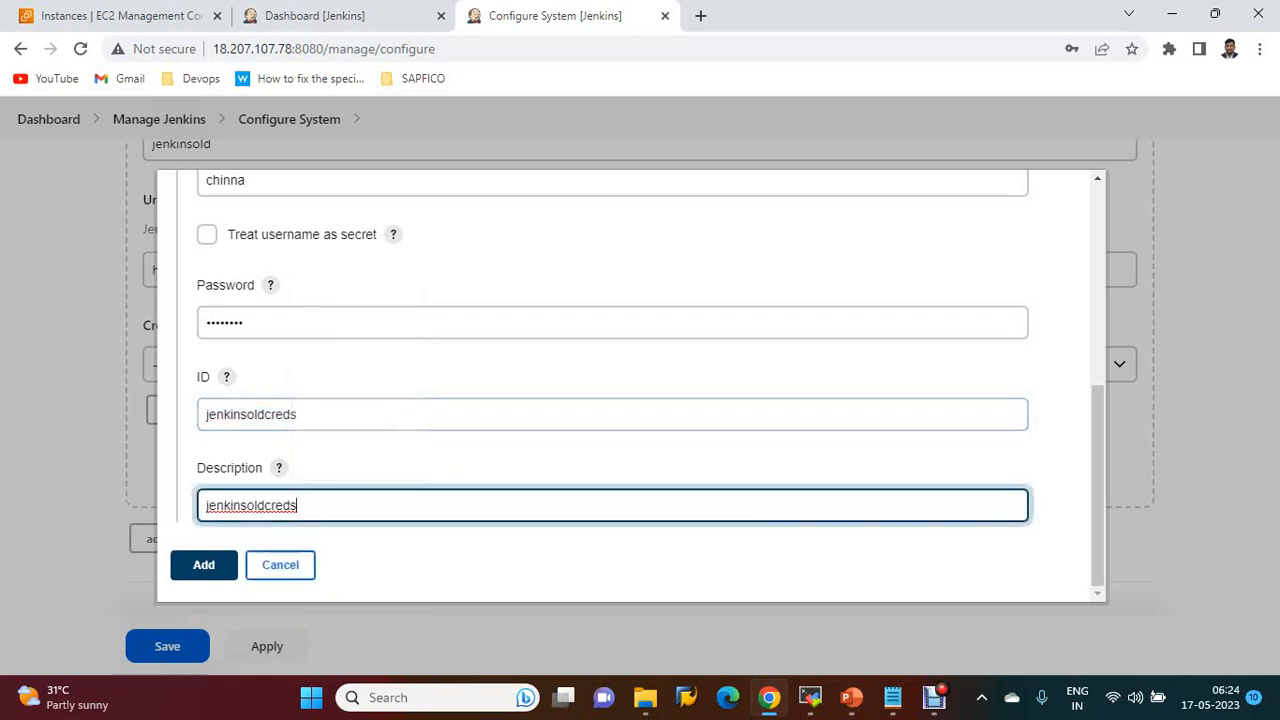
click(204, 565)
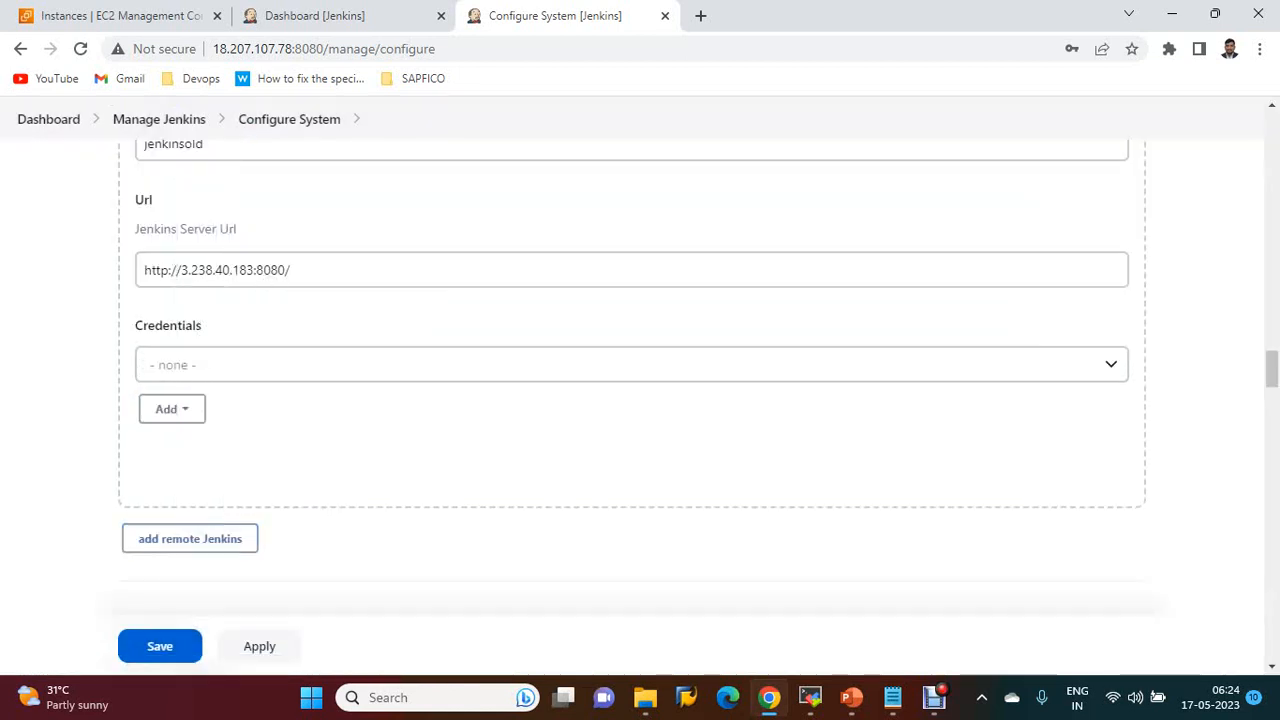
Step: Select jenkinsoldcreds as the jenkinsold server's credential and save the system configuration
click(232, 365)
click(232, 411)
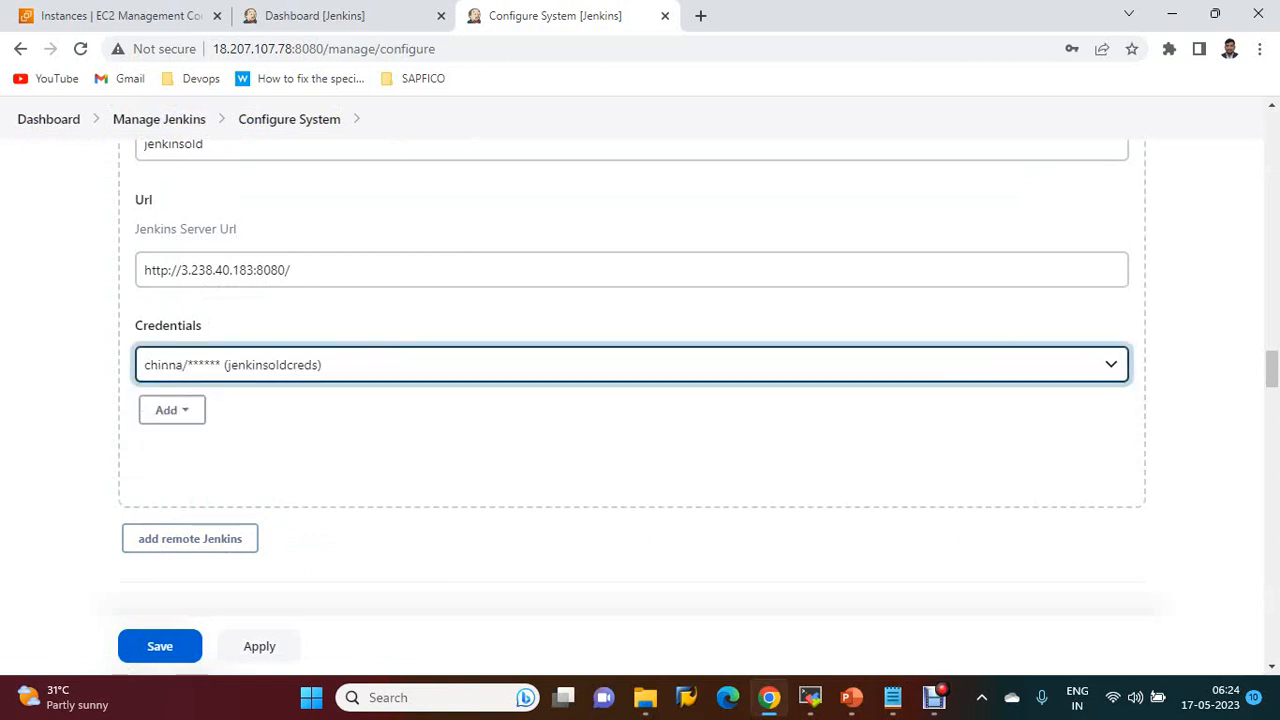
click(160, 646)
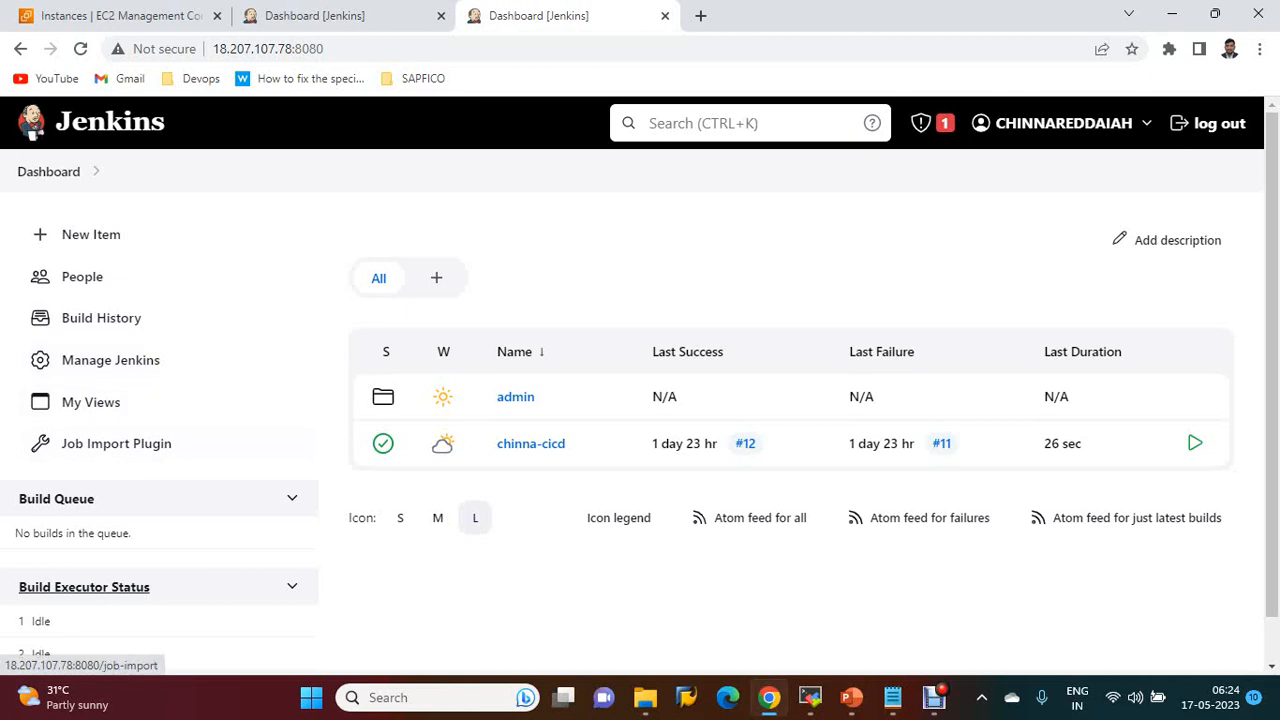
Step: Query jenkinsold in the Job Import Plugin to list its remote jobs
click(116, 443)
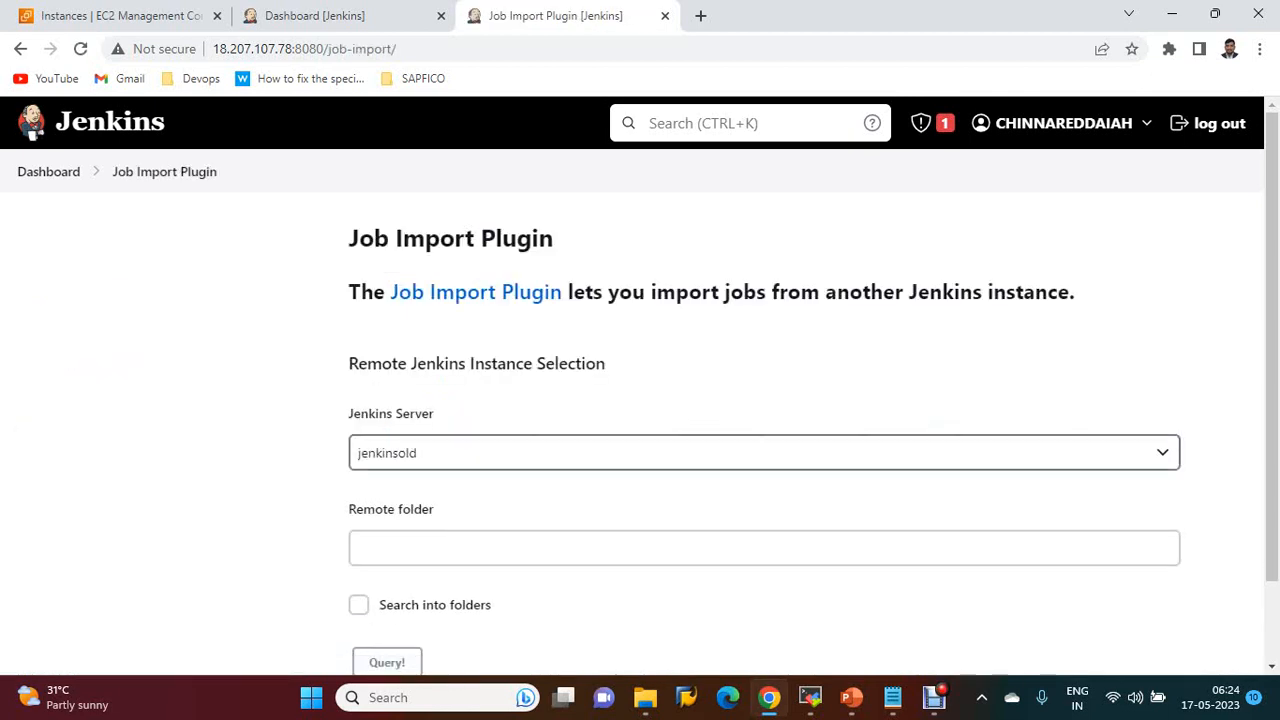
scroll(640, 400, down, 1)
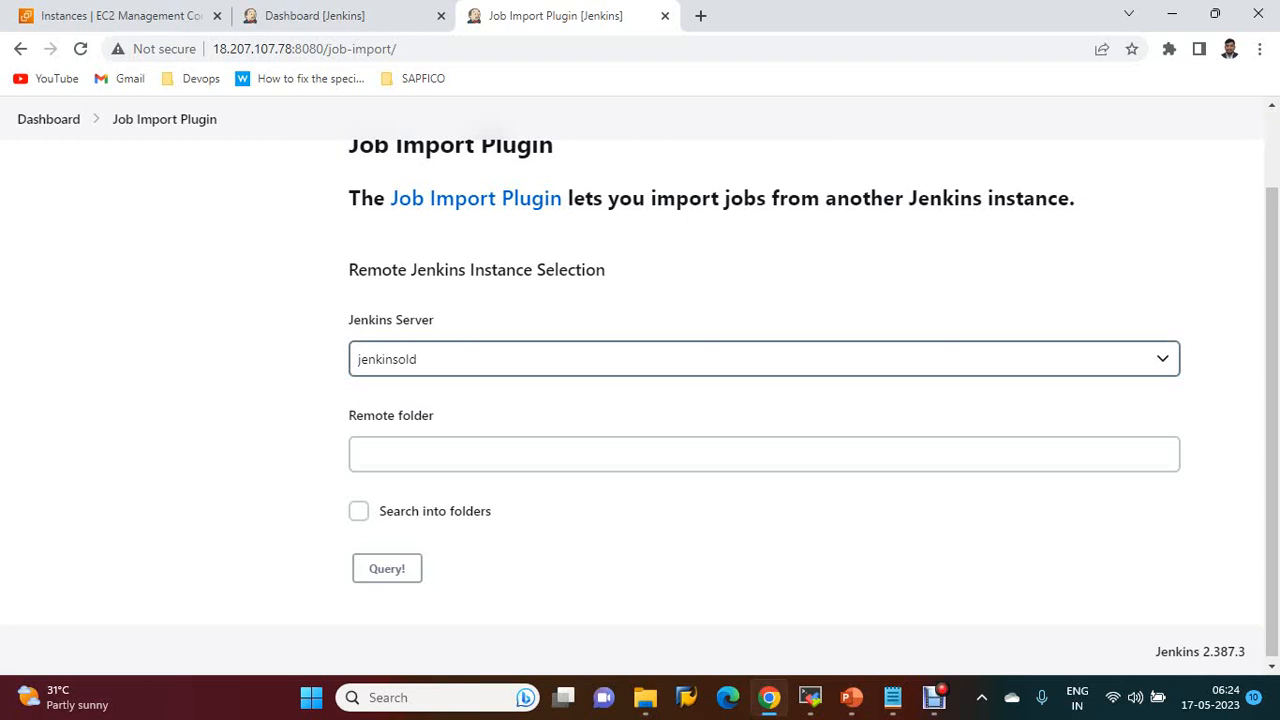
click(764, 359)
click(764, 386)
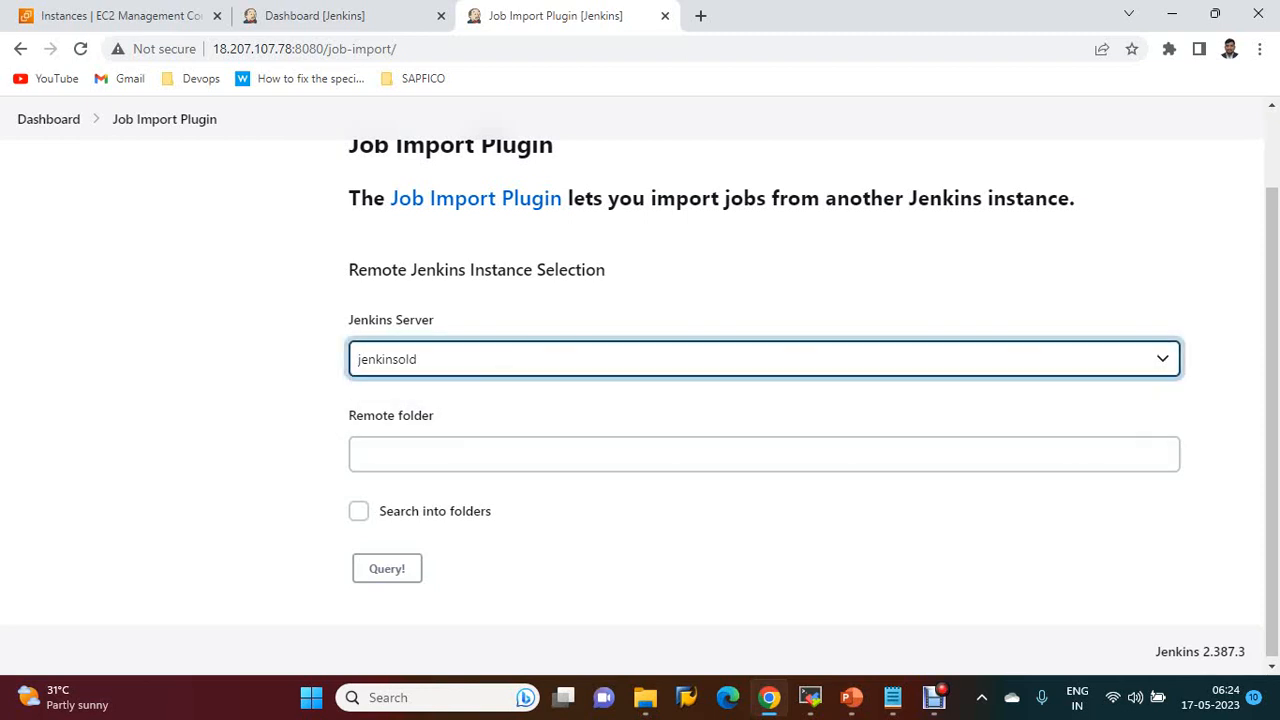
click(387, 568)
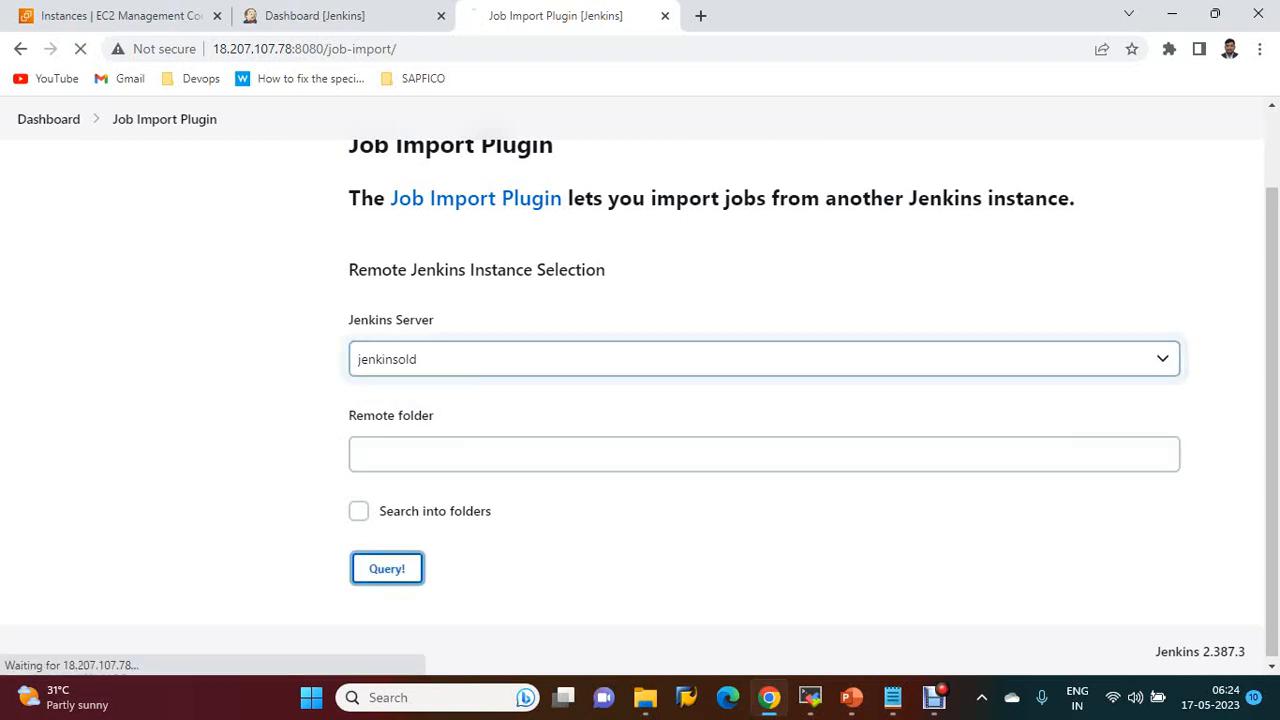
Step: Review the eight returned jobs, then view the old server's dashboard for comparison
scroll(640, 400, down, 3)
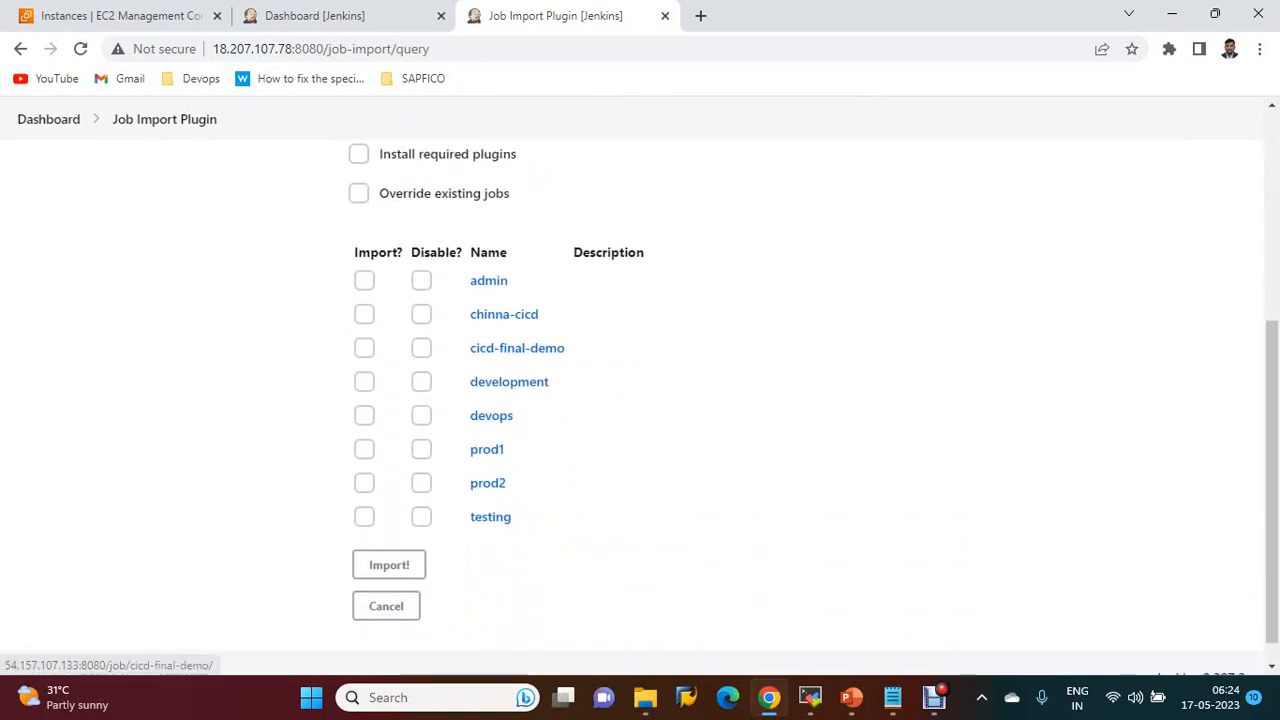
click(315, 15)
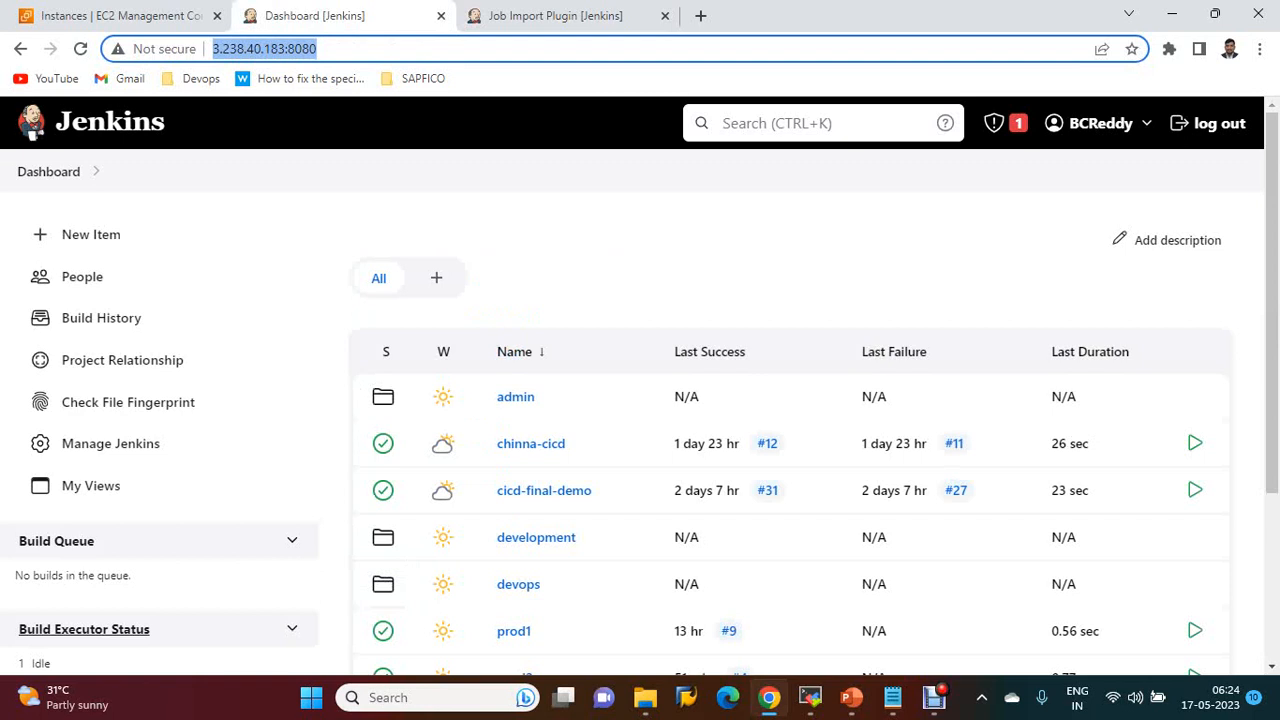
click(600, 250)
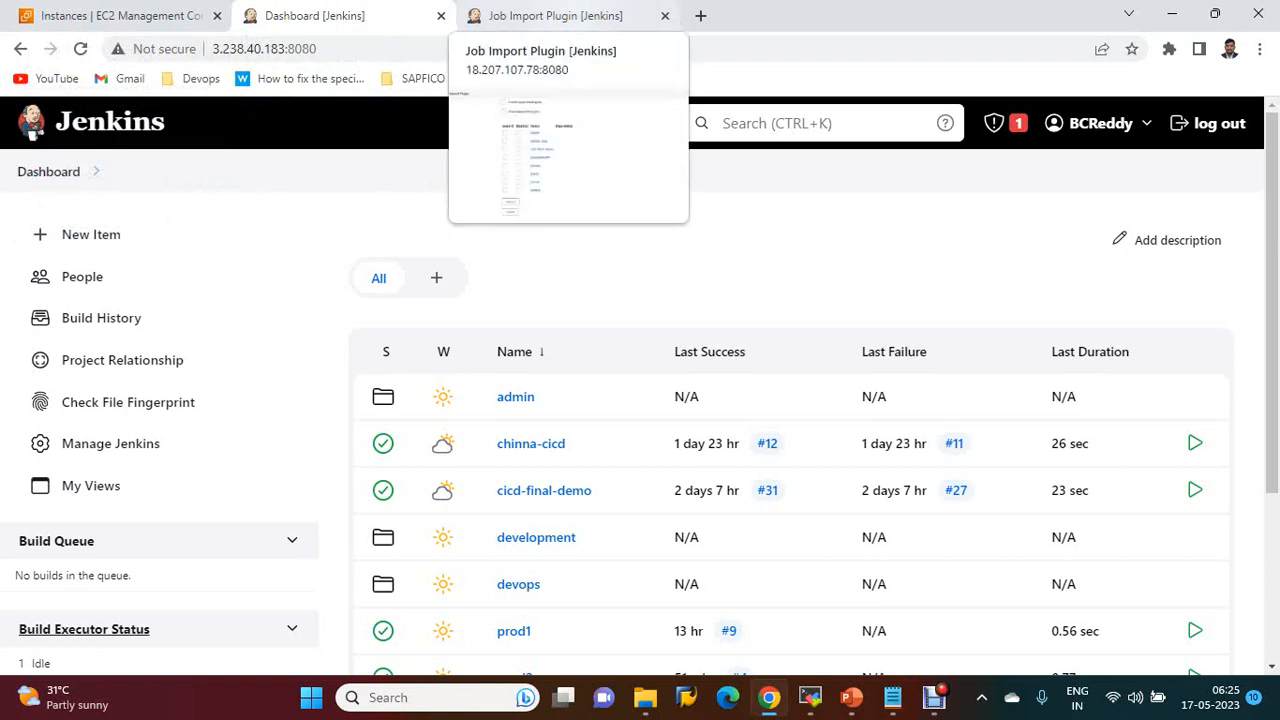
Step: Mark prod1 and prod2 for import from jenkinsold and start the import
click(555, 15)
scroll(640, 400, up, 2)
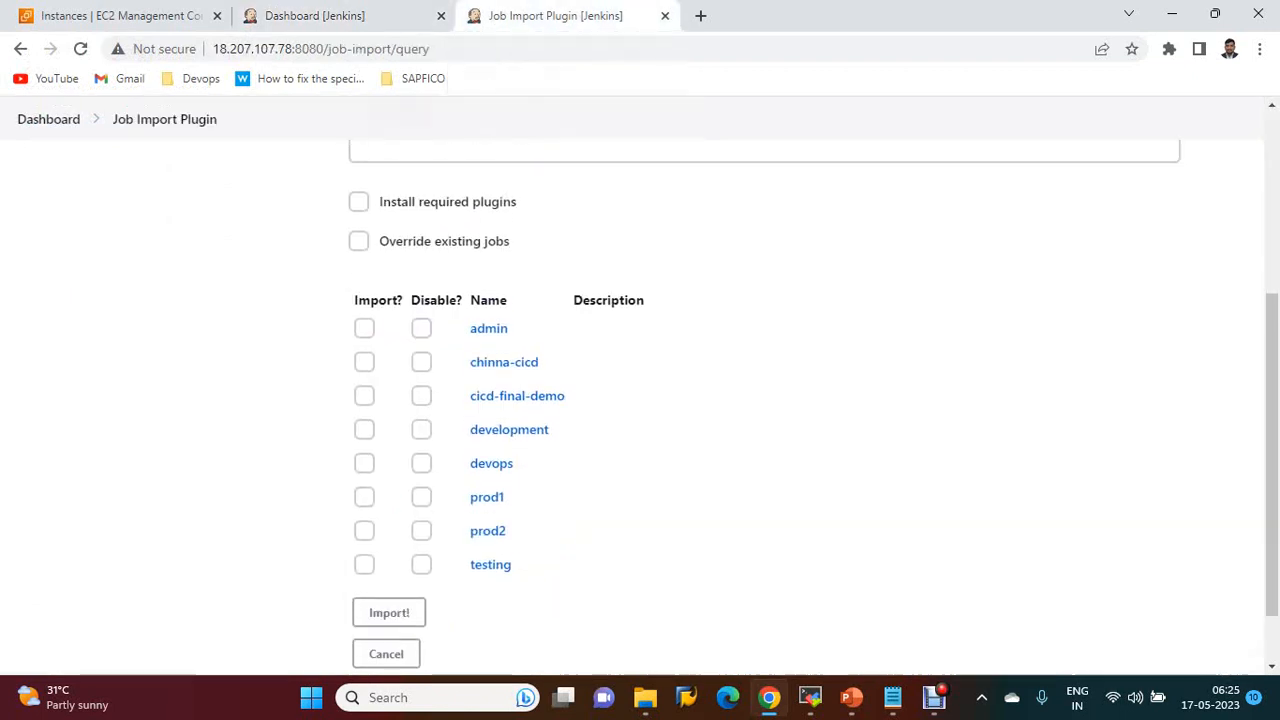
scroll(640, 400, down, 1)
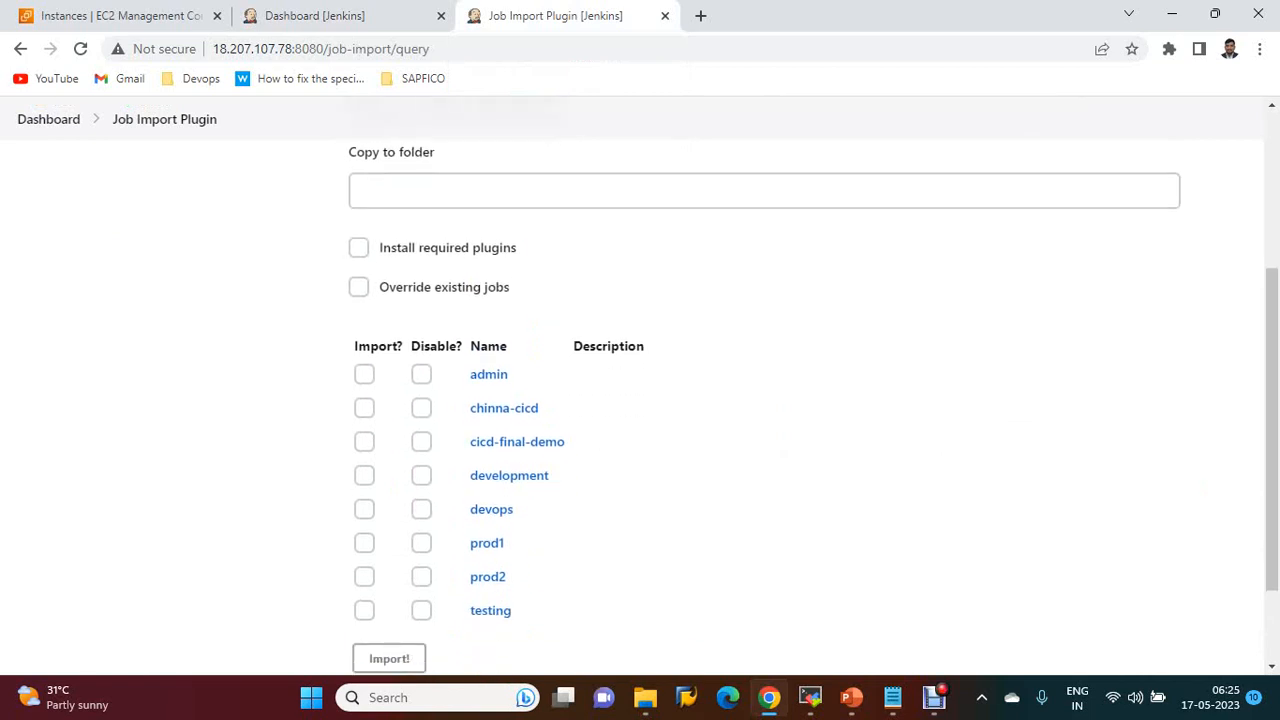
scroll(423, 483, down, 1)
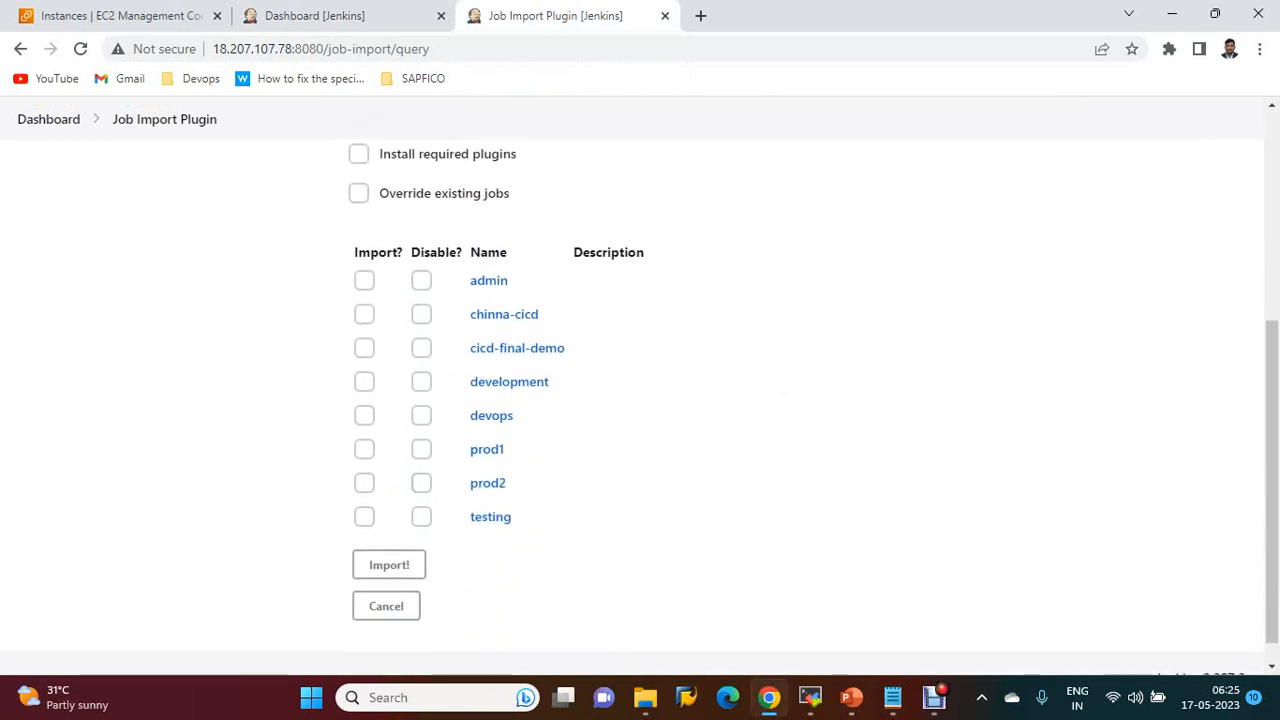
click(364, 449)
click(364, 483)
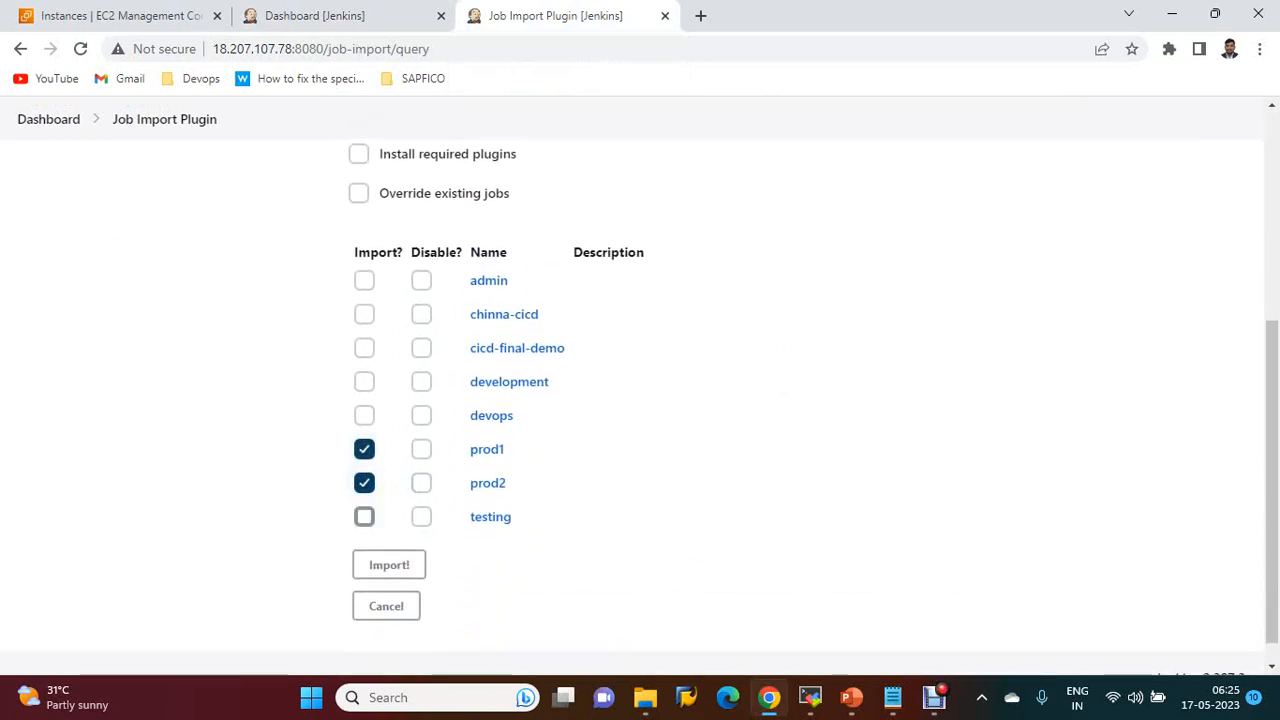
click(389, 565)
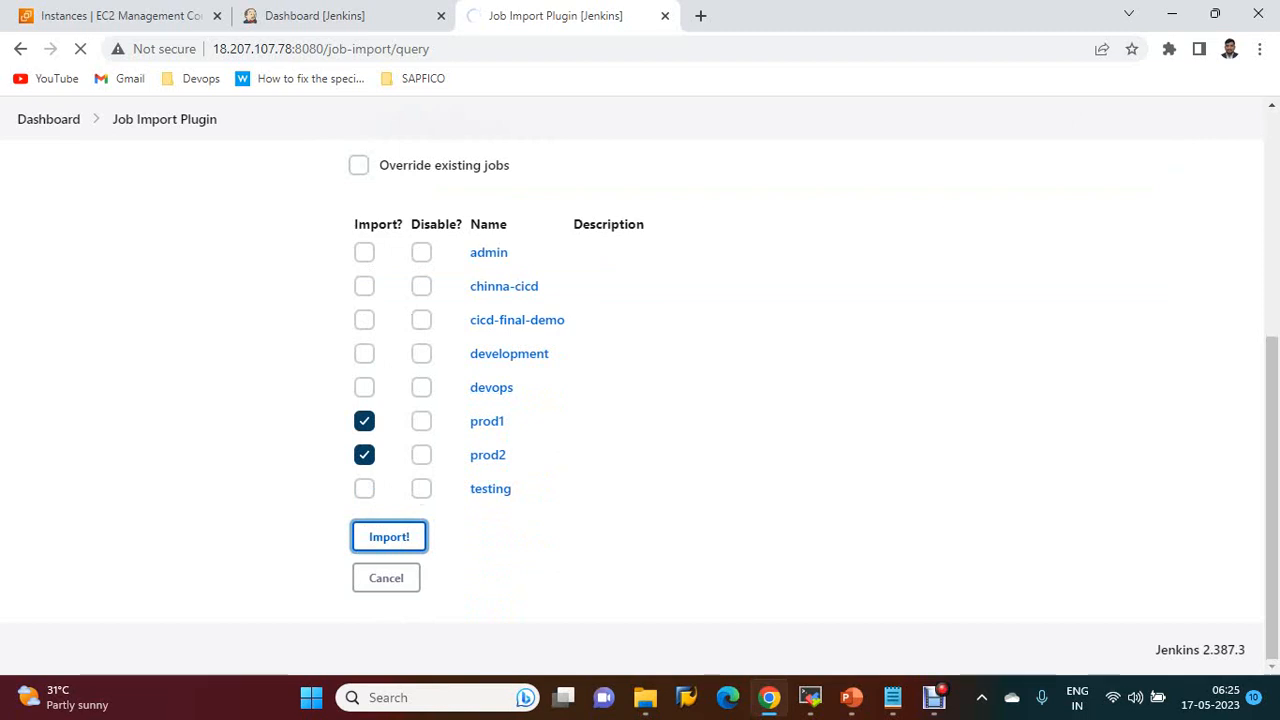
Step: Review the import results, then return to the Jenkins dashboard
scroll(640, 400, up, 1)
scroll(640, 400, up, 1)
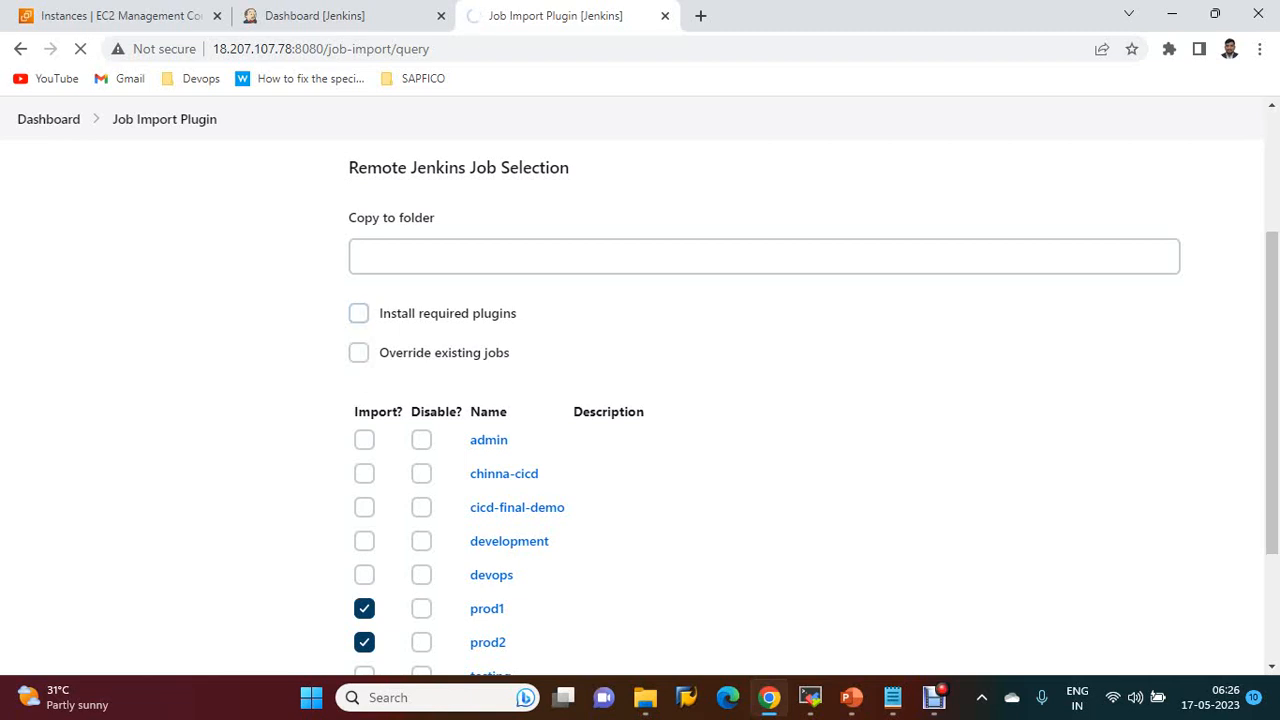
scroll(764, 400, down, 1)
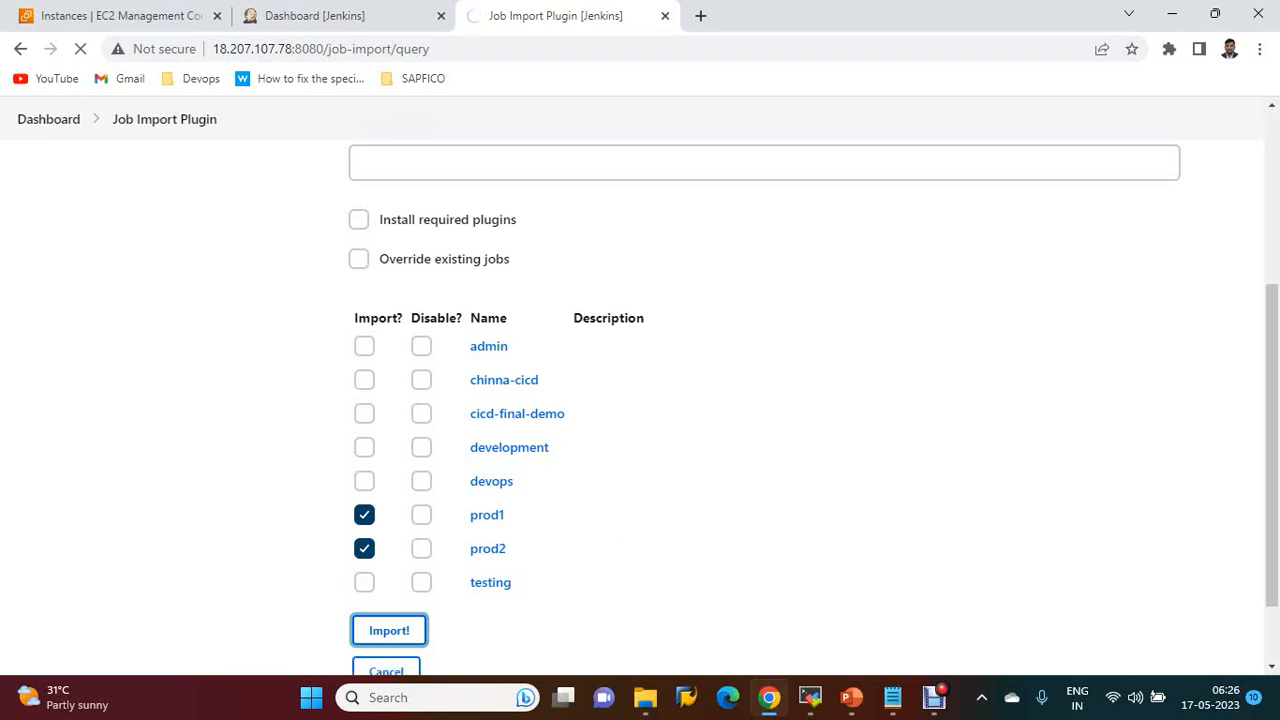
scroll(640, 400, down, 1)
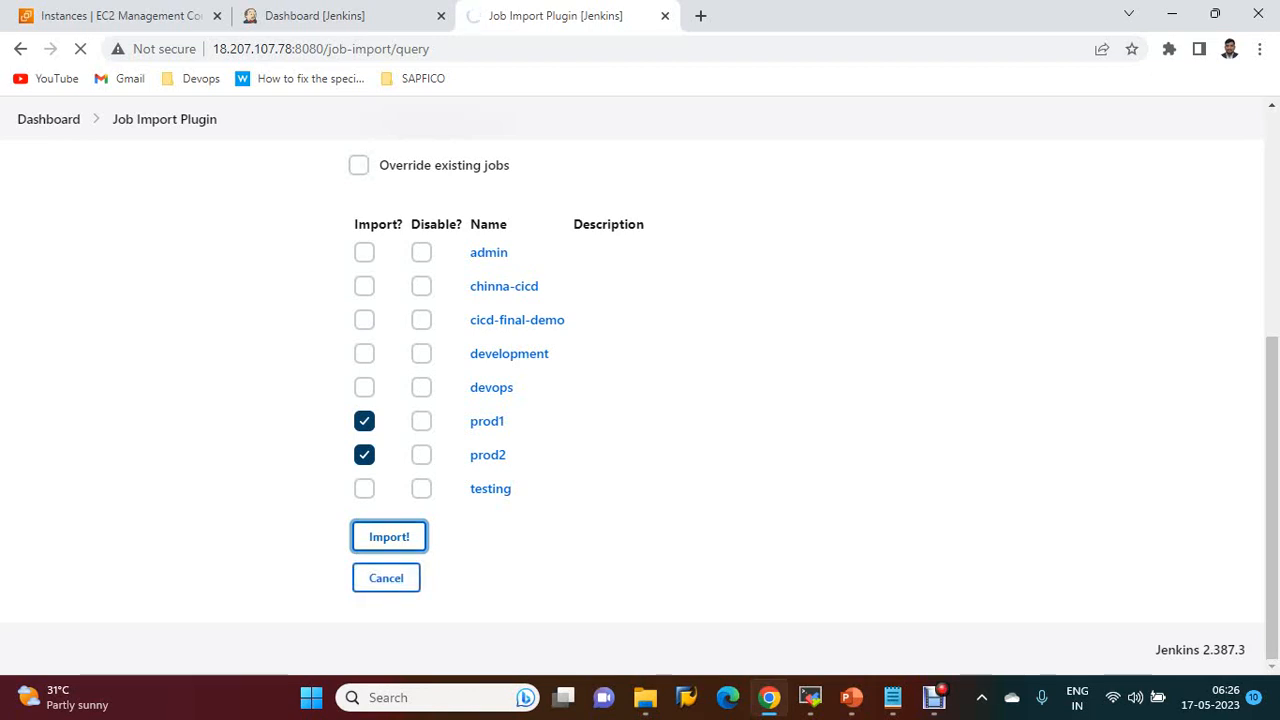
click(48, 119)
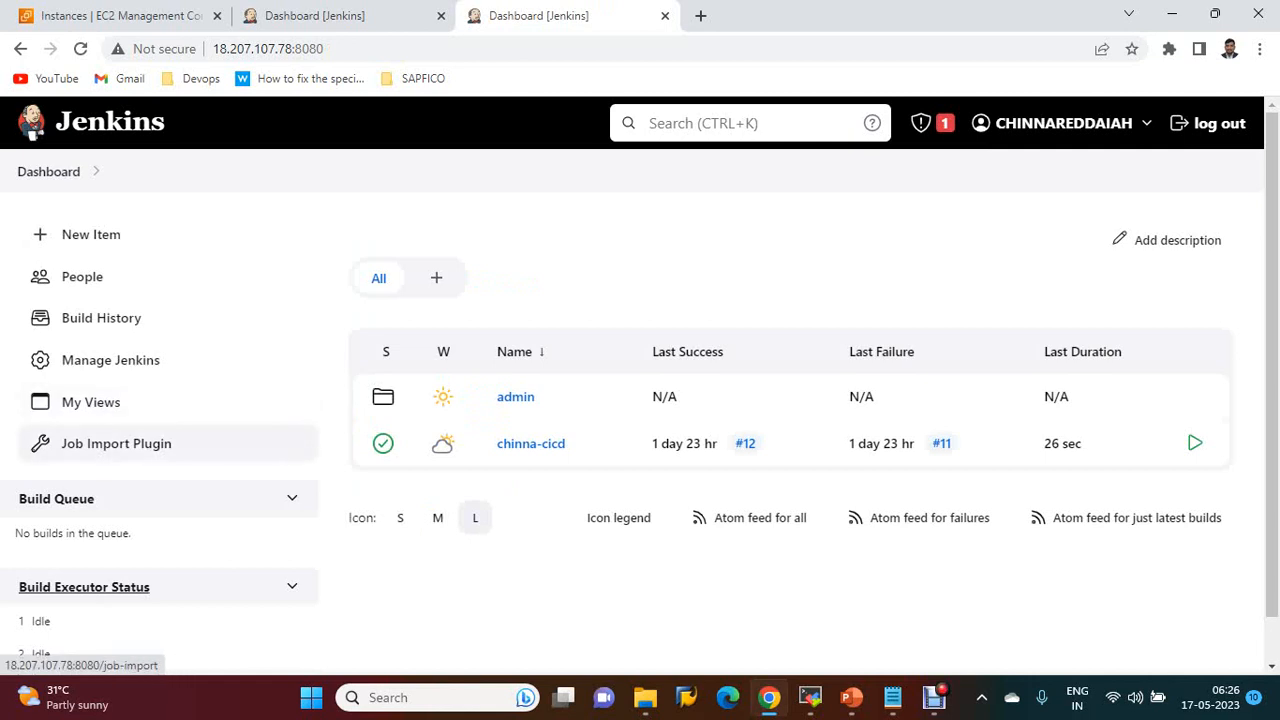
Step: Re-query jenkinsold in the Job Import Plugin and import only the prod1 job
click(116, 443)
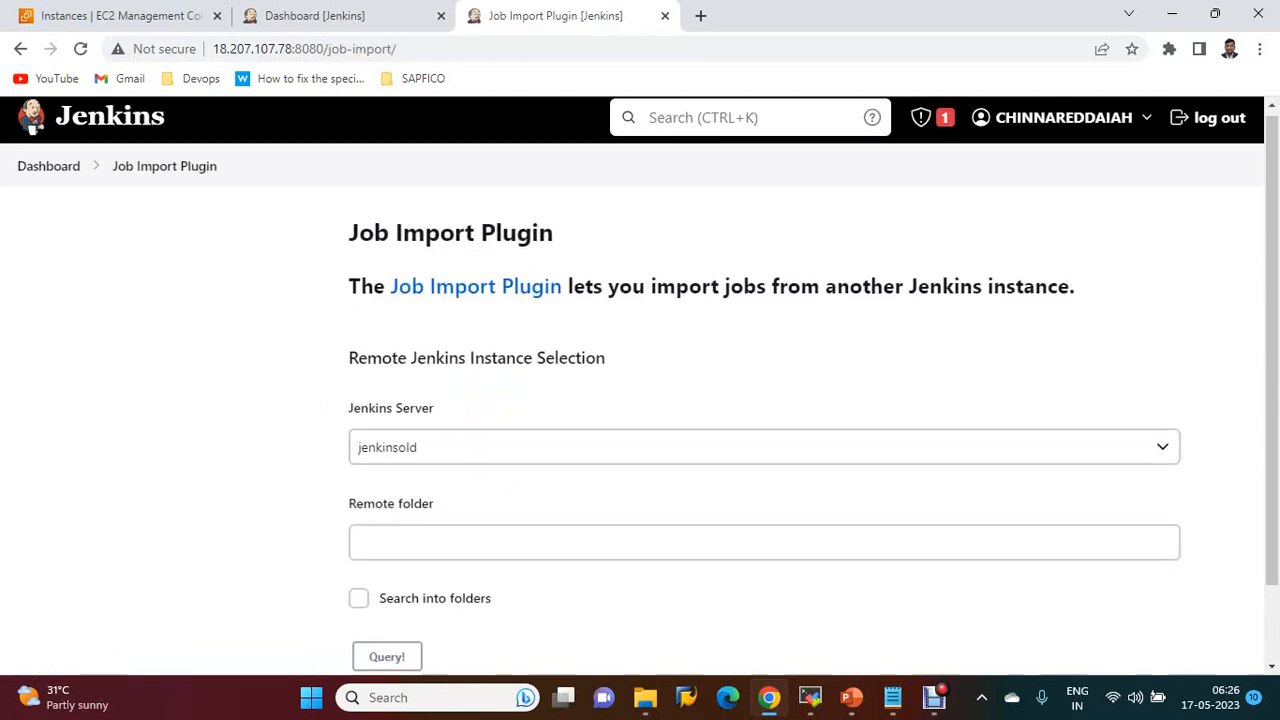
scroll(500, 360, down, 2)
click(387, 568)
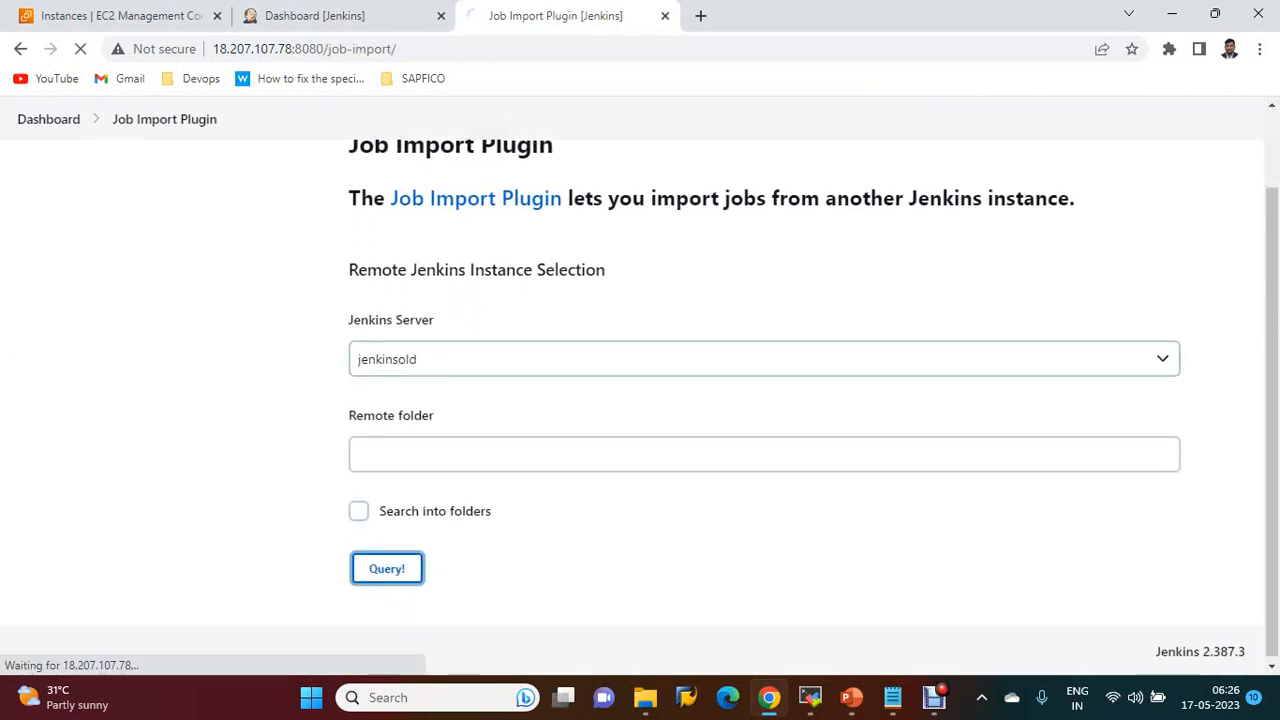
scroll(640, 400, down, 3)
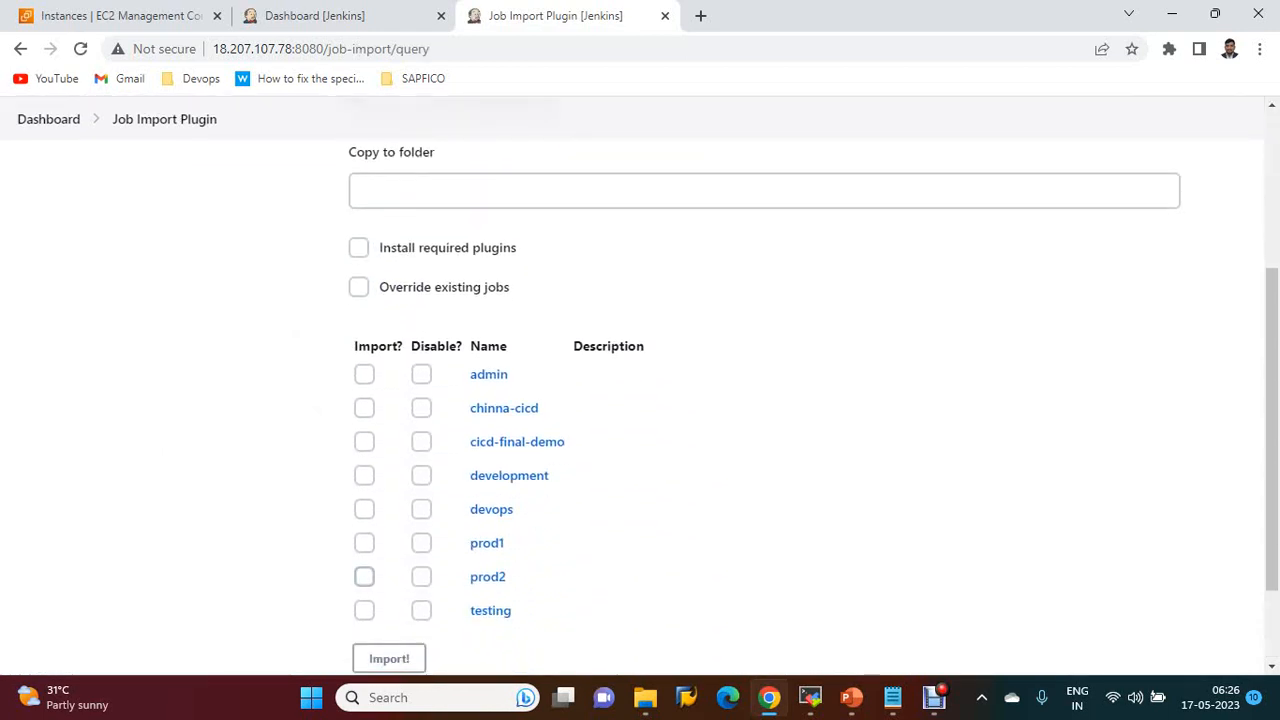
click(364, 543)
scroll(364, 543, down, 2)
click(389, 537)
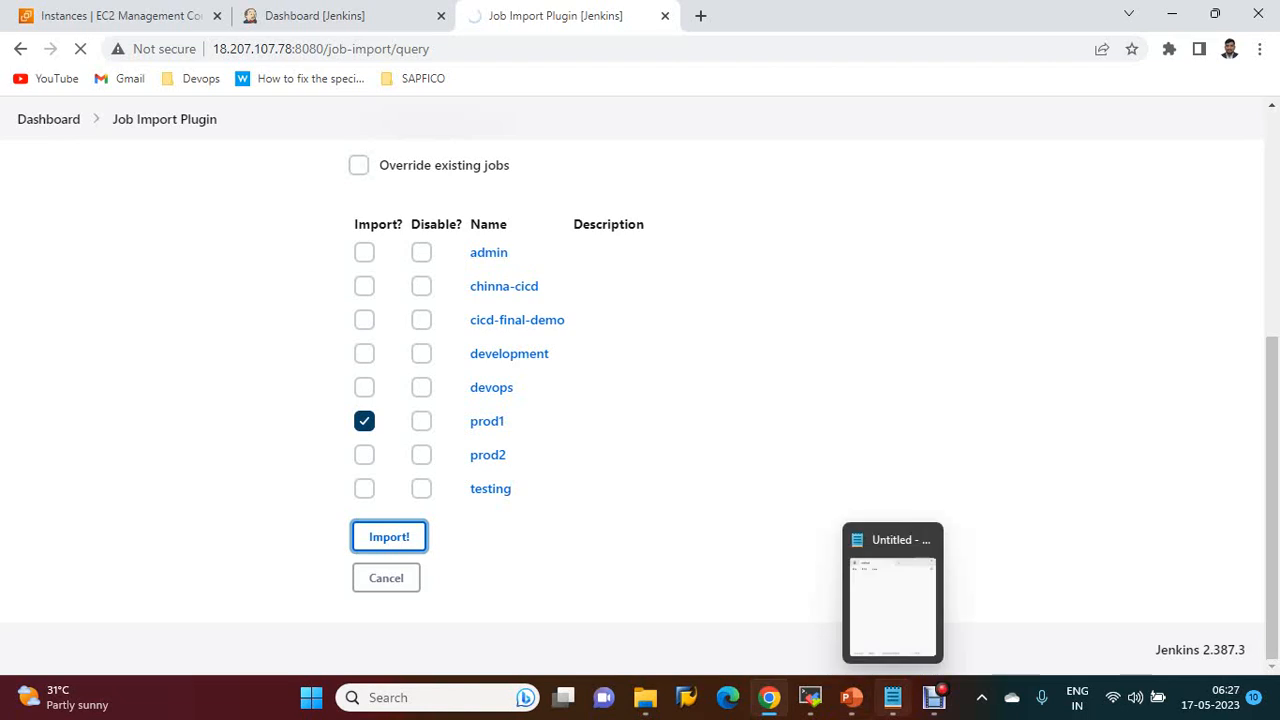
click(893, 697)
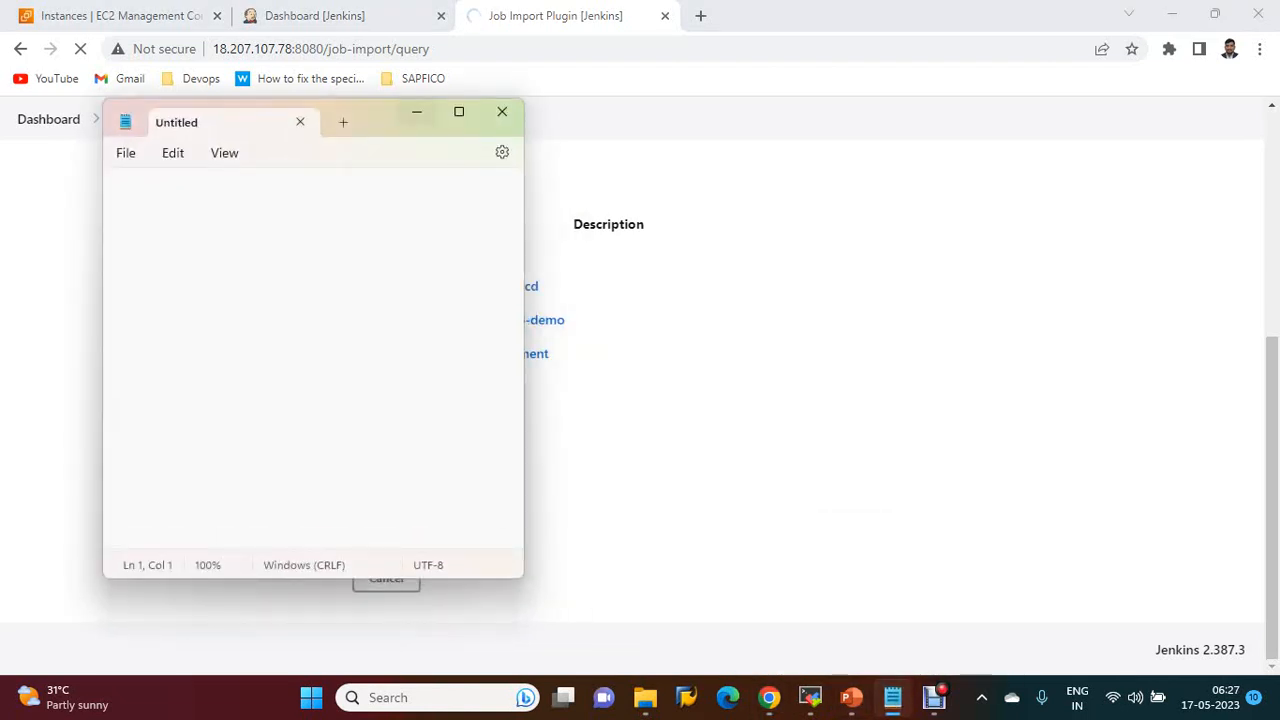
click(417, 112)
click(851, 697)
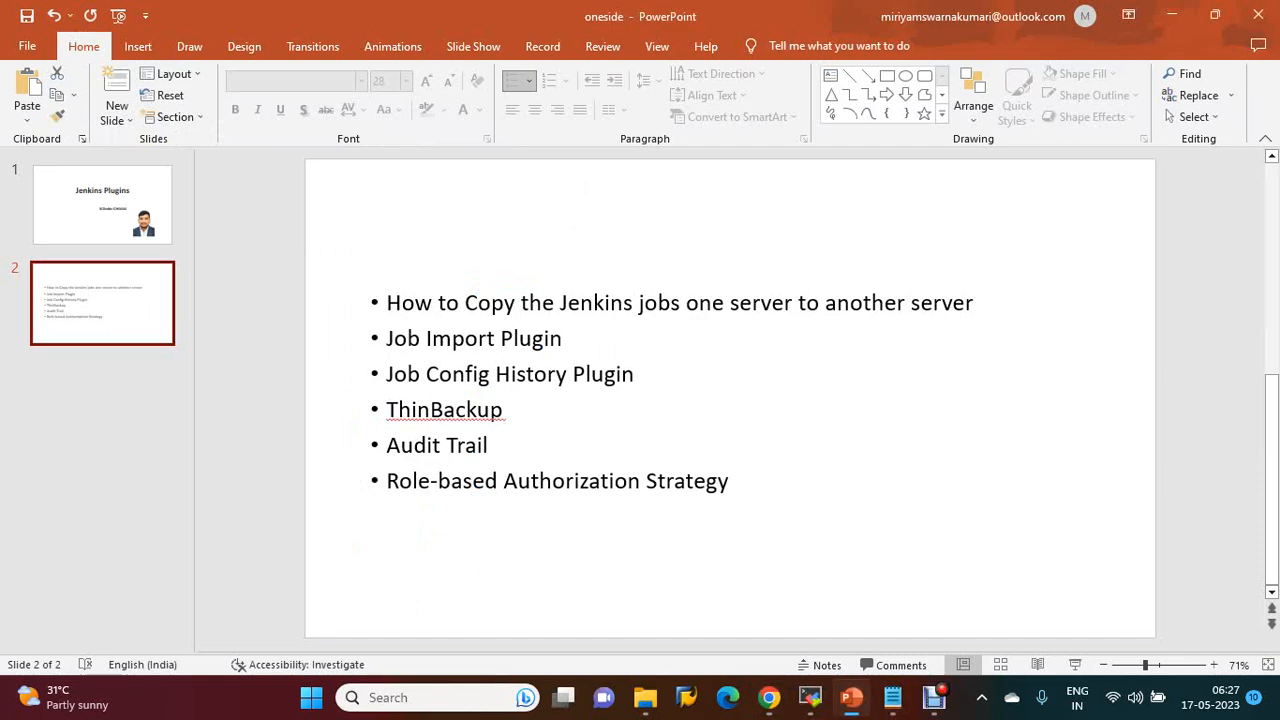
click(1172, 15)
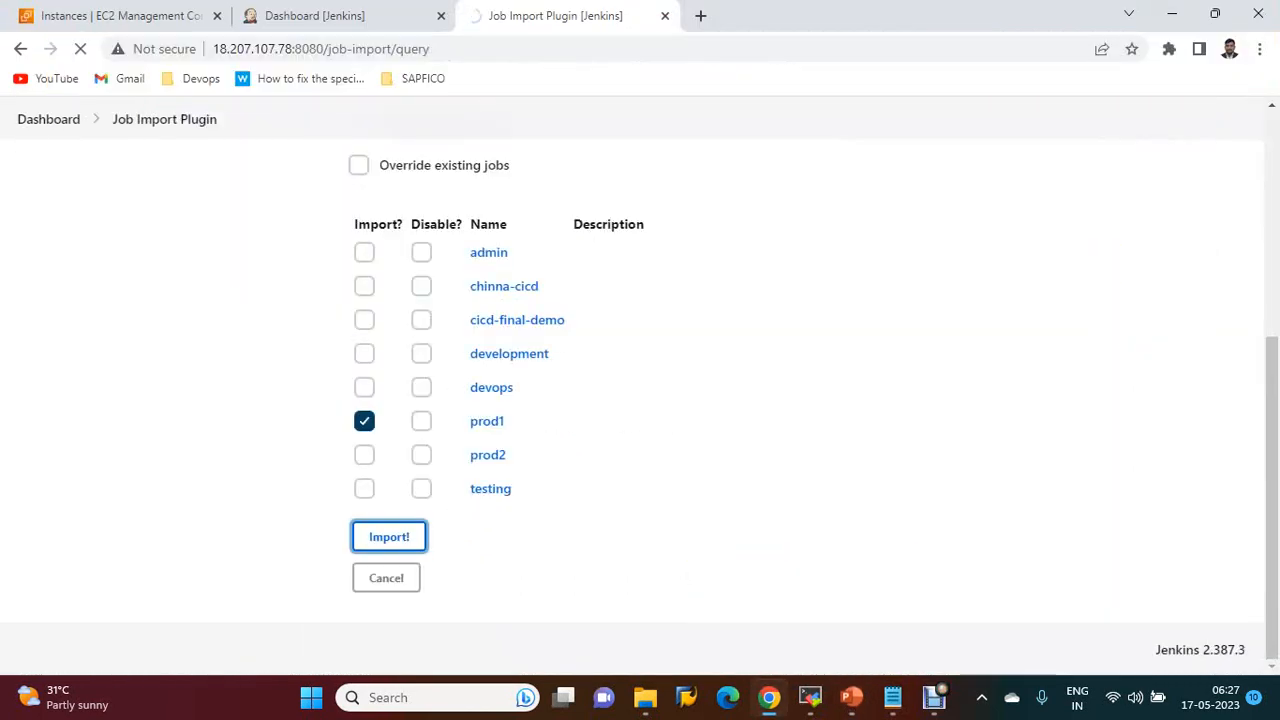
Step: Review the job list on the 3.238.40.183 server's dashboard, then open Manage Jenkins
click(315, 15)
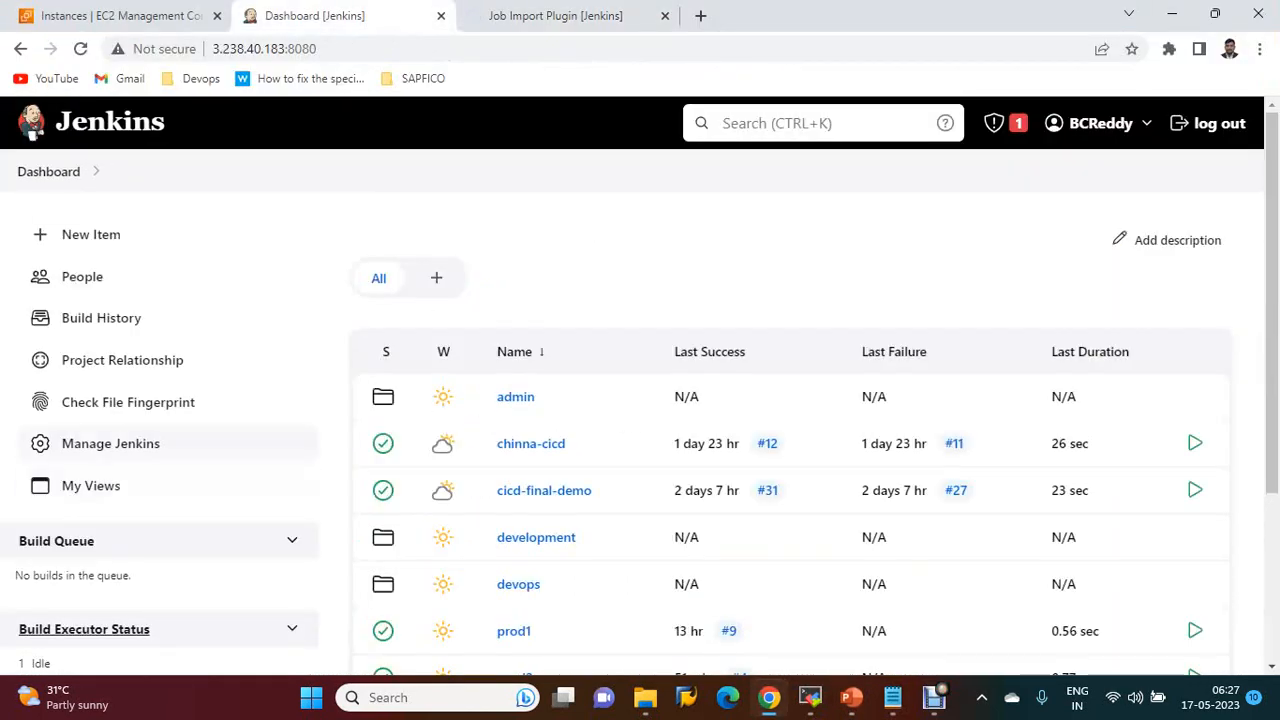
scroll(640, 450, down, 1)
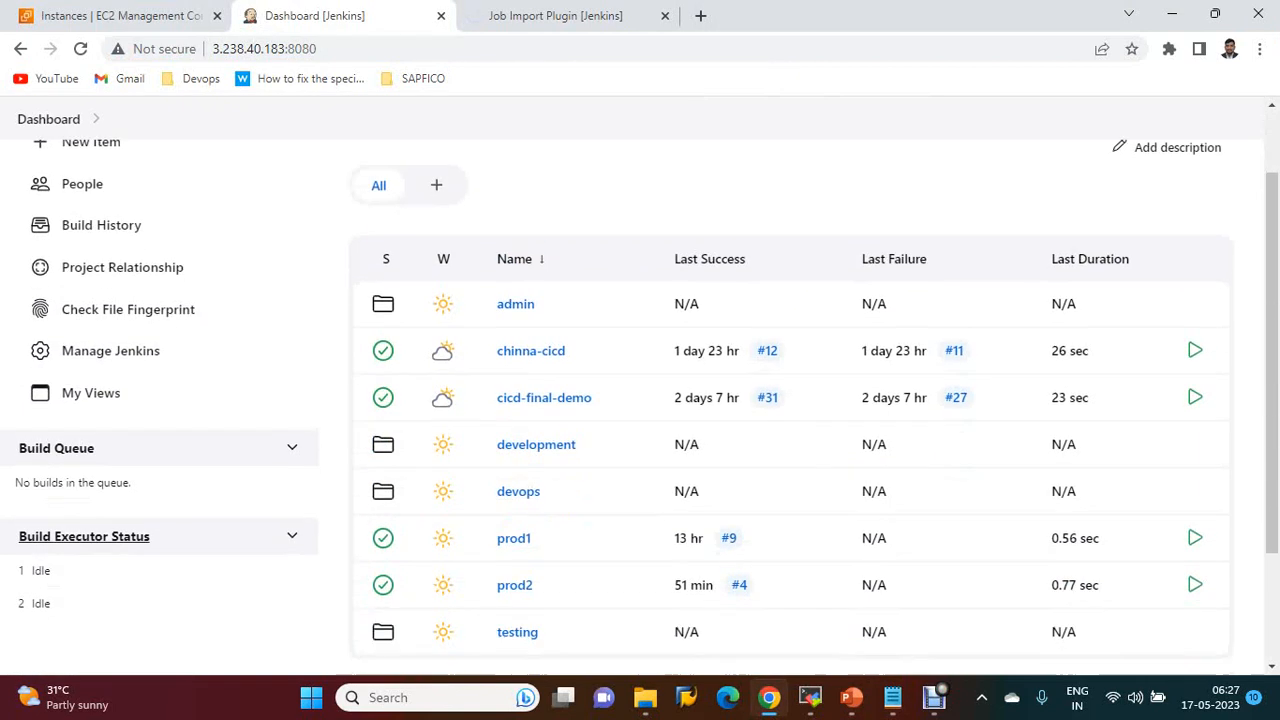
scroll(640, 400, up, 1)
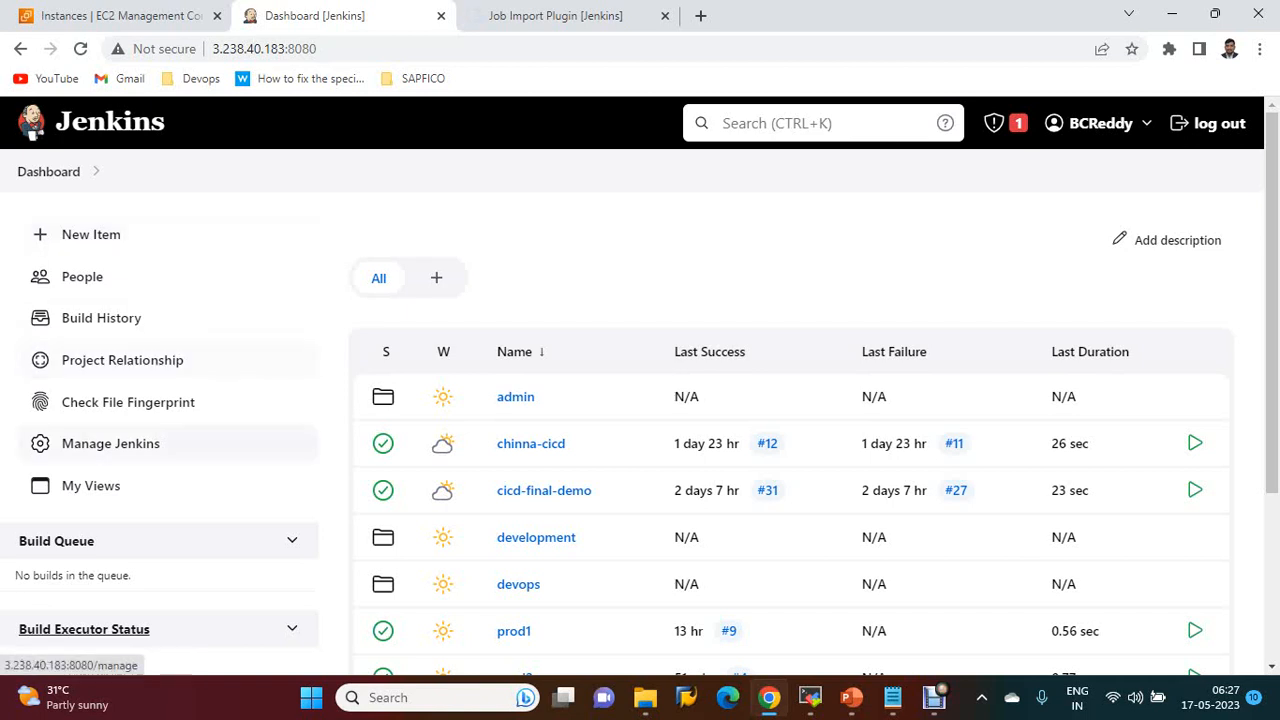
click(110, 443)
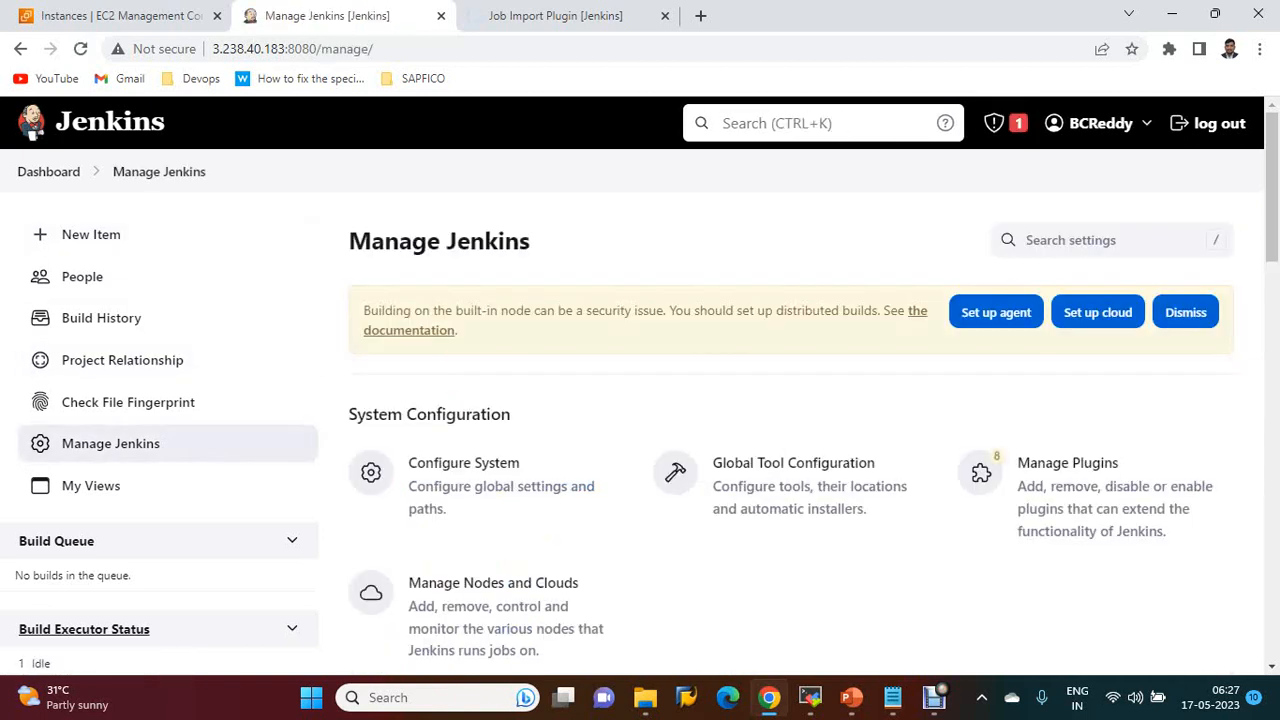
Step: Search available plugins for 'job con' and install Job Configuration History without restart
scroll(640, 385, down, 1)
click(1095, 400)
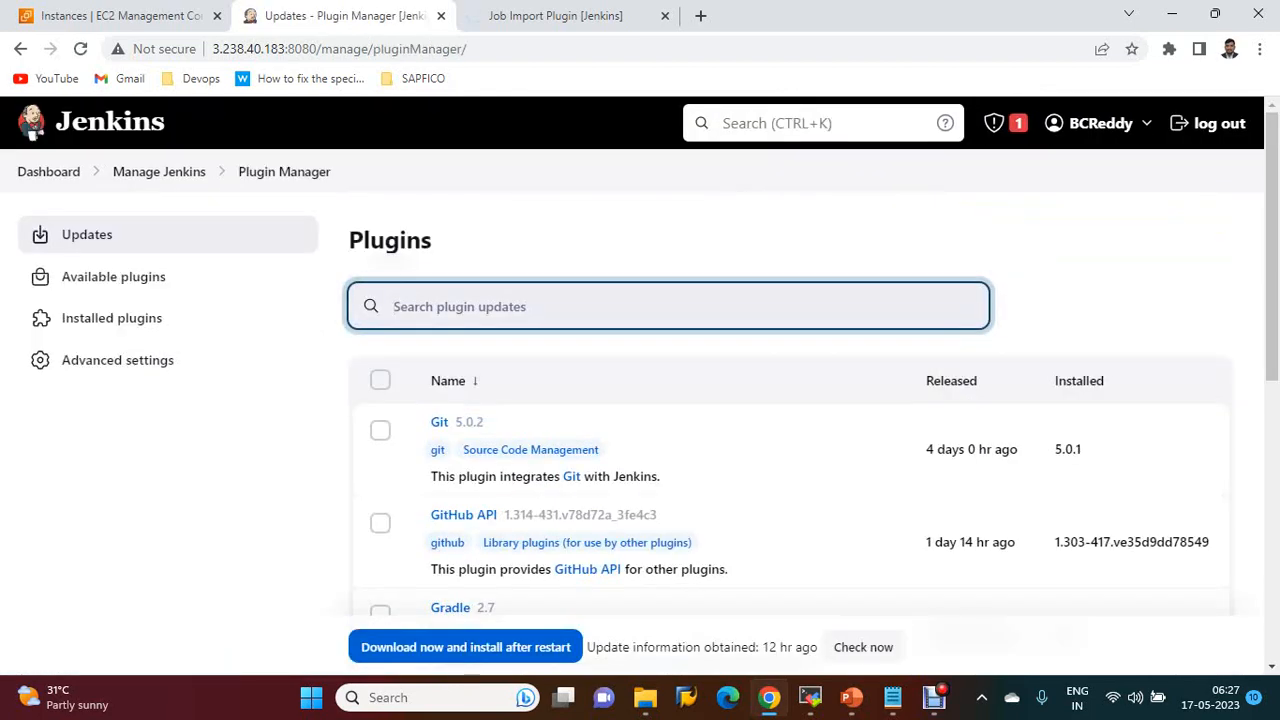
click(114, 277)
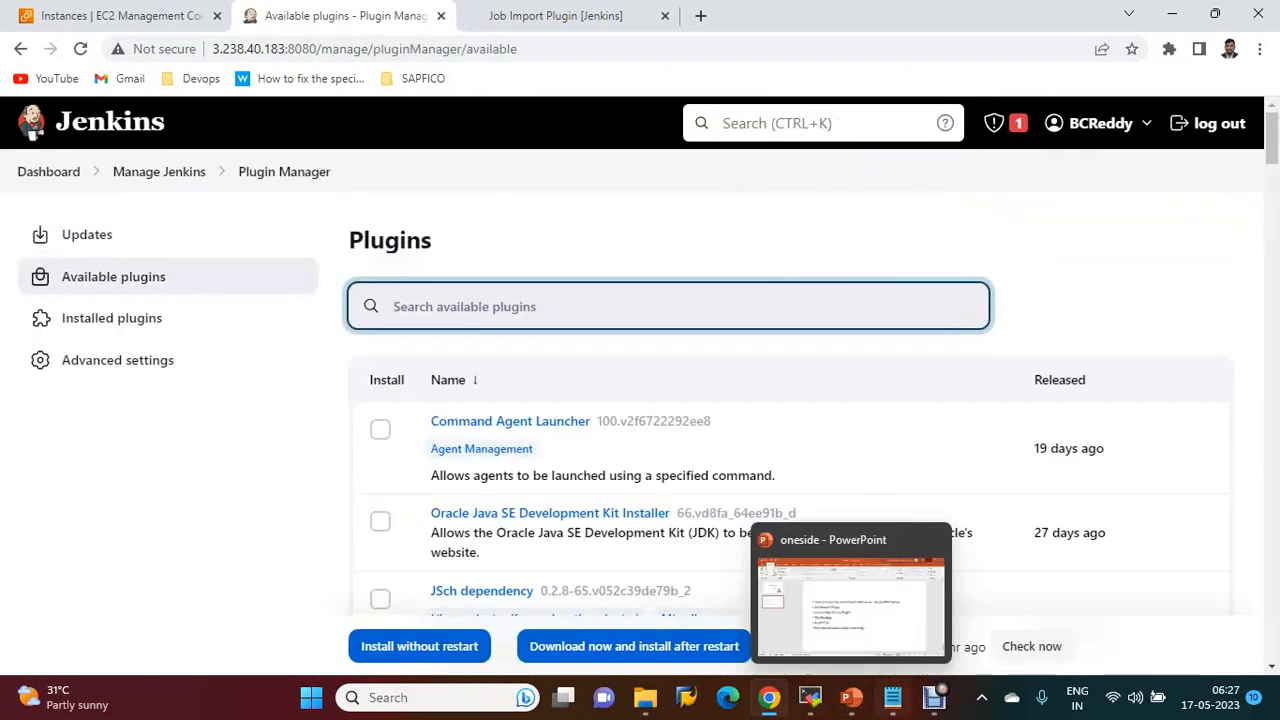
click(851, 697)
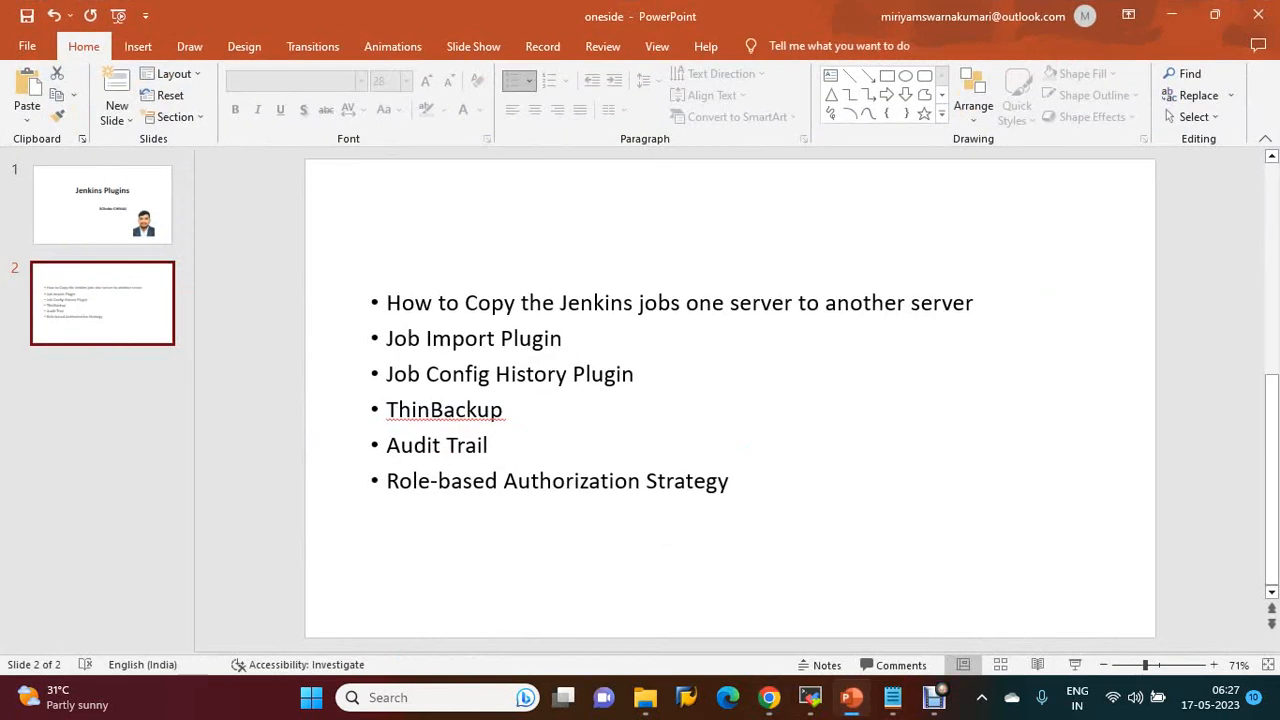
key(alt+Tab)
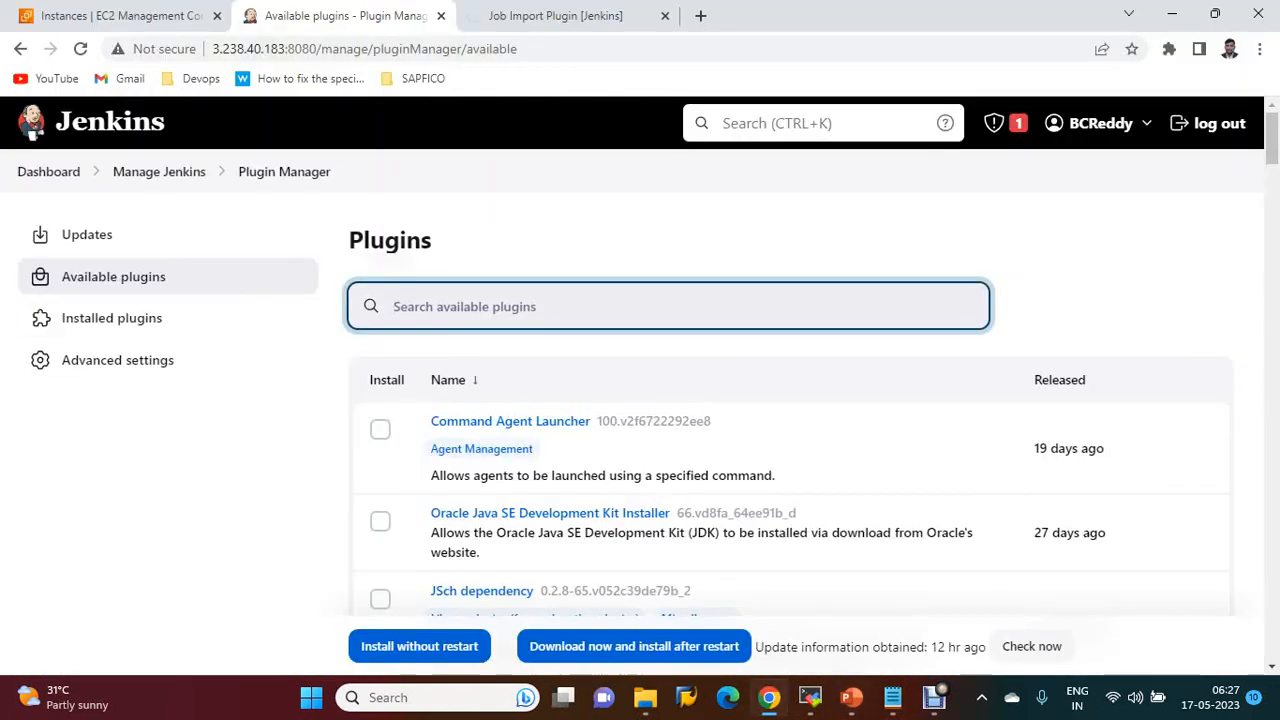
text(job co)
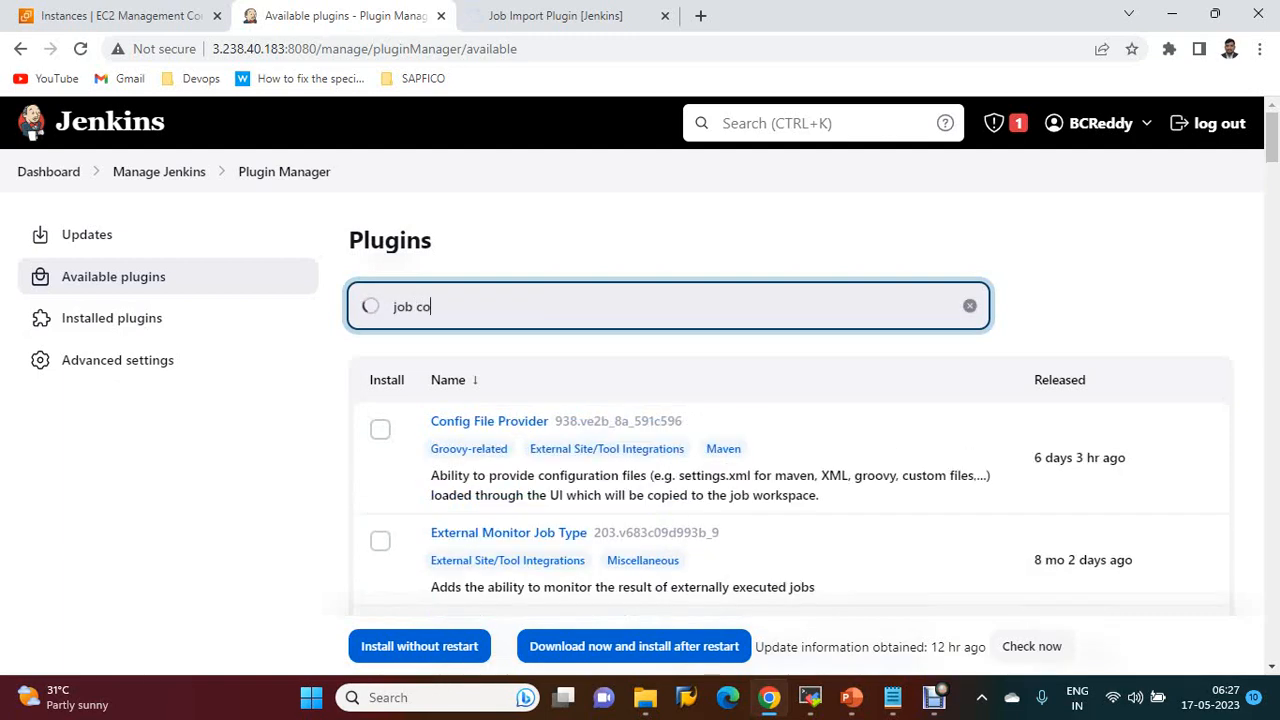
text(n)
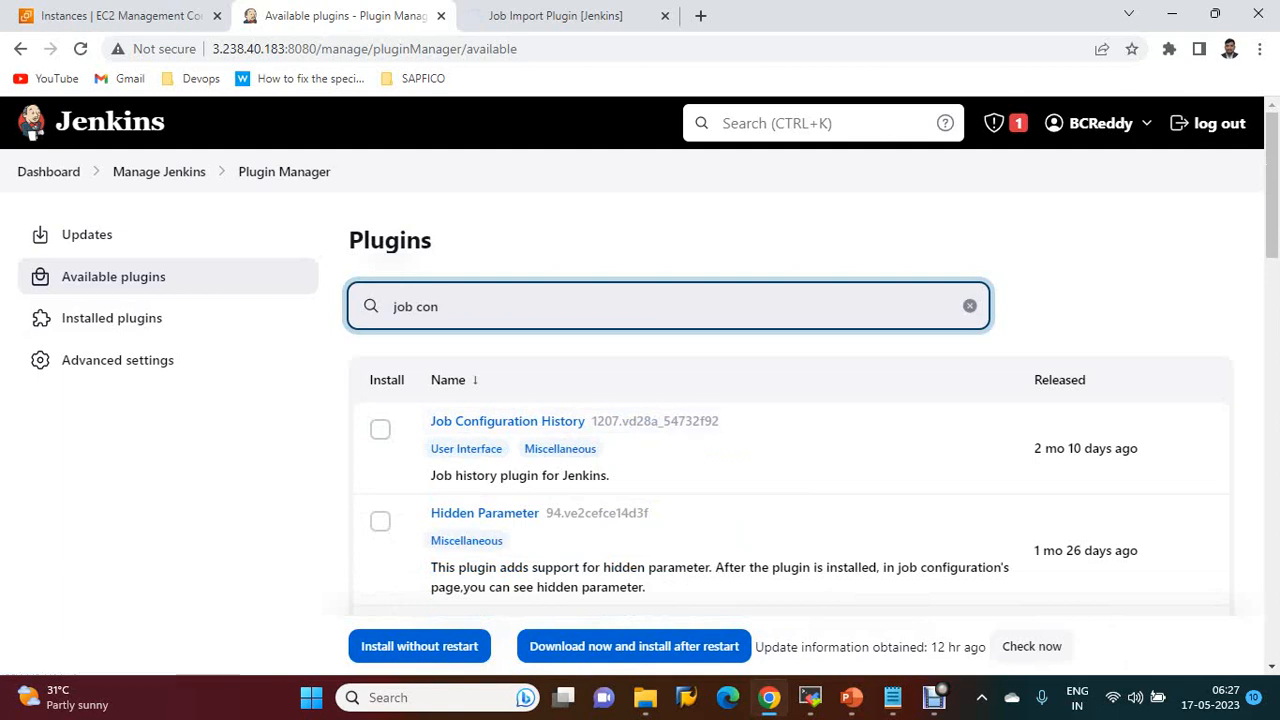
click(380, 429)
click(419, 646)
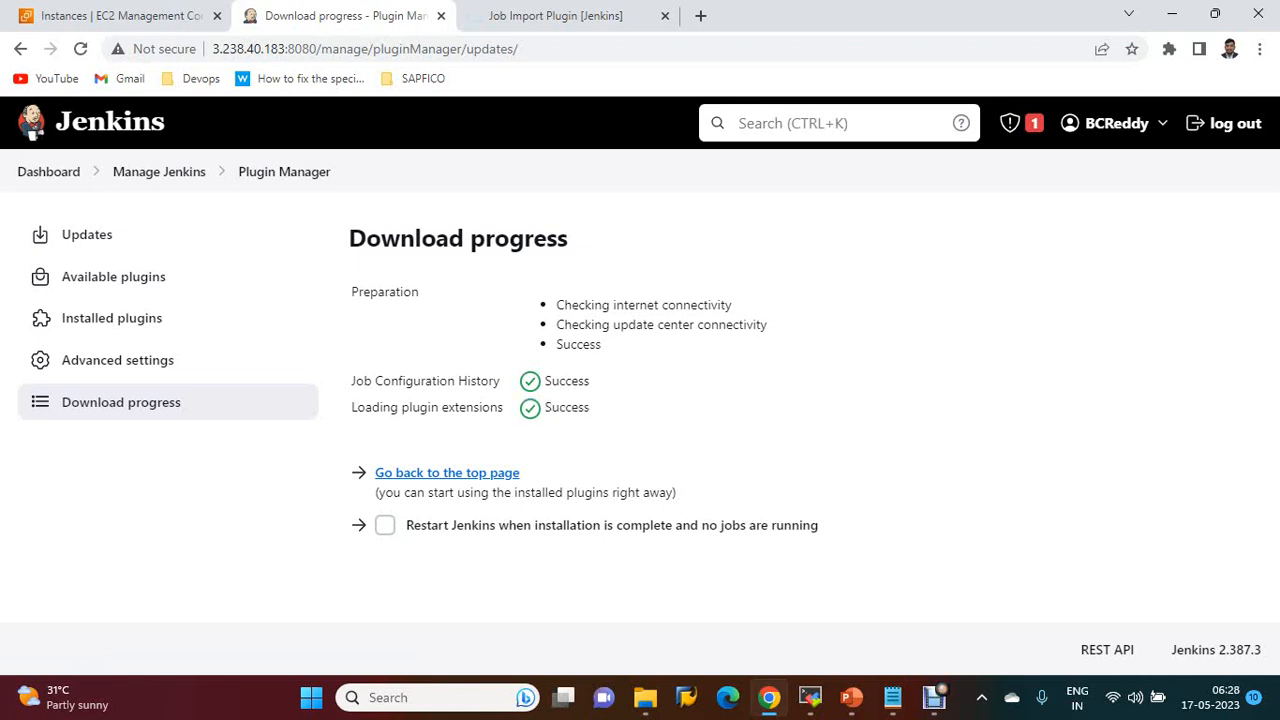
Step: Browse Job Config History's created, deleted and system filters, then return to the dashboard job list
click(48, 172)
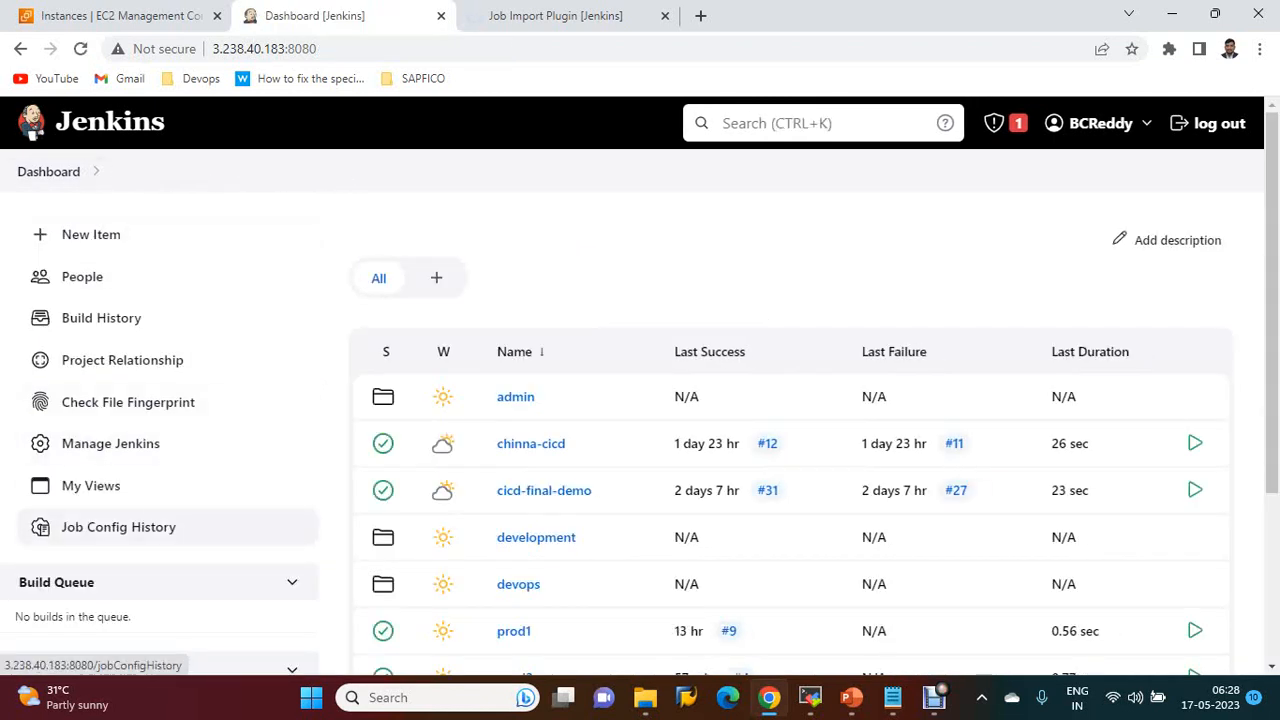
click(118, 527)
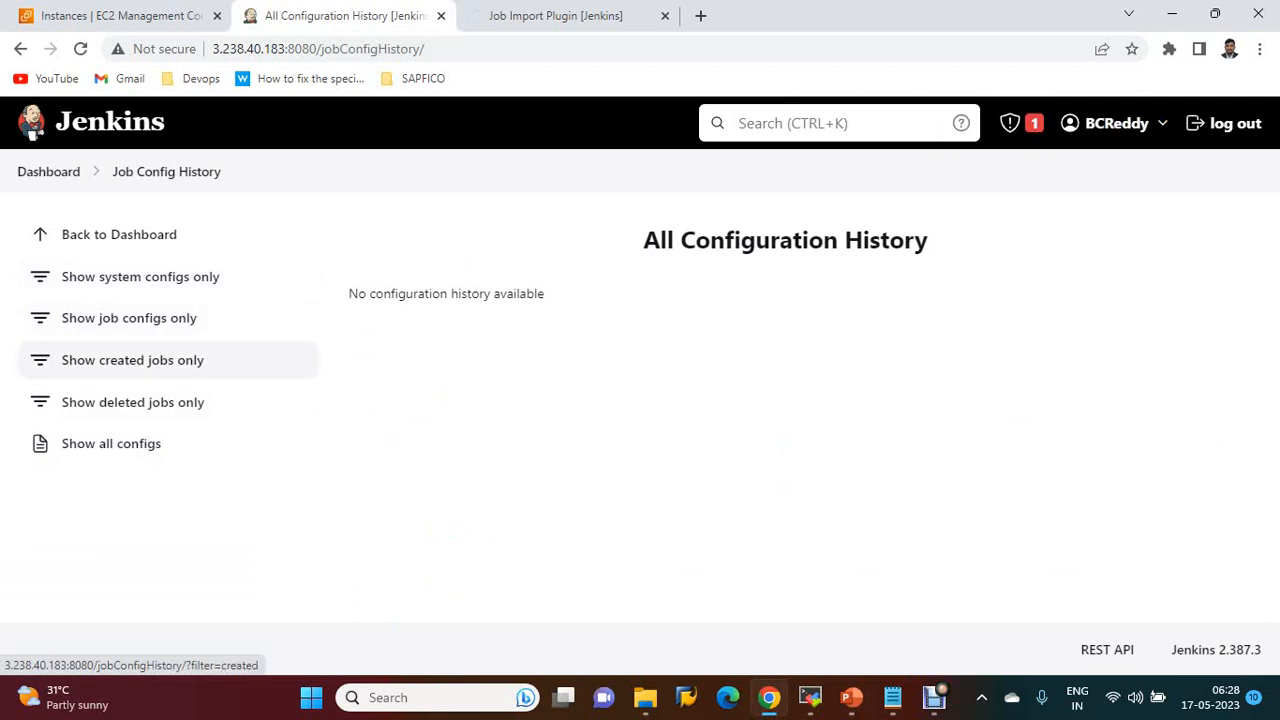
click(132, 360)
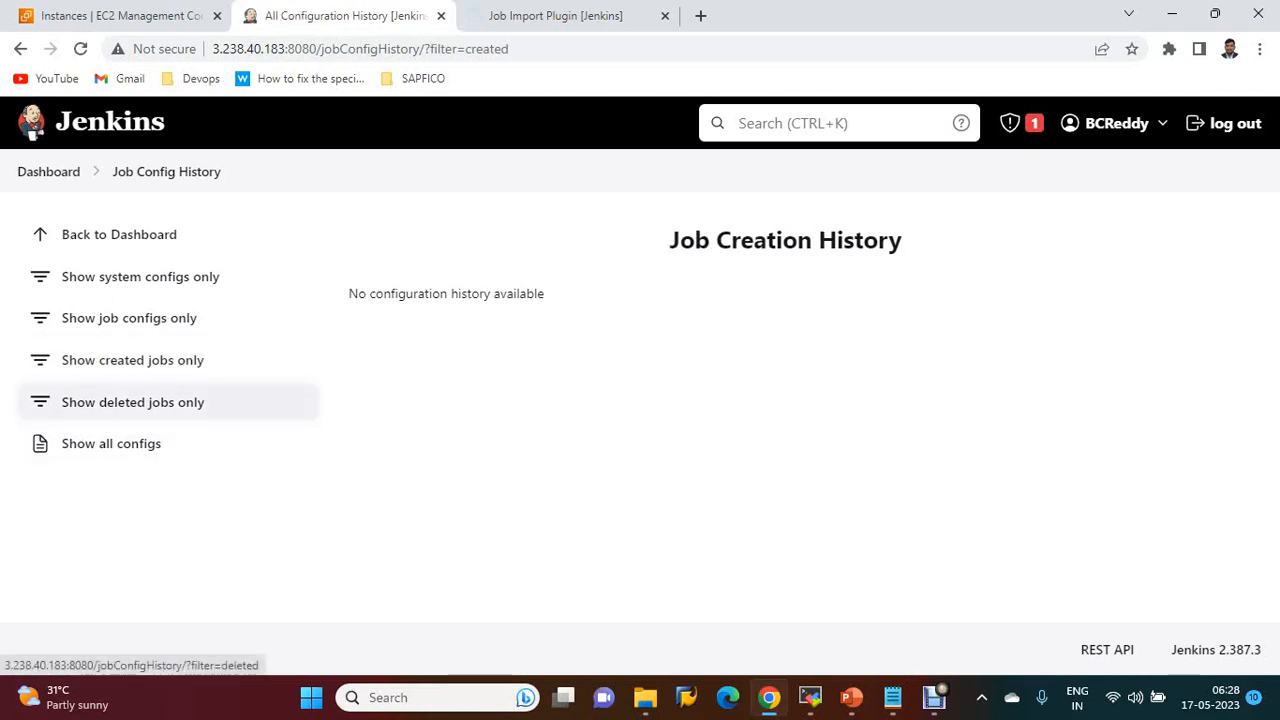
click(132, 402)
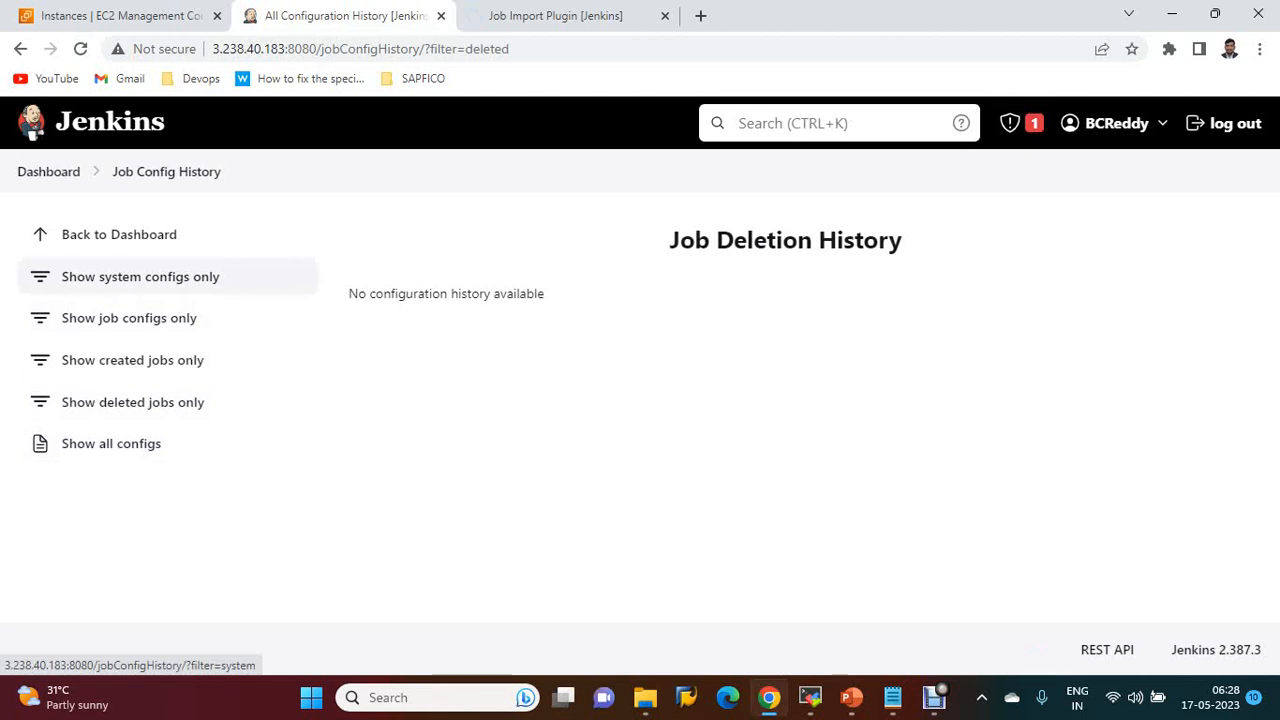
click(140, 276)
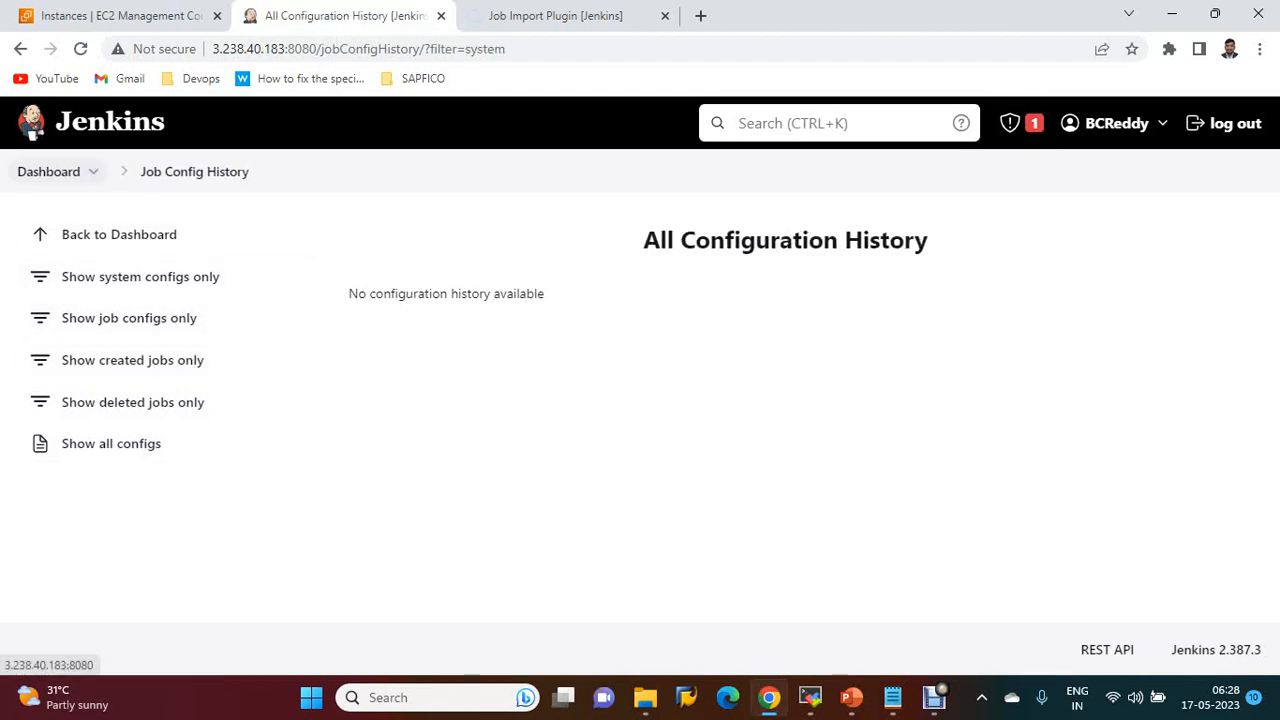
click(48, 171)
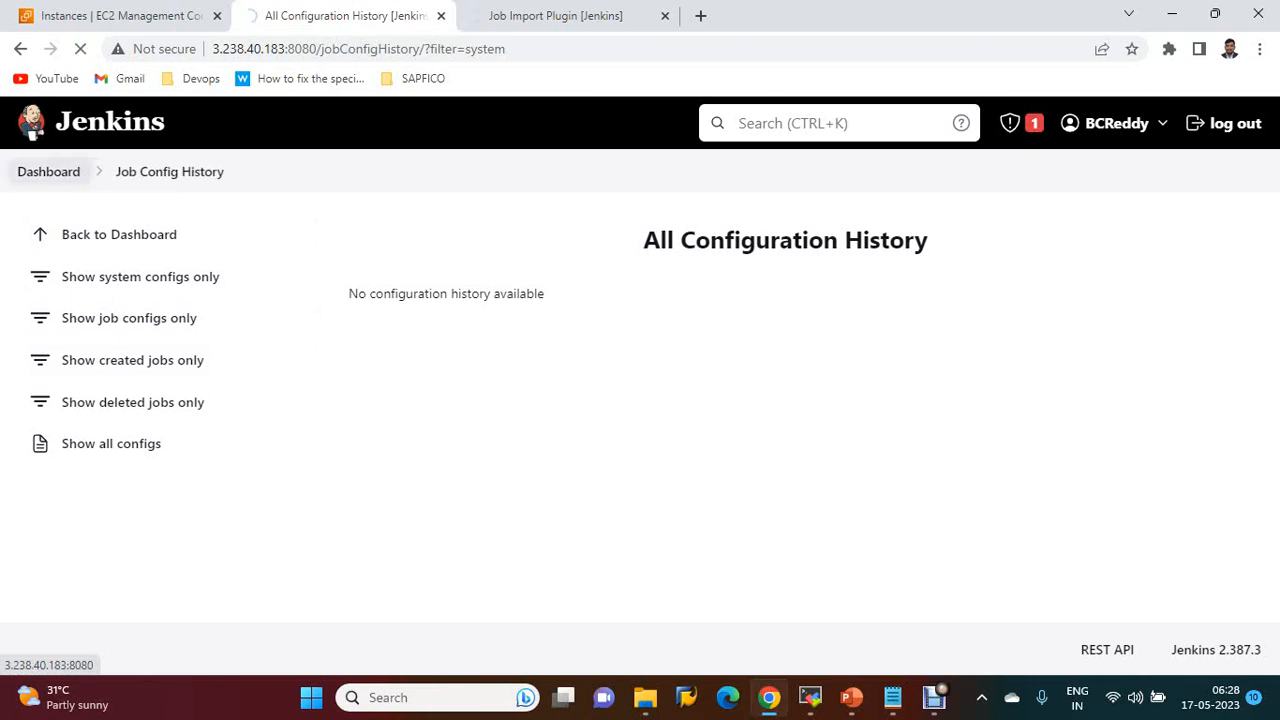
scroll(48, 171, down, 3)
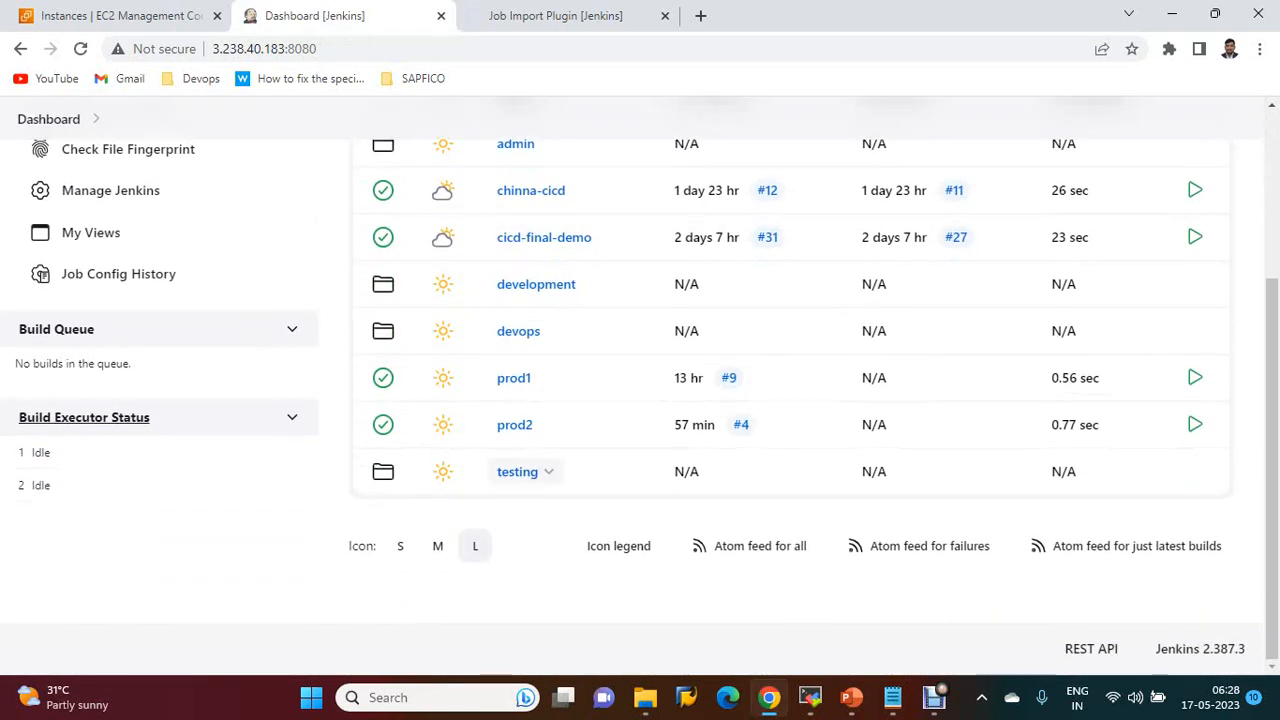
Step: Delete the prod2 pipeline
click(514, 424)
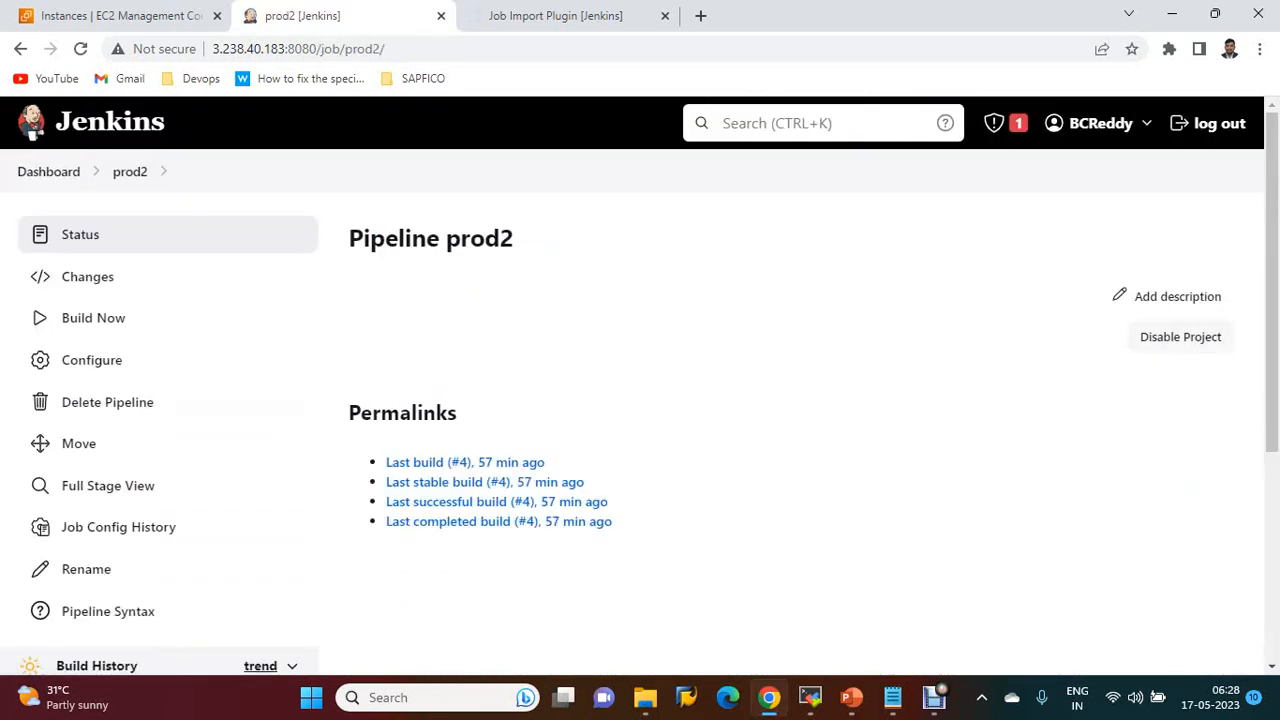
click(107, 402)
key(Return)
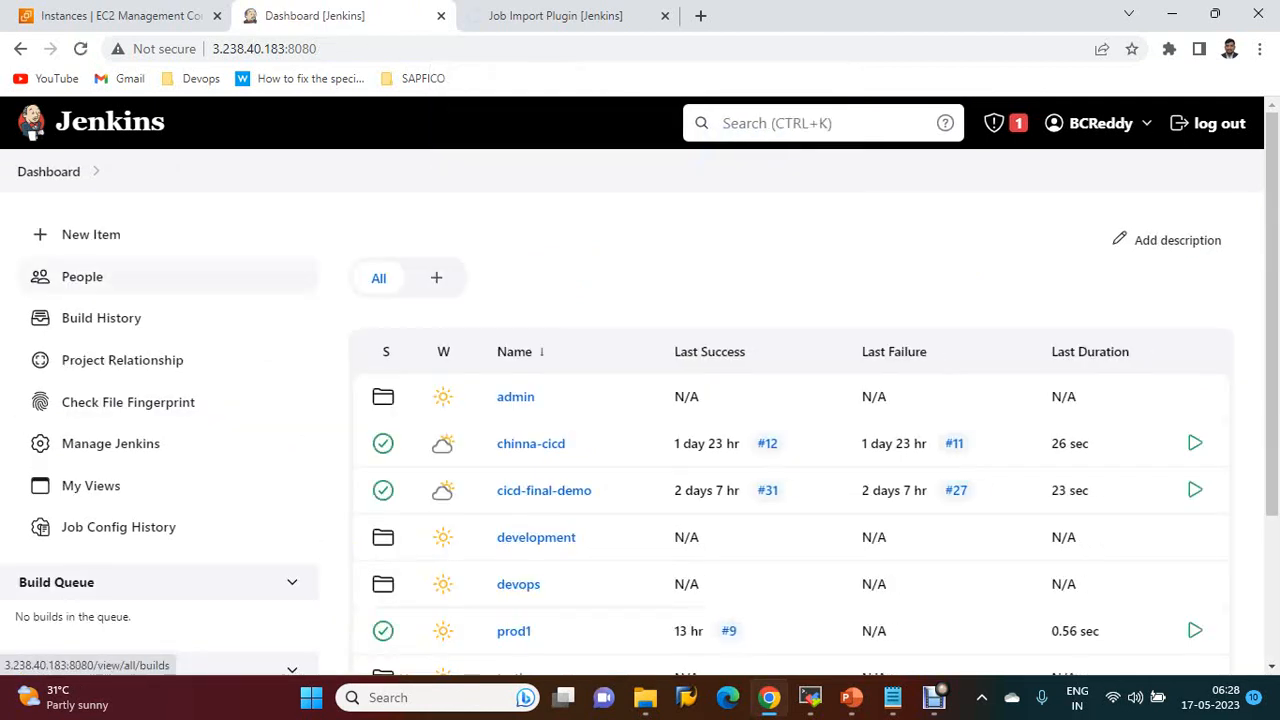
Step: Restore prod2 from Job Config History's deleted-jobs list
click(118, 527)
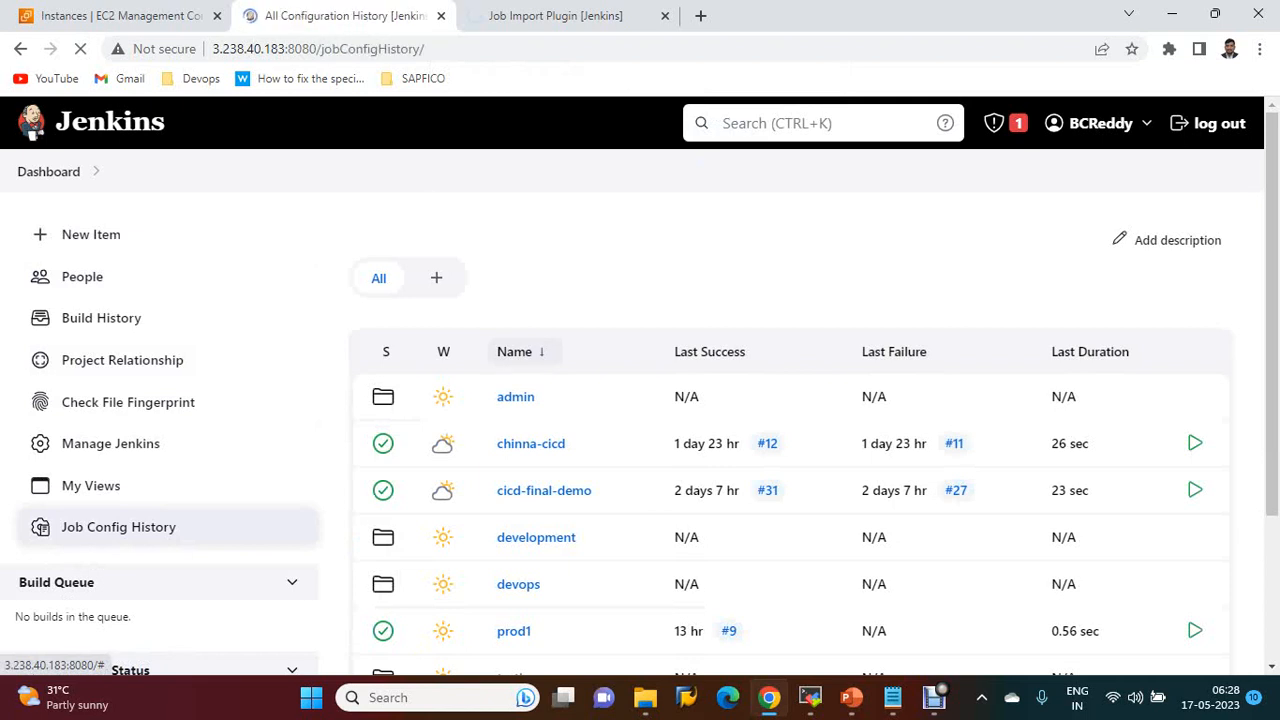
click(133, 402)
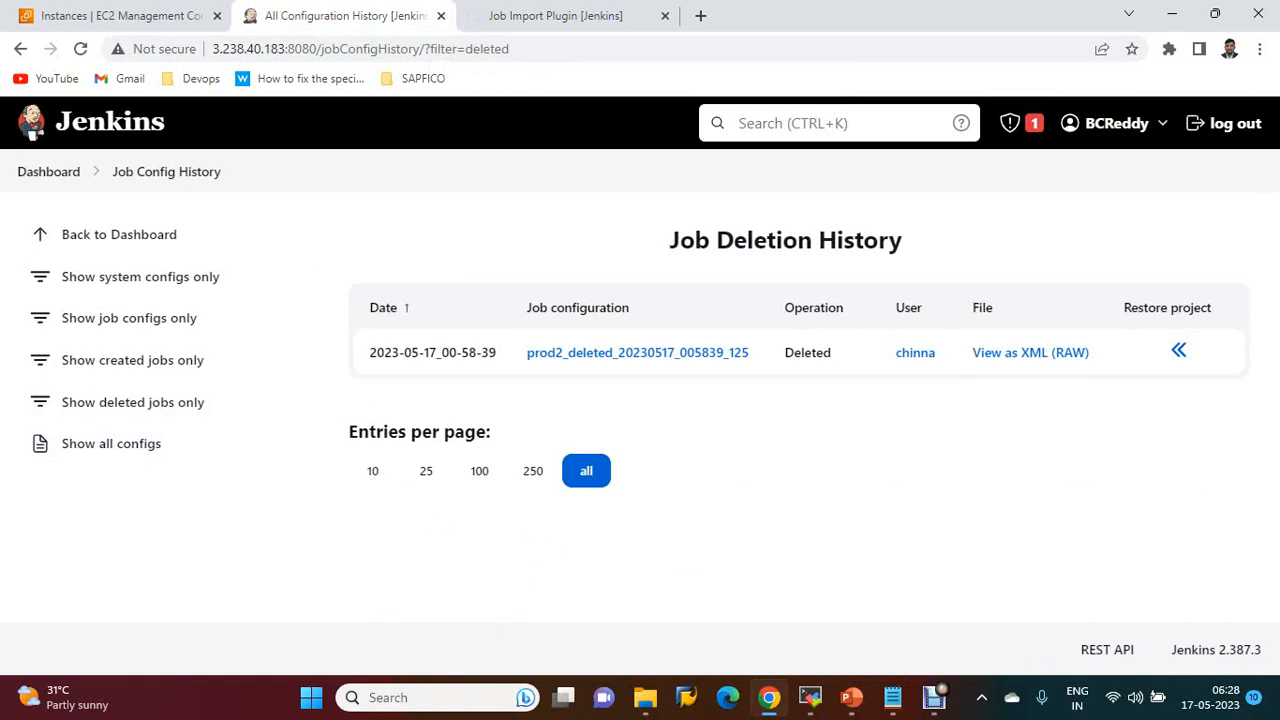
click(1178, 350)
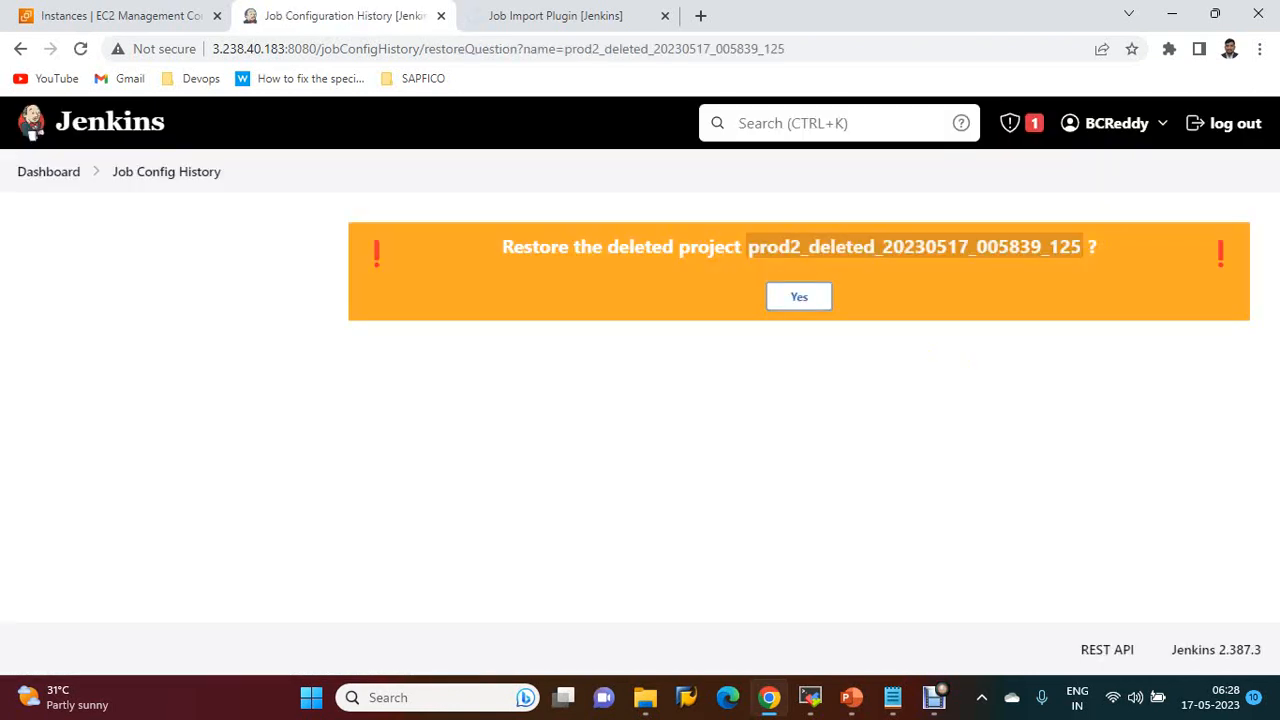
click(799, 297)
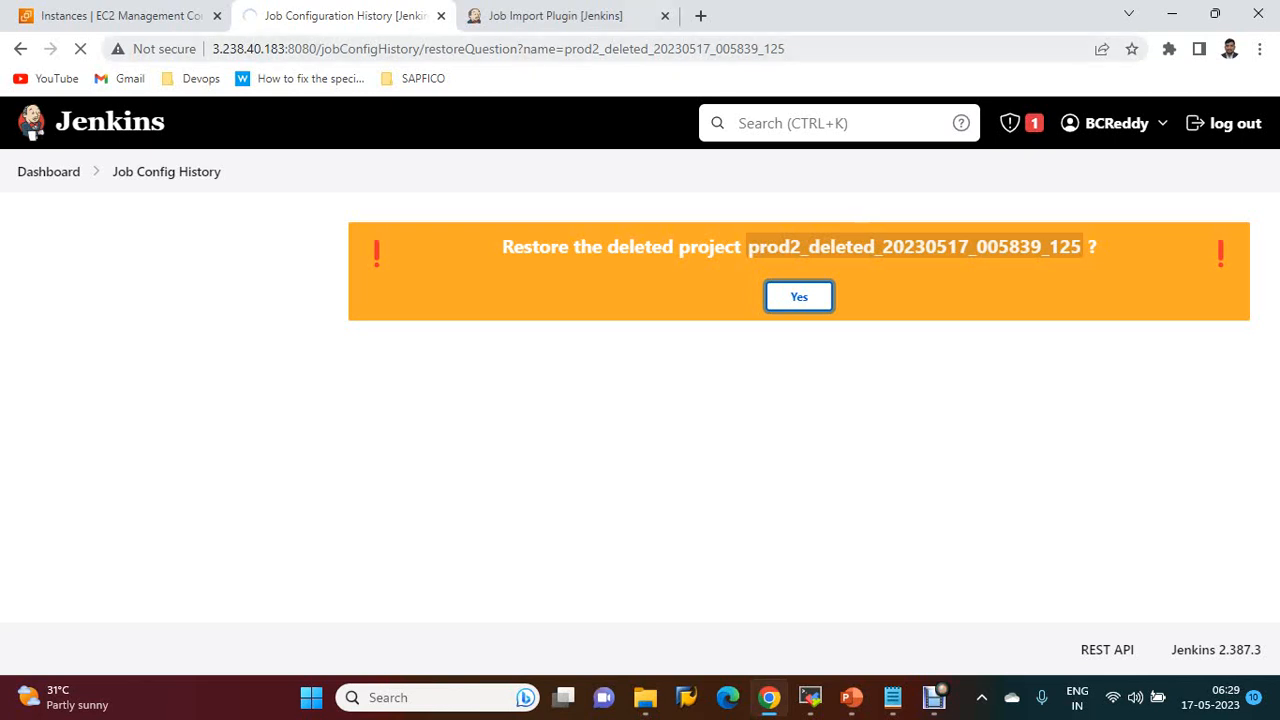
click(556, 16)
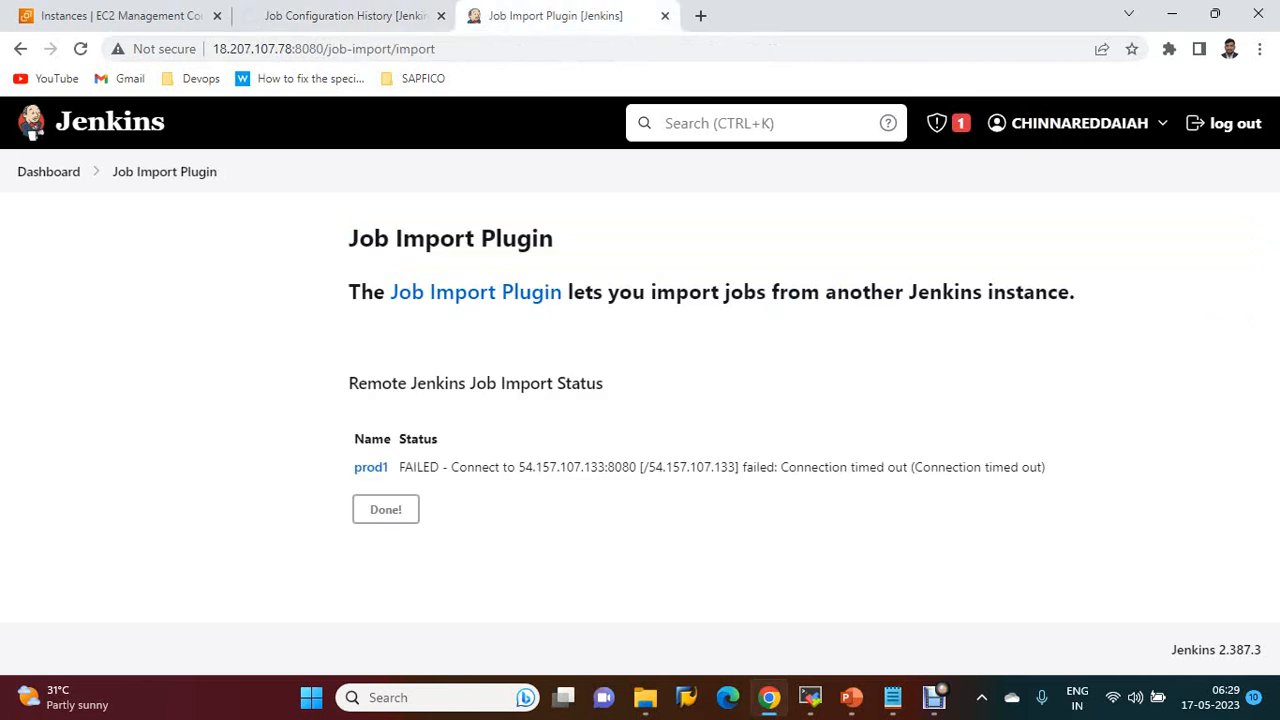
Step: Dismiss the failed import and query jenkinsold's job list again
click(385, 509)
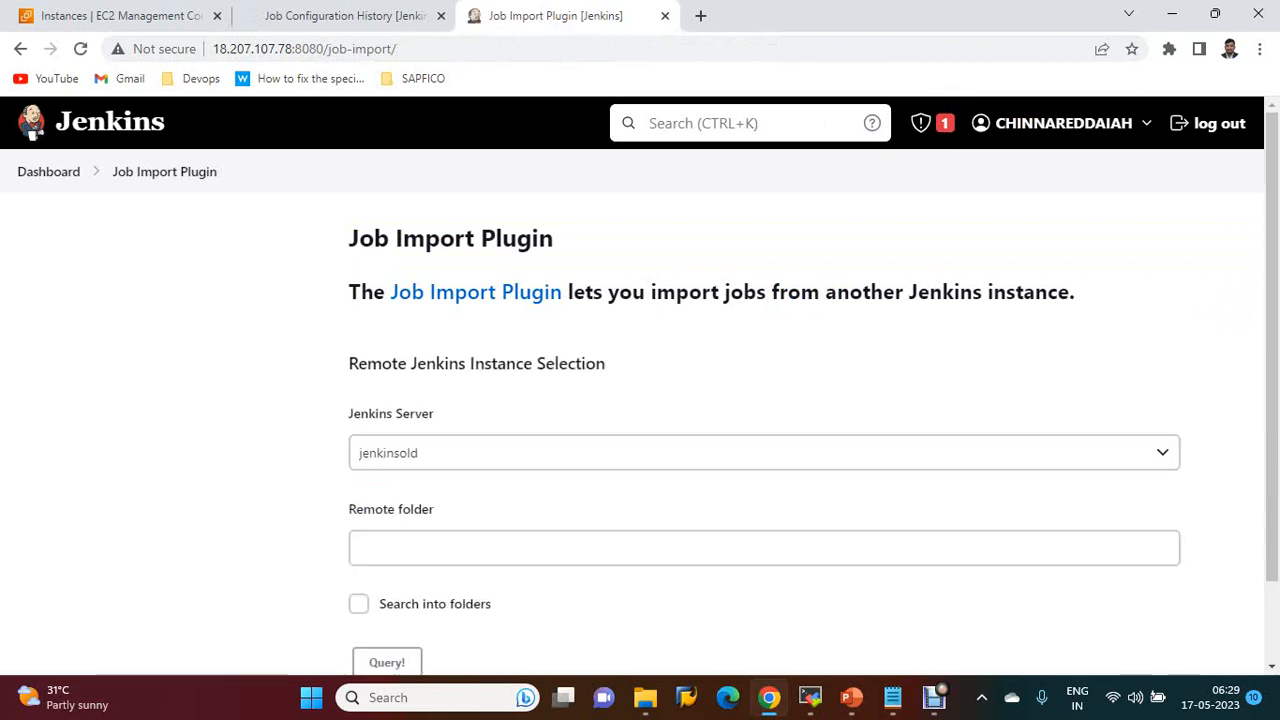
scroll(640, 405, down, 2)
click(764, 359)
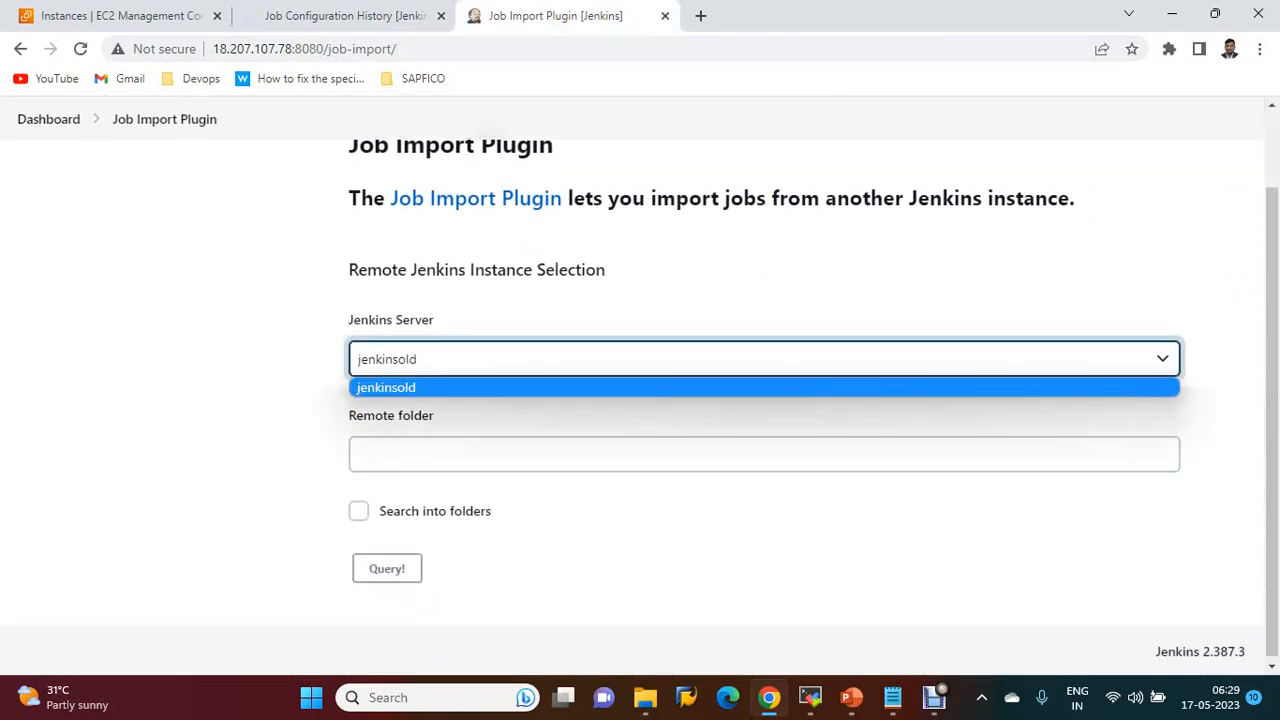
click(386, 388)
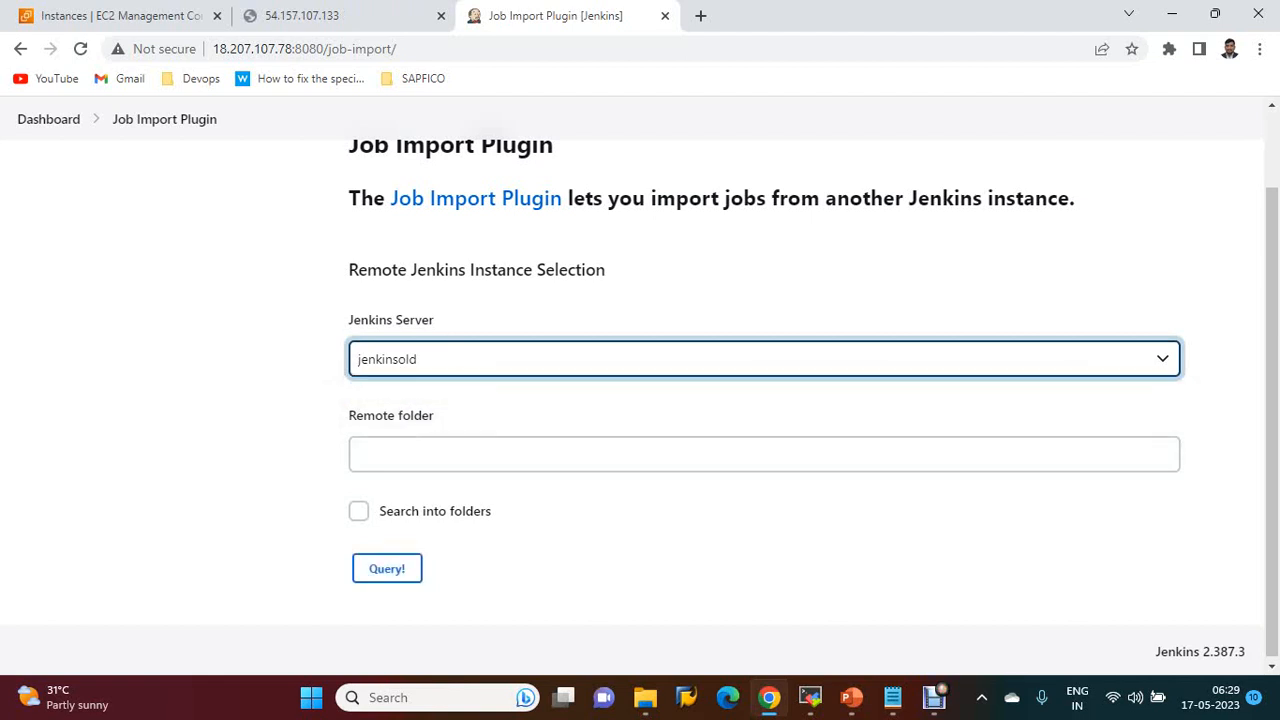
click(387, 568)
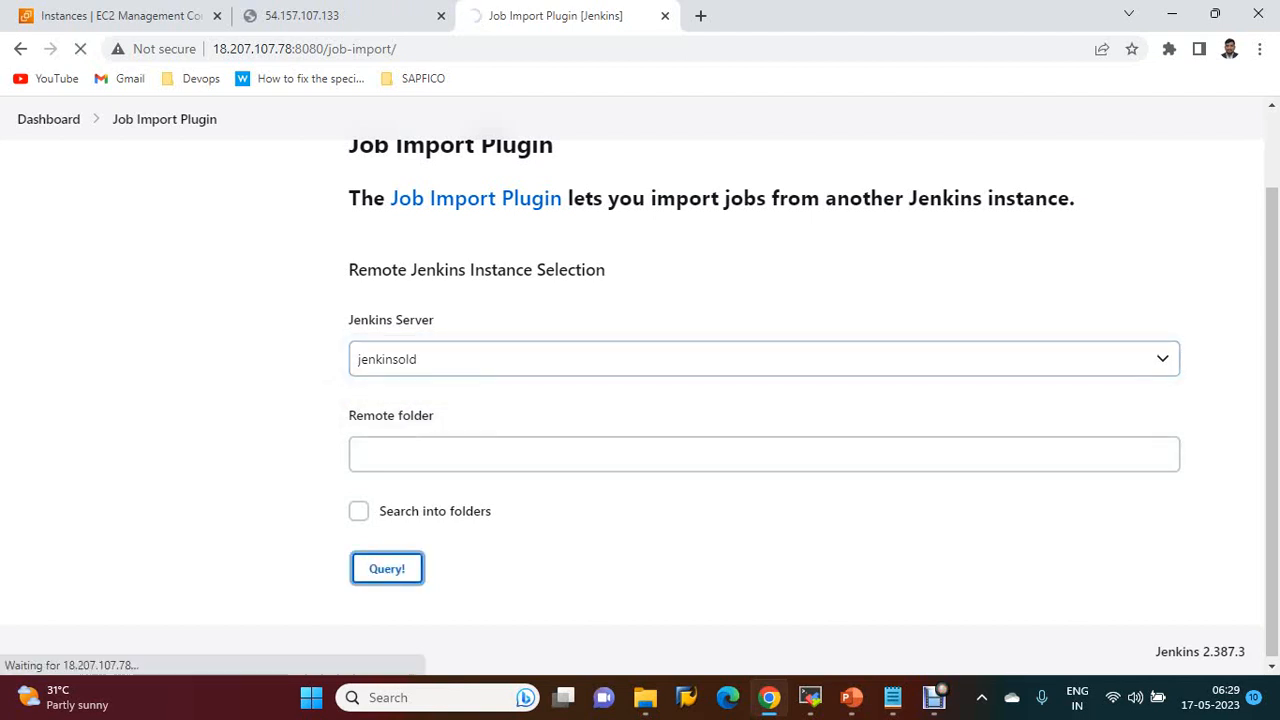
Step: Import prod1, then check the old server's page at 54.157.107.133, which times out
scroll(640, 400, down, 3)
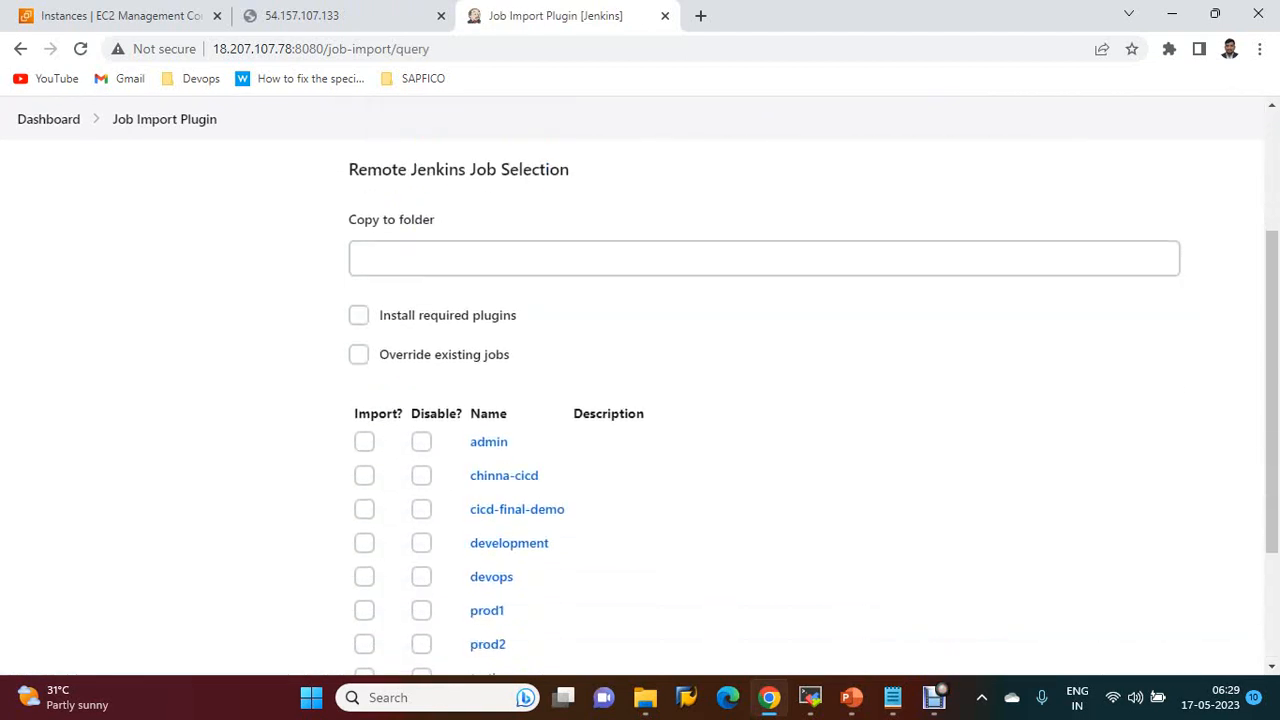
click(364, 543)
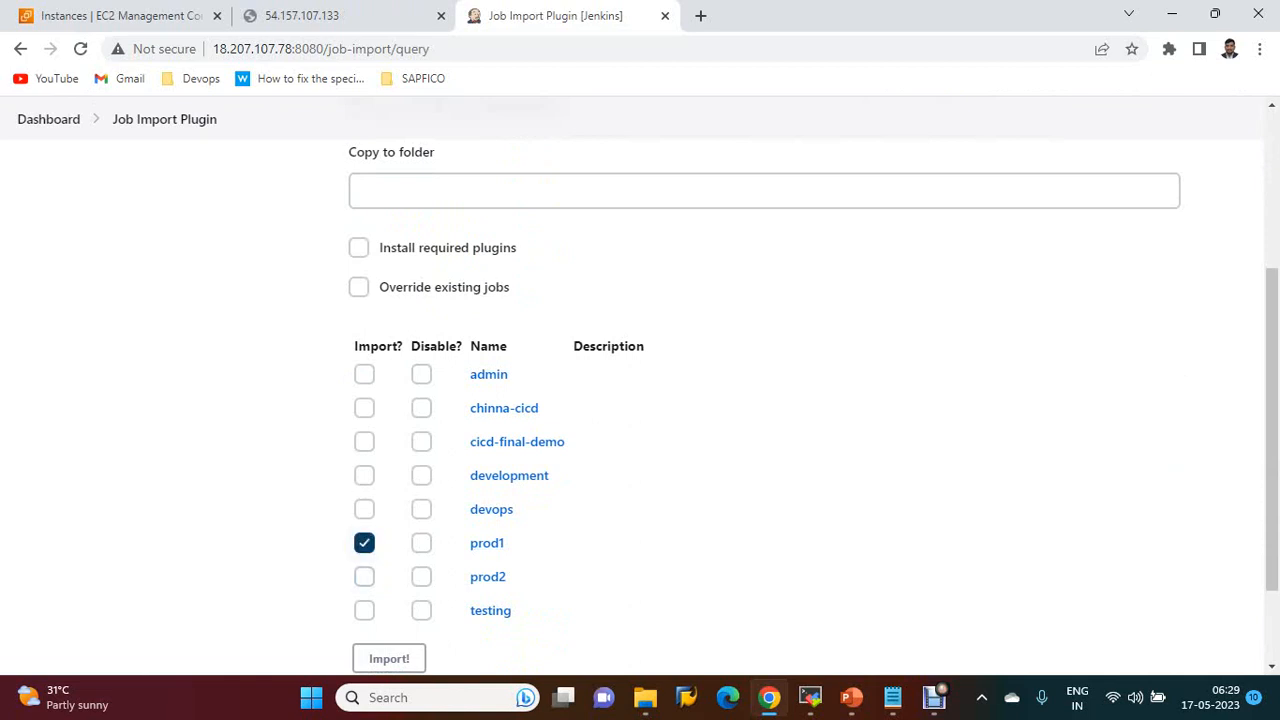
click(389, 658)
click(340, 16)
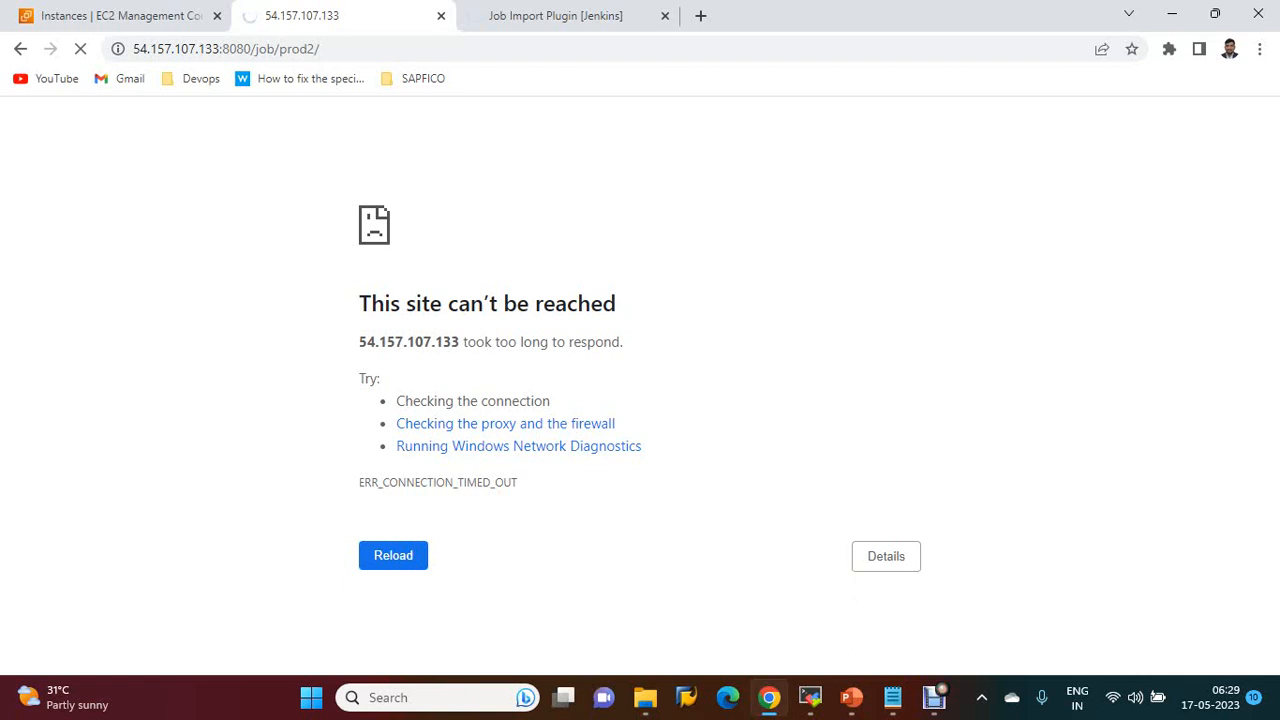
Step: Refresh the EC2 running instances list, then go back to the prod2 restore prompt on the old server
click(152, 15)
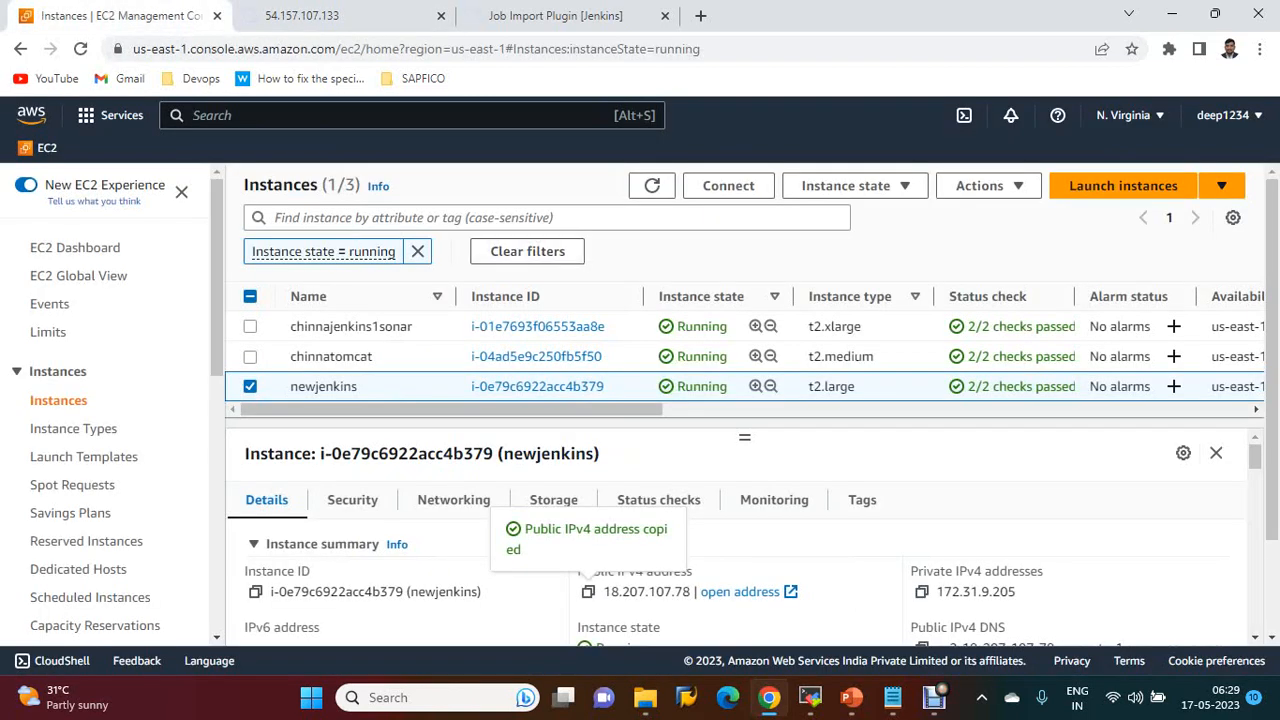
click(652, 186)
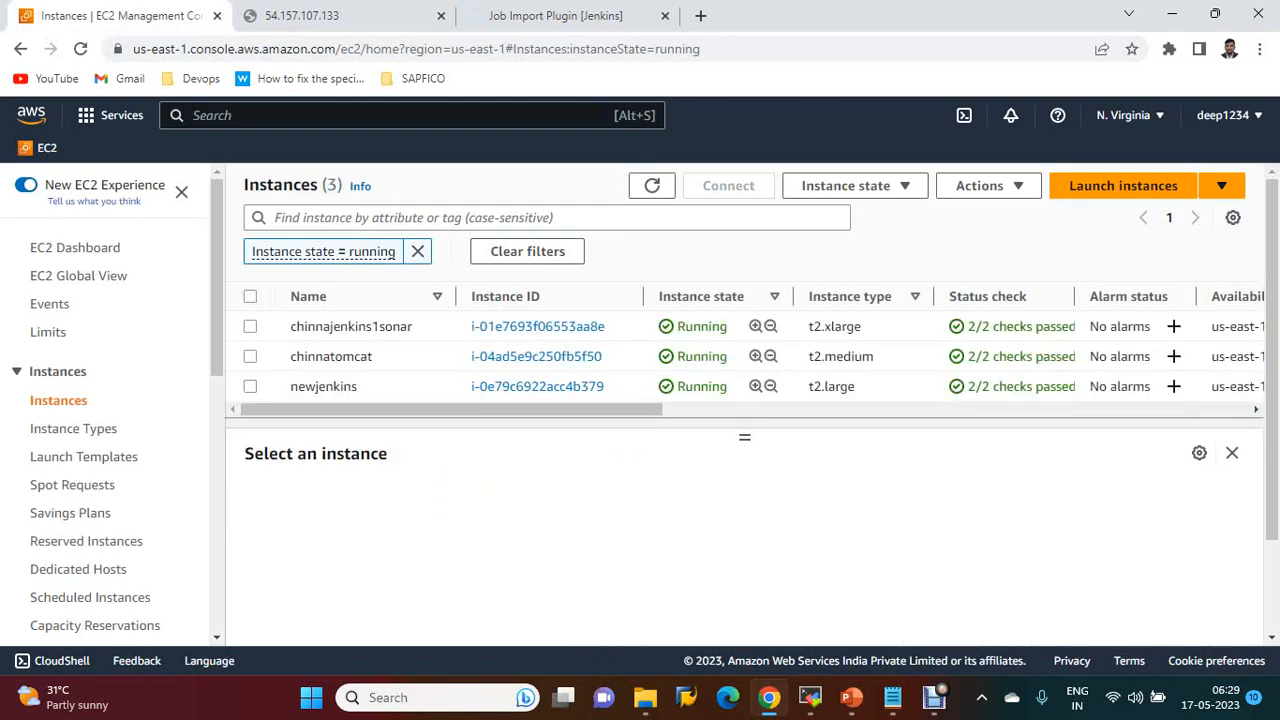
click(350, 16)
click(555, 16)
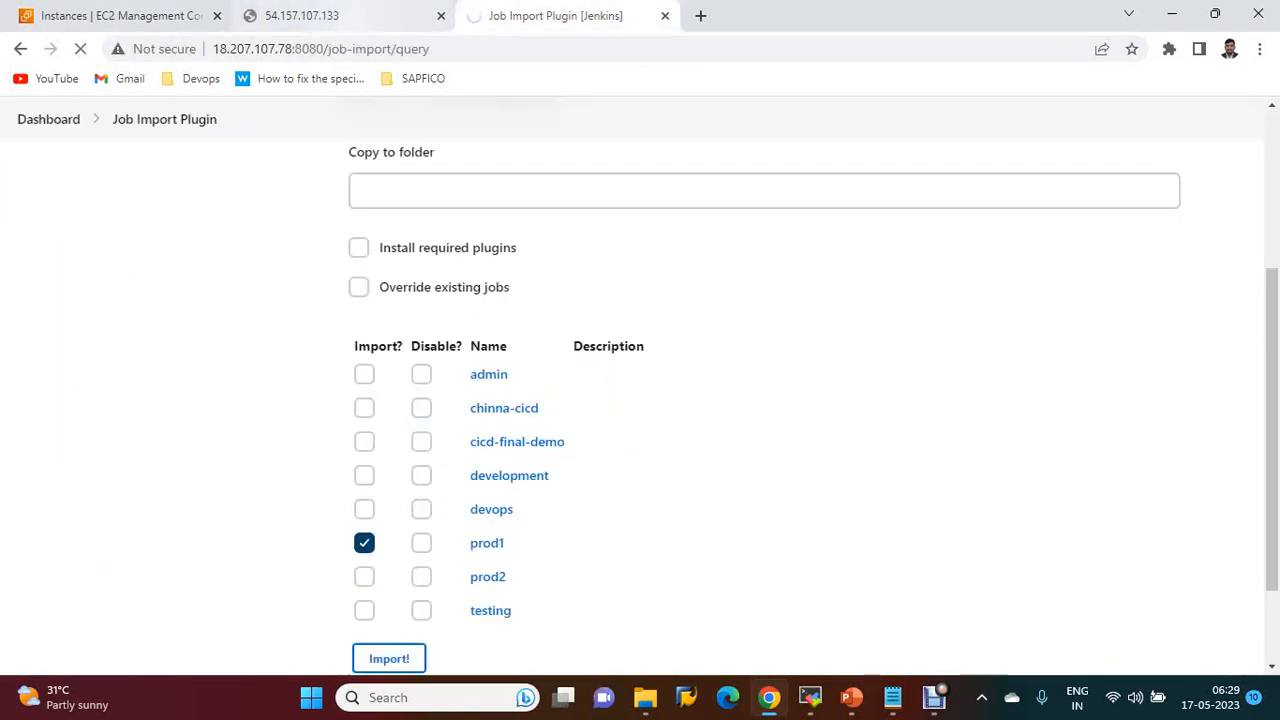
click(345, 16)
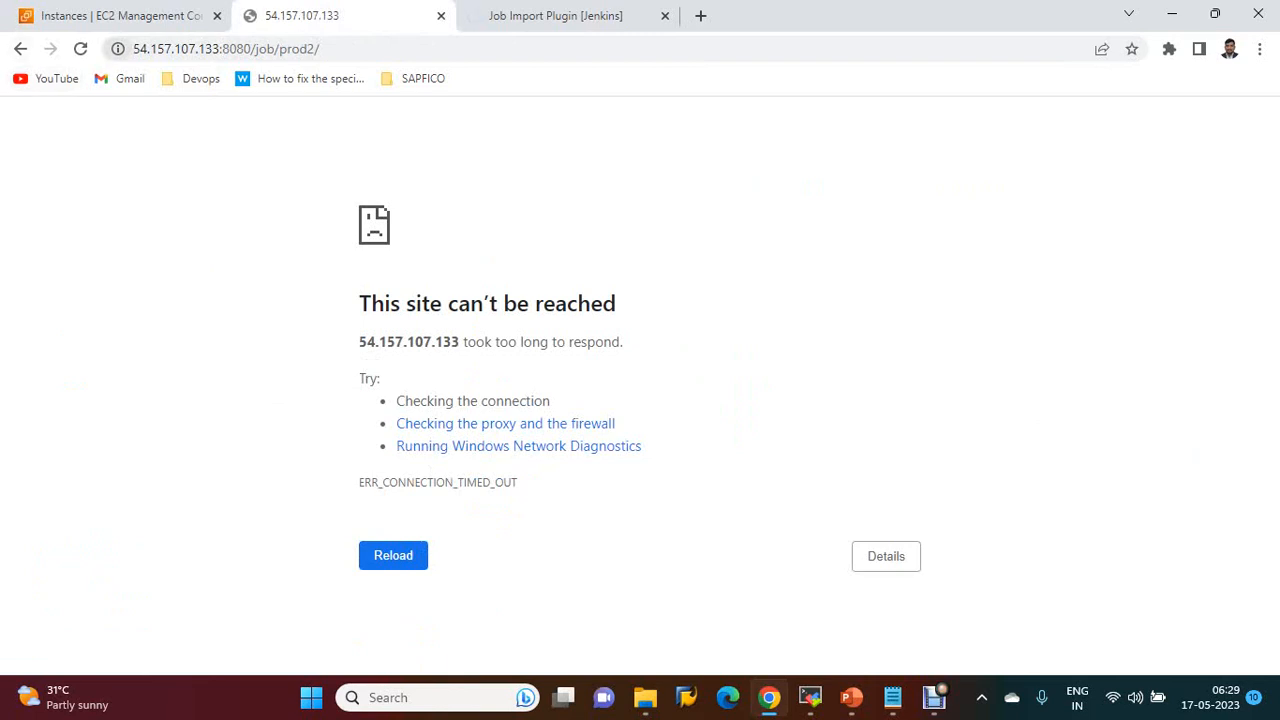
click(20, 49)
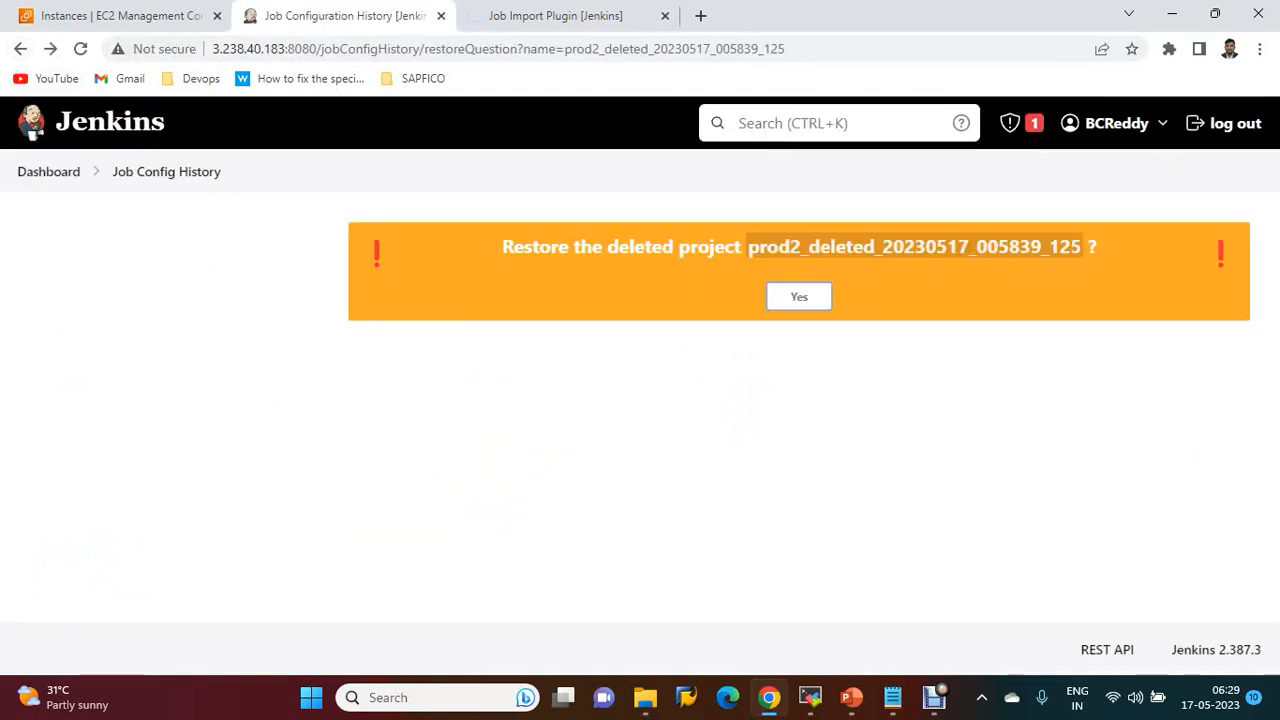
Step: Restore the deleted prod2 pipeline and enable it from its job page
click(799, 296)
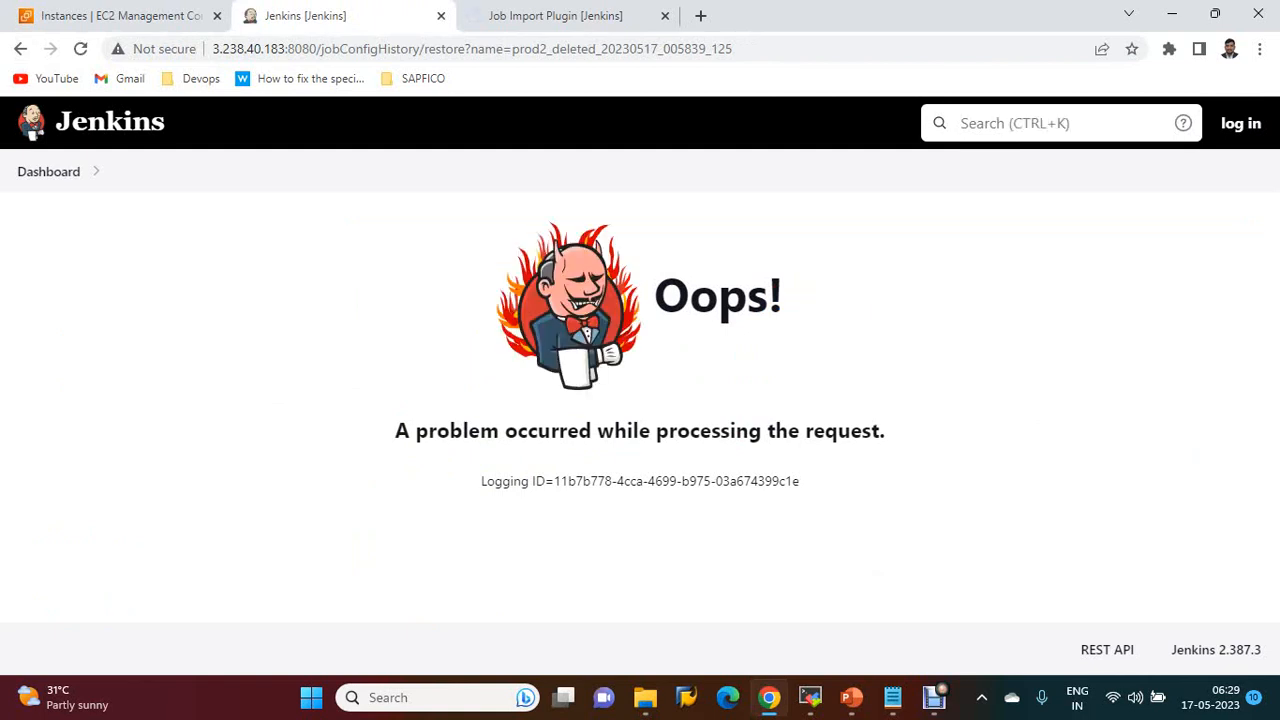
click(70, 171)
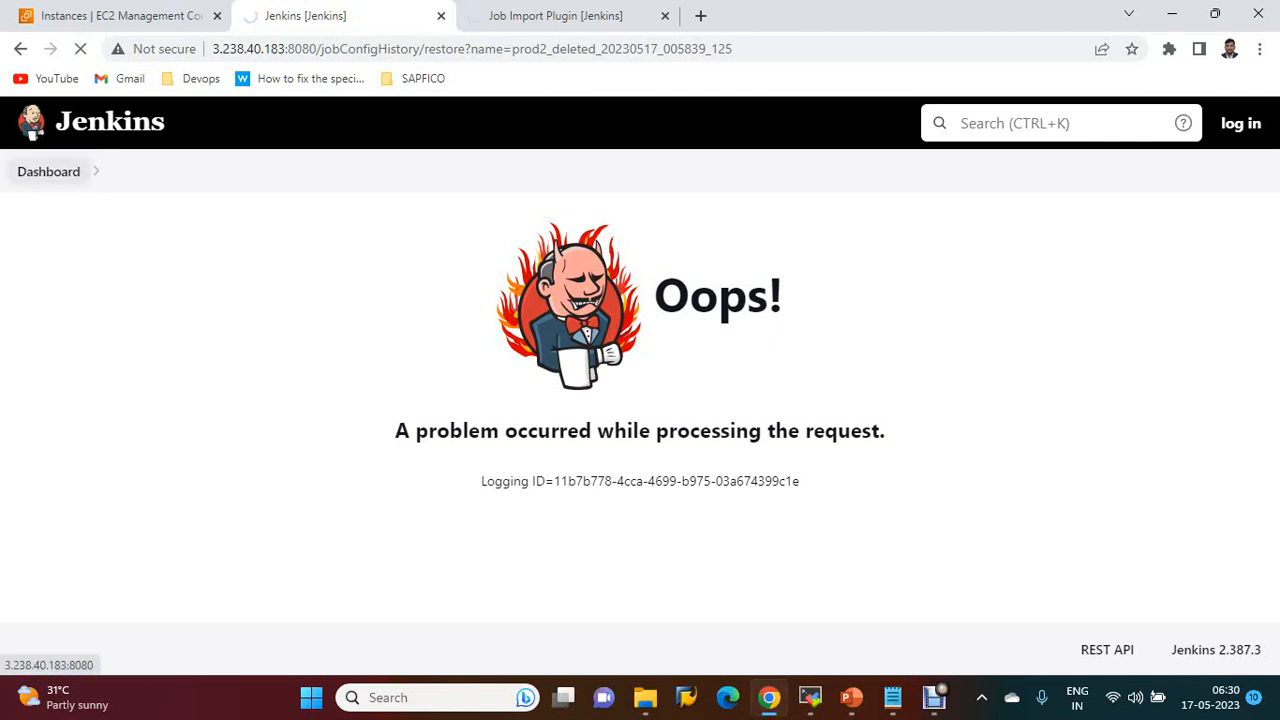
scroll(640, 400, down, 2)
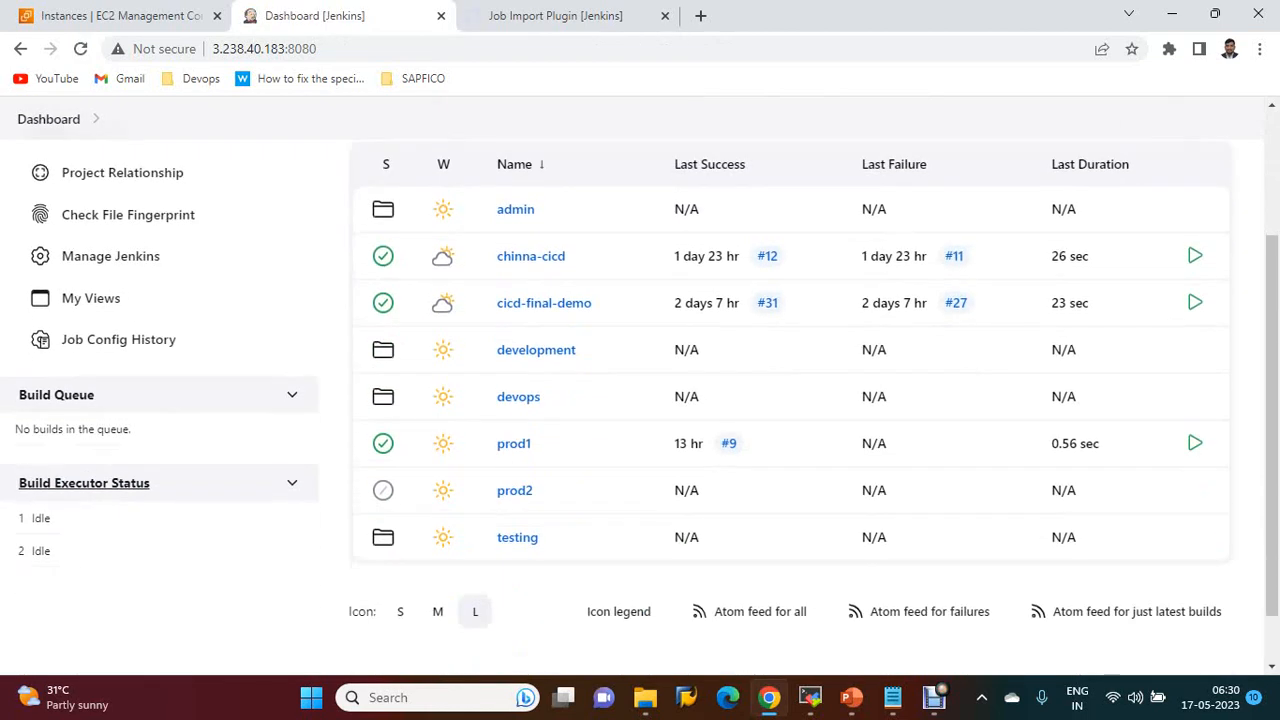
click(518, 490)
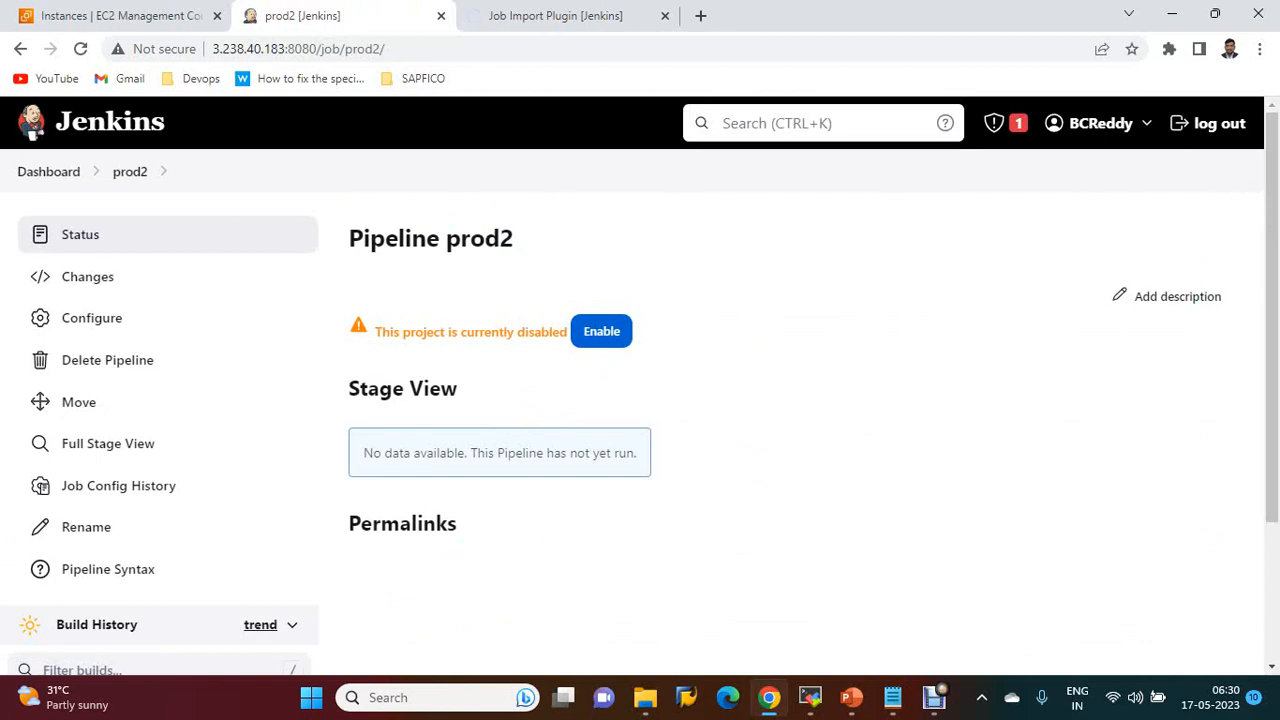
click(601, 331)
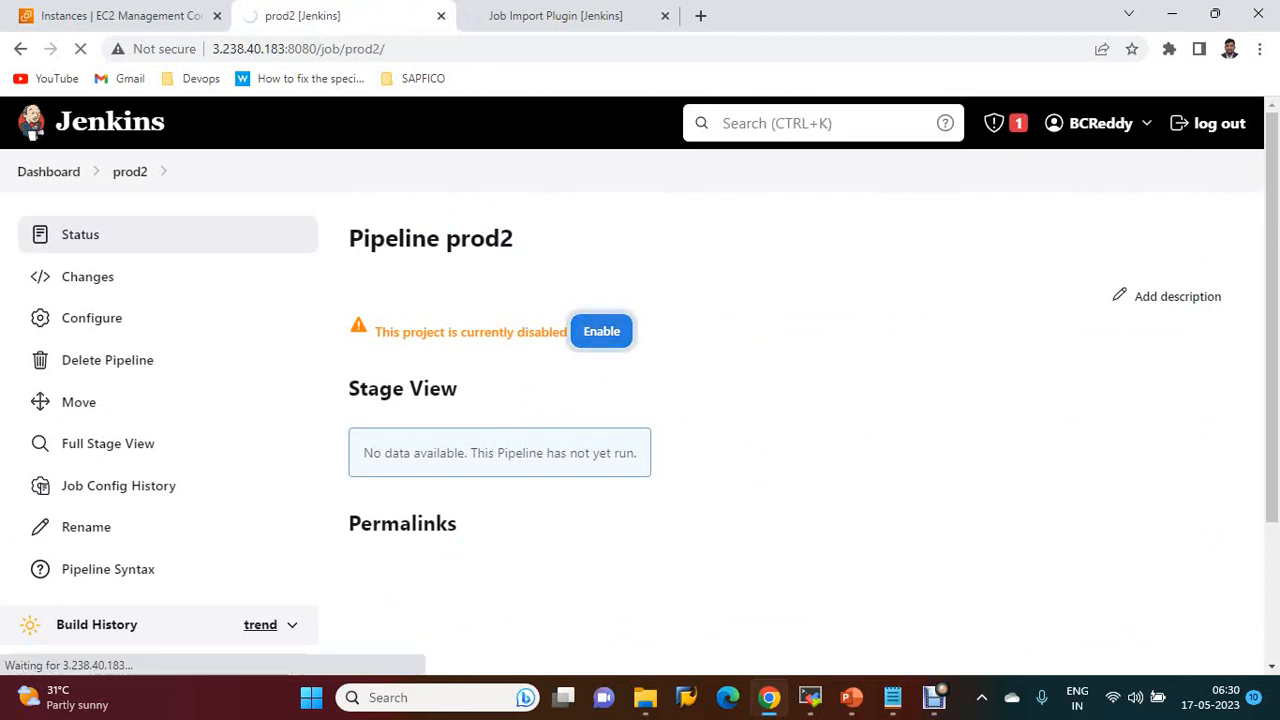
scroll(601, 345, down, 3)
scroll(601, 345, up, 3)
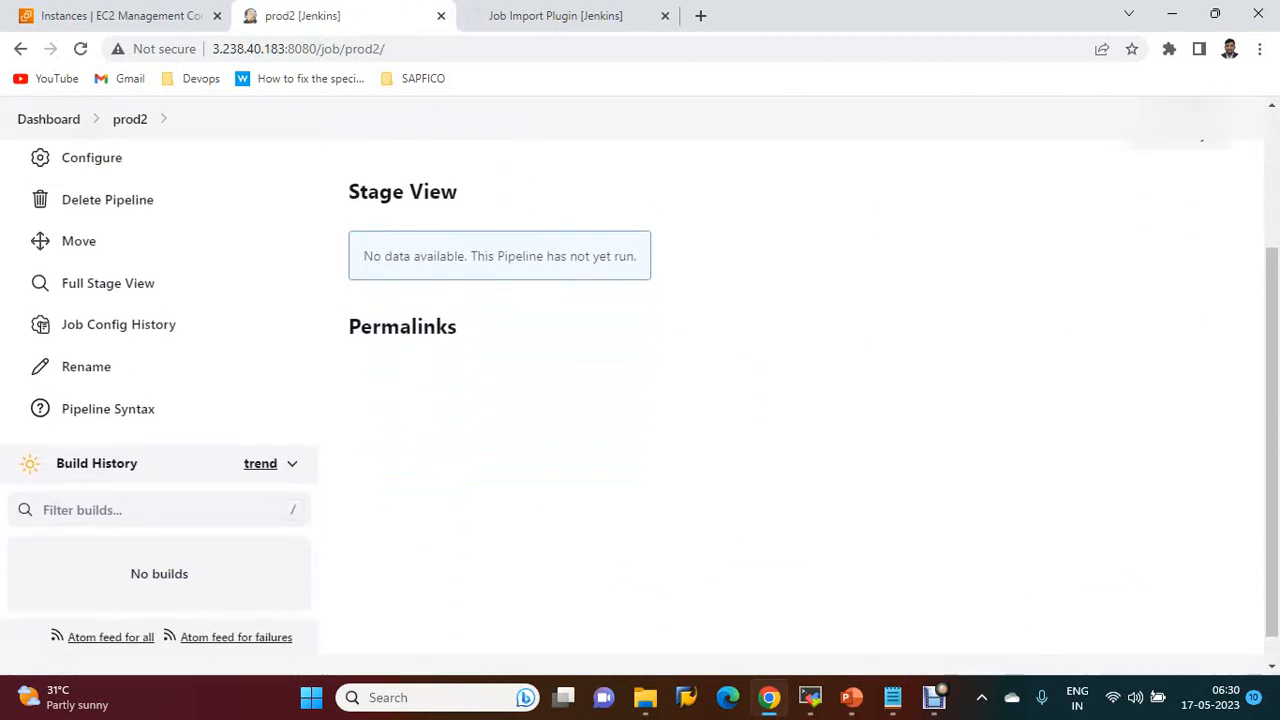
Step: Open the prod1 pipeline page from the dashboard
click(48, 171)
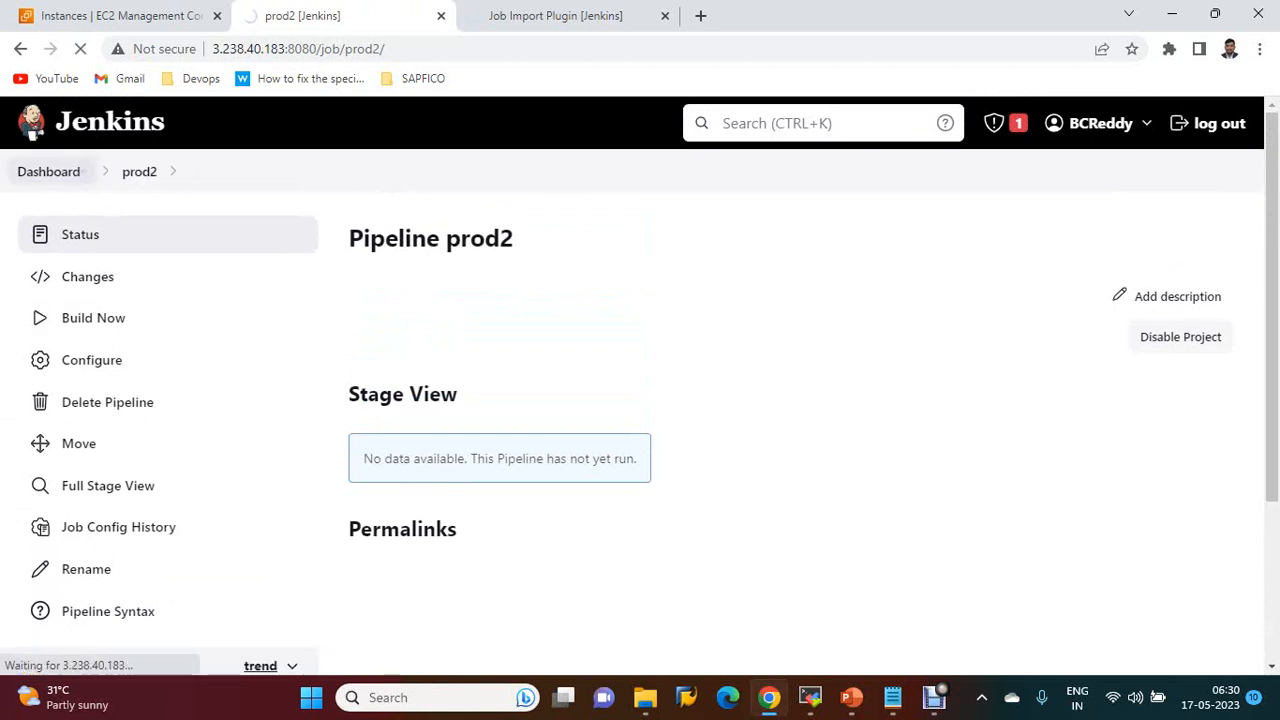
scroll(540, 580, down, 2)
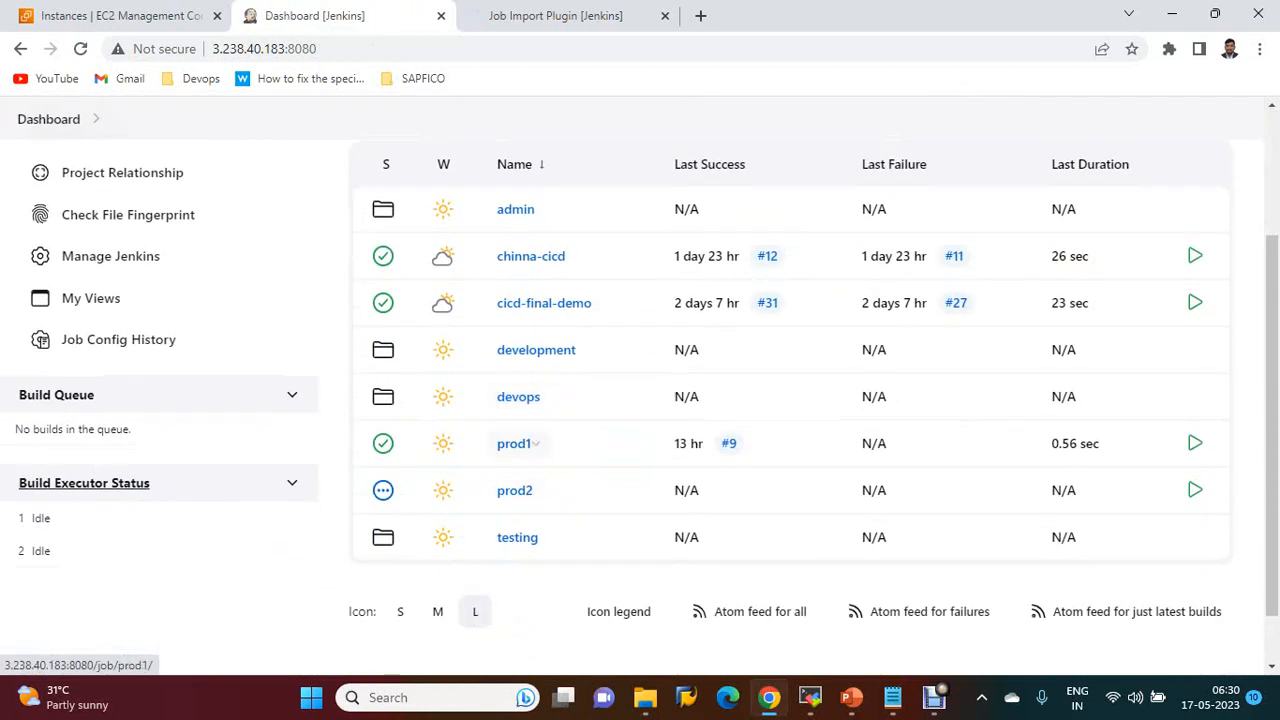
click(514, 443)
scroll(170, 266, down, 1)
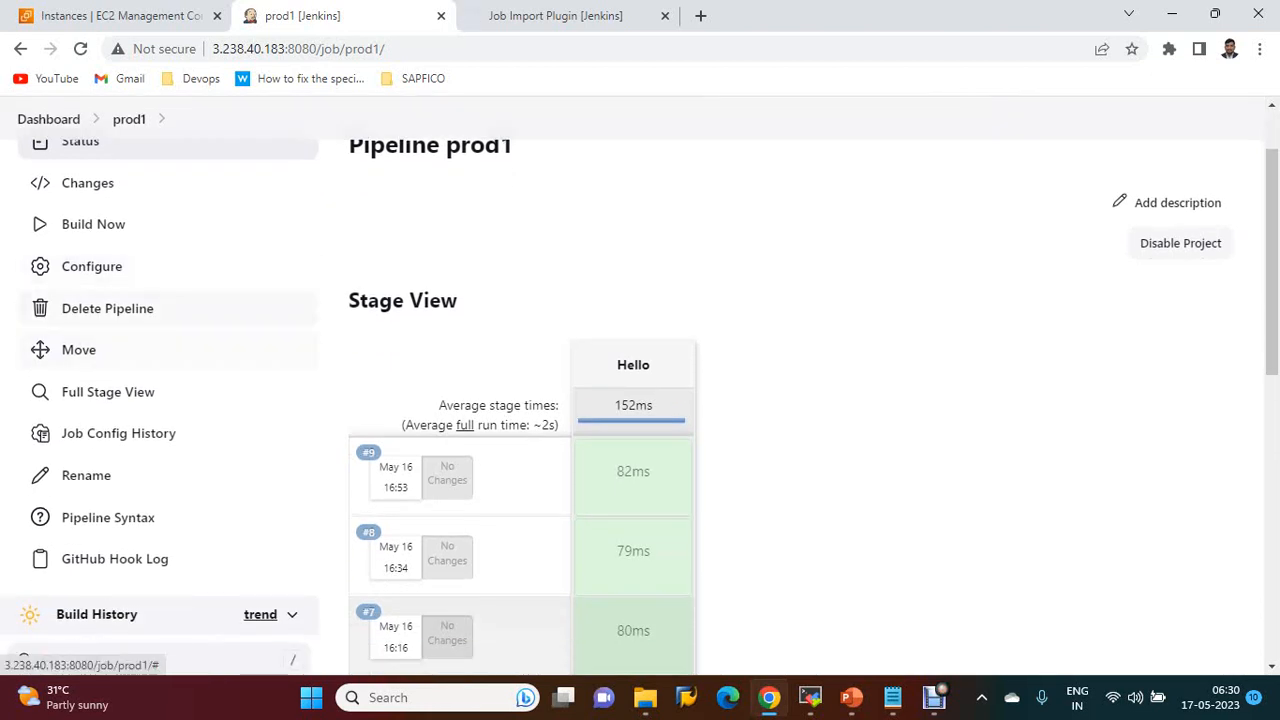
Step: In prod1's configuration, enable Discard old builds with max 5 builds kept
click(91, 266)
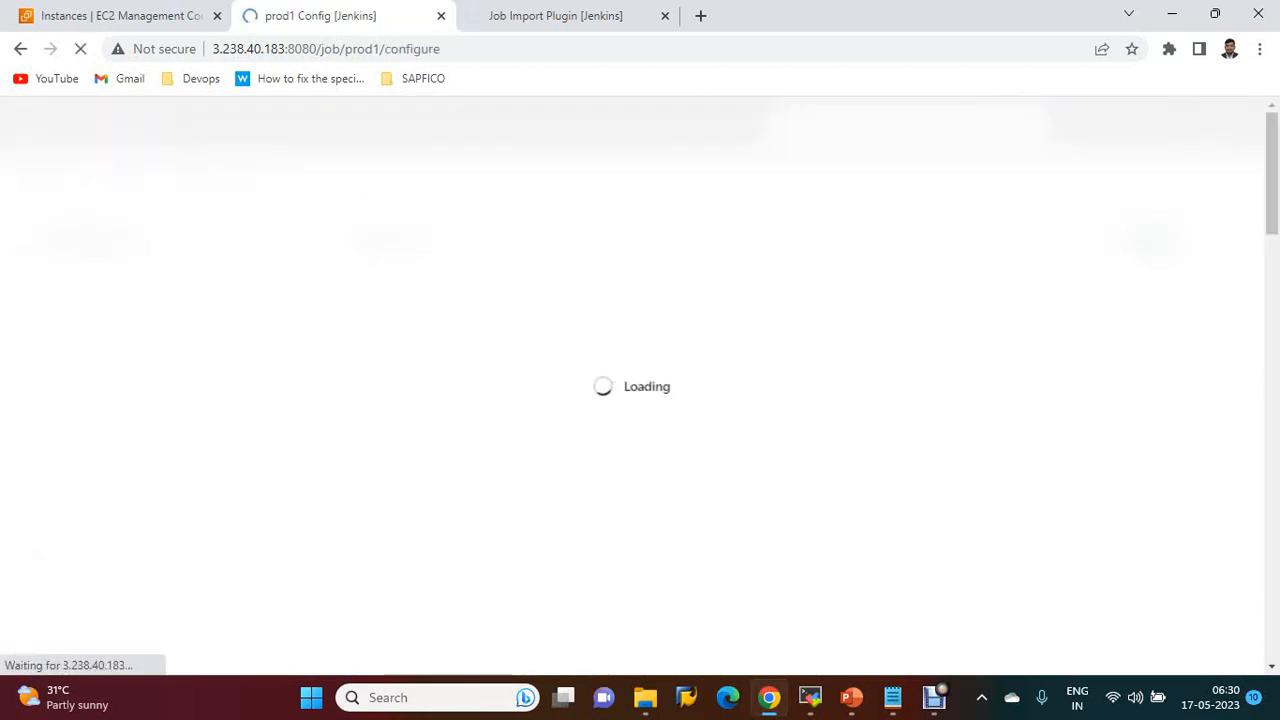
scroll(760, 380, down, 4)
scroll(760, 400, up, 1)
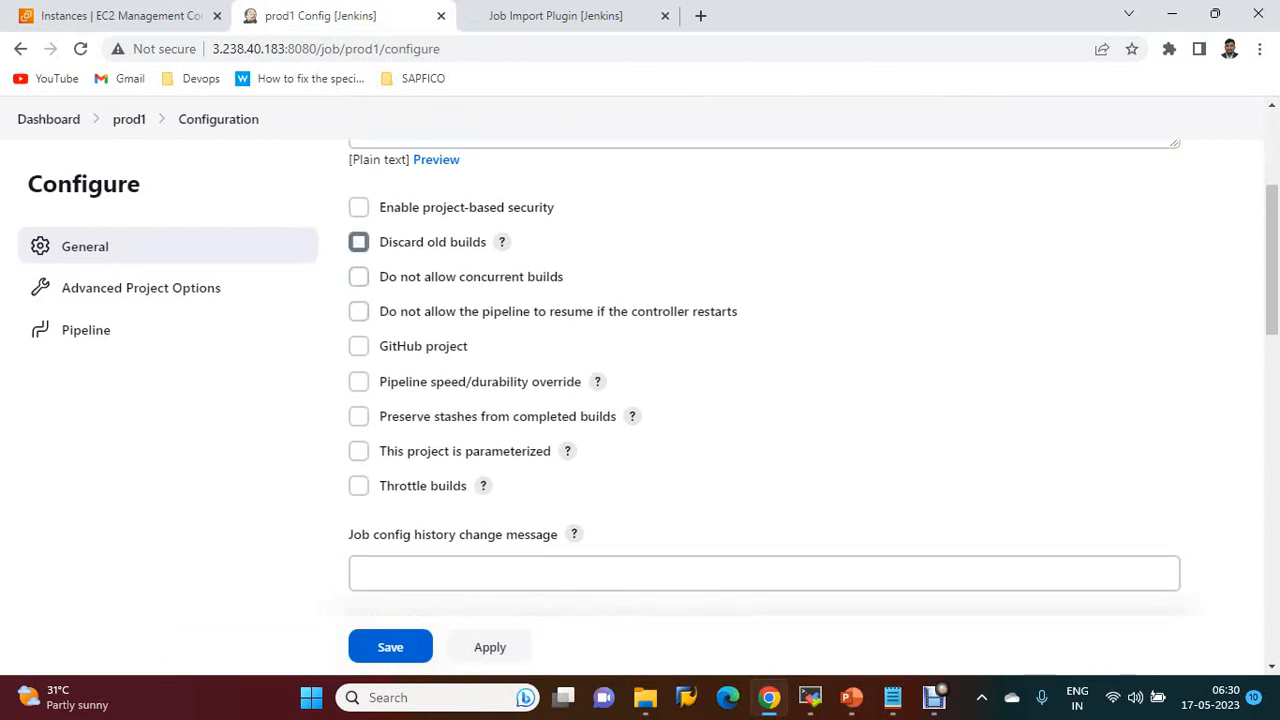
click(358, 242)
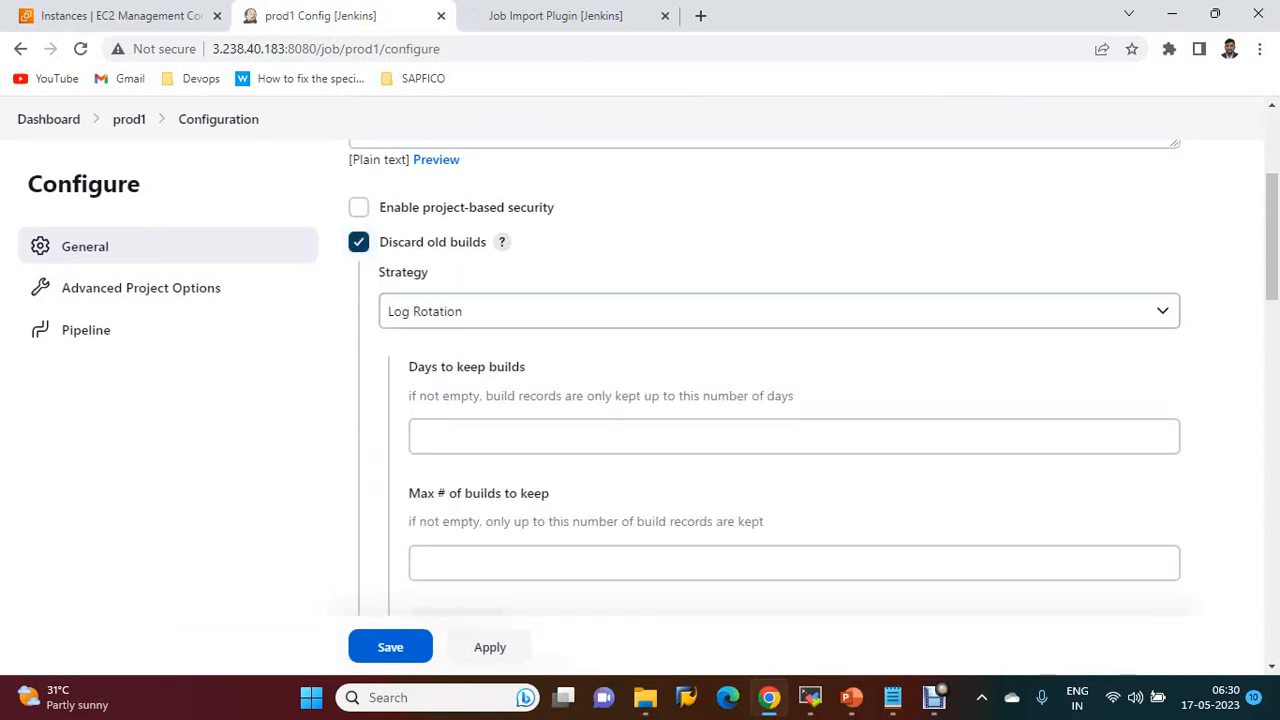
scroll(760, 400, down, 1)
click(600, 469)
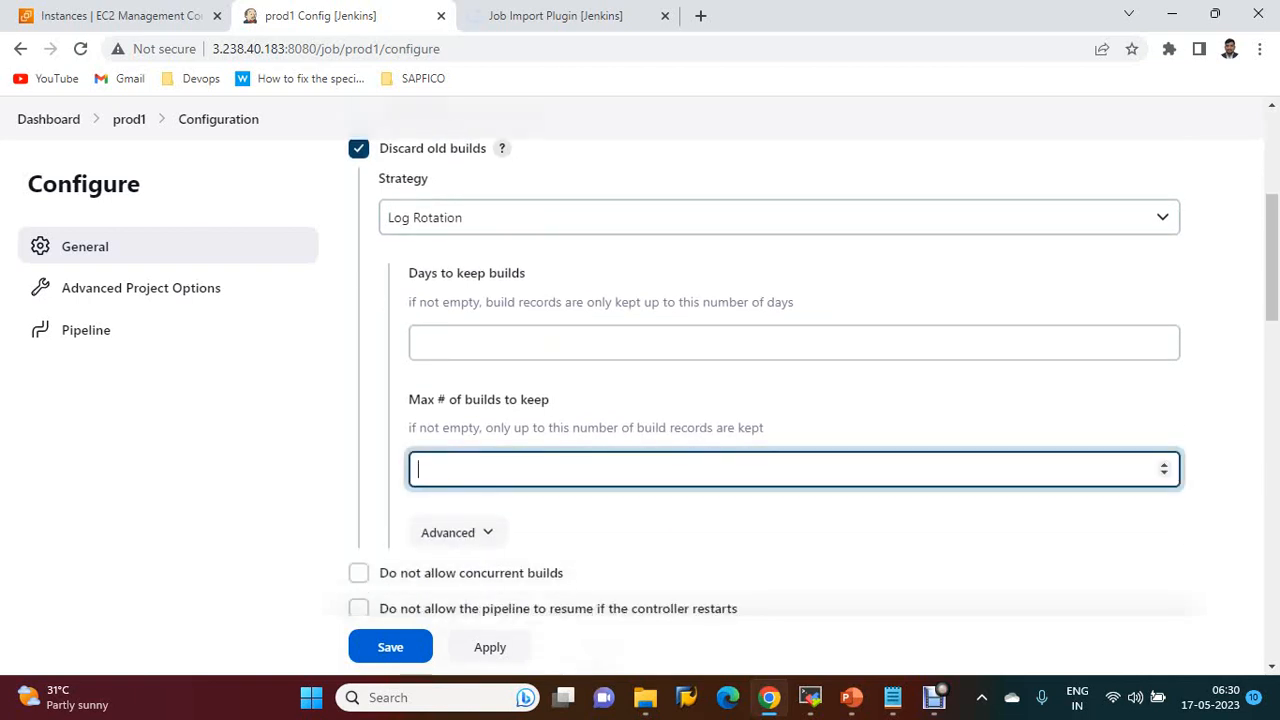
text(5)
Step: Replace the remote-trigger authentication token with a new value and save the configuration
scroll(760, 400, down, 6)
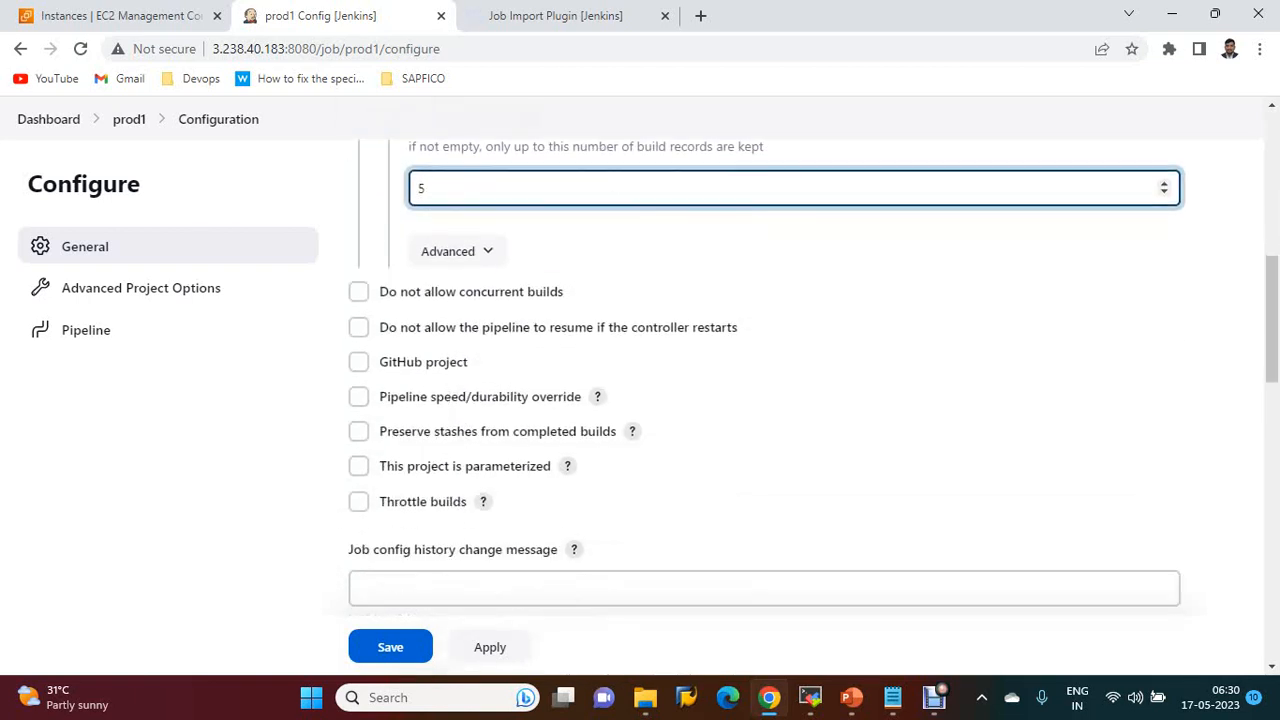
scroll(760, 400, down, 1)
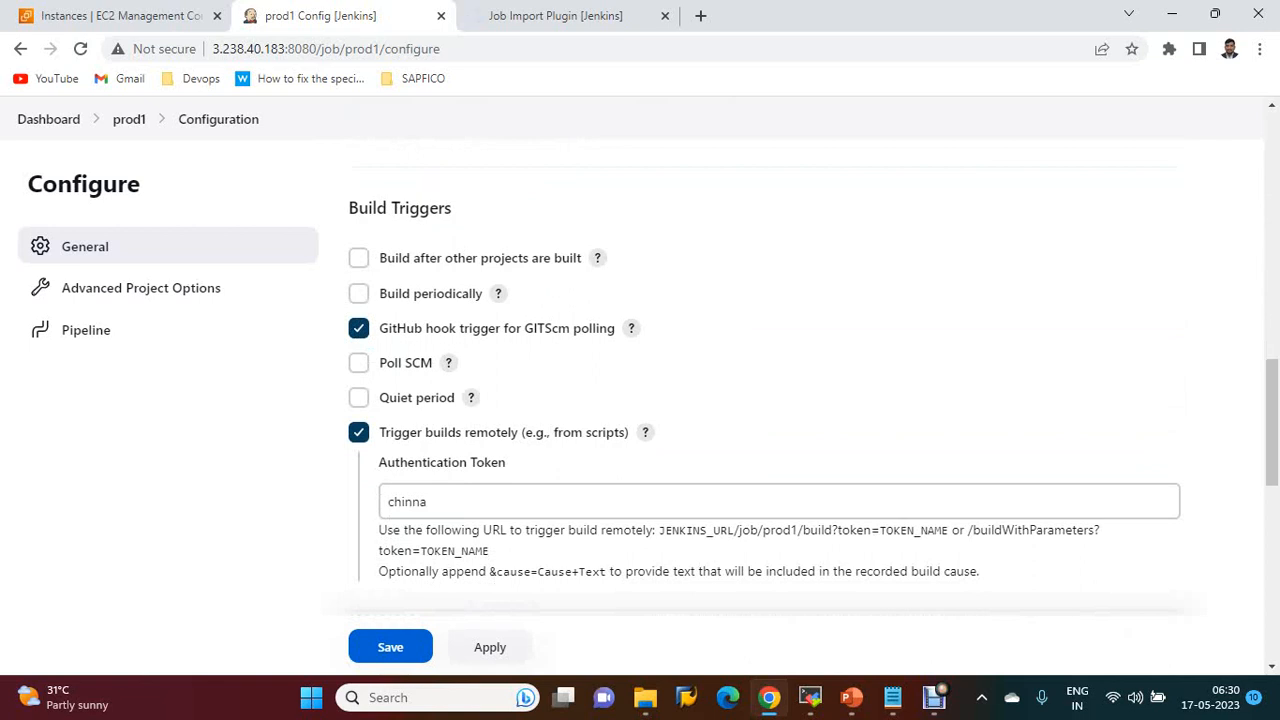
scroll(760, 400, down, 2)
double_click(407, 314)
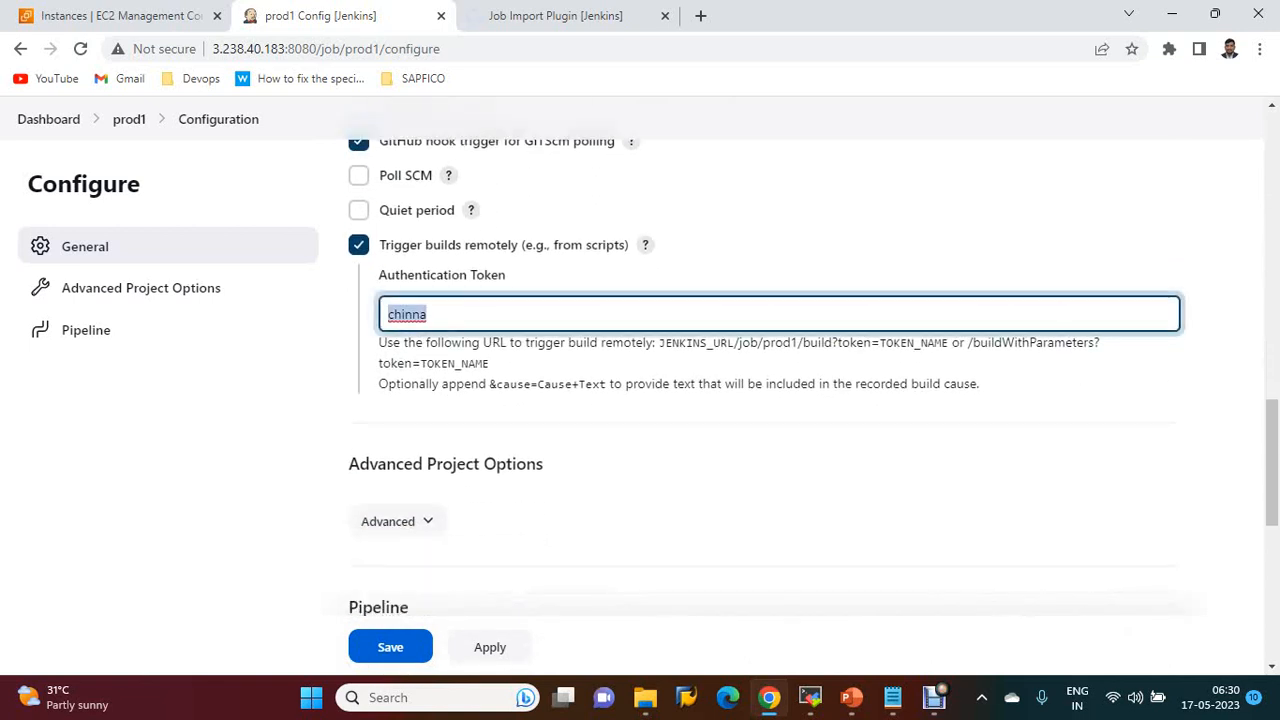
click(390, 647)
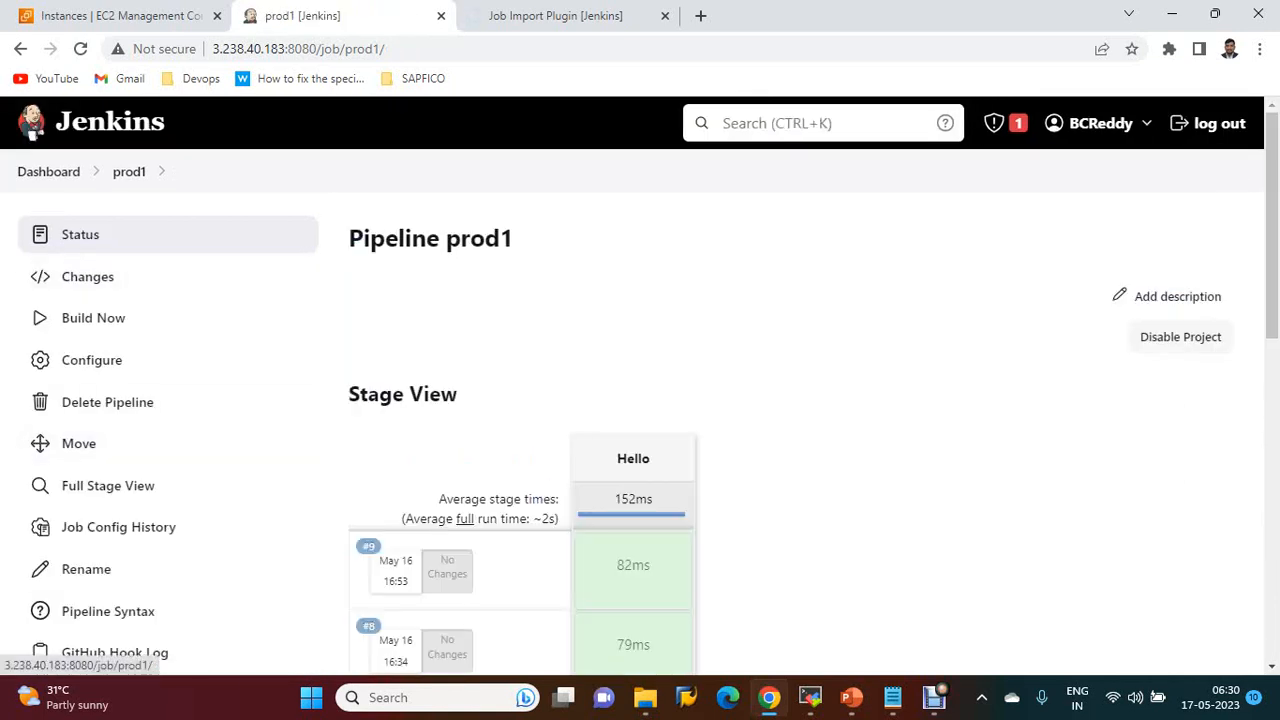
click(48, 171)
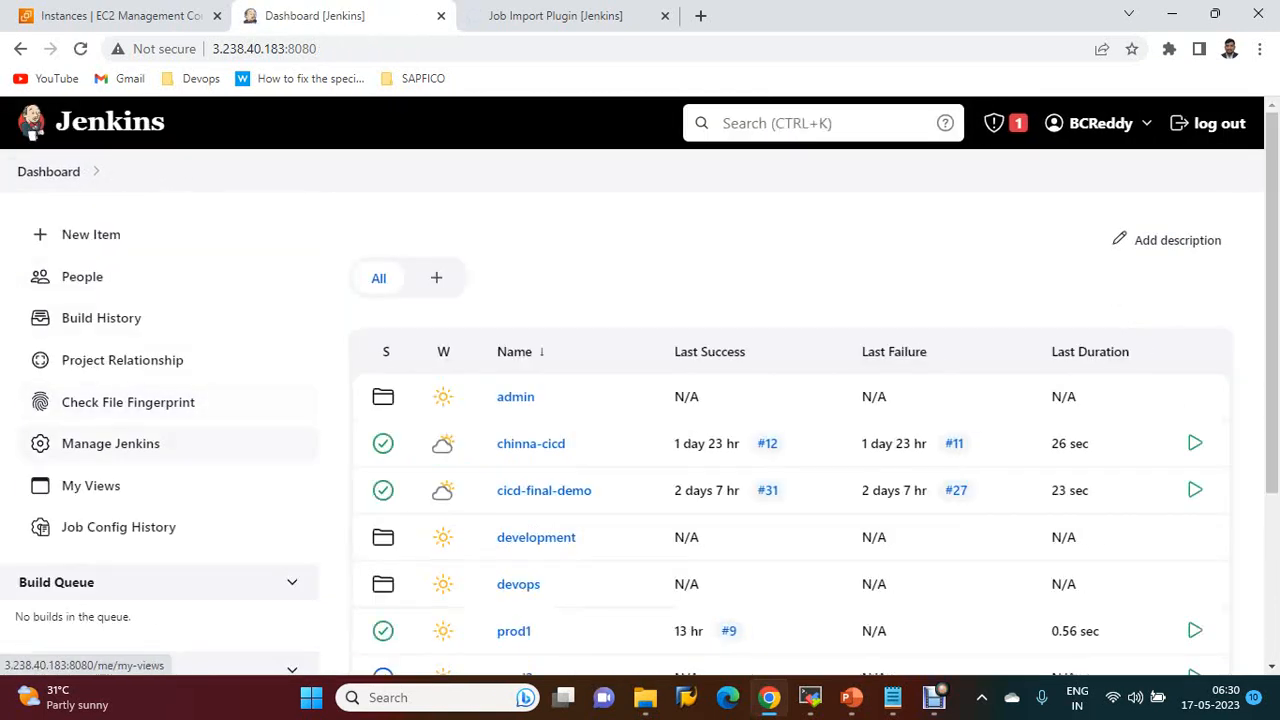
Step: Browse Job Config History filtered by job configs, system configs and created jobs, then return to the dashboard
click(118, 527)
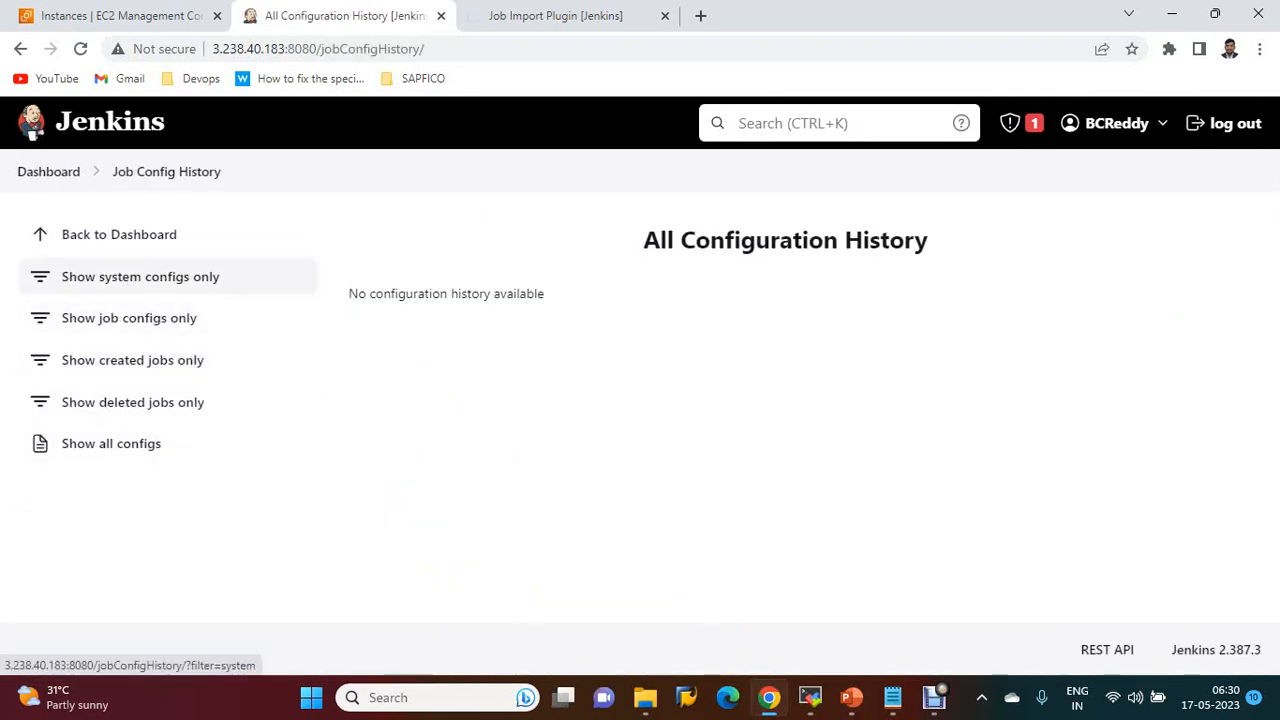
click(129, 317)
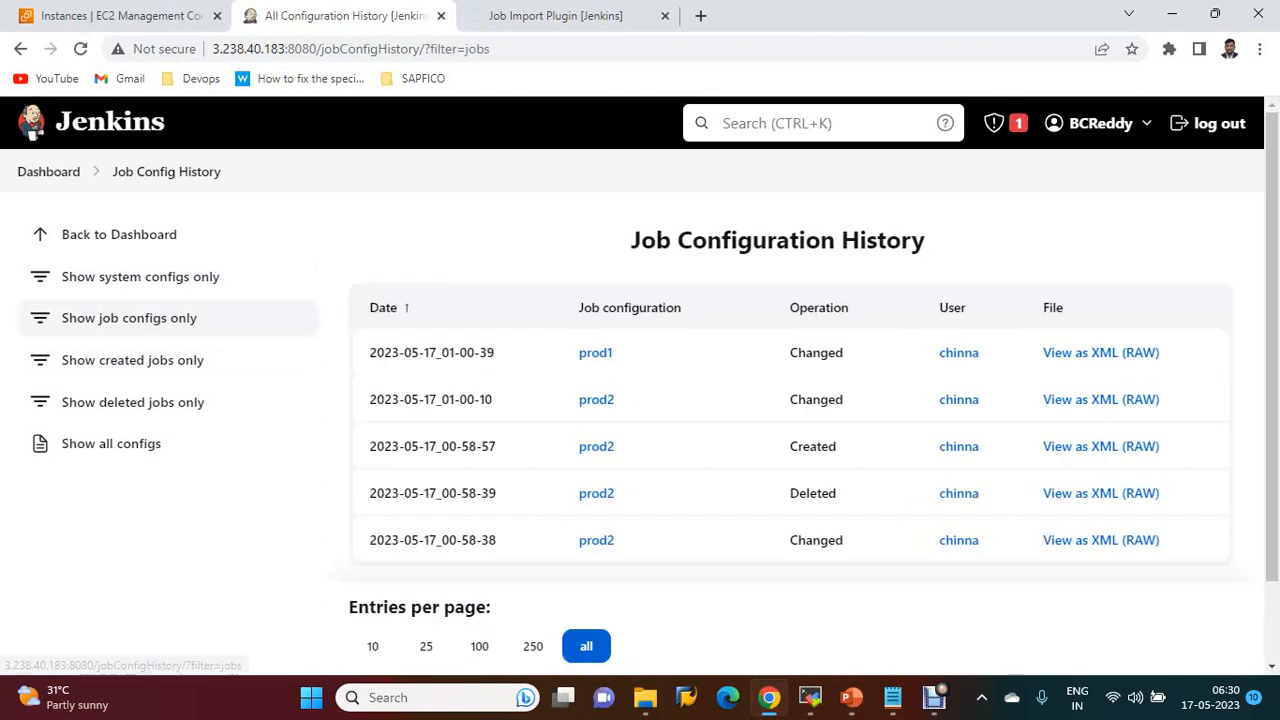
click(140, 276)
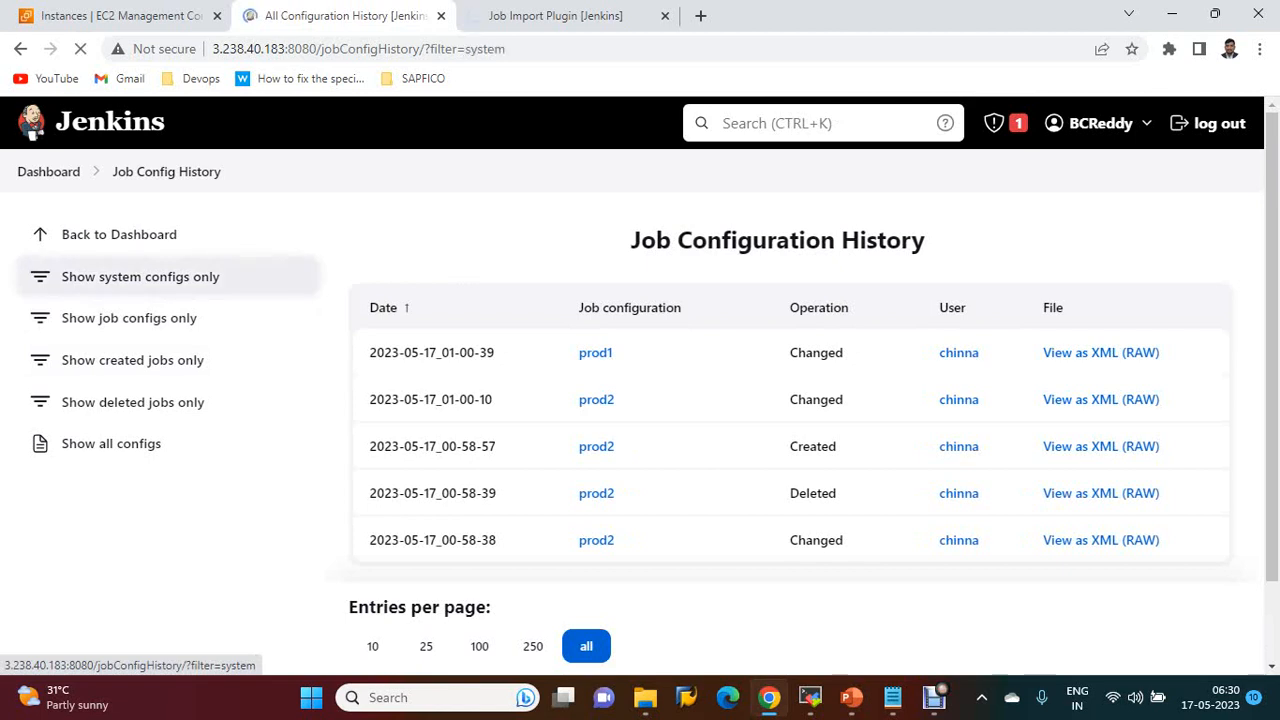
click(132, 360)
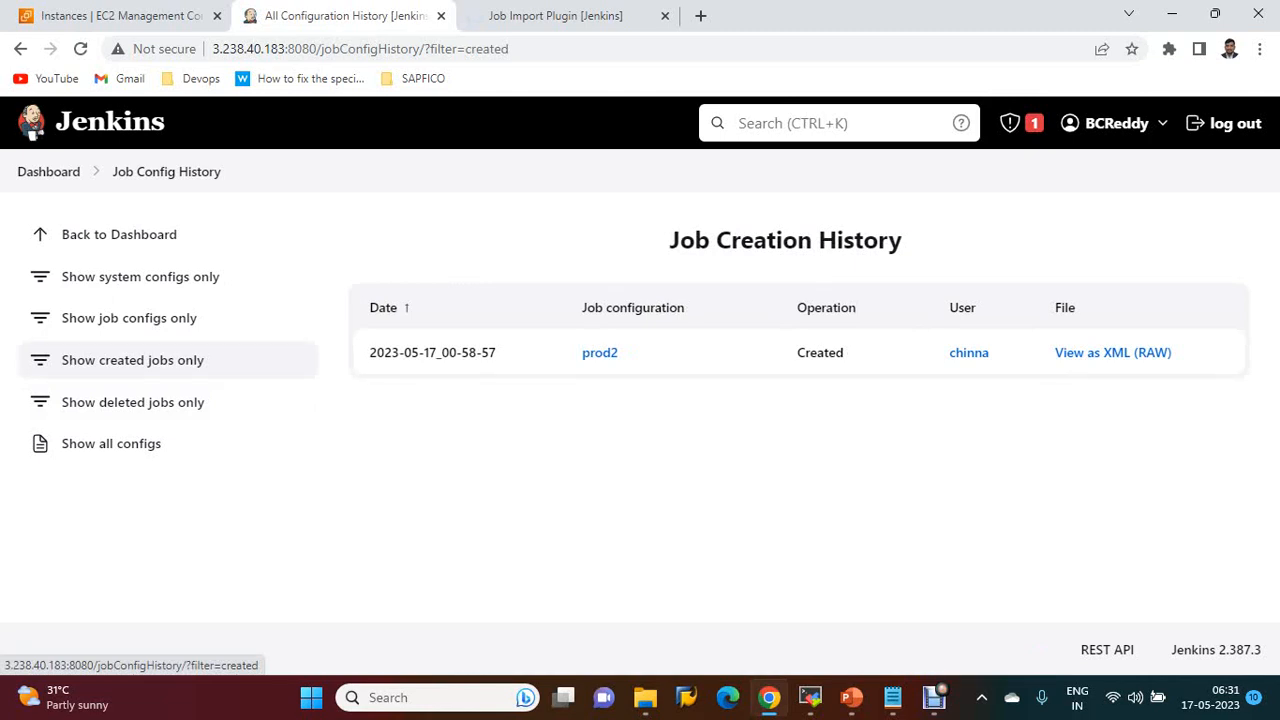
click(132, 360)
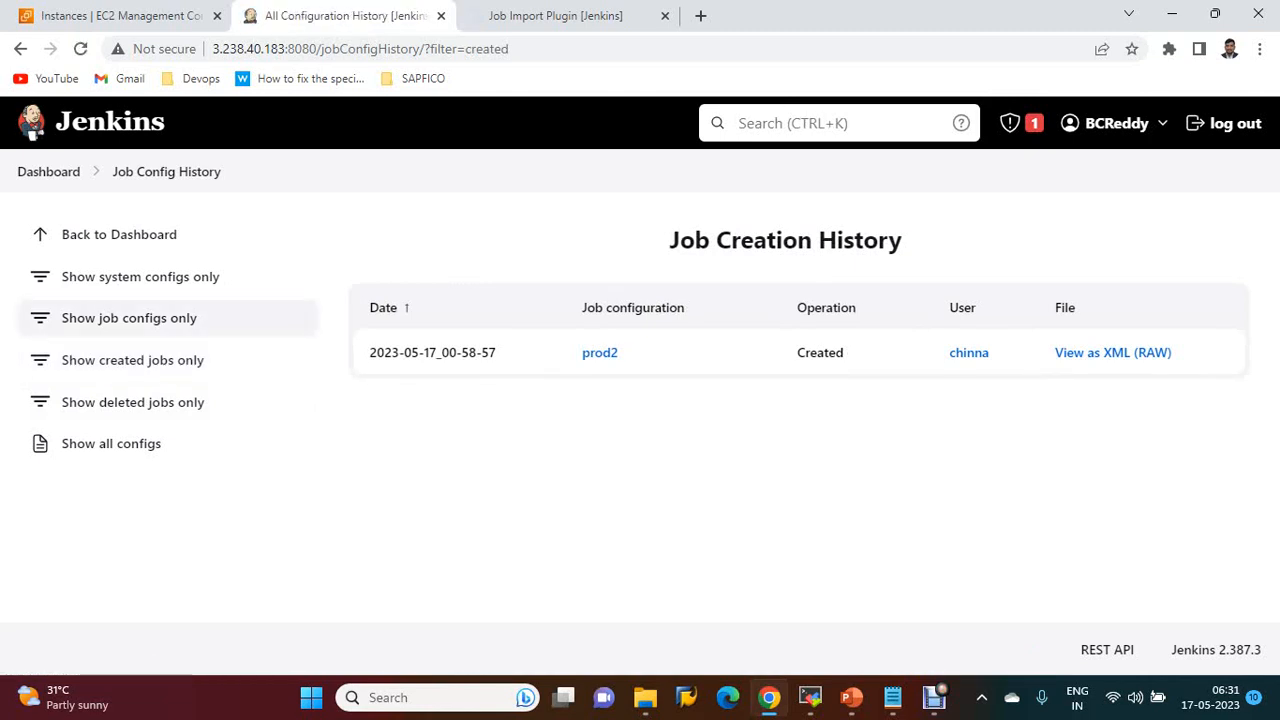
click(129, 318)
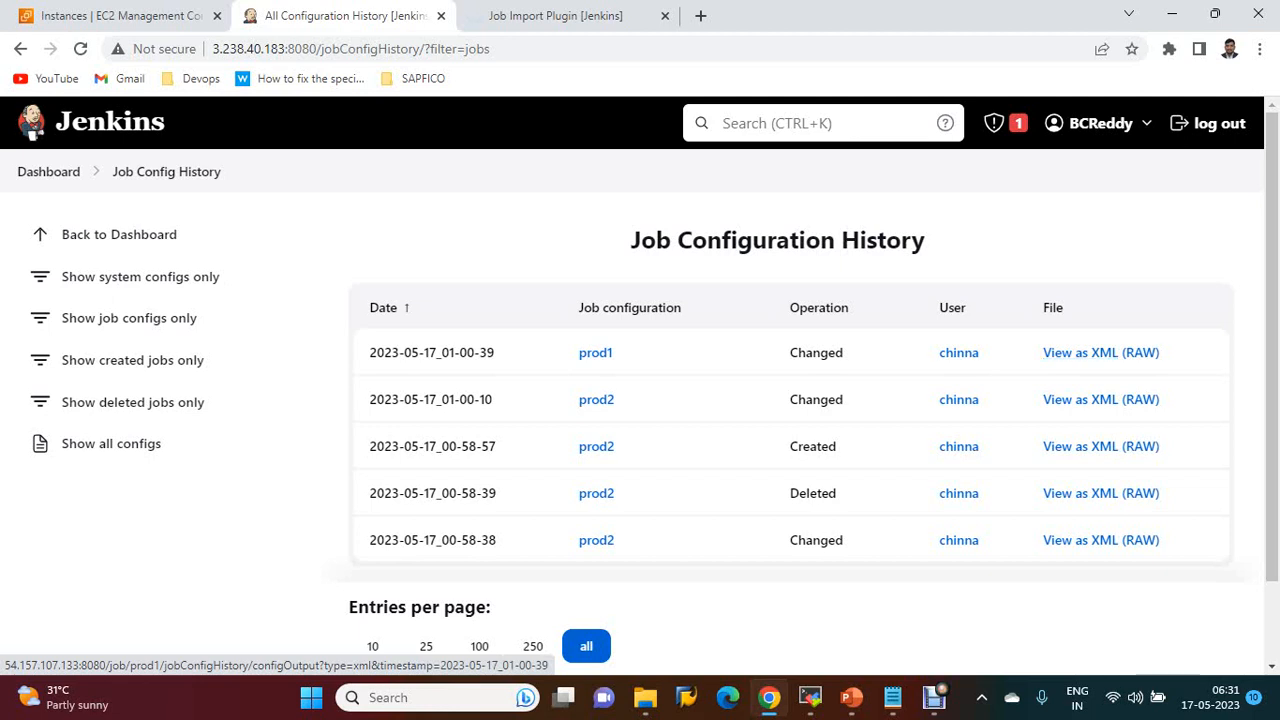
scroll(640, 400, down, 2)
scroll(640, 400, up, 2)
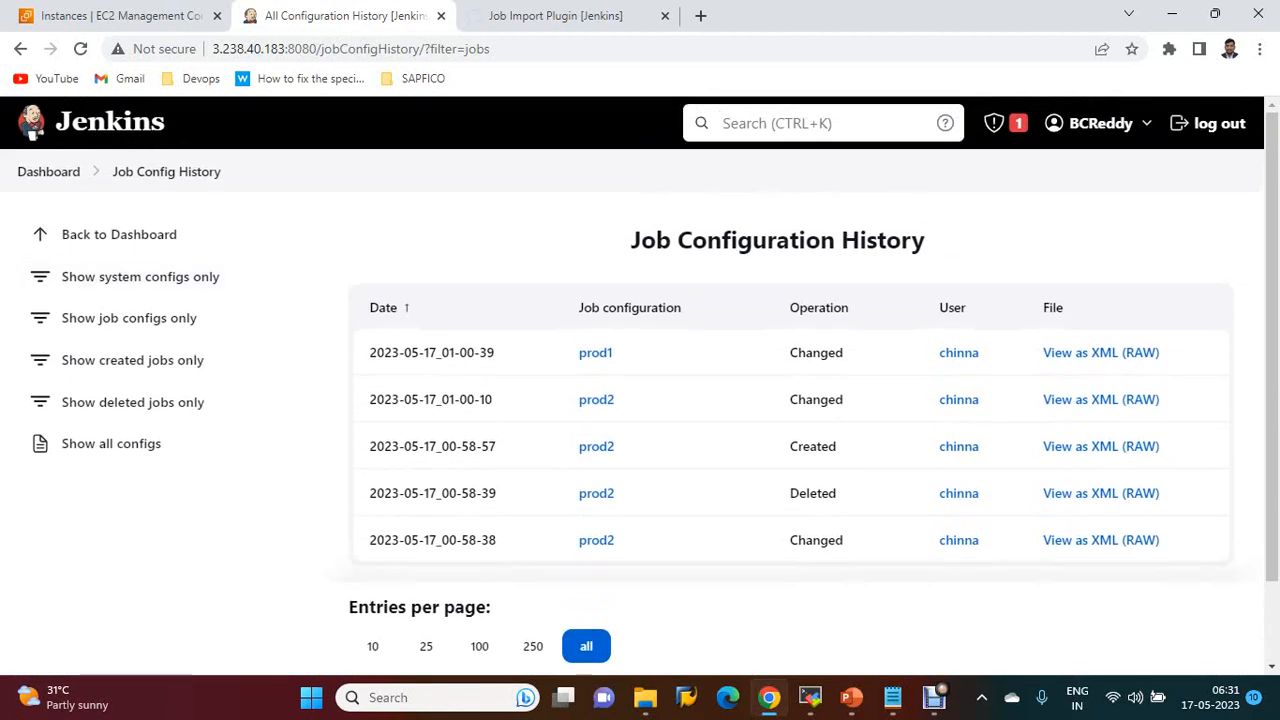
click(48, 172)
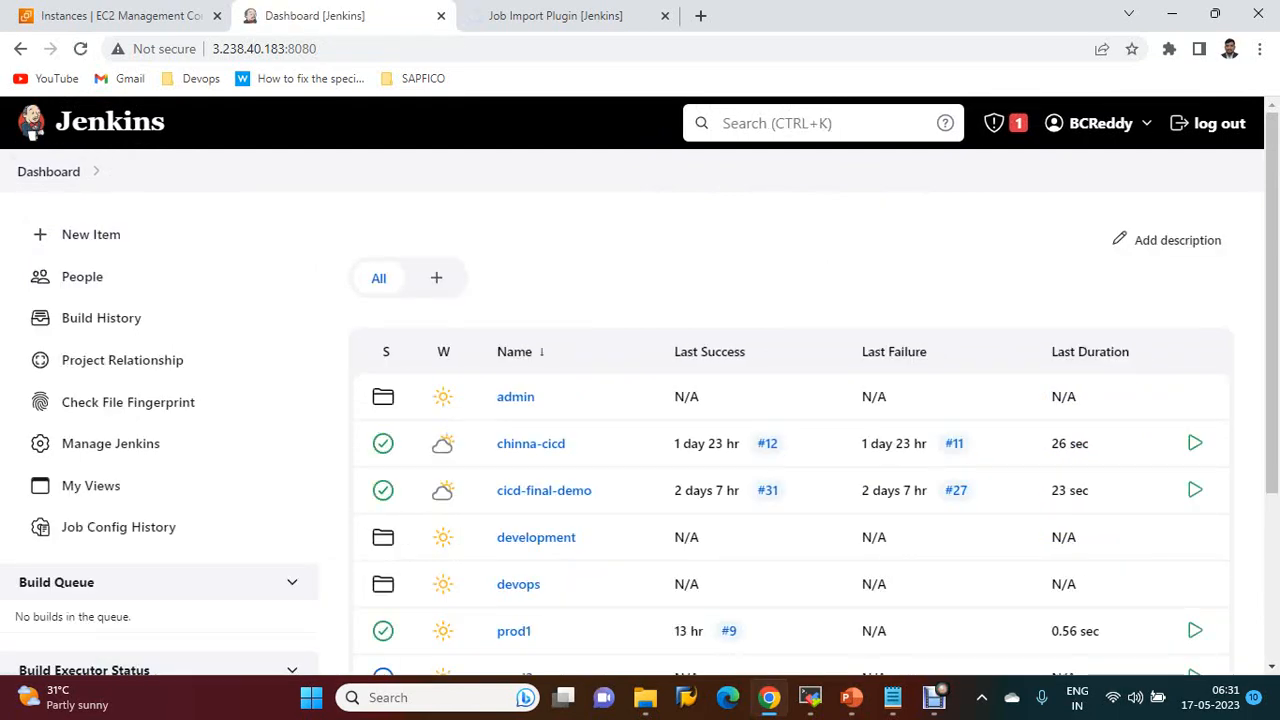
click(851, 697)
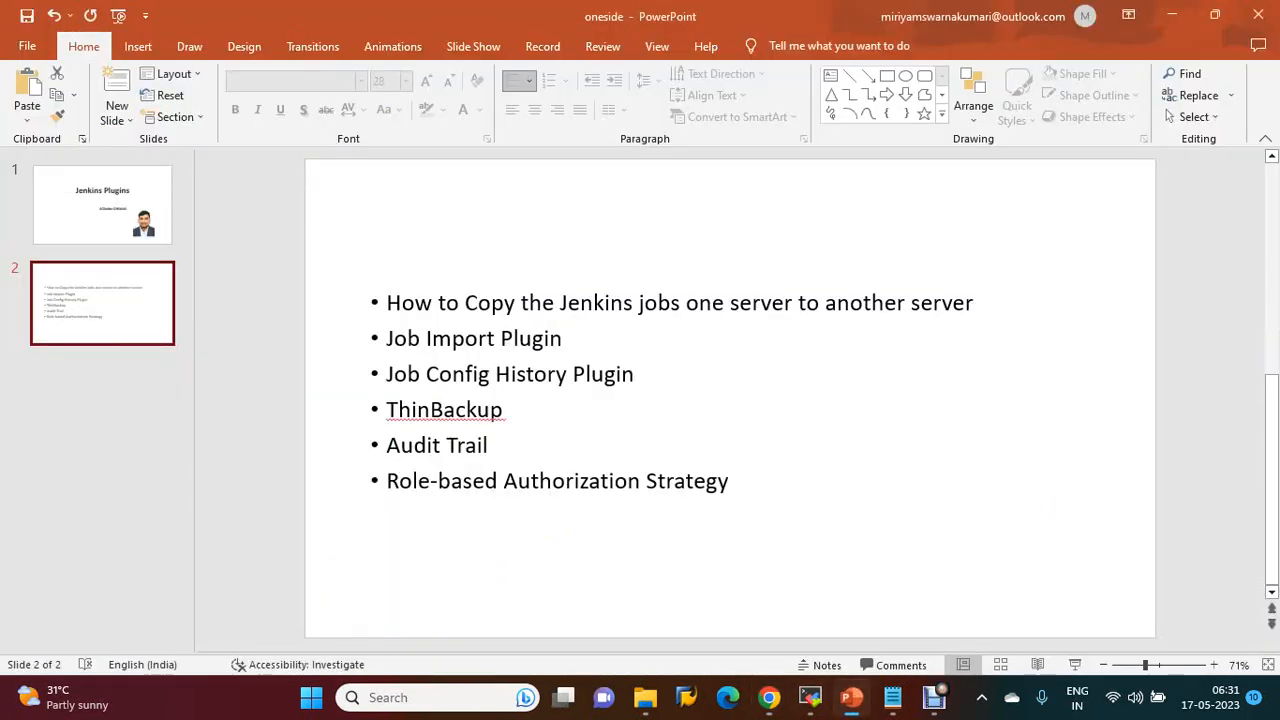
mouse_move(769, 697)
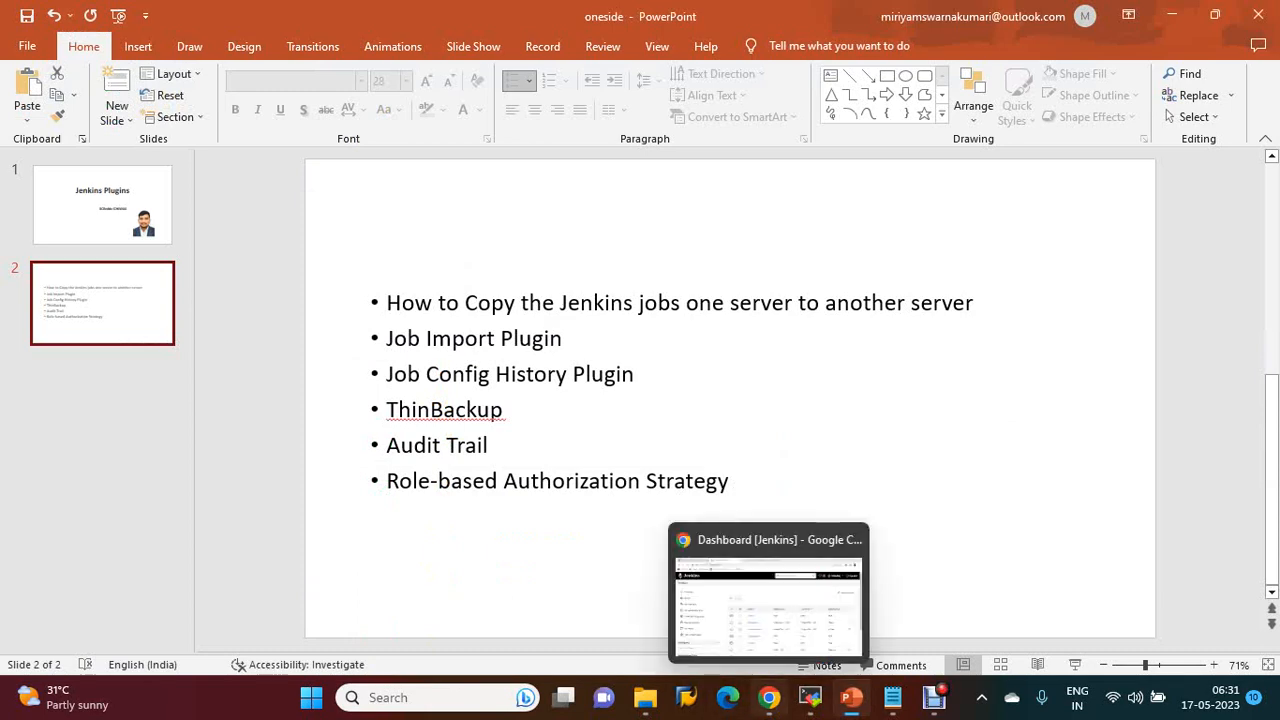
click(768, 590)
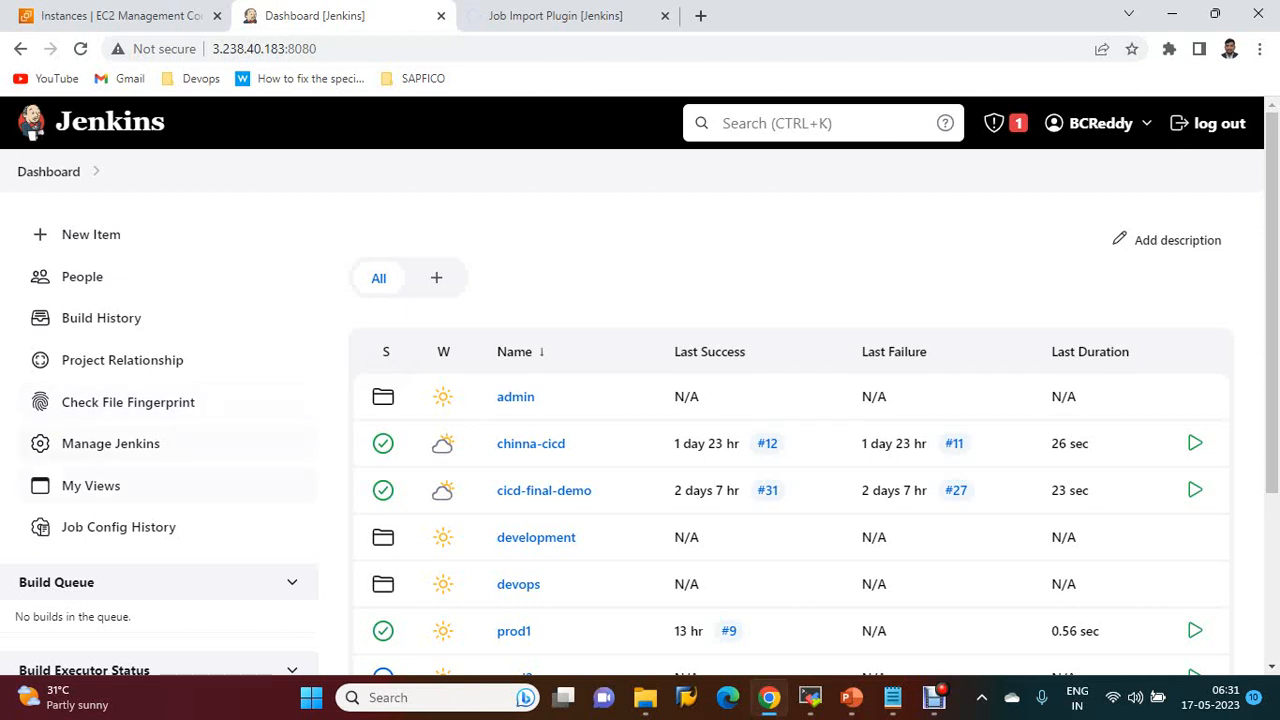
Step: In the plugin manager, search available and installed plugins for 'thin'
click(110, 443)
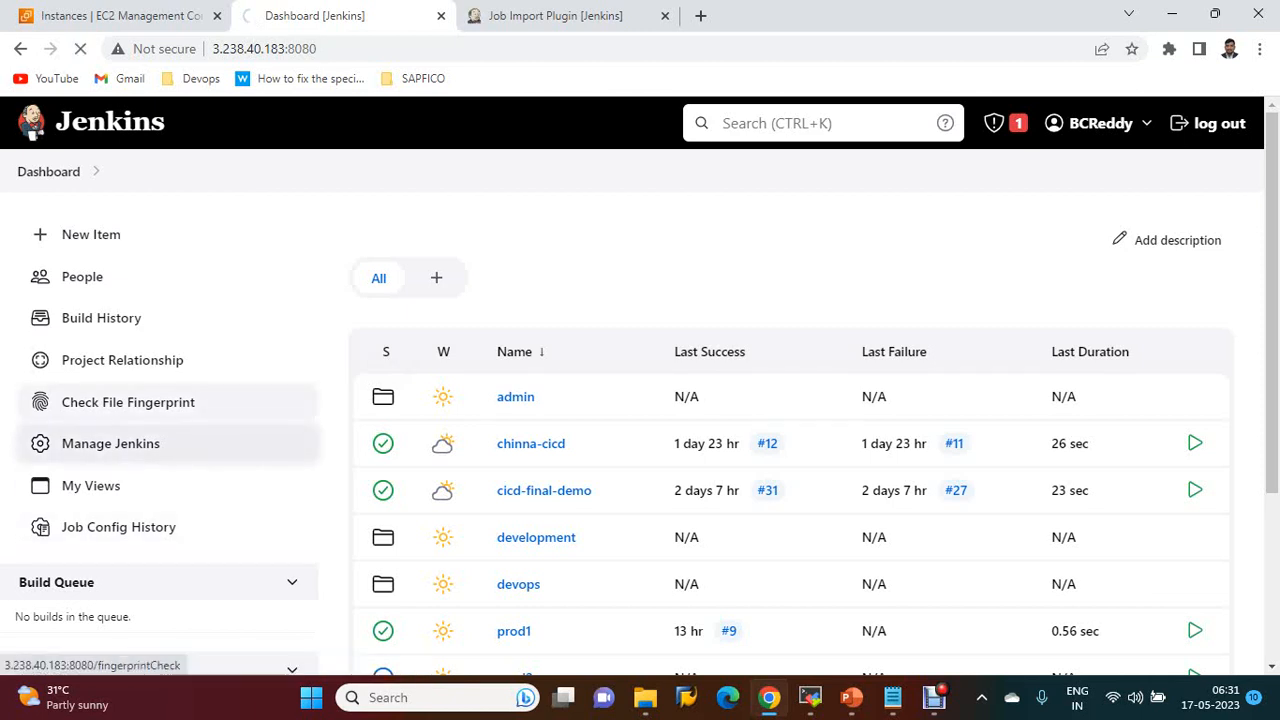
click(1068, 464)
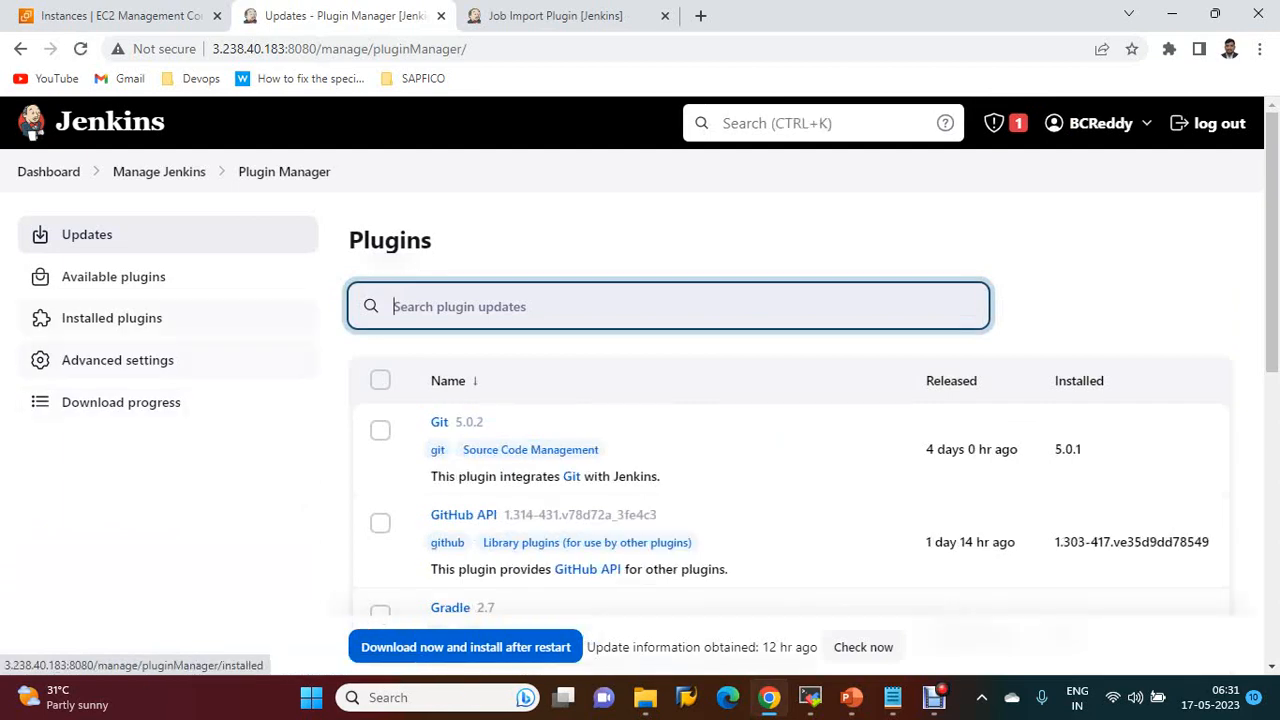
click(113, 276)
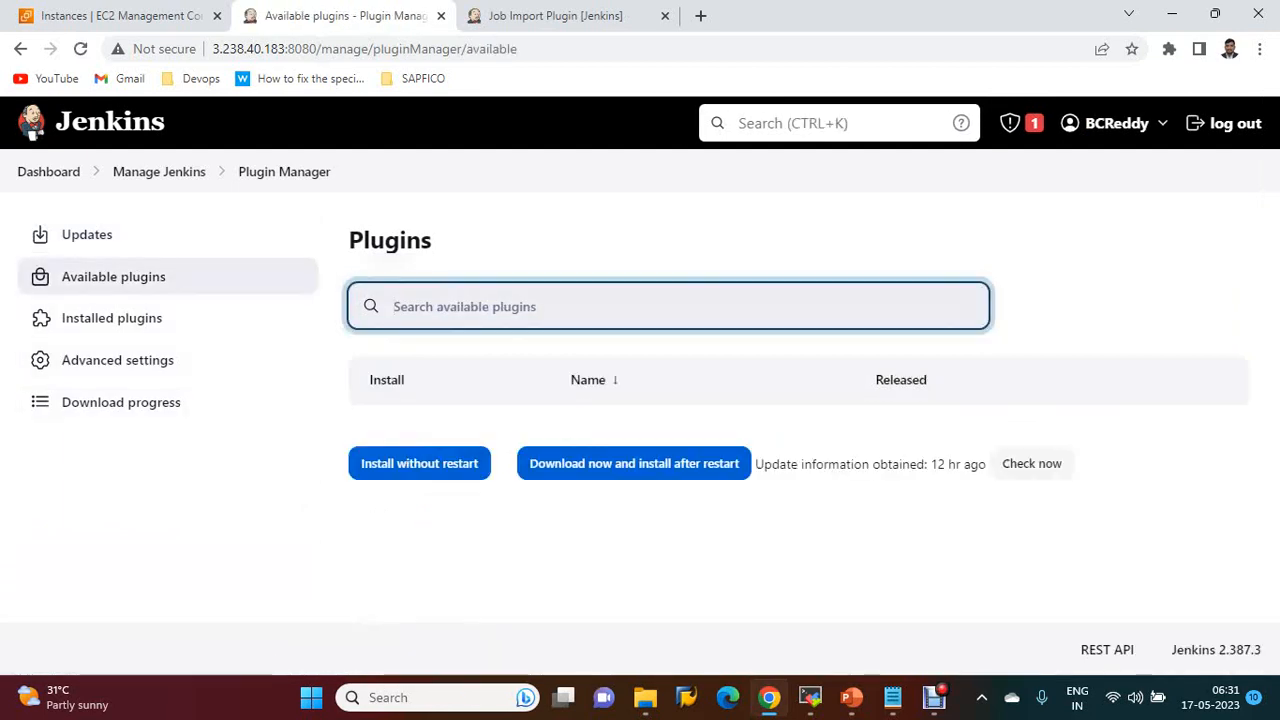
text(t)
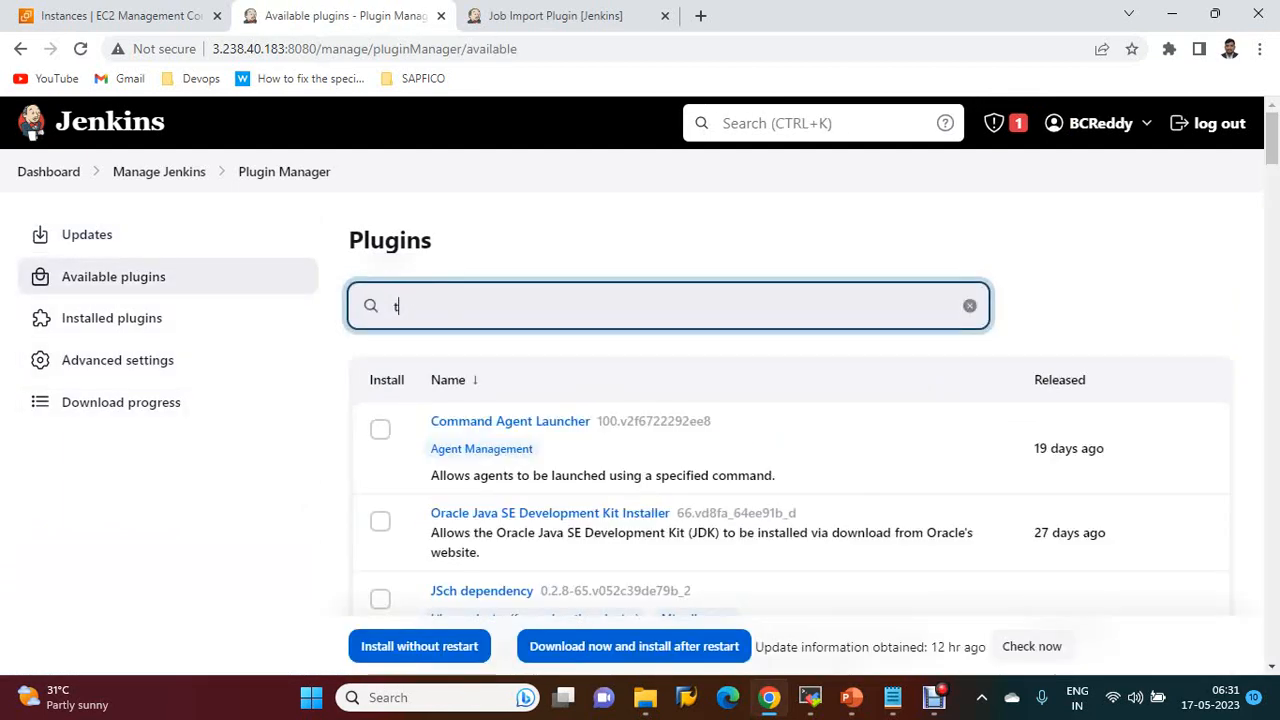
text(hin)
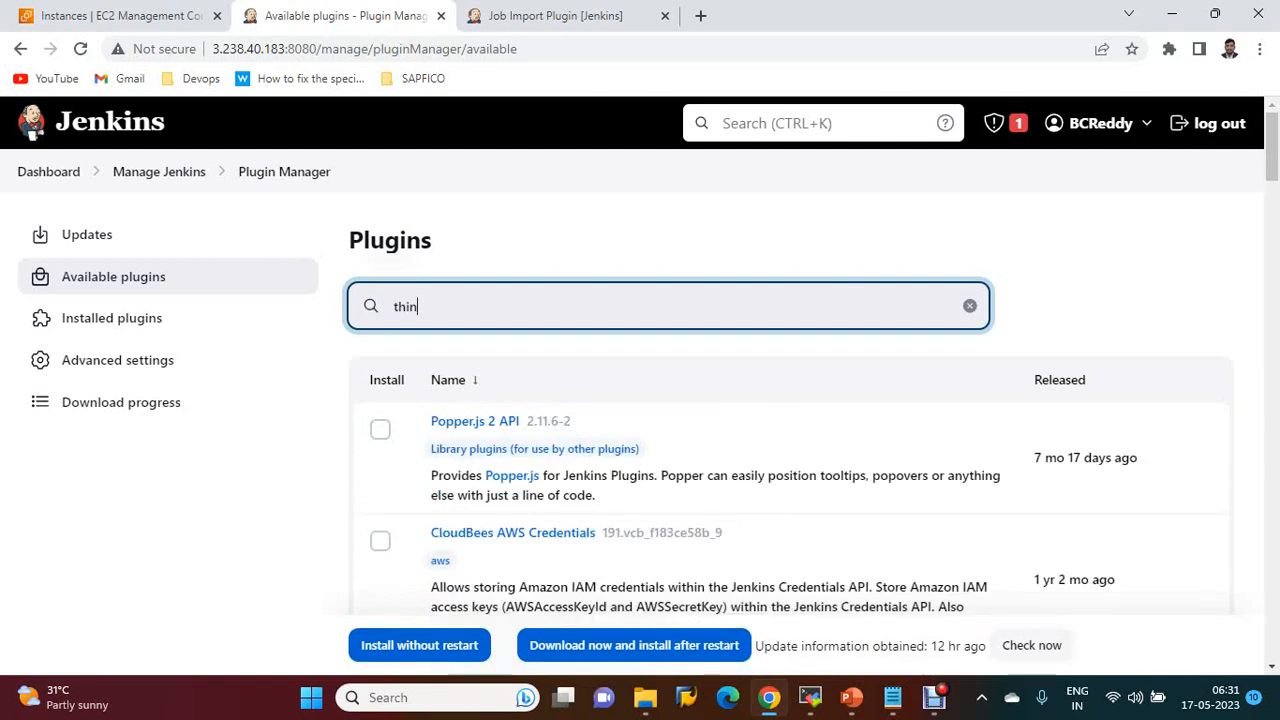
click(111, 318)
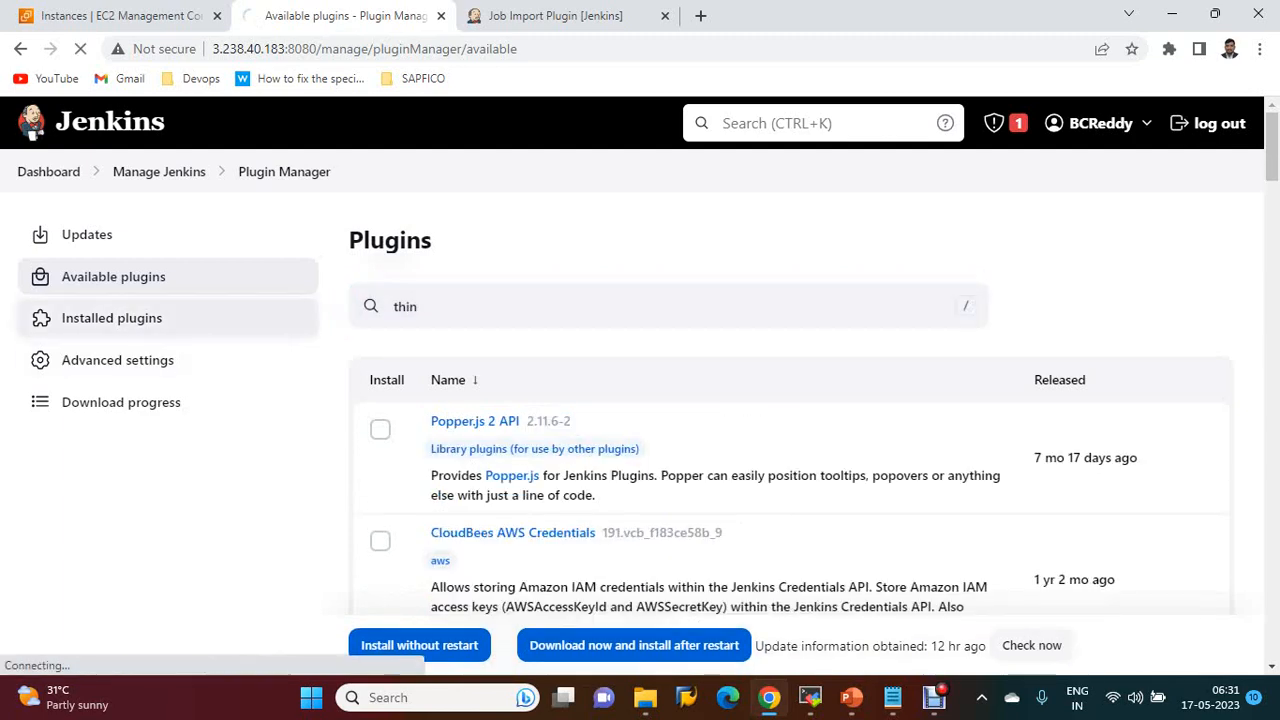
text(thin)
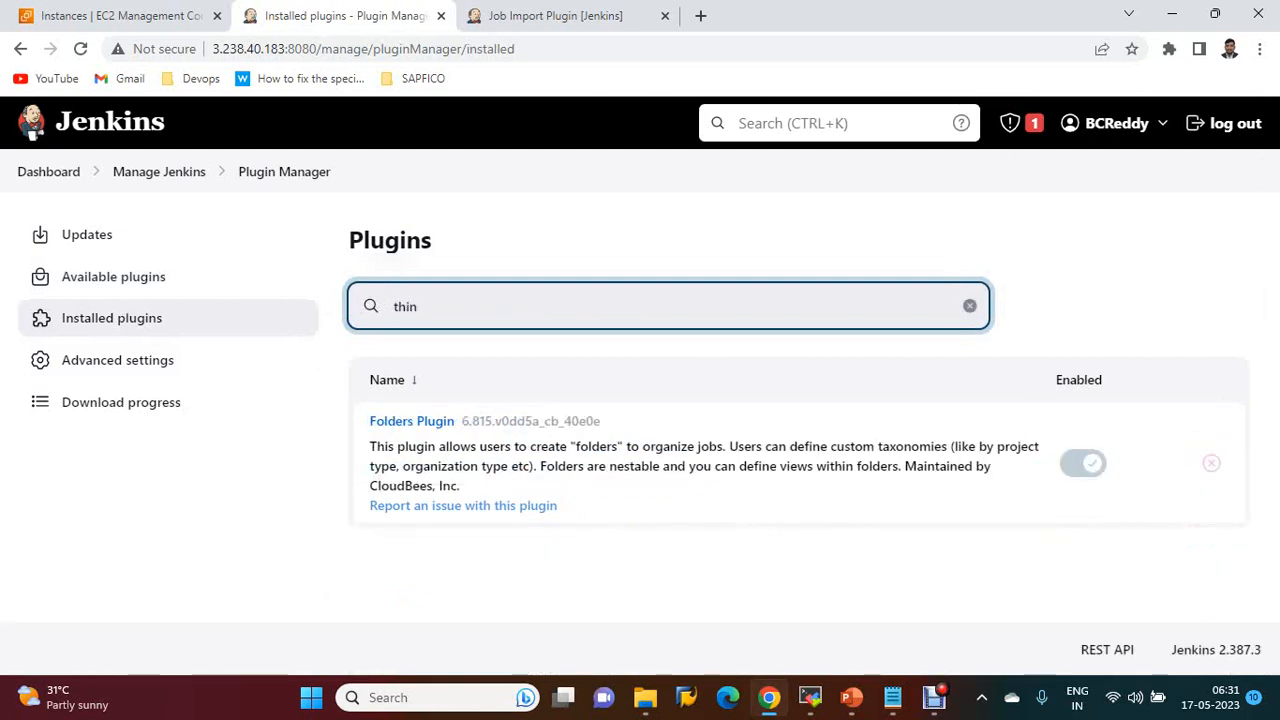
key(BackSpace)
key(BackSpace)
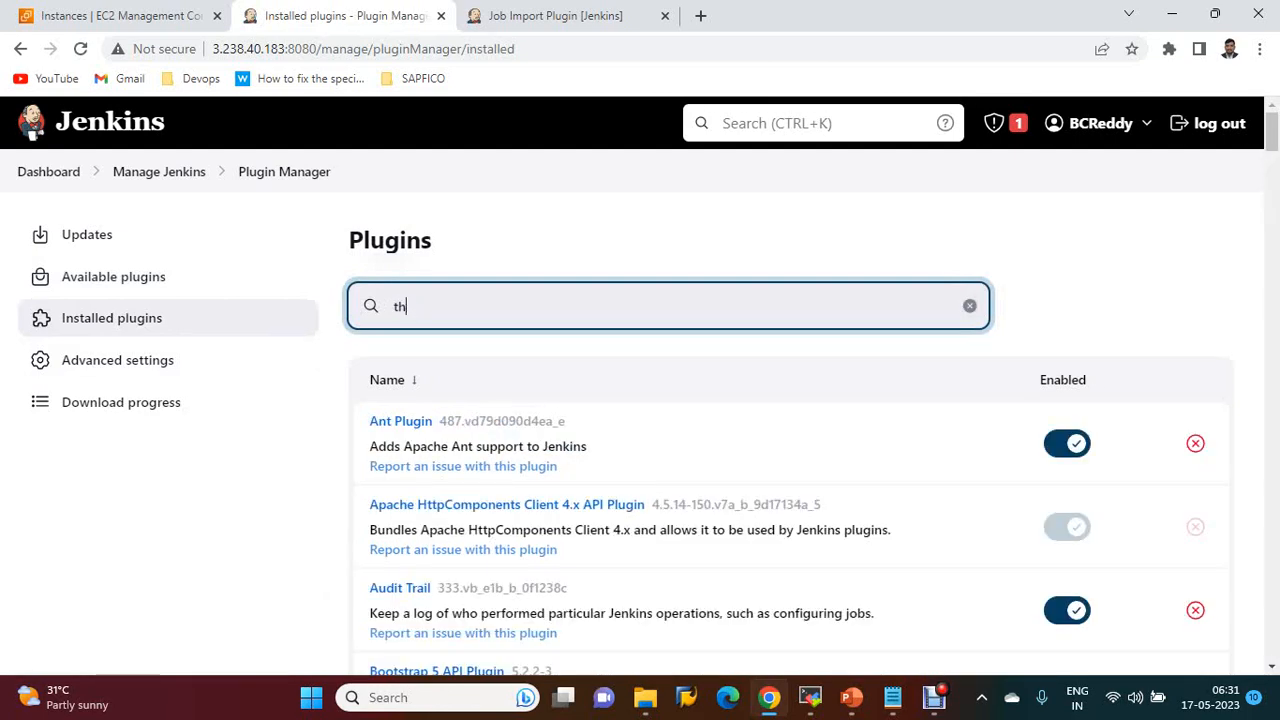
key(BackSpace)
key(BackSpace)
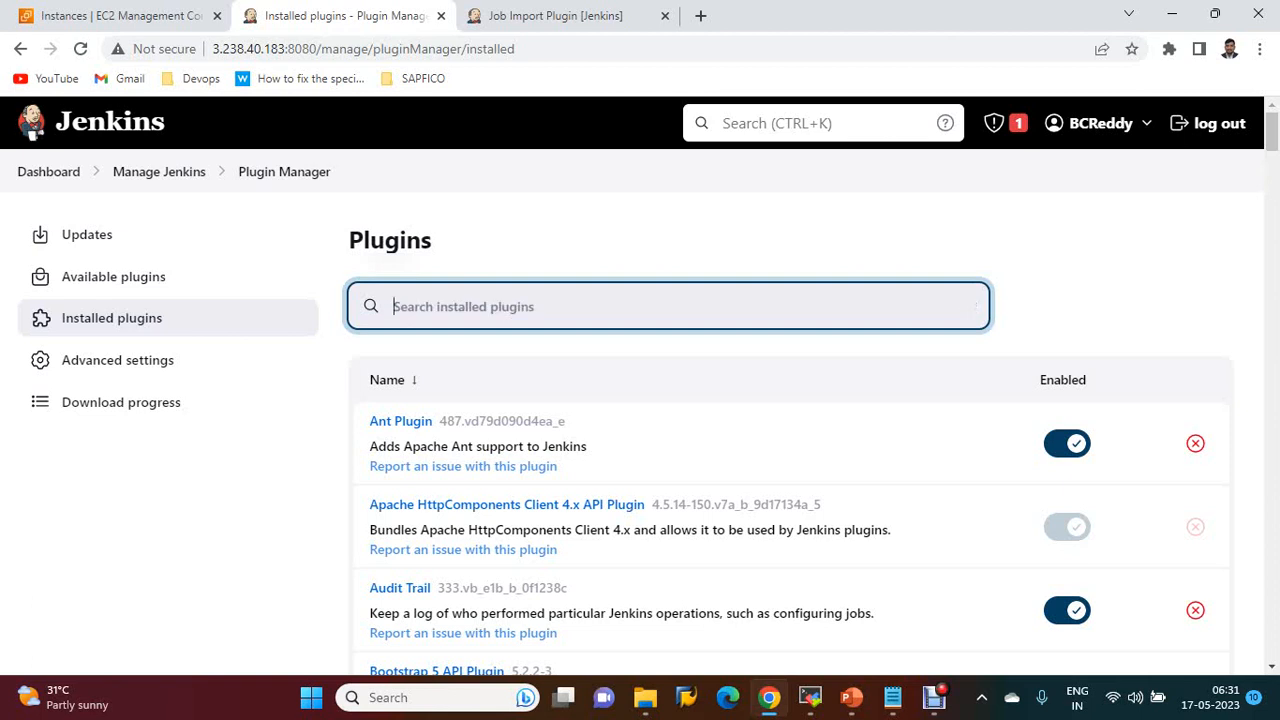
Step: Search available plugins for 'backup' and install ThinBackup without restart
click(113, 276)
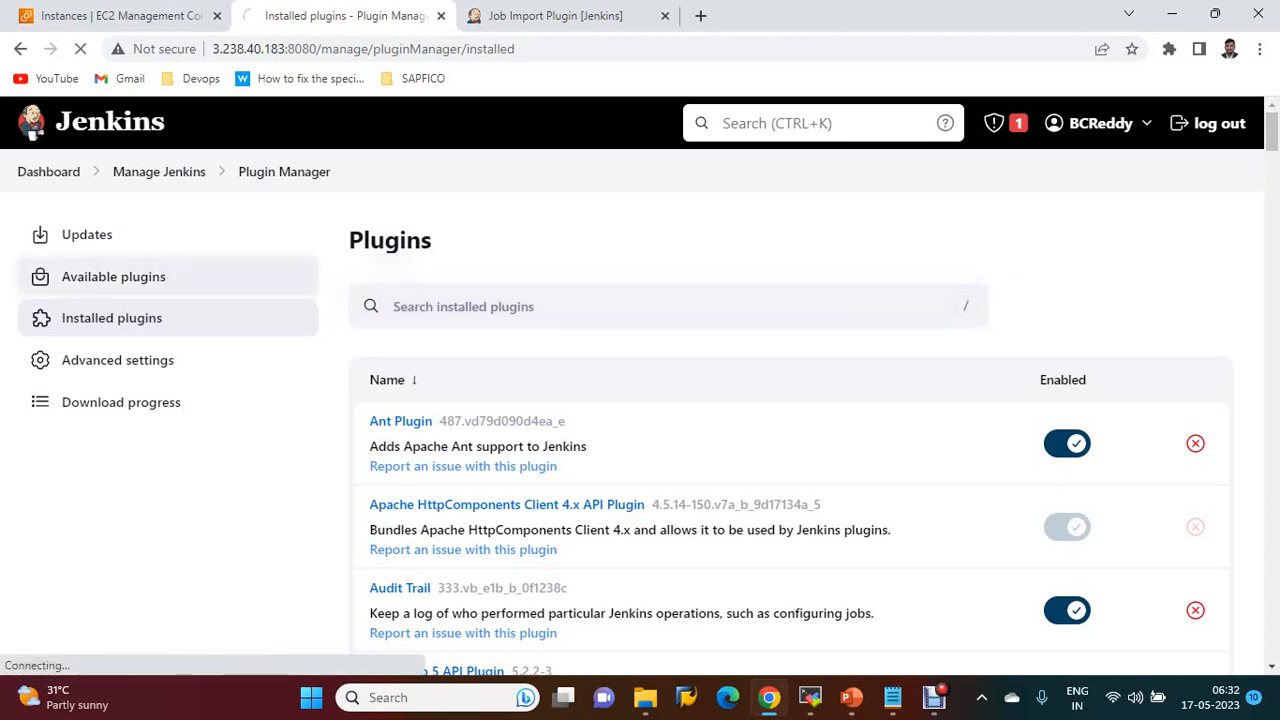
text(back)
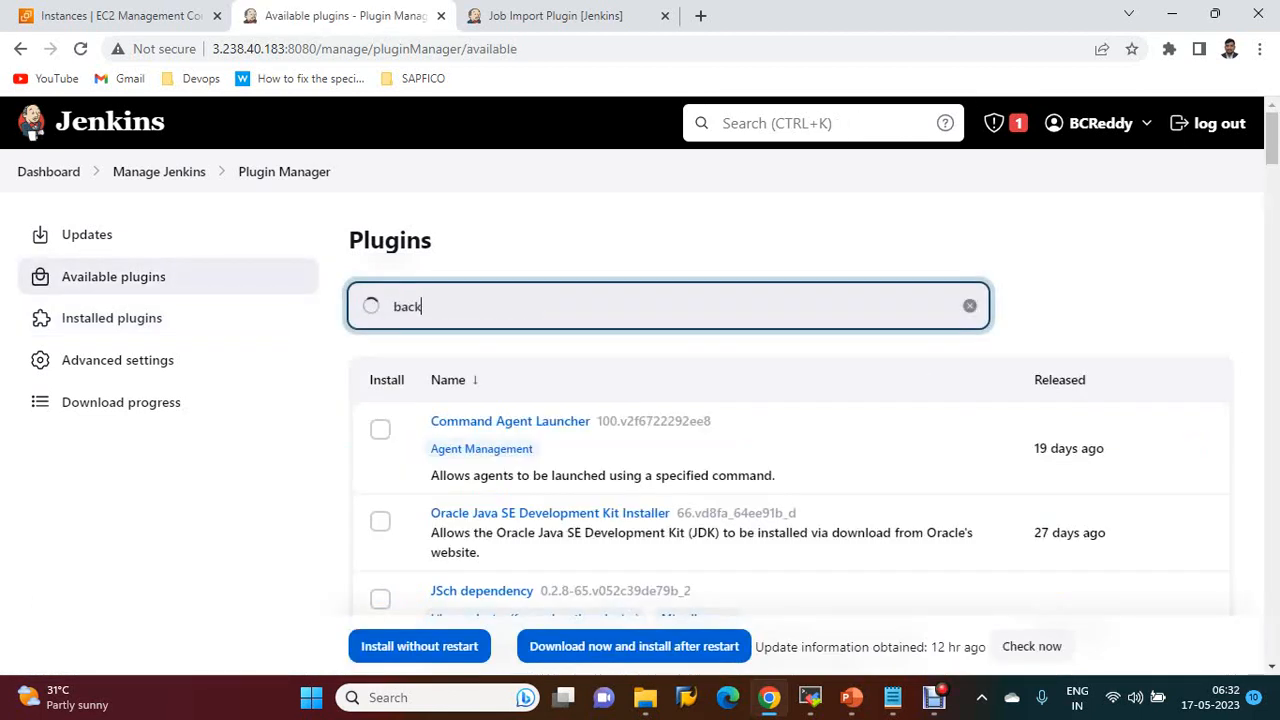
text(up)
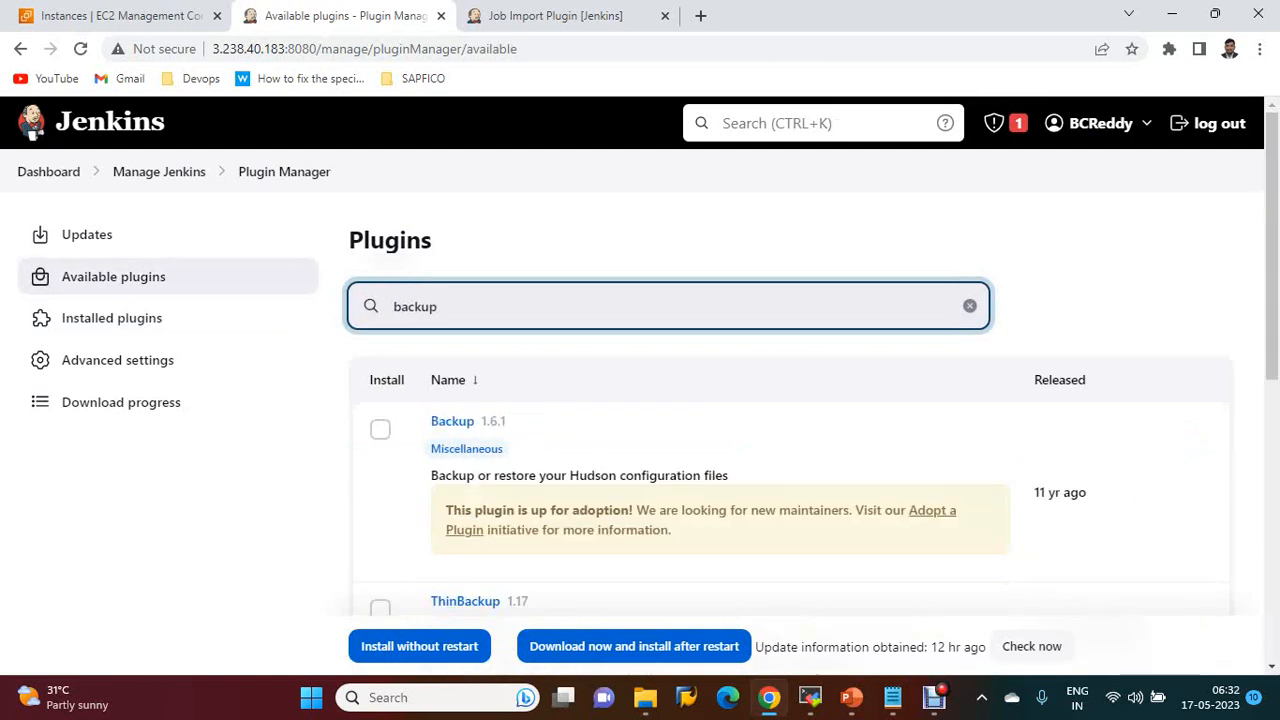
scroll(640, 420, down, 2)
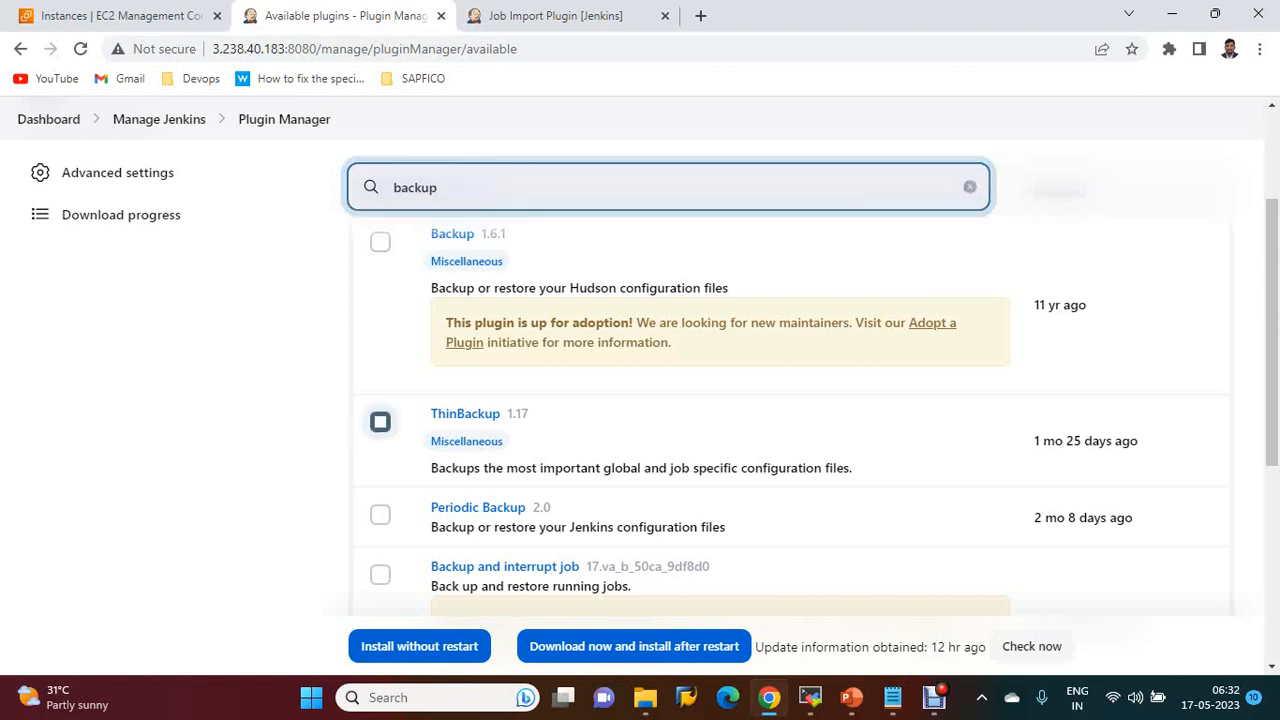
click(380, 421)
click(419, 646)
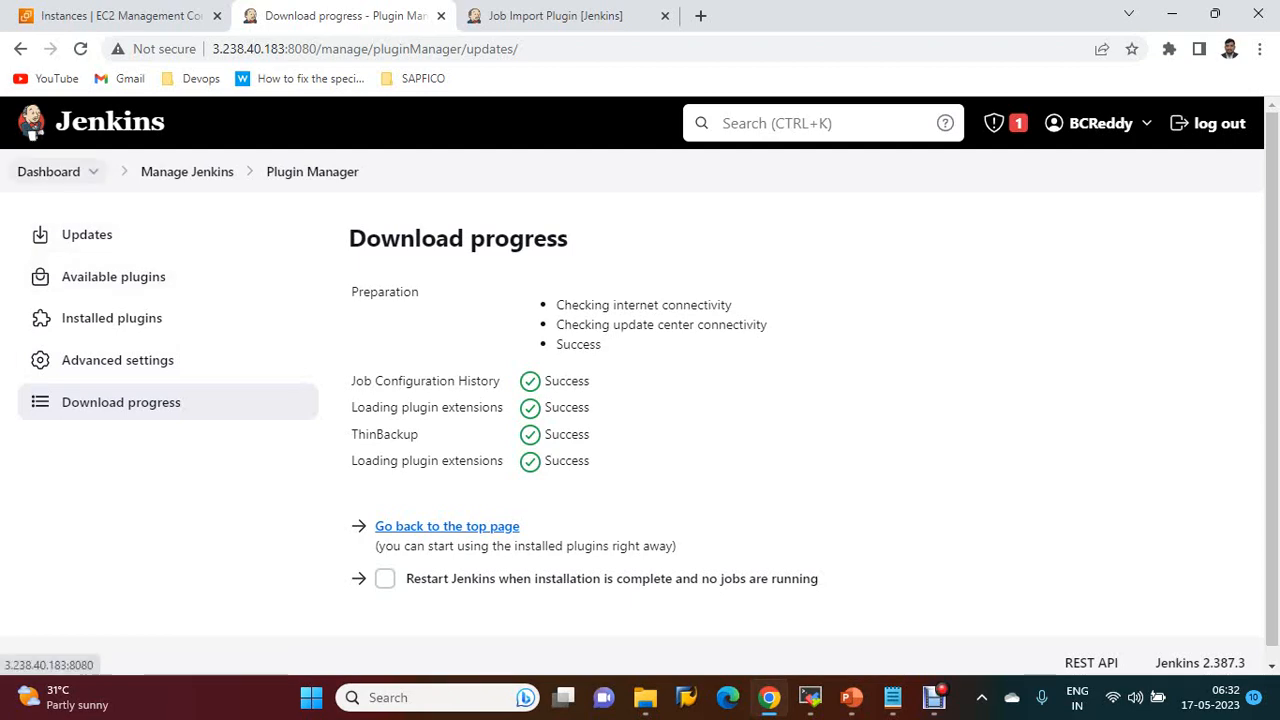
Step: Open the ThinBackup settings from Manage Jenkins' Tools and Actions section
click(161, 171)
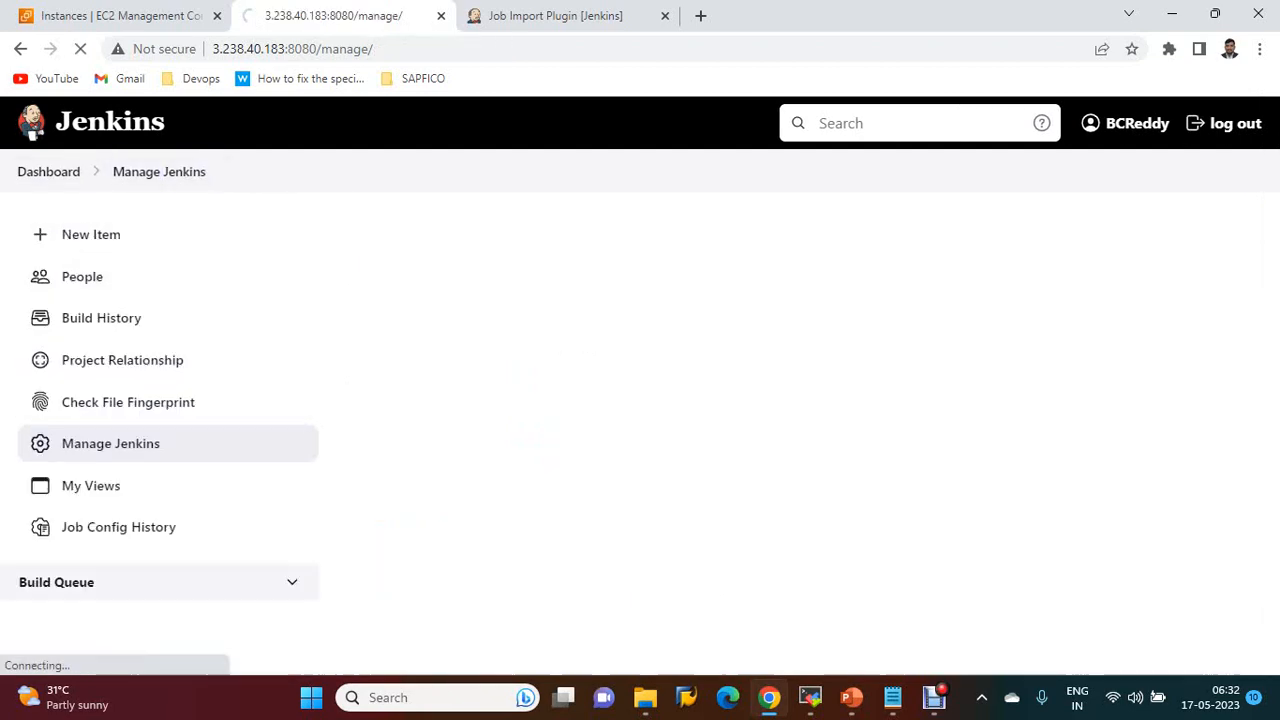
scroll(161, 171, down, 5)
scroll(160, 200, down, 4)
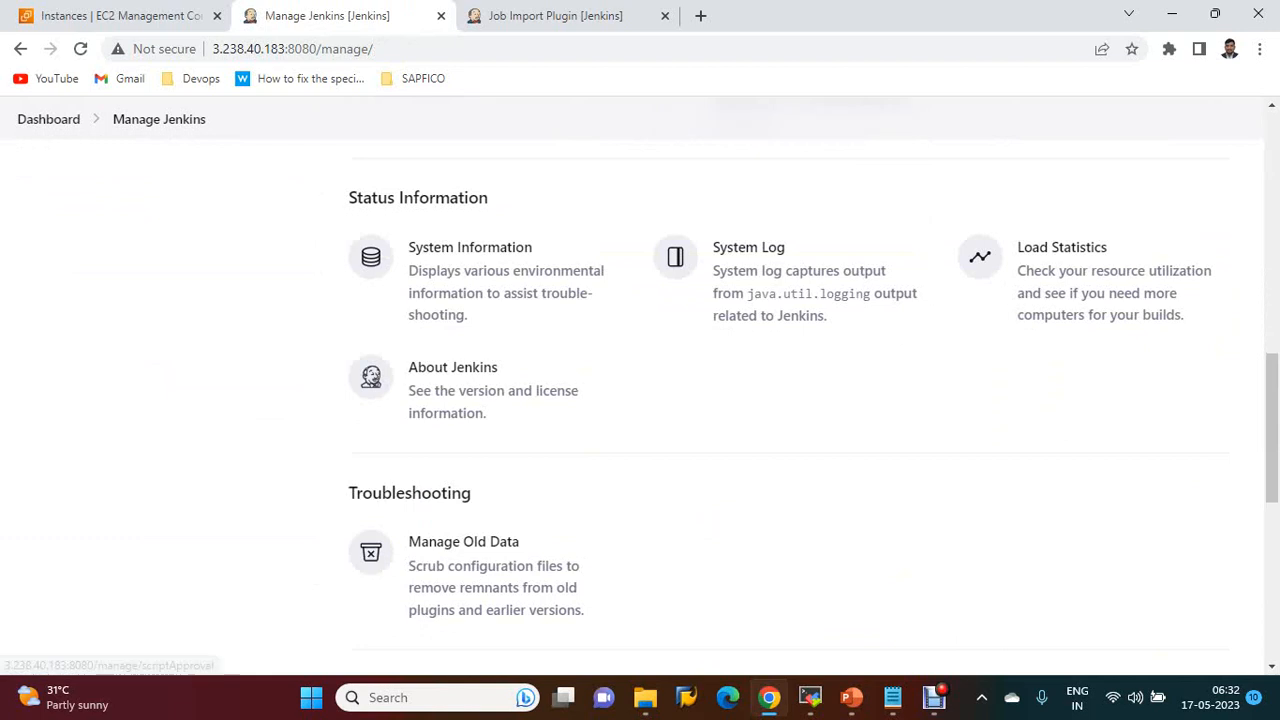
scroll(160, 200, down, 3)
scroll(780, 480, down, 1)
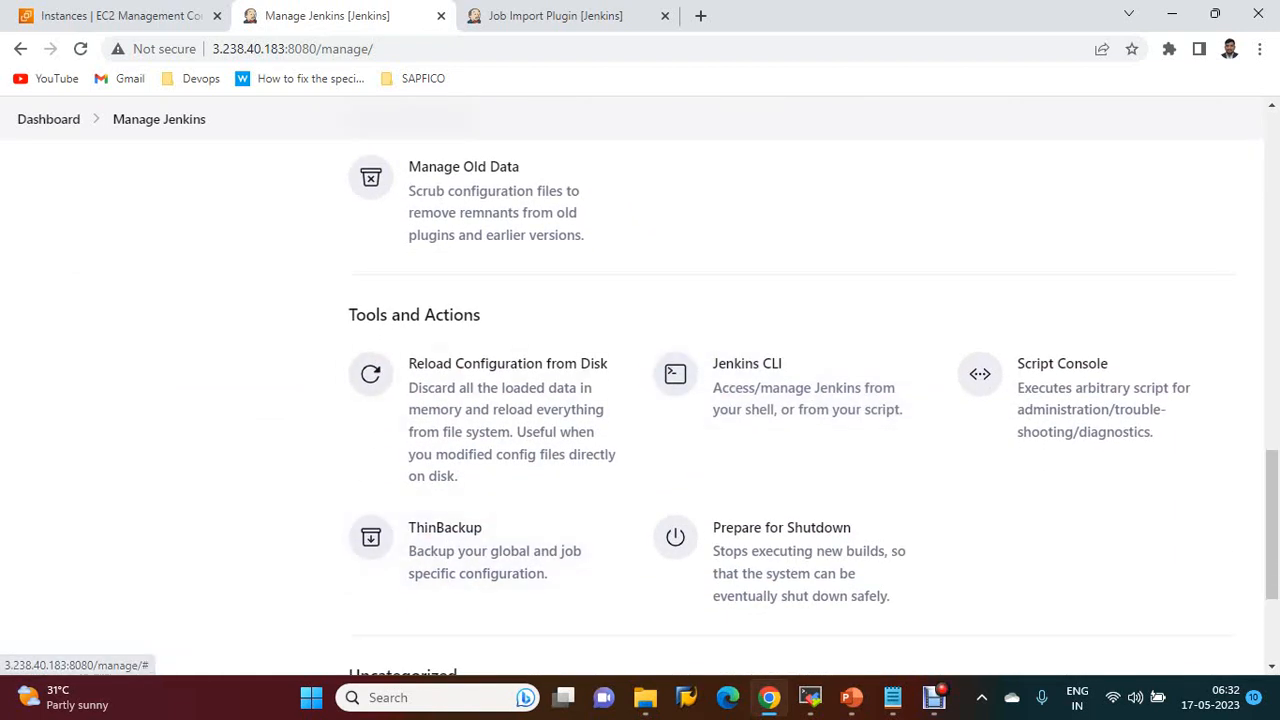
click(487, 550)
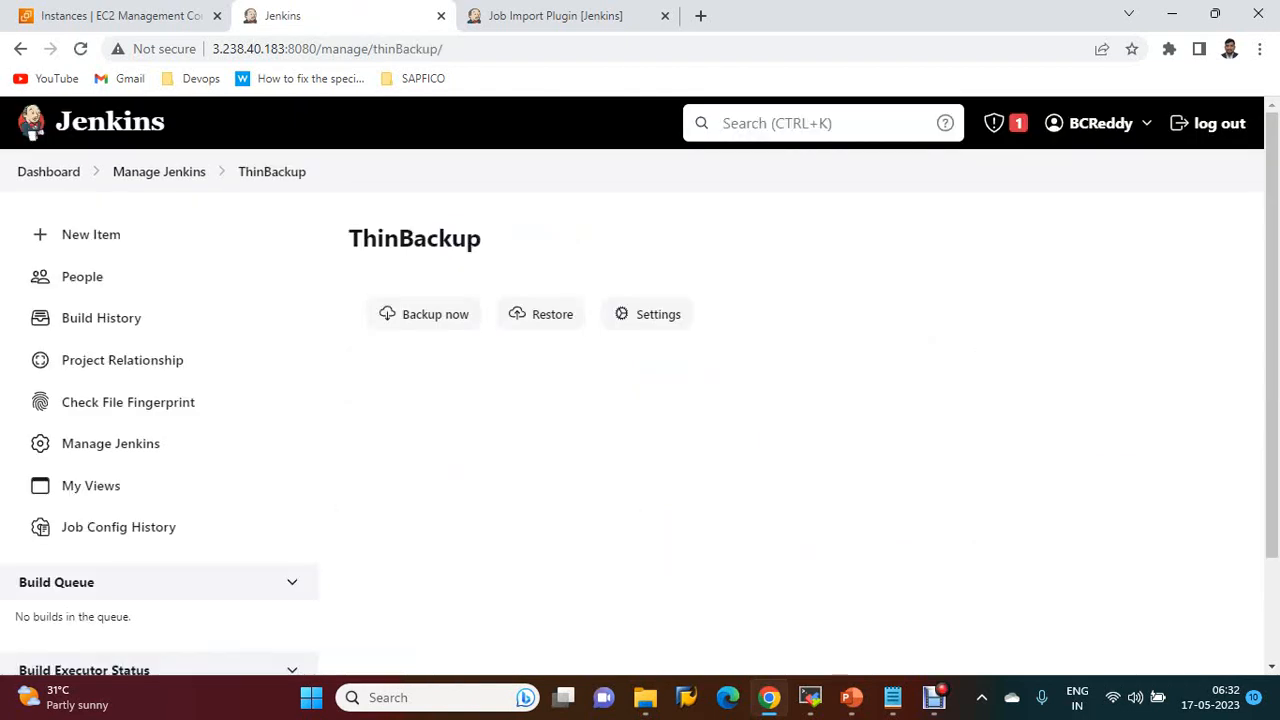
click(648, 314)
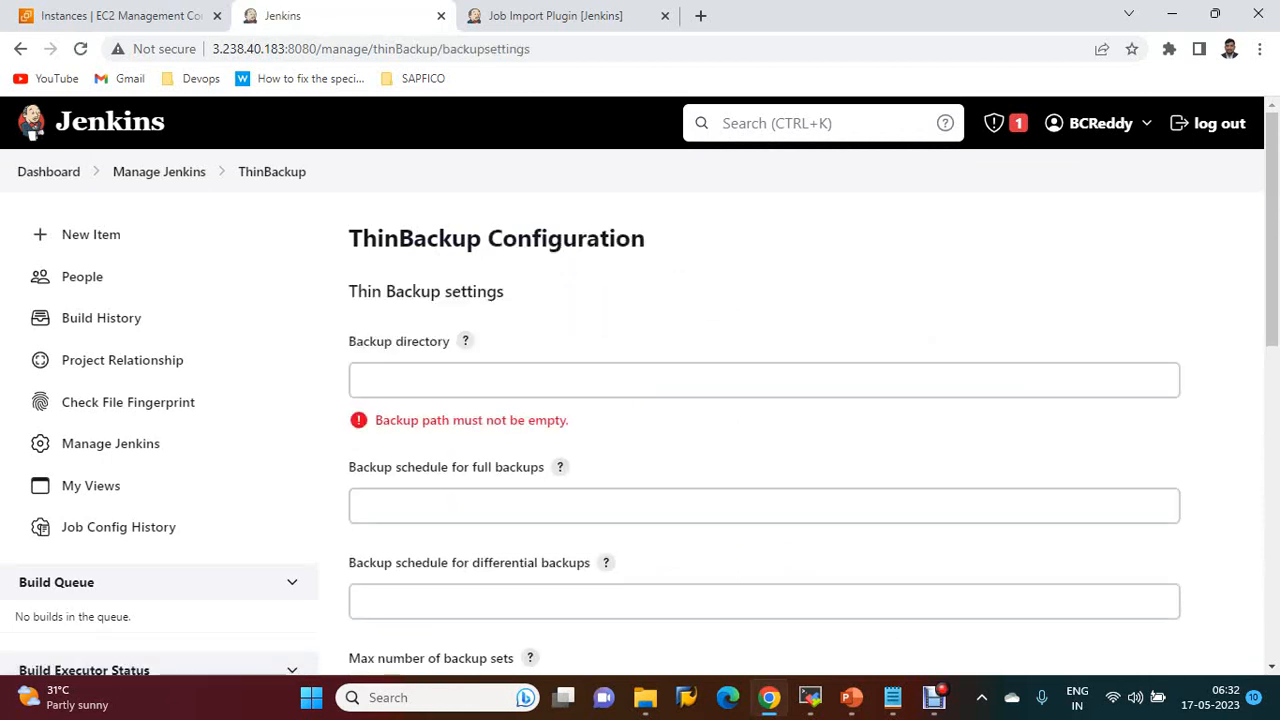
Step: Begin entering the Jenkins home path as the backup directory, then switch to MobaXterm
scroll(648, 340, down, 1)
click(610, 287)
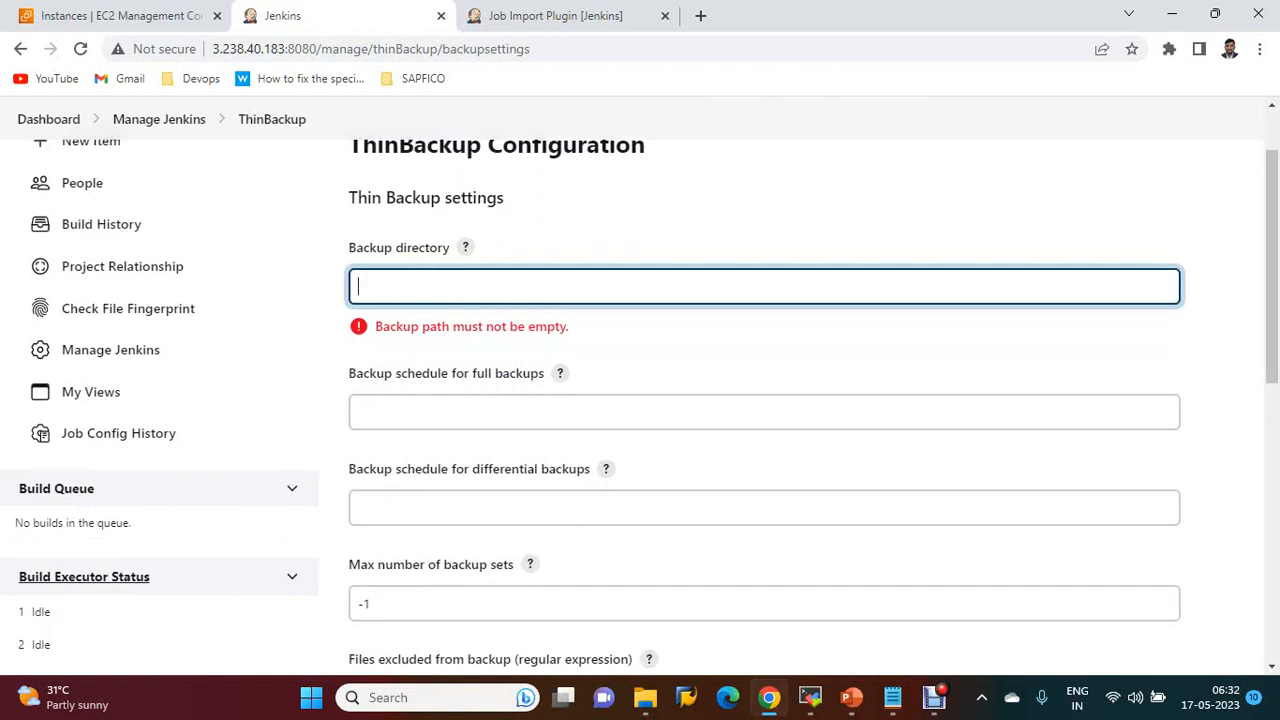
text(var)
text(/j)
text(u)
text(ib)
text(/jenkins)
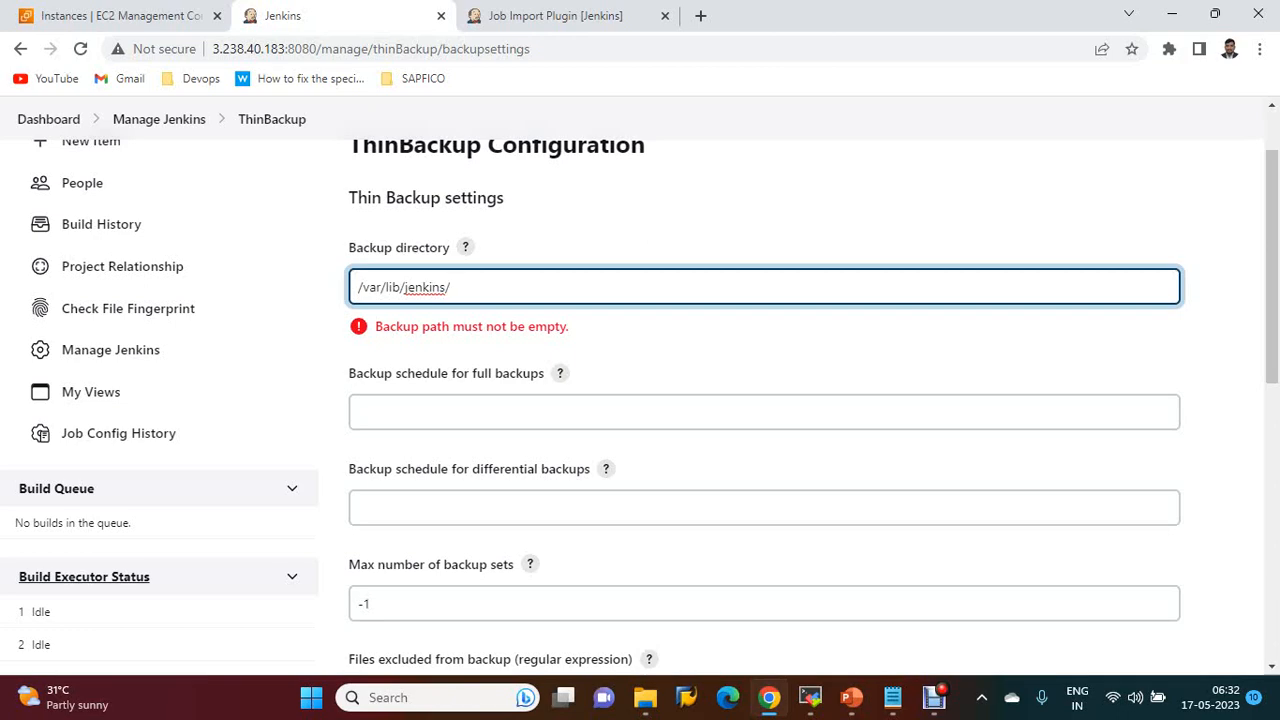
click(810, 698)
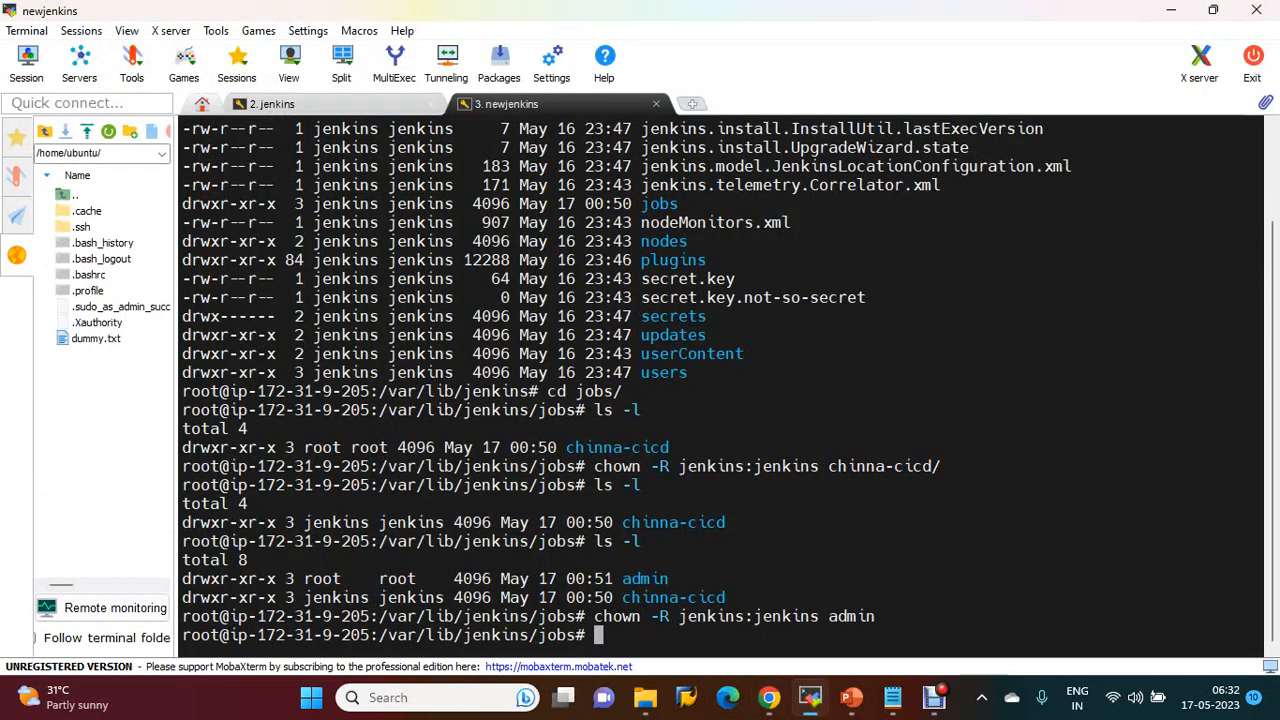
Step: Move up to /var/lib/jenkins in the jenkins session and list its contents with ls -l
click(335, 104)
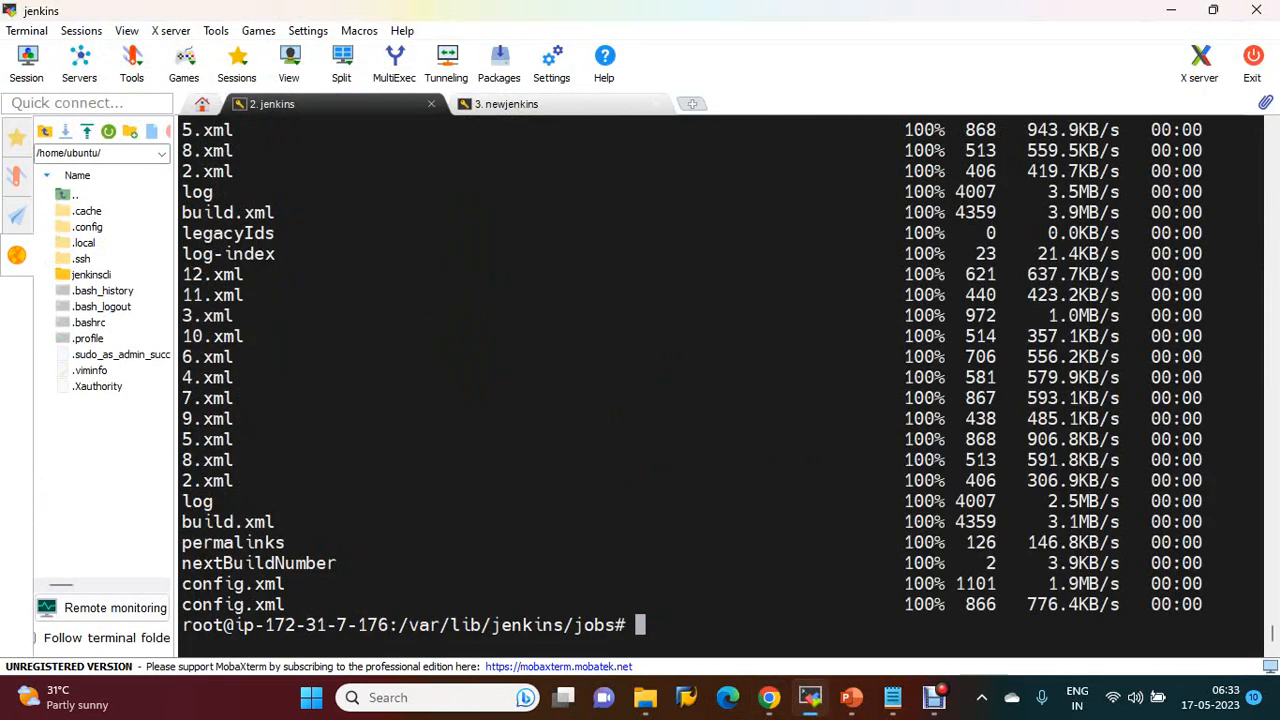
text(cd ..)
key(Return)
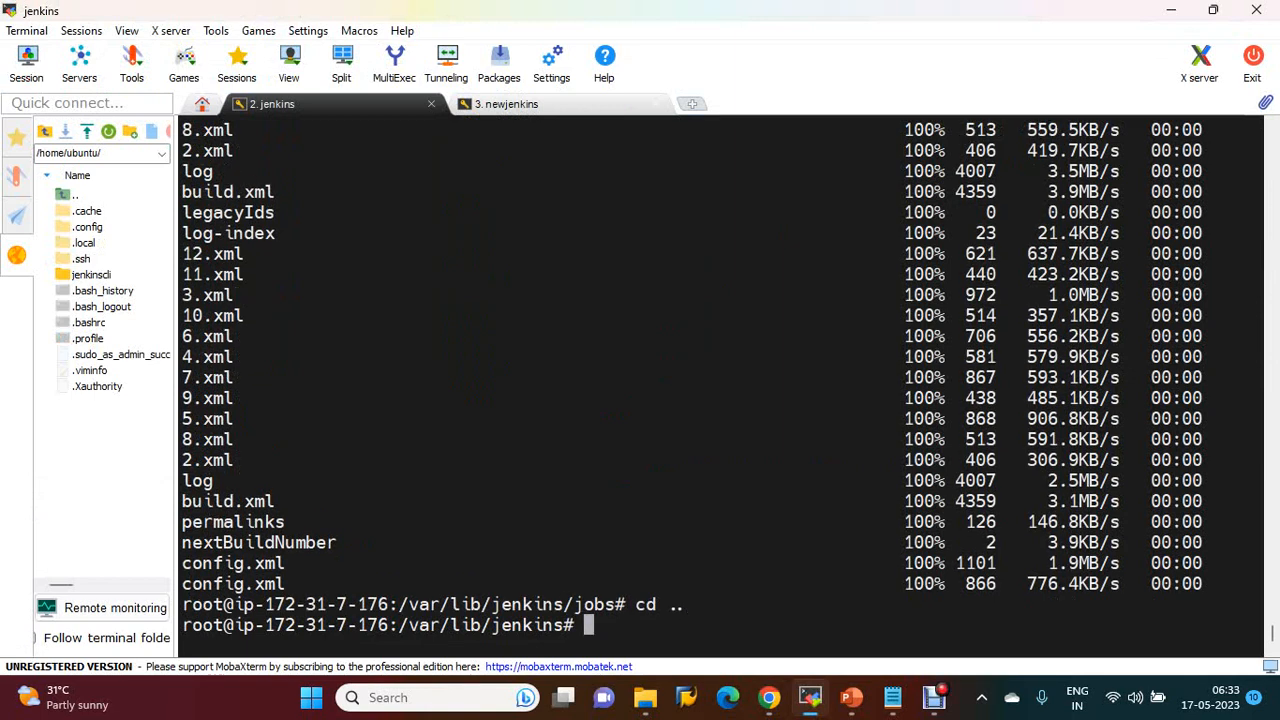
text(ls -l)
key(Return)
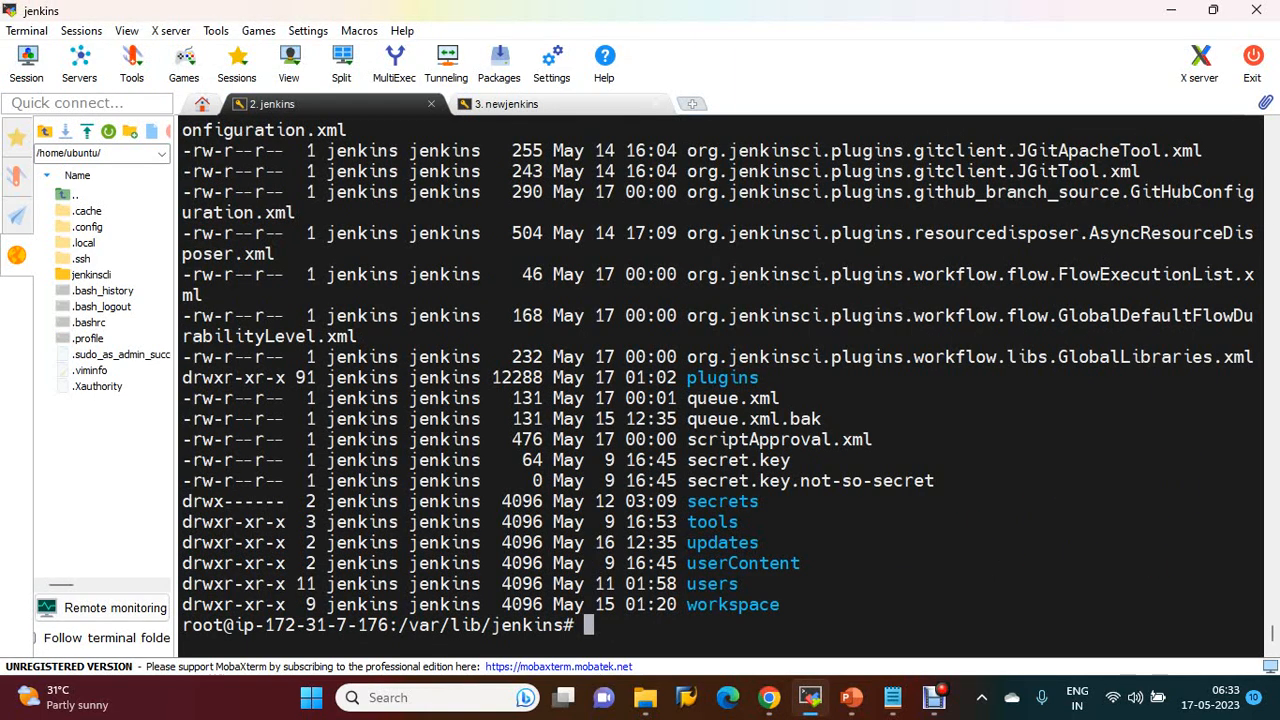
Step: Create the jenkinsjobbackups directory with mkdir -p
text(jenkins)
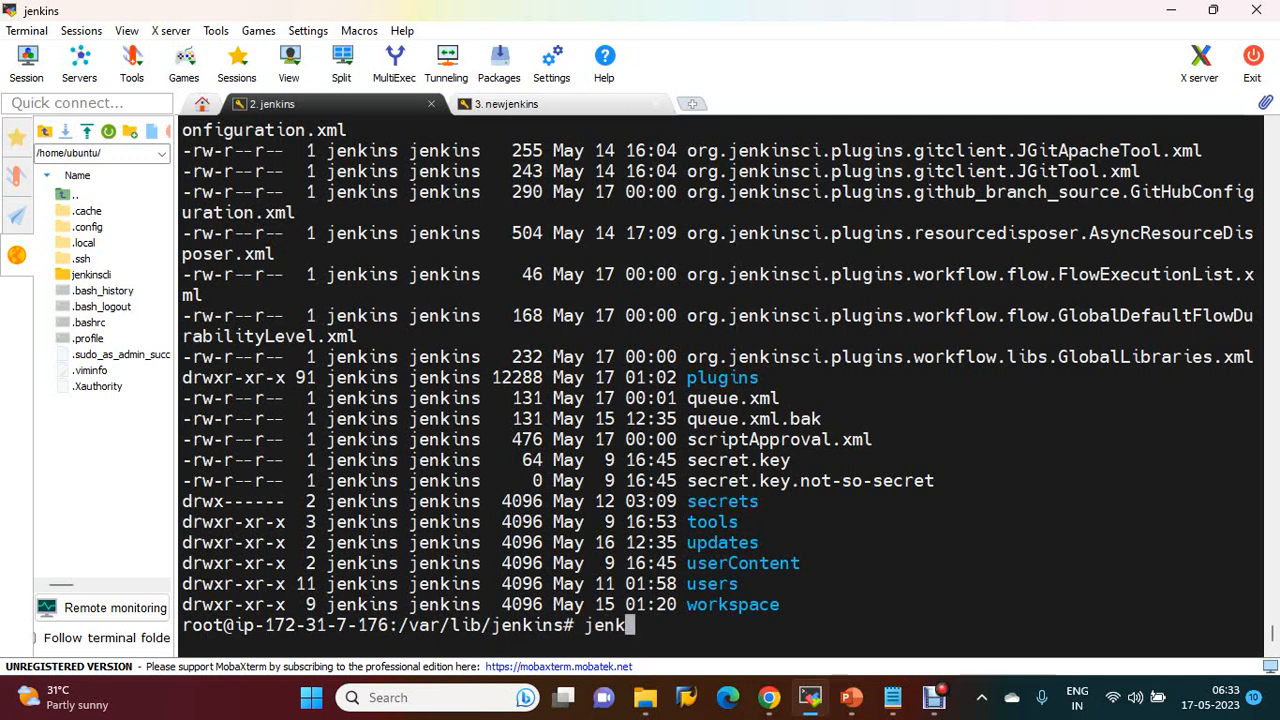
key(BackSpace)
key(BackSpace)
key(BackSpace)
key(BackSpace)
key(BackSpace)
key(BackSpace)
key(BackSpace)
text(mkdir )
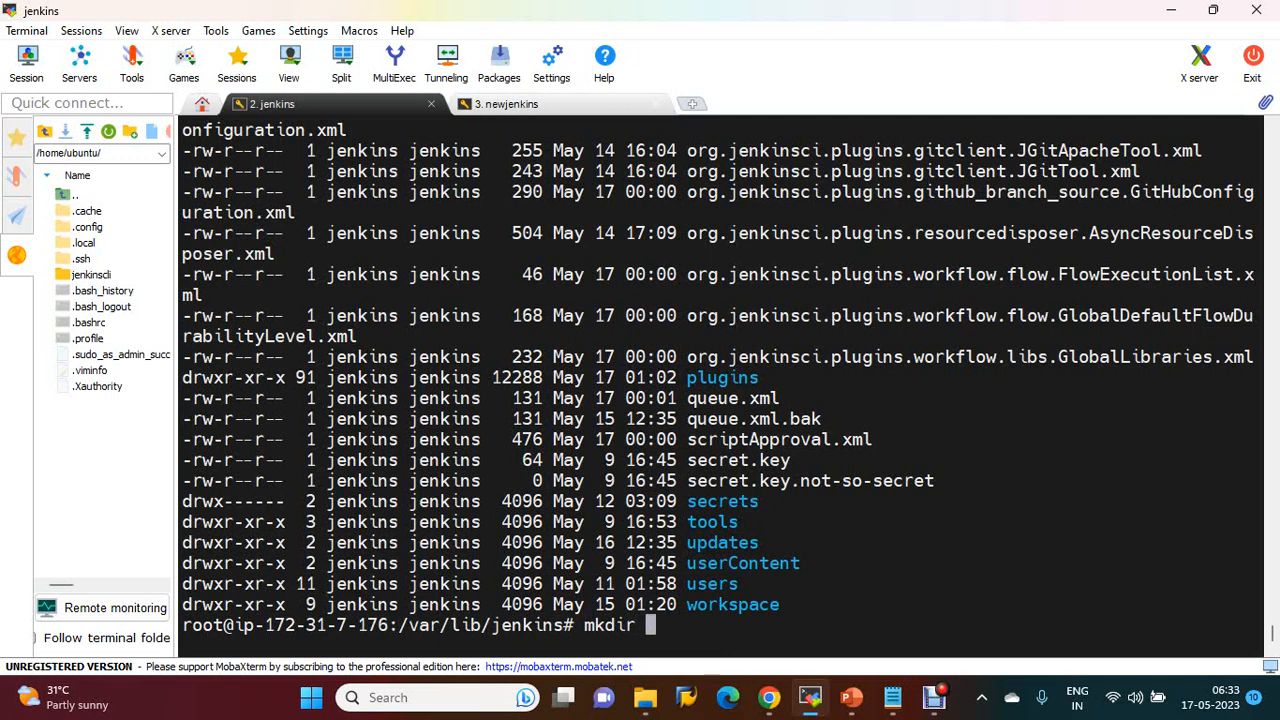
text(-p jenk)
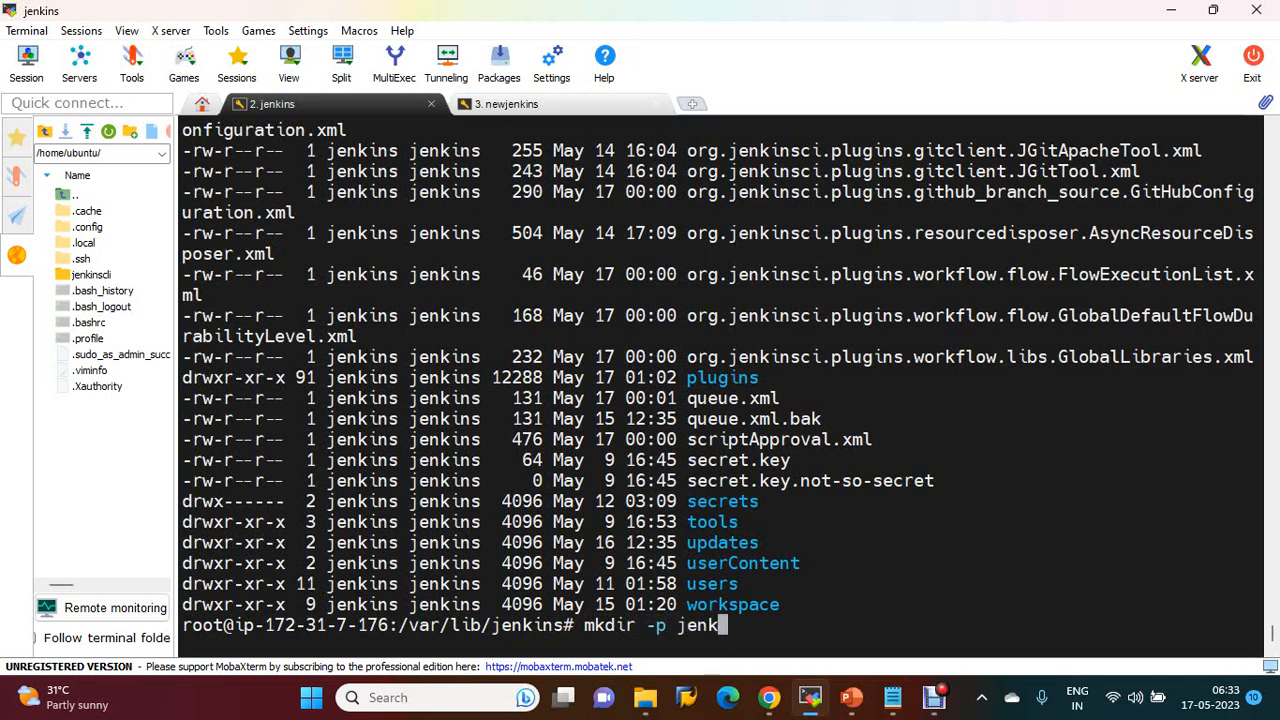
text(insjob)
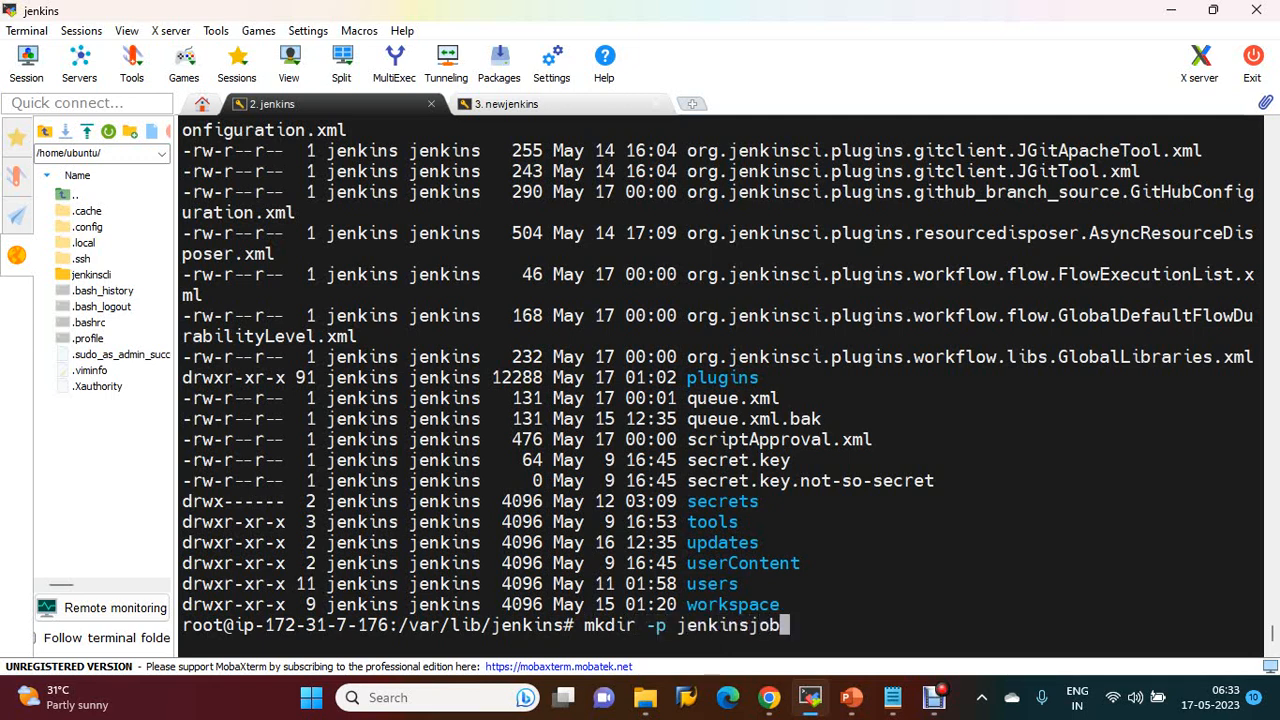
text(backups)
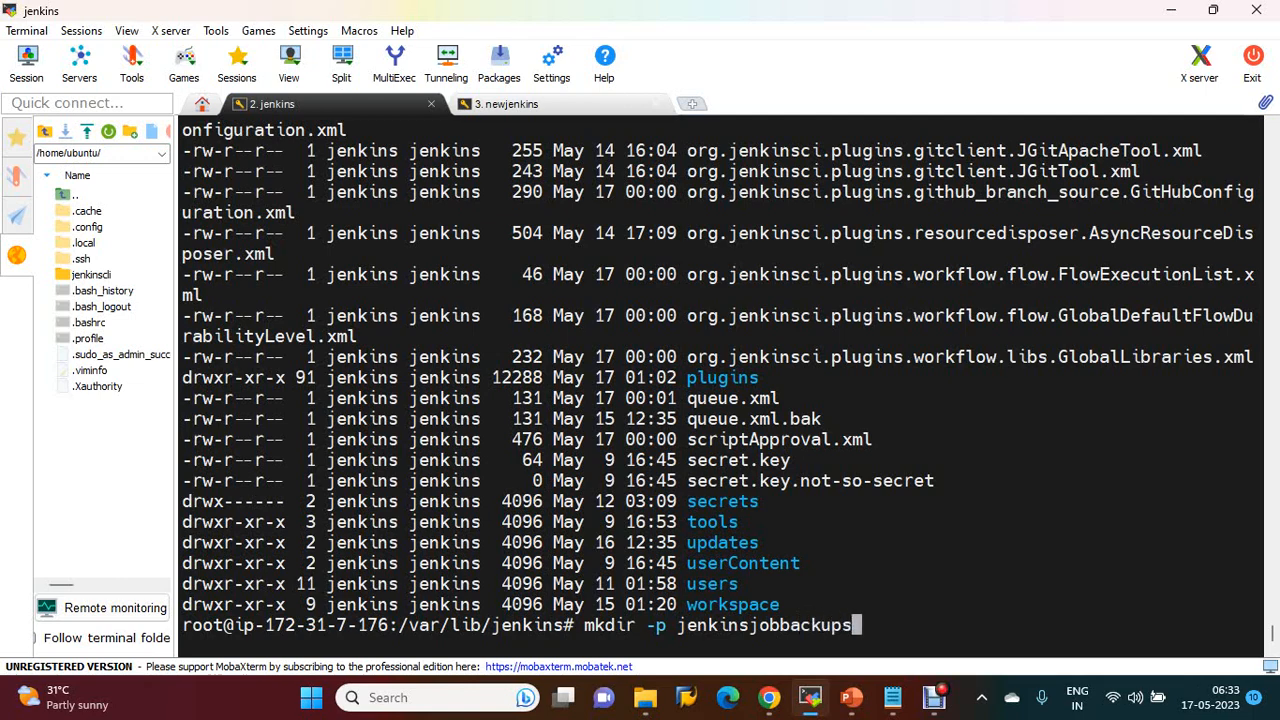
key(Return)
text(ls)
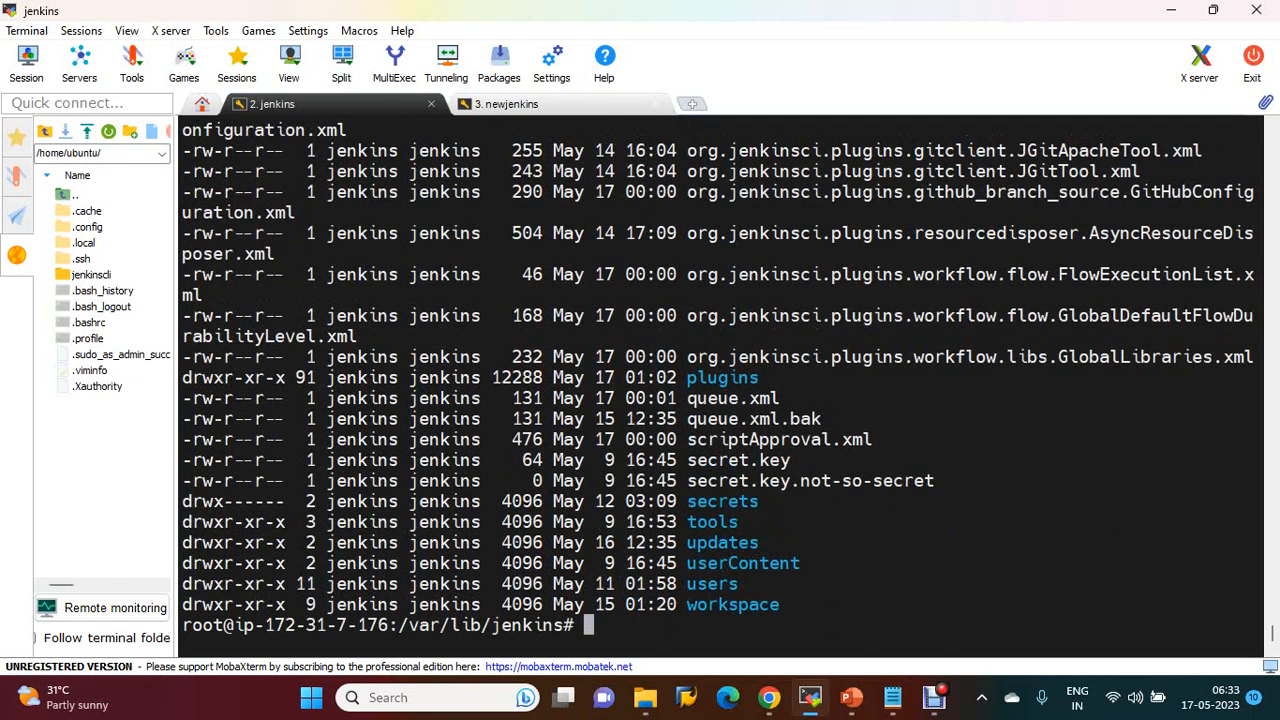
Step: Give jenkins:jenkins recursive ownership of jenkinsjobbackups with chown -R
scroll(720, 380, up, 5)
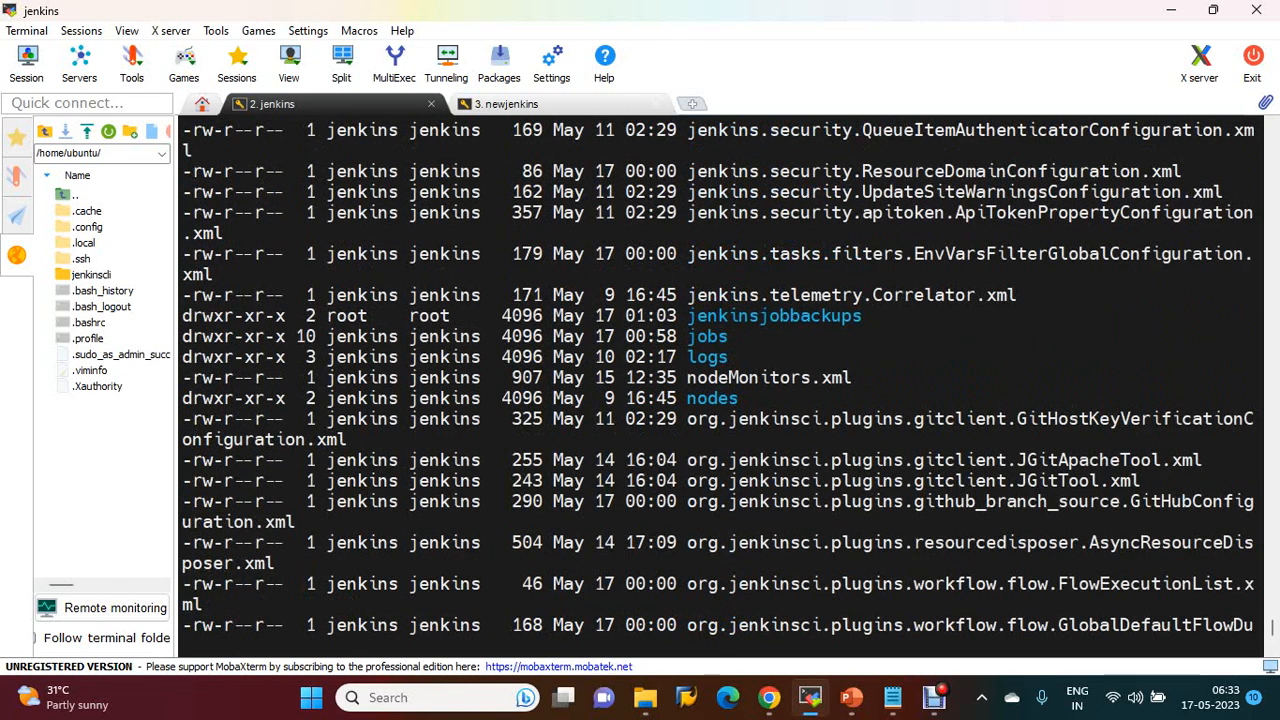
double_click(774, 315)
key(ctrl+c)
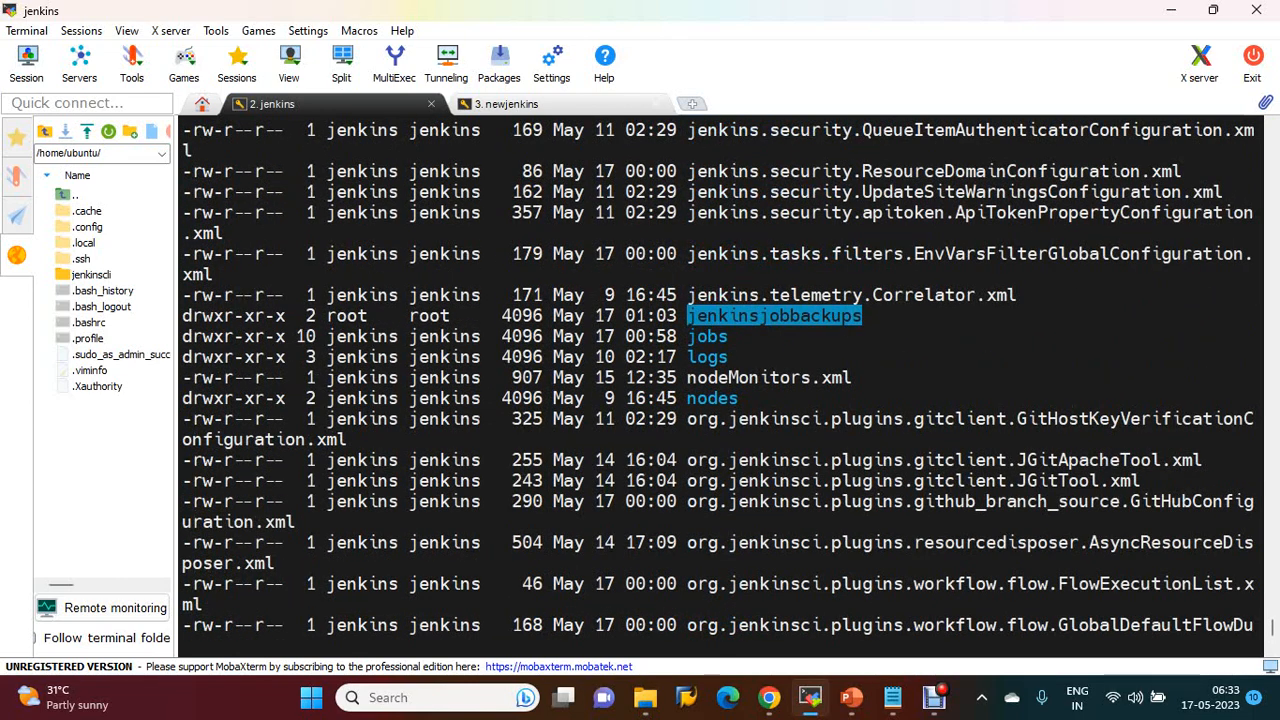
text(chow)
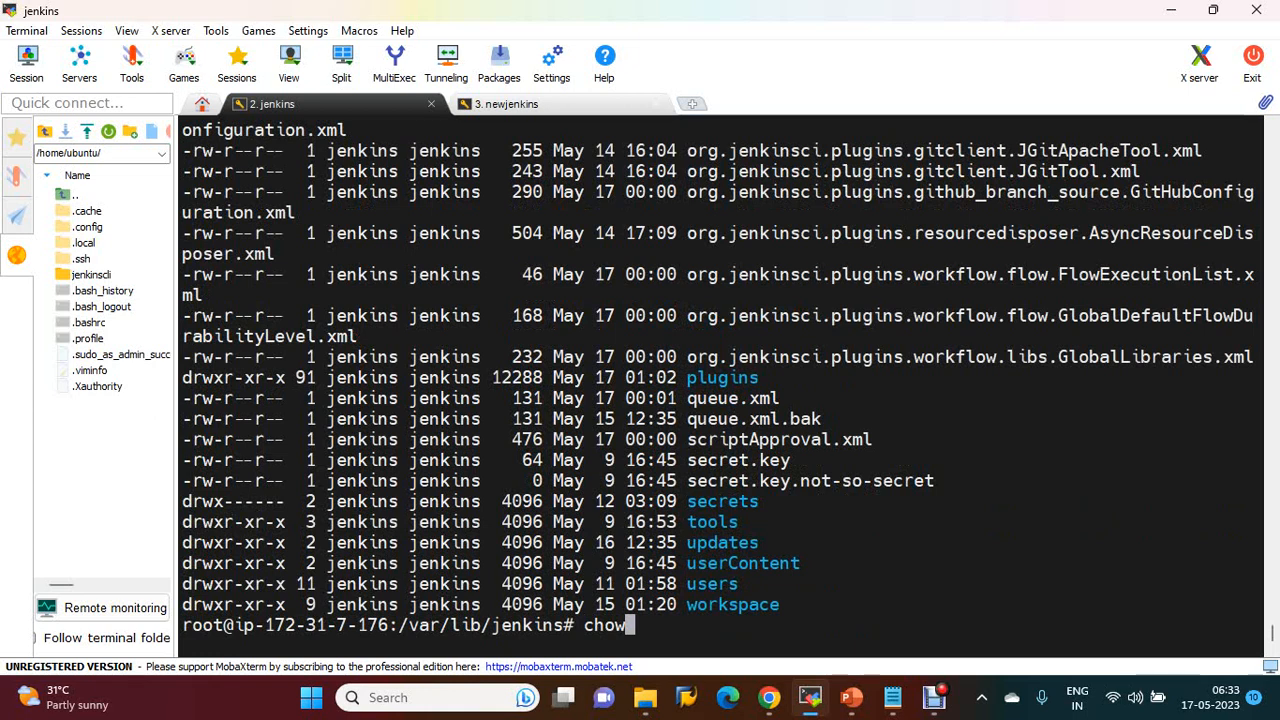
text(n -R jenkins)
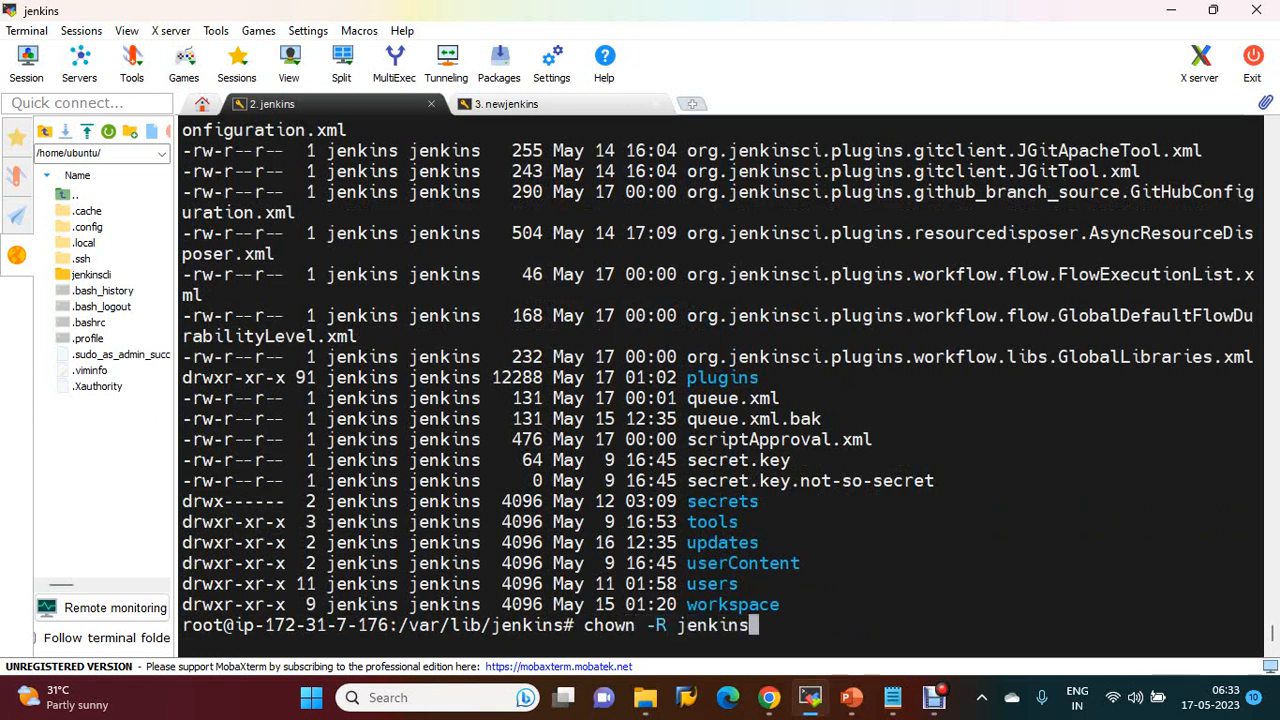
text(:jenkins)
right_click(390, 249)
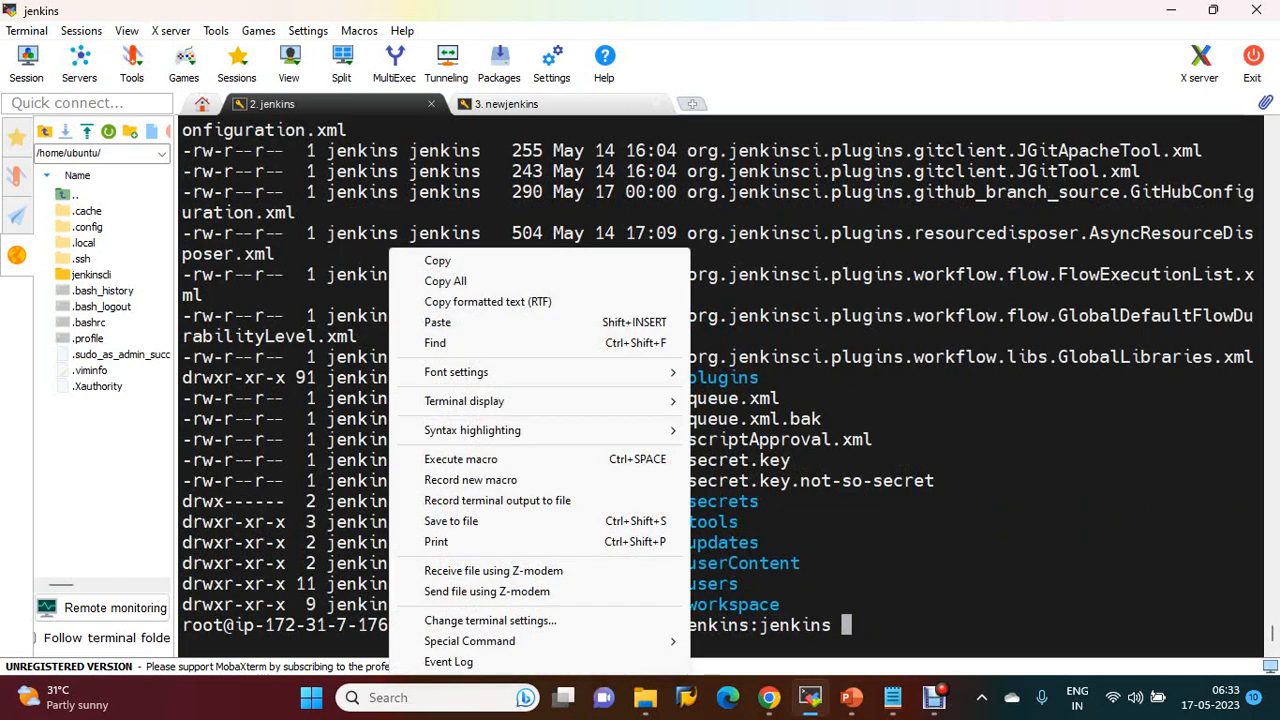
click(440, 322)
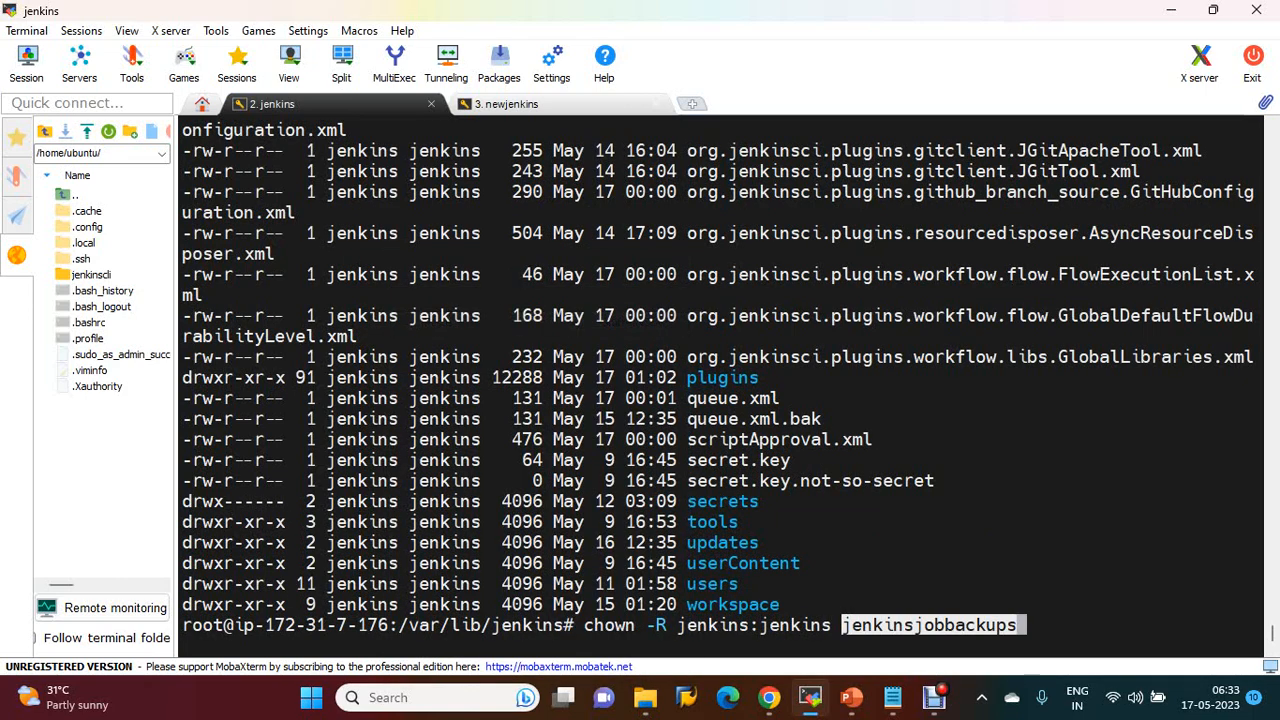
key(Return)
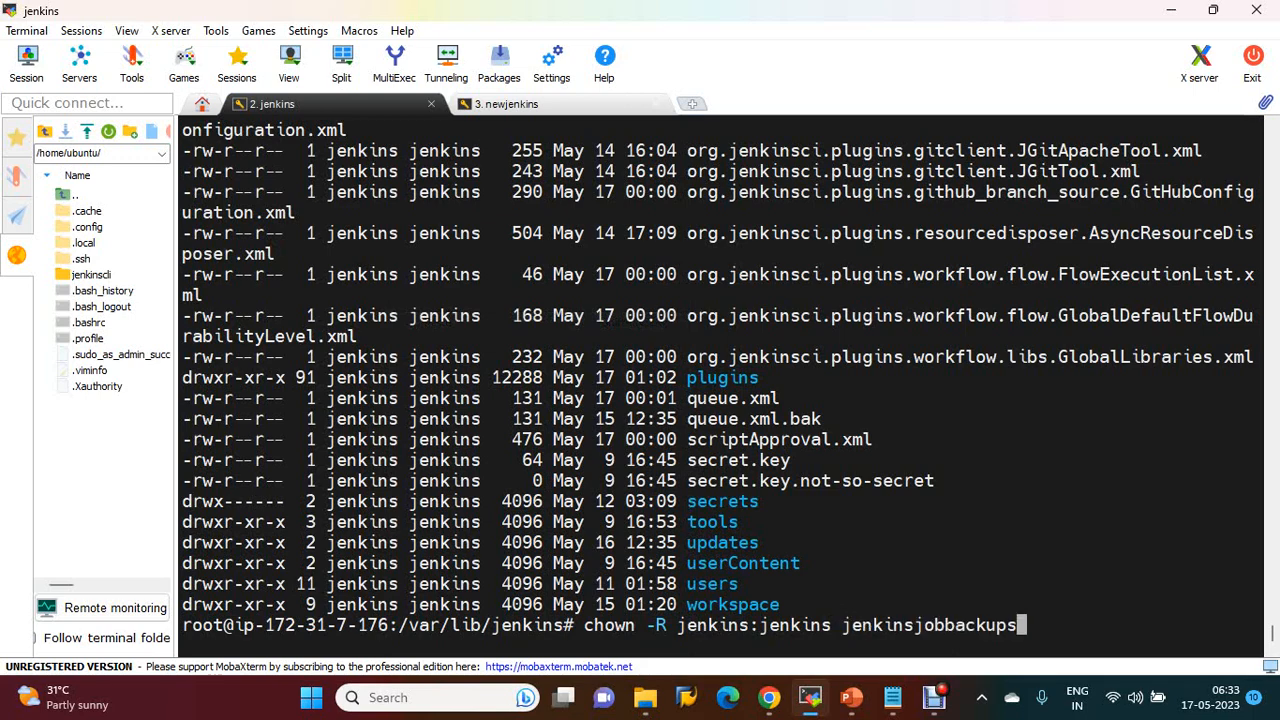
key(Return)
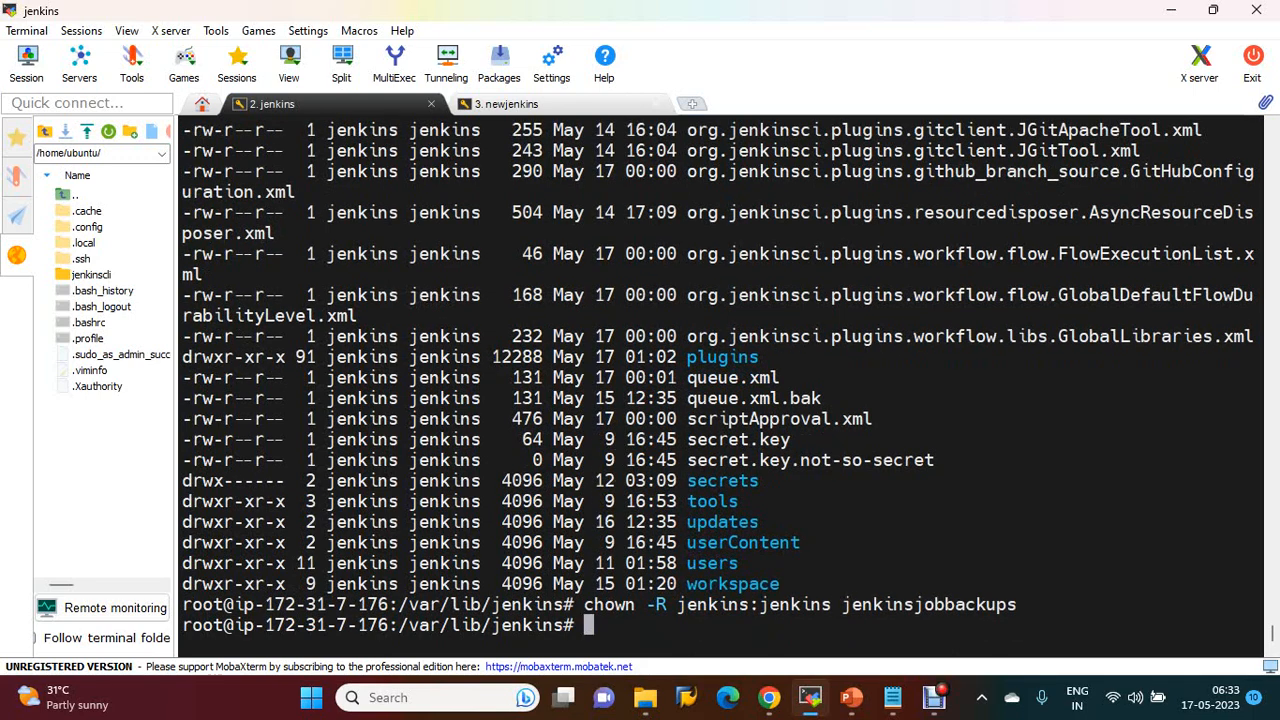
Step: Re-list the Jenkins home in detail and copy the jenkinsjobbackups folder name
text(ls -l)
key(Return)
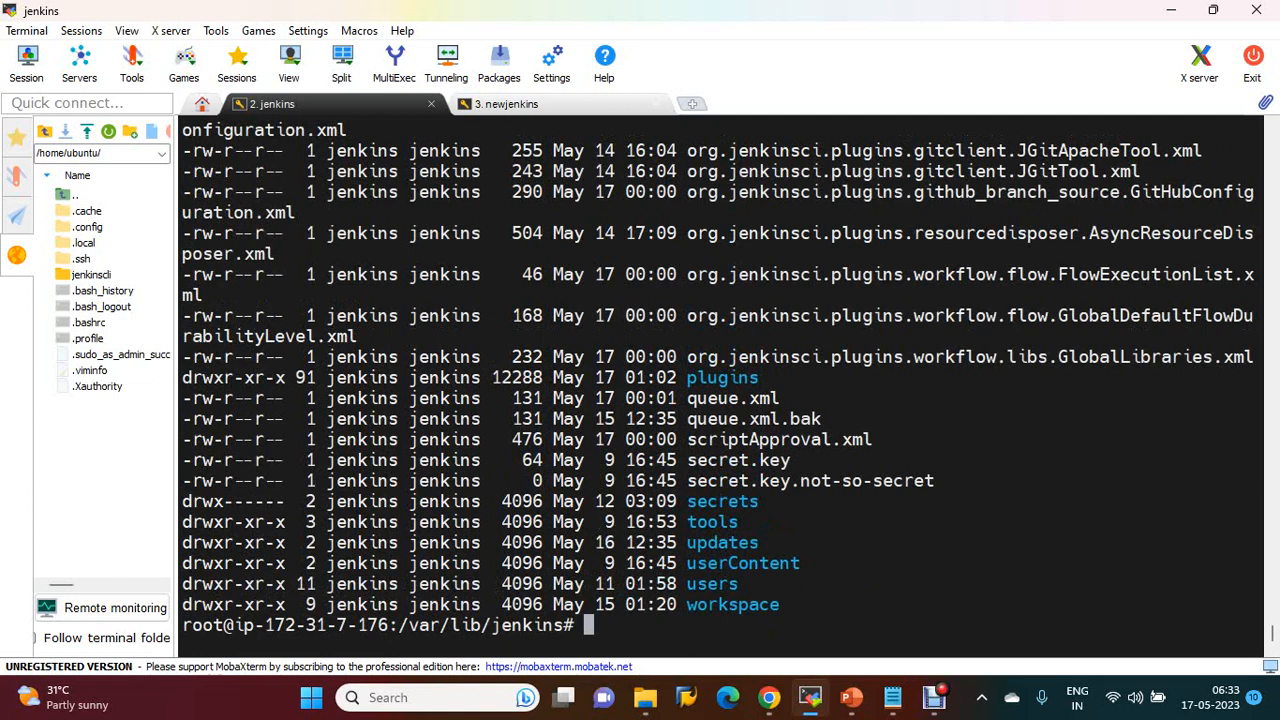
scroll(720, 400, up, 5)
double_click(774, 316)
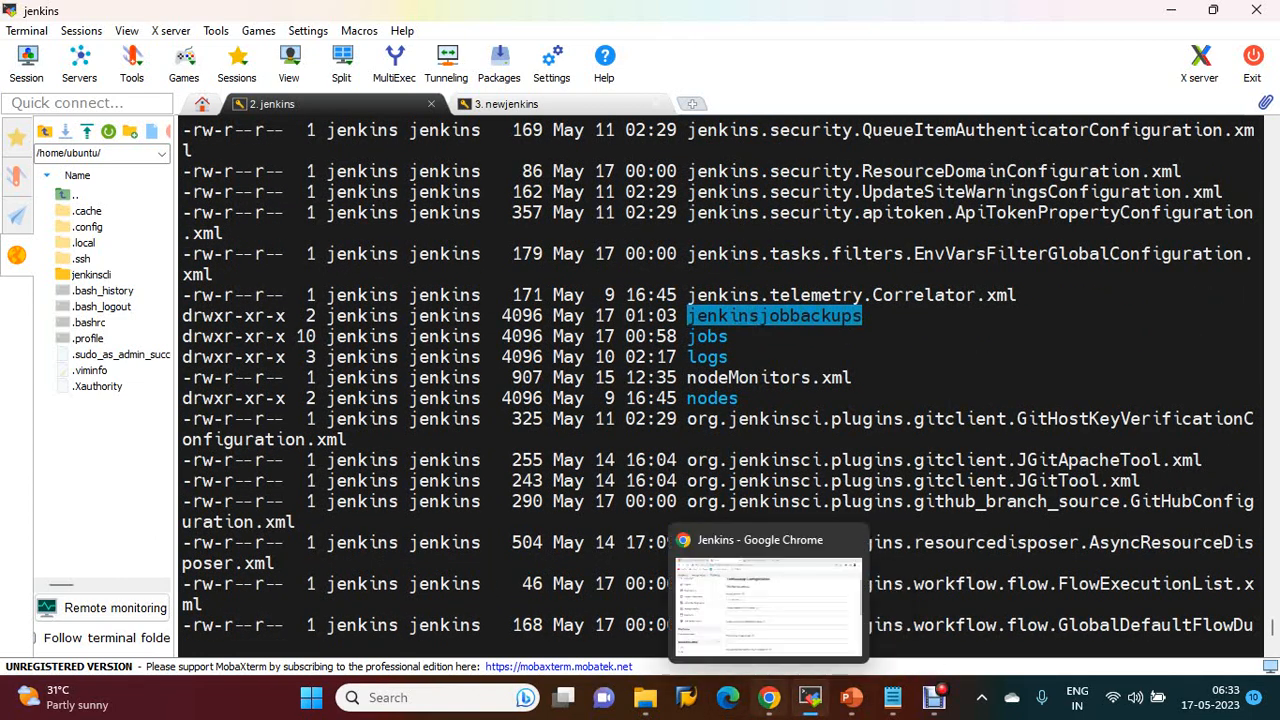
Step: Paste jenkinsjobbackups to complete the backup directory /var/lib/jenkins/jenkinsjobbackups, checking the full backup help
click(769, 697)
key(ctrl+v)
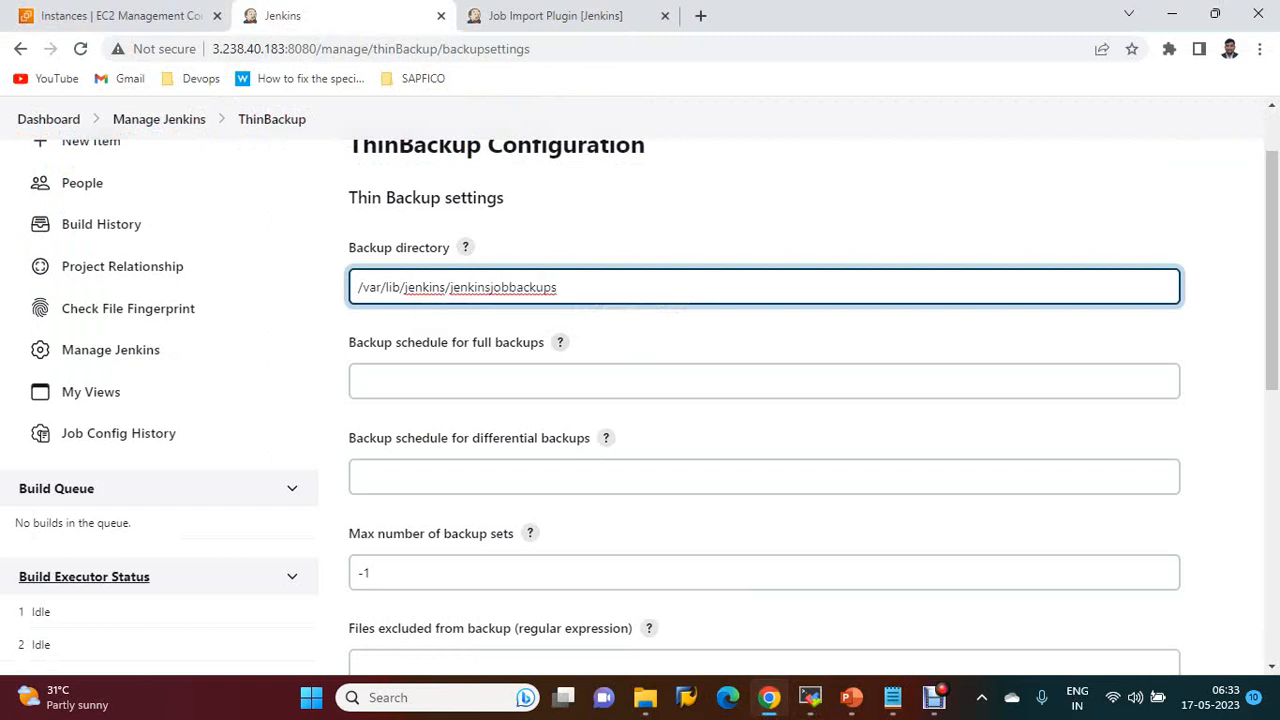
click(690, 325)
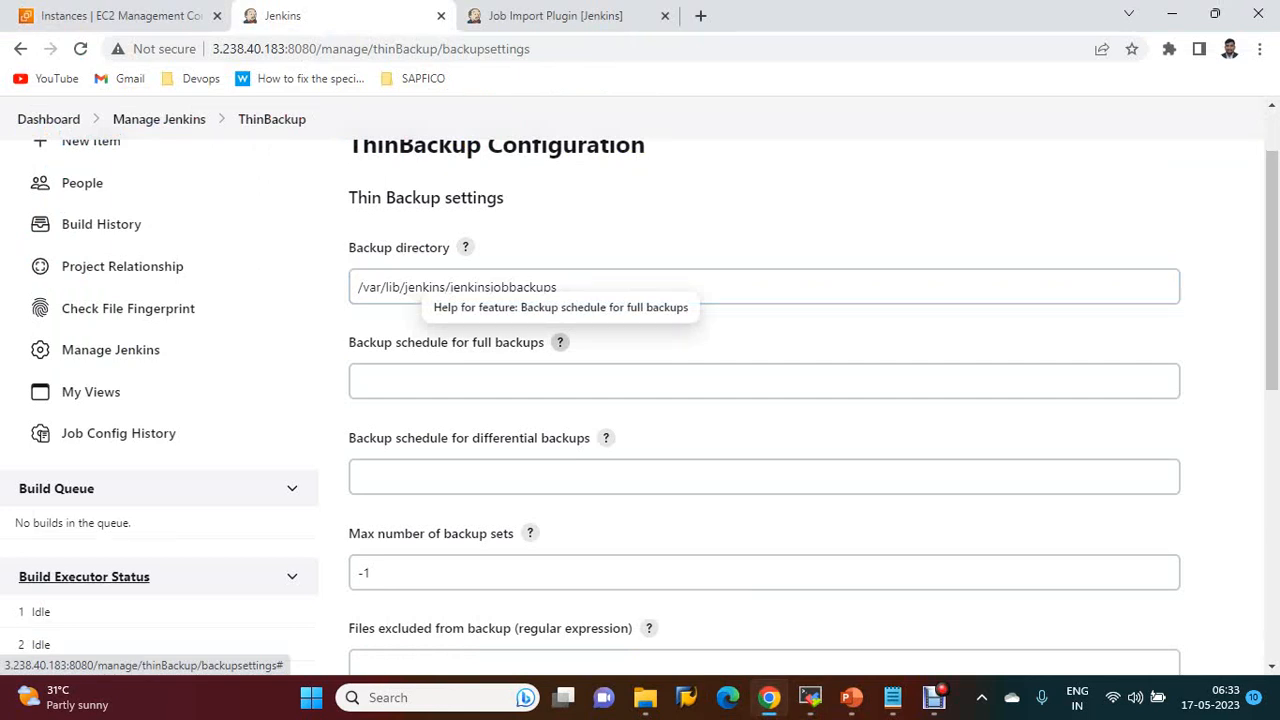
click(560, 342)
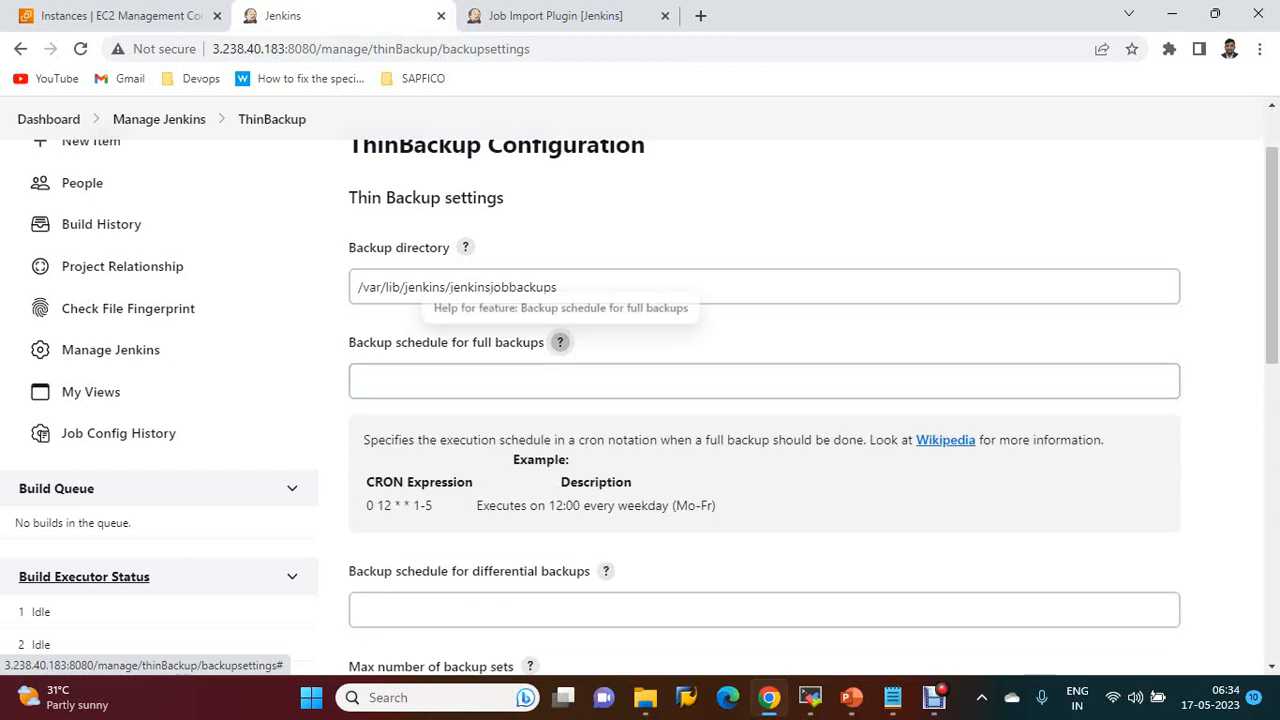
click(560, 342)
Step: Change Max number of backup sets from -1 to 3
scroll(764, 380, down, 1)
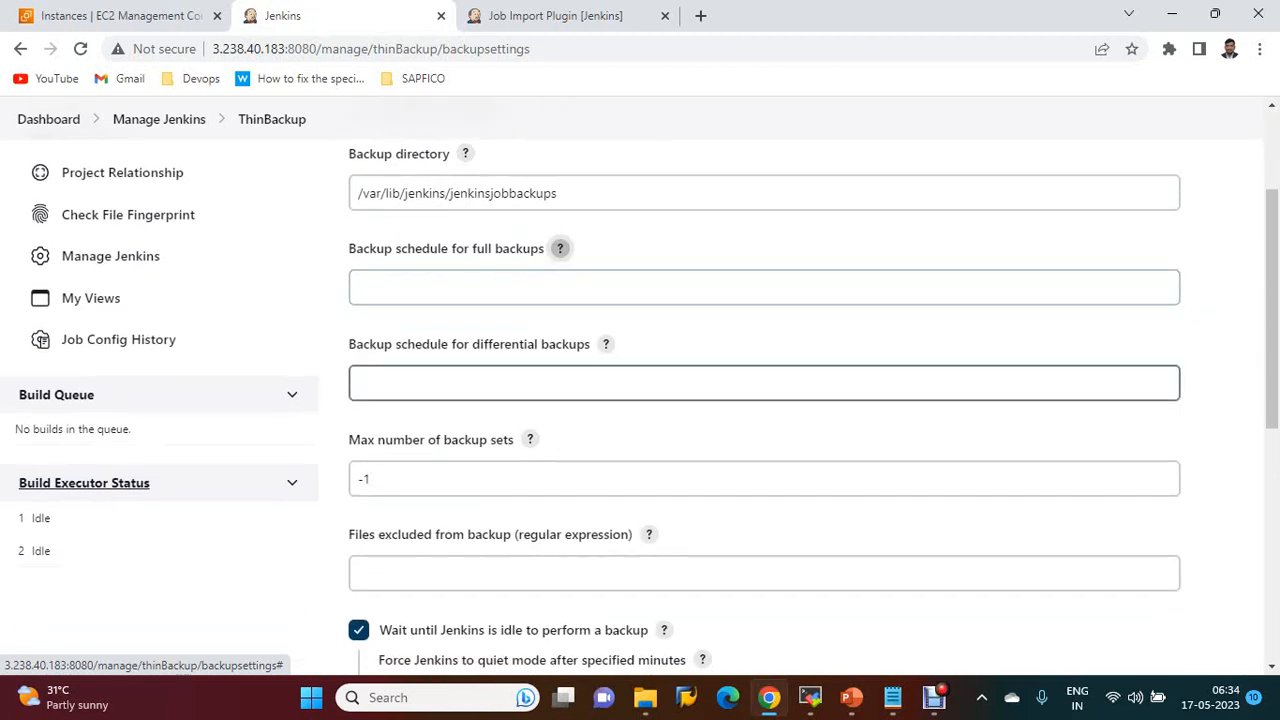
scroll(764, 383, down, 1)
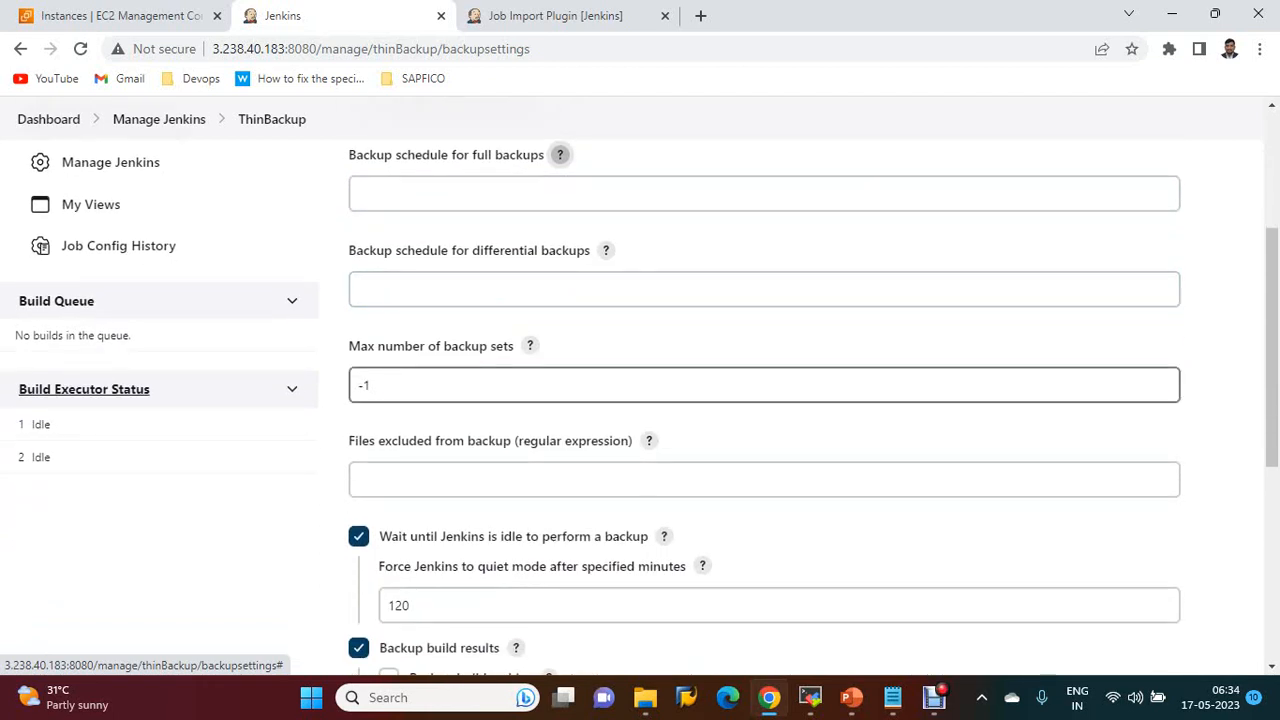
drag(373, 386, 356, 386)
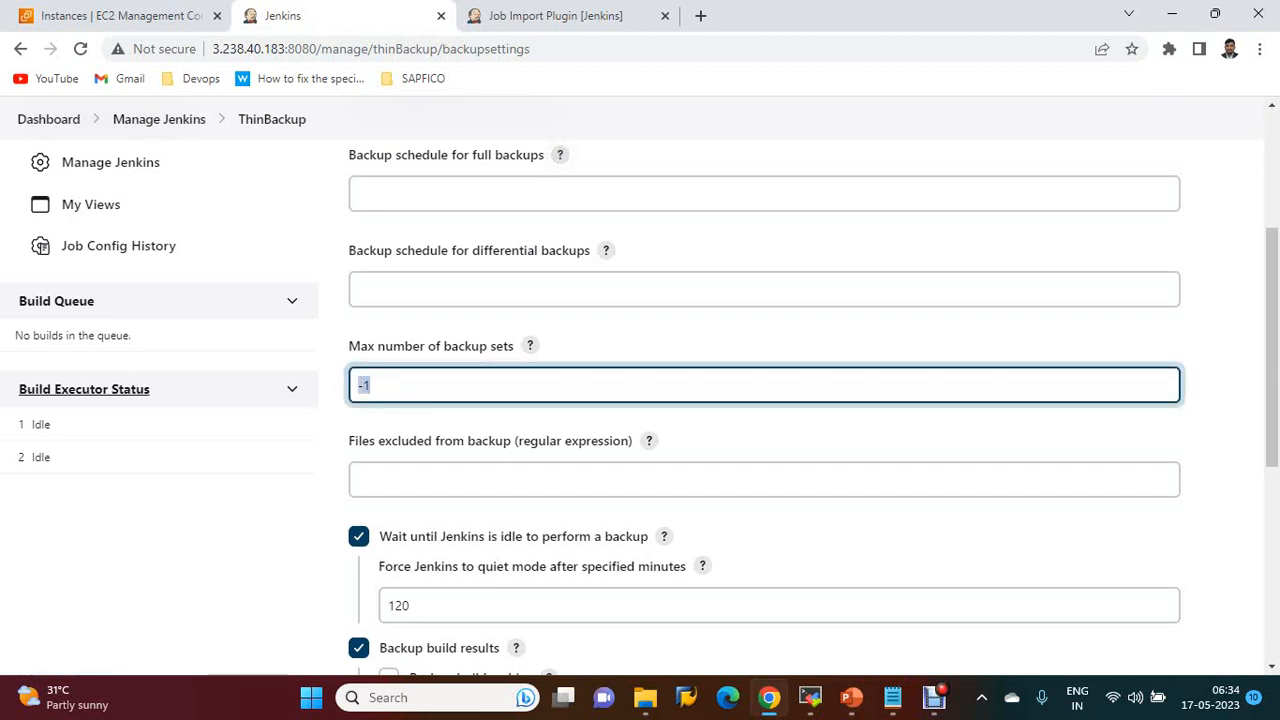
text(3)
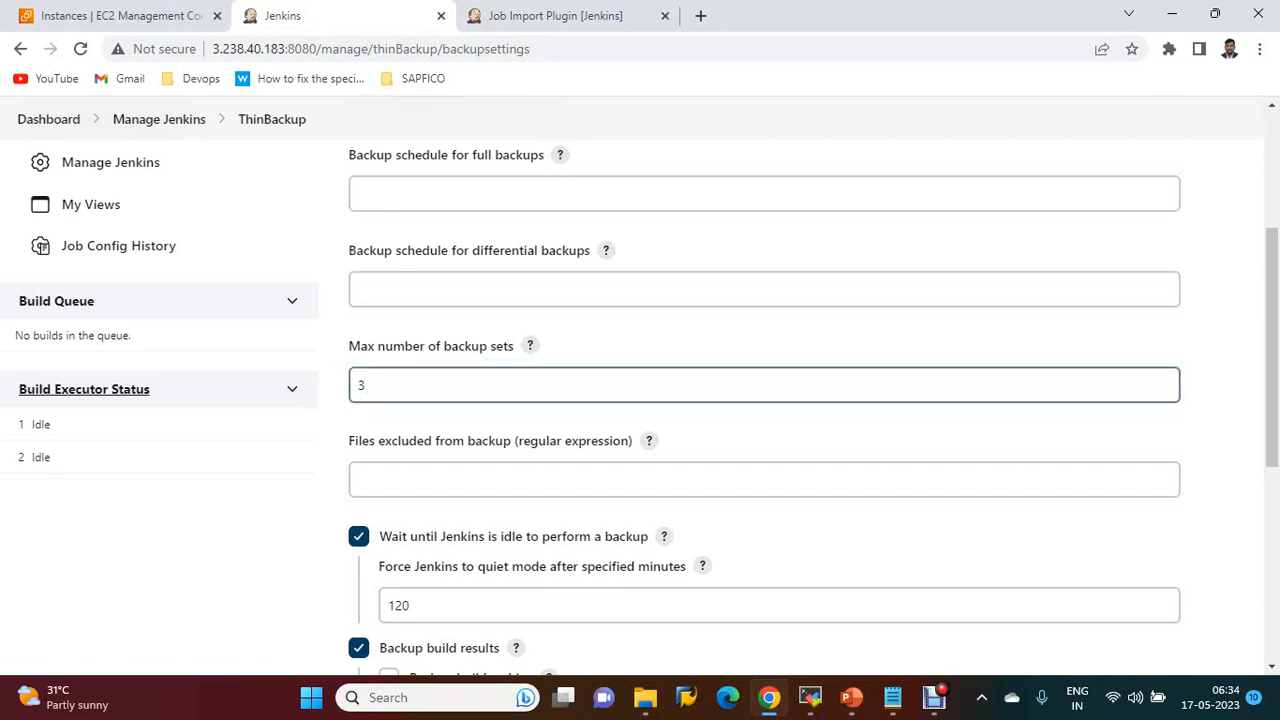
scroll(764, 386, down, 1)
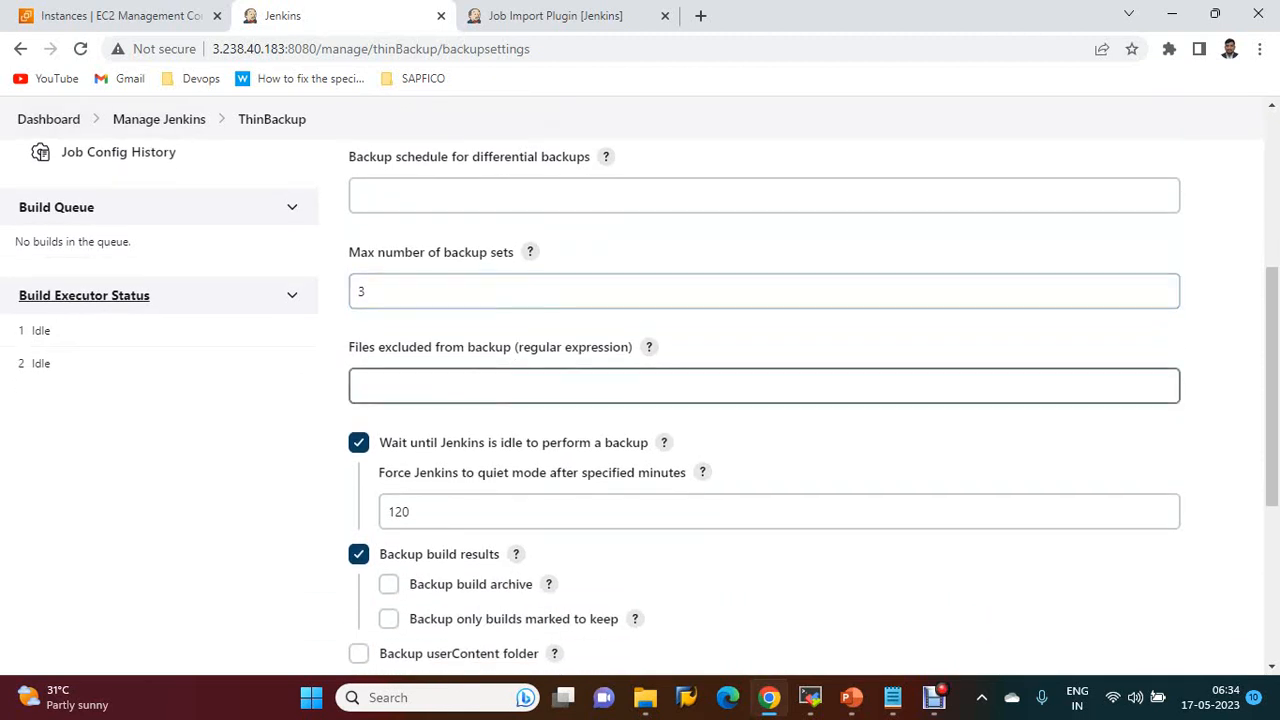
scroll(764, 386, down, 1)
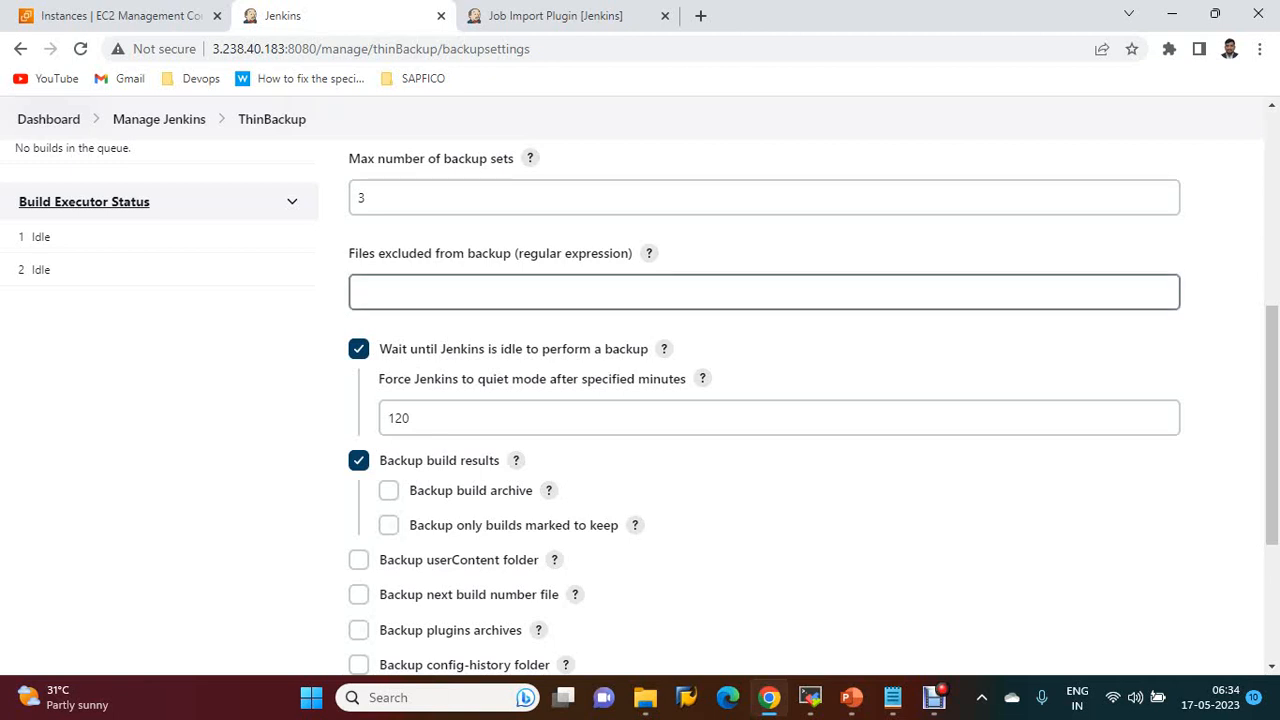
scroll(389, 310, down, 2)
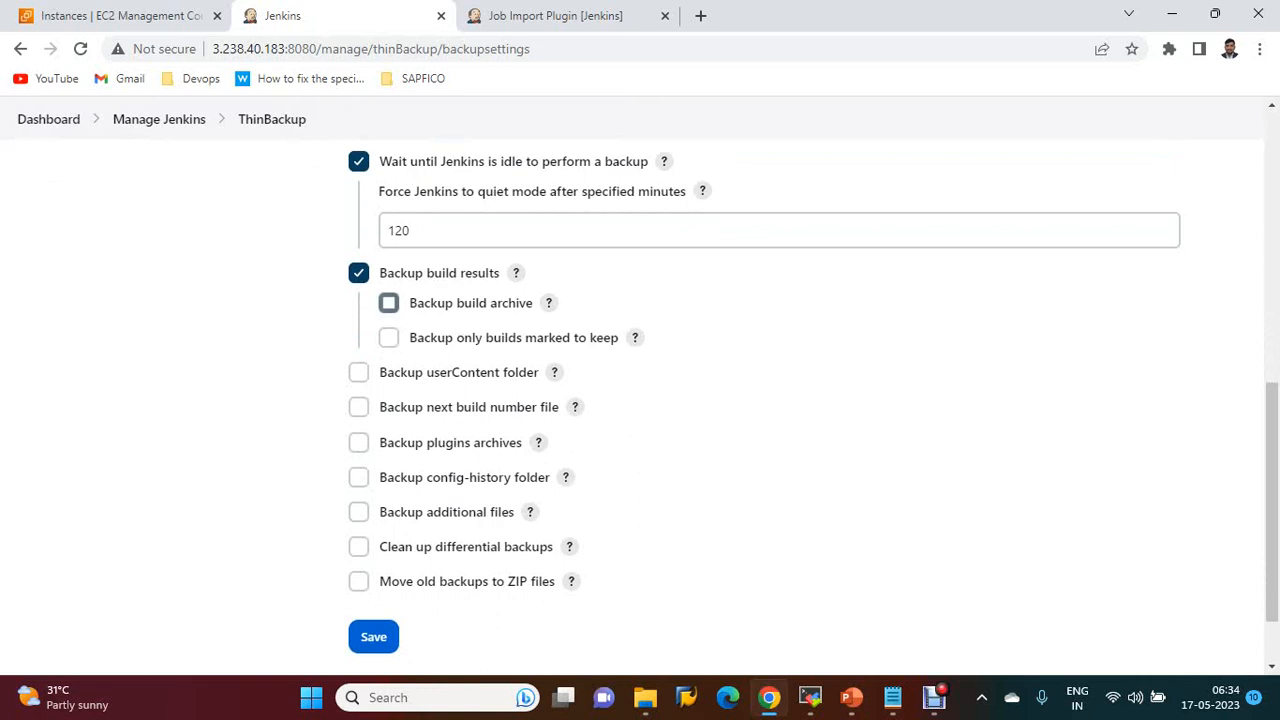
Step: Include userContent, next build number file, plugins archives, config-history and additional files in backups
click(358, 372)
click(358, 407)
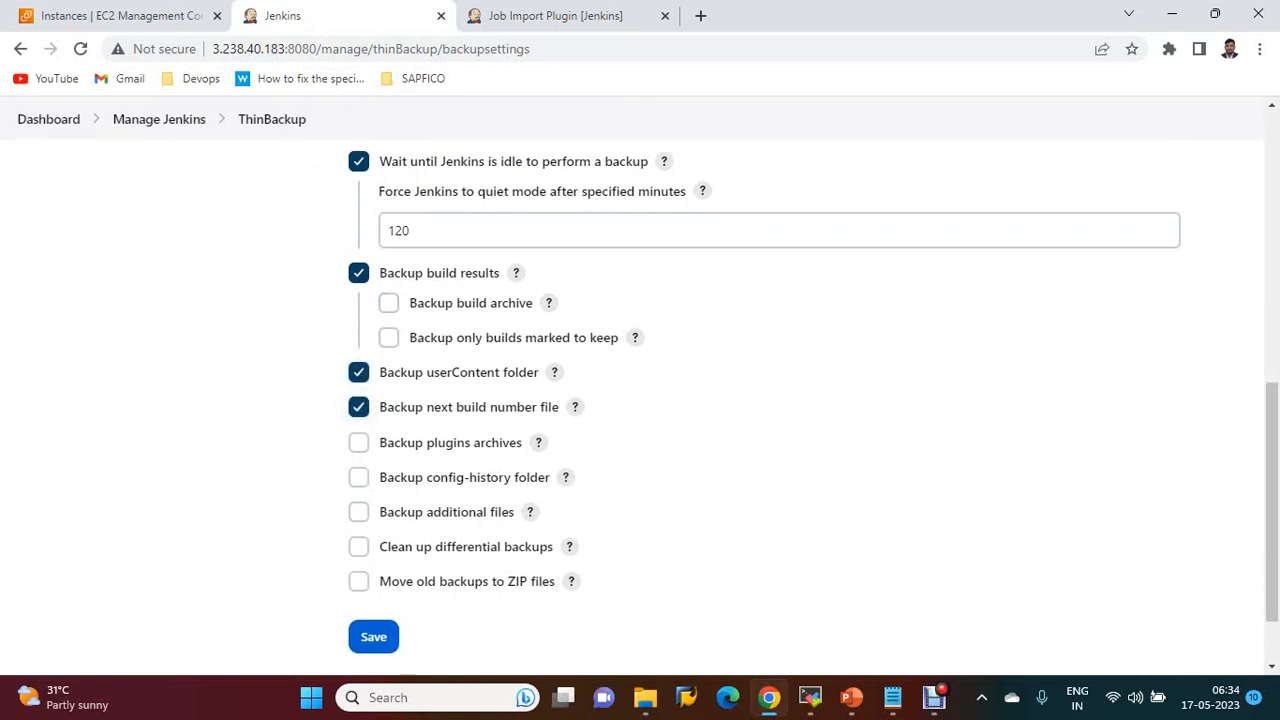
click(358, 442)
scroll(358, 442, down, 1)
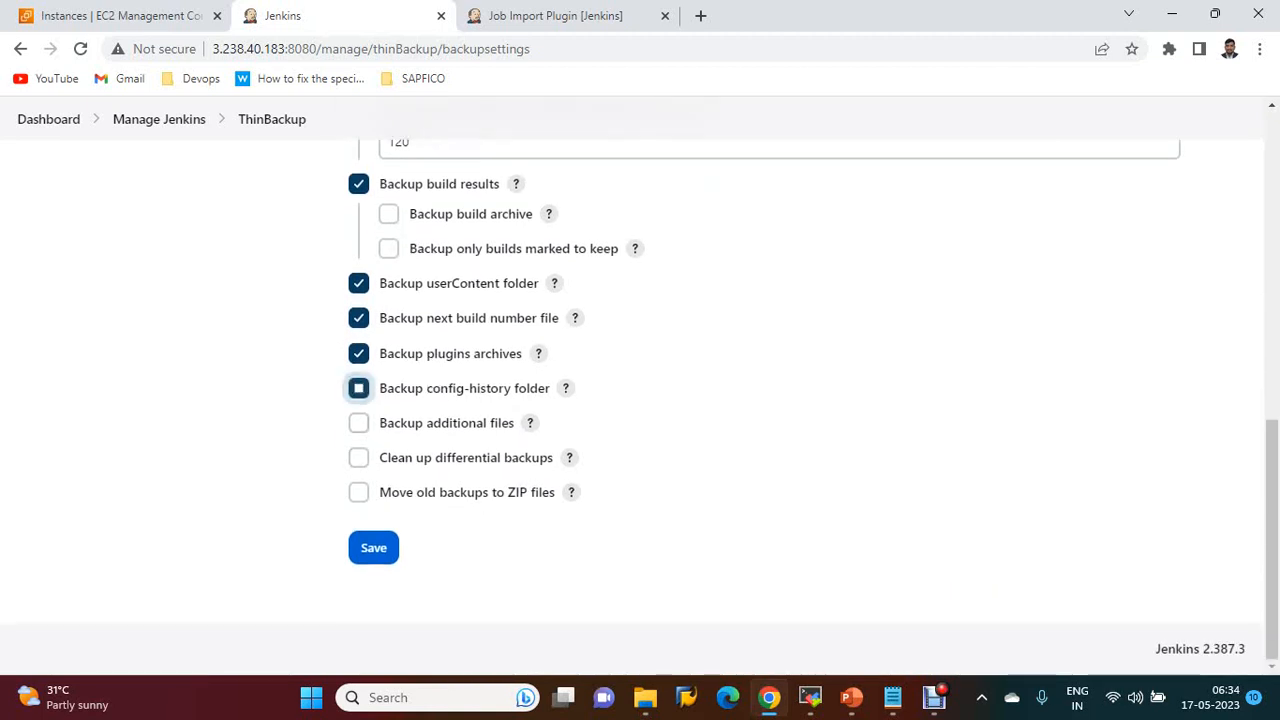
click(358, 388)
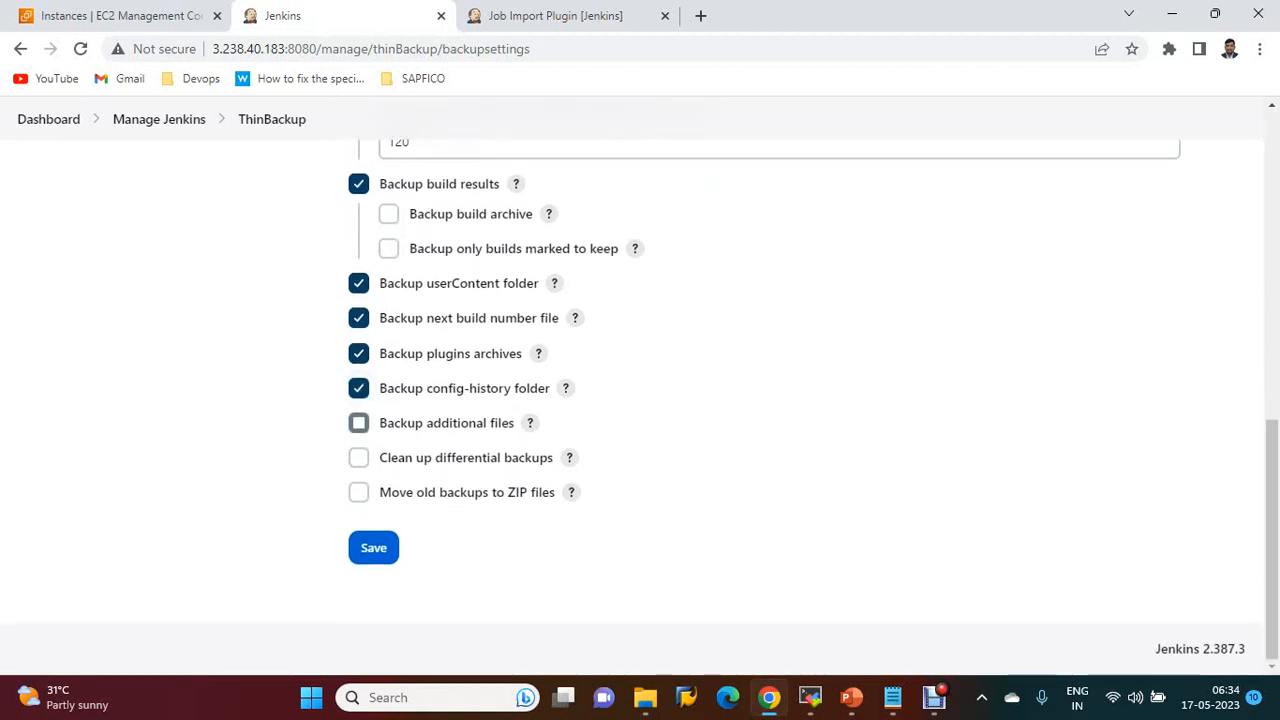
click(358, 422)
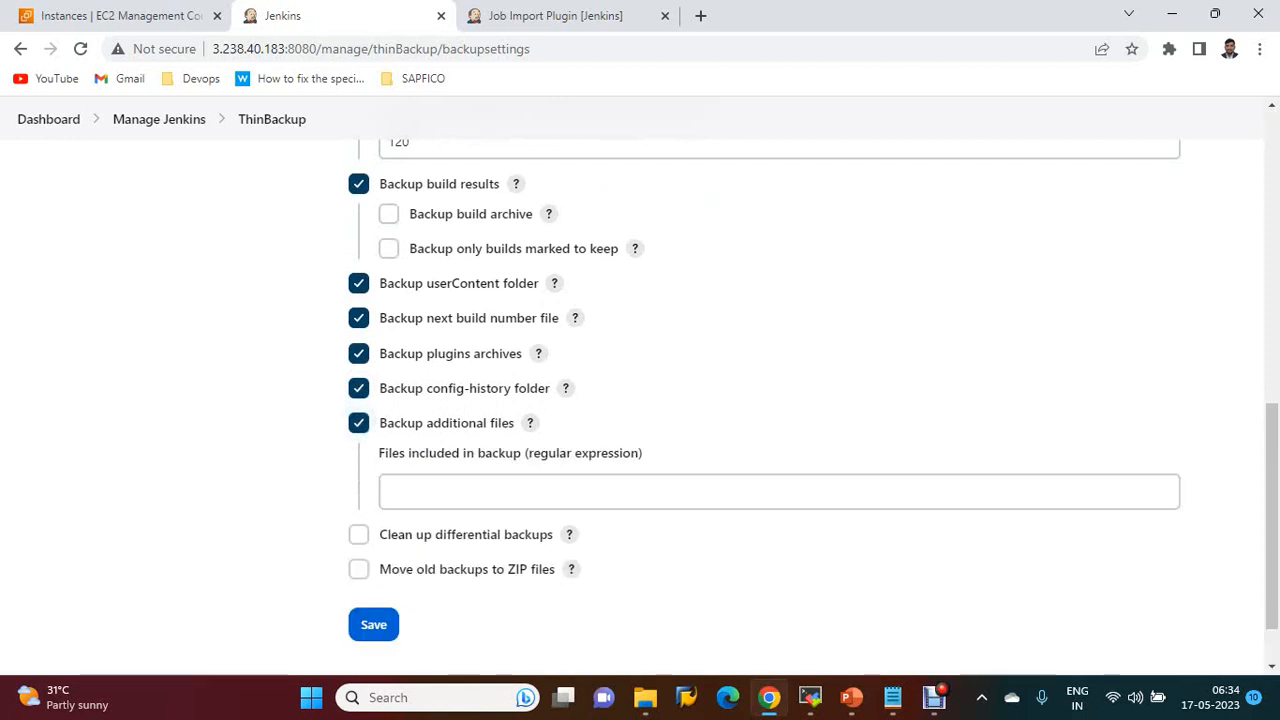
scroll(640, 400, down, 1)
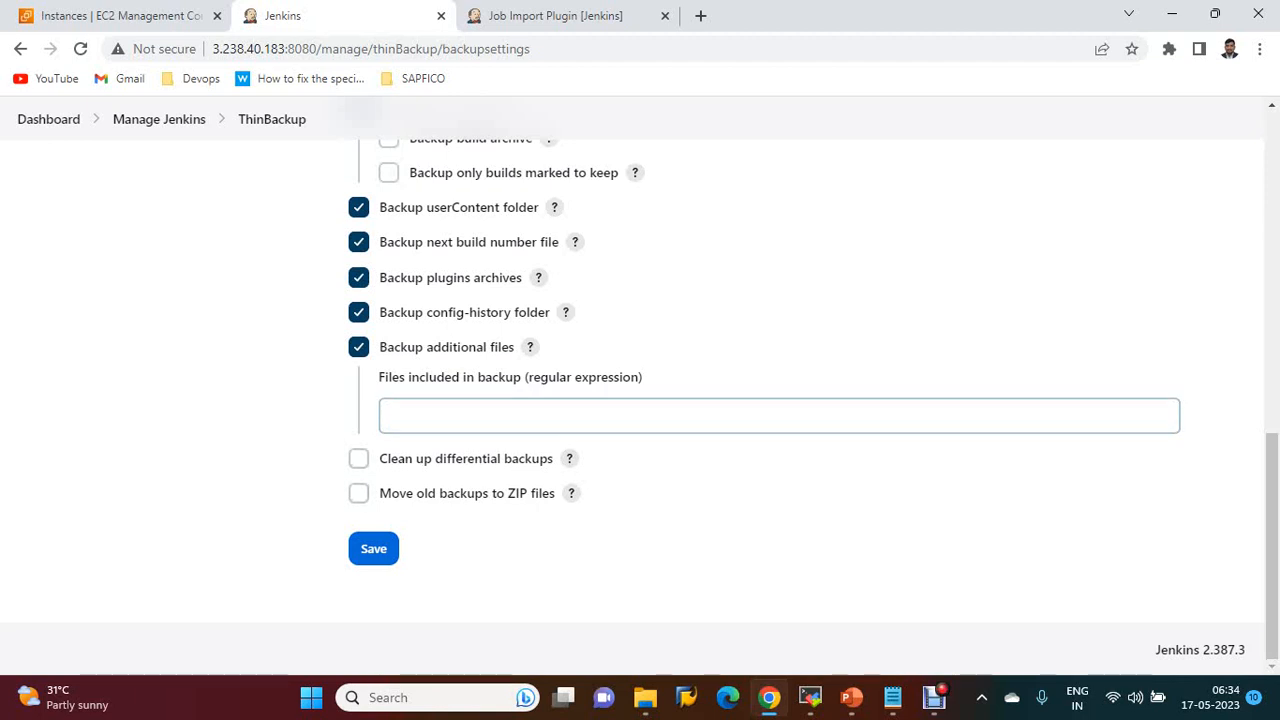
Step: Save the ThinBackup settings and start a backup immediately
click(374, 549)
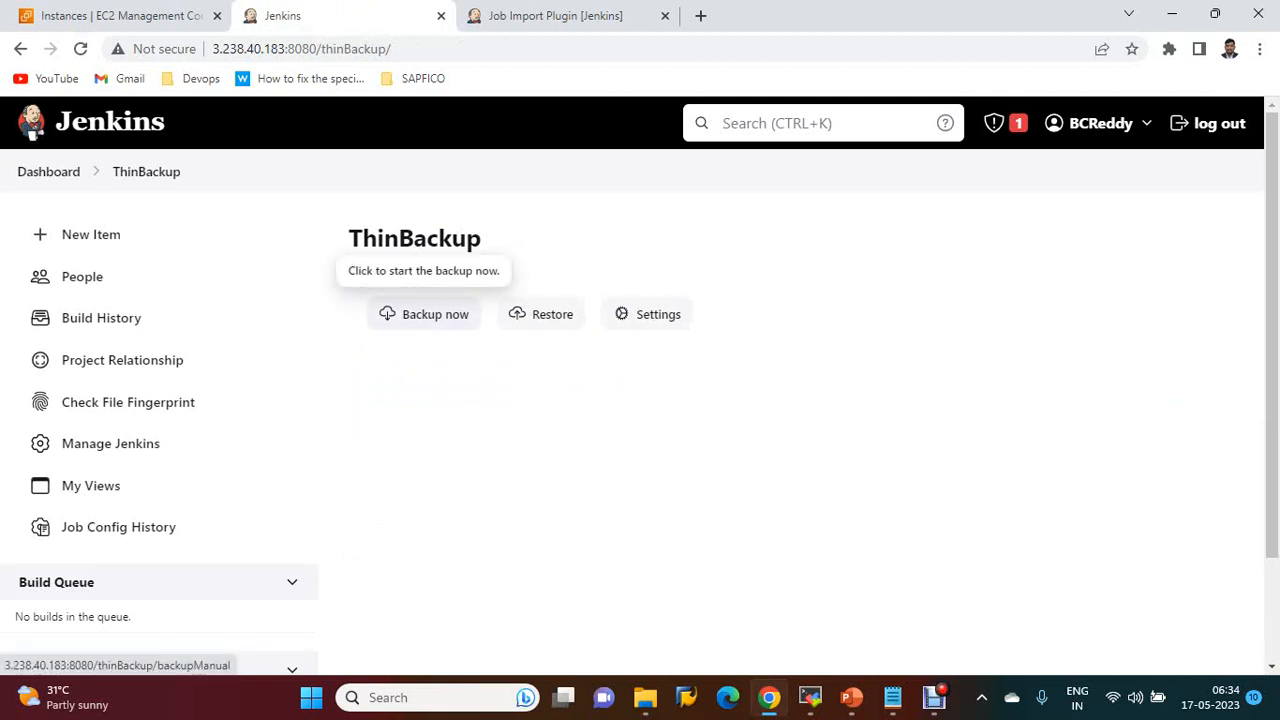
click(435, 314)
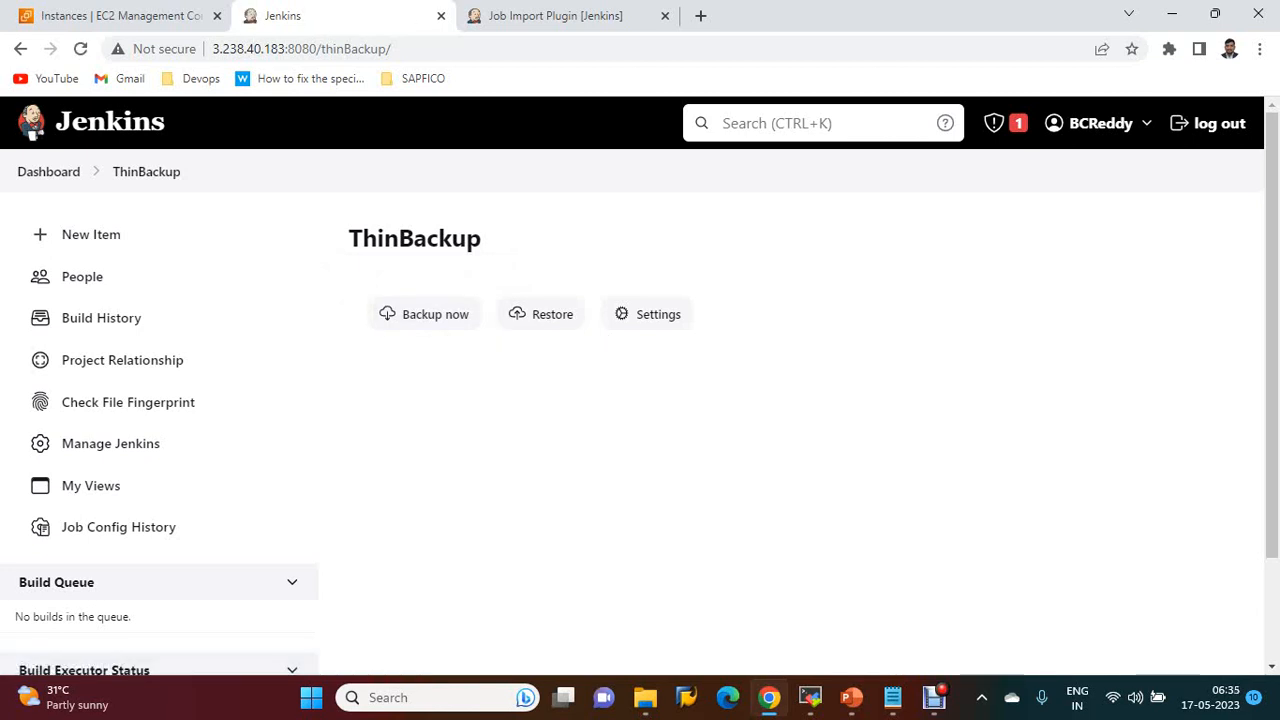
scroll(435, 314, down, 1)
scroll(435, 314, down, 1)
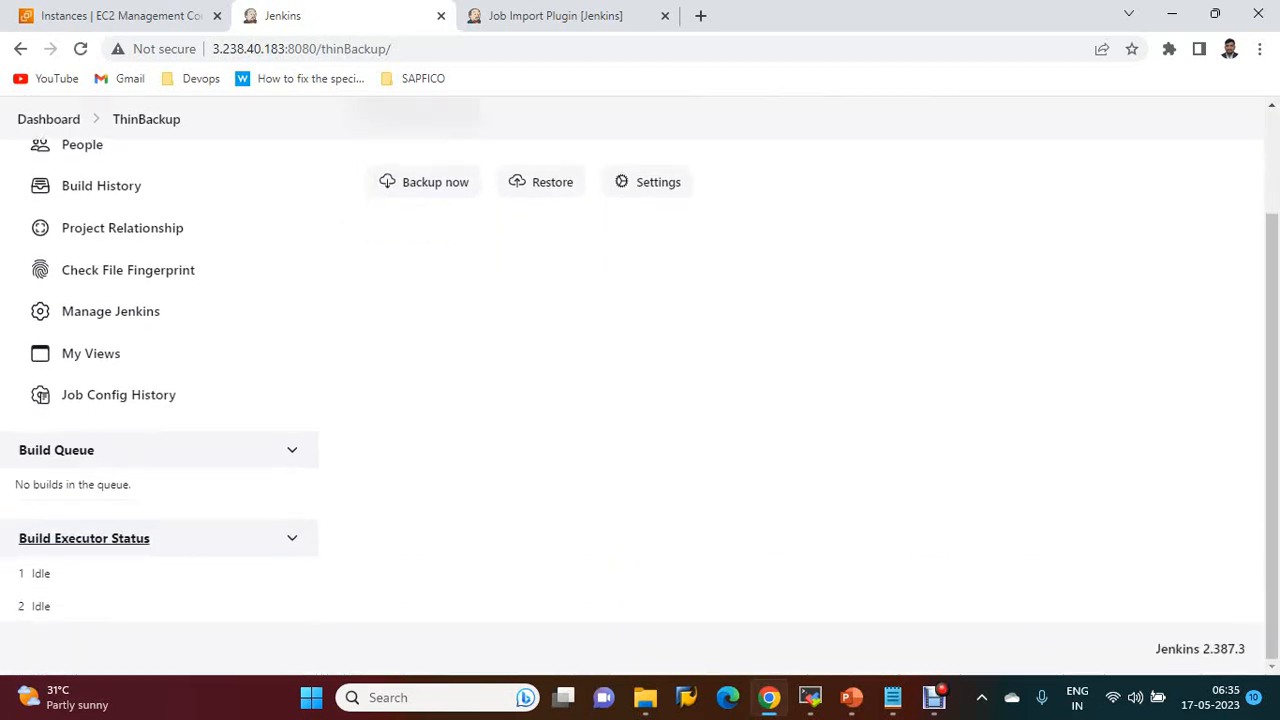
Step: In the terminal, list the Jenkins home, then enter jenkinsjobbackups and list its contents
click(810, 697)
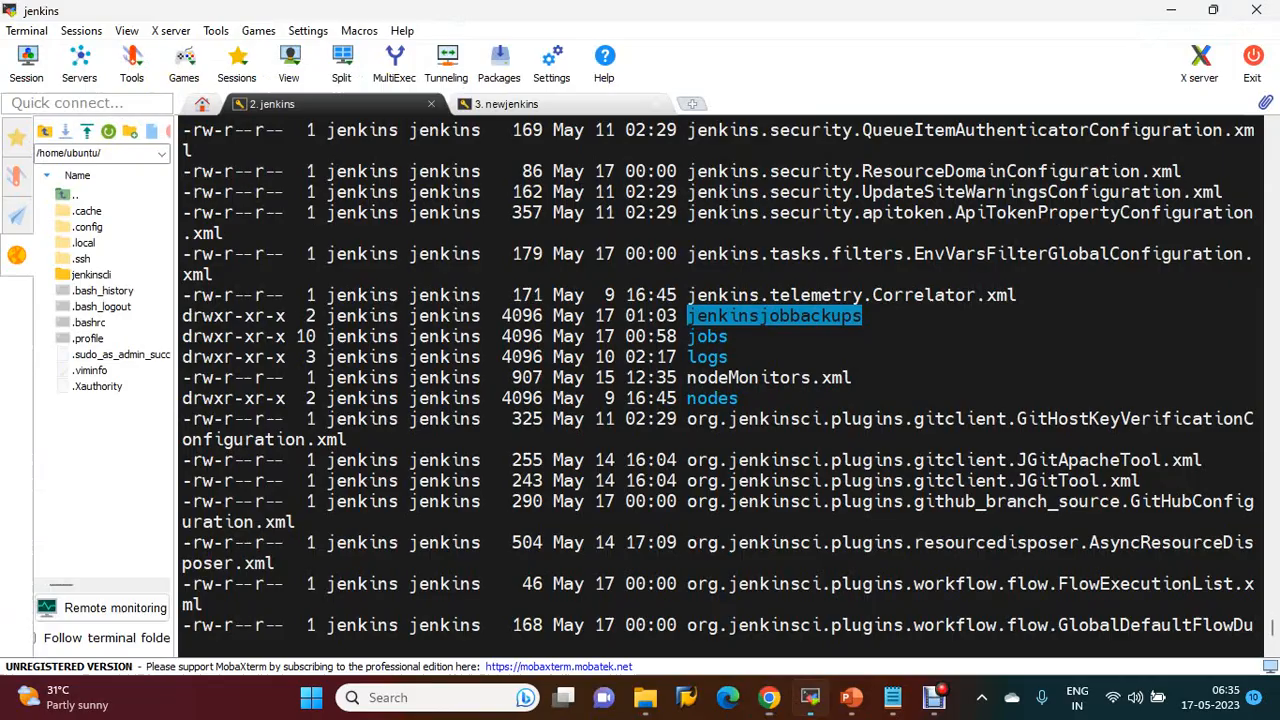
text(ls -l)
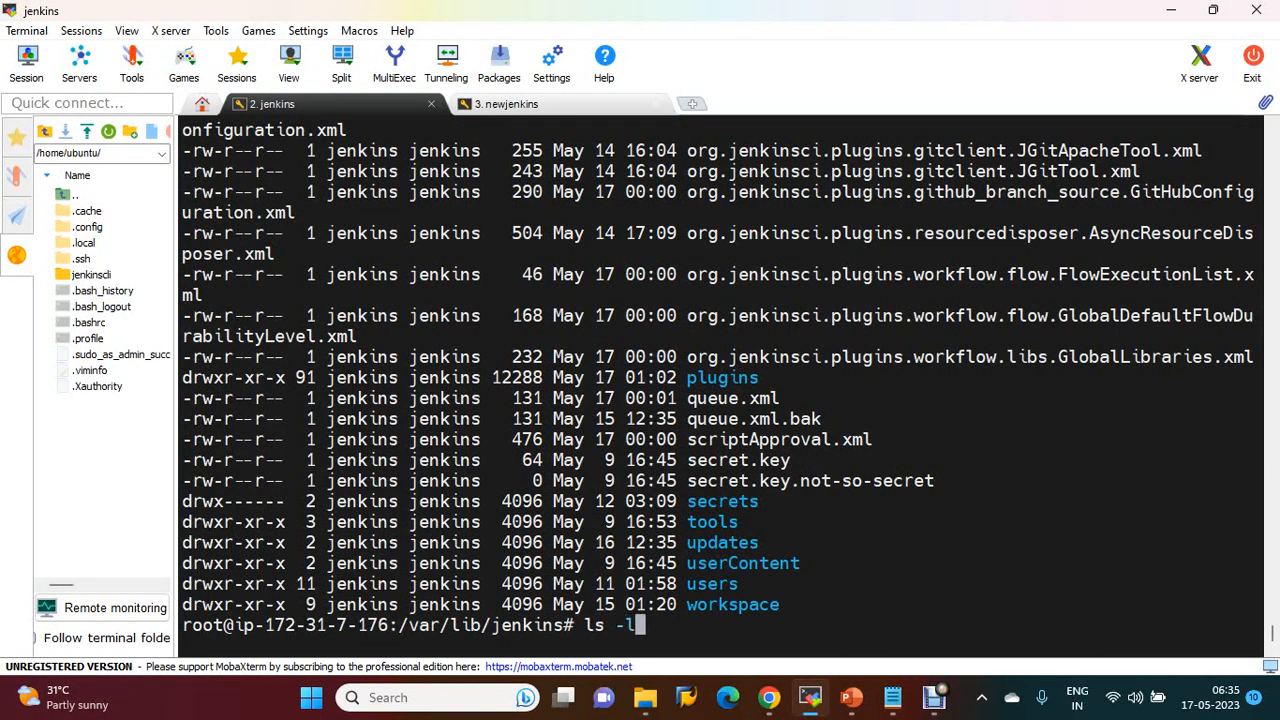
key(Return)
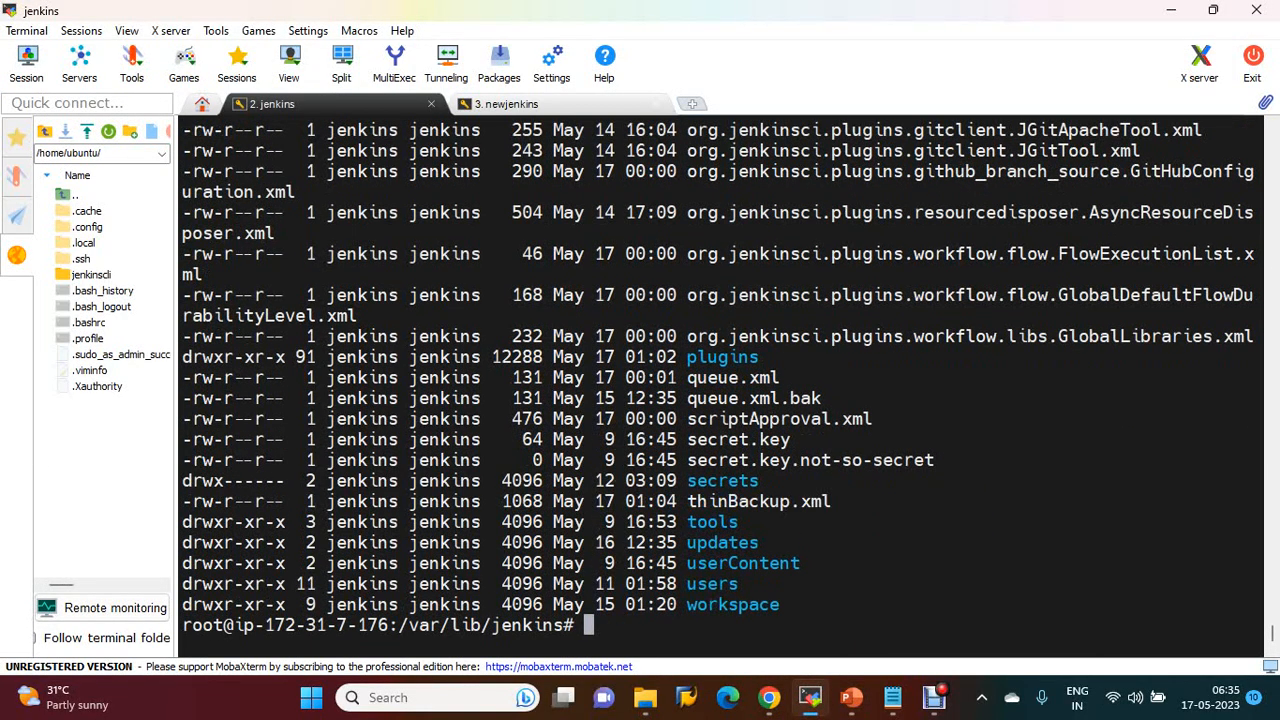
text(cd jenkinsb)
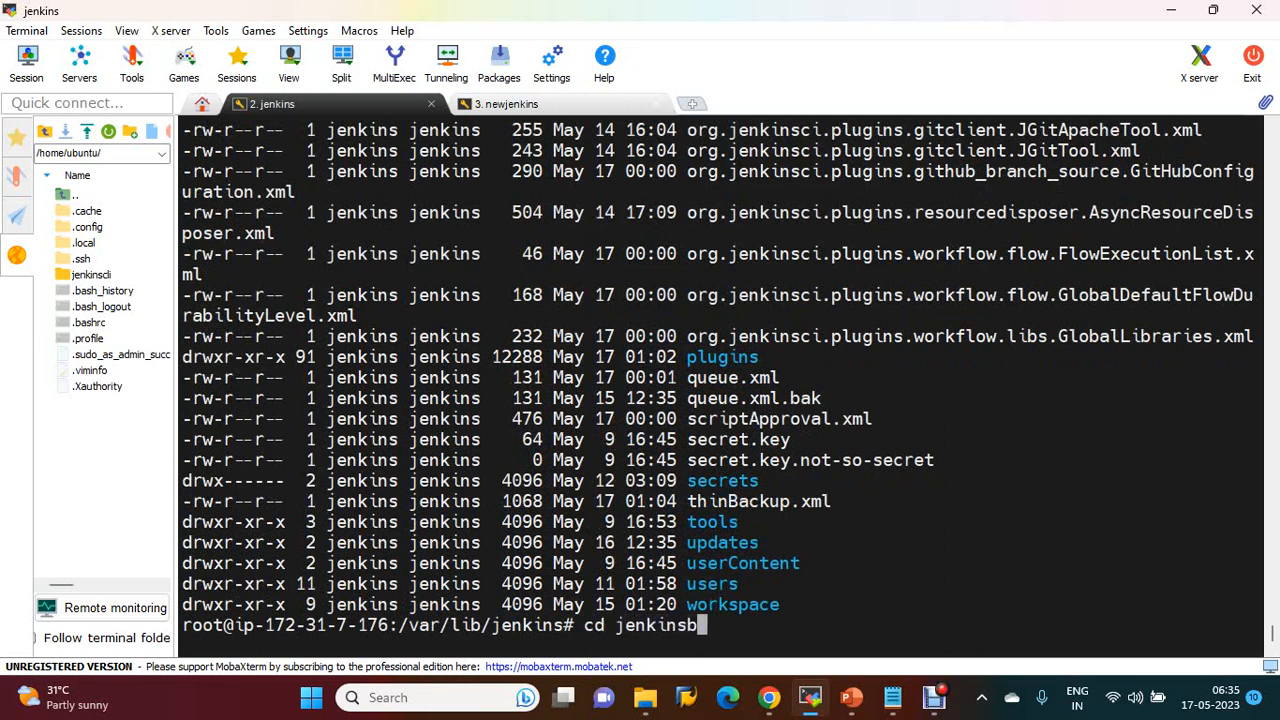
key(BackSpace)
text(jo)
key(Tab)
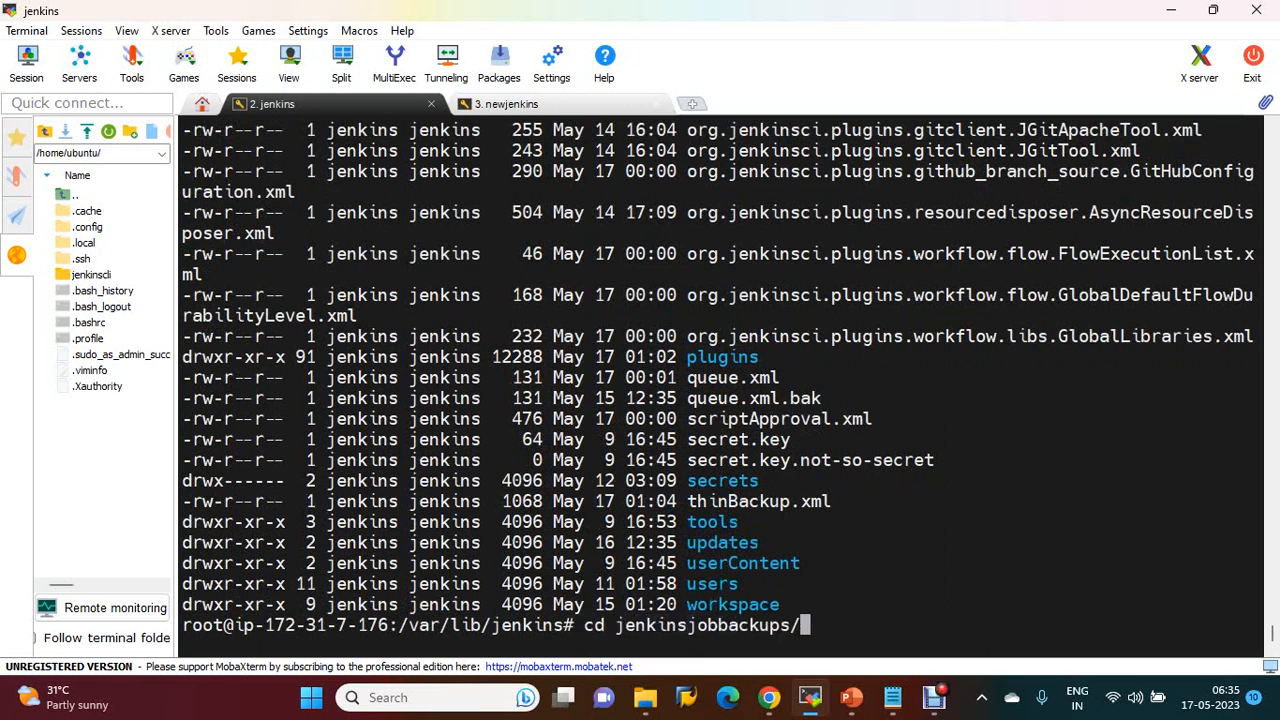
key(Return)
text(ls -l)
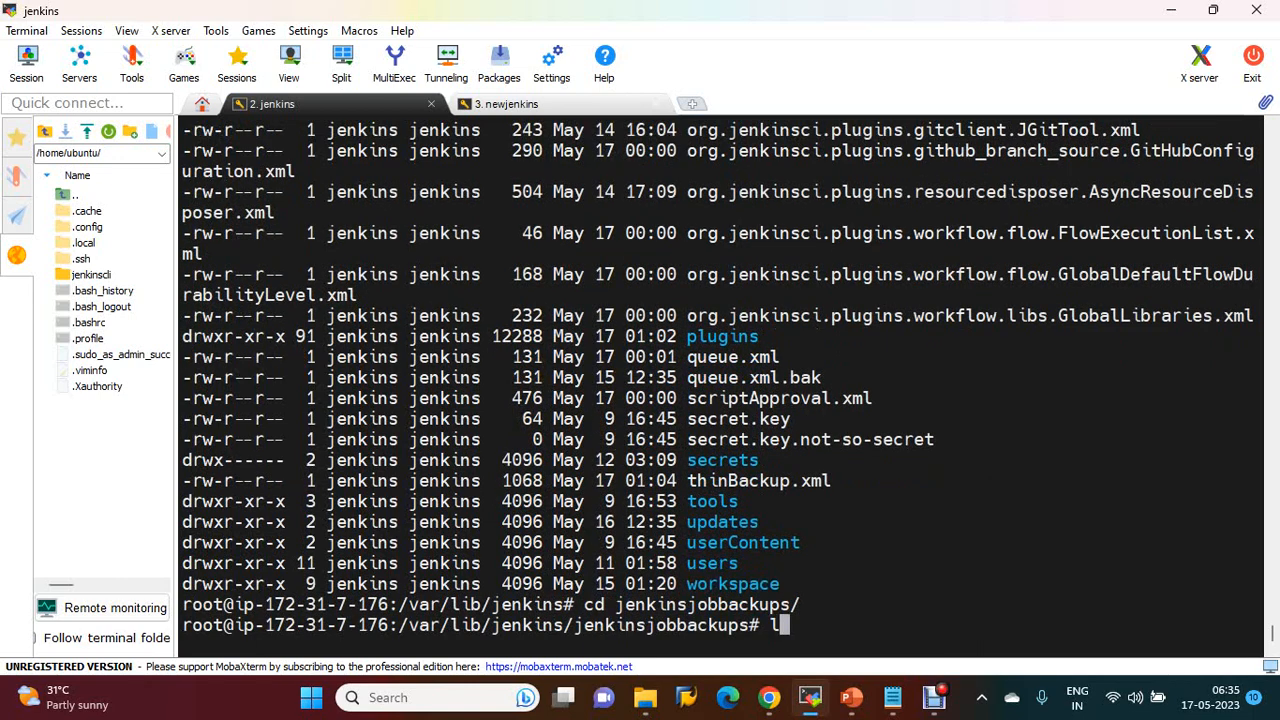
key(Return)
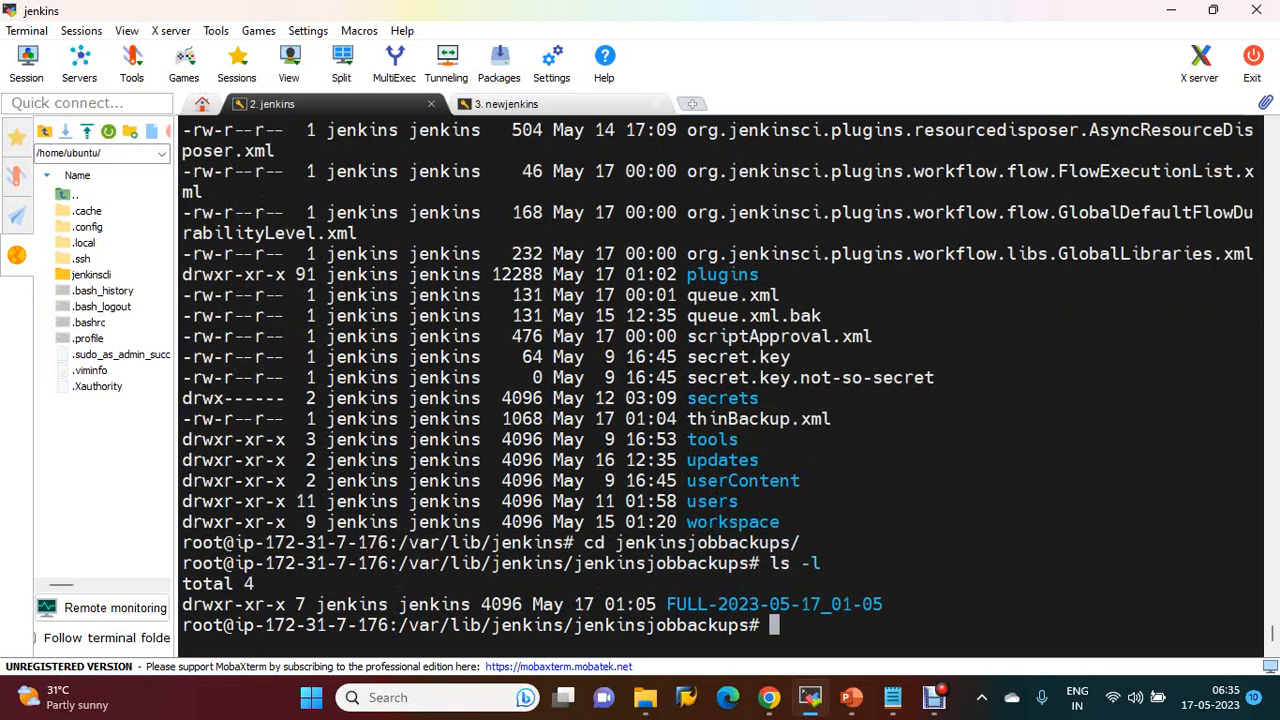
Step: Select the new FULL-2023-05-17_01-05 backup folder, then trigger another Jenkins backup
double_click(640, 625)
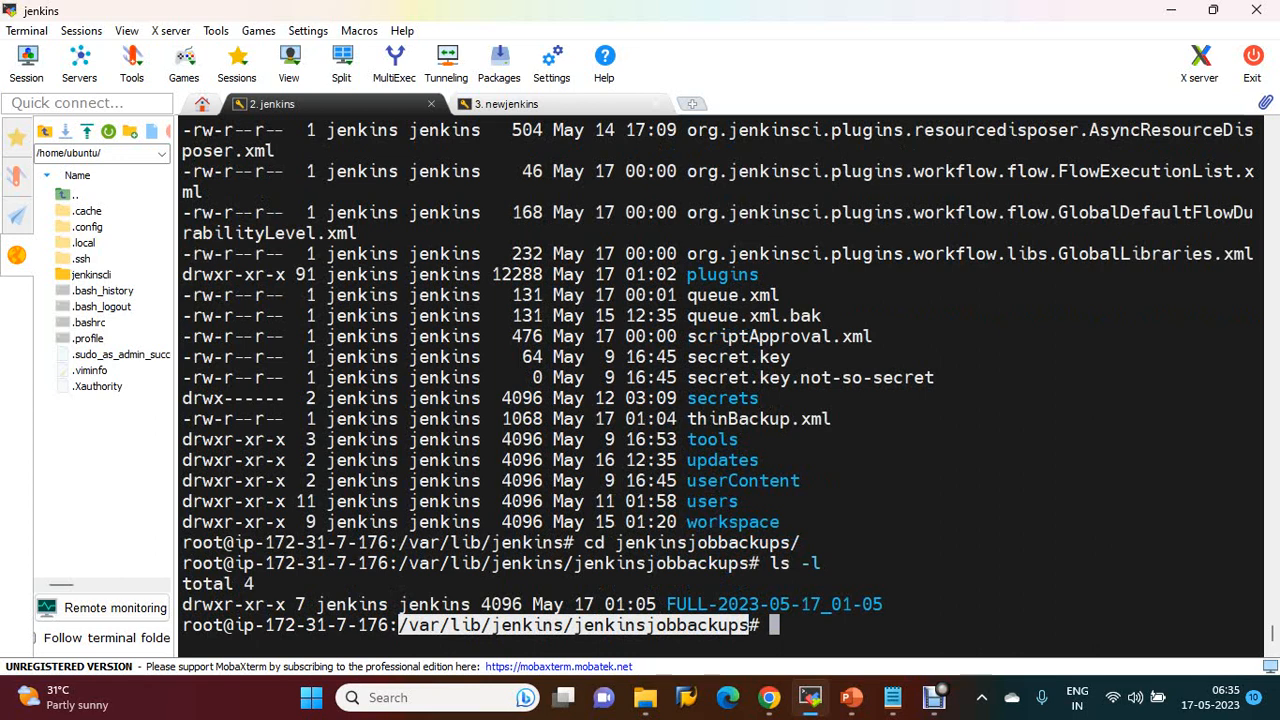
double_click(774, 605)
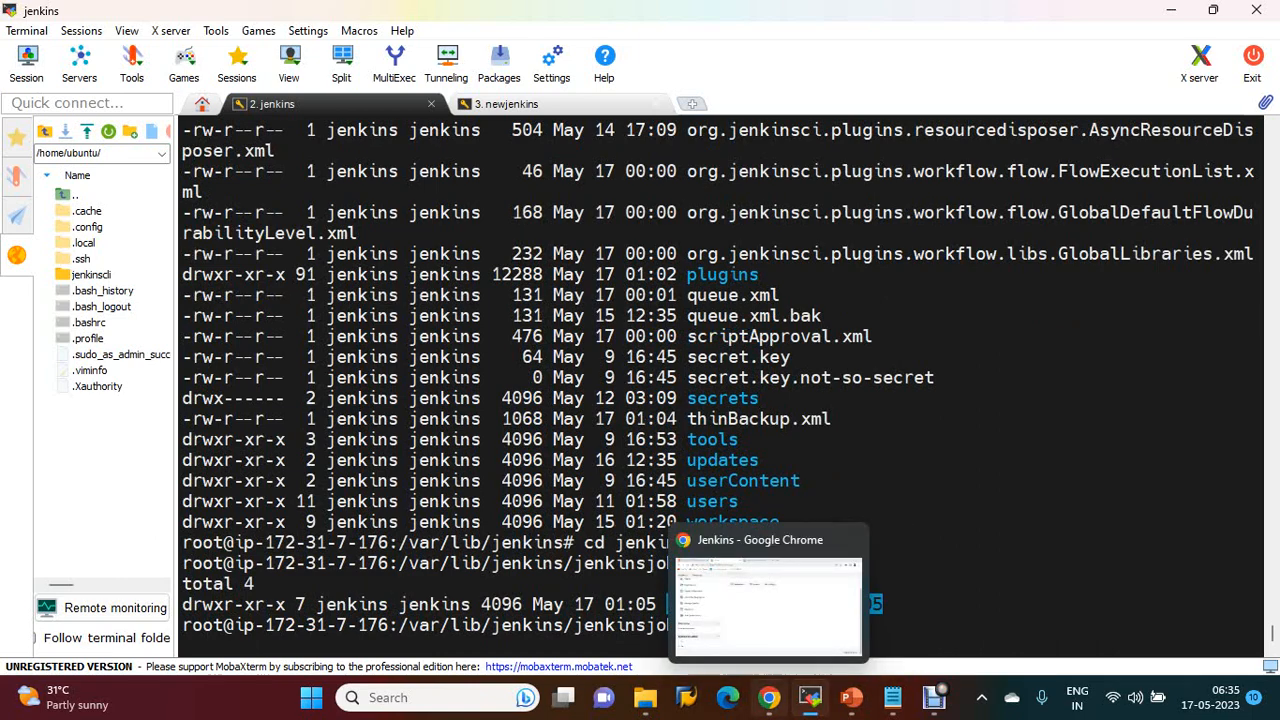
click(769, 697)
click(425, 182)
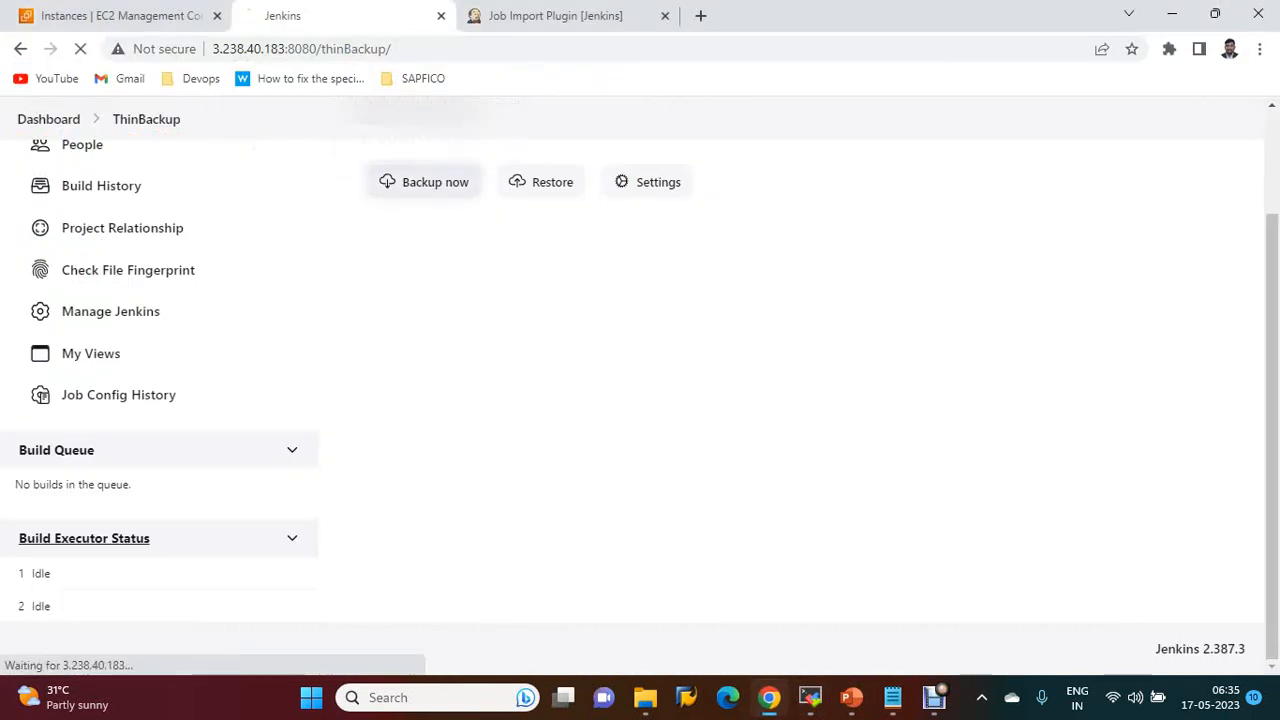
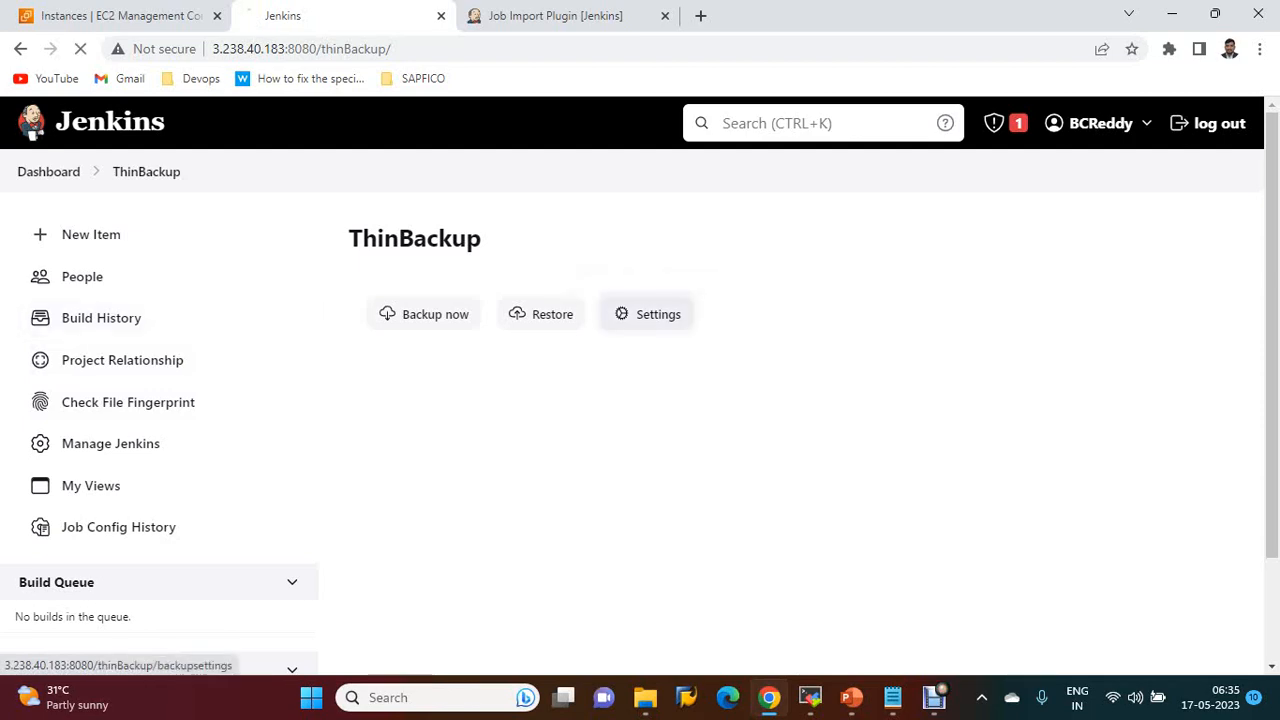
Step: Enable 'Move old backups to ZIP files' in ThinBackup Settings and save
click(648, 314)
scroll(764, 425, down, 1)
scroll(764, 425, down, 8)
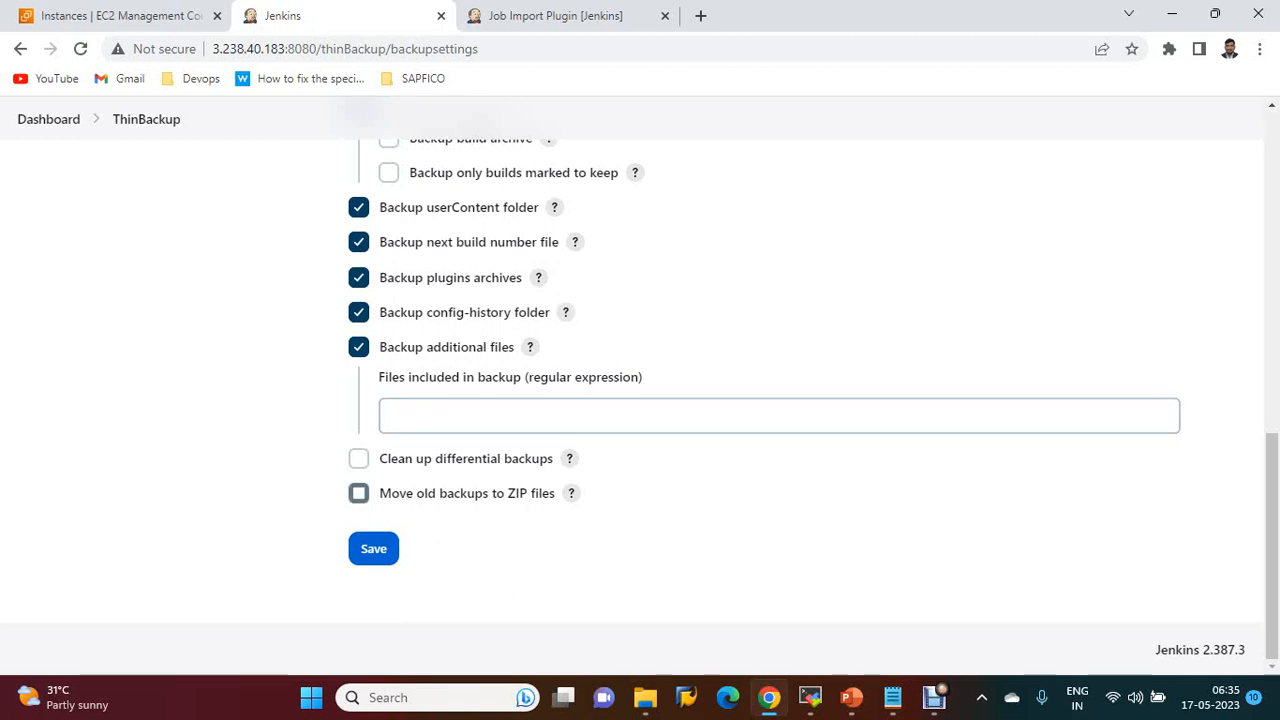
click(358, 493)
scroll(358, 493, up, 2)
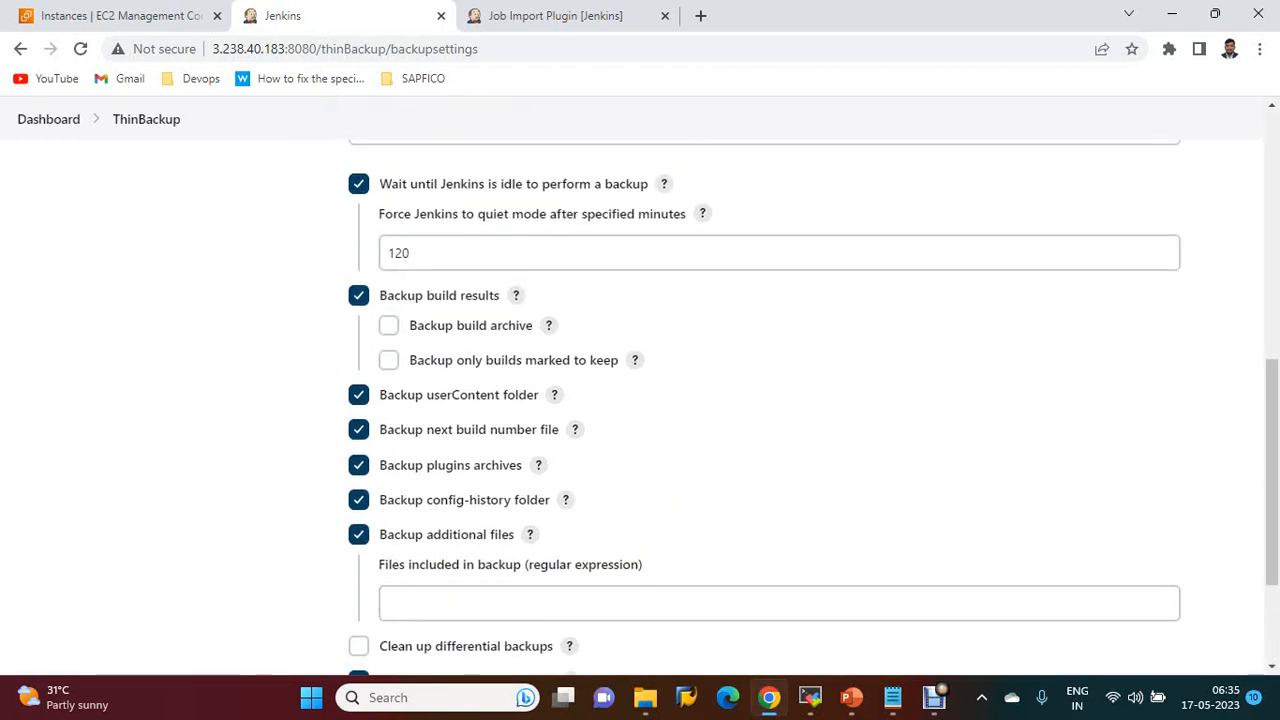
scroll(640, 400, up, 1)
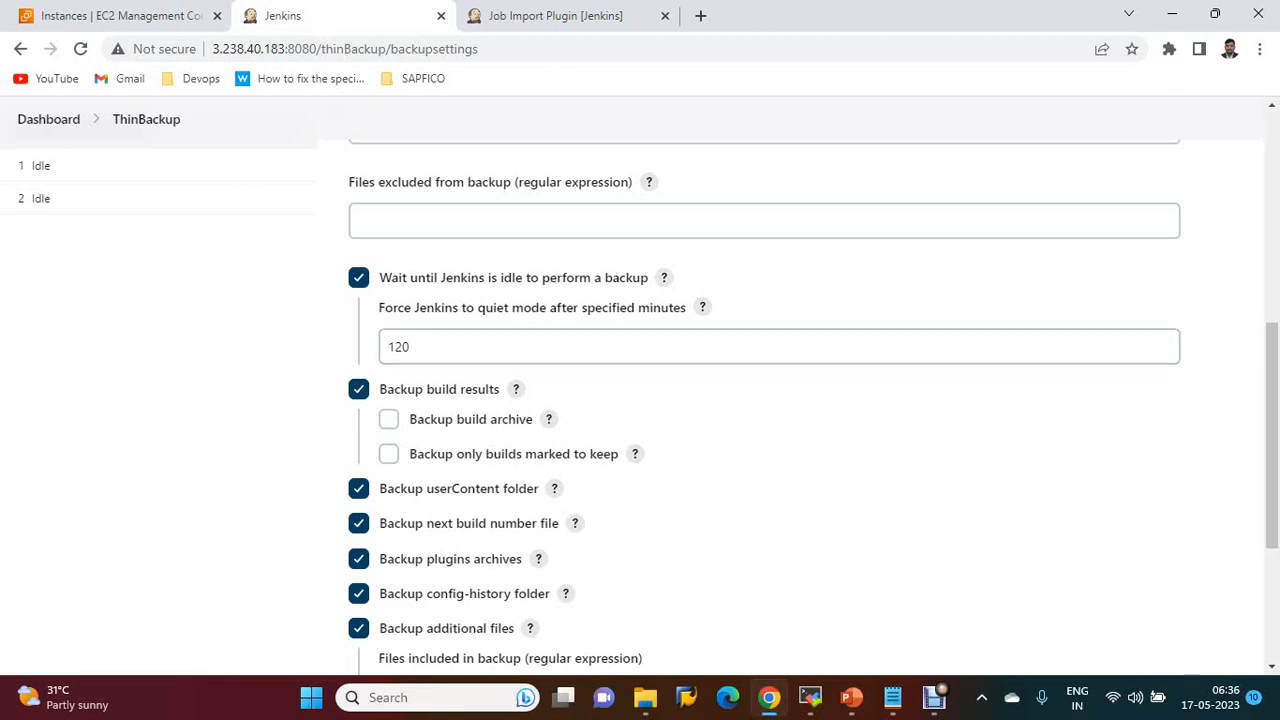
key(alt+Tab)
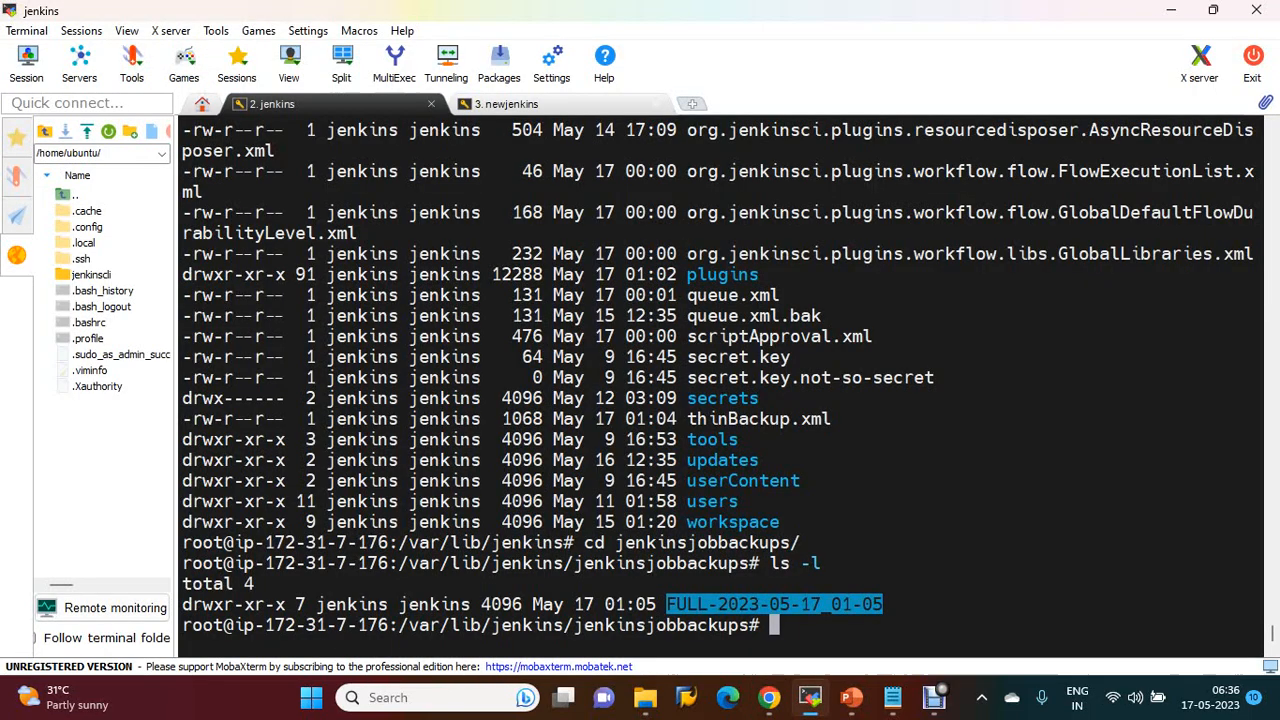
key(alt+Tab)
scroll(640, 400, down, 3)
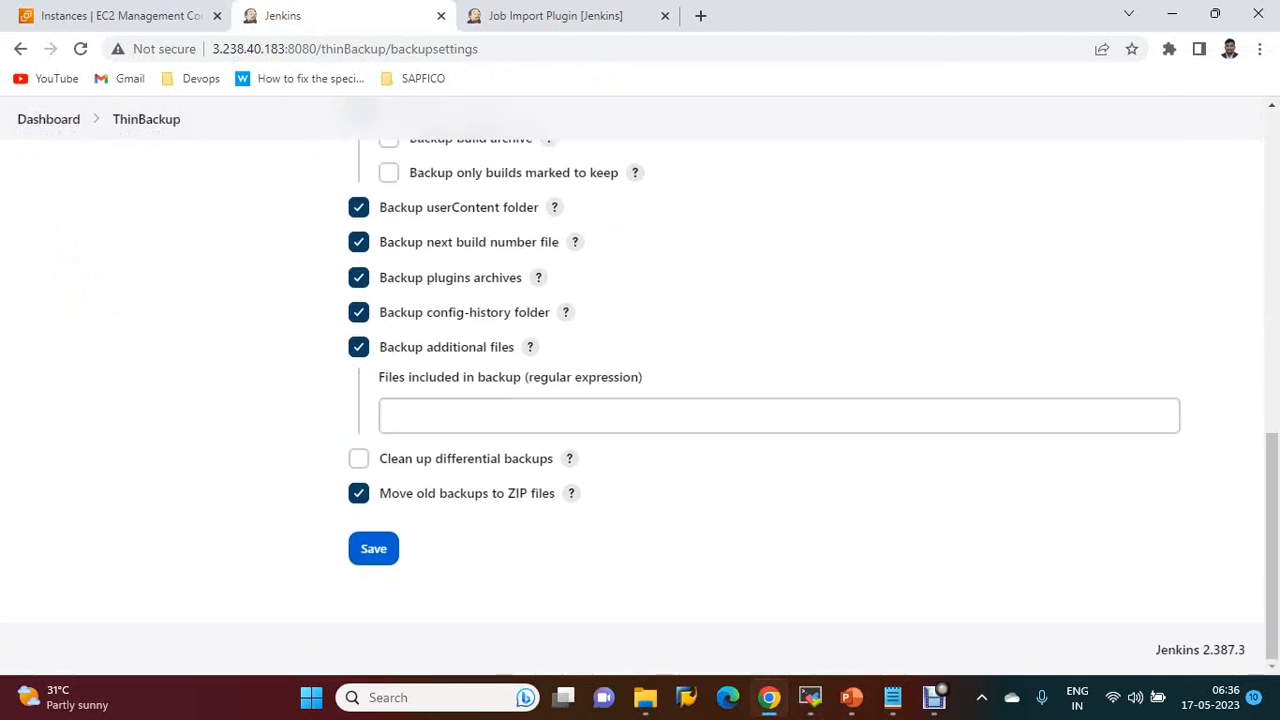
click(373, 549)
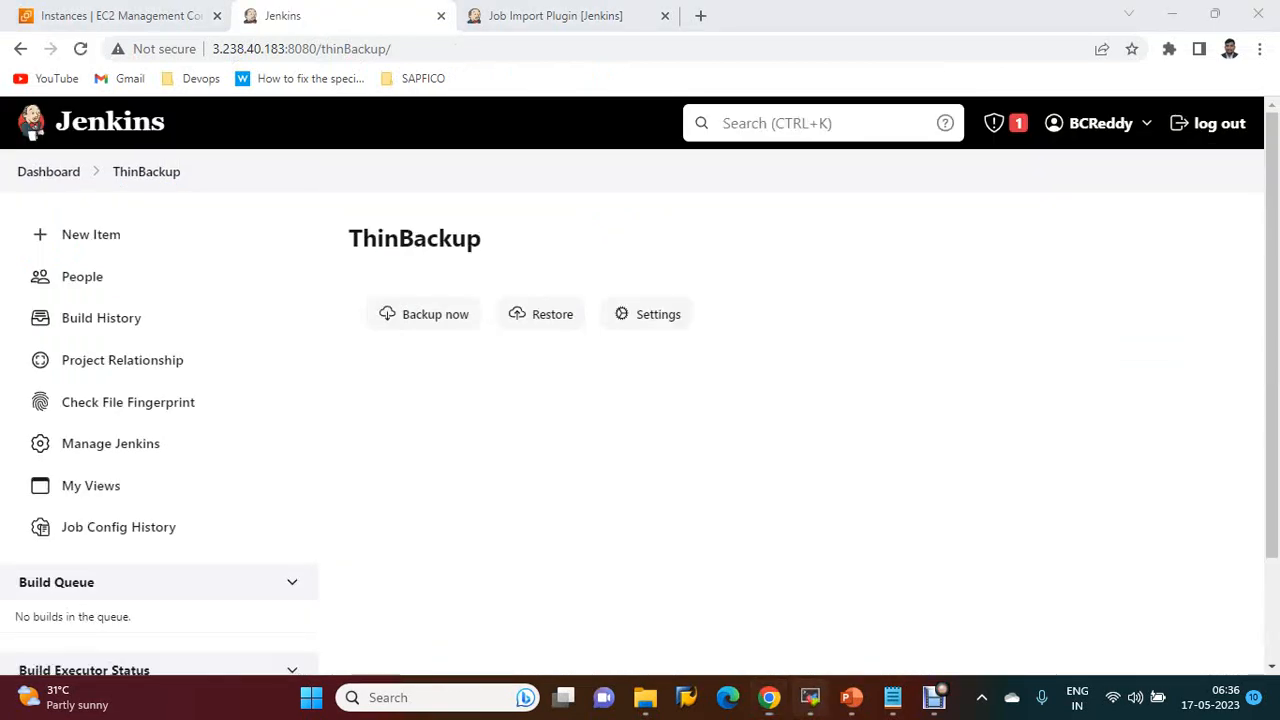
Step: List the jenkinsjobbackups folder in the terminal with ls -l
key(alt+Tab)
text(l s-l)
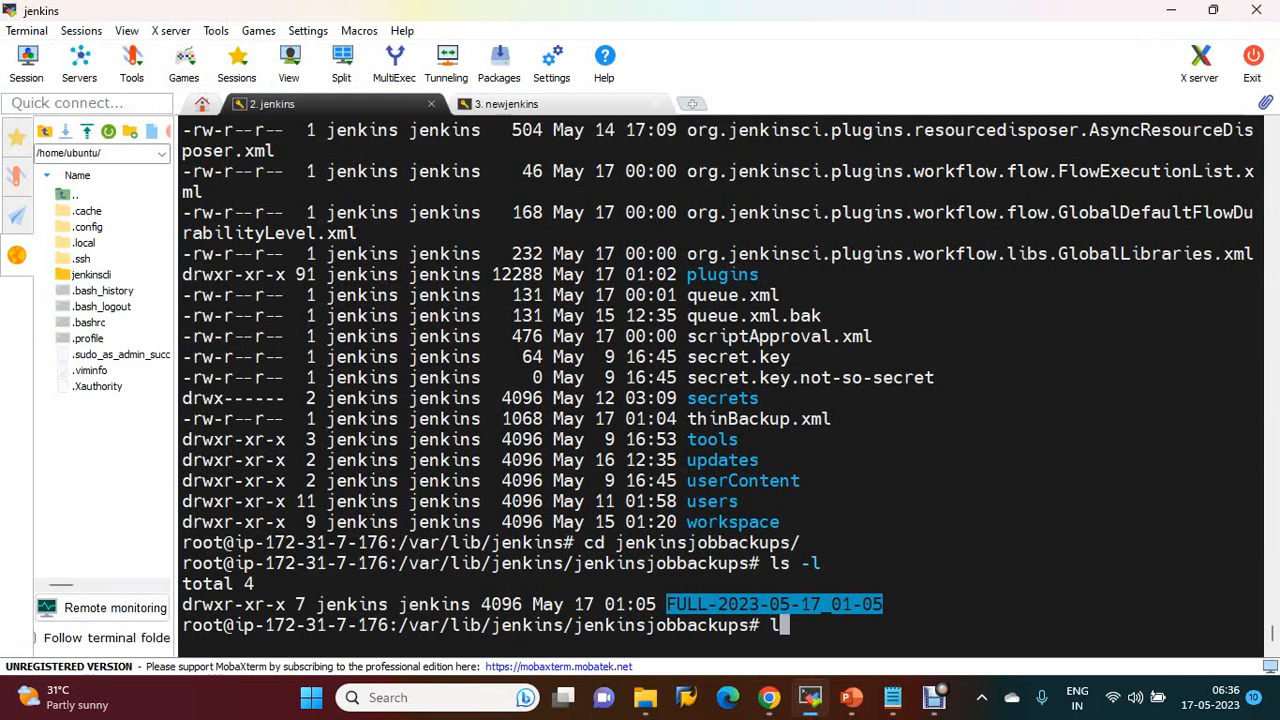
key(Return)
text(ls -l)
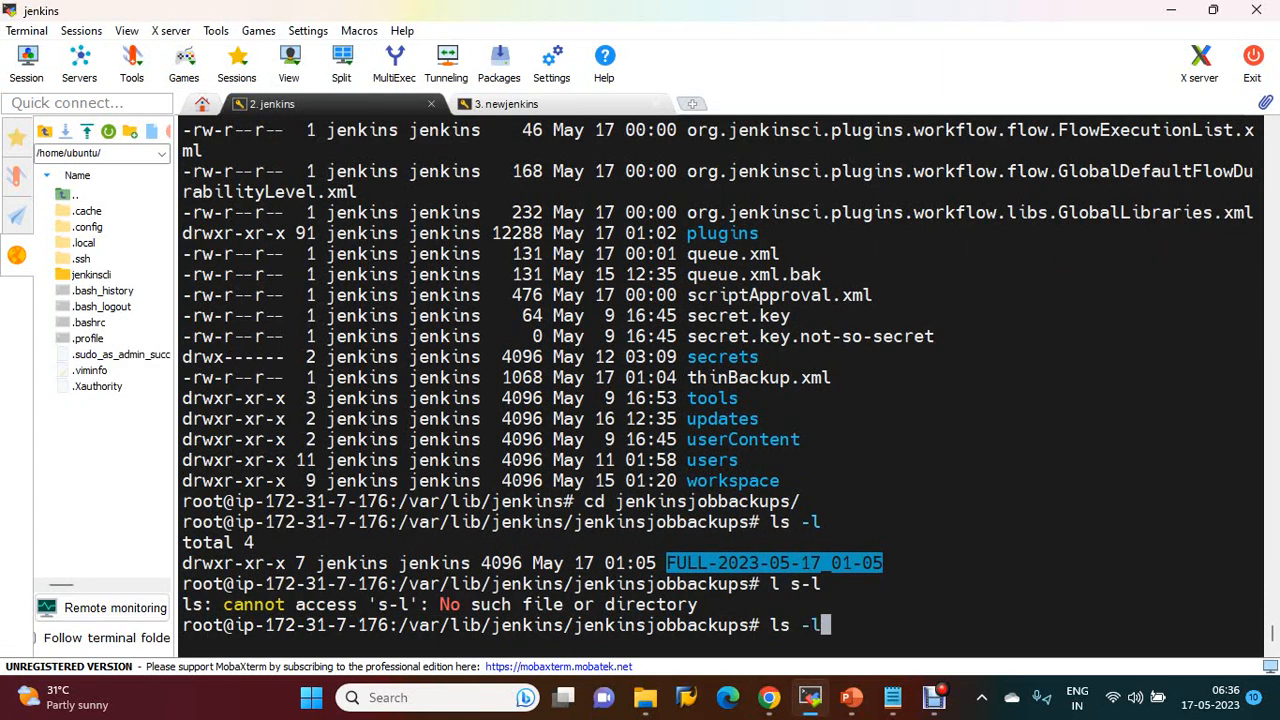
key(Return)
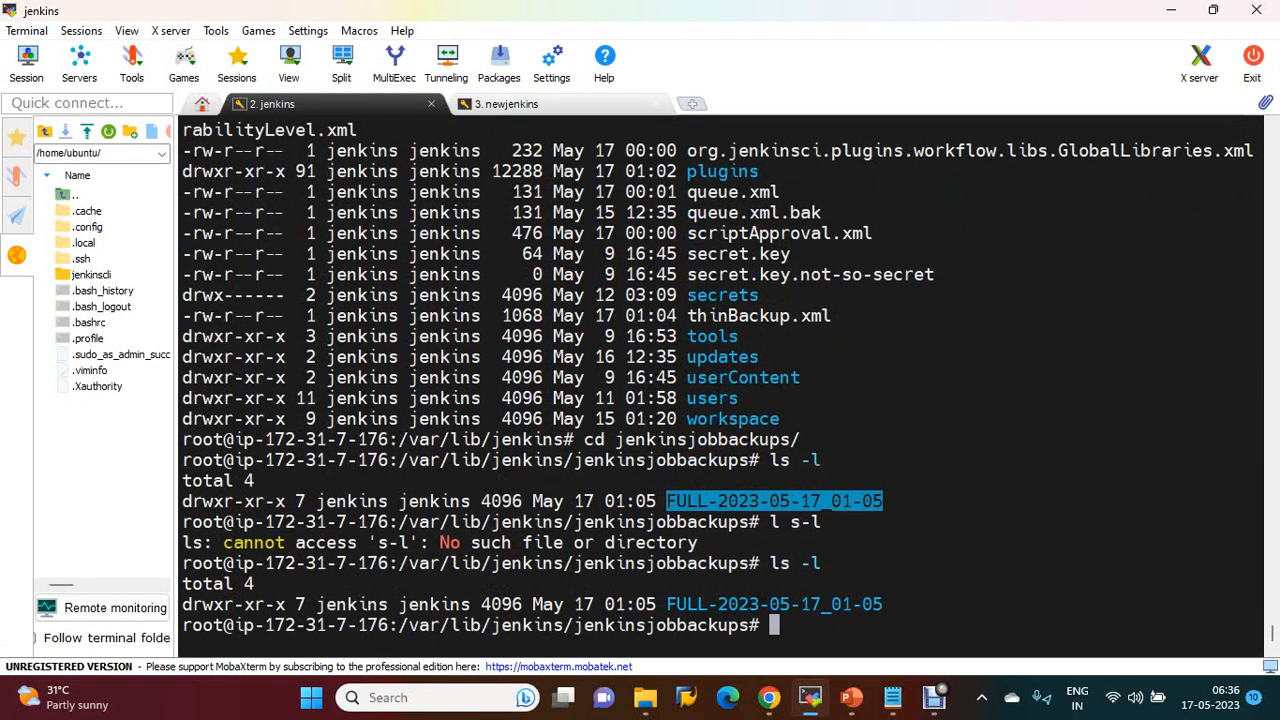
Step: Run Backup now, then relist the folder to find BACKUPSET_2023-05-17_01-05_.zip
click(769, 698)
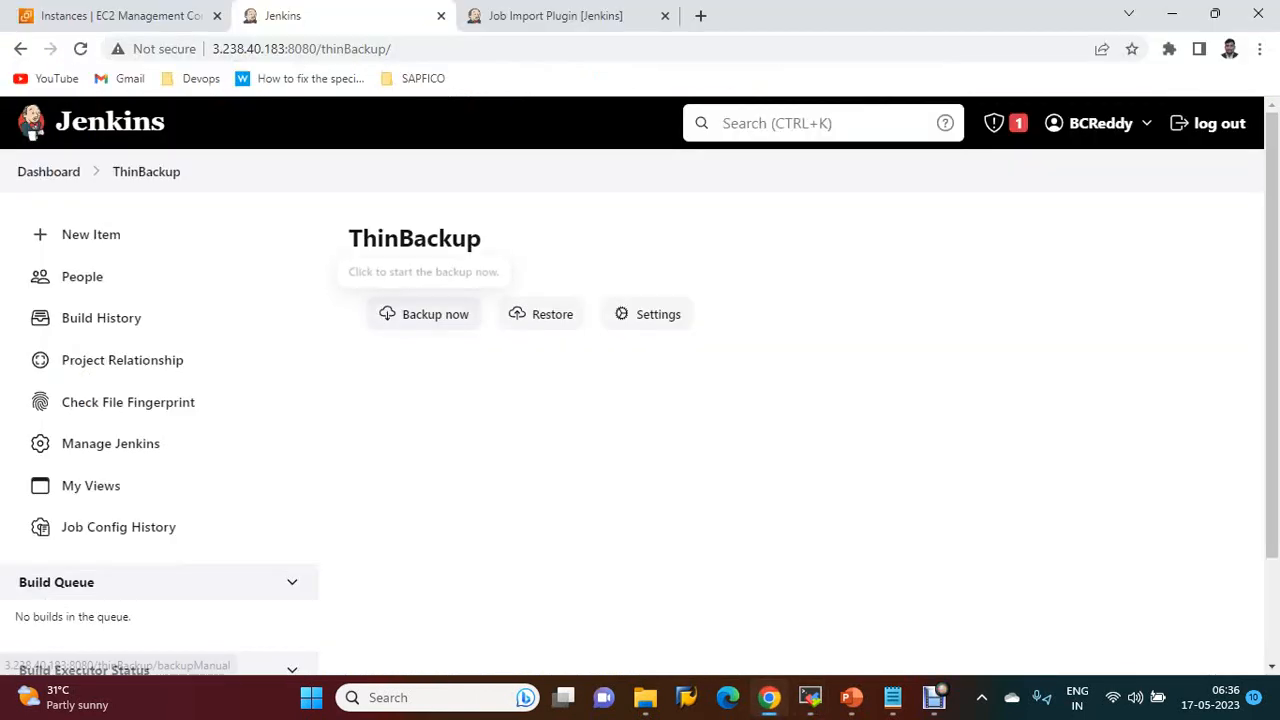
click(443, 318)
click(810, 698)
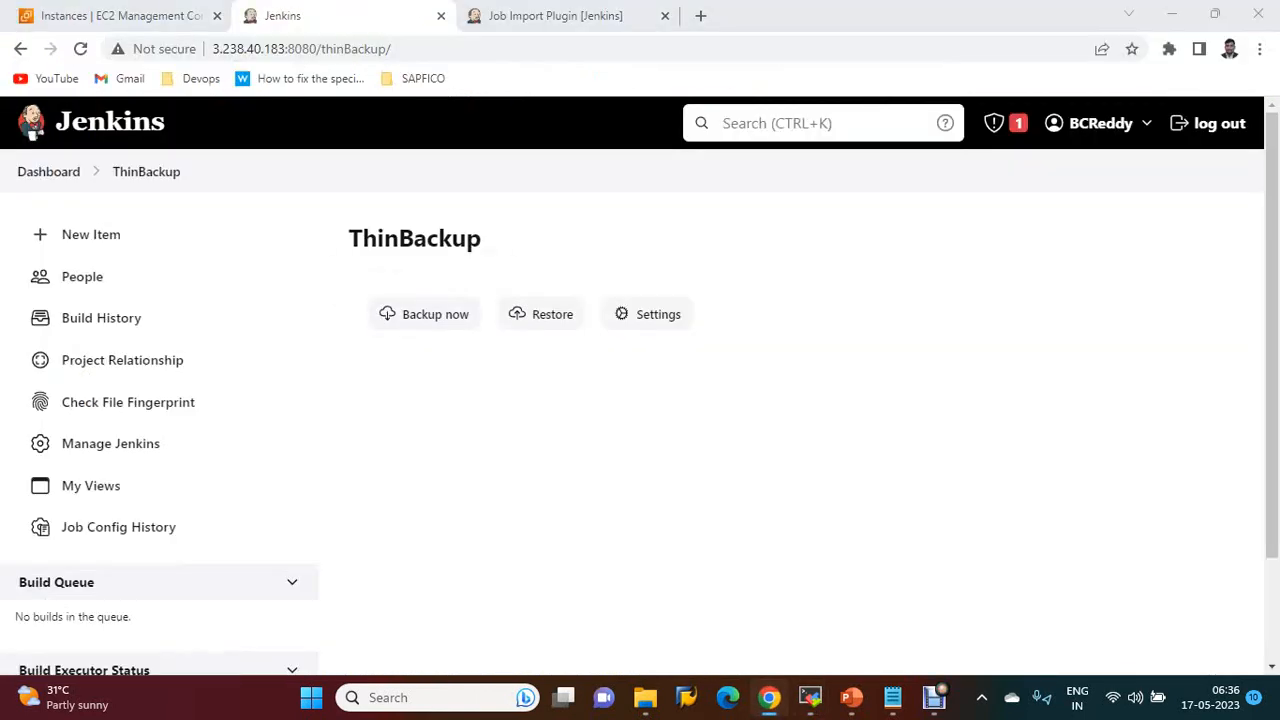
text(ls -l)
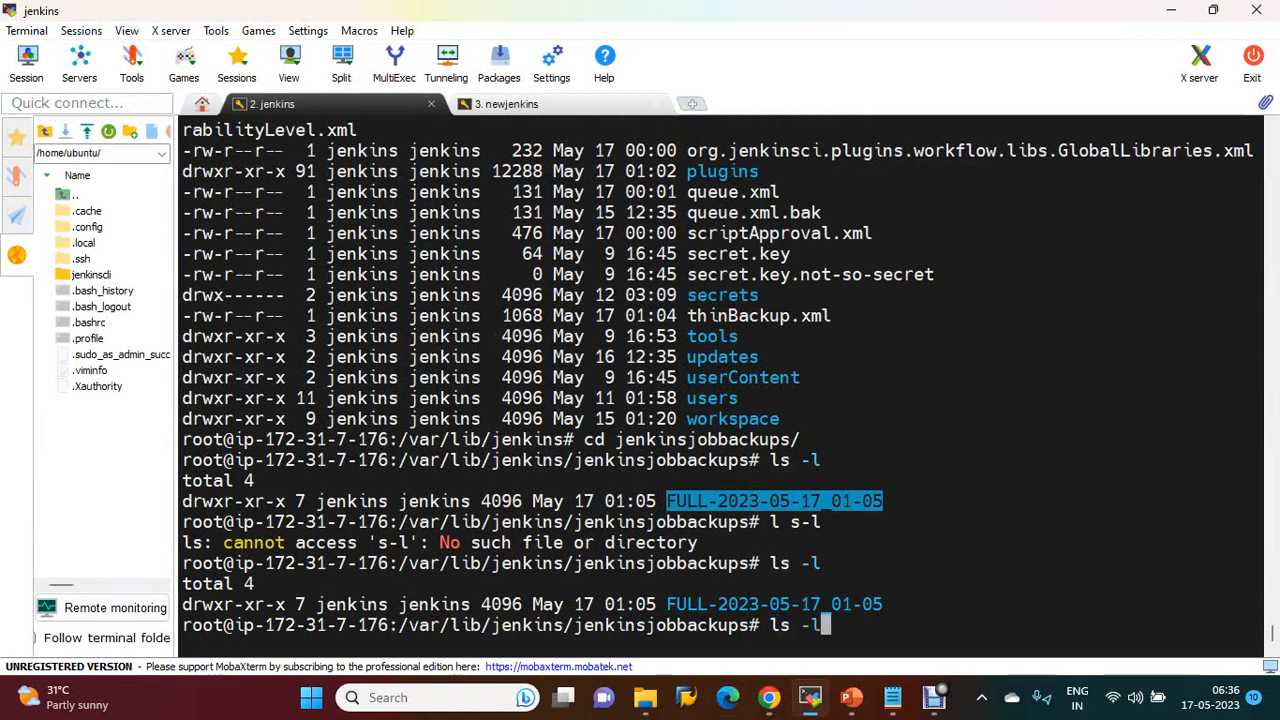
key(Return)
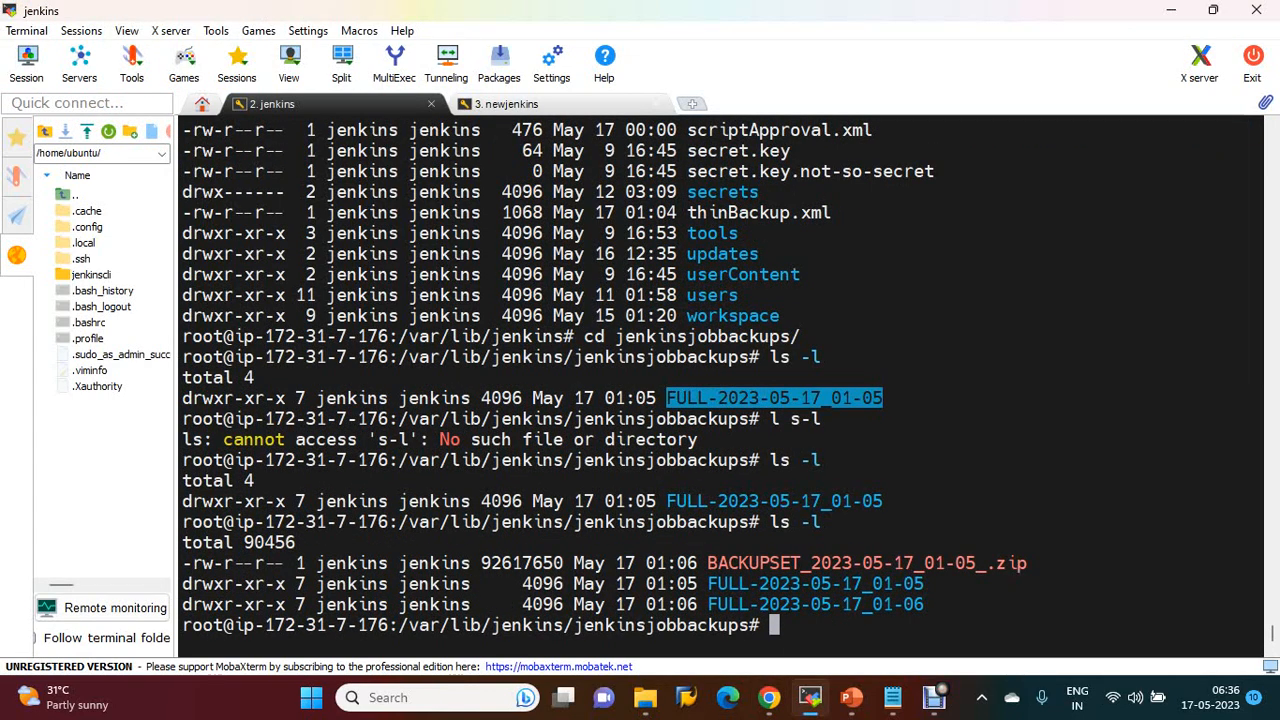
click(800, 570)
double_click(866, 563)
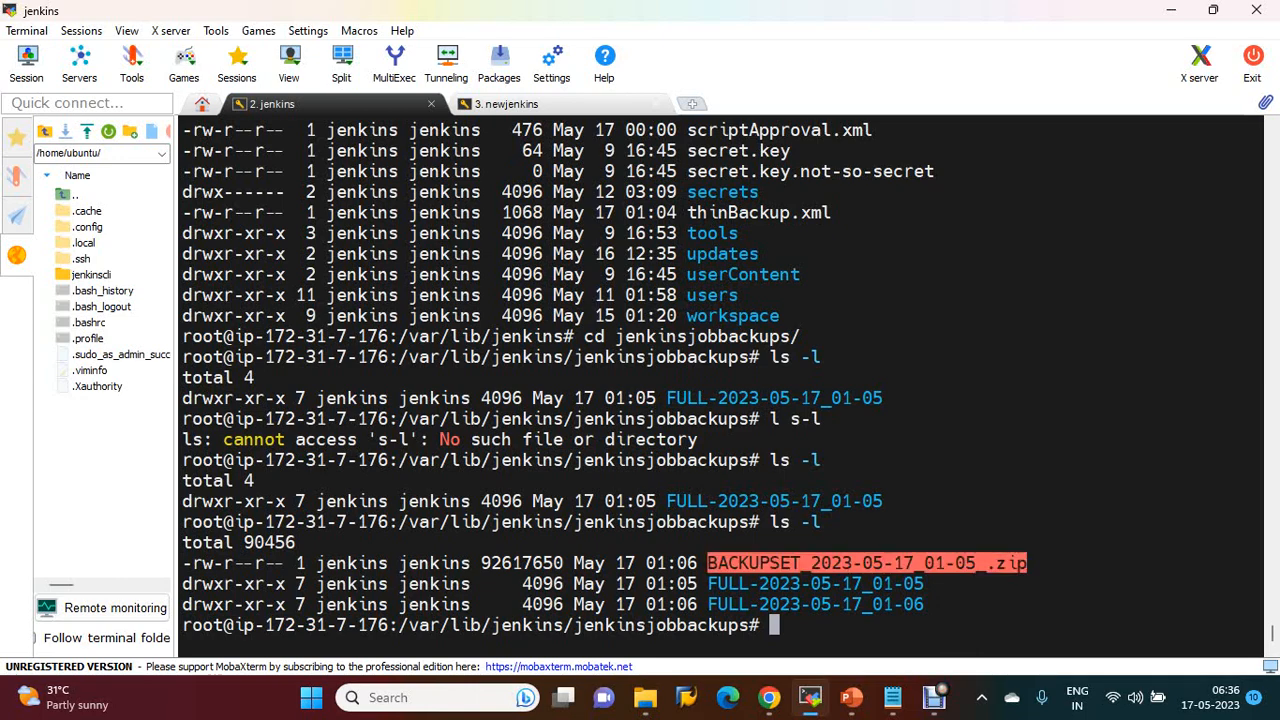
click(840, 580)
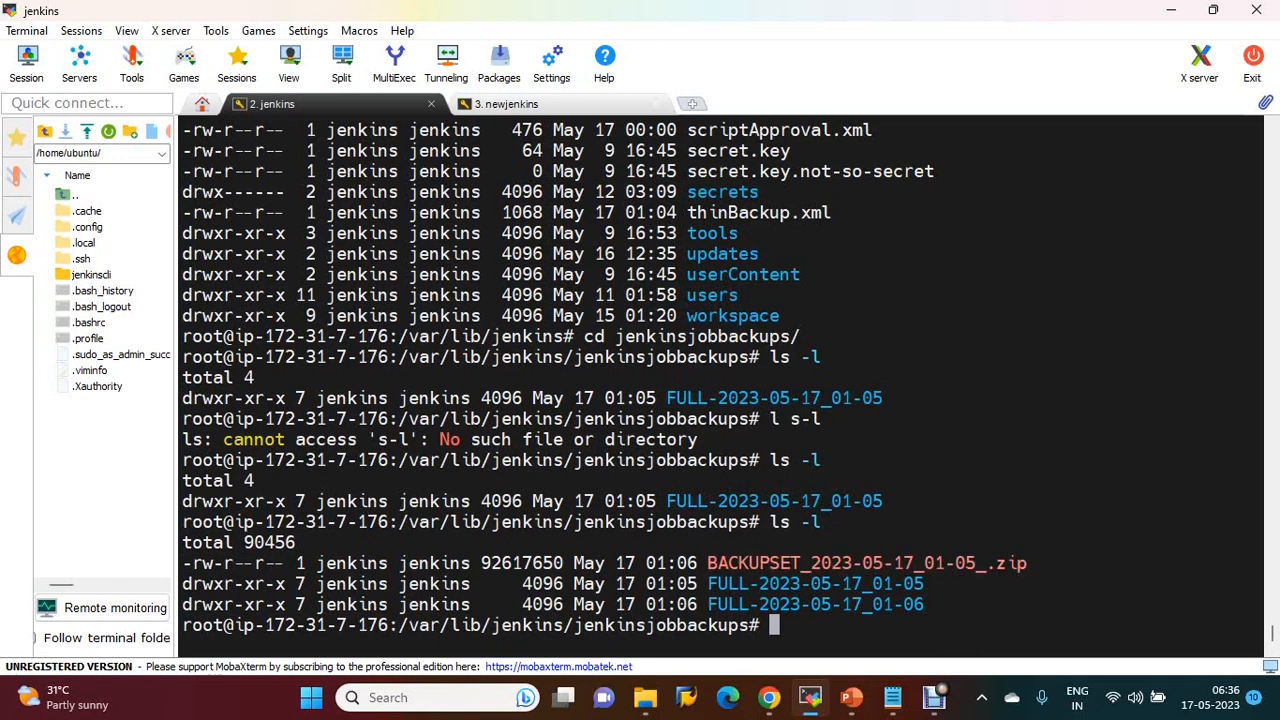
key(alt+Tab)
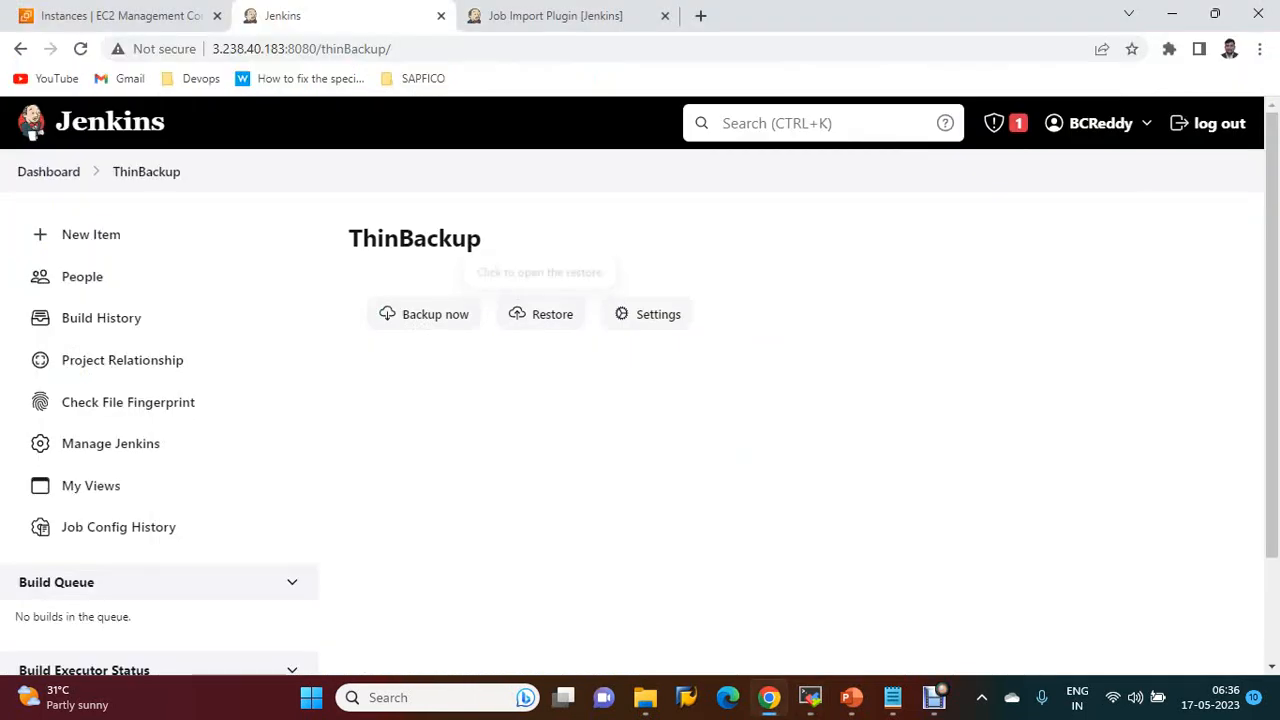
Step: Open ThinBackup Restore and tick Restore plugins
click(545, 314)
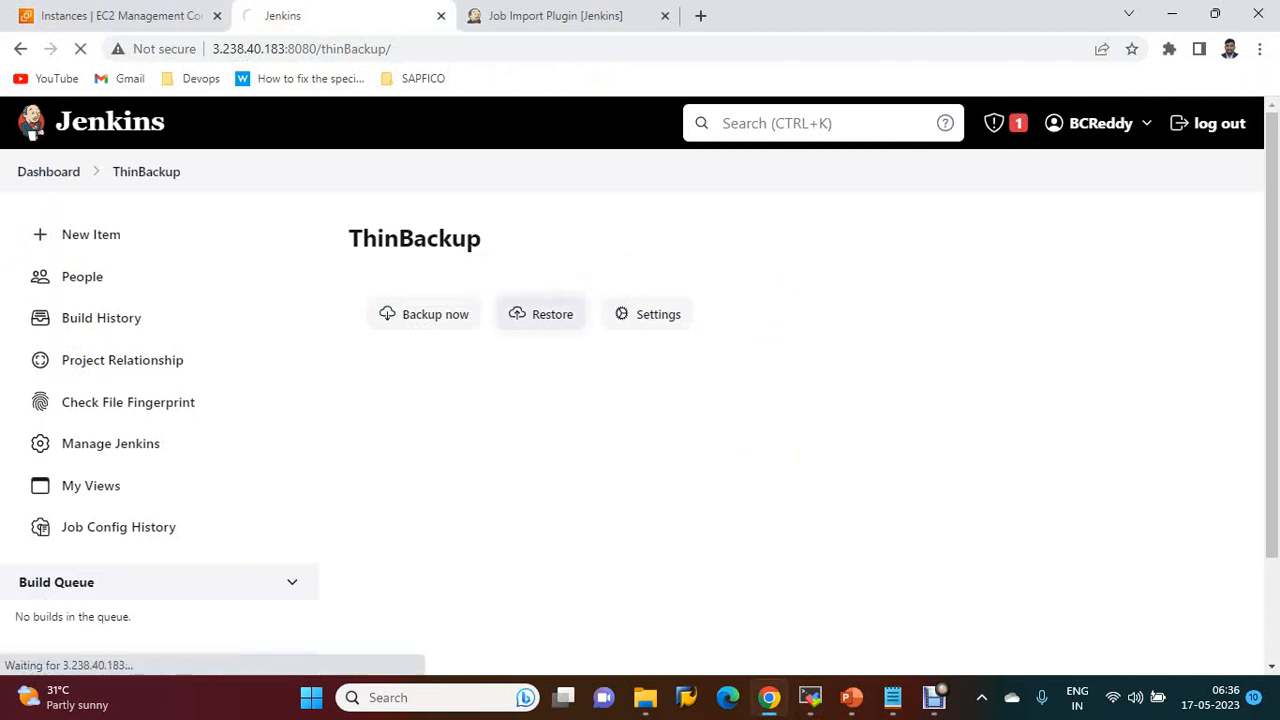
click(411, 373)
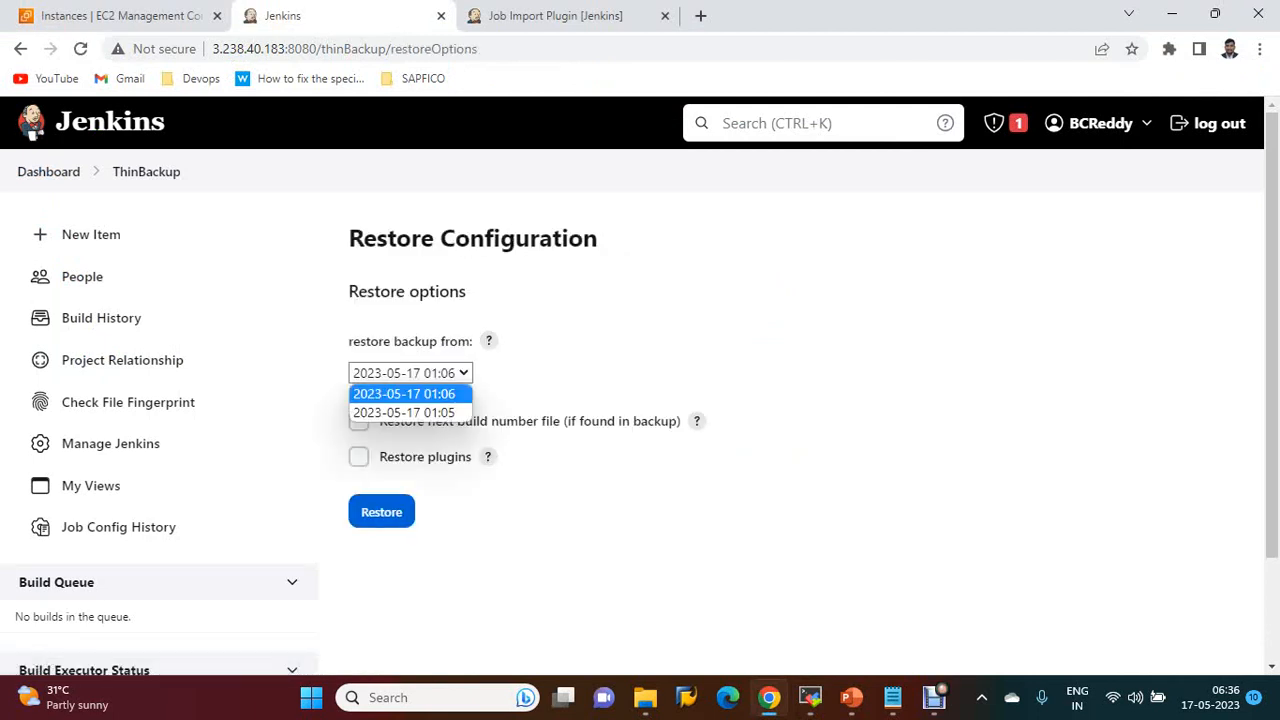
click(404, 394)
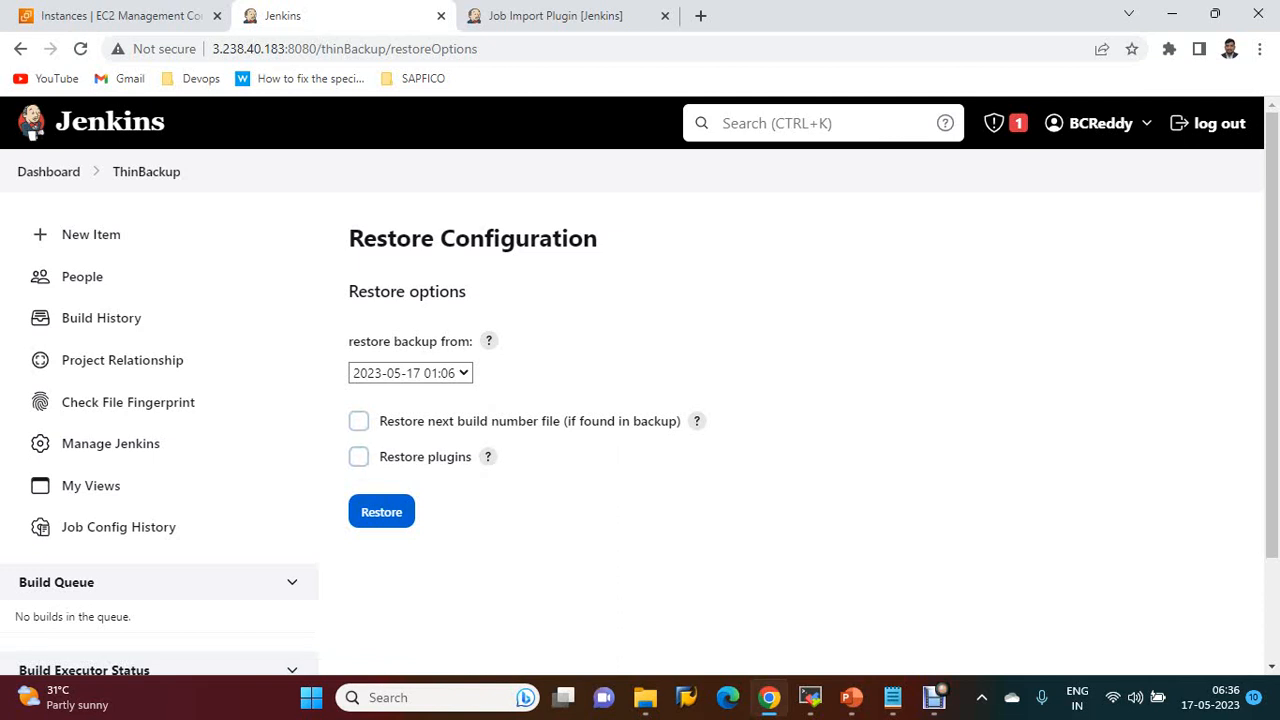
click(359, 457)
click(411, 373)
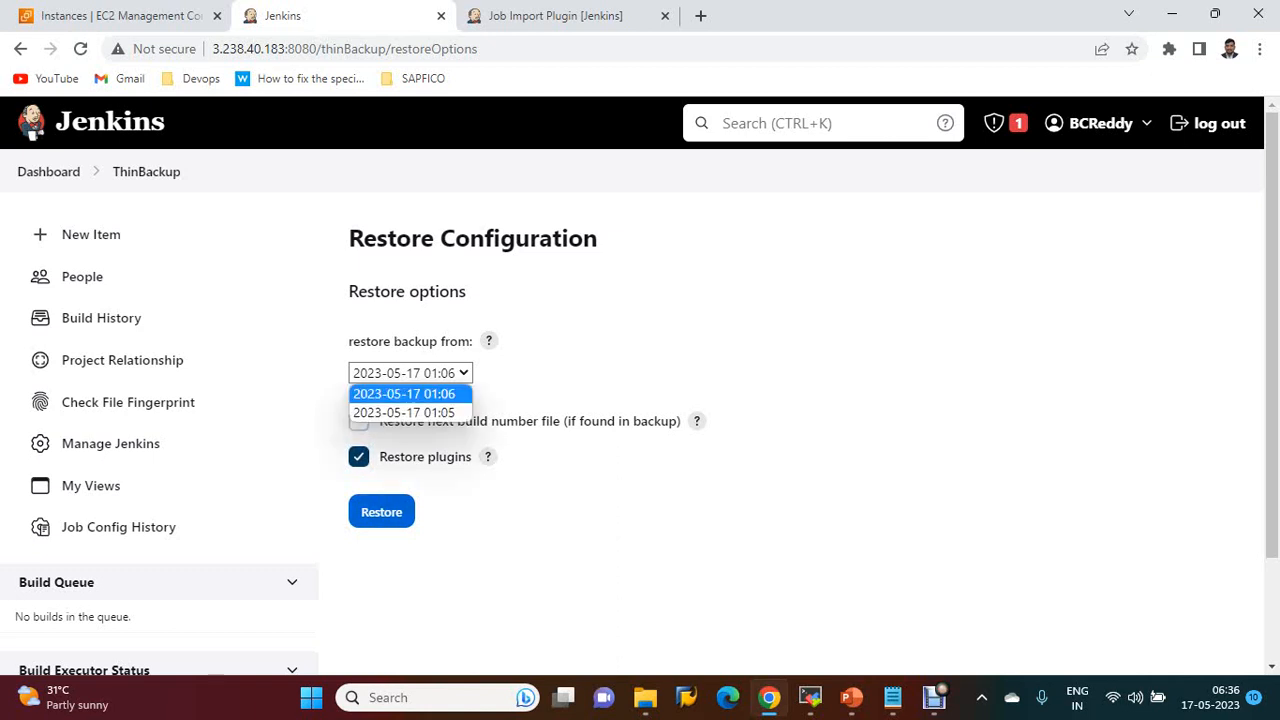
click(404, 413)
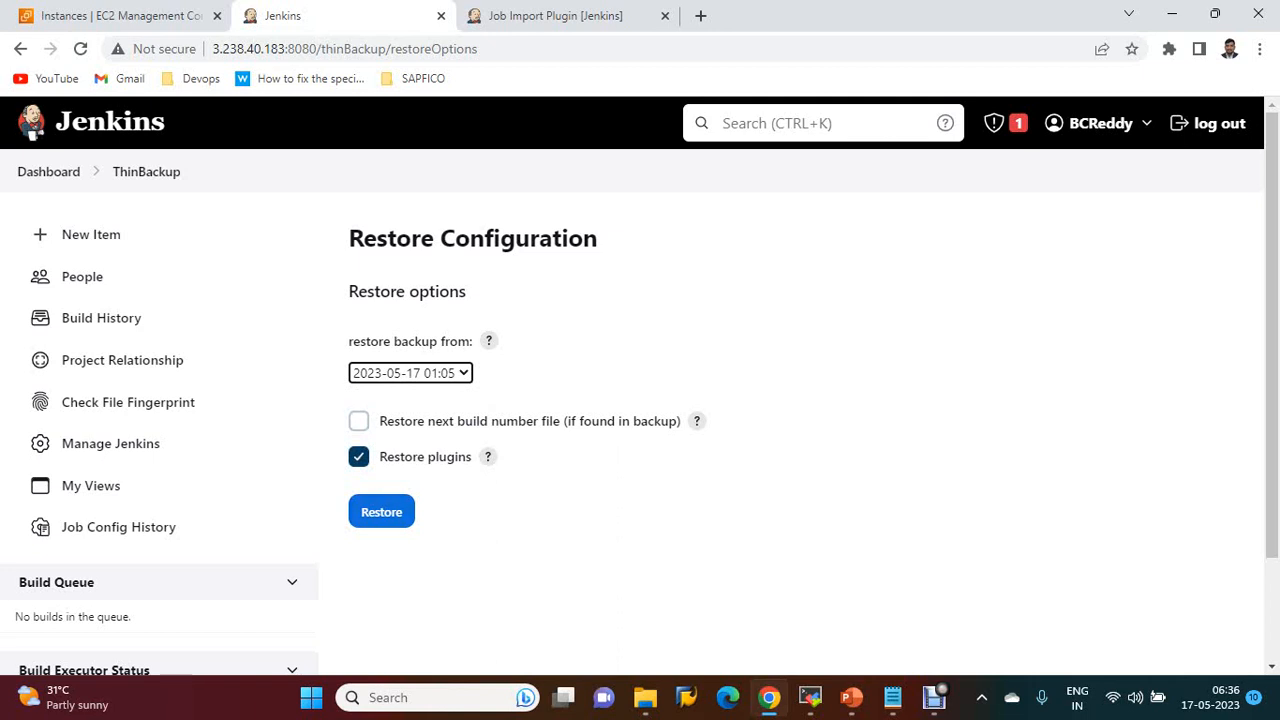
click(381, 512)
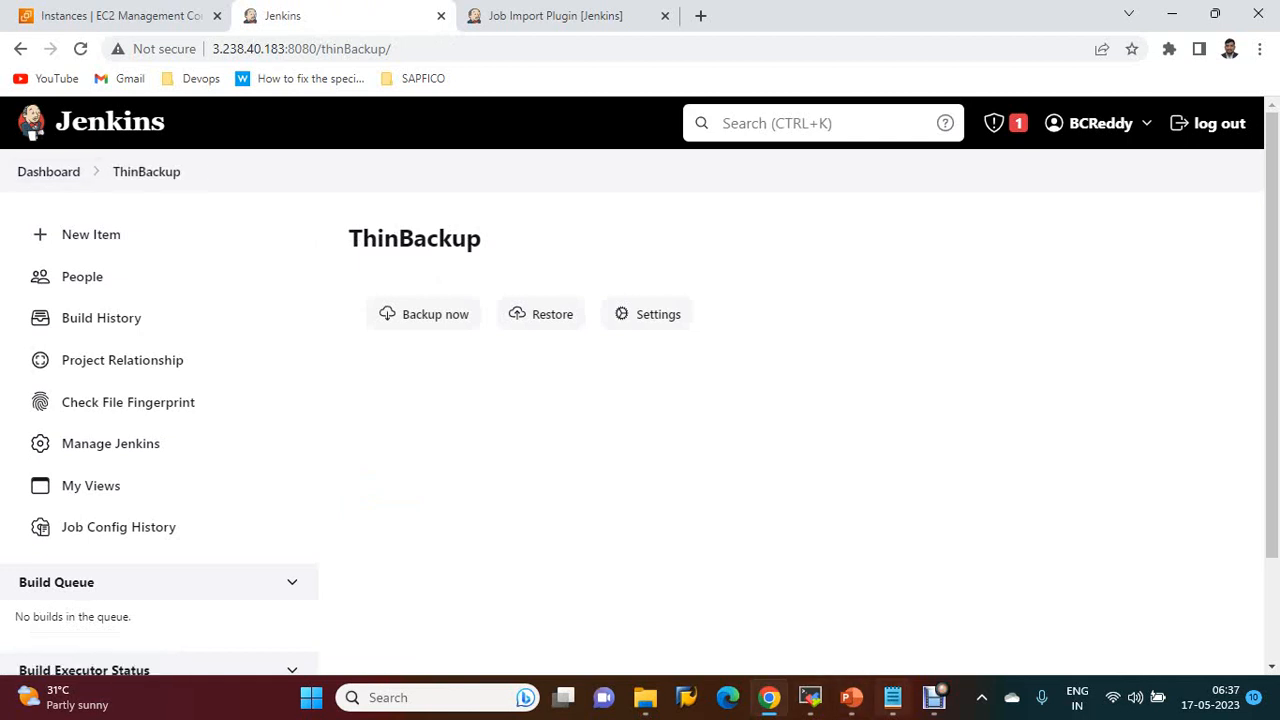
click(893, 698)
click(851, 698)
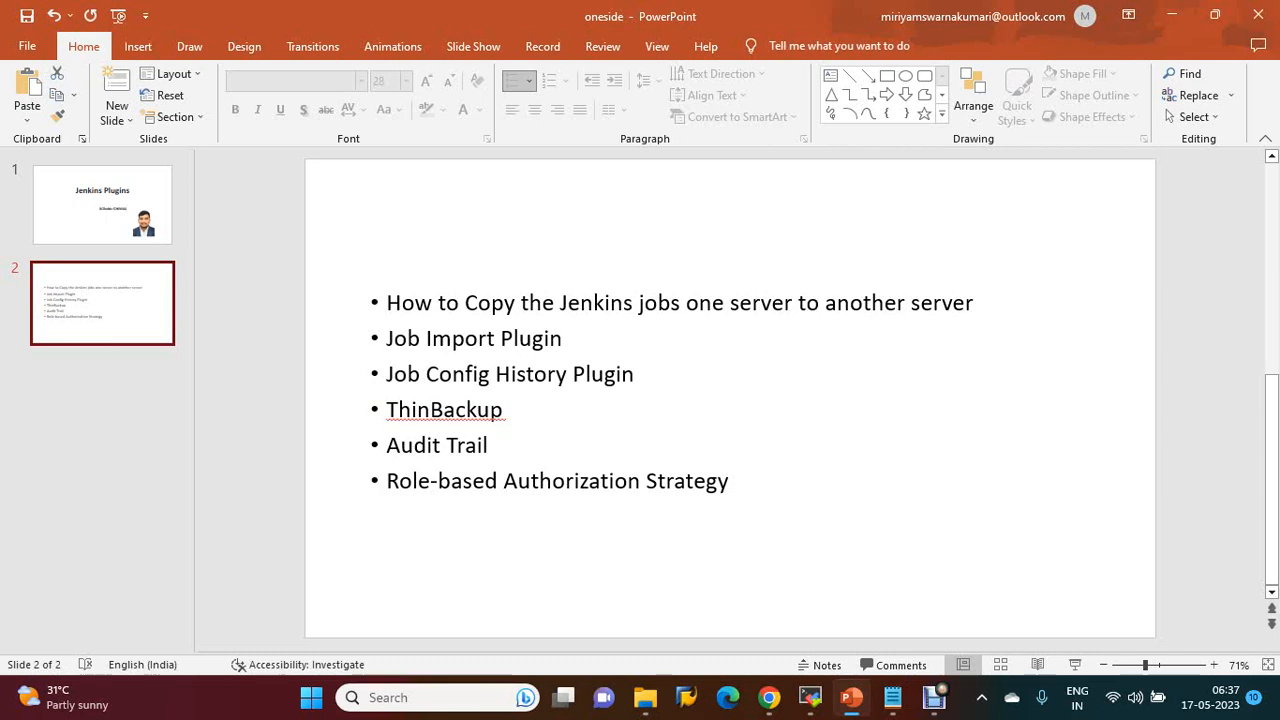
Step: Move up to /var/lib/jenkins in MobaXterm and list it with ls -l
click(810, 697)
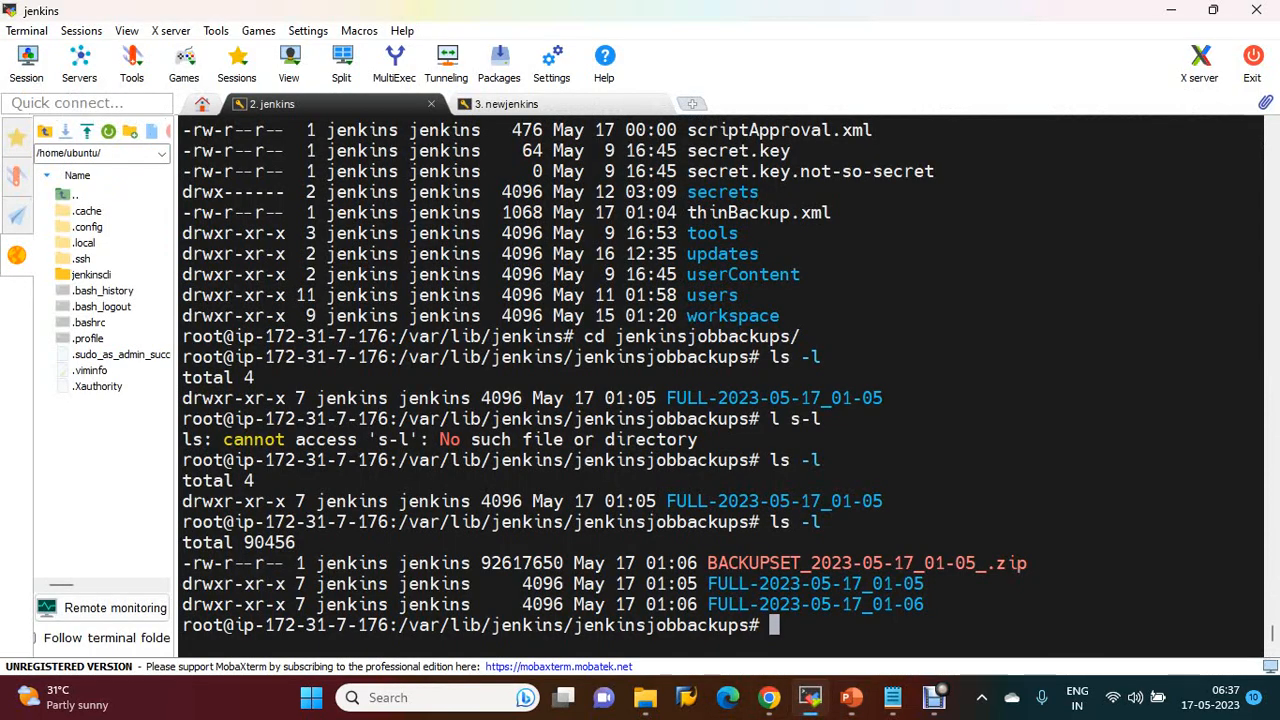
text(cd)
key(BackSpace)
key(BackSpace)
key(BackSpace)
text(cd ..)
key(Return)
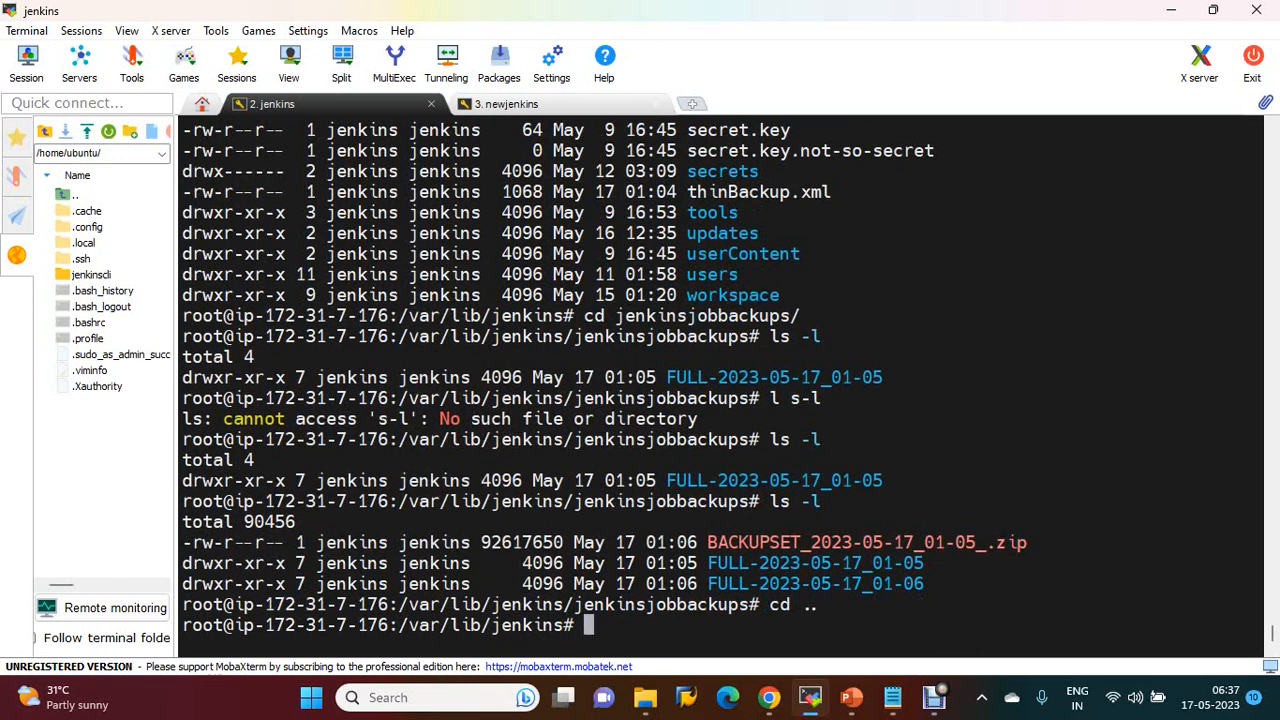
text(ls -l)
key(Return)
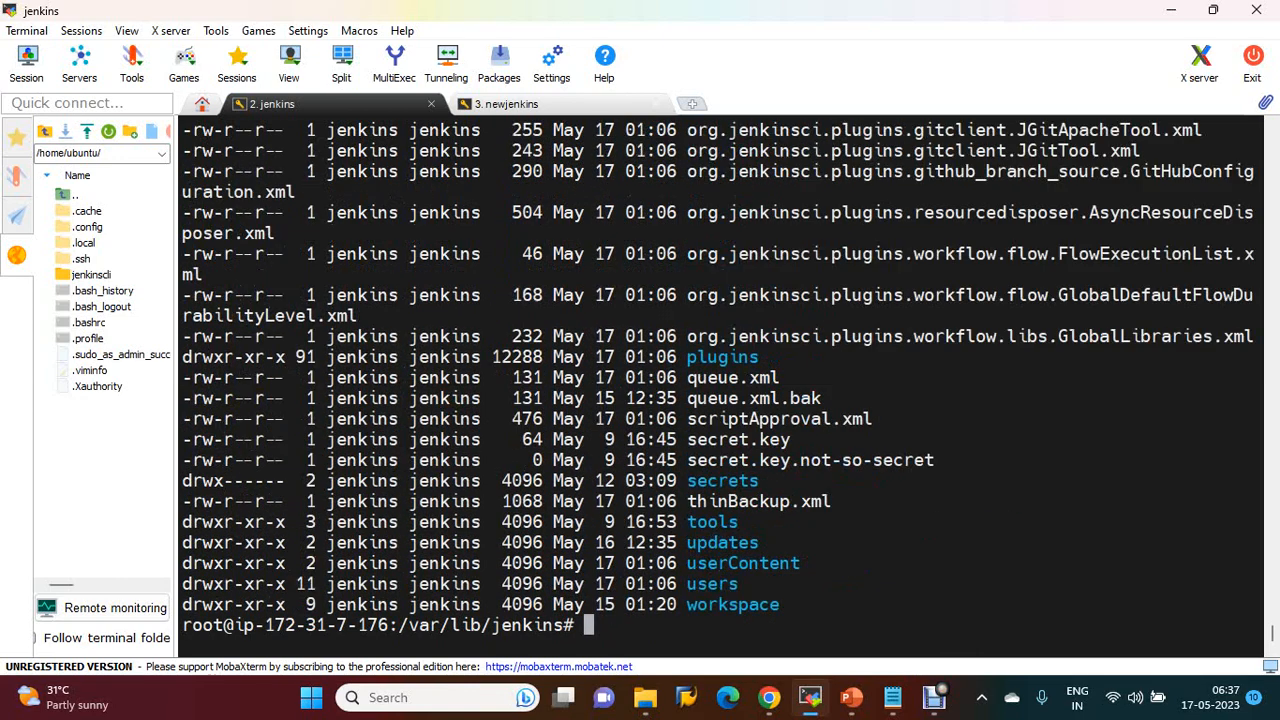
Step: Locate the audit-trail files and enter rm -rf audit* to delete them
scroll(717, 380, up, 15)
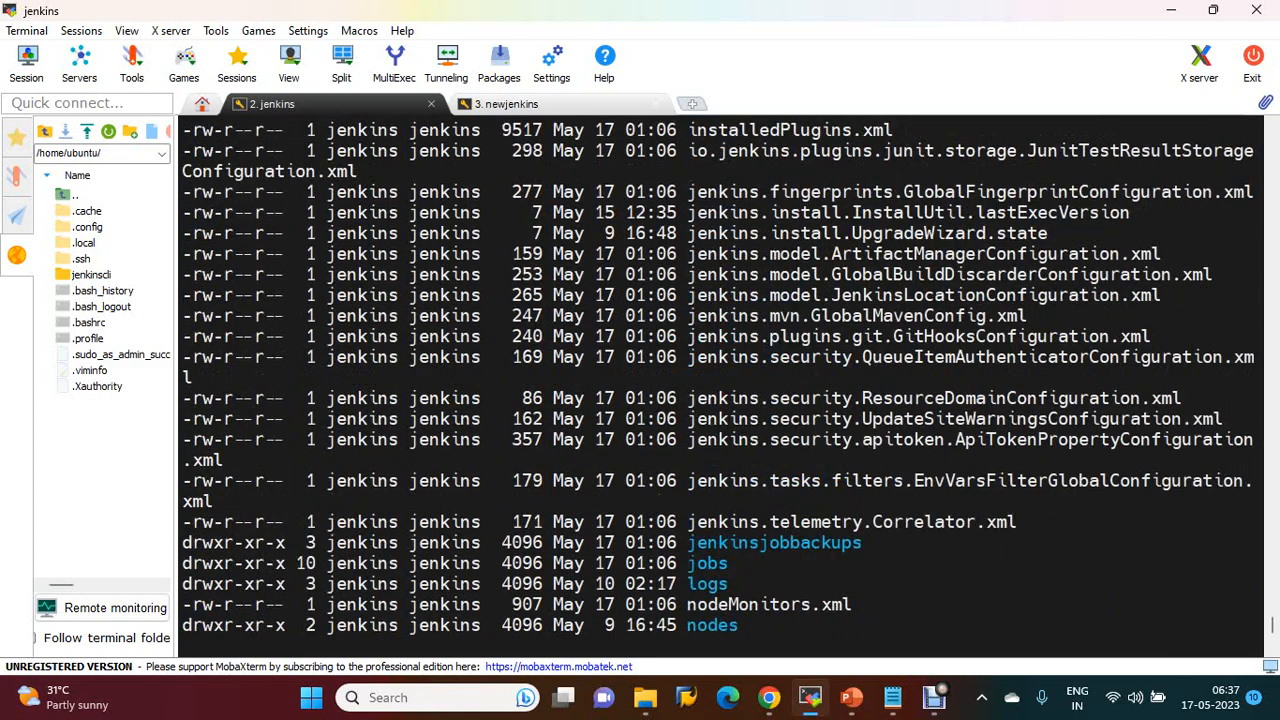
scroll(717, 380, up, 9)
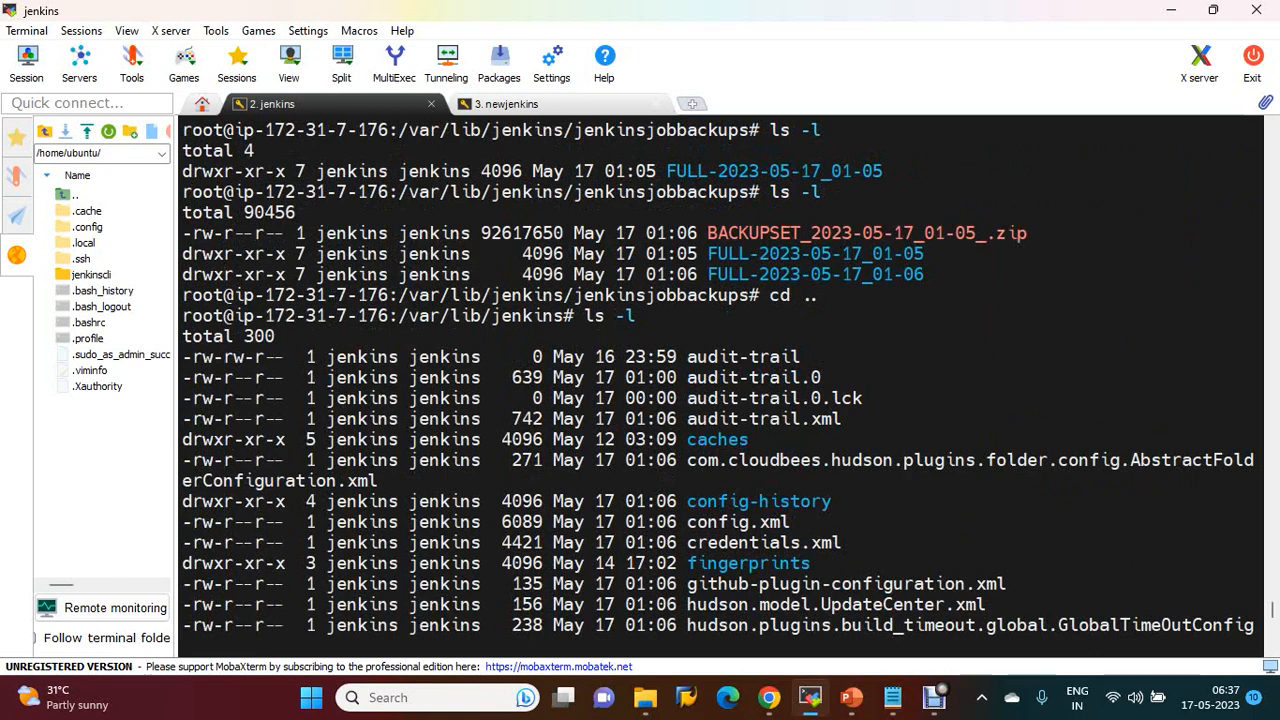
double_click(743, 357)
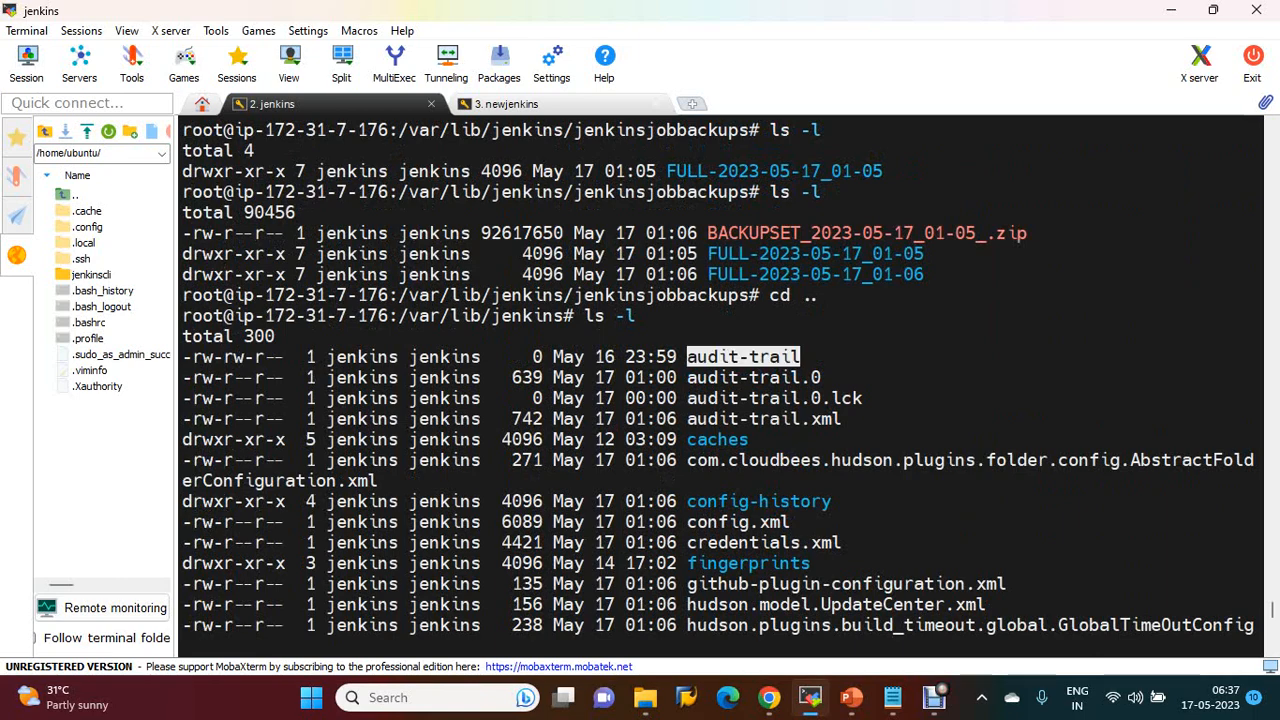
click(743, 357)
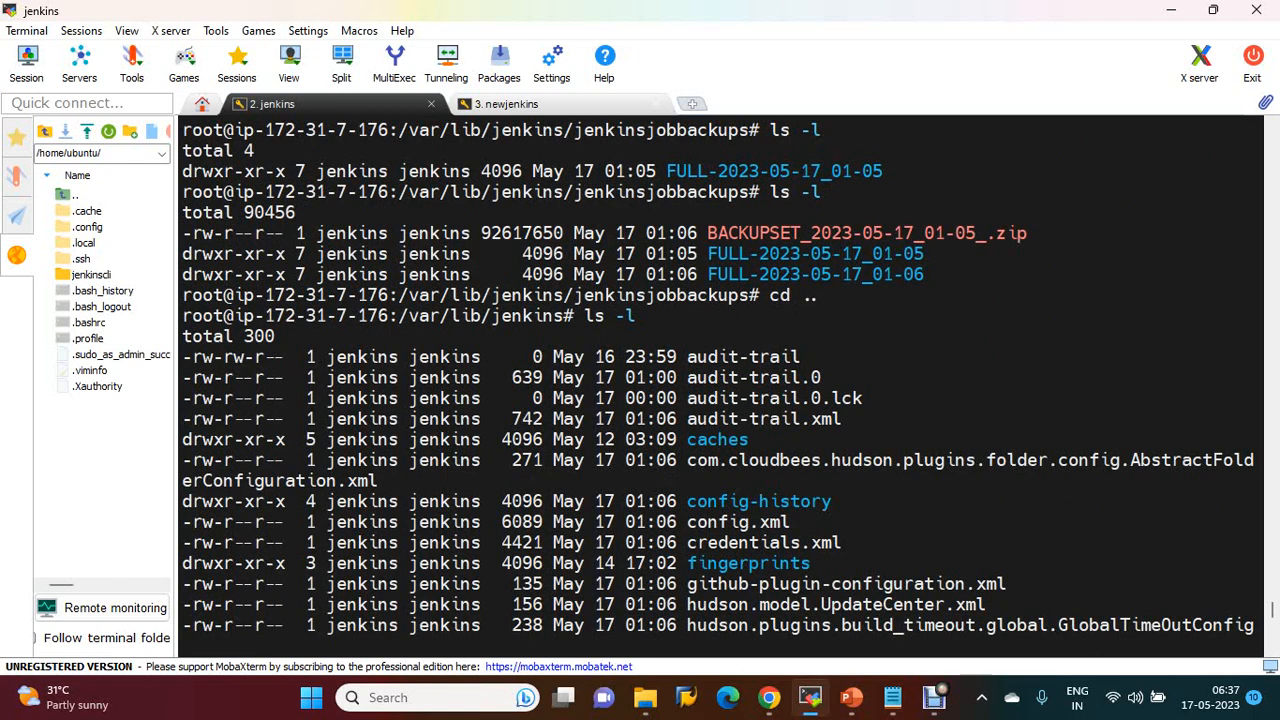
scroll(717, 380, down, 10)
text(rm -)
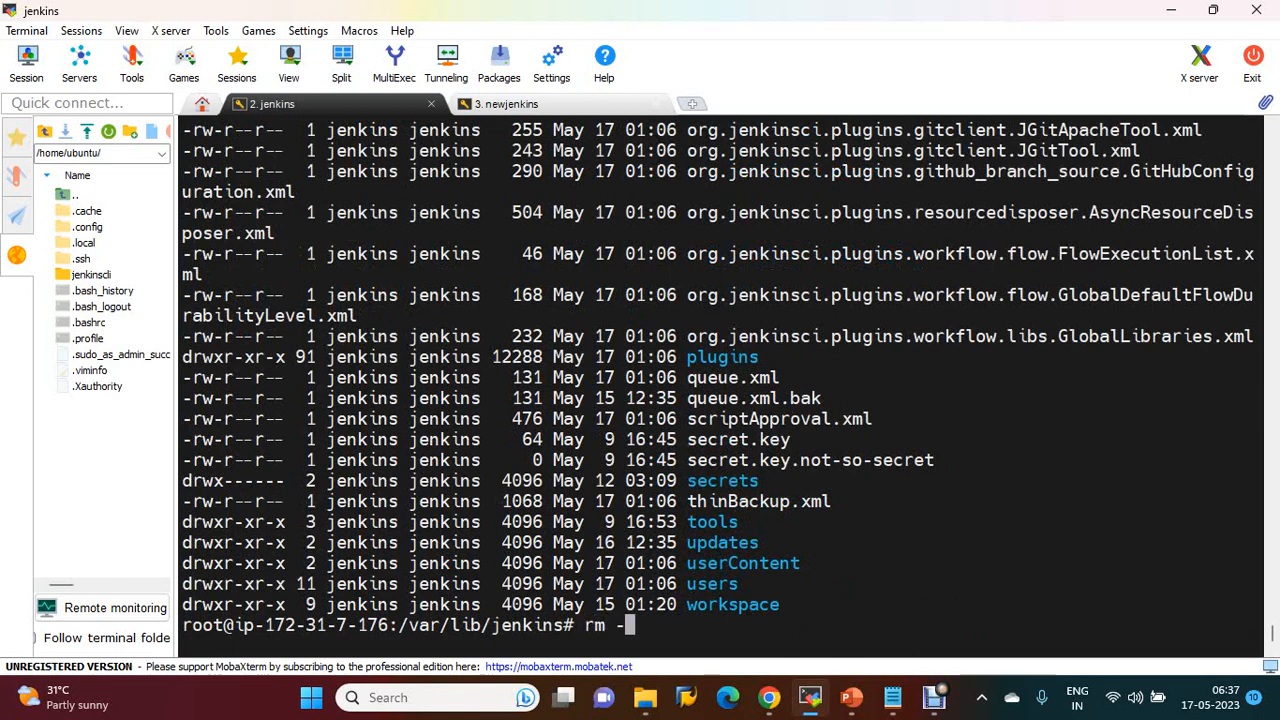
text(rf audit)
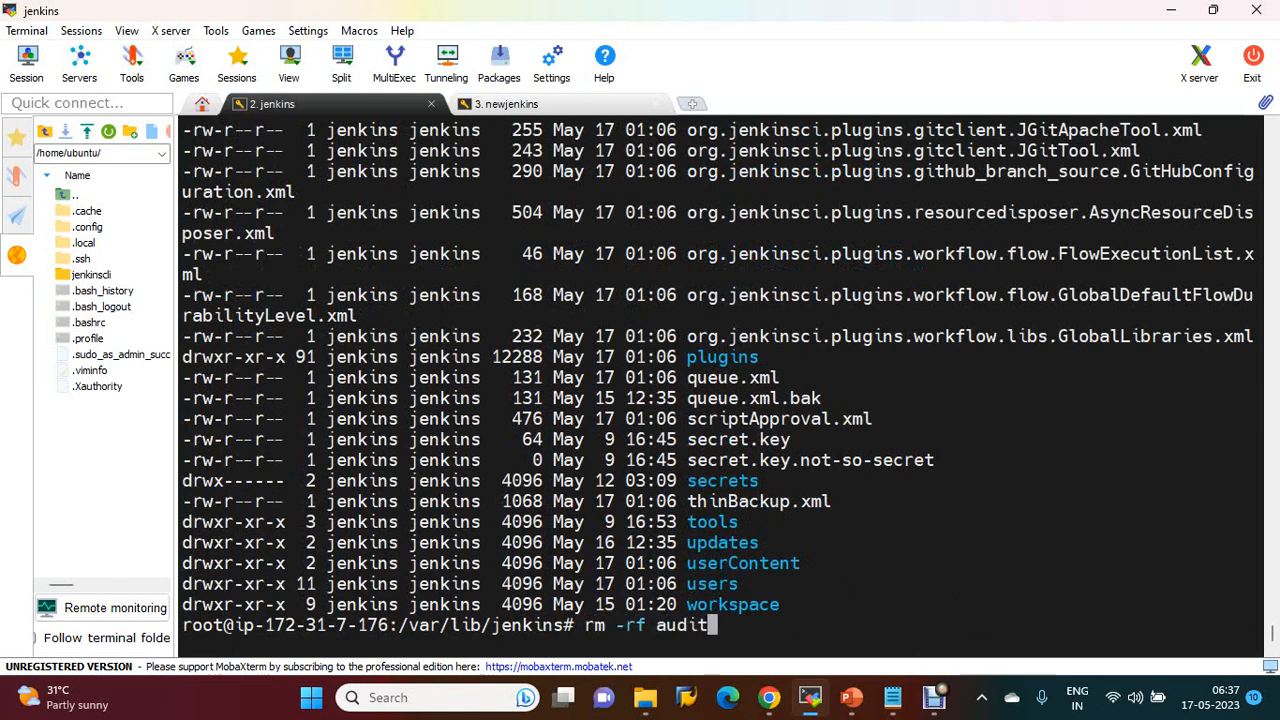
text(*)
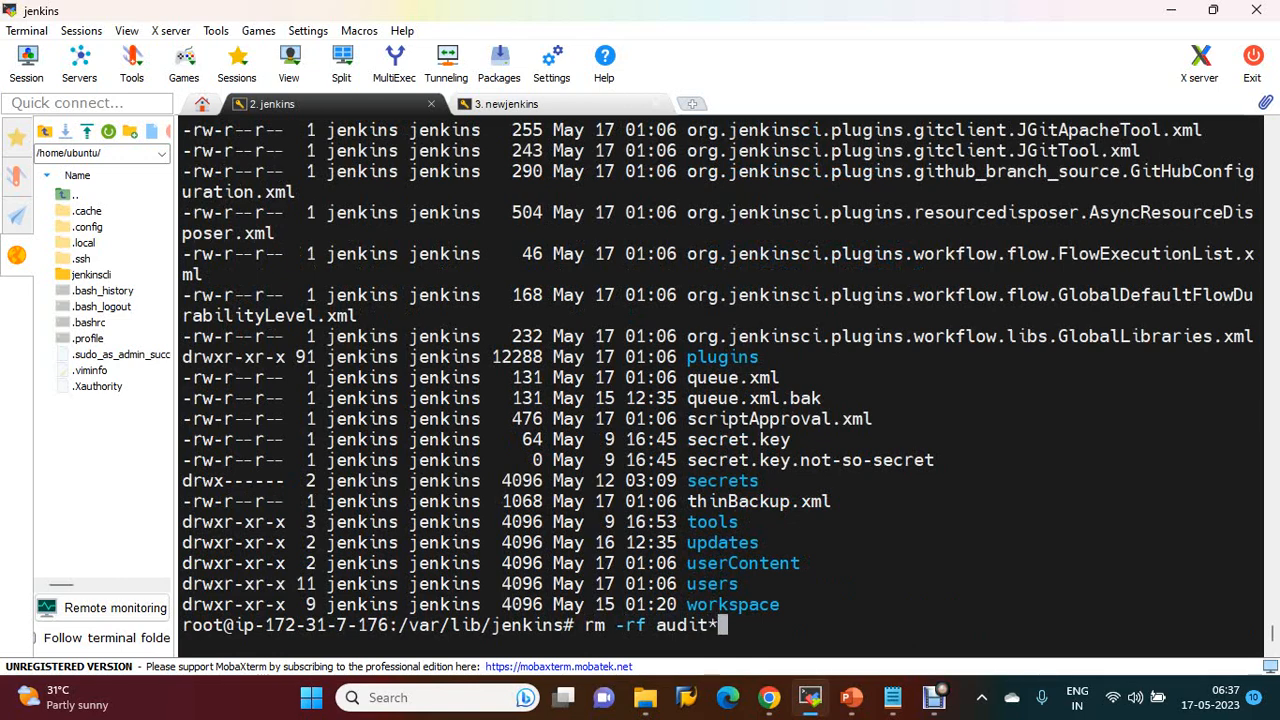
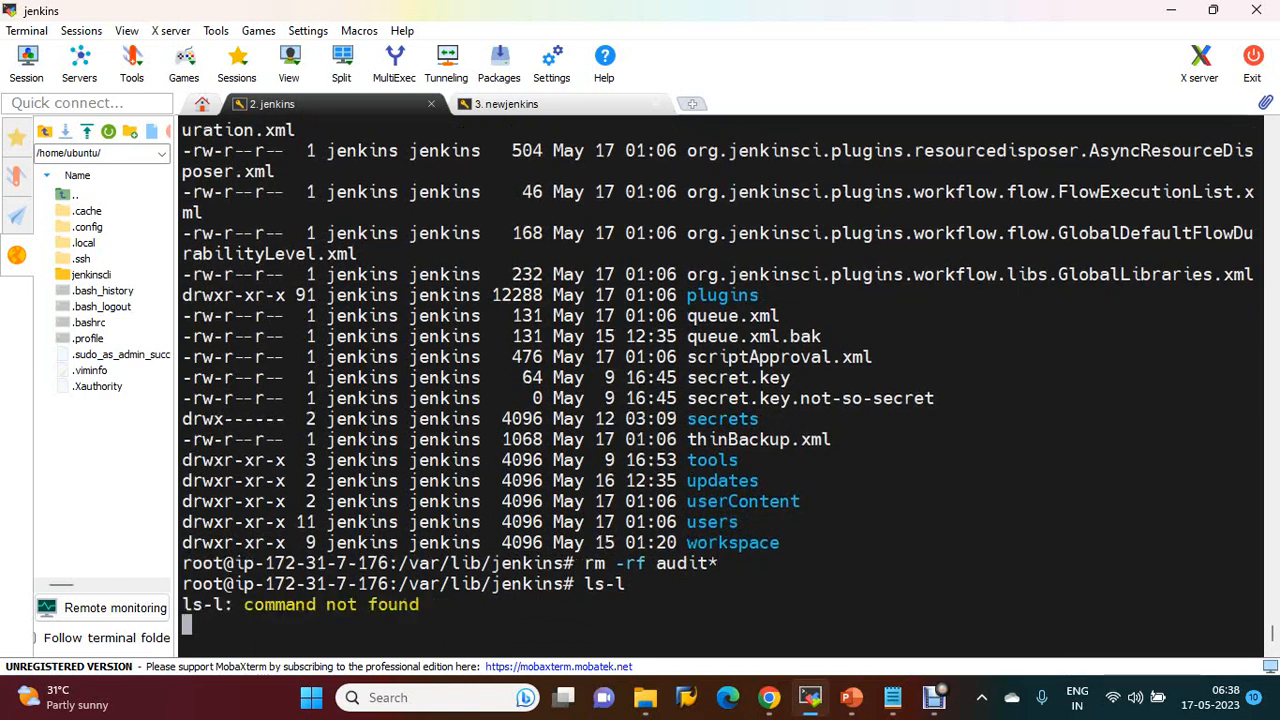
Step: List the contents of /var/lib/jenkins with ls -l
text(ls -l)
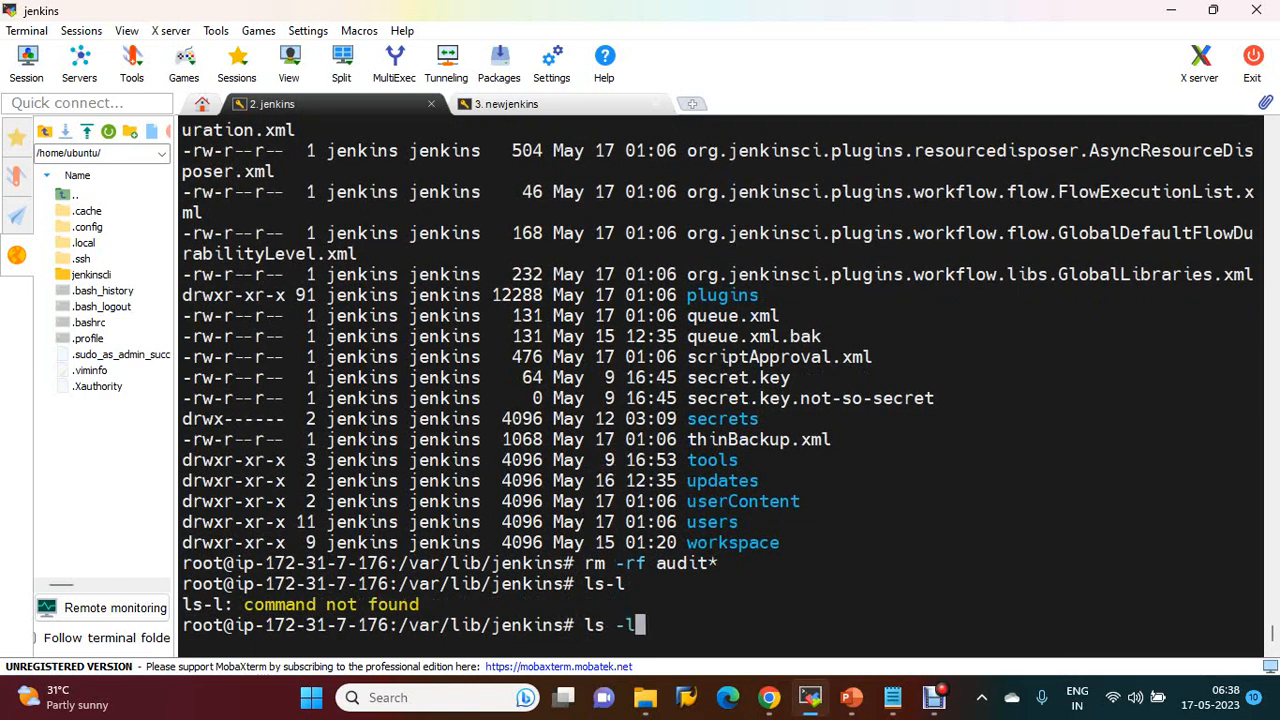
key(Return)
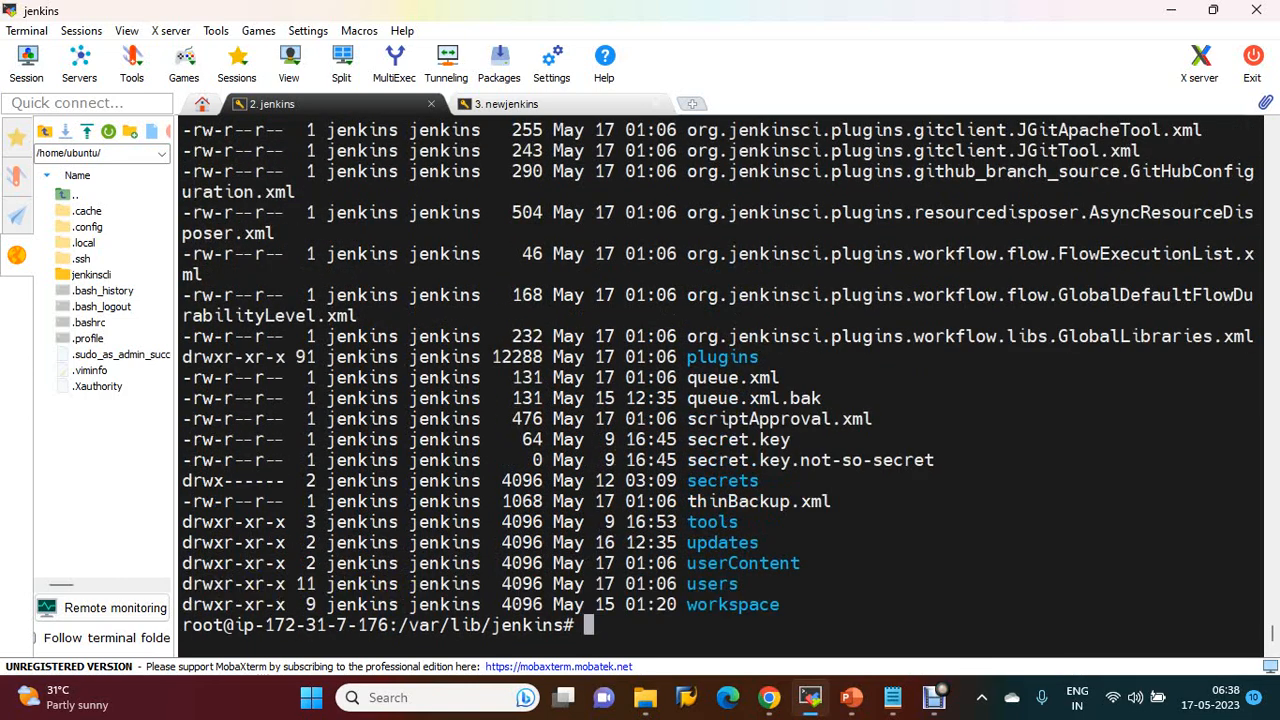
scroll(717, 380, up, 15)
scroll(717, 380, up, 2)
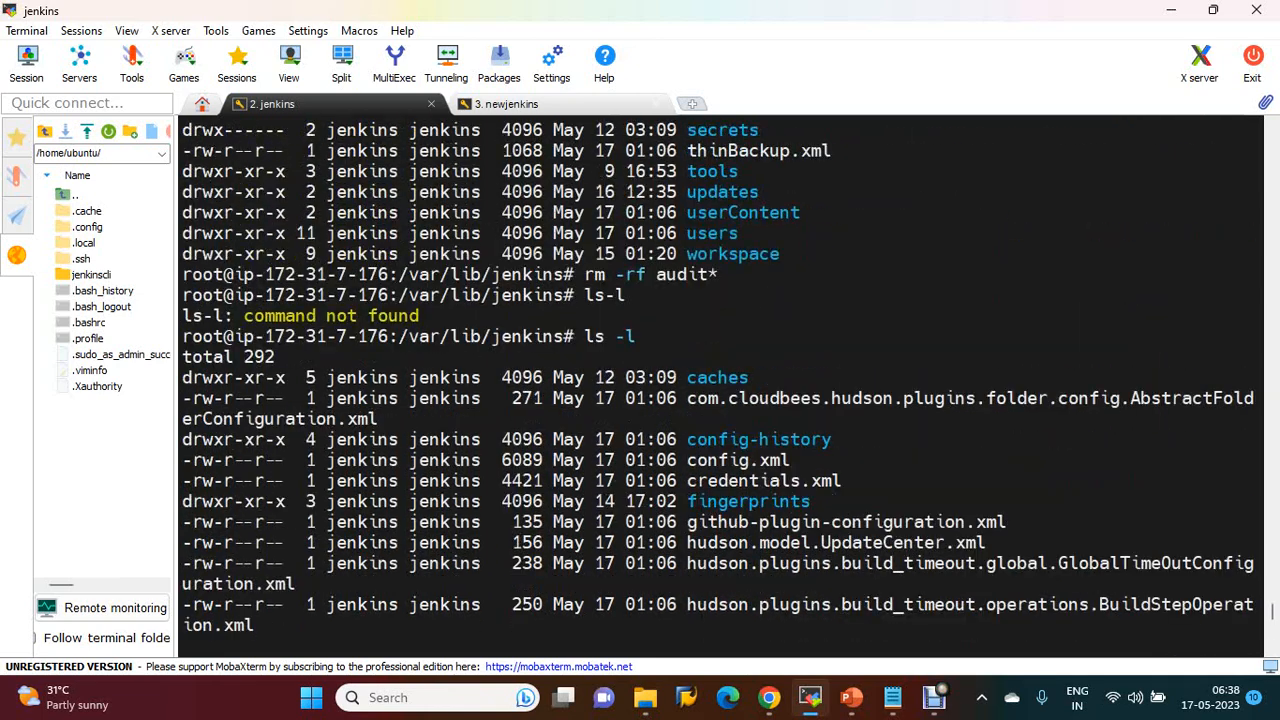
scroll(717, 380, down, 20)
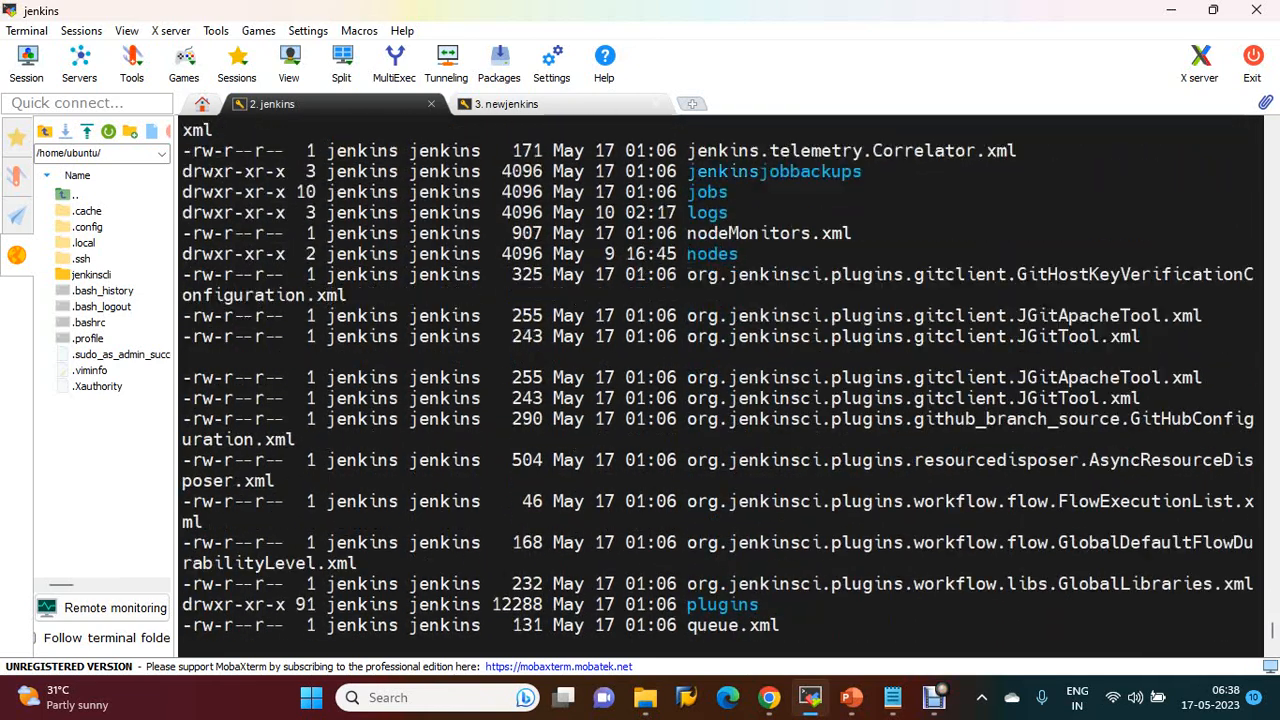
Step: Create an empty audit-trail file with touch audit-trail, check it, and return to Jenkins in Chrome
text(to)
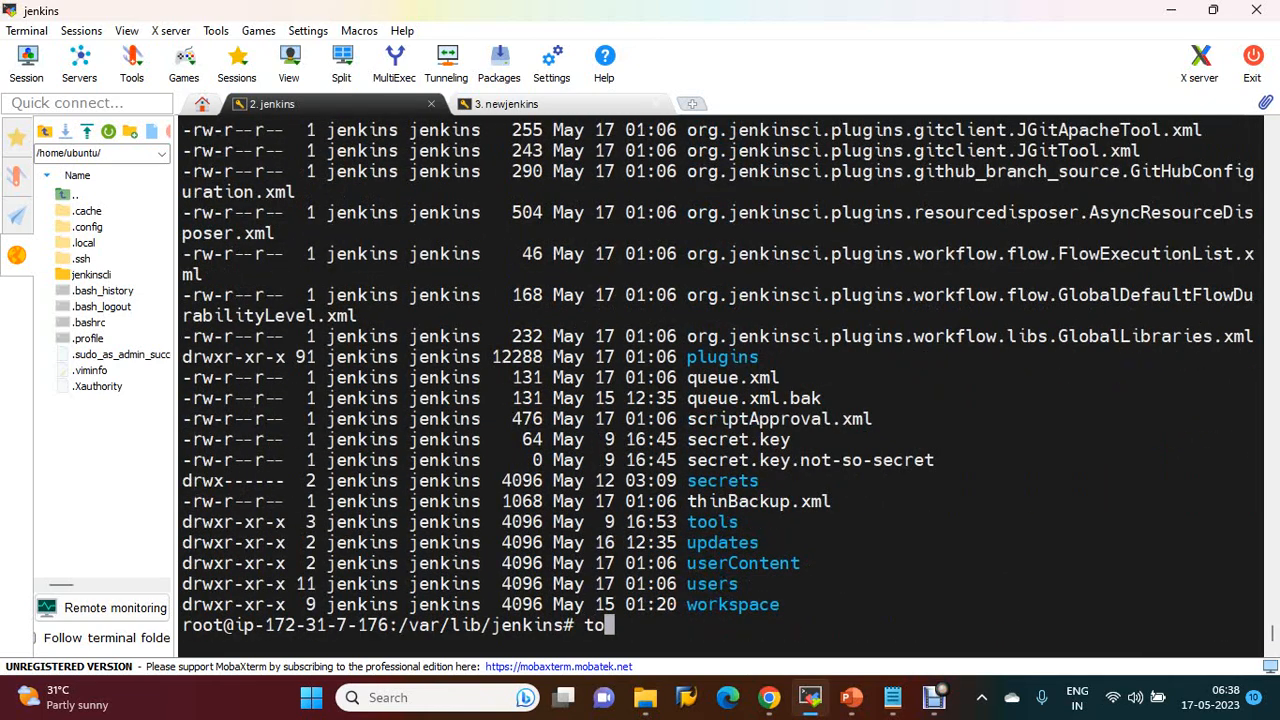
text(uch audit)
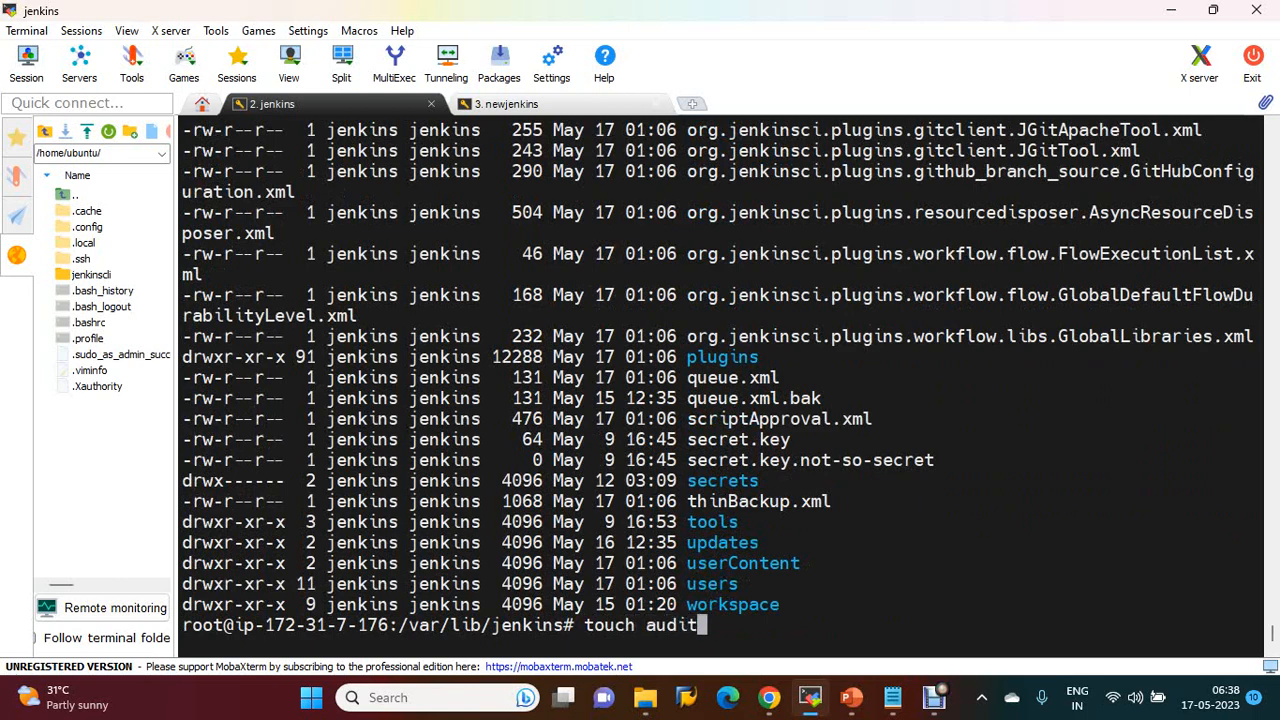
text(-trail)
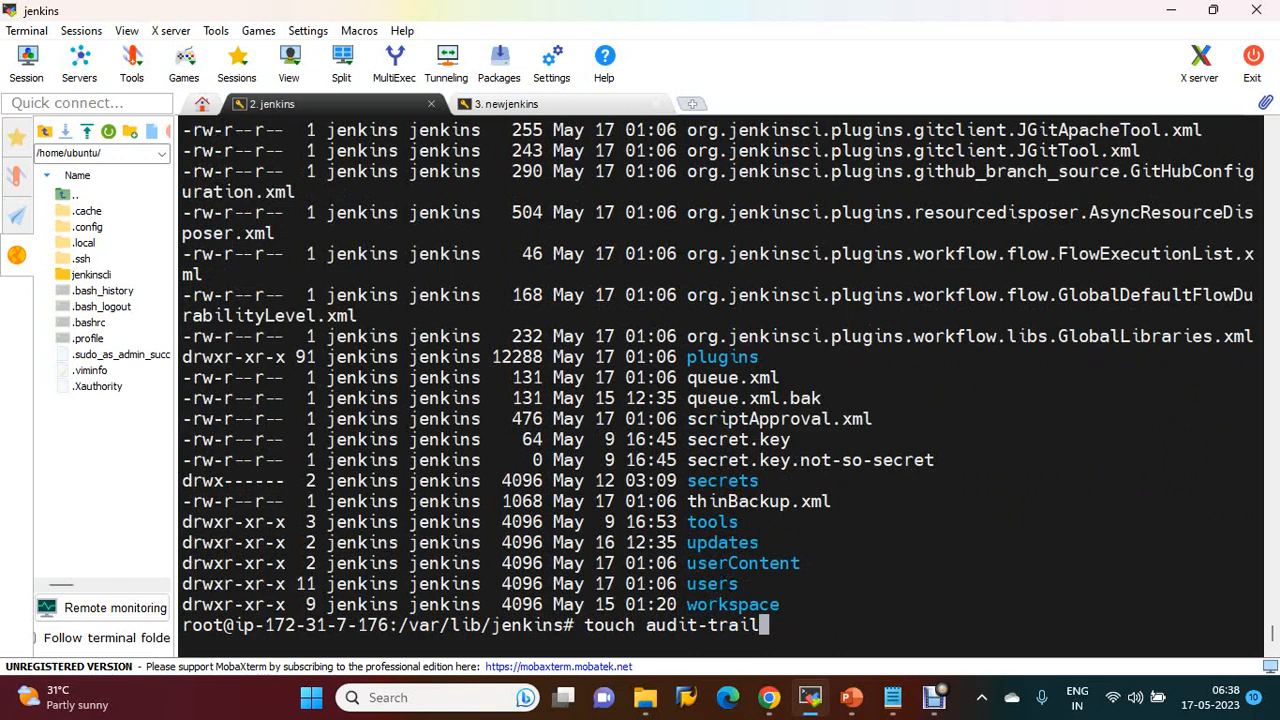
key(Return)
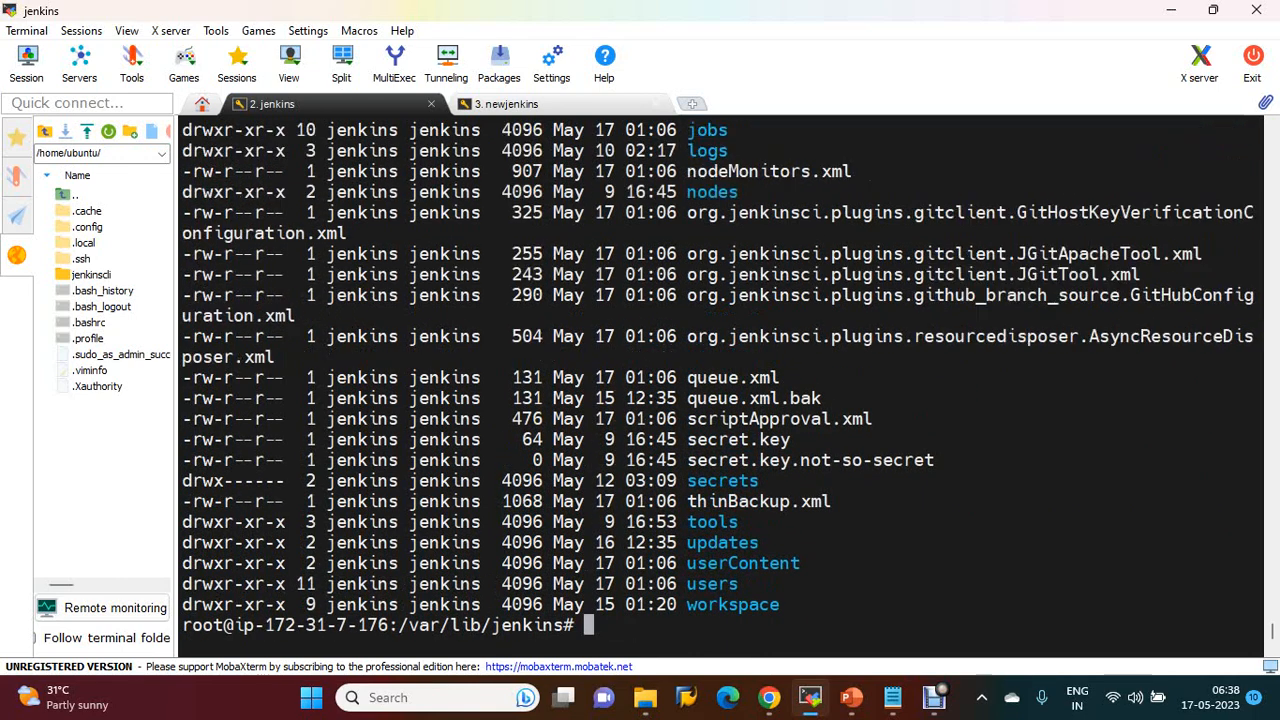
scroll(717, 380, up, 15)
scroll(717, 380, up, 3)
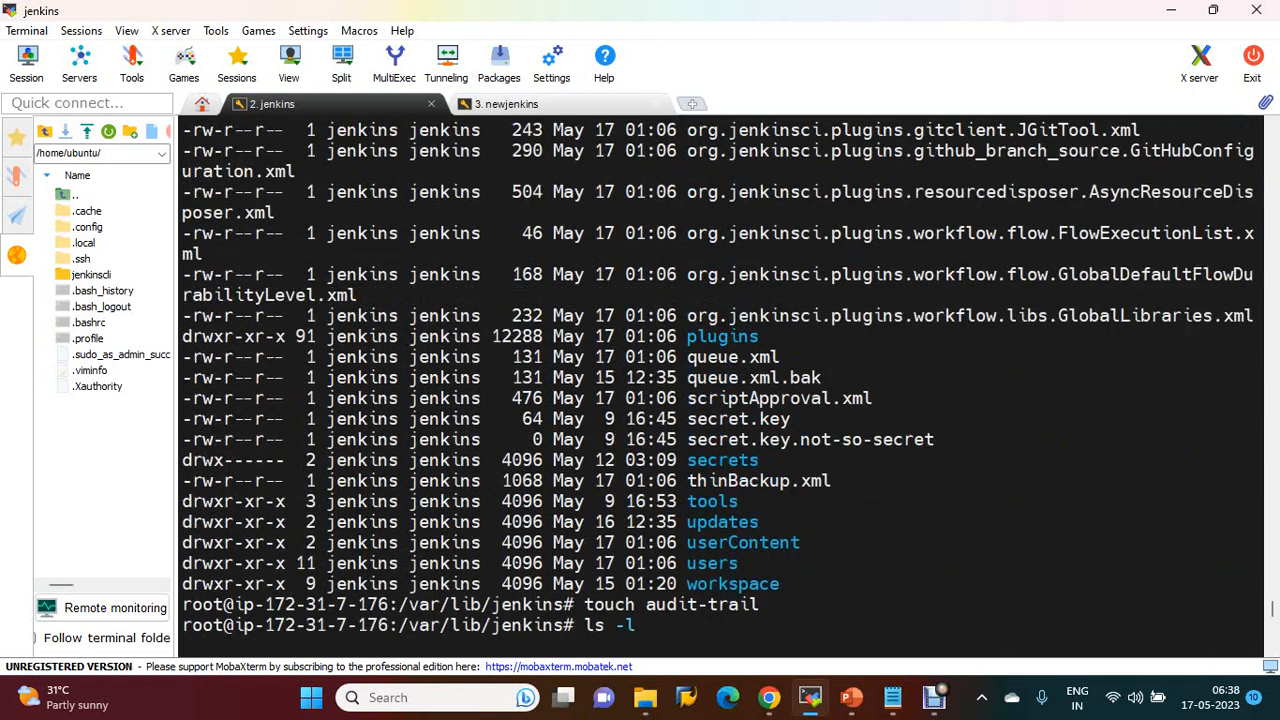
scroll(717, 380, down, 4)
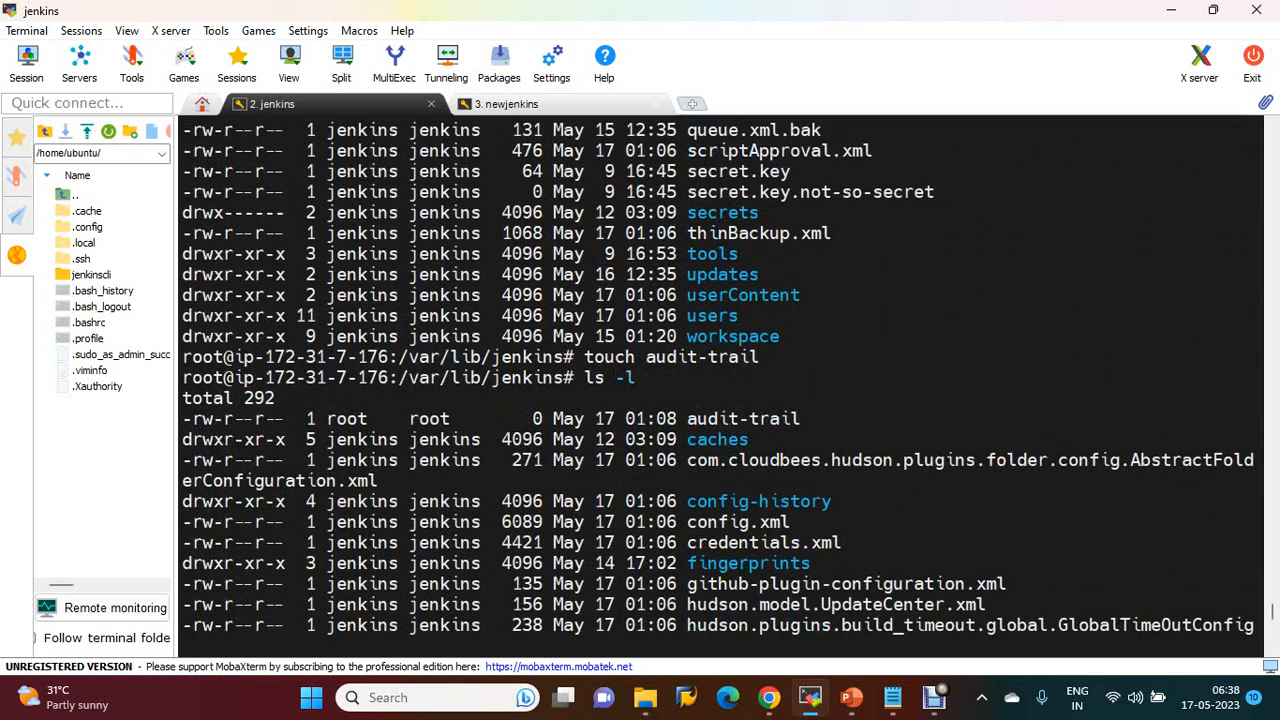
double_click(743, 419)
click(769, 697)
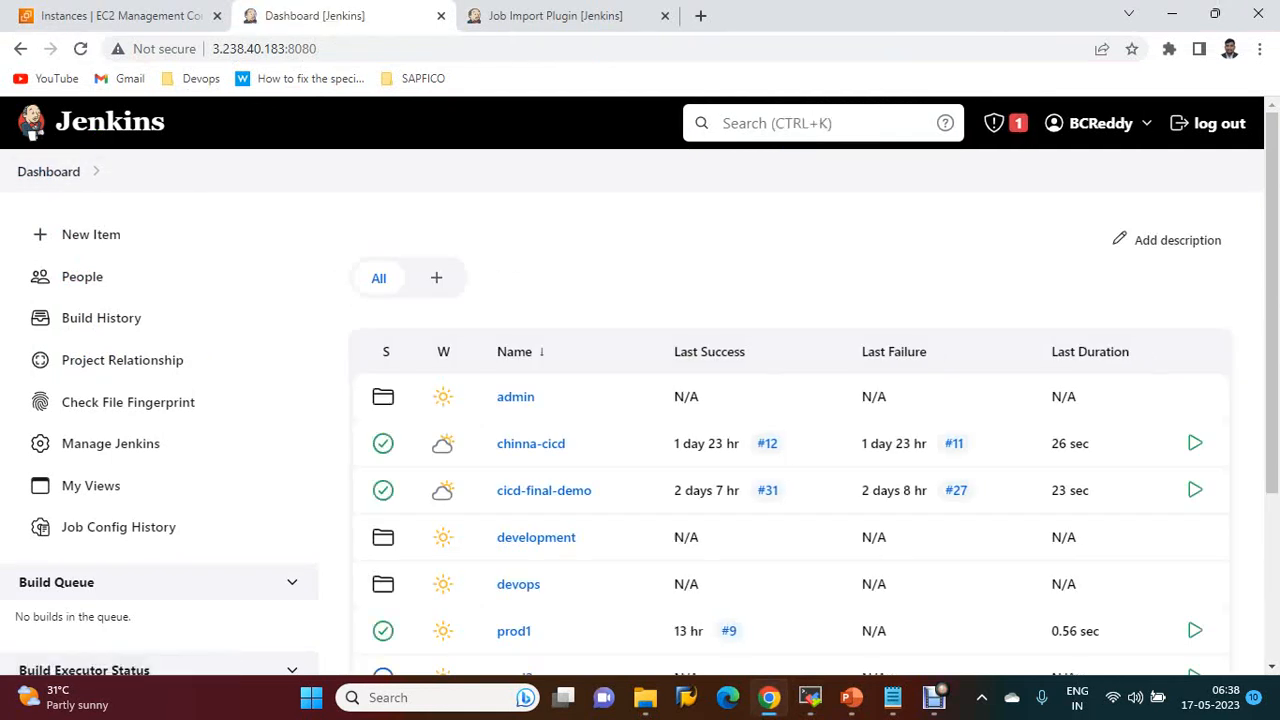
Step: Search installed plugins for 'audi' to confirm Audit Trail is enabled, then open Configure System
scroll(640, 400, down, 1)
scroll(640, 400, down, 2)
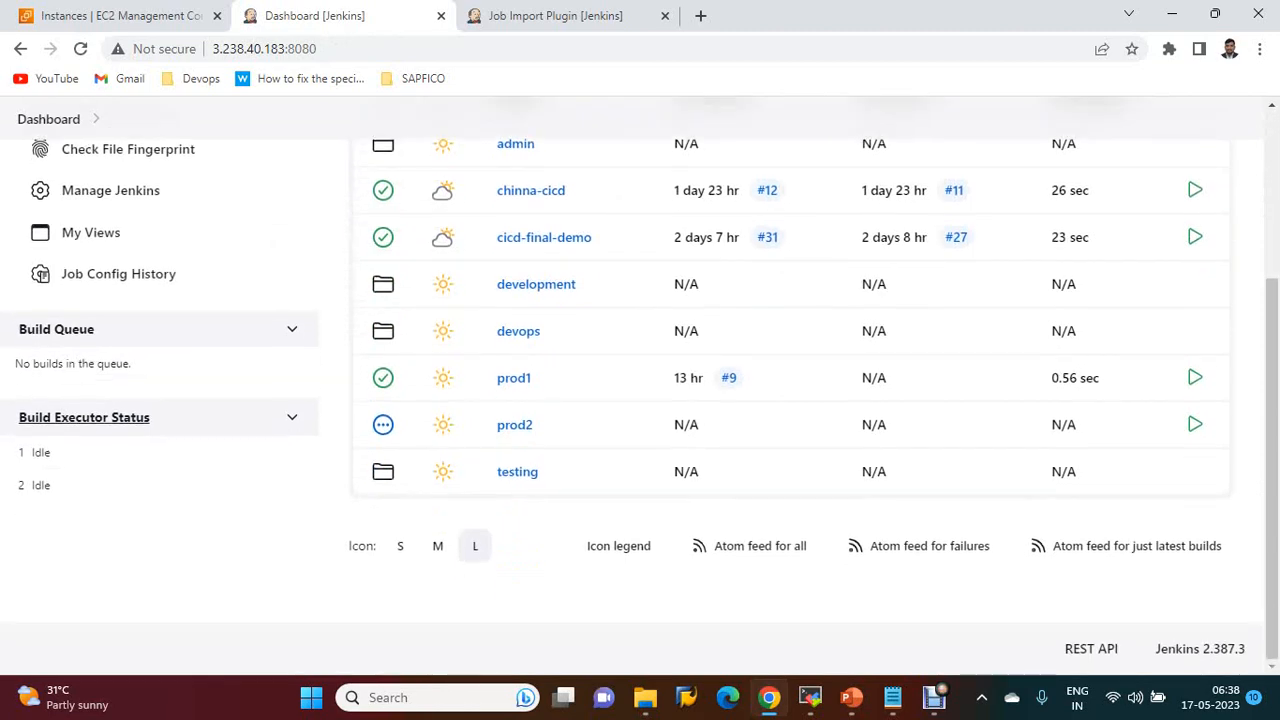
scroll(100, 320, up, 3)
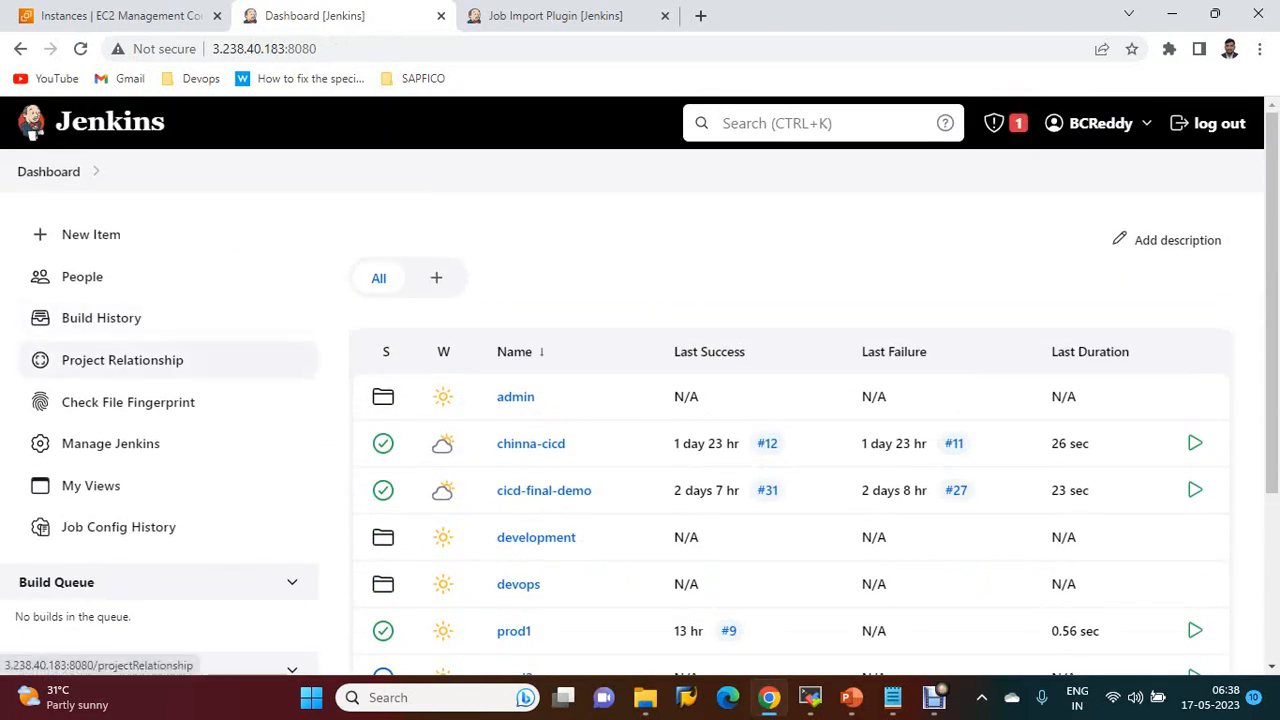
click(110, 443)
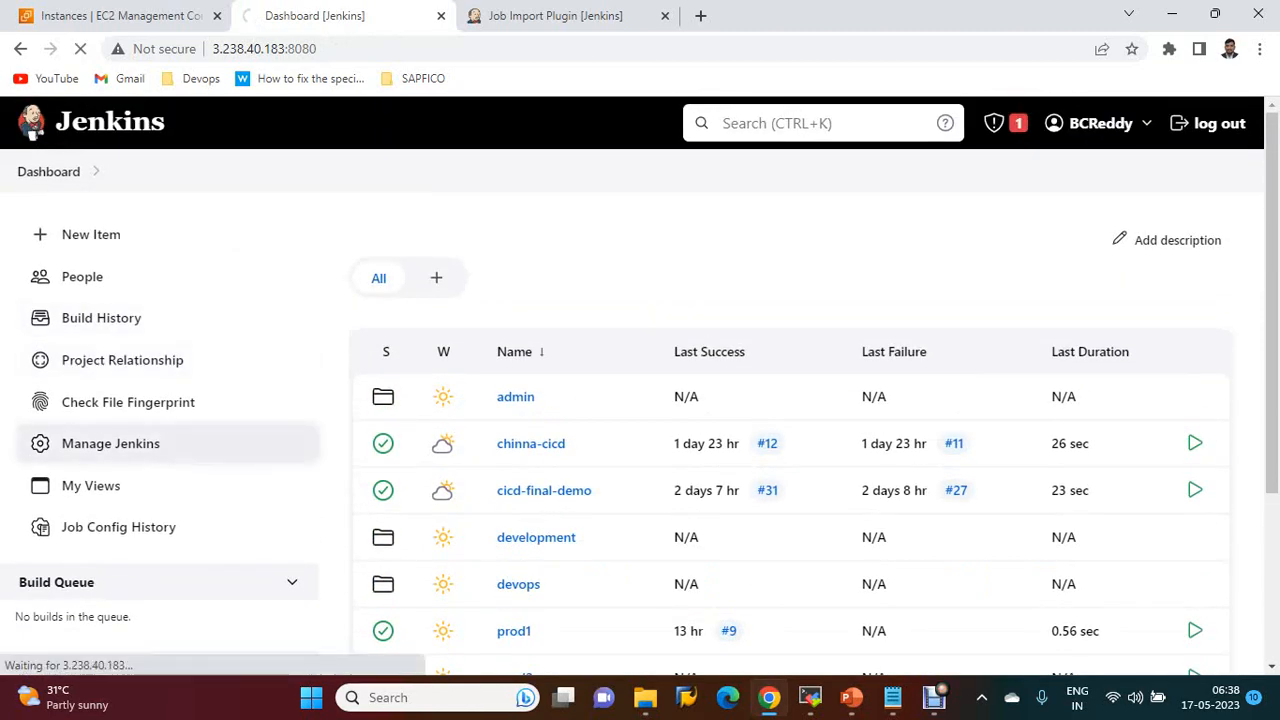
scroll(640, 400, down, 2)
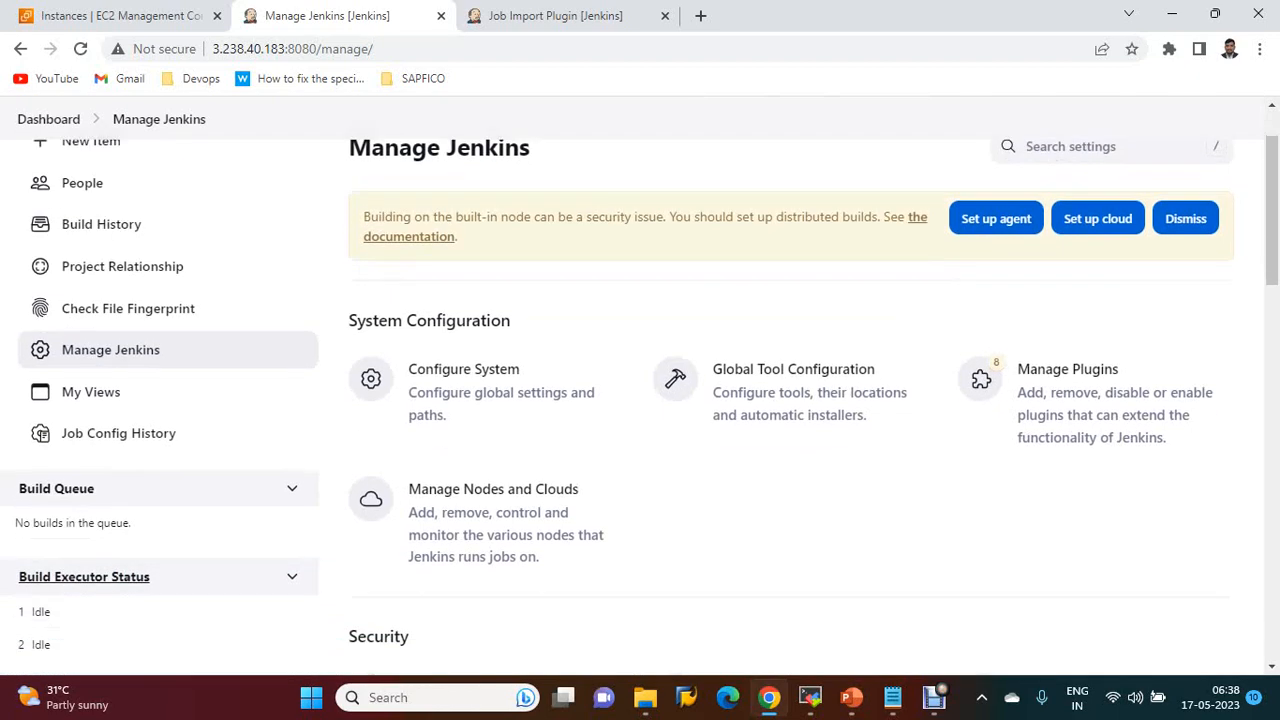
click(1032, 333)
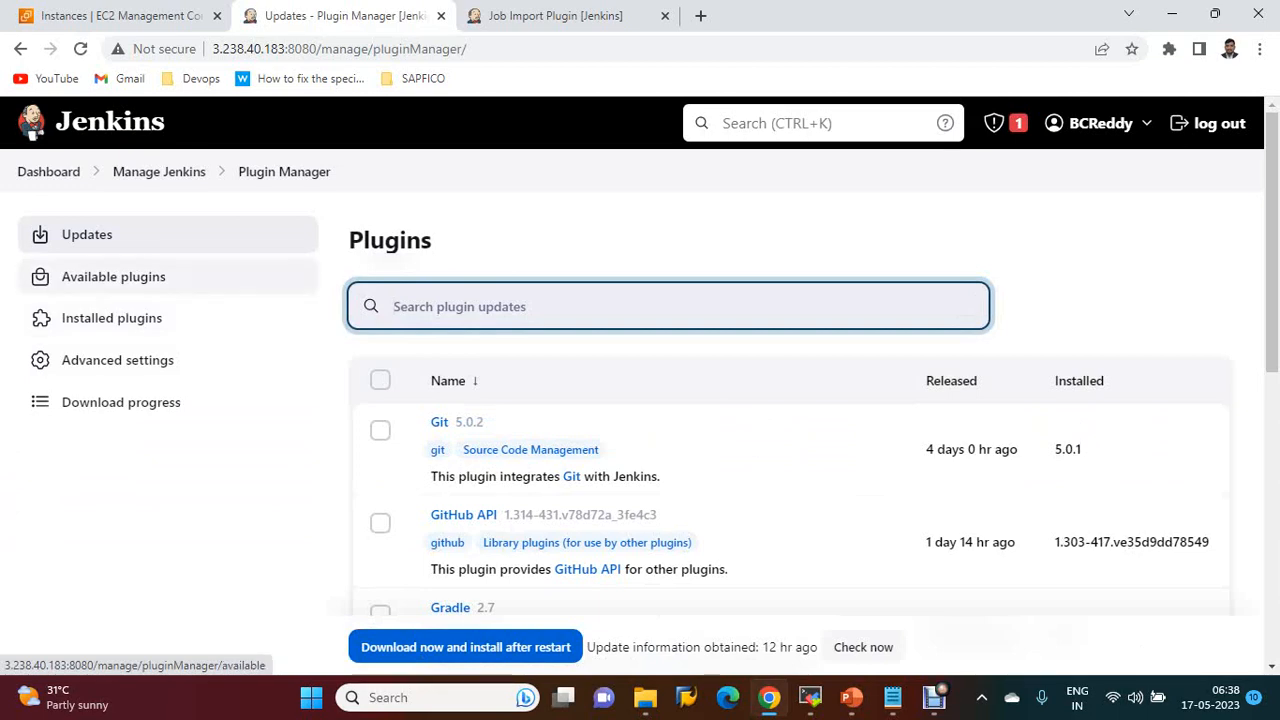
click(111, 318)
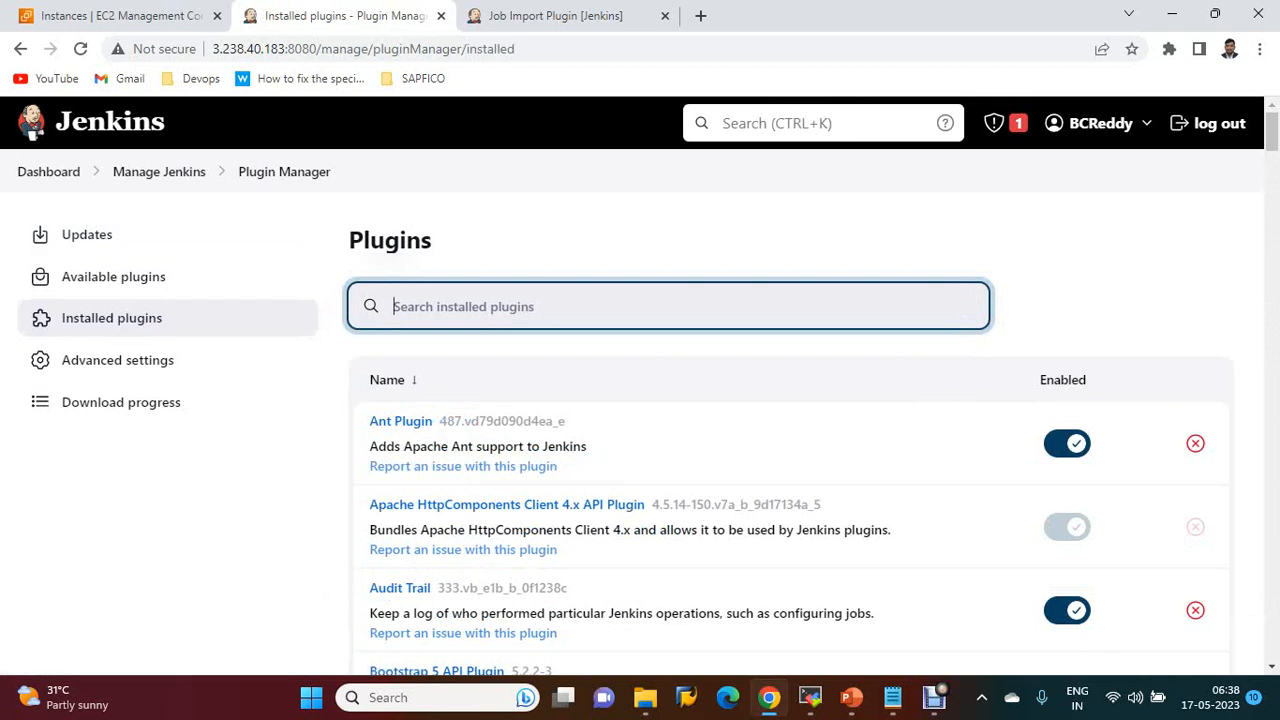
text(audi)
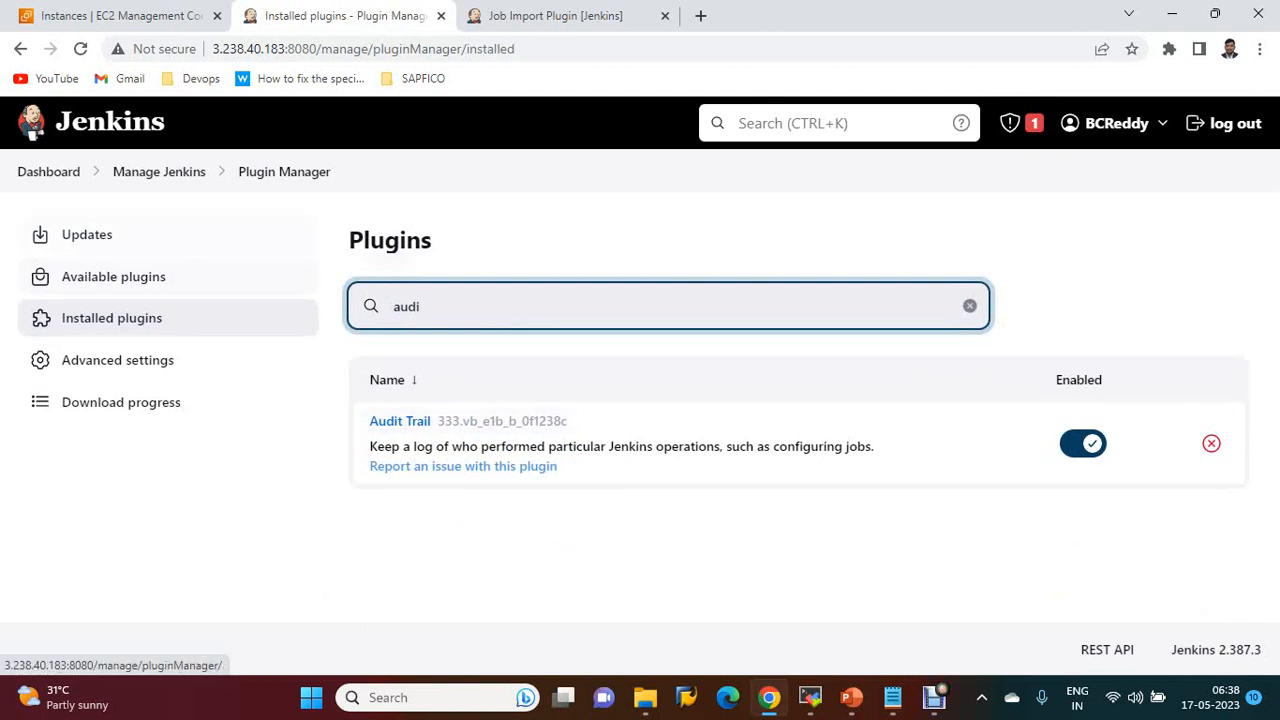
click(159, 171)
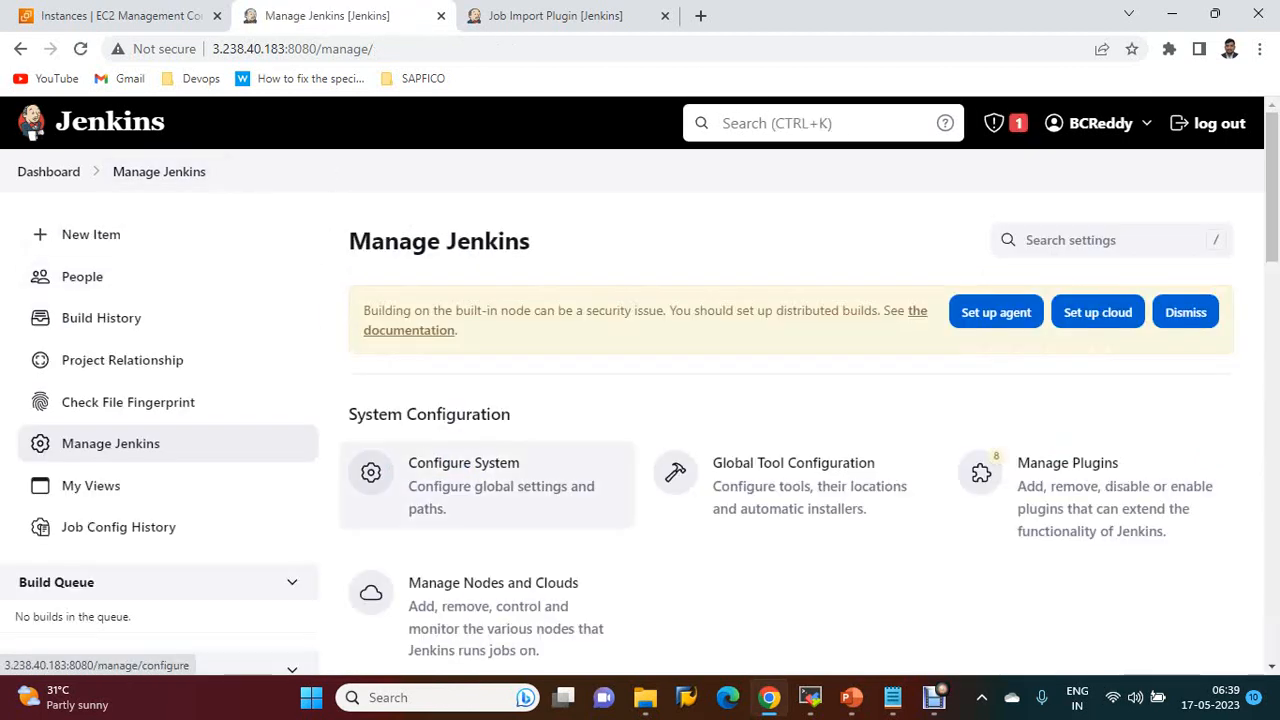
click(463, 475)
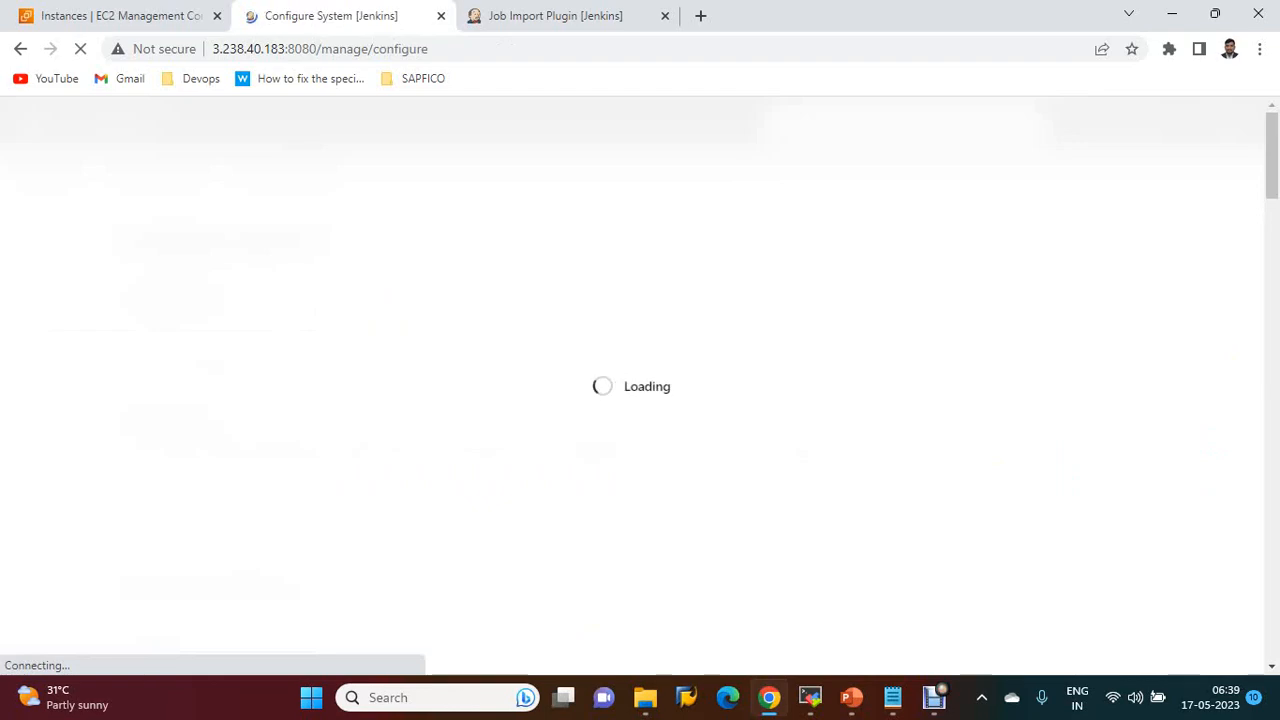
Step: Delete the existing Audit Trail Log file logger and add a fresh Log file logger
scroll(640, 400, down, 20)
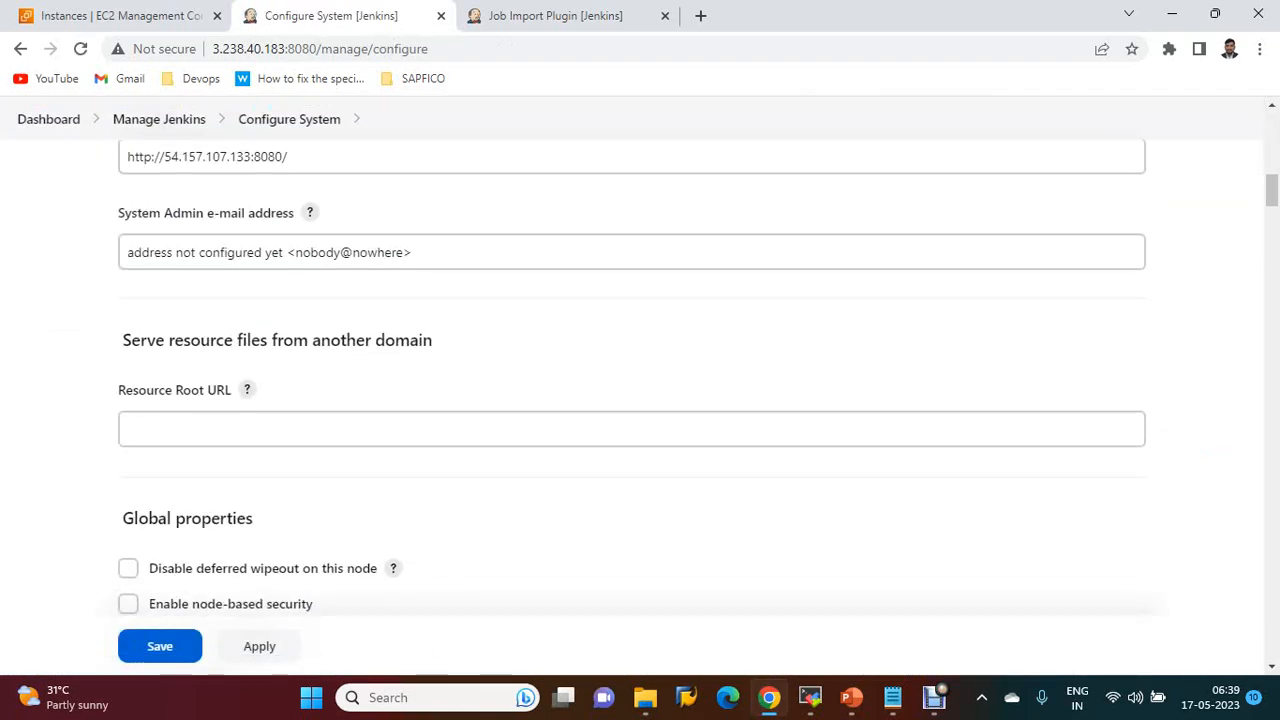
scroll(640, 400, down, 15)
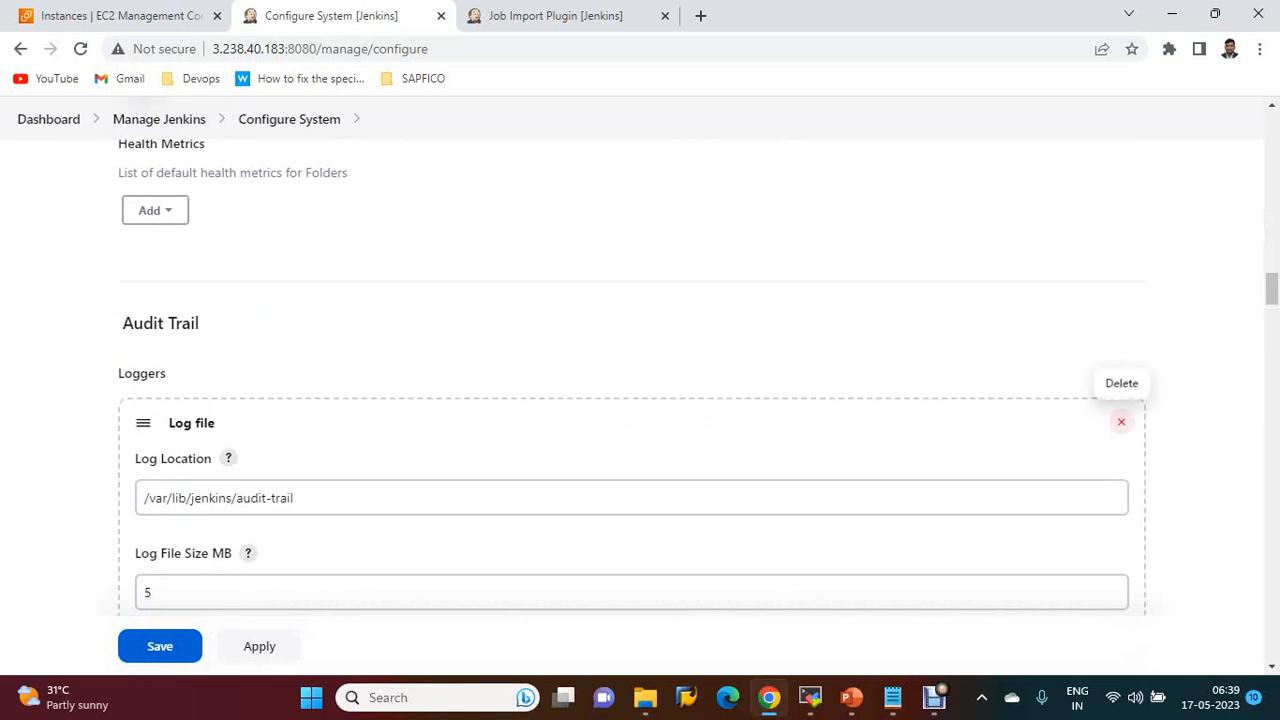
click(1121, 421)
click(175, 409)
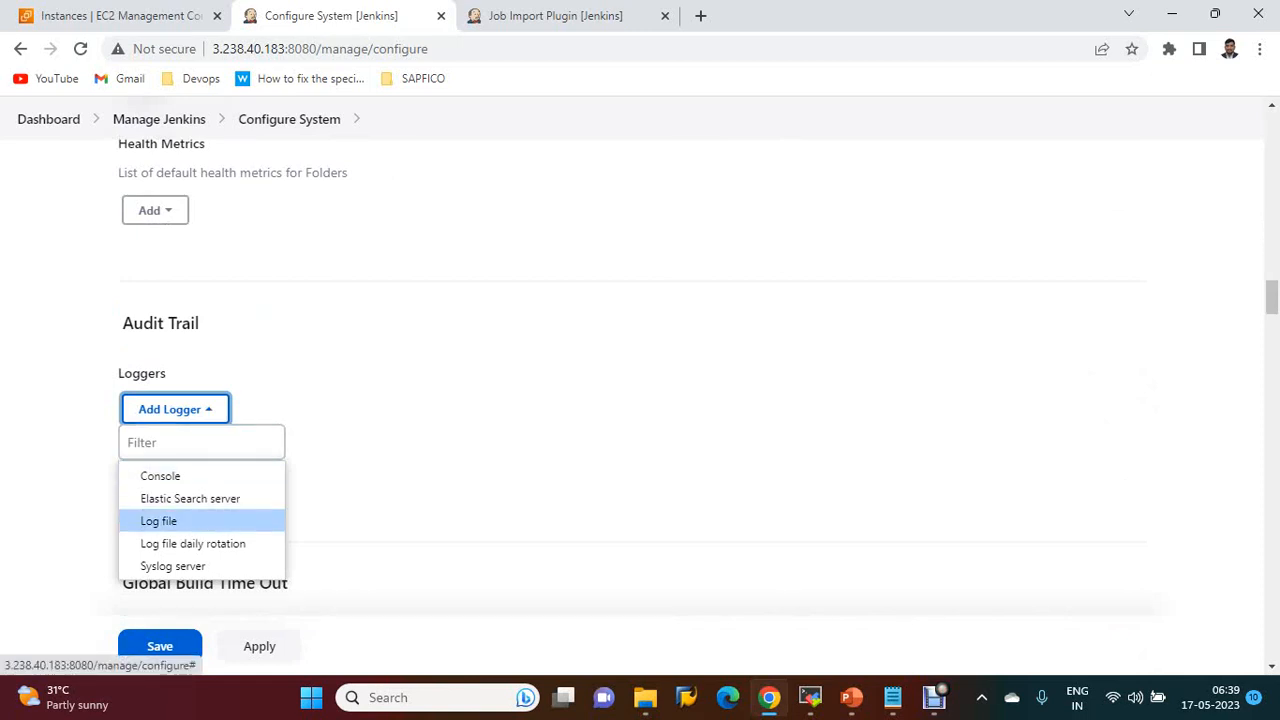
click(159, 521)
scroll(632, 376, down, 1)
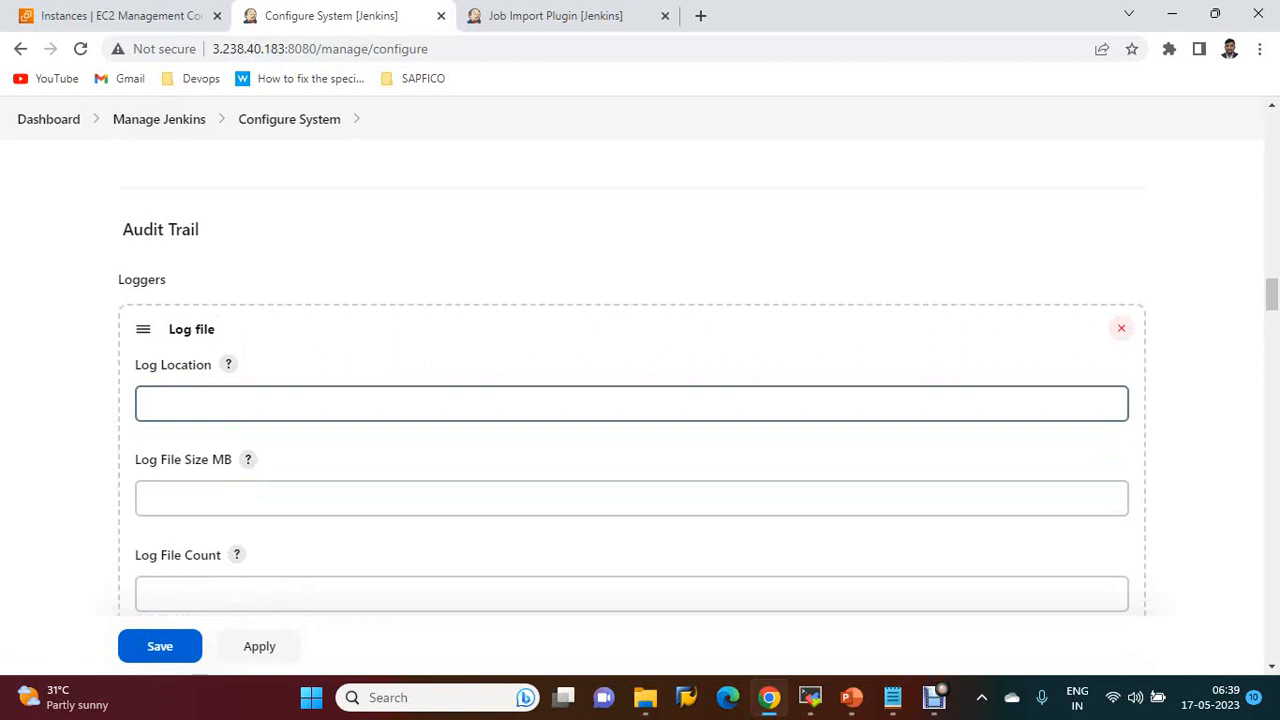
Step: Set the log location to /var/lib/jenkins/audit-trail, size 5, count 3, and save
click(200, 404)
text(/var/li)
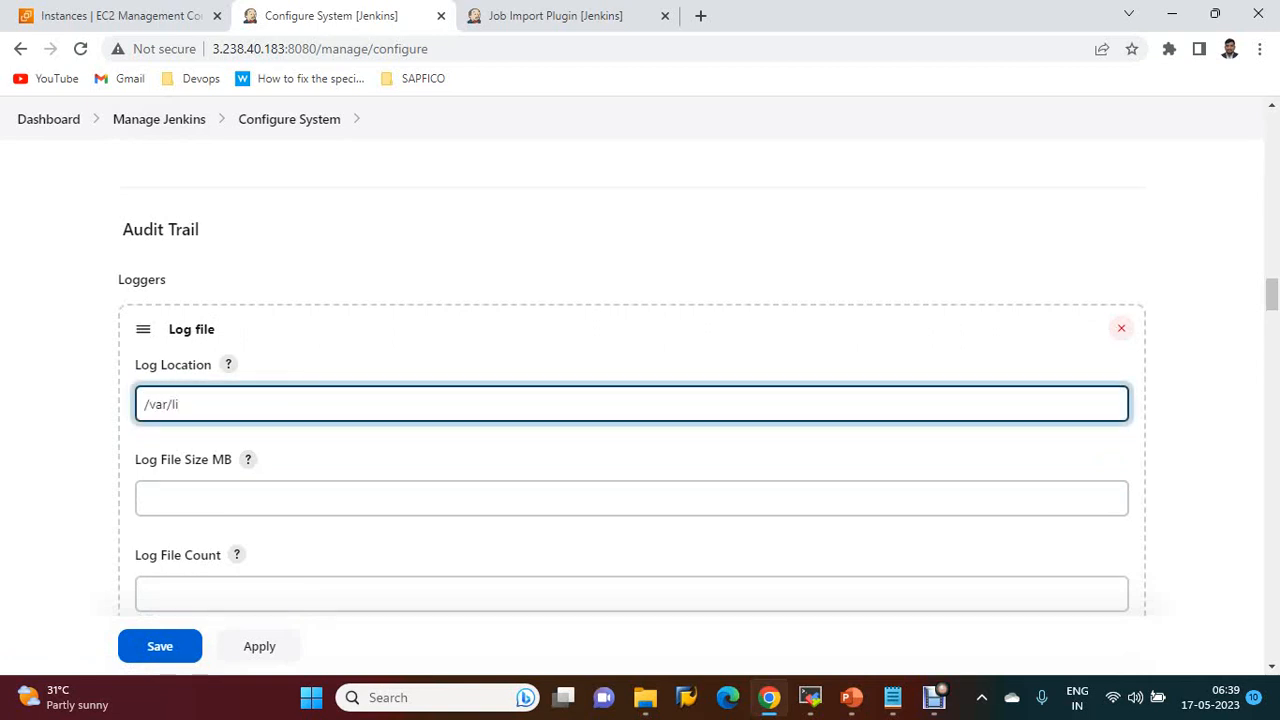
text(b/jenkins/audit-log)
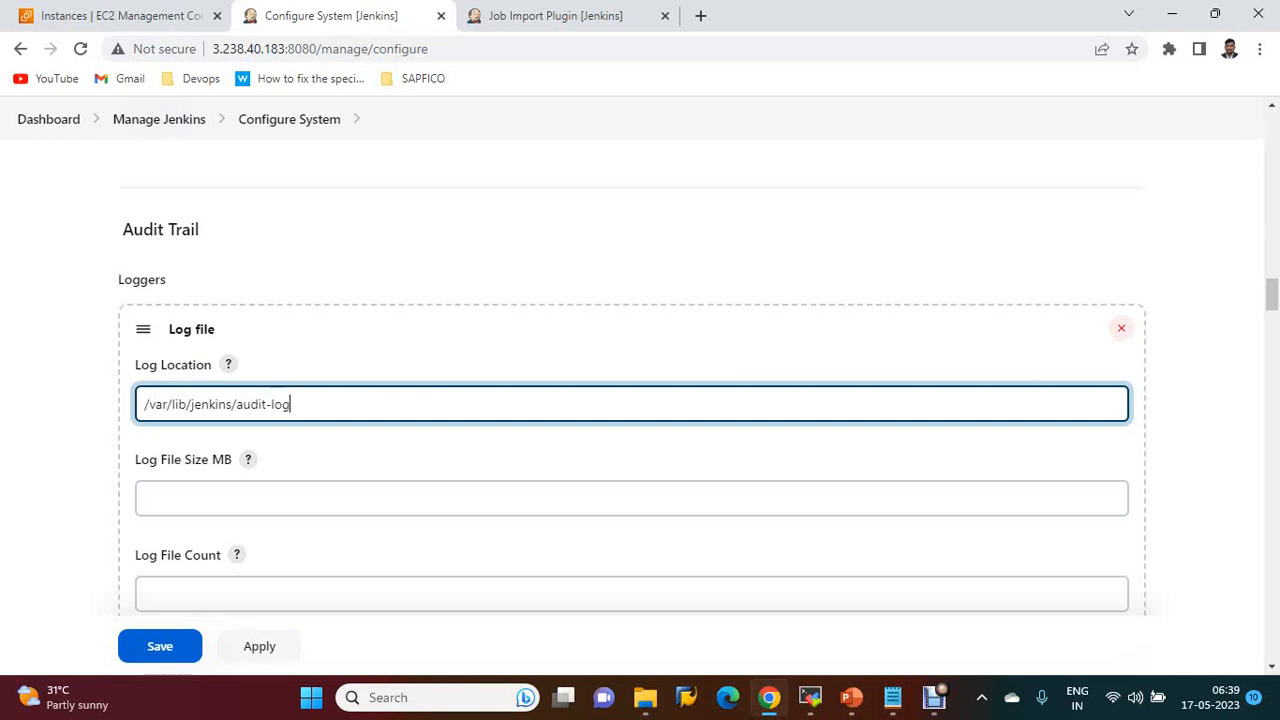
key(BackSpace)
key(BackSpace)
key(BackSpace)
text(trail)
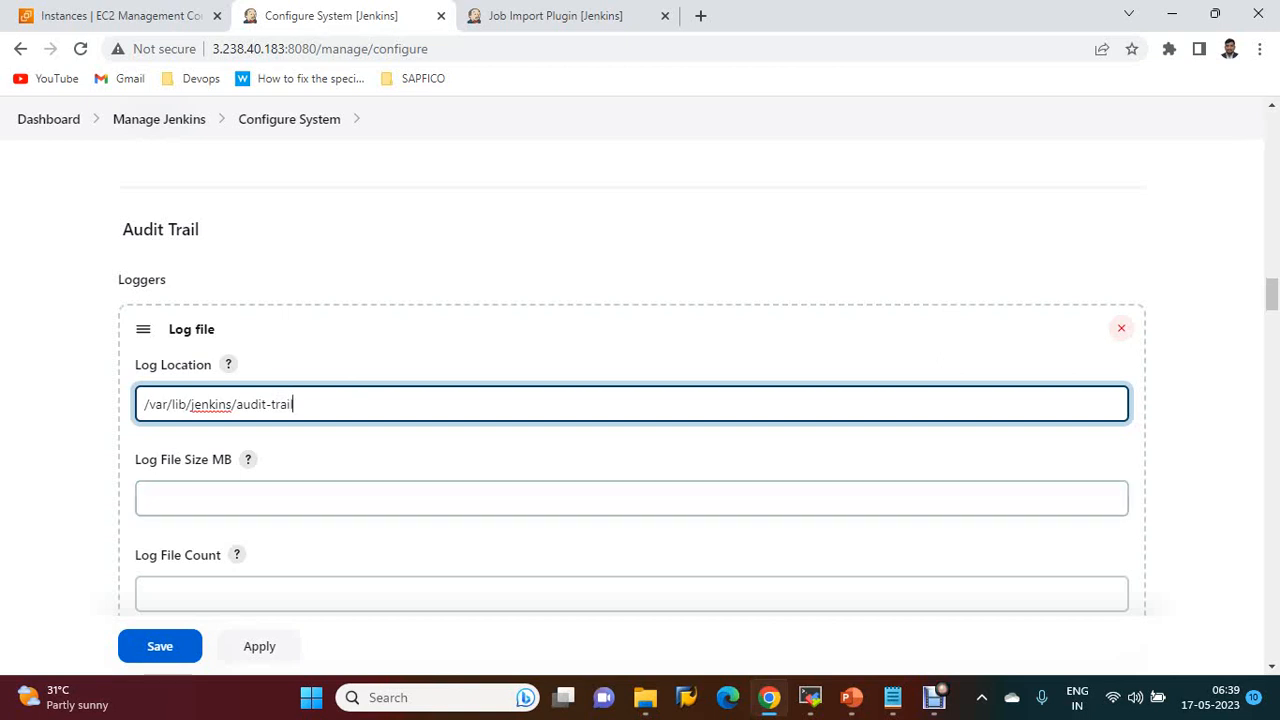
click(200, 498)
text(5)
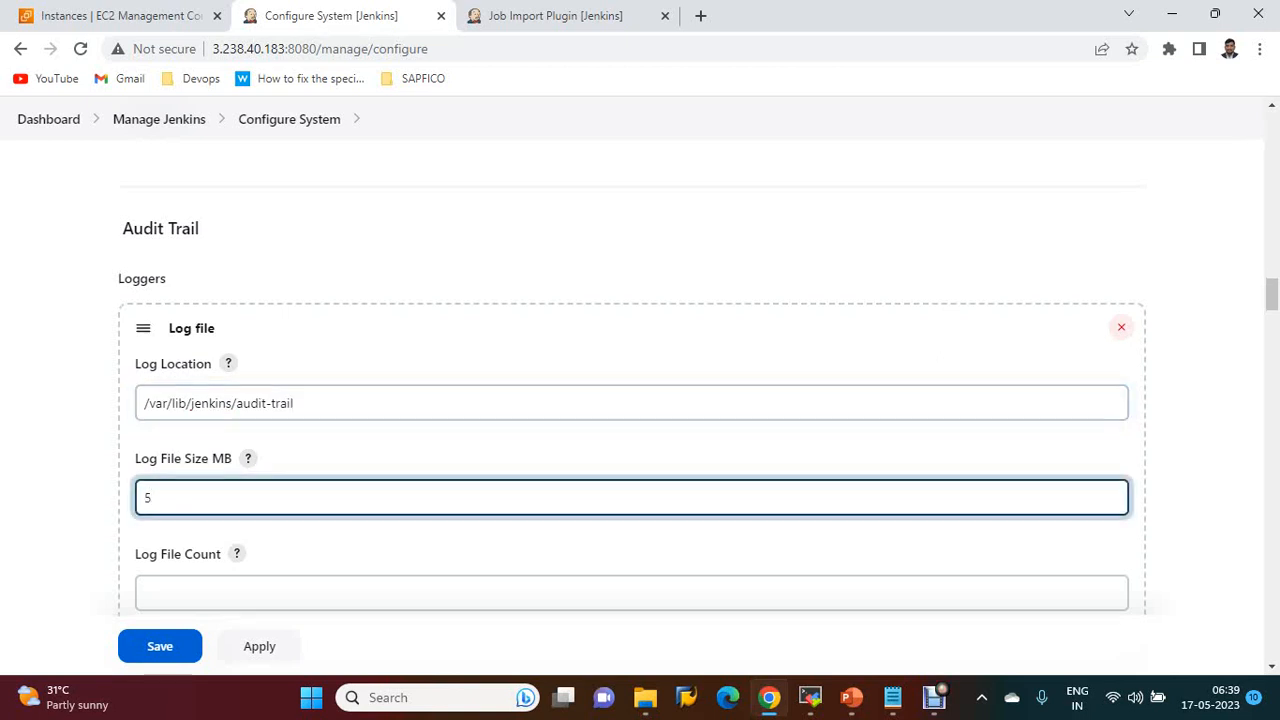
scroll(640, 400, down, 1)
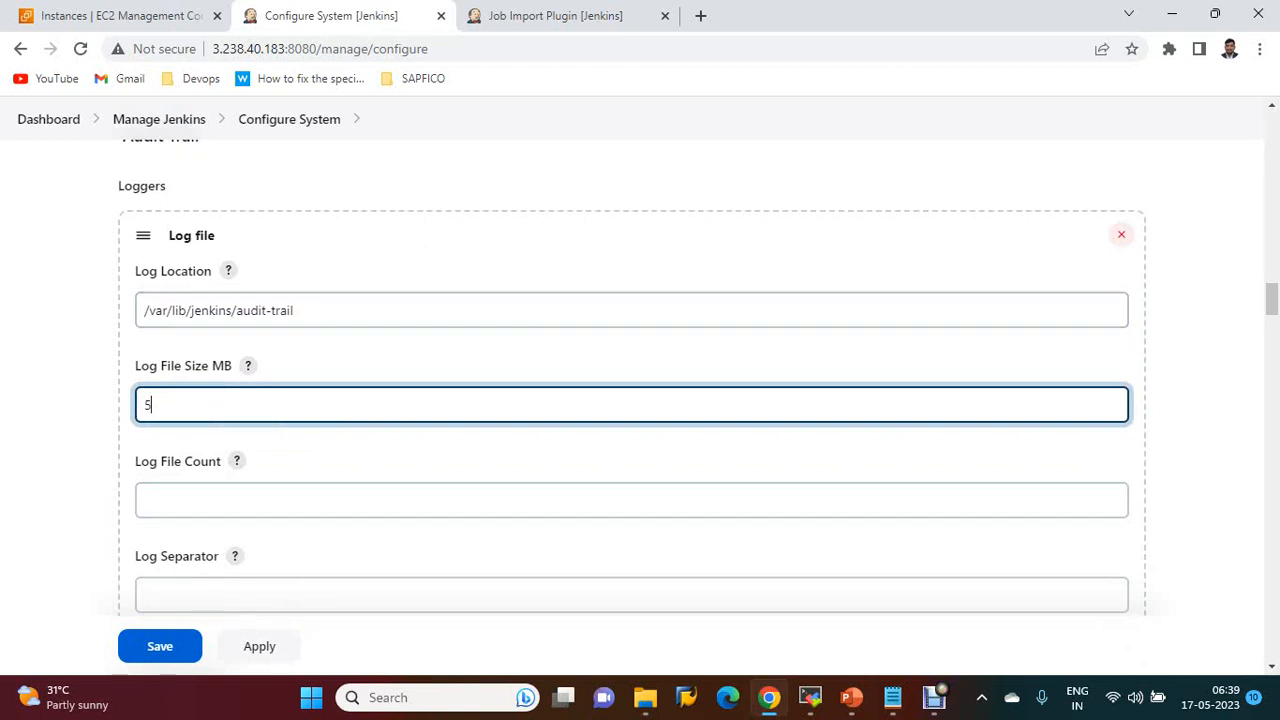
scroll(640, 400, down, 1)
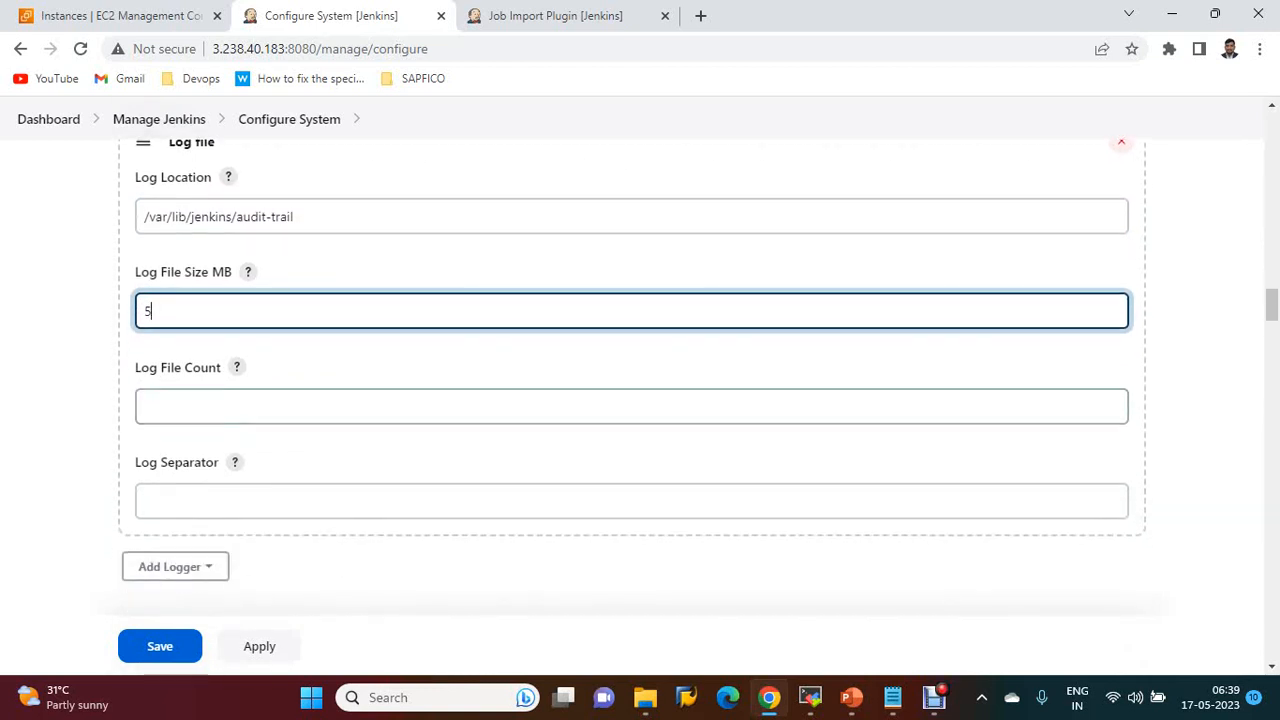
click(150, 406)
text(3)
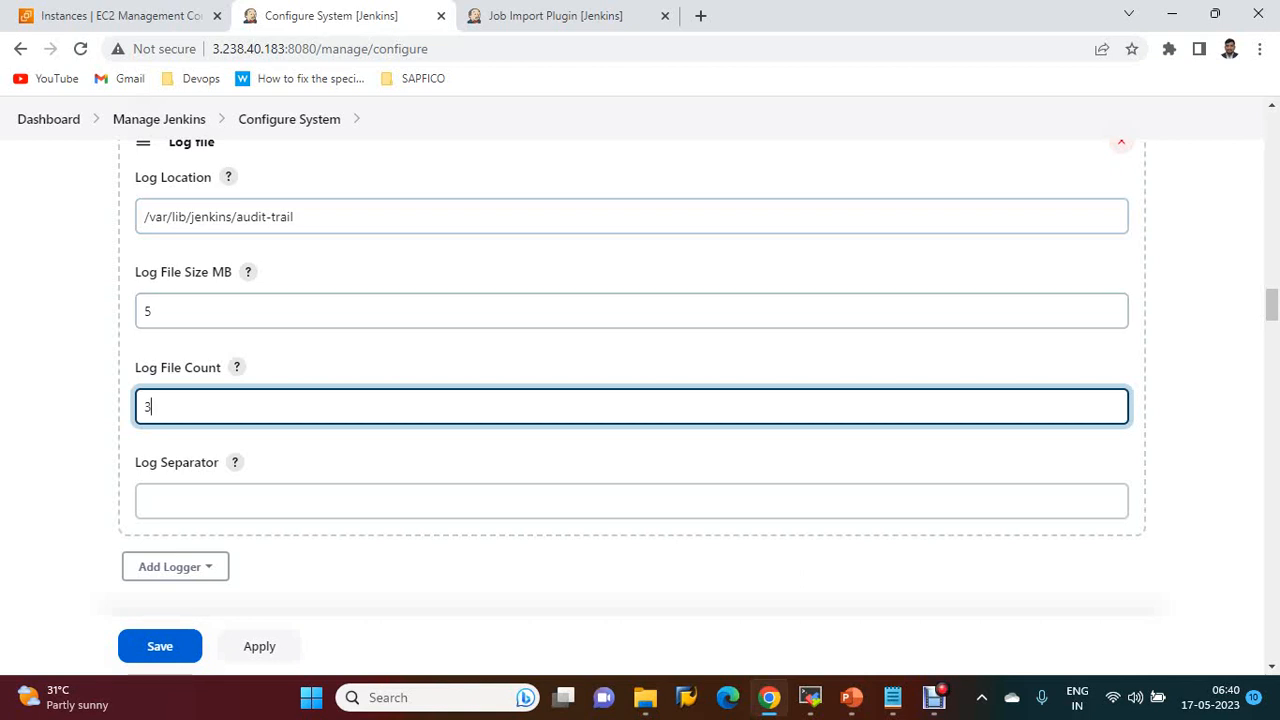
scroll(640, 380, down, 1)
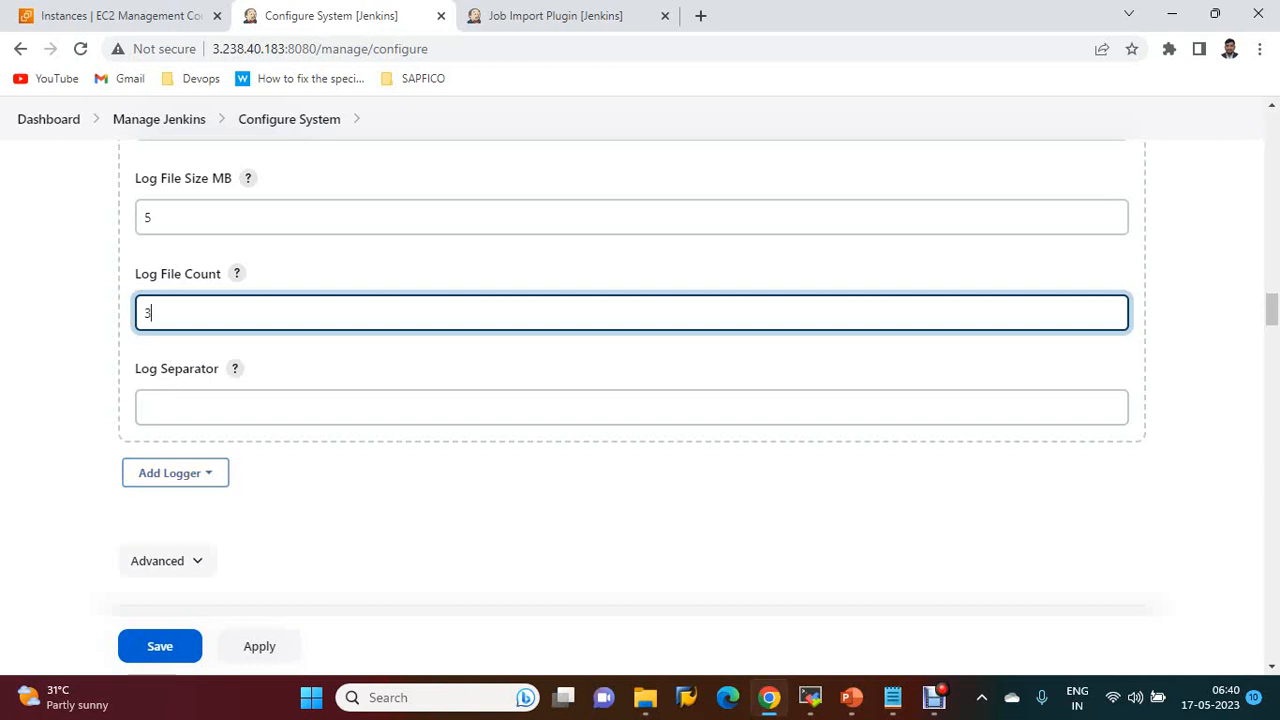
click(259, 646)
click(160, 646)
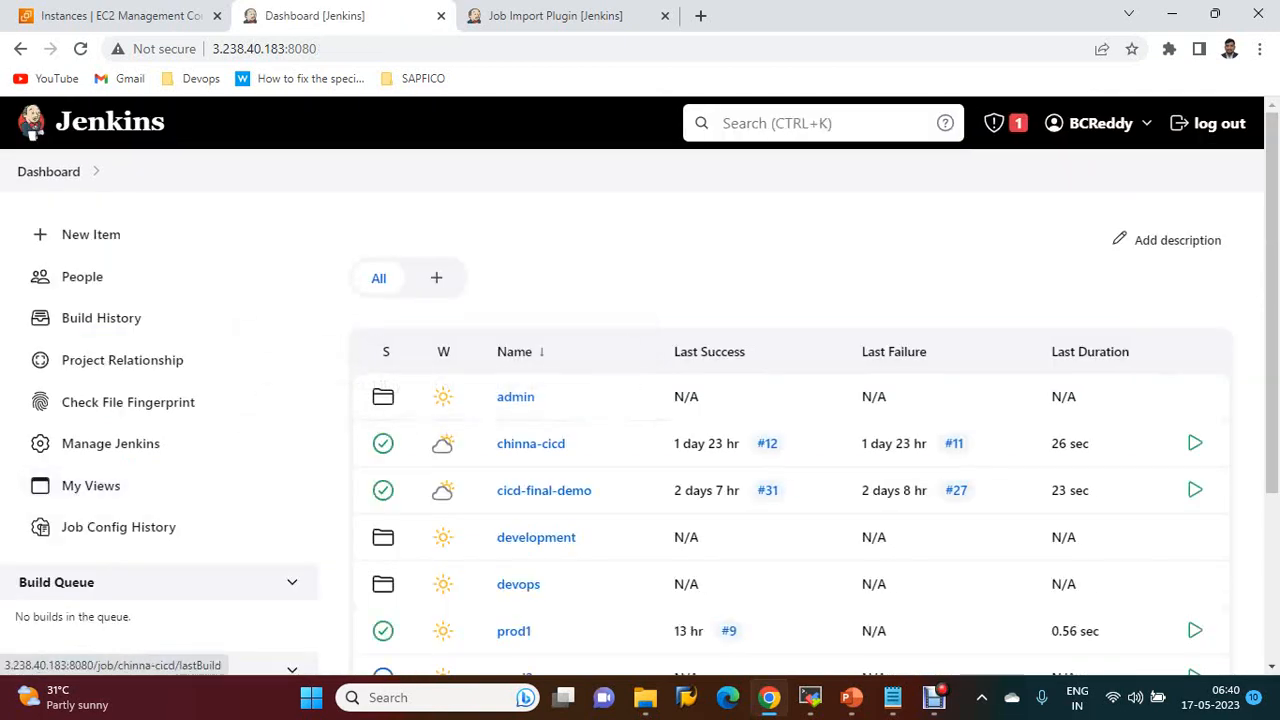
Step: Run Build Now on the prod2 pipeline, then switch to the MobaXterm terminal
scroll(536, 536, down, 1)
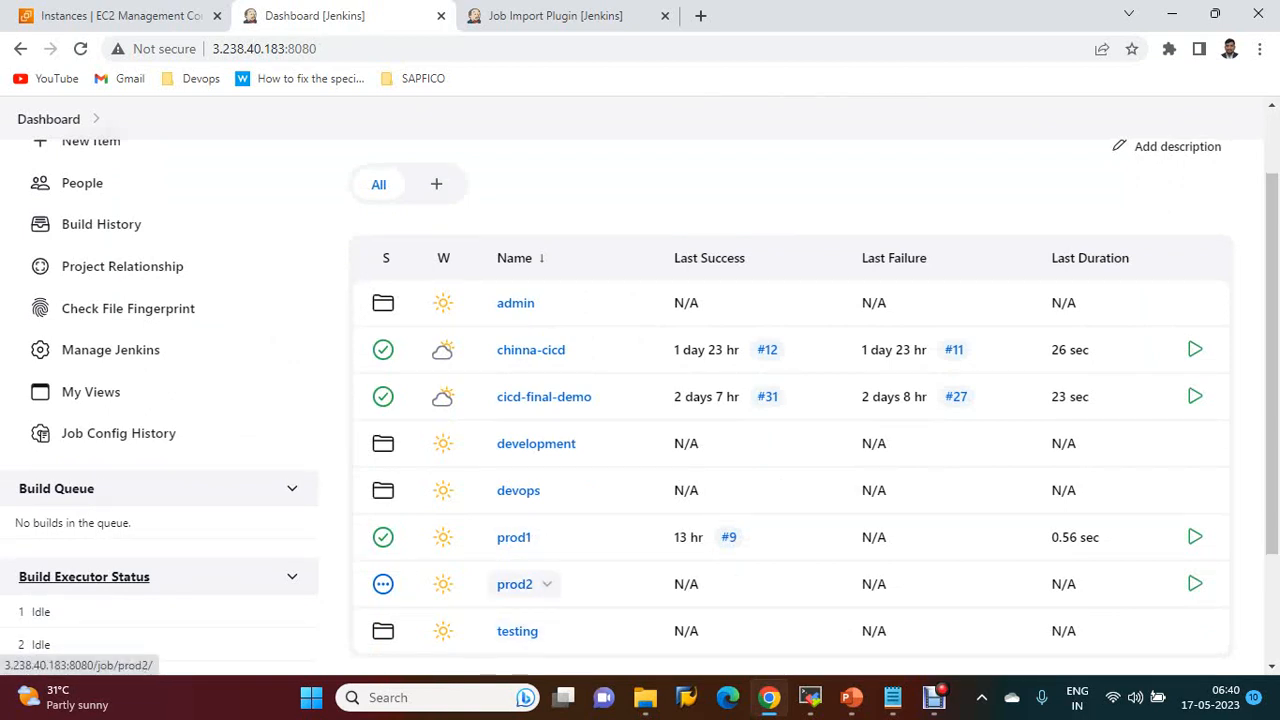
click(515, 584)
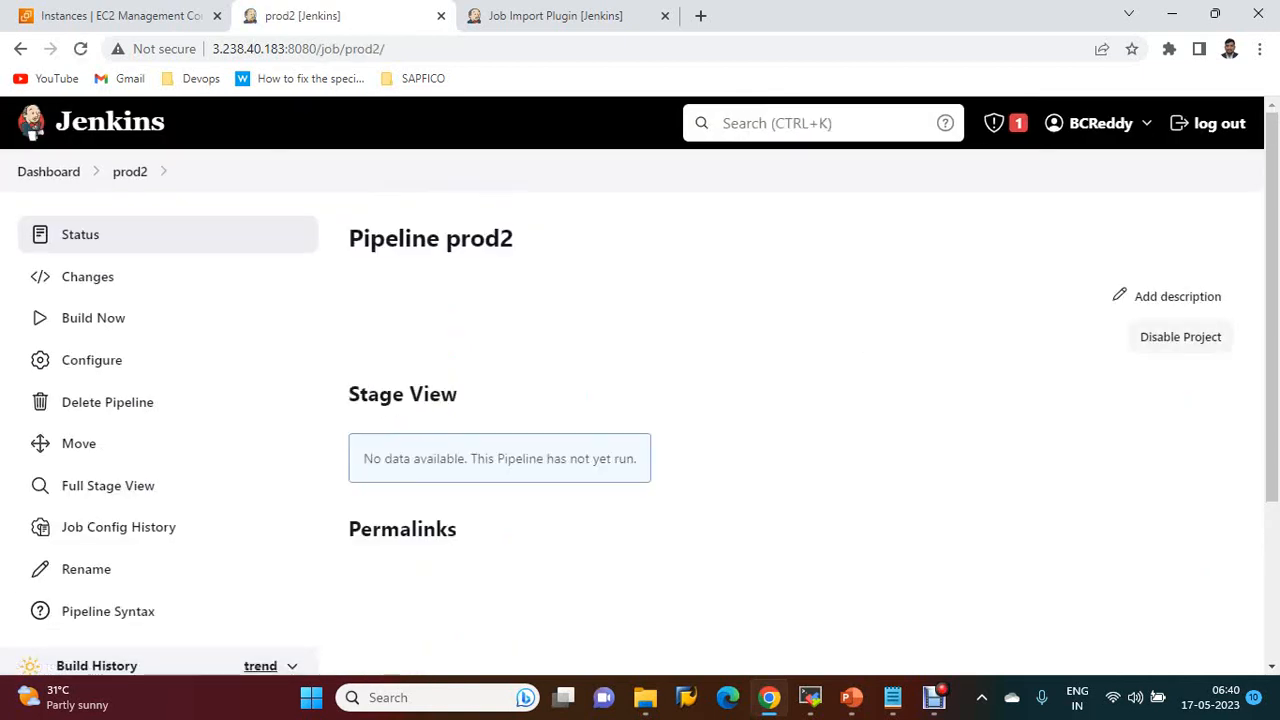
click(120, 320)
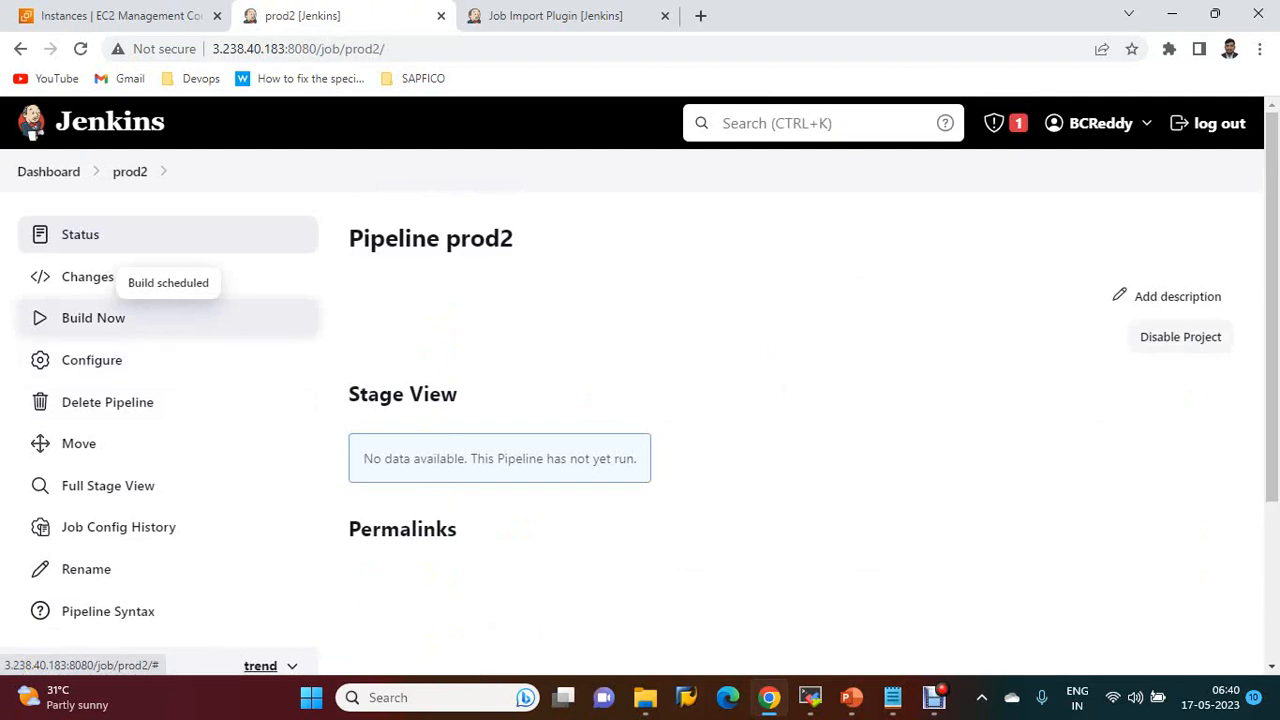
scroll(120, 340, down, 3)
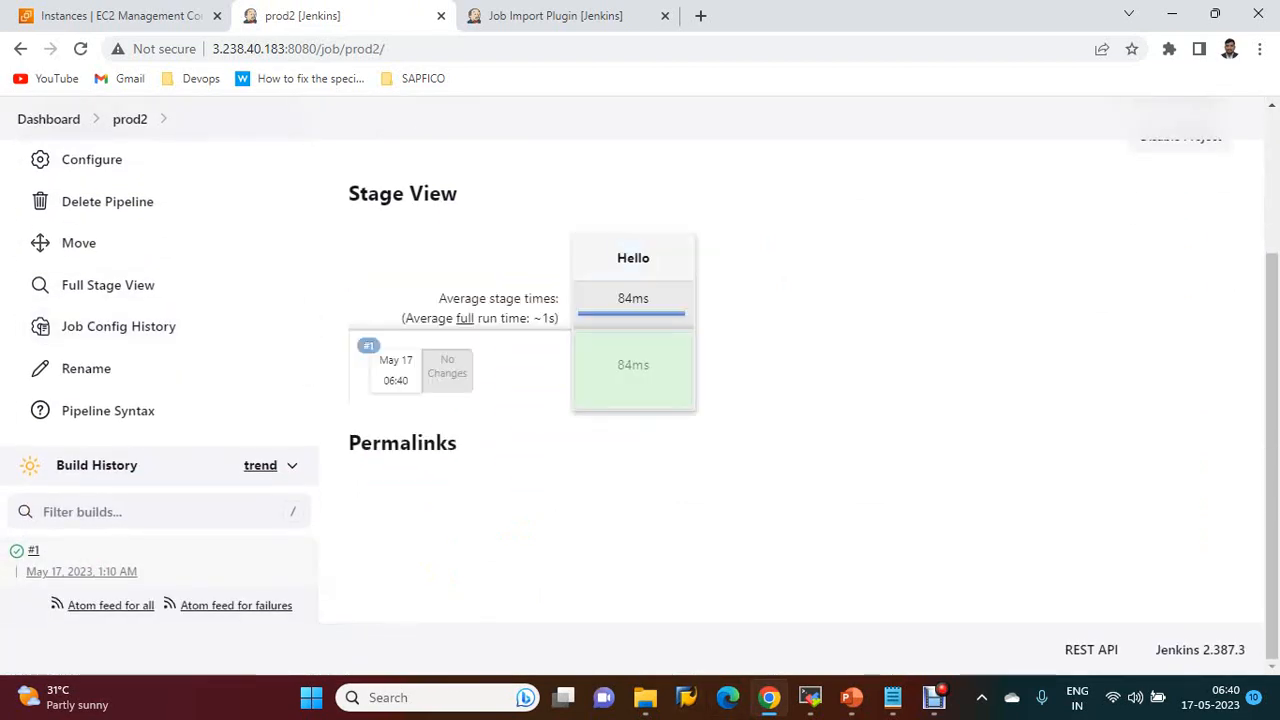
click(810, 697)
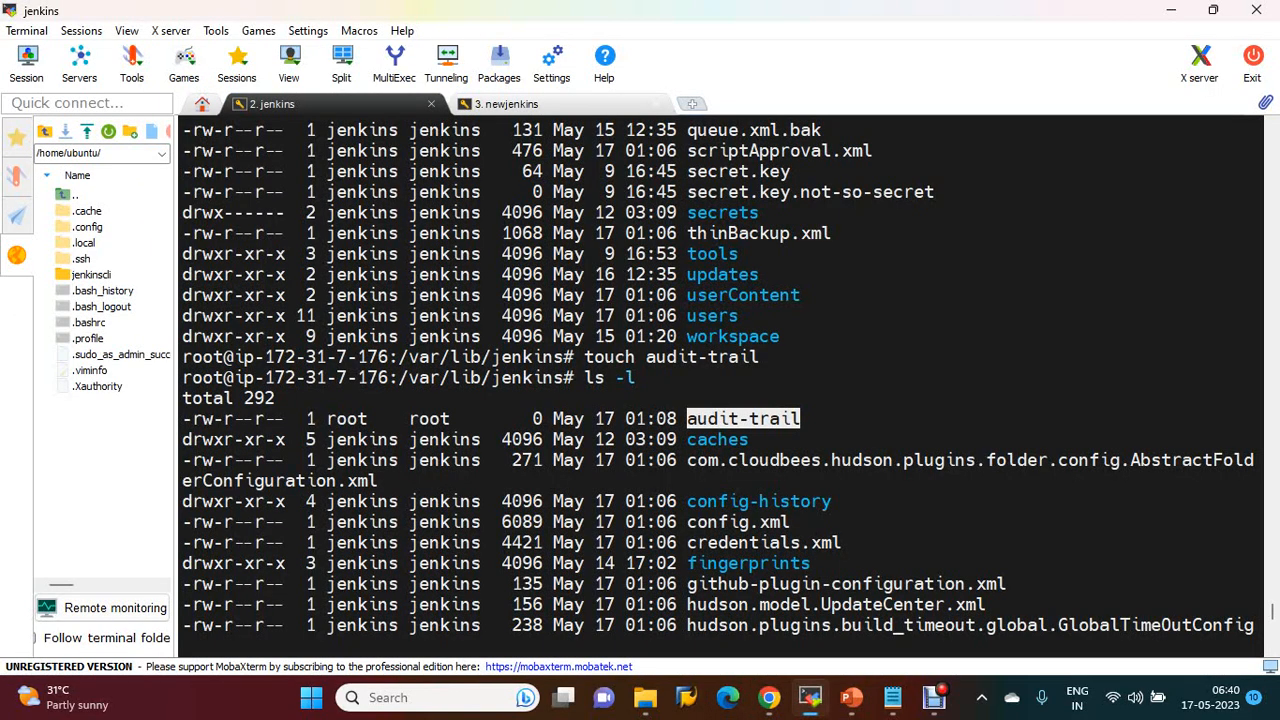
Step: List /var/lib/jenkins with ls -l and spot the new audit-trail.0 file
text(ls -l)
key(Return)
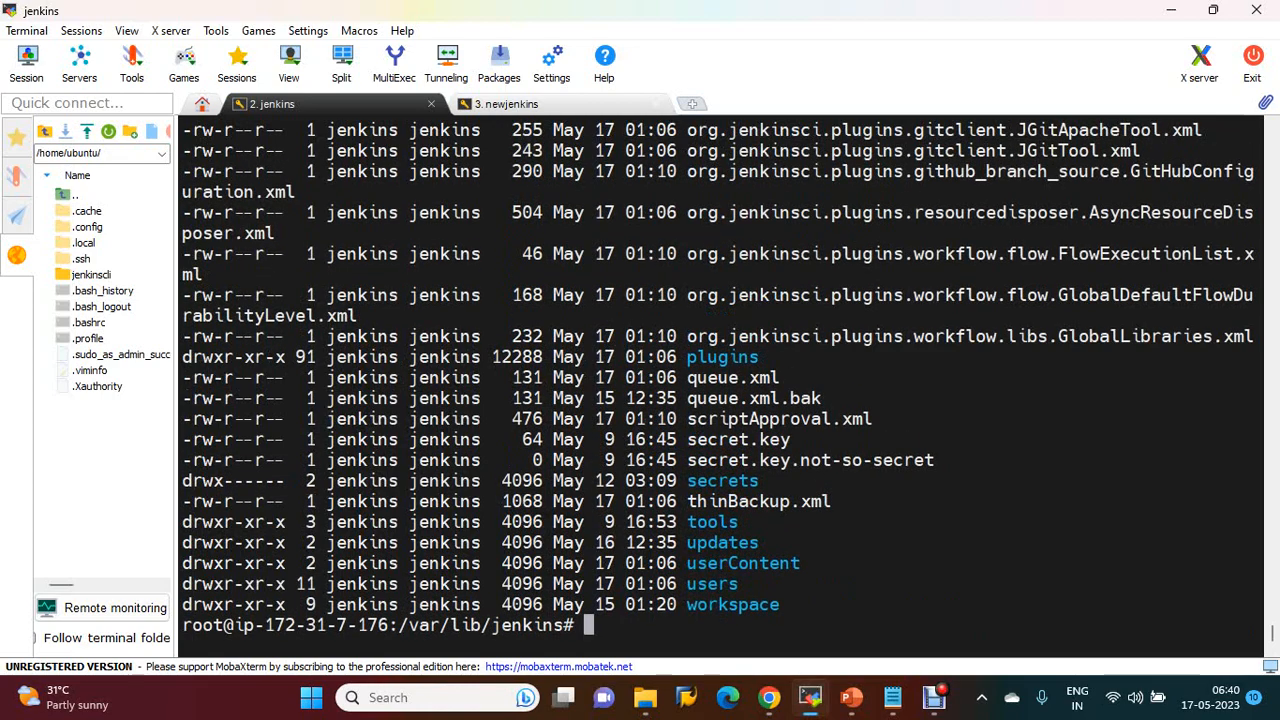
scroll(1117, 318, up, 1)
scroll(1117, 318, up, 15)
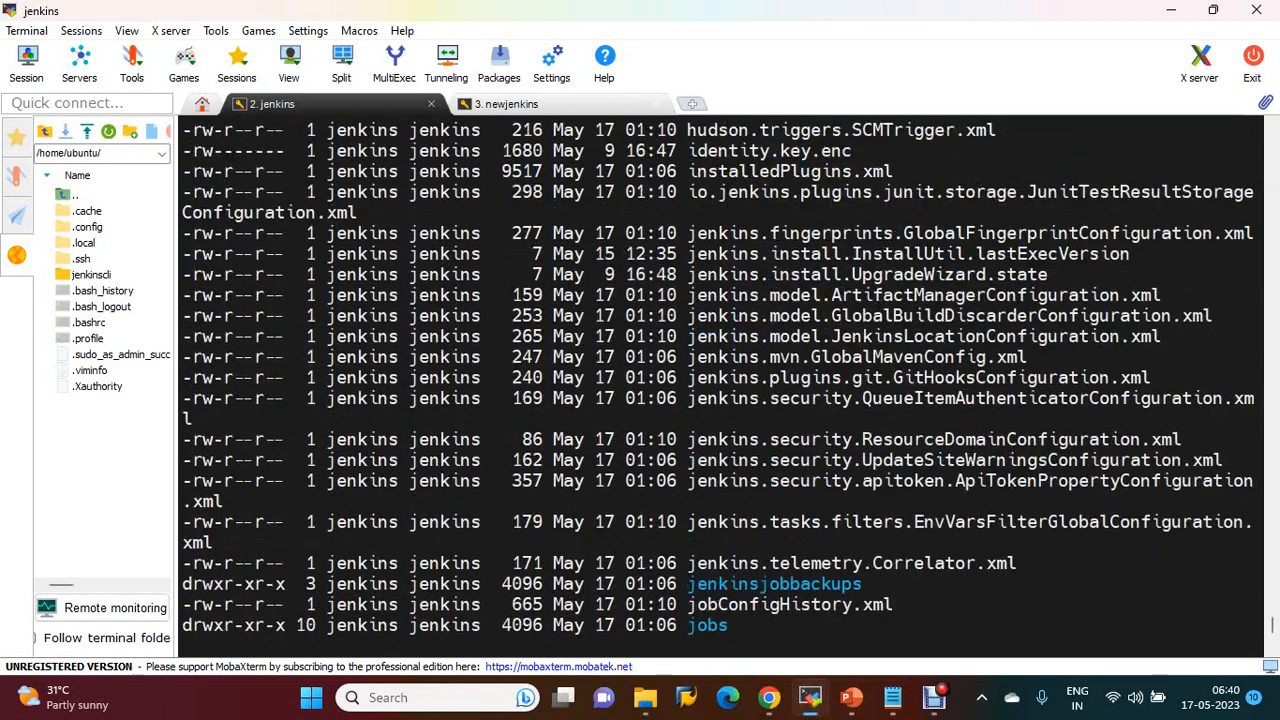
scroll(720, 380, up, 3)
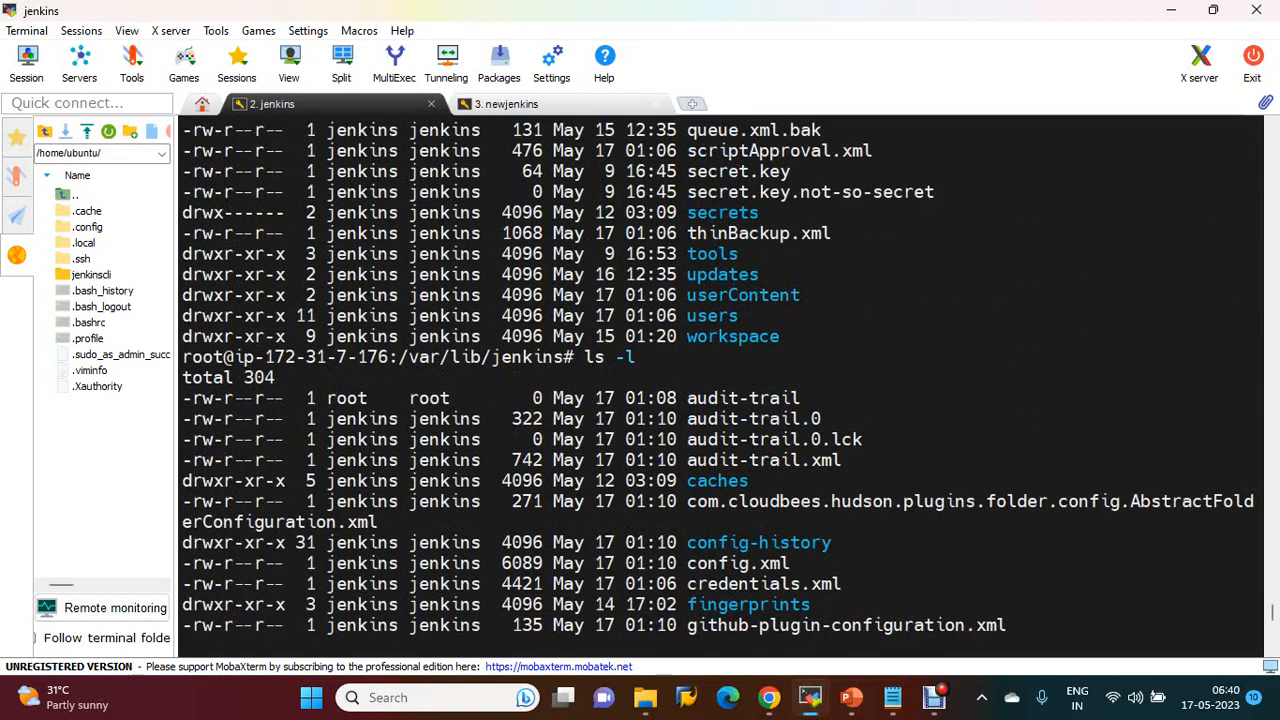
double_click(753, 419)
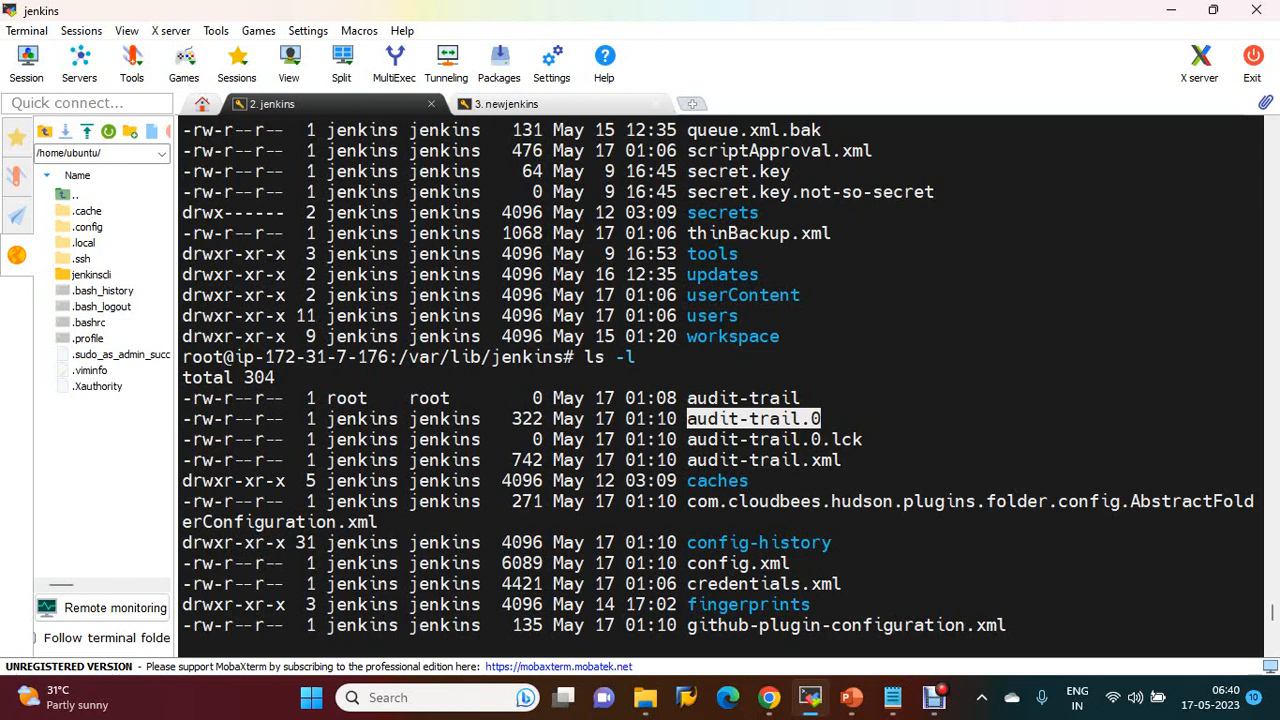
Step: Print the audit-trail.0 log with cat
text(cat)
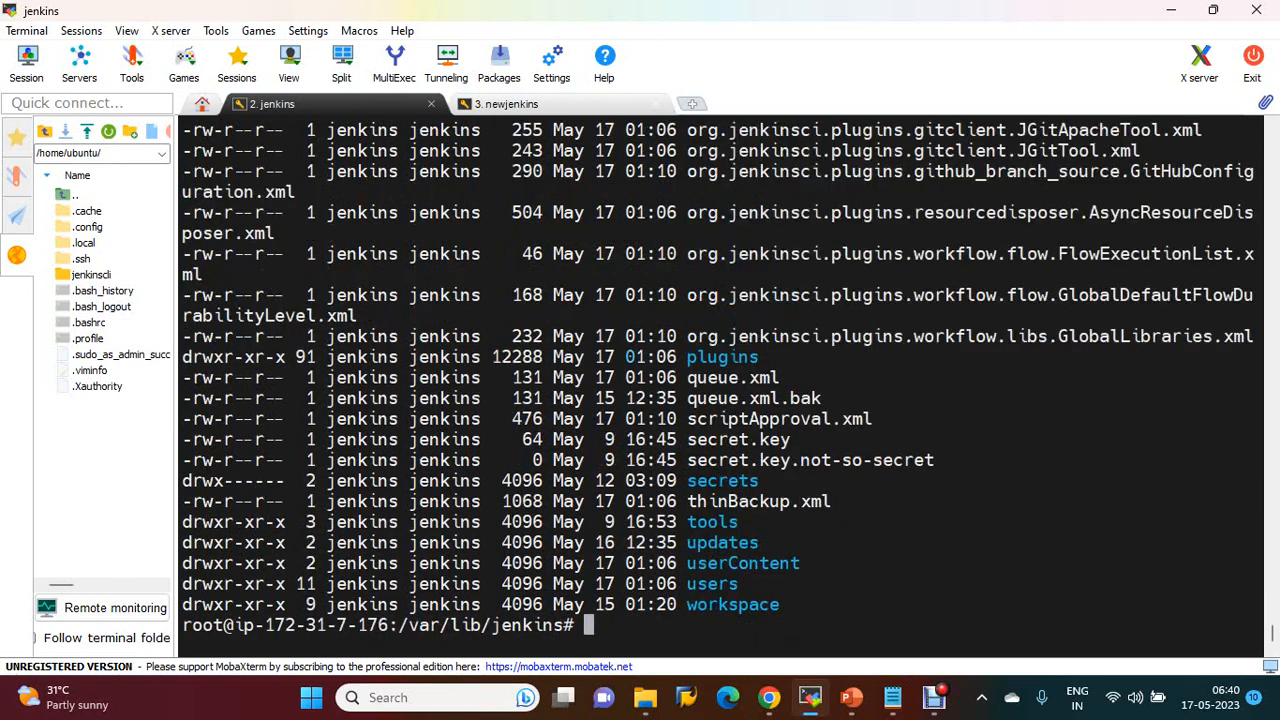
text( audit-trail.)
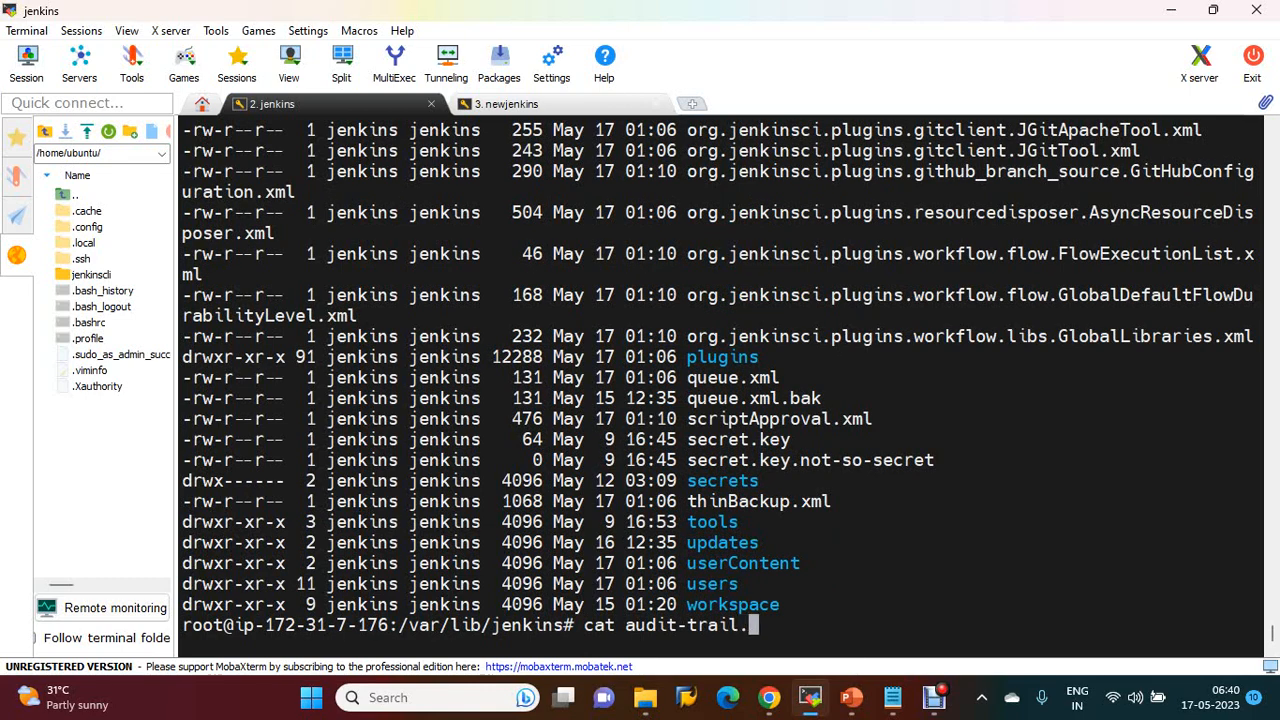
key(Tab)
key(Tab)
scroll(718, 380, up, 6)
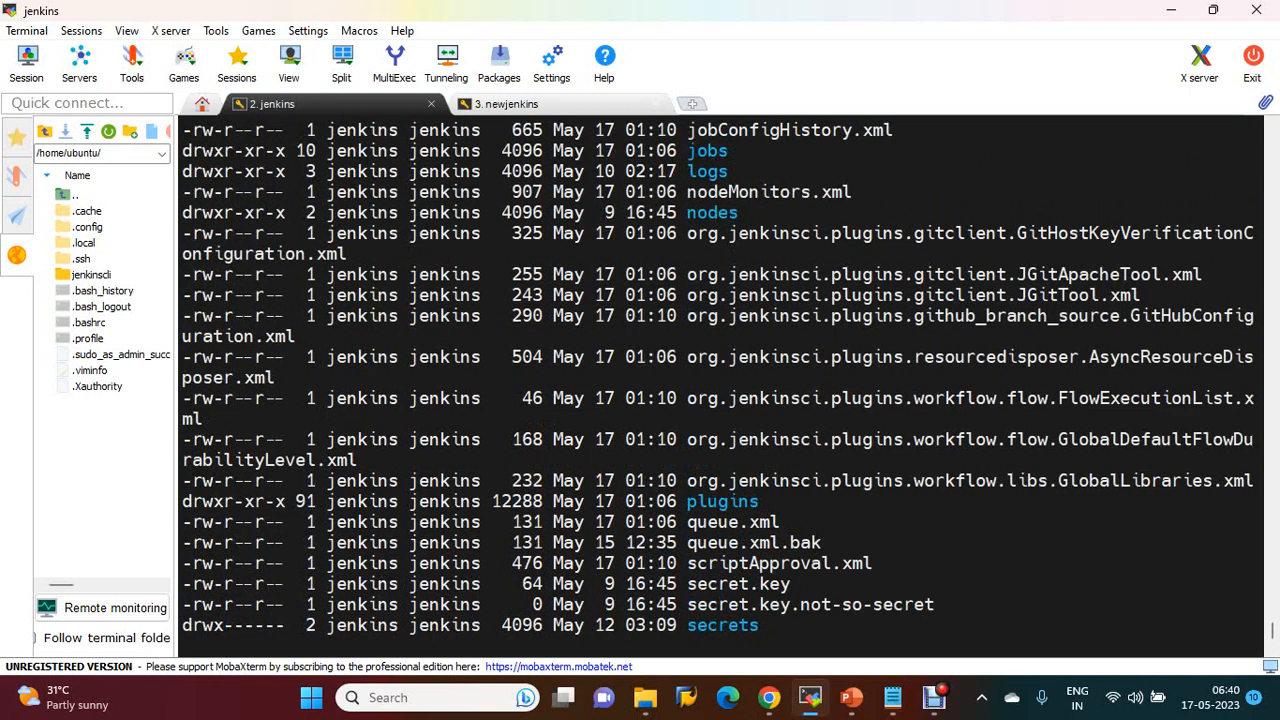
scroll(718, 380, down, 3)
scroll(718, 380, down, 3)
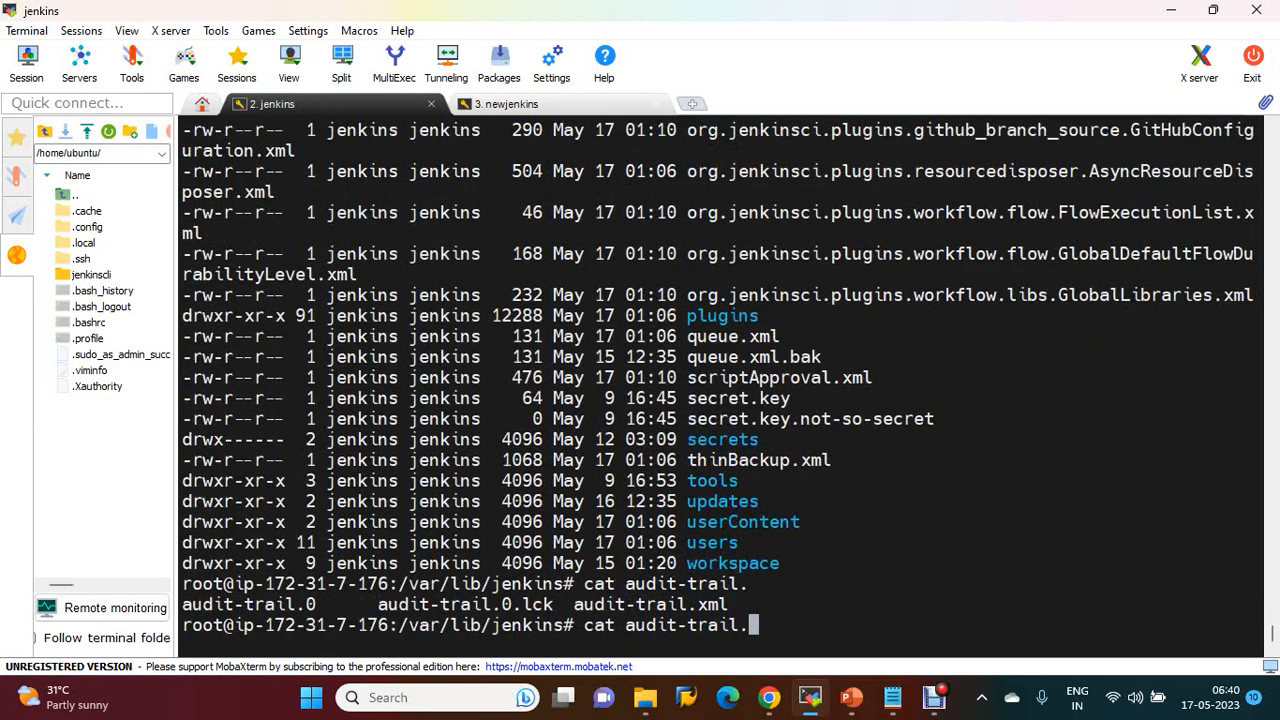
text(0)
key(Return)
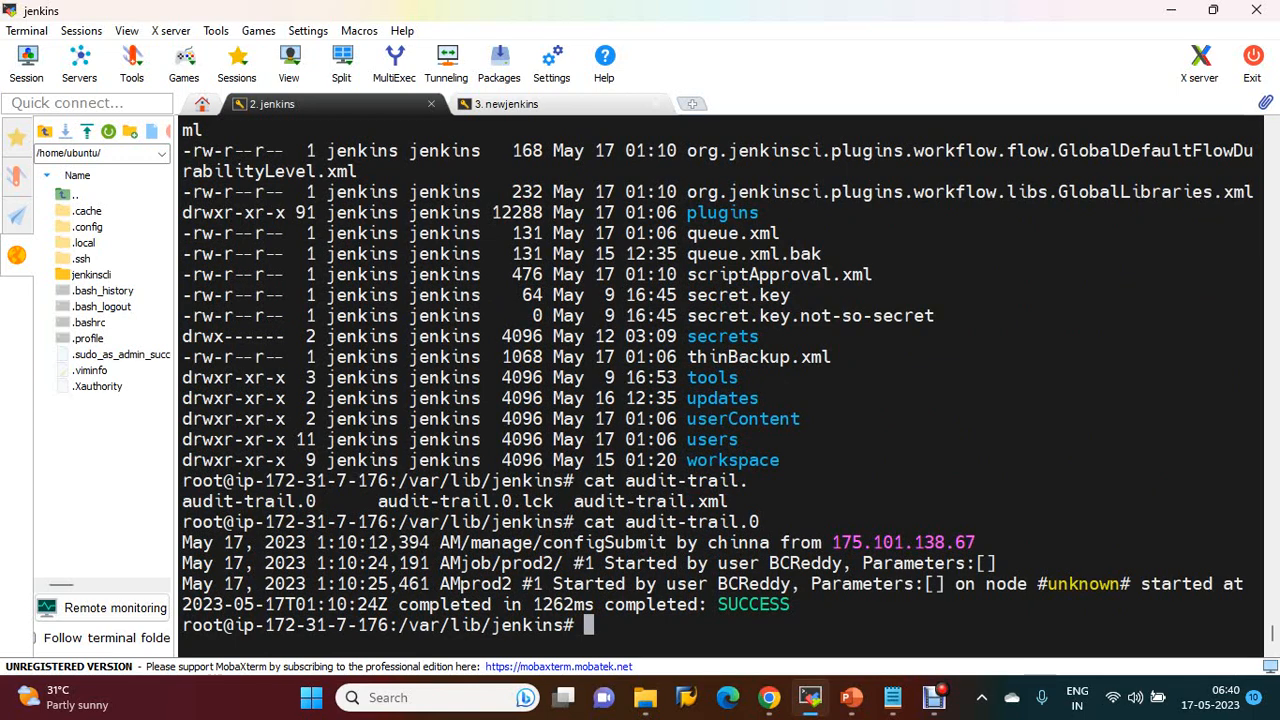
Step: Show the last lines of the log with tail audit-trail.0
text(tail 0)
key(BackSpace)
key(BackSpace)
key(BackSpace)
key(BackSpace)
key(BackSpace)
key(BackSpace)
key(Up)
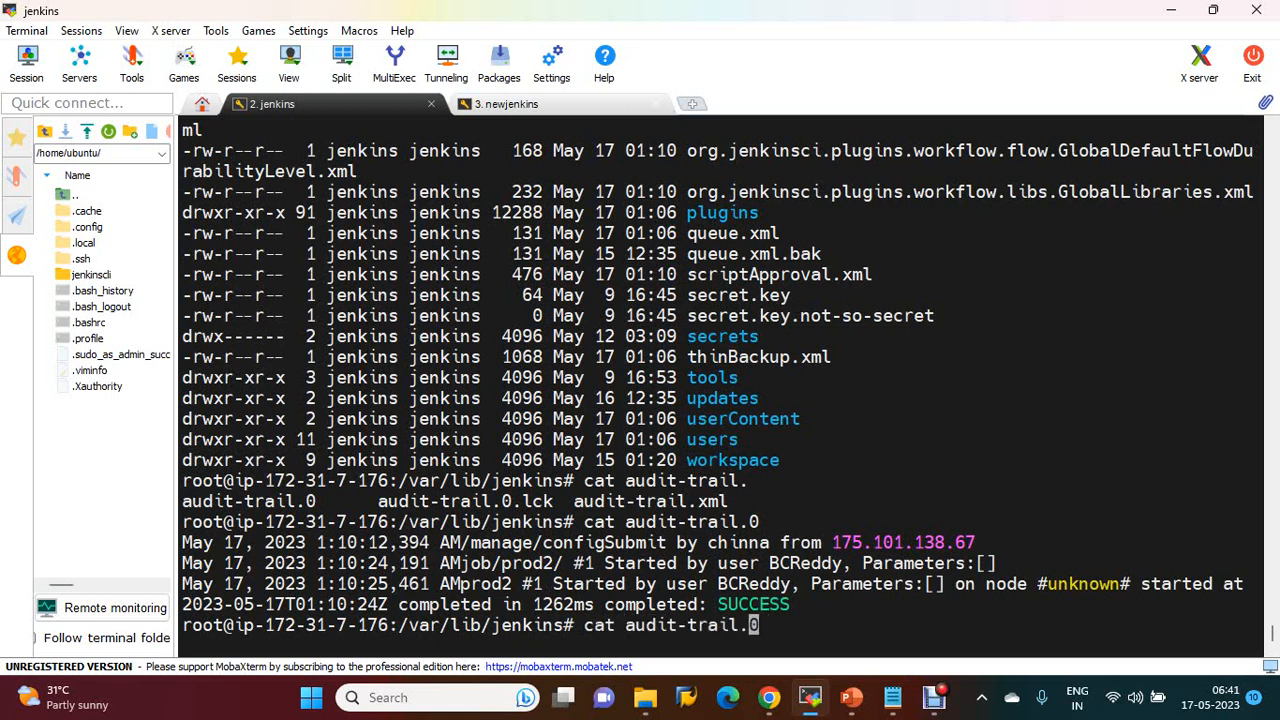
key(Left)
key(Left)
key(Left)
key(Left)
key(Left)
key(Left)
key(Left)
key(Left)
key(Left)
key(Left)
key(Left)
key(Left)
key(Left)
key(Left)
key(Left)
key(Left)
key(Delete)
key(Delete)
key(Delete)
key(Delete)
text(tail)
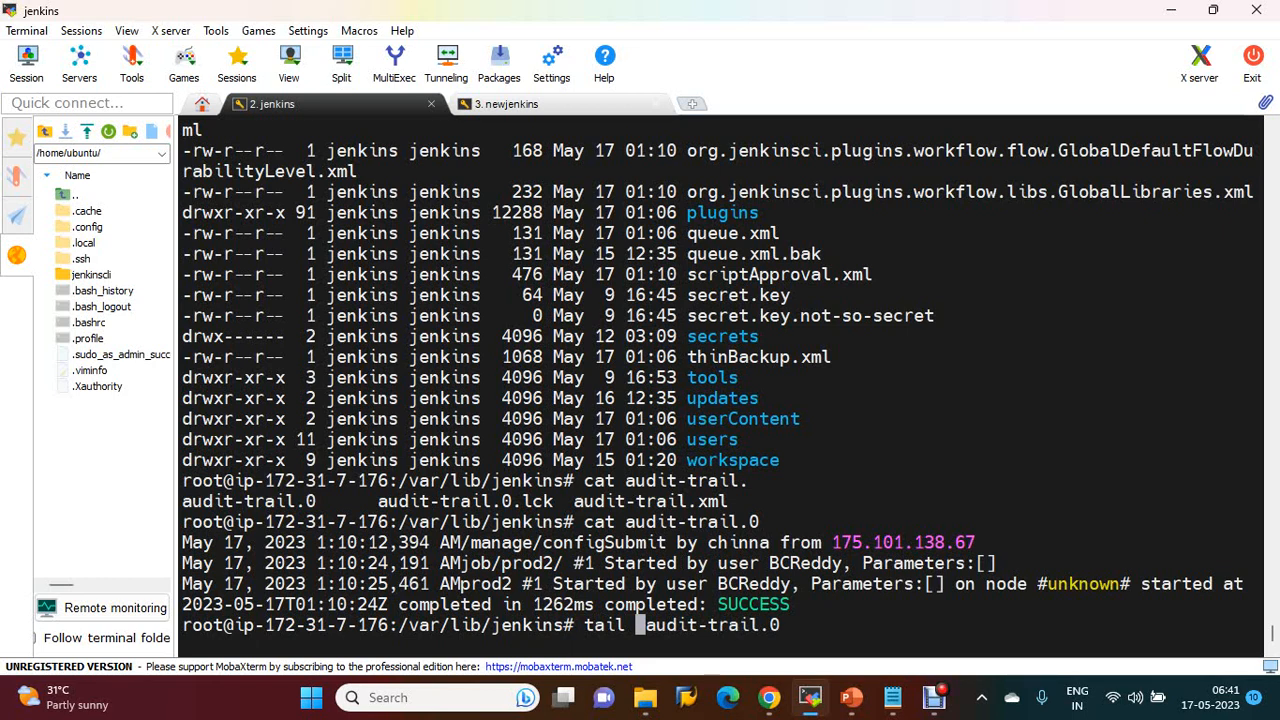
text(-)
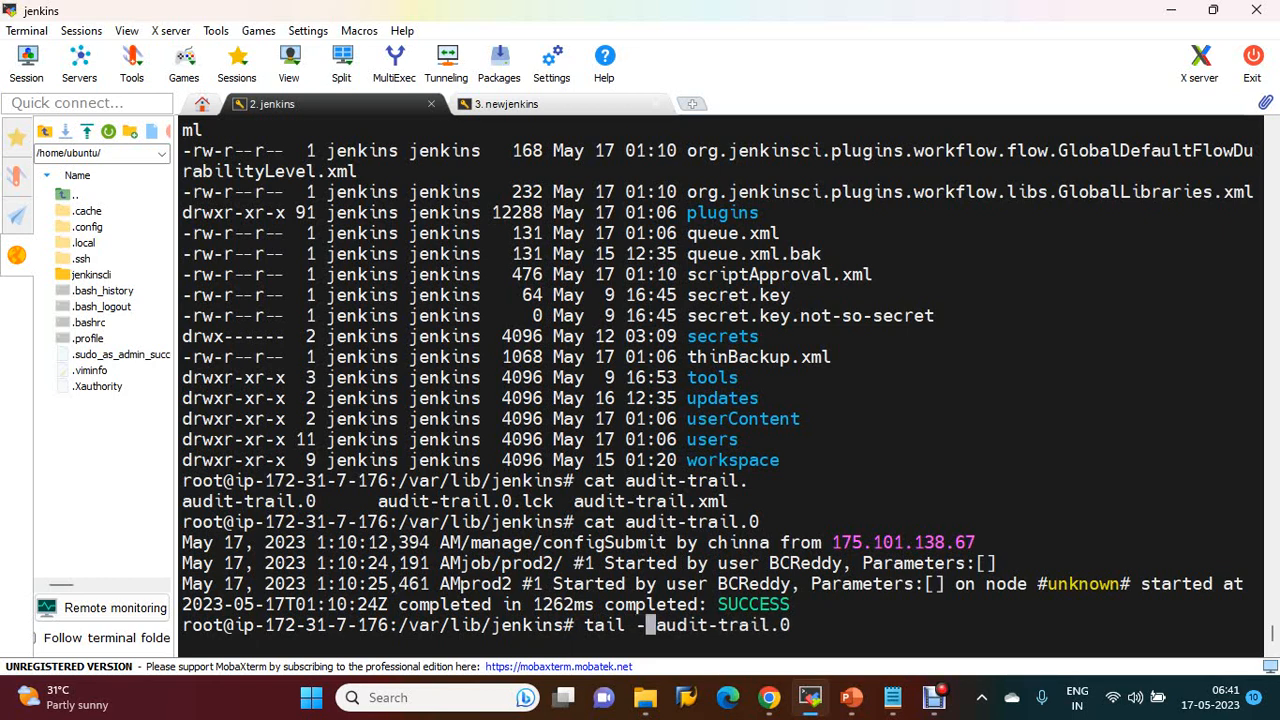
key(BackSpace)
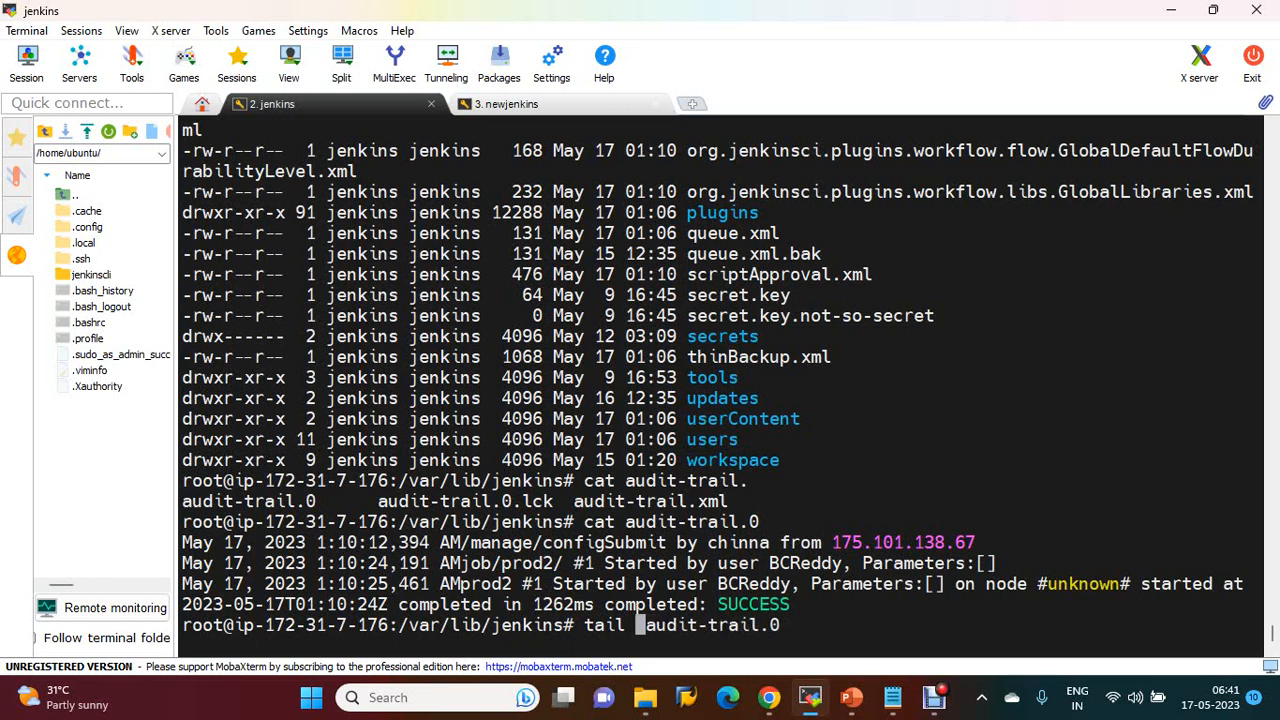
key(Return)
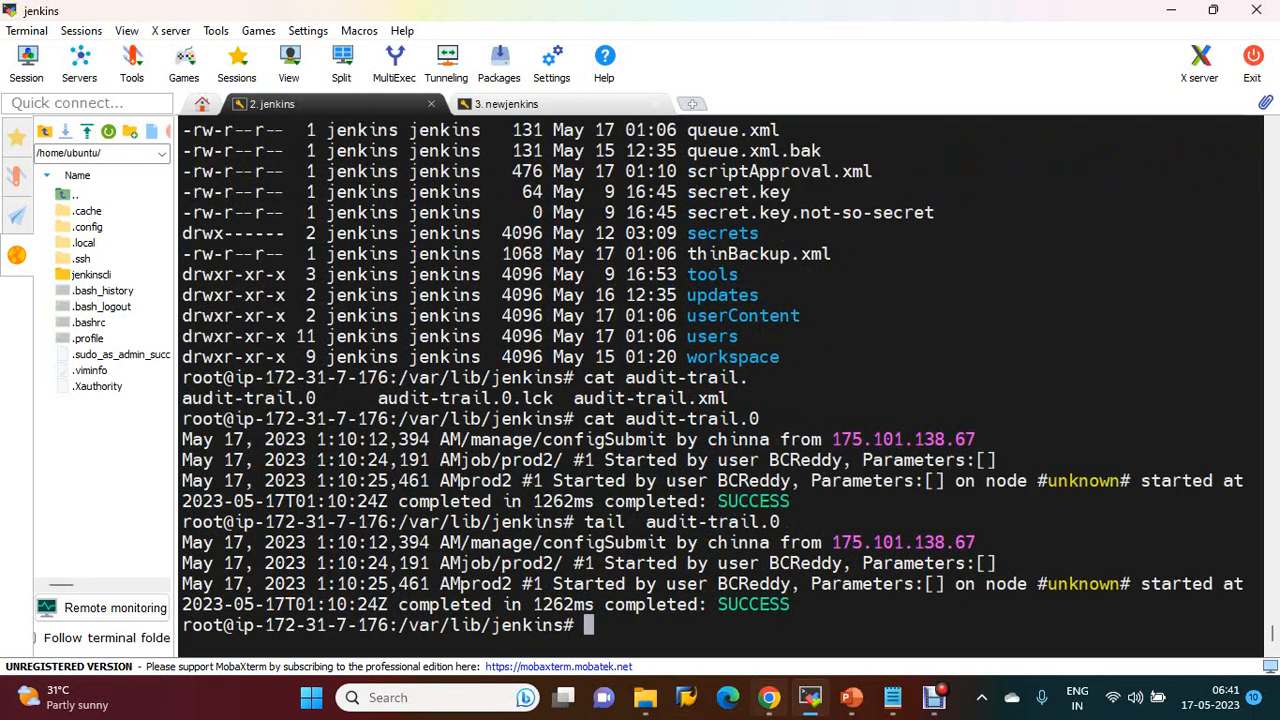
Step: In prod2's configuration, enable Poll SCM and Trigger builds remotely
click(768, 698)
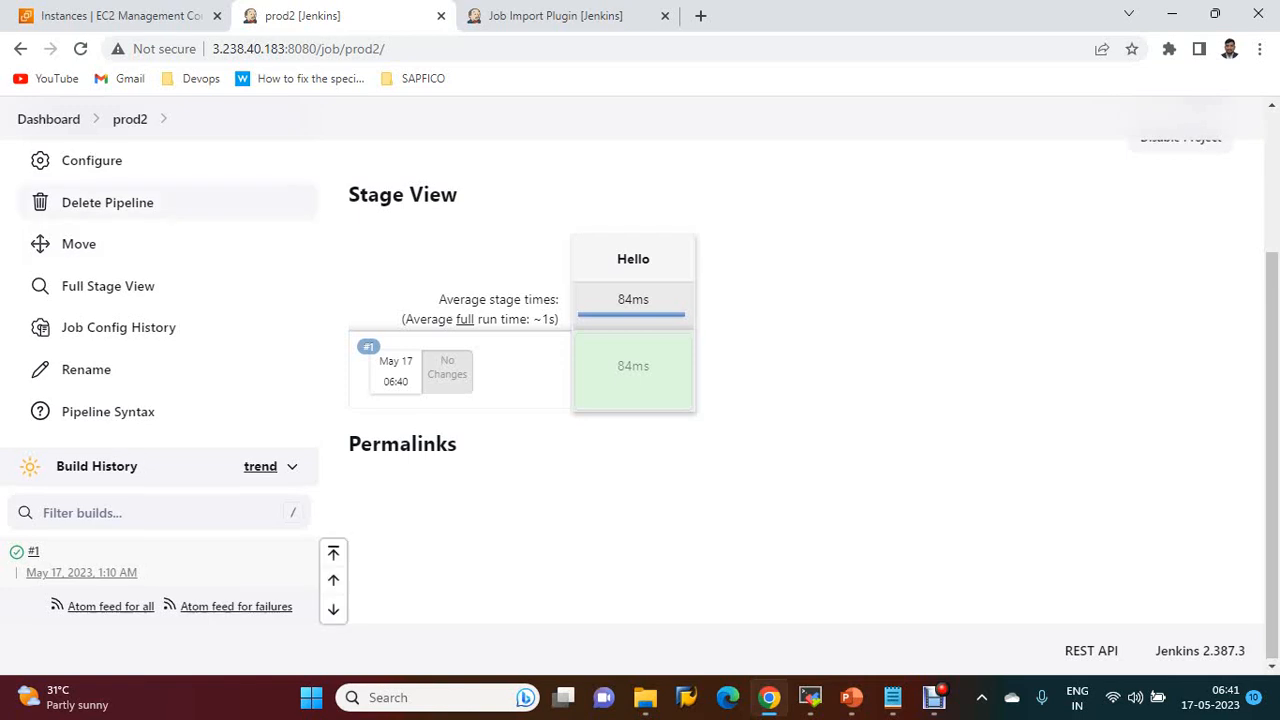
scroll(120, 203, up, 2)
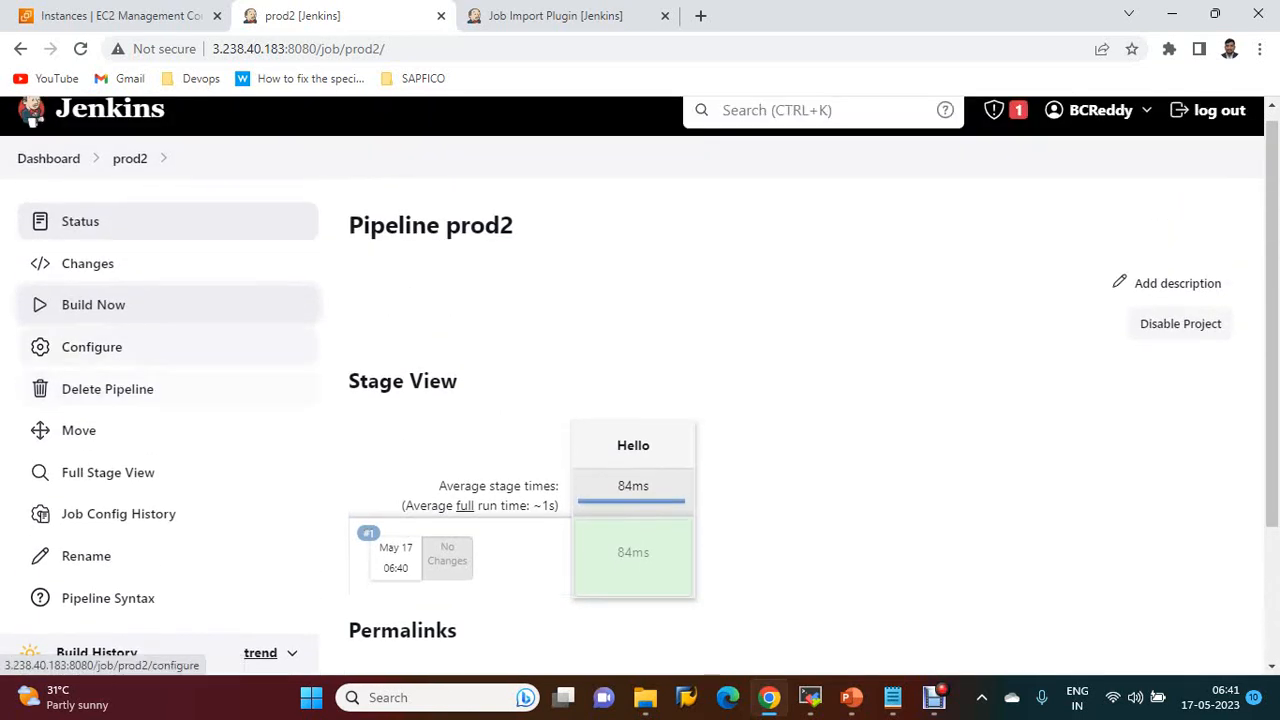
click(91, 346)
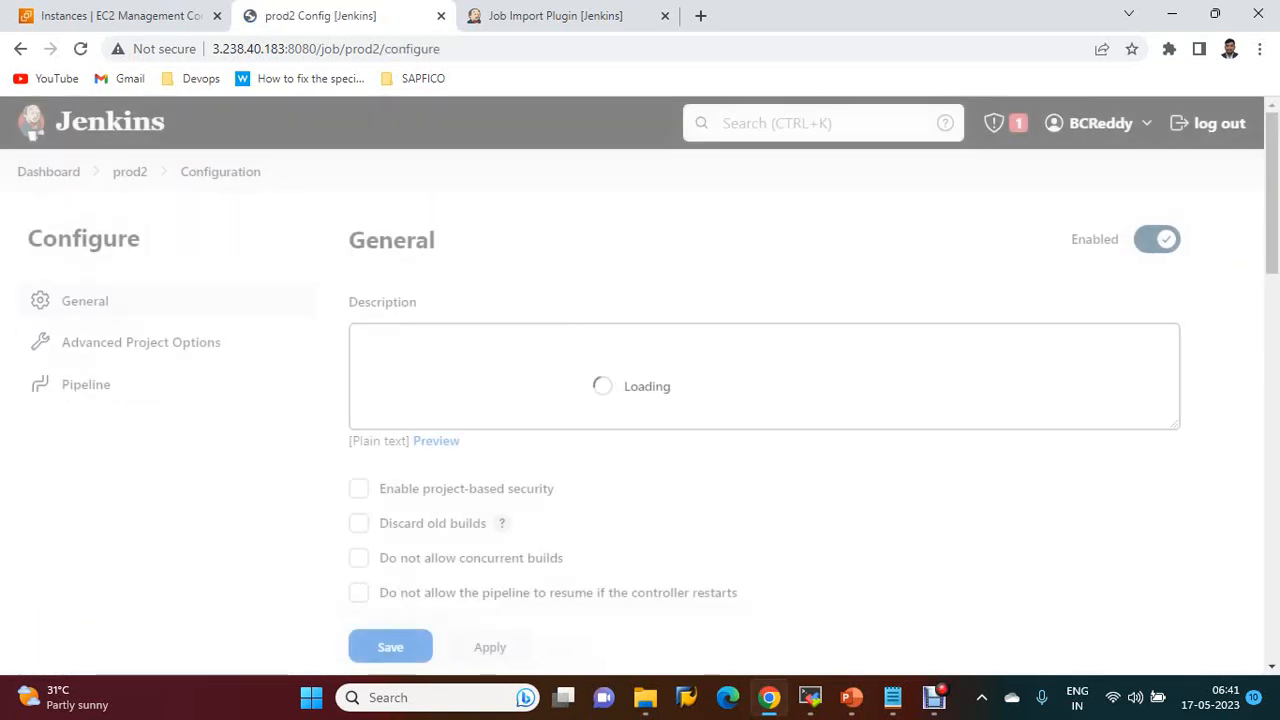
scroll(640, 400, down, 8)
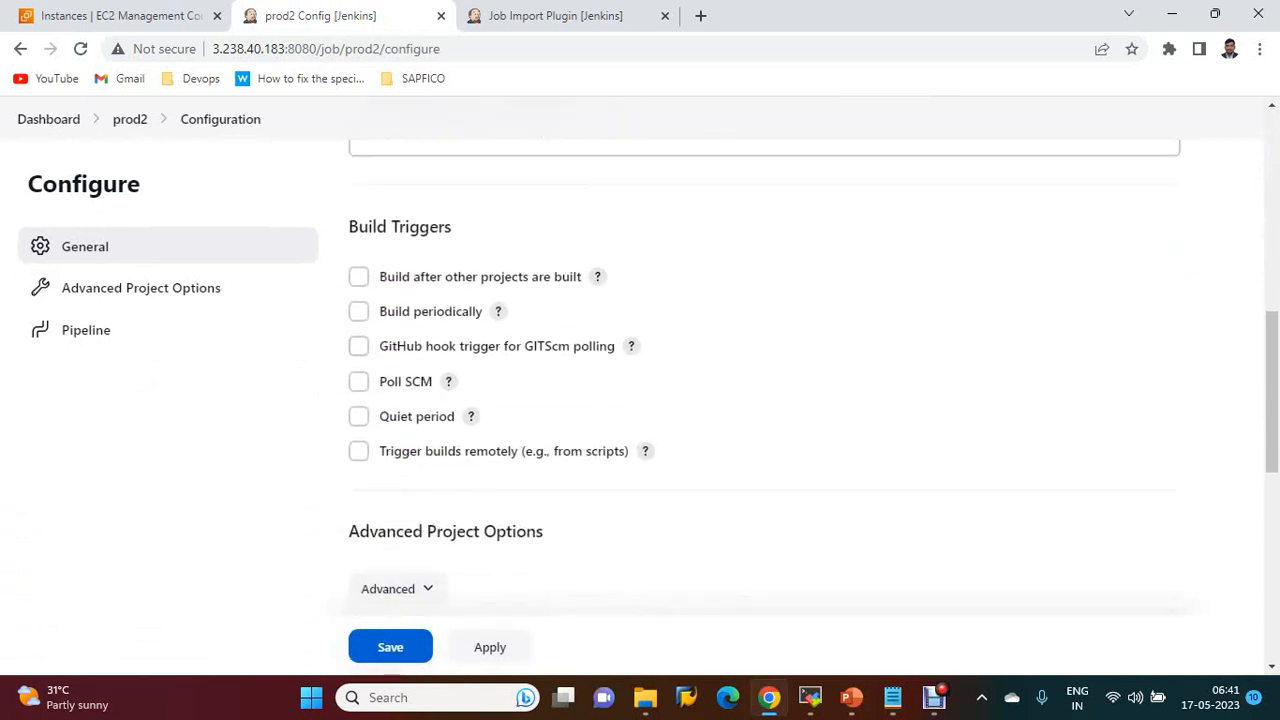
click(358, 347)
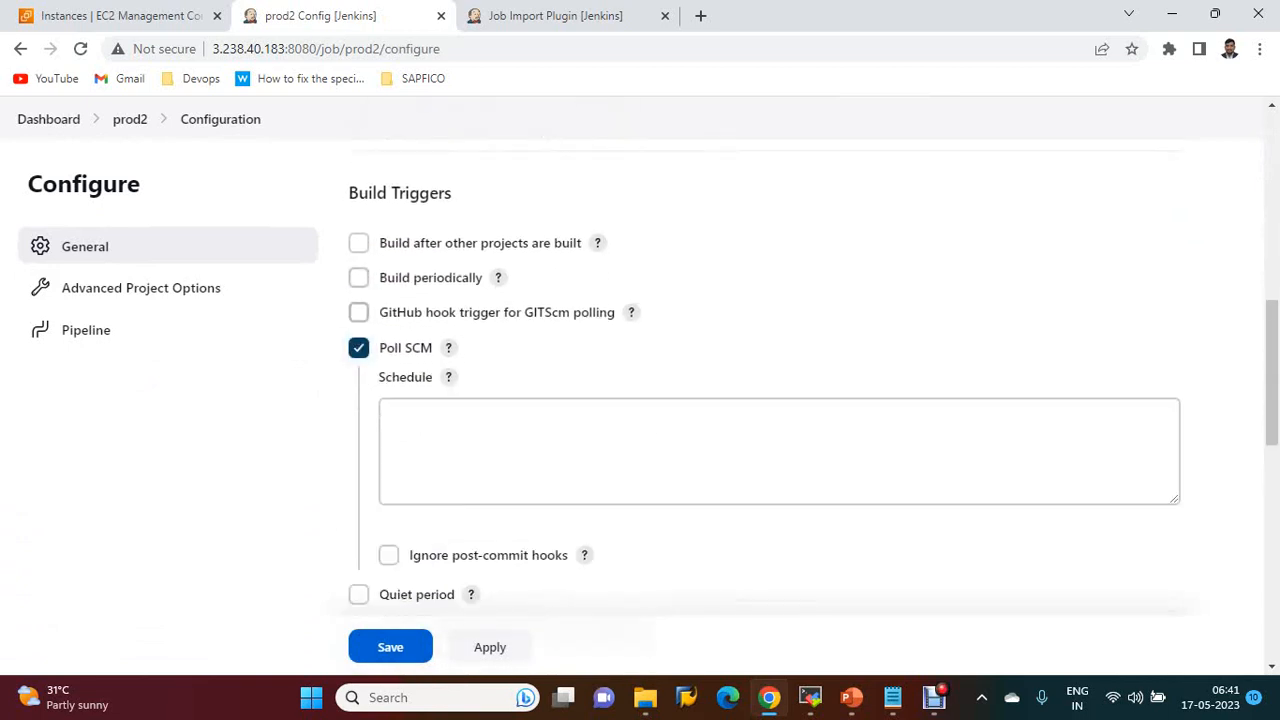
click(359, 278)
scroll(622, 354, down, 3)
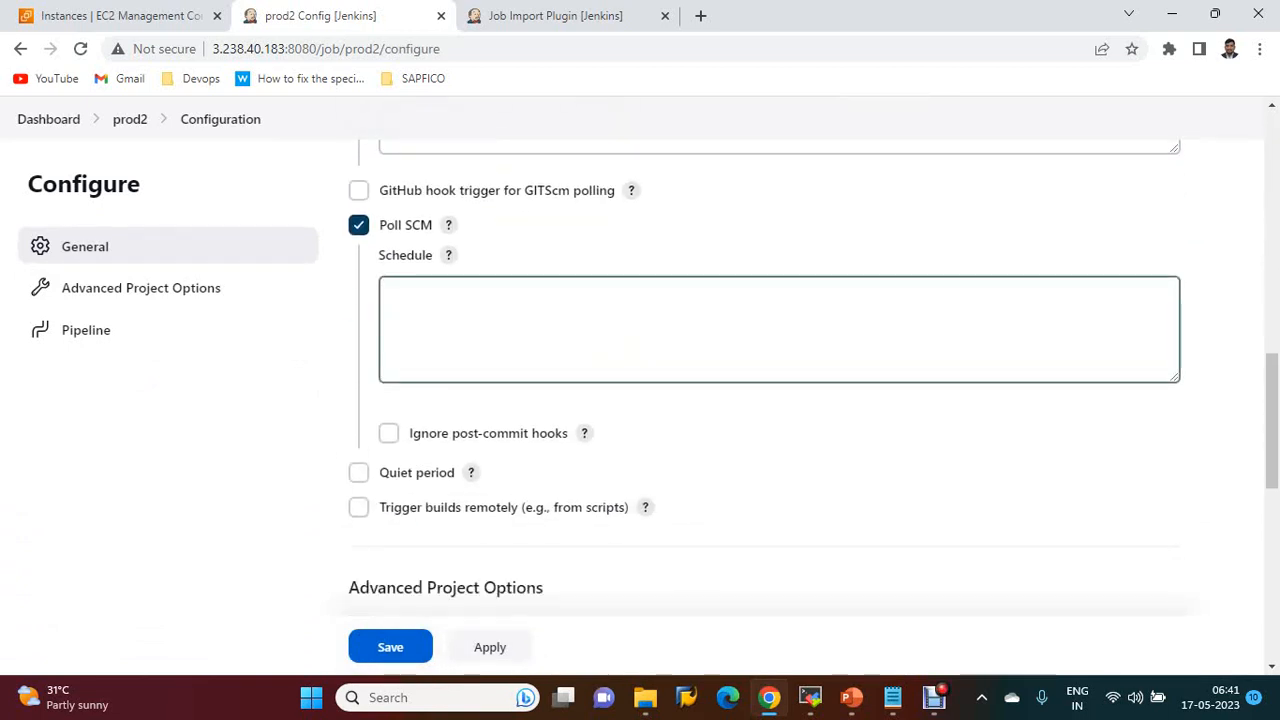
click(358, 507)
scroll(622, 400, down, 2)
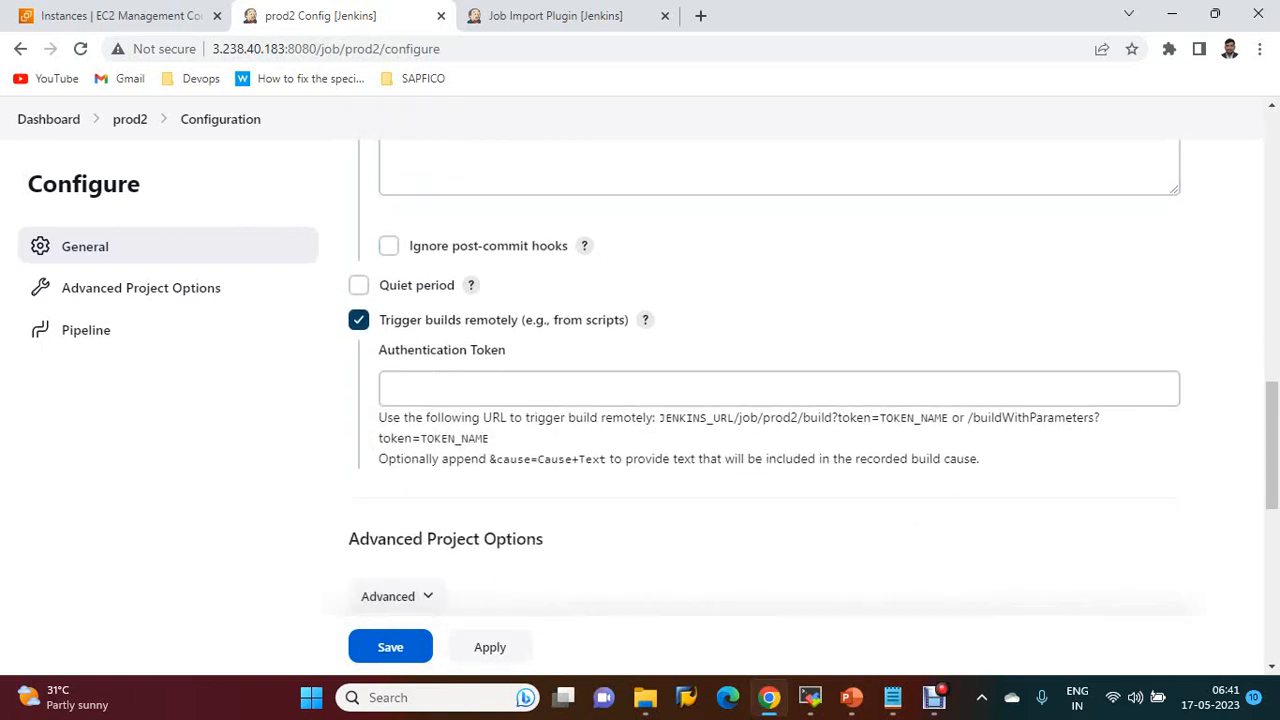
Step: Enter an authentication token, save the prod2 job, and return to the terminal
click(622, 389)
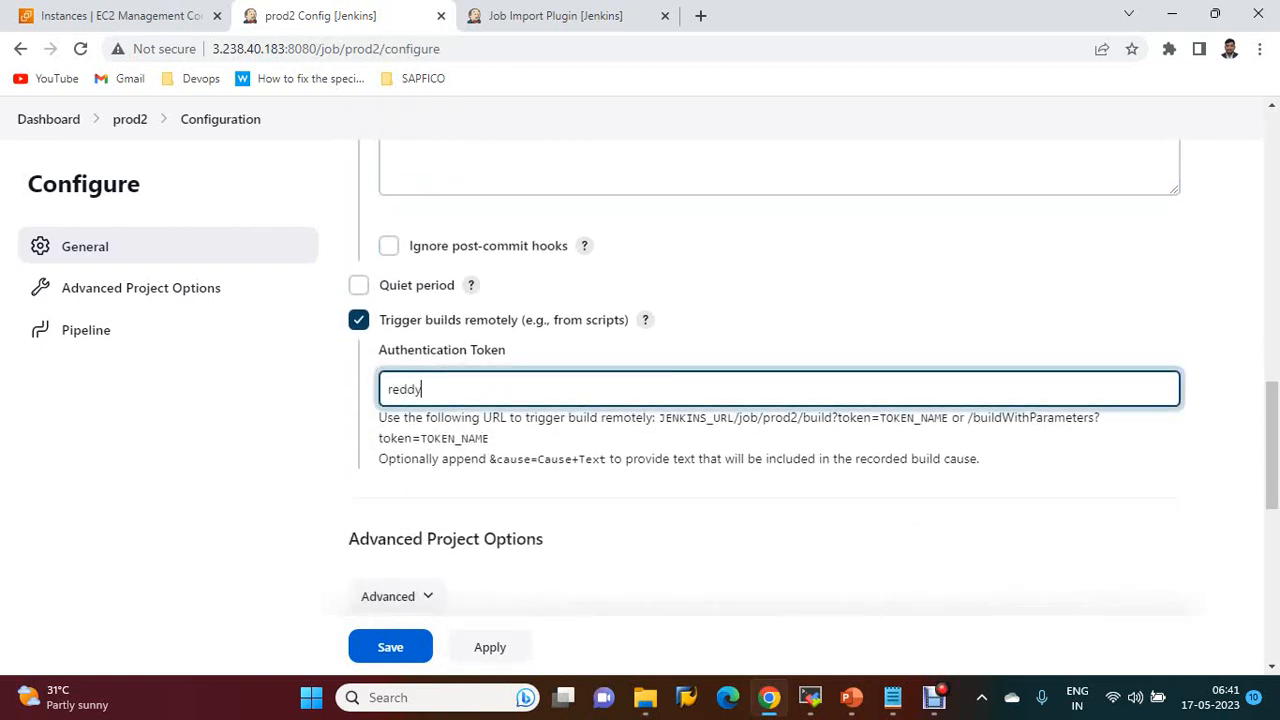
click(490, 647)
click(390, 647)
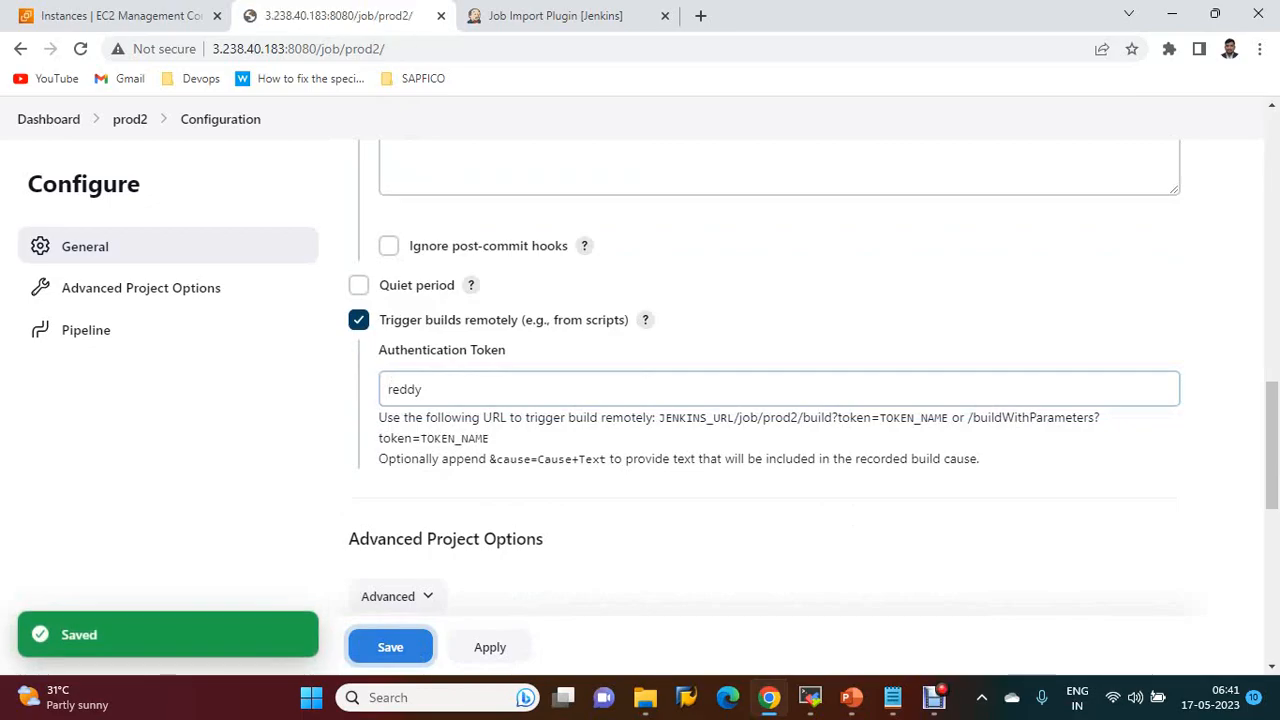
key(alt+Tab)
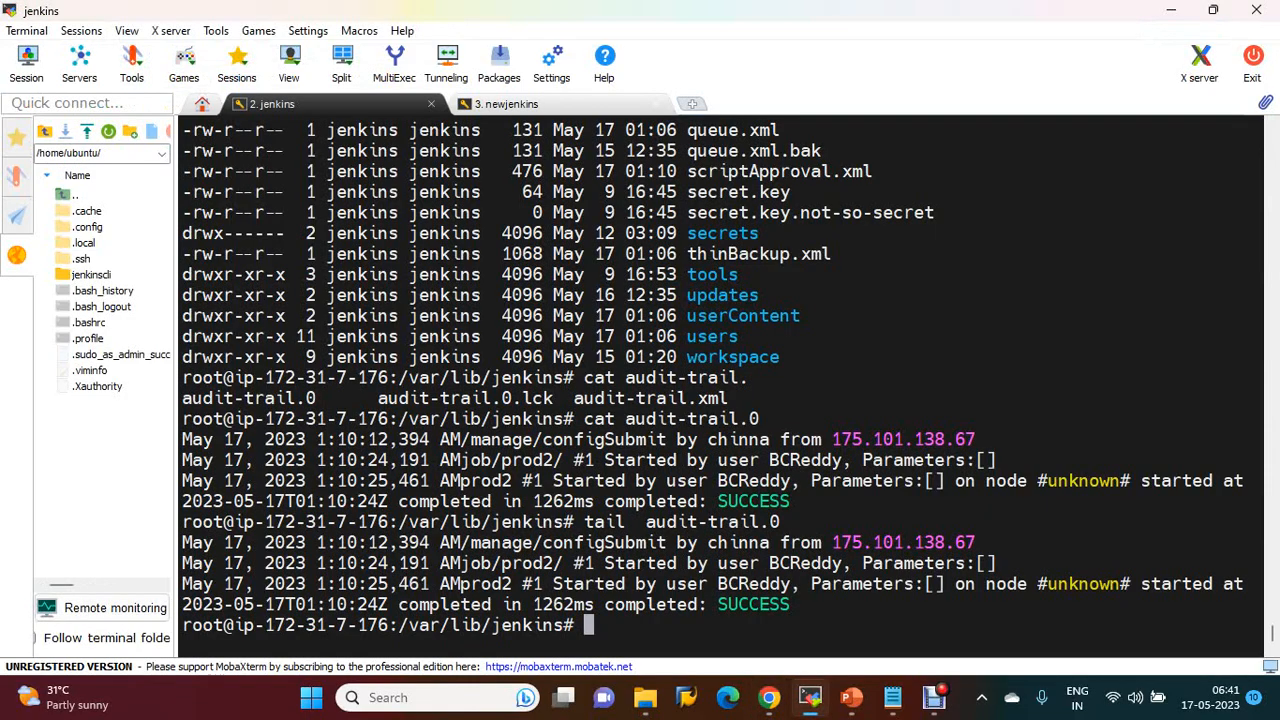
Step: Rerun tail audit-trail.0 to see the config submits, then delete the prod2 pipeline
key(Up)
key(Return)
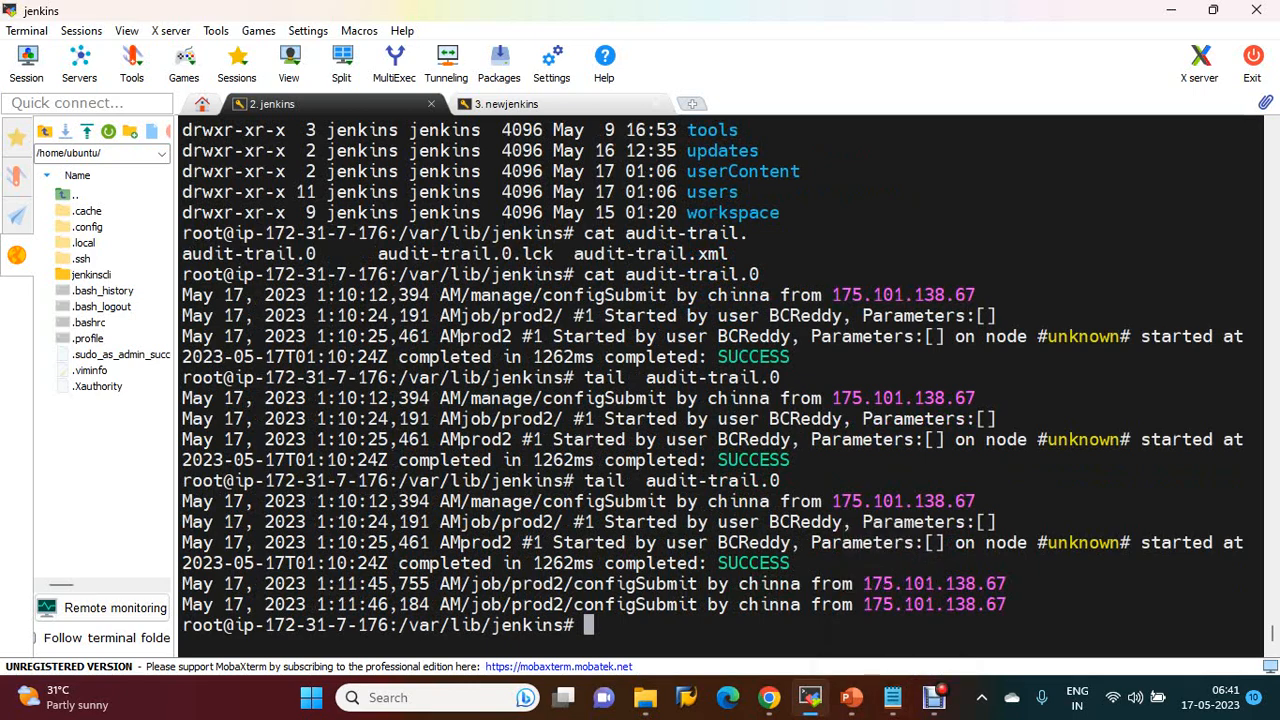
key(alt+Tab)
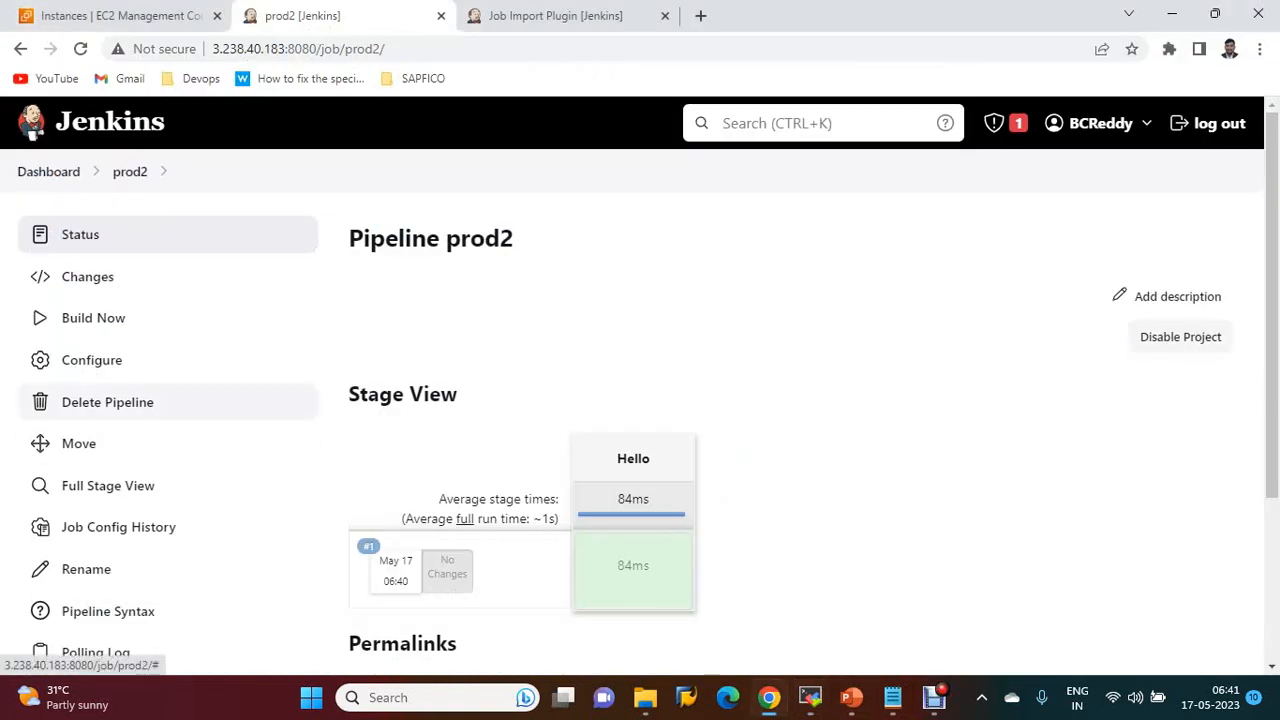
click(100, 406)
key(alt+Tab)
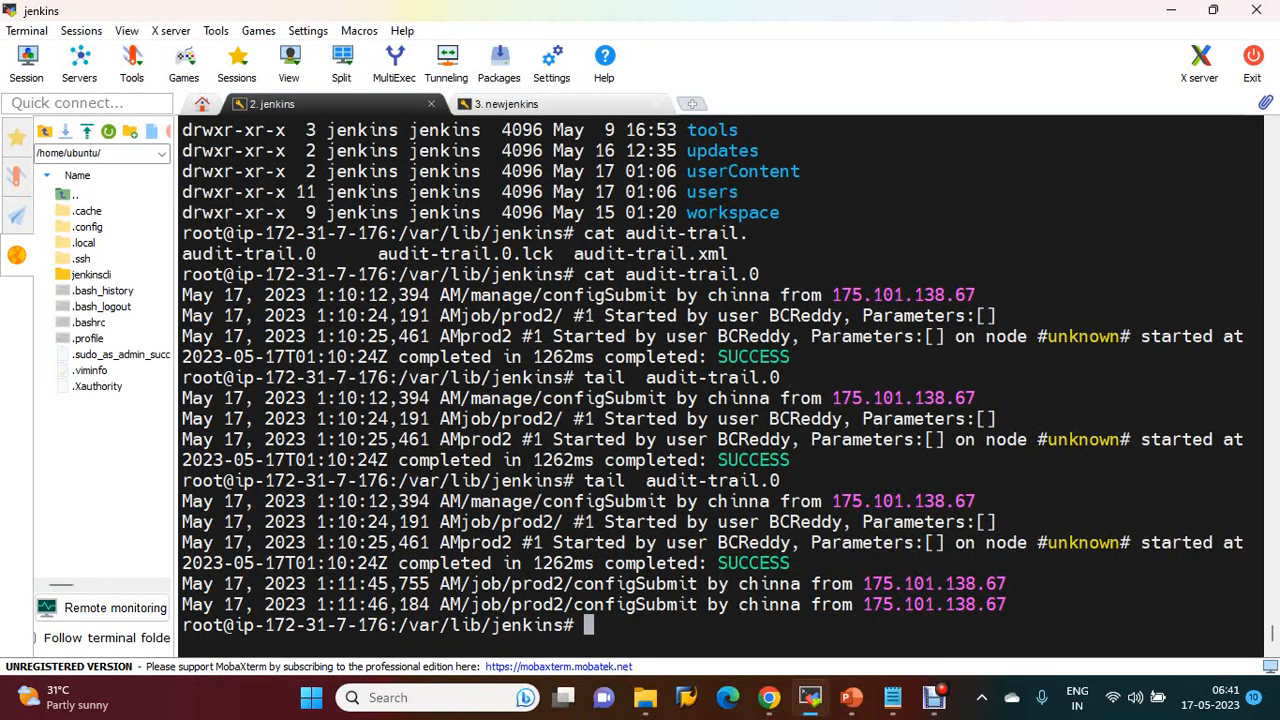
Step: Rerun the tail to confirm the prod2 deletion entry, then bring up the Jenkins dashboard
key(Up)
key(Return)
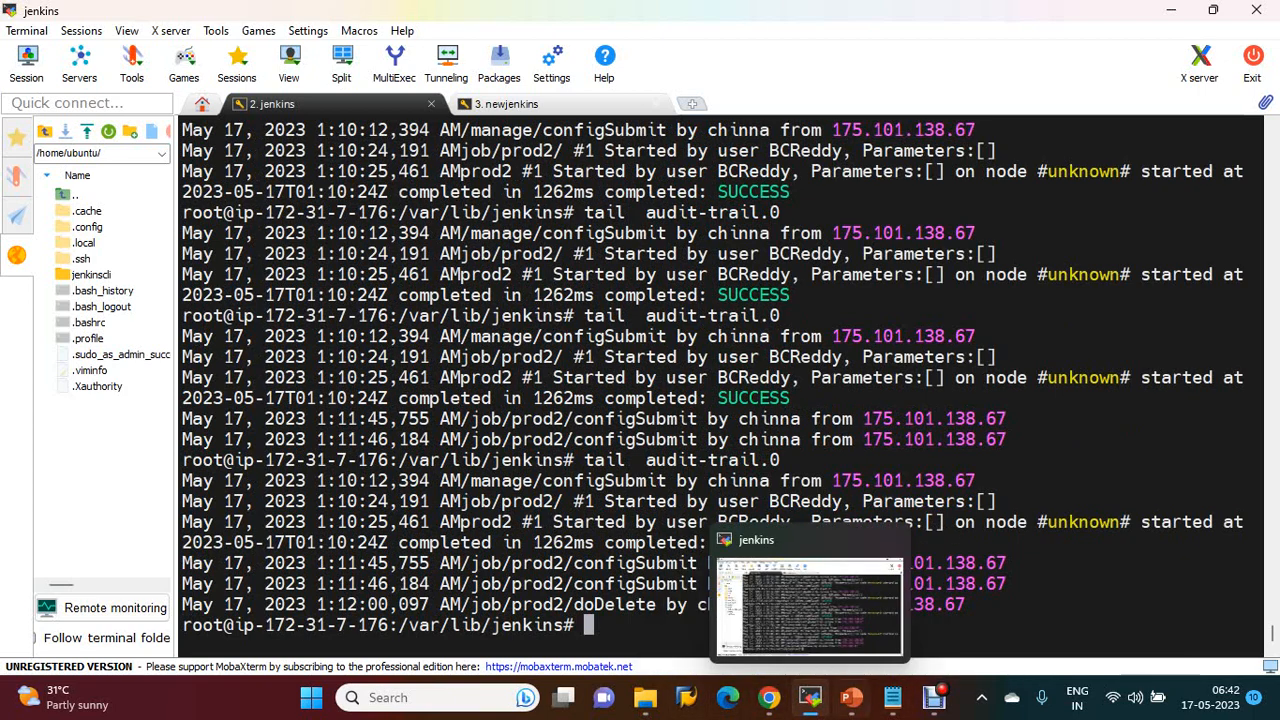
click(851, 697)
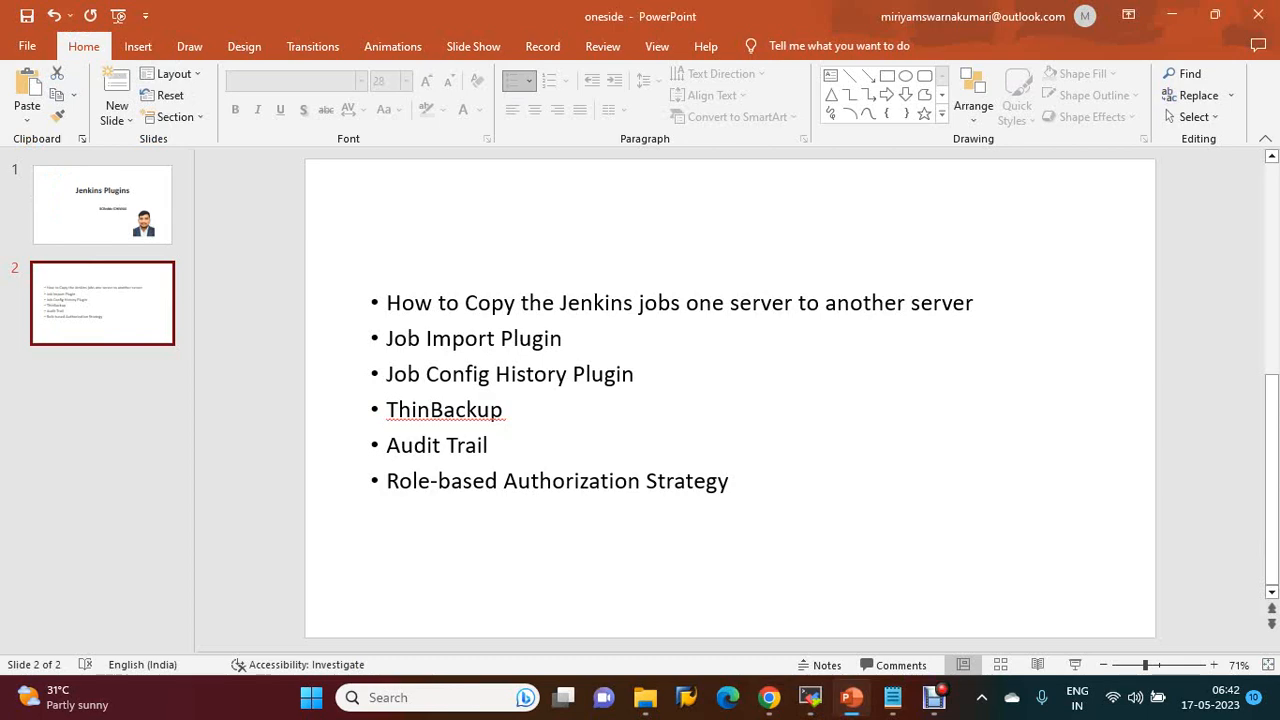
mouse_move(768, 697)
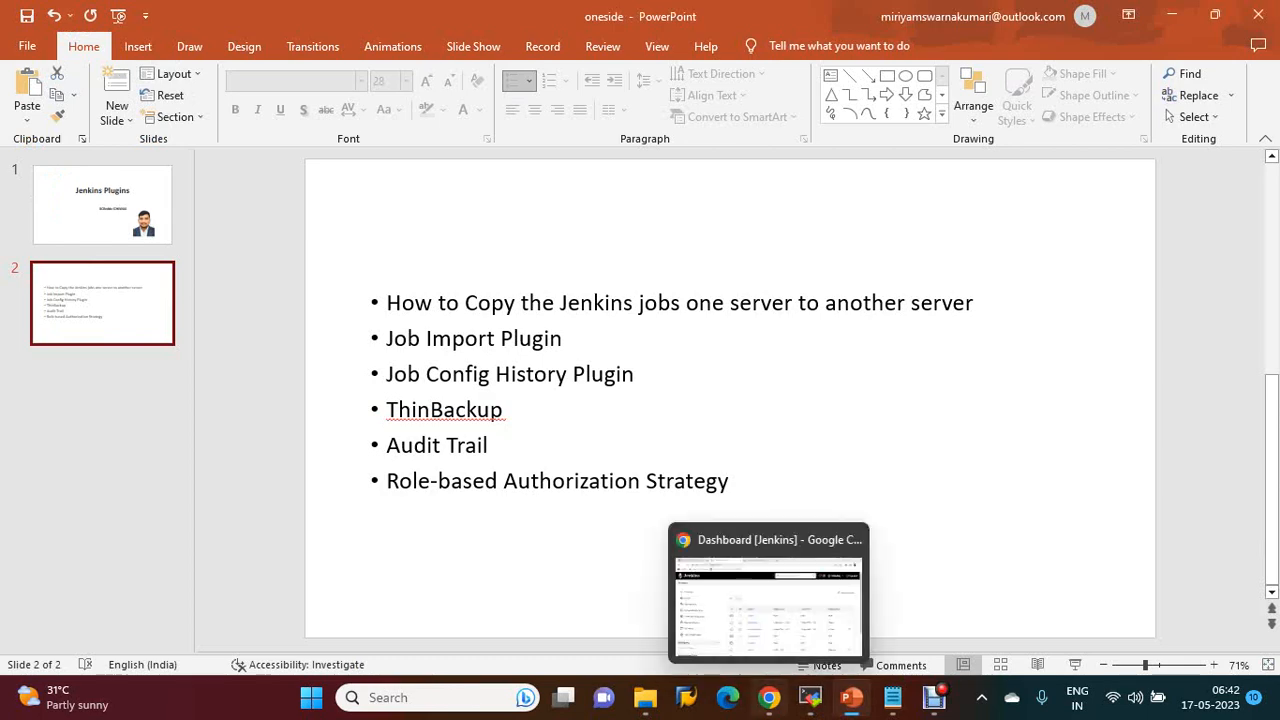
click(770, 585)
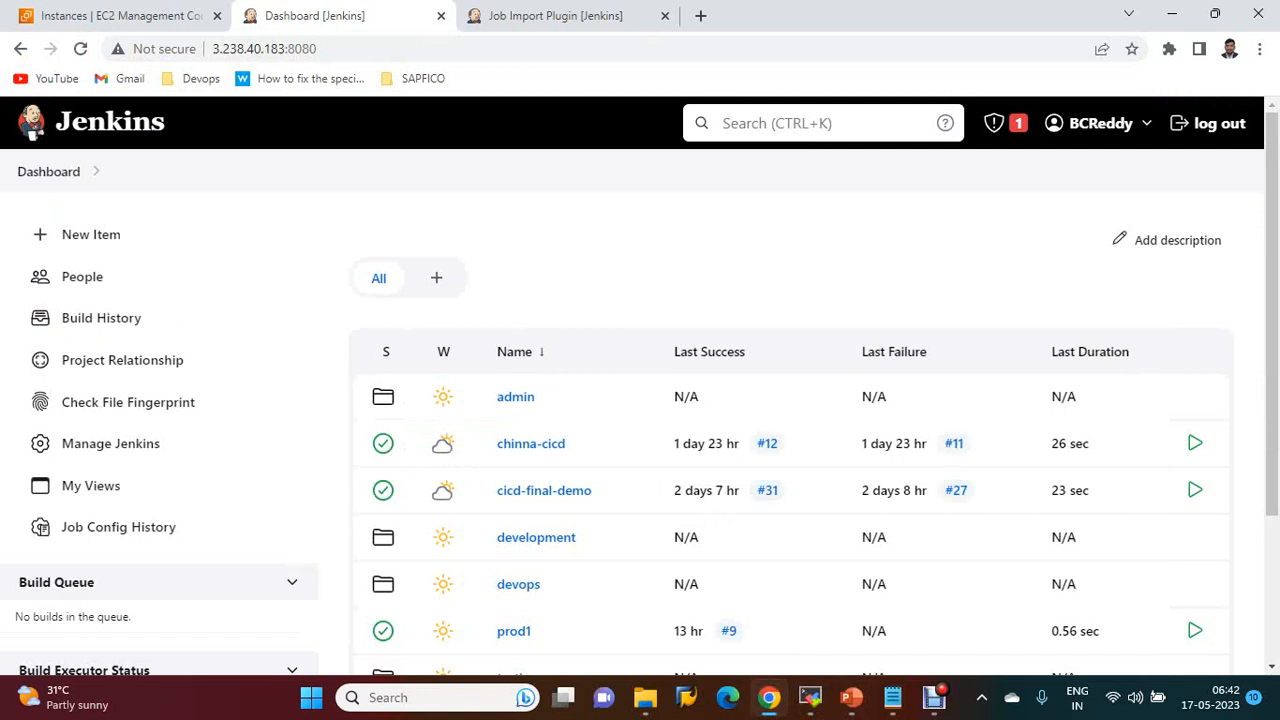
Step: Open the 18.207.107.78 server's dashboard, showing only the admin folder and chinna-cicd
click(570, 15)
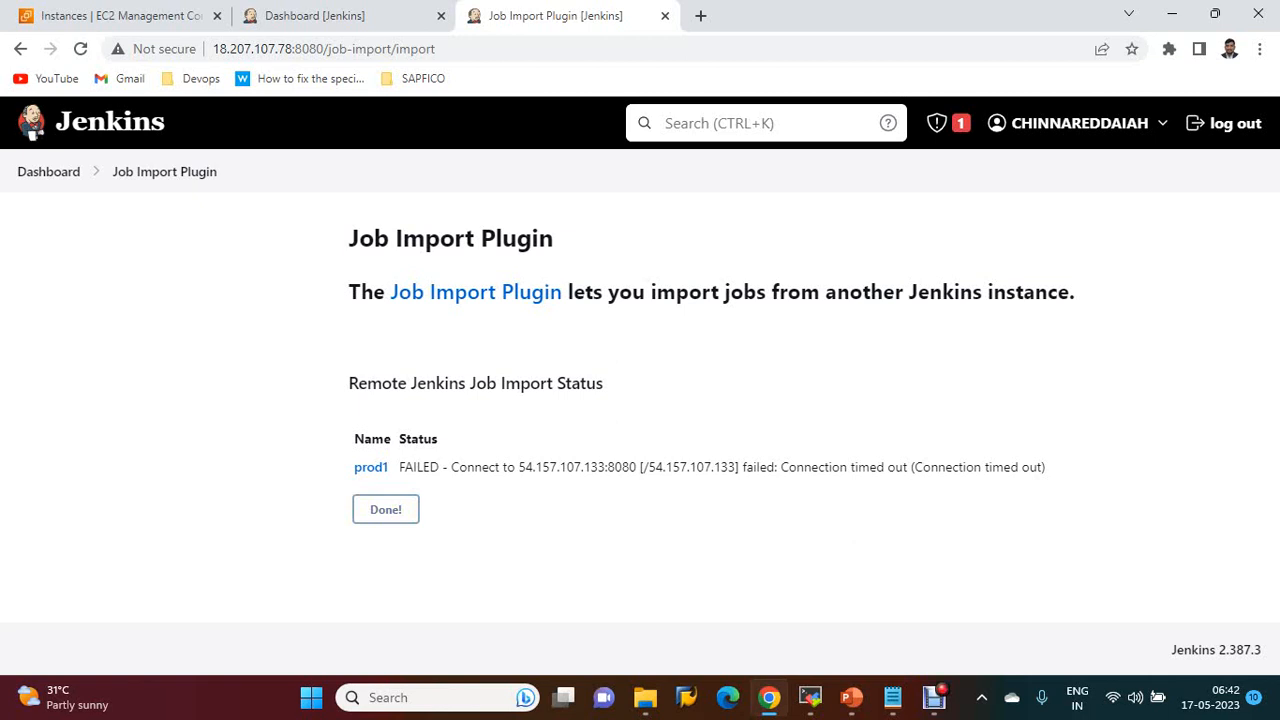
click(48, 171)
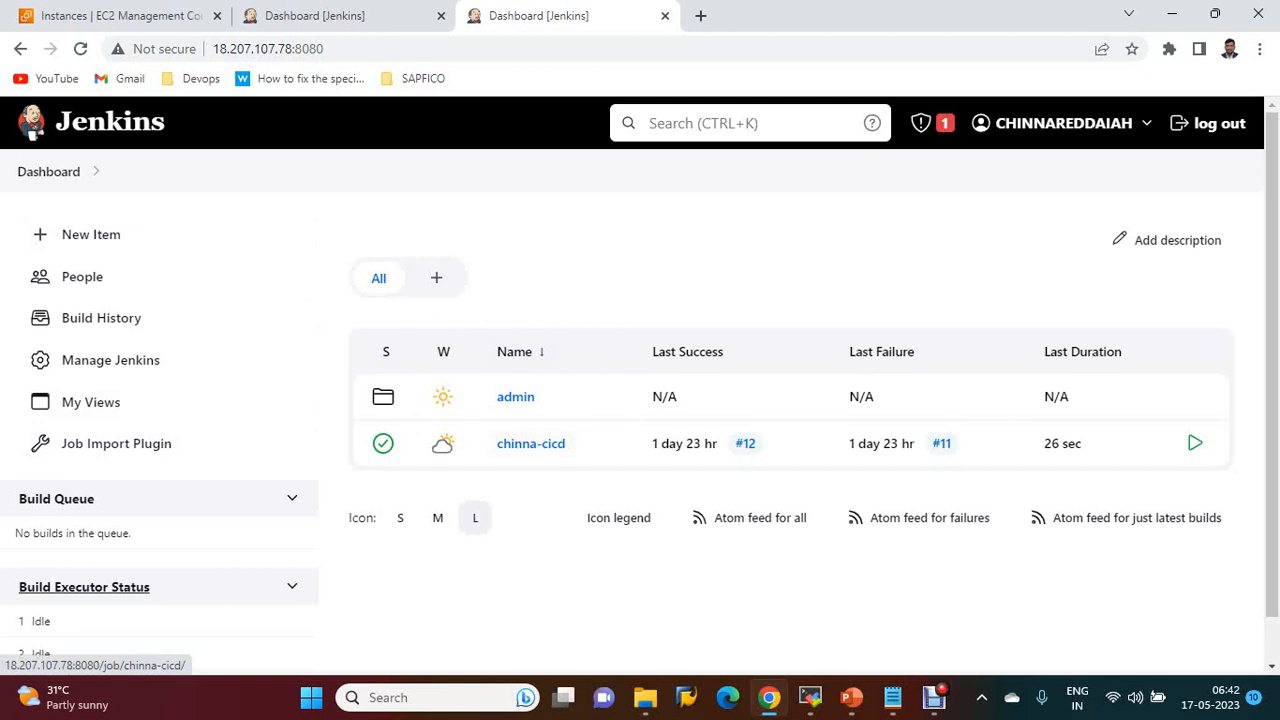
mouse_move(442, 443)
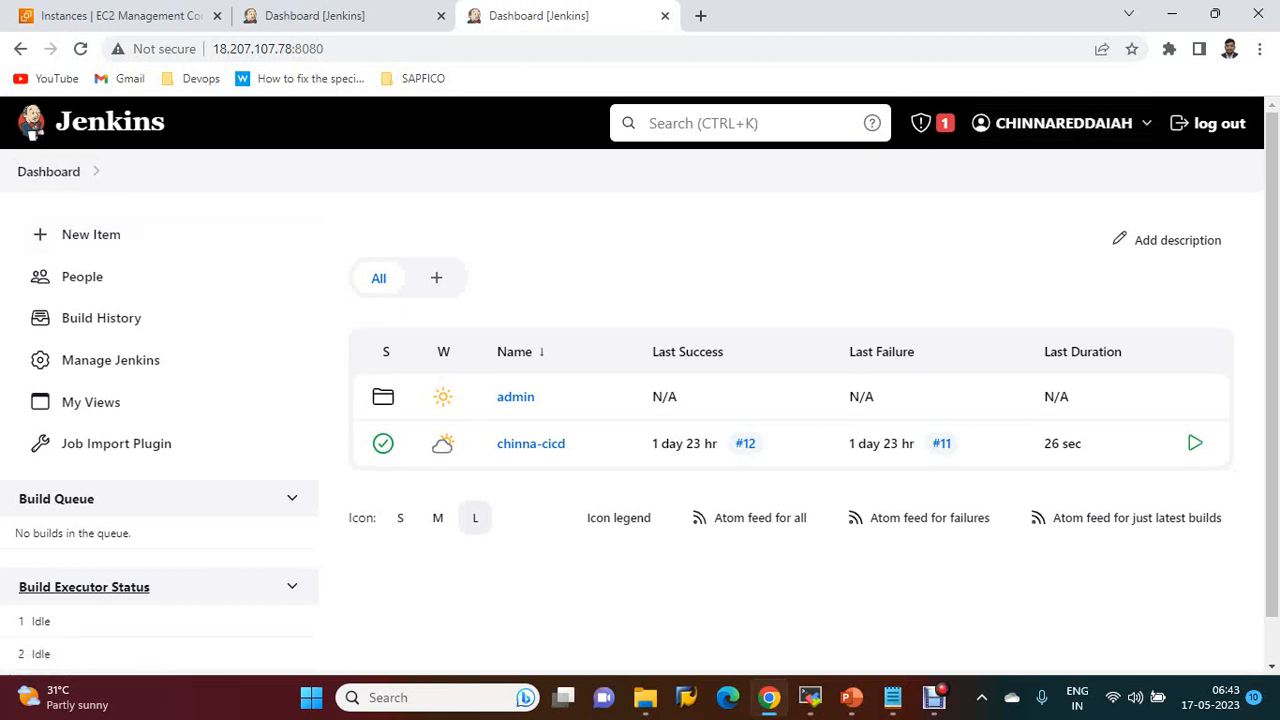
Step: Start a new user under Manage Users and enter the username and password twice
click(110, 360)
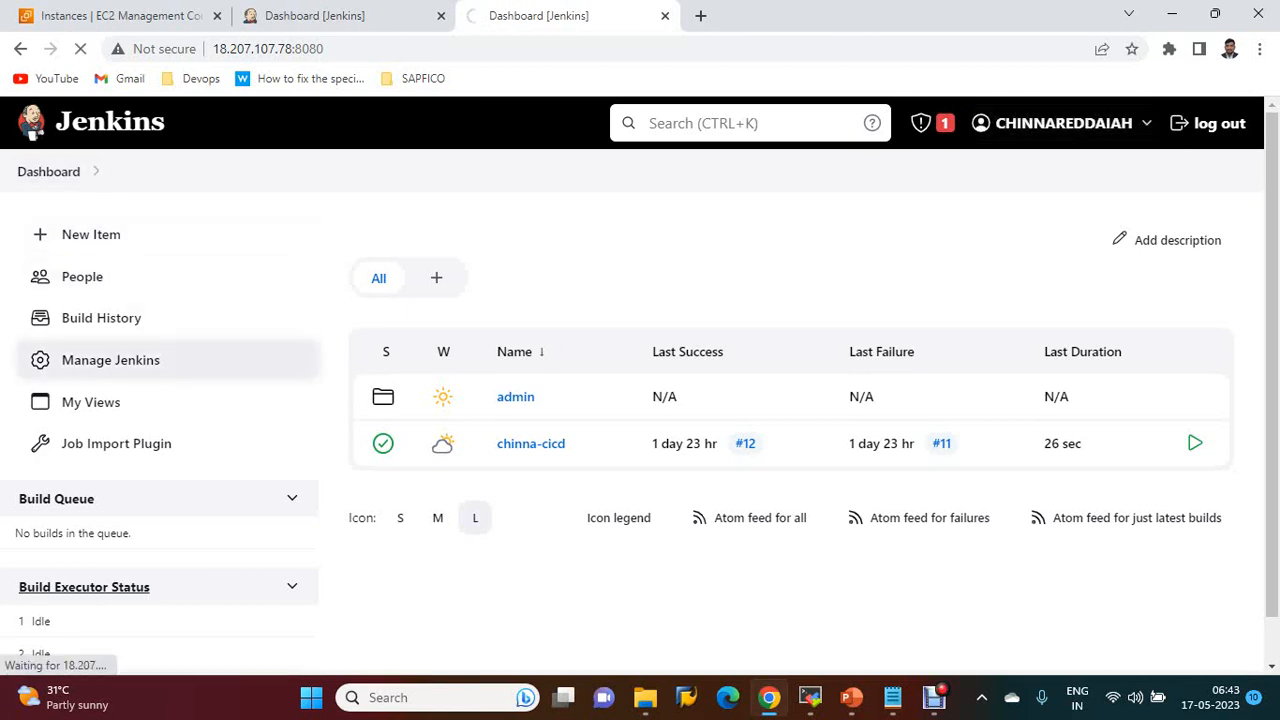
scroll(790, 400, down, 3)
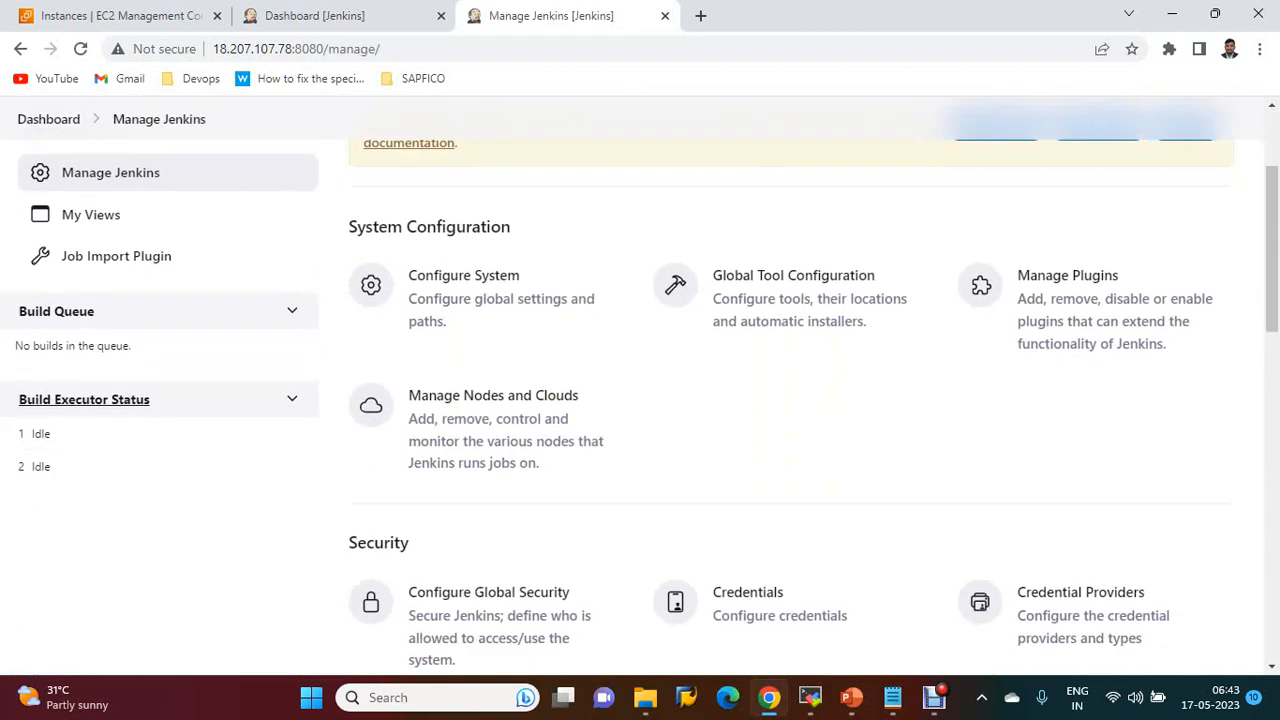
scroll(790, 400, down, 2)
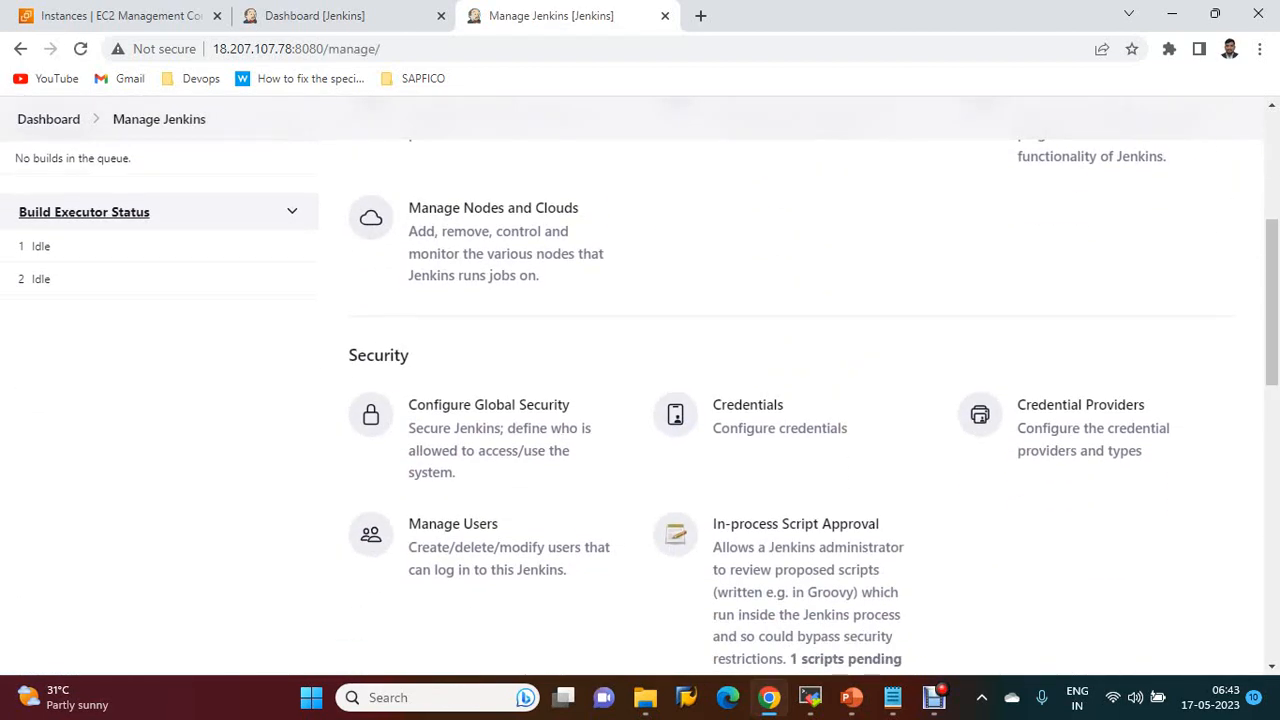
click(470, 545)
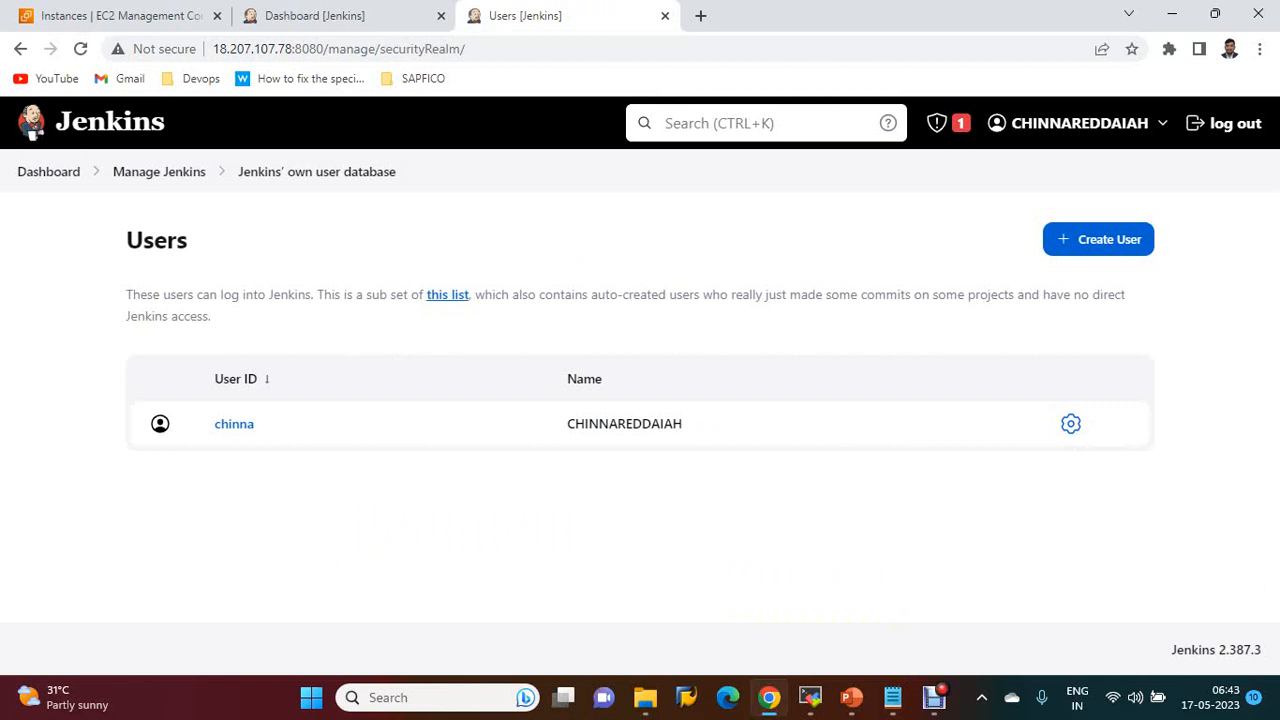
click(1098, 239)
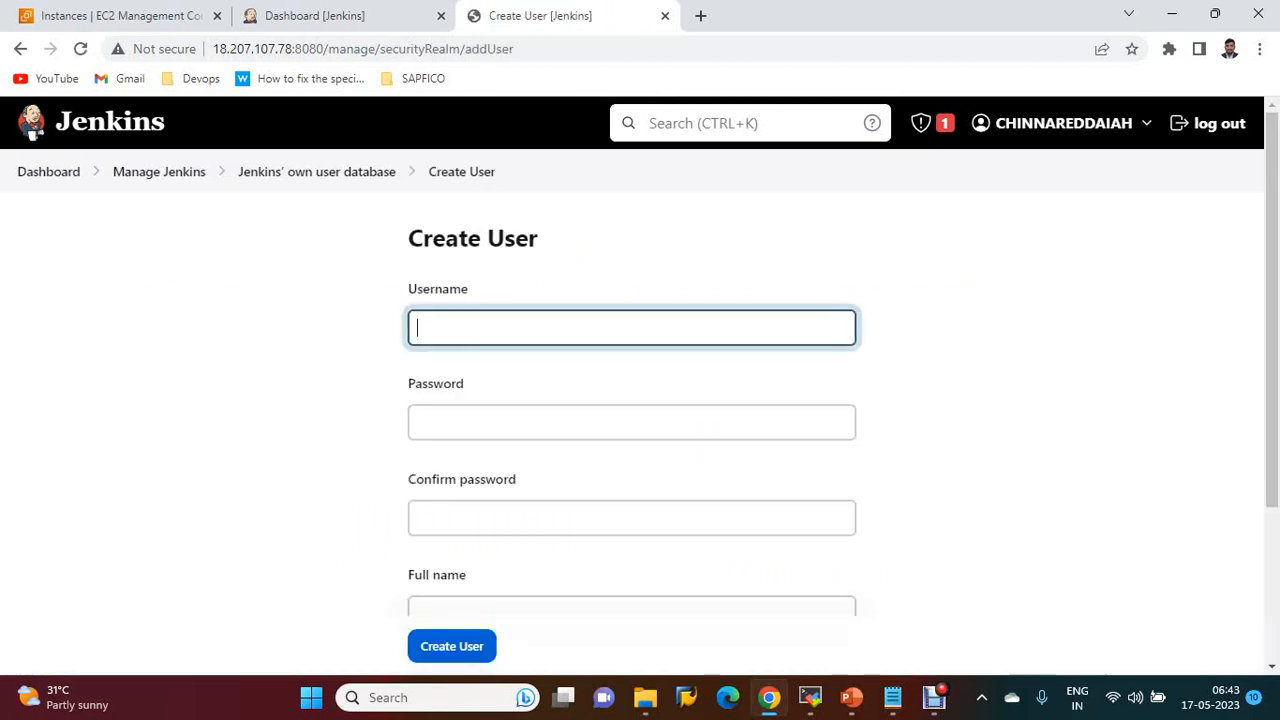
text(reddy)
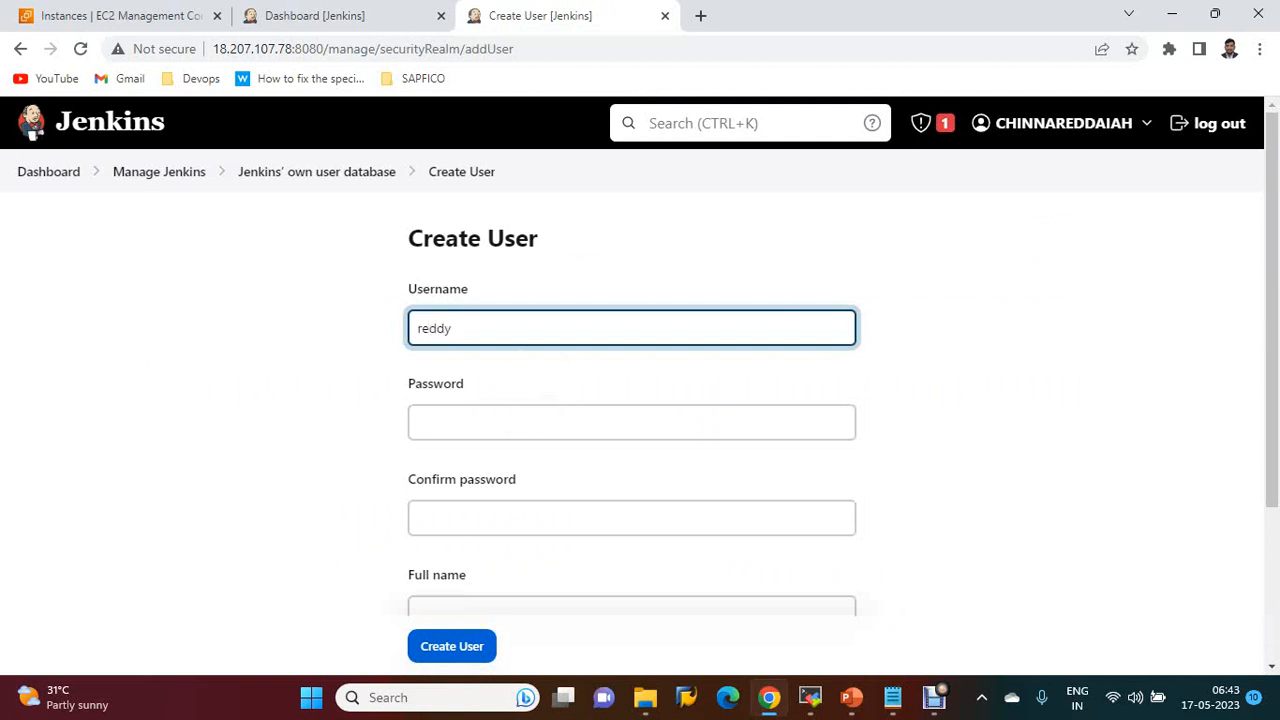
key(Tab)
text(•••••••)
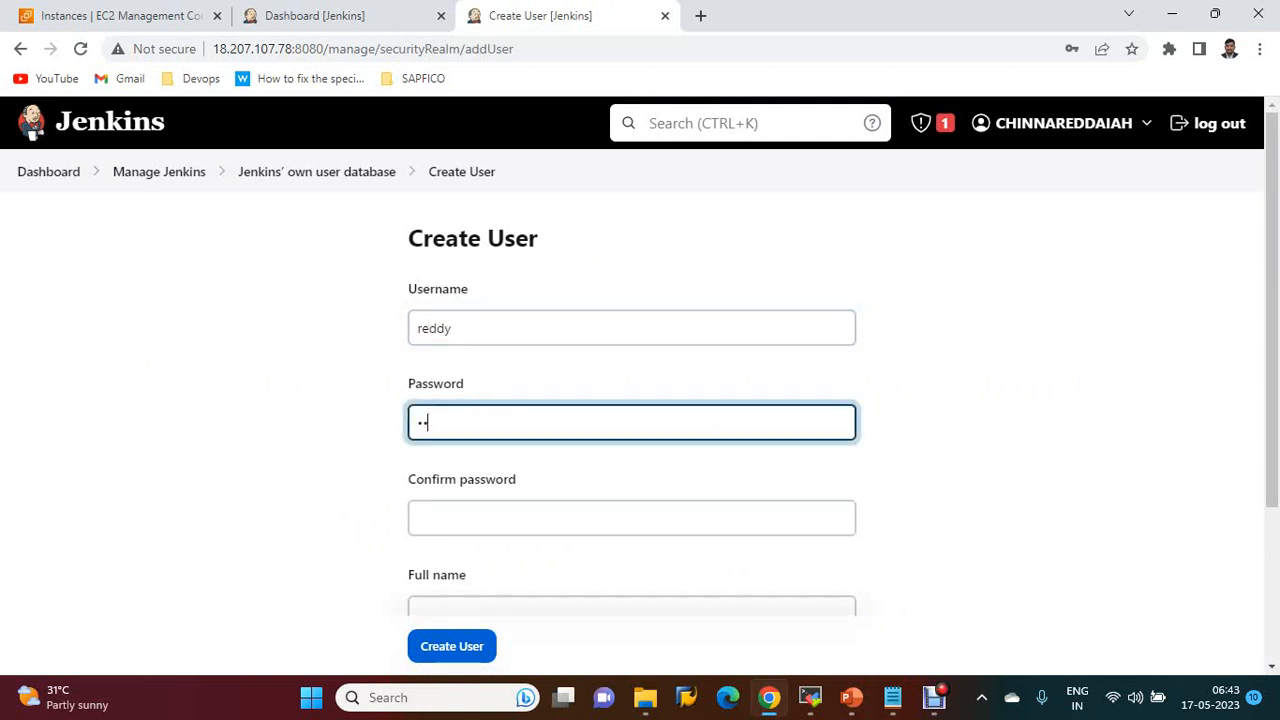
key(BackSpace)
key(BackSpace)
key(BackSpace)
key(BackSpace)
key(BackSpace)
key(BackSpace)
key(BackSpace)
text(••••••••)
key(Tab)
text(••••••••)
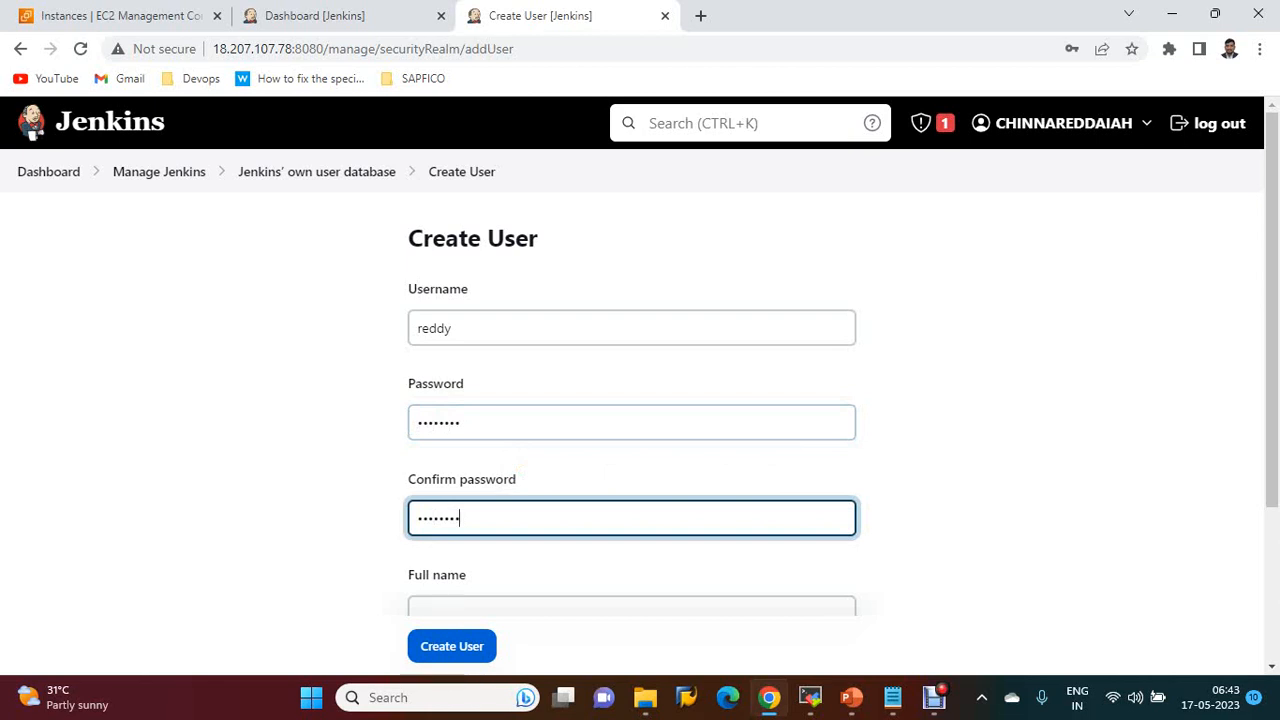
Step: Fill in the full name and e-mail from suggestions and submit the form
scroll(632, 426, down, 2)
click(560, 426)
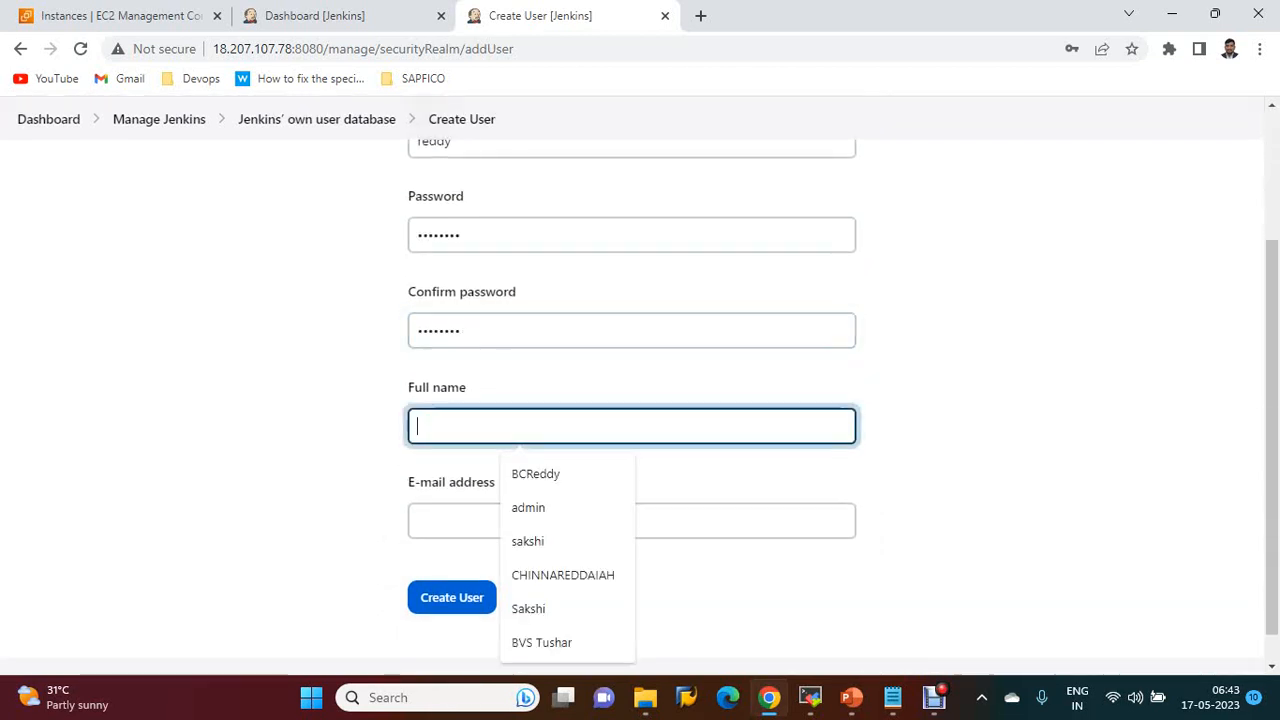
key(Down)
key(Return)
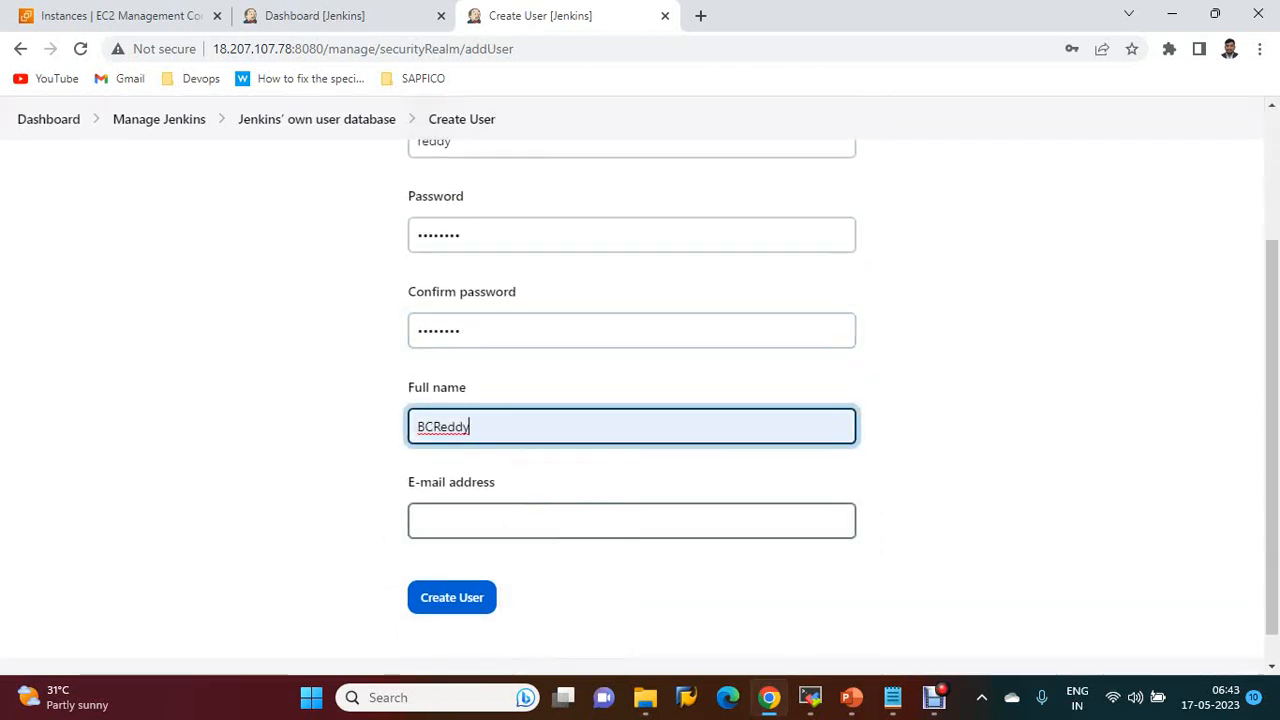
click(600, 521)
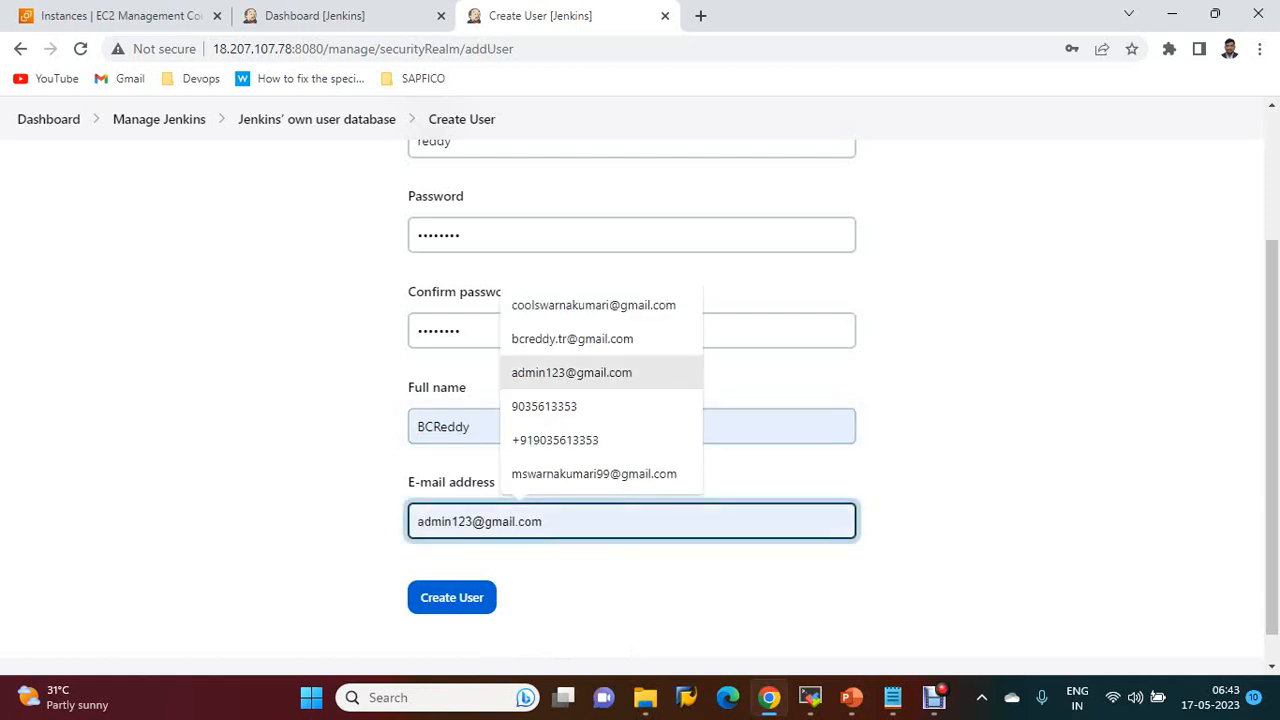
key(Up)
key(Return)
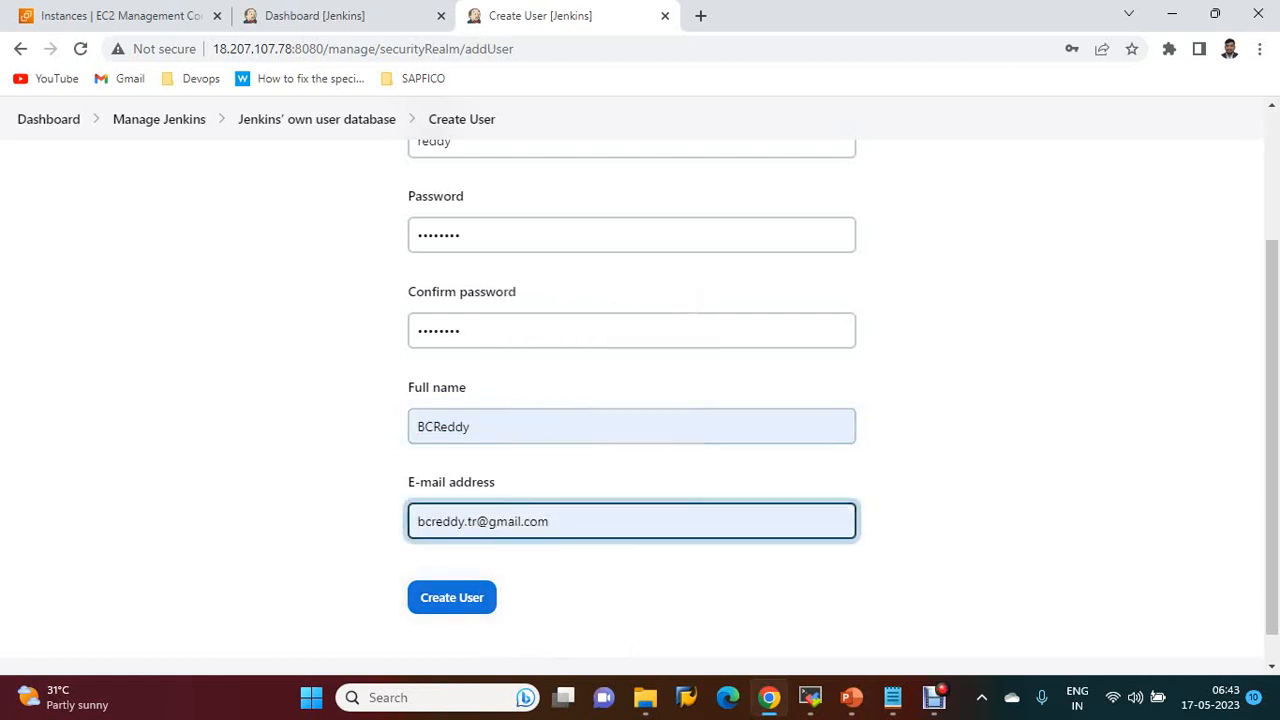
key(Return)
Step: Retype both password fields to fix the mismatch and create the user
scroll(640, 400, down, 1)
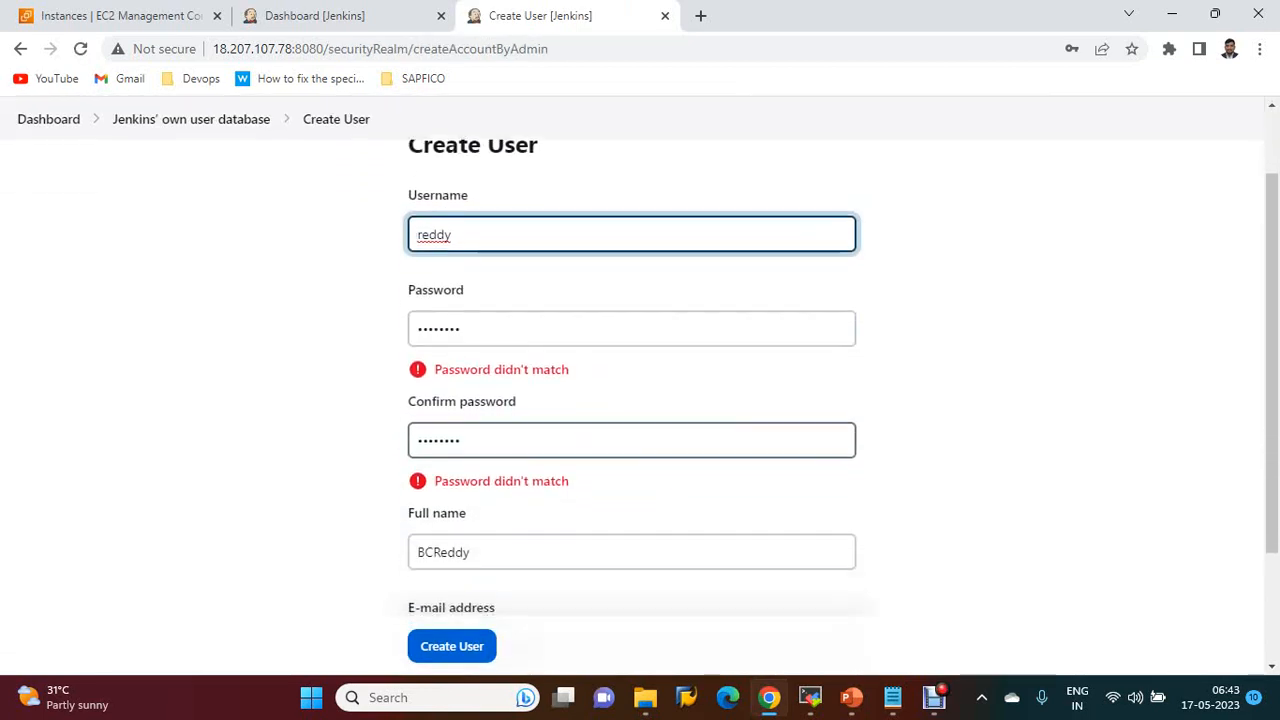
key(Tab)
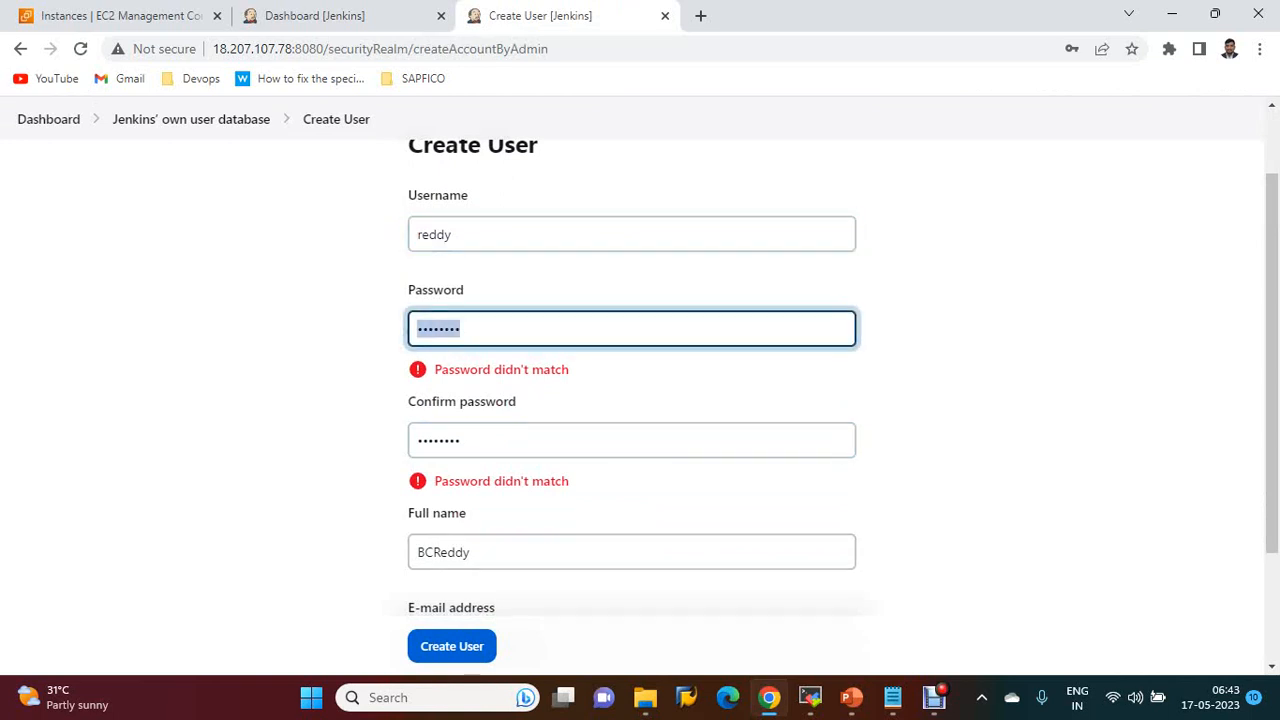
text(adm•••••)
key(Tab)
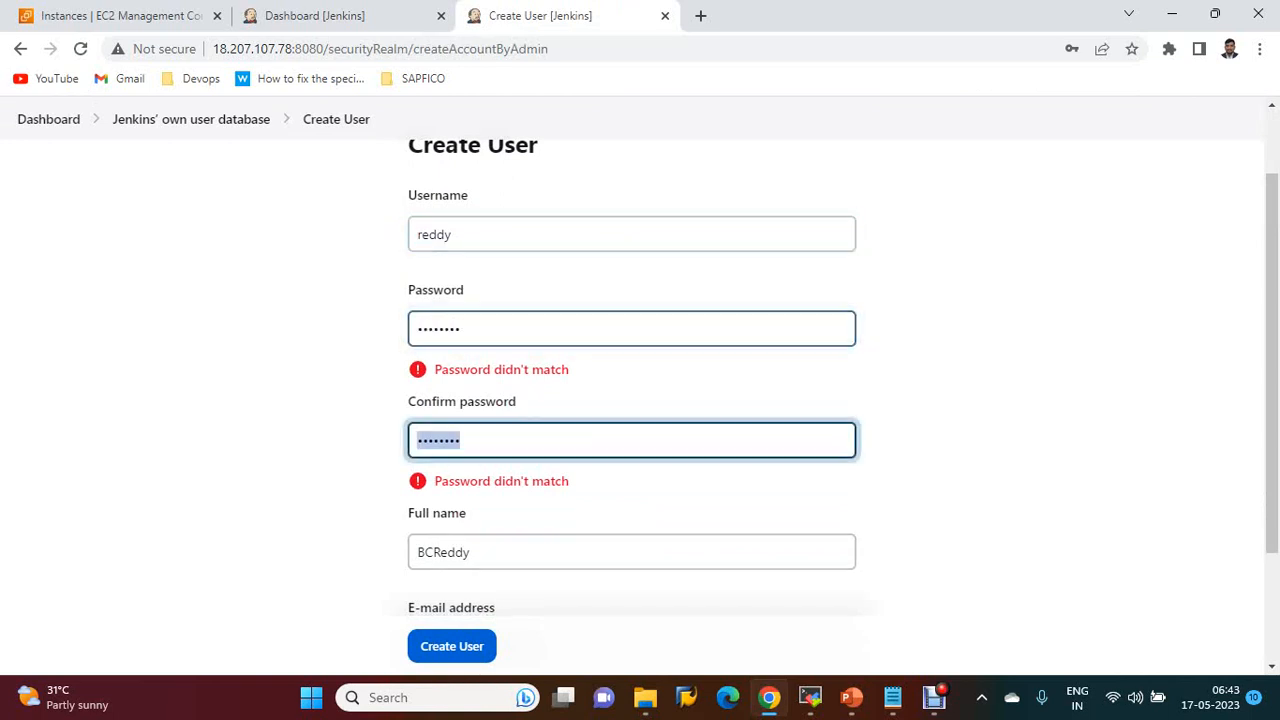
text(••••••••)
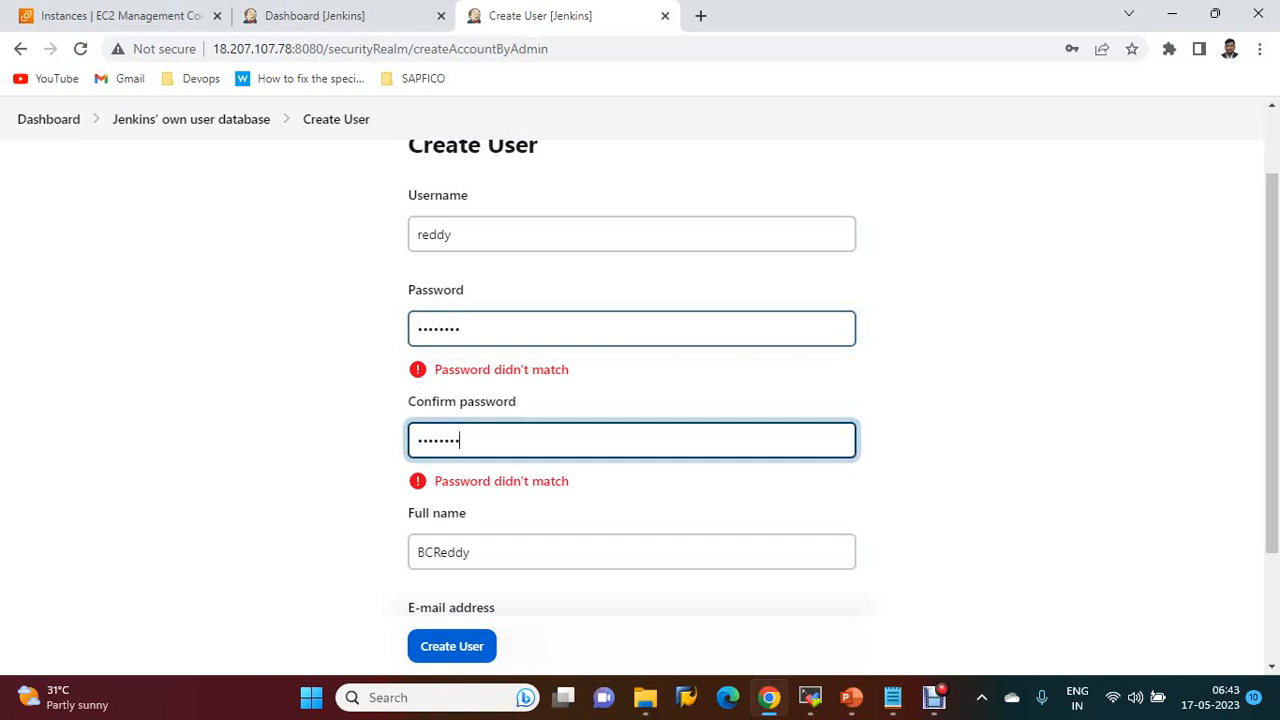
key(Return)
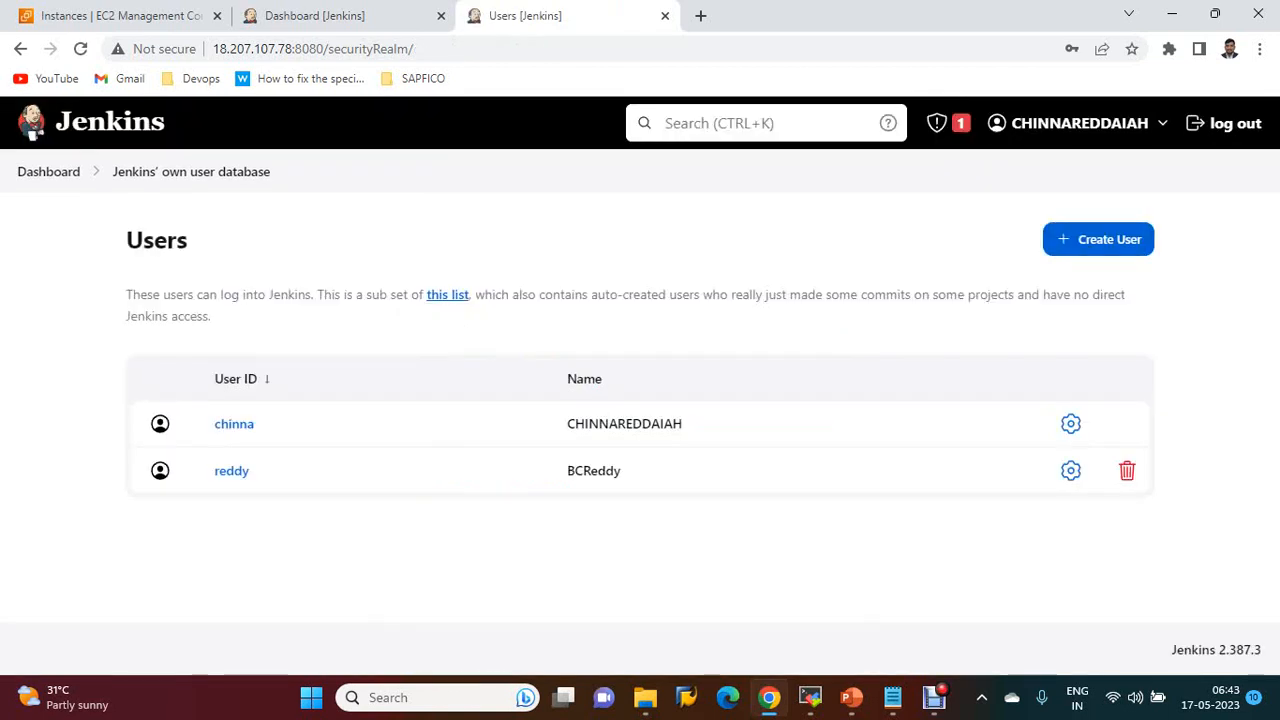
Step: Write the new username down in Notepad
click(893, 698)
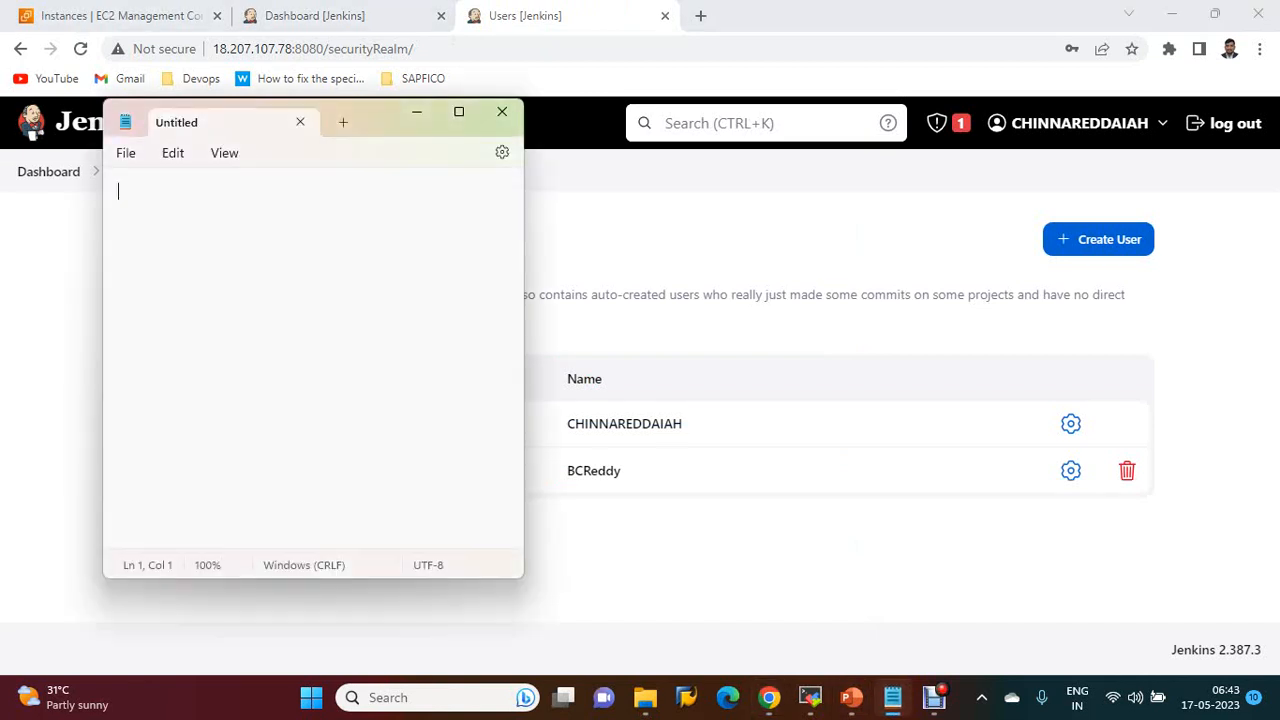
text(reddy)
key(Return)
key(Return)
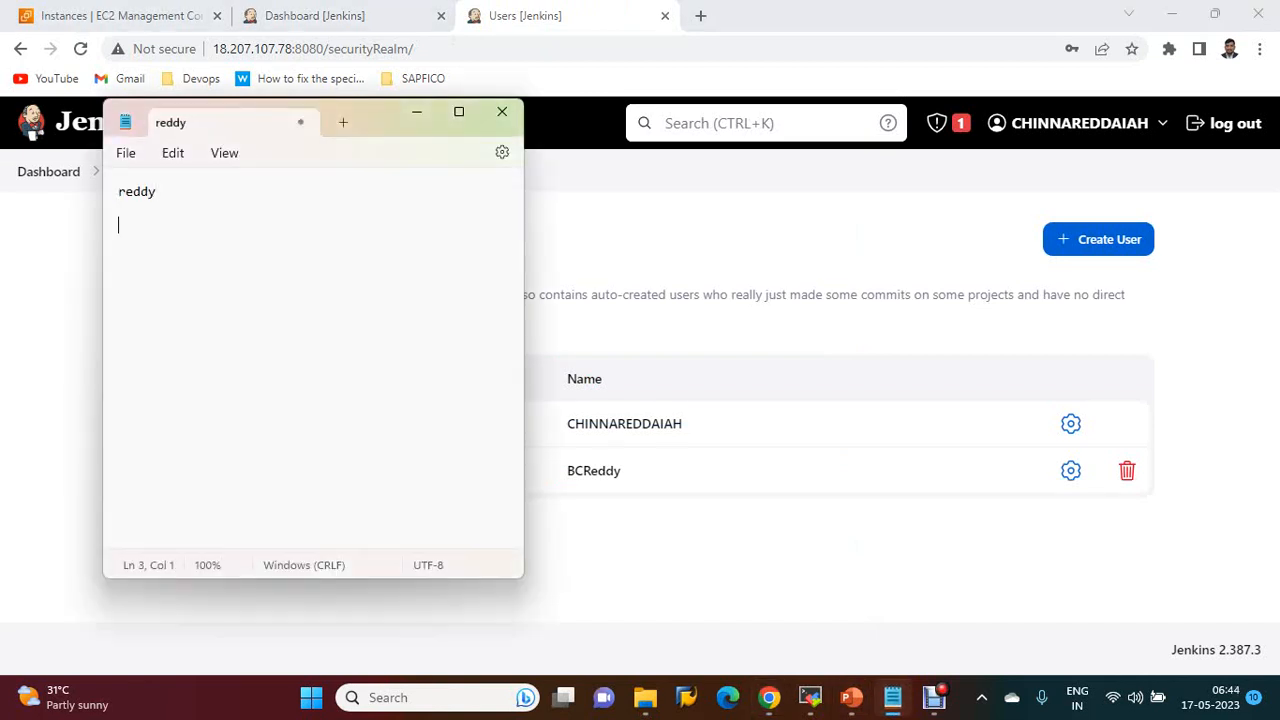
Step: Enter the new user's username and set a matching password in both password fields
click(1098, 239)
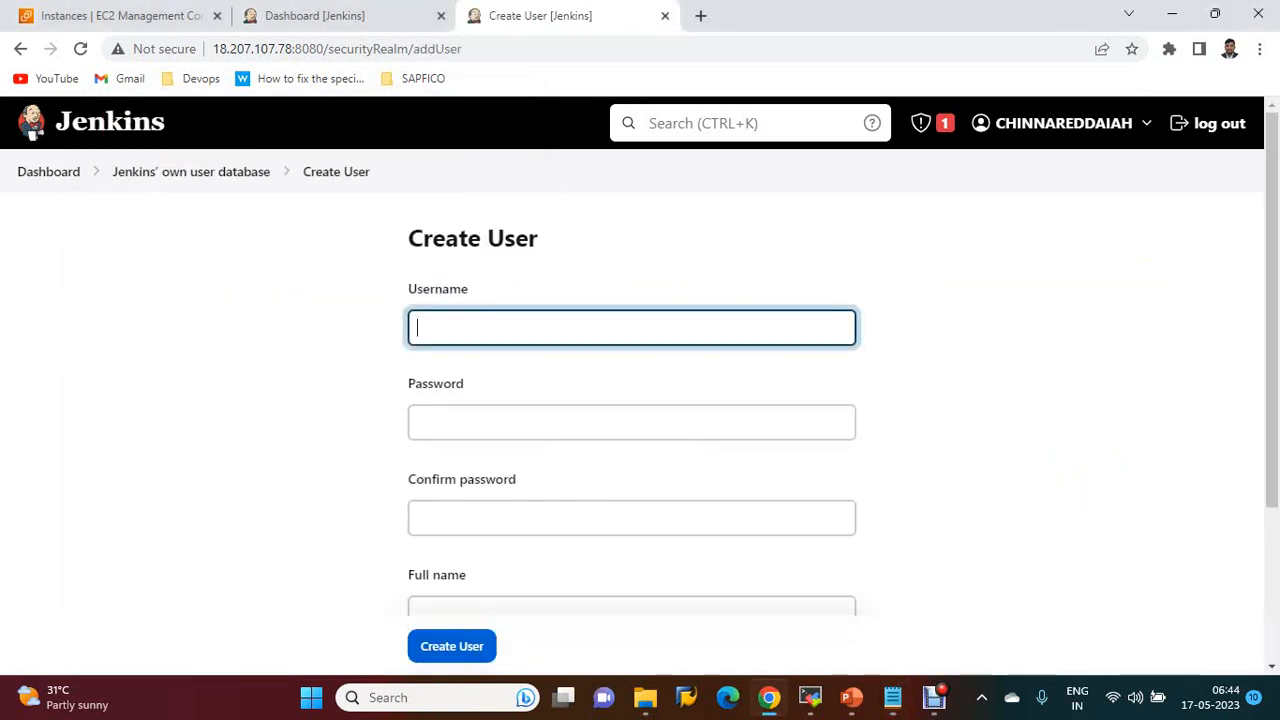
text(tushar)
key(Tab)
text(tu)
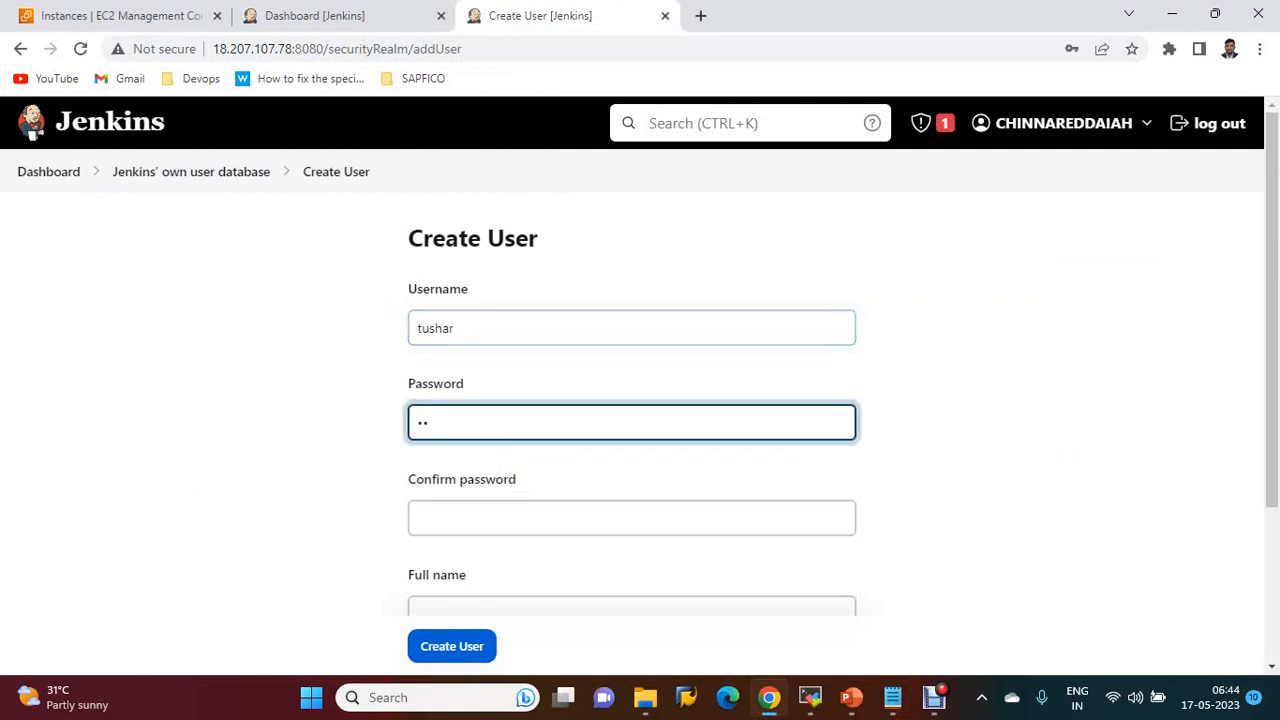
key(BackSpace)
key(BackSpace)
text(••••••••)
key(Tab)
text(••••)
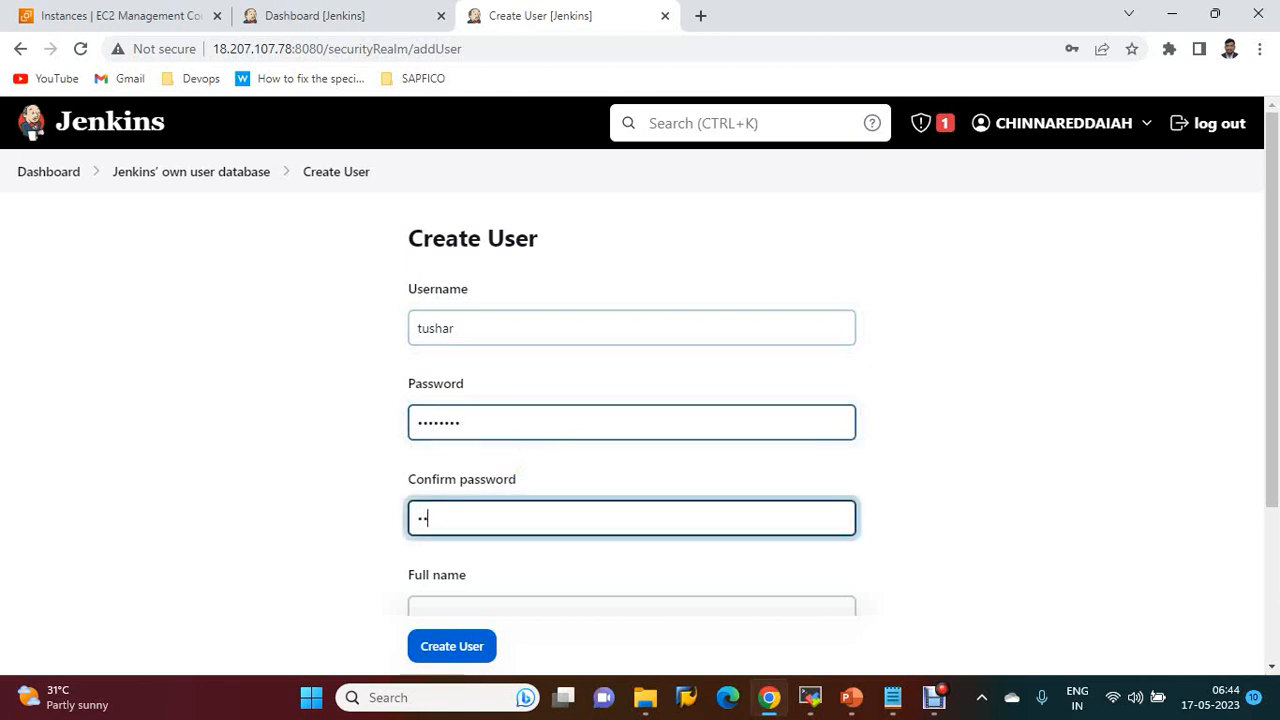
text(••••)
Step: Add the user's full name and a saved e-mail address, create the account, and start another blank user form
scroll(640, 400, down, 2)
key(Tab)
text(BC)
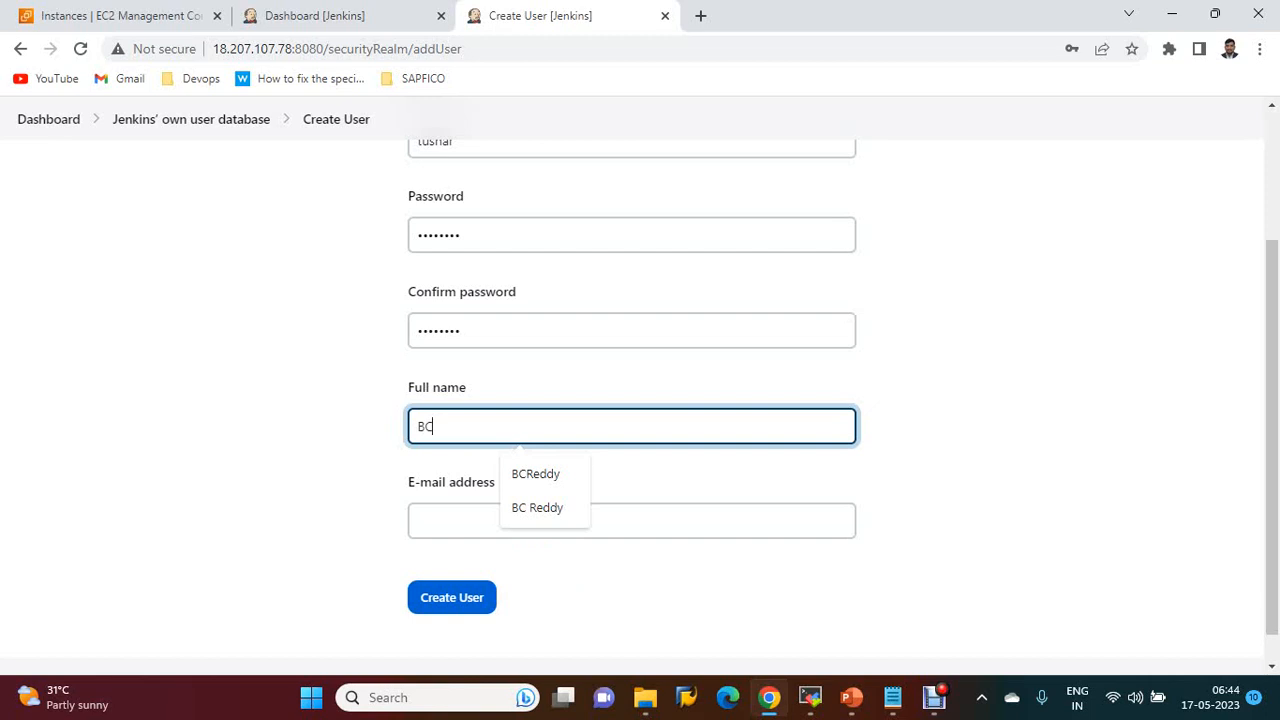
key(BackSpace)
text(VS )
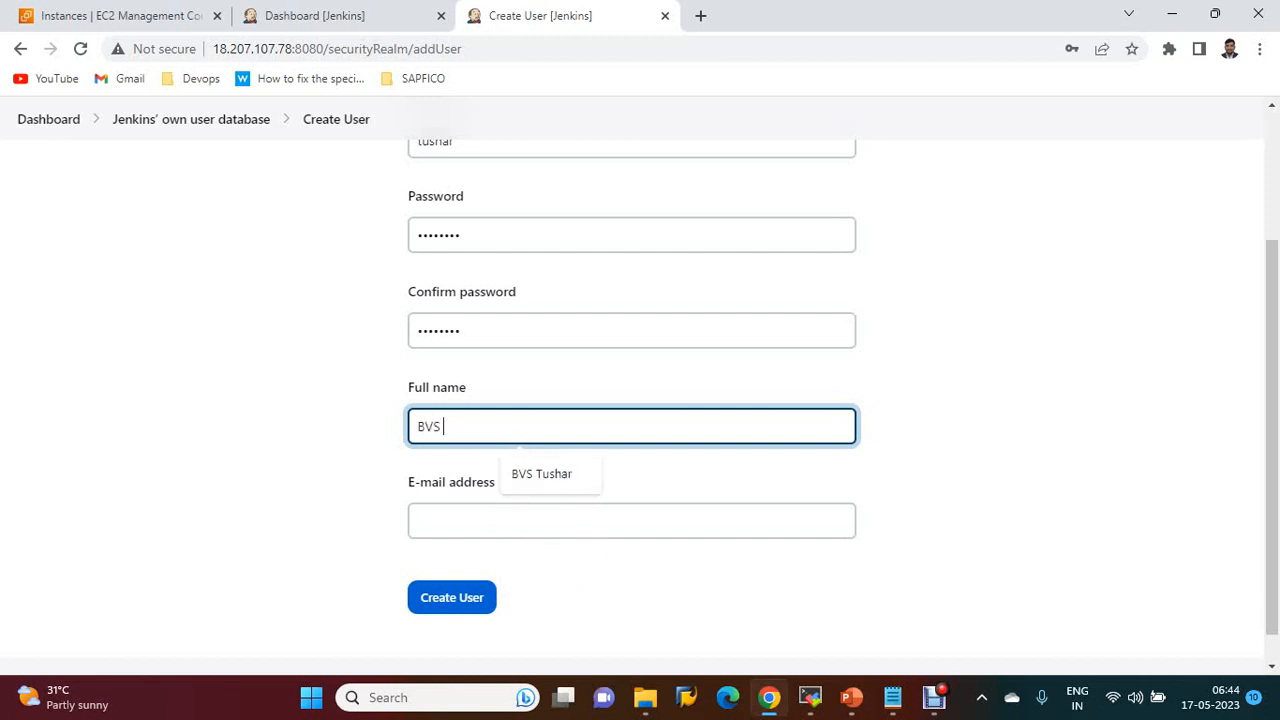
text(Tushar)
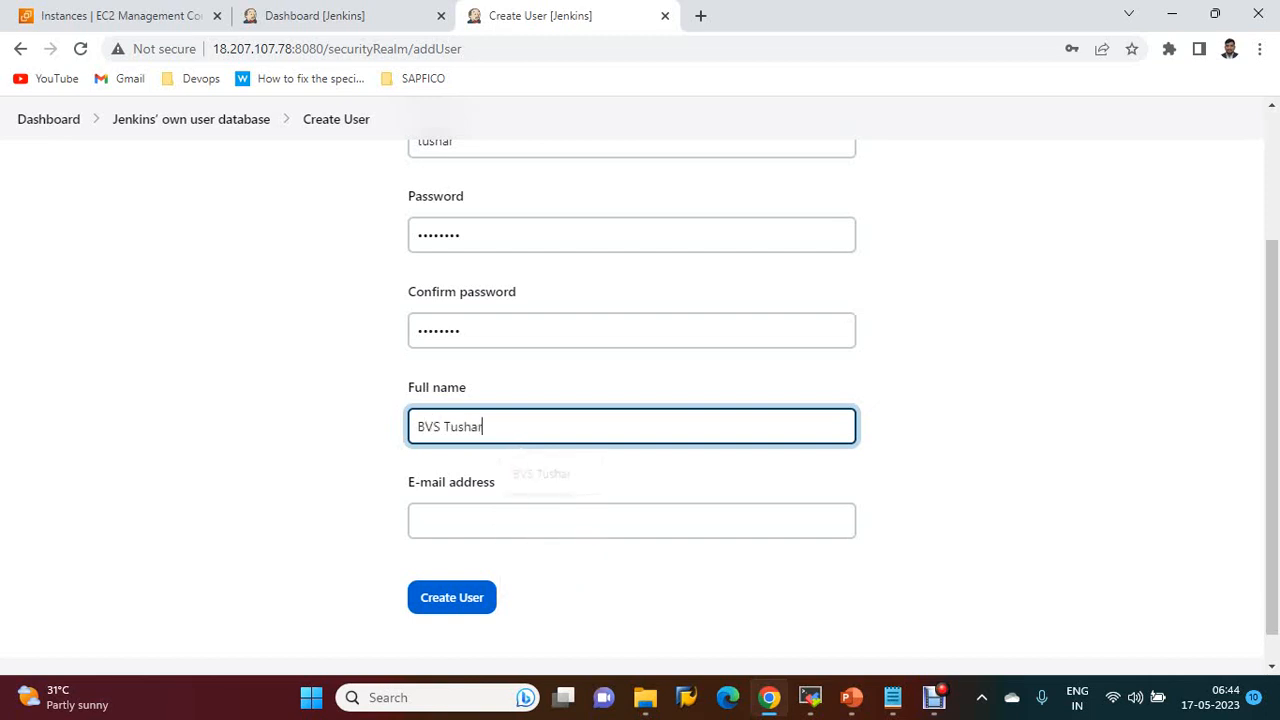
key(Tab)
key(Down)
key(Down)
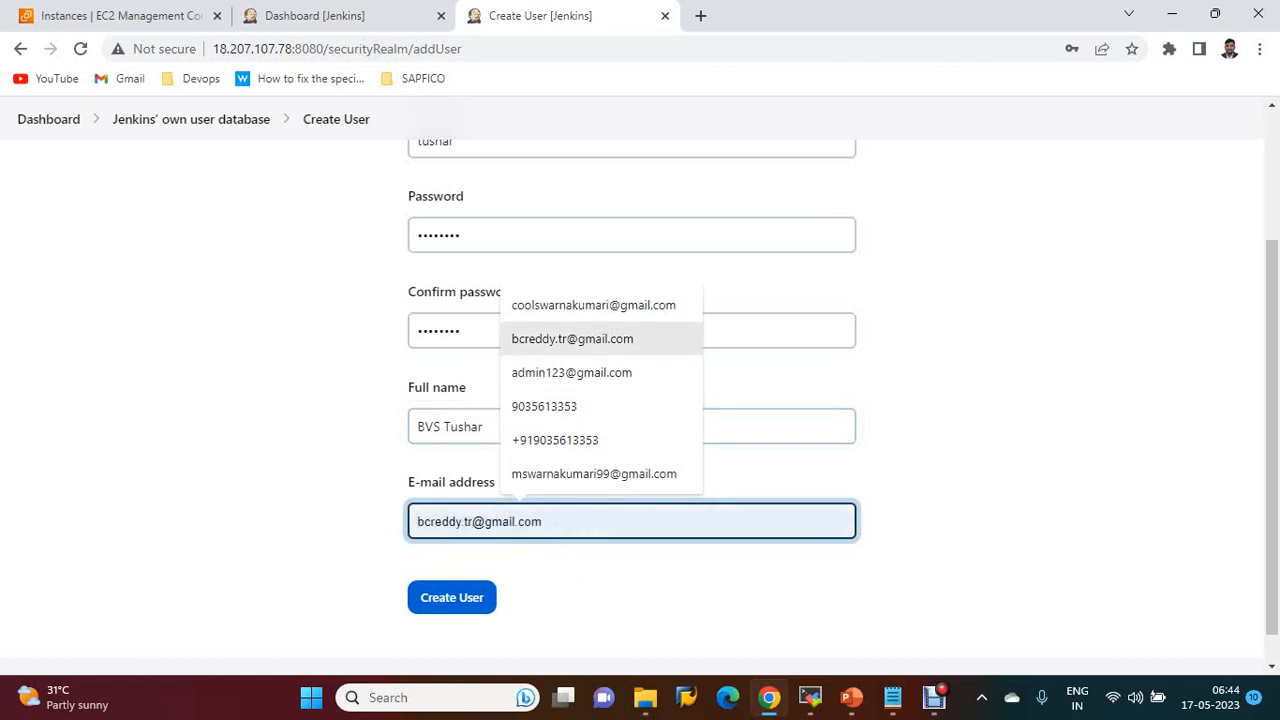
key(Return)
click(452, 597)
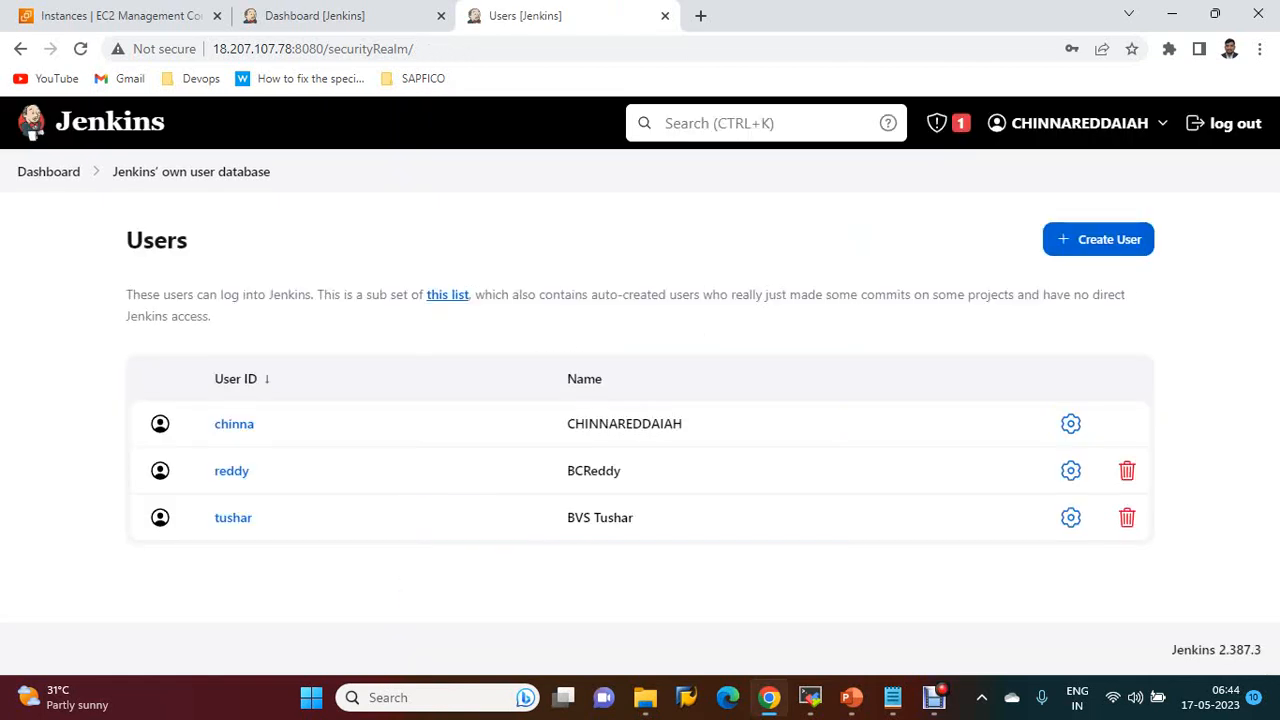
click(1098, 239)
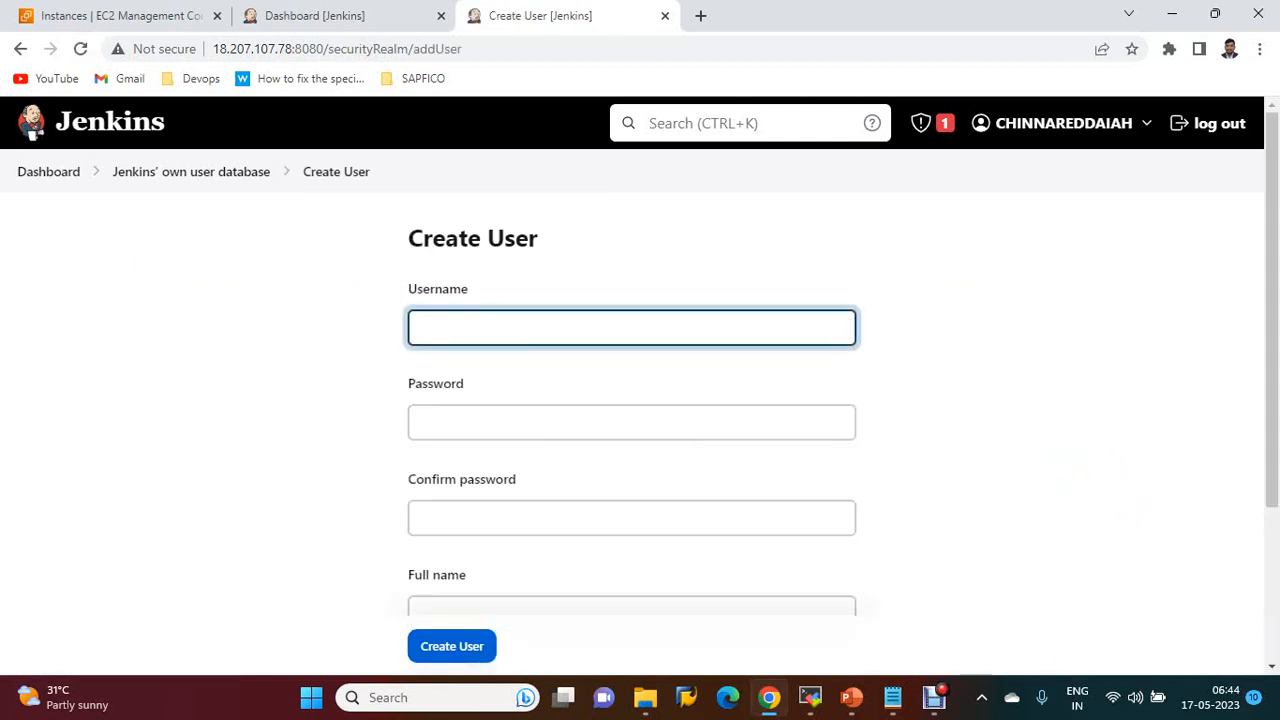
Step: Enter the fourth user's username and set a matching password in both password fields
text(kubda)
key(BackSpace)
key(BackSpace)
text(ndan)
key(Tab)
text(••••)
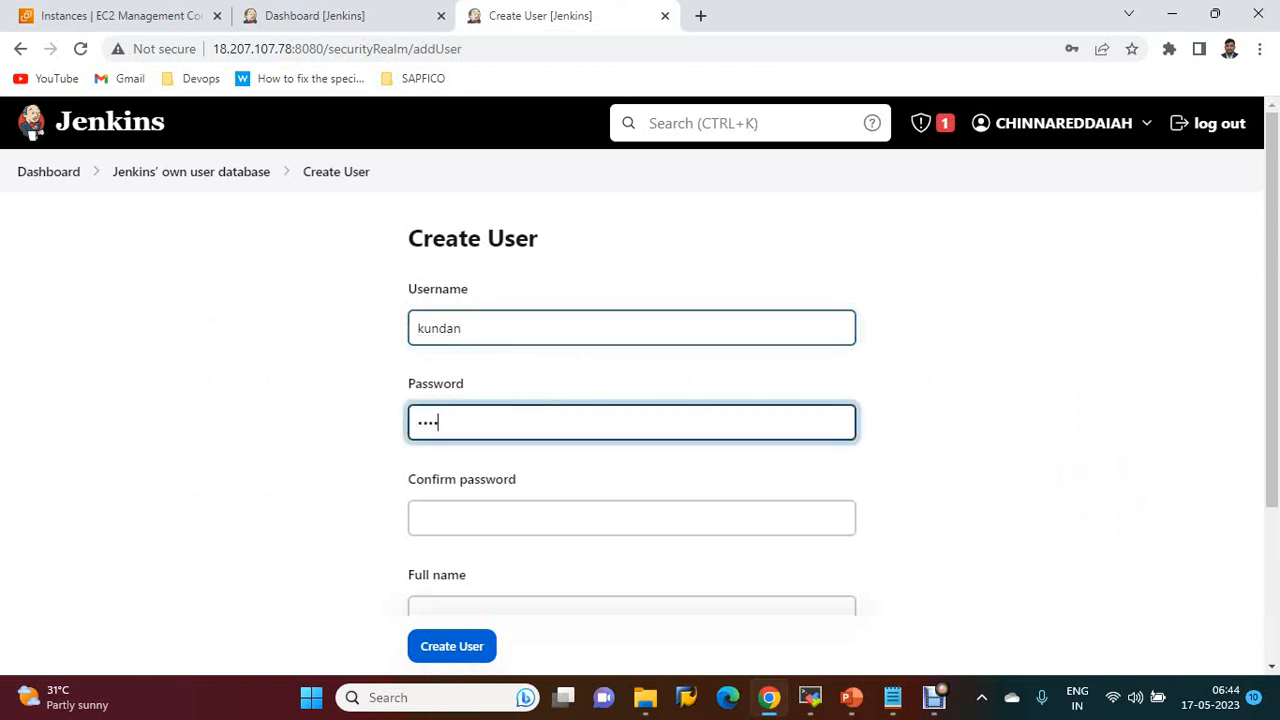
text(••••)
key(Tab)
text(•••)
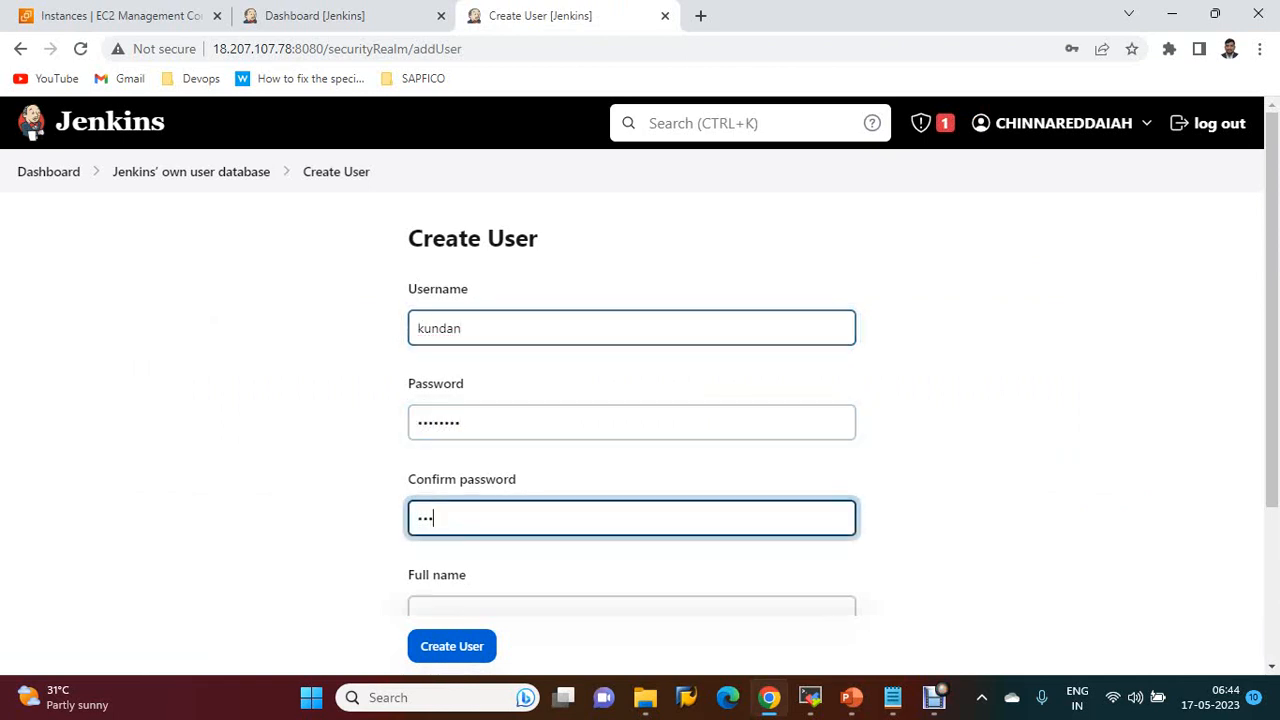
text(•••••)
Step: Add the full name and a saved e-mail, create the user, dismiss the browser warning, and return to the dashboard
scroll(640, 400, down, 2)
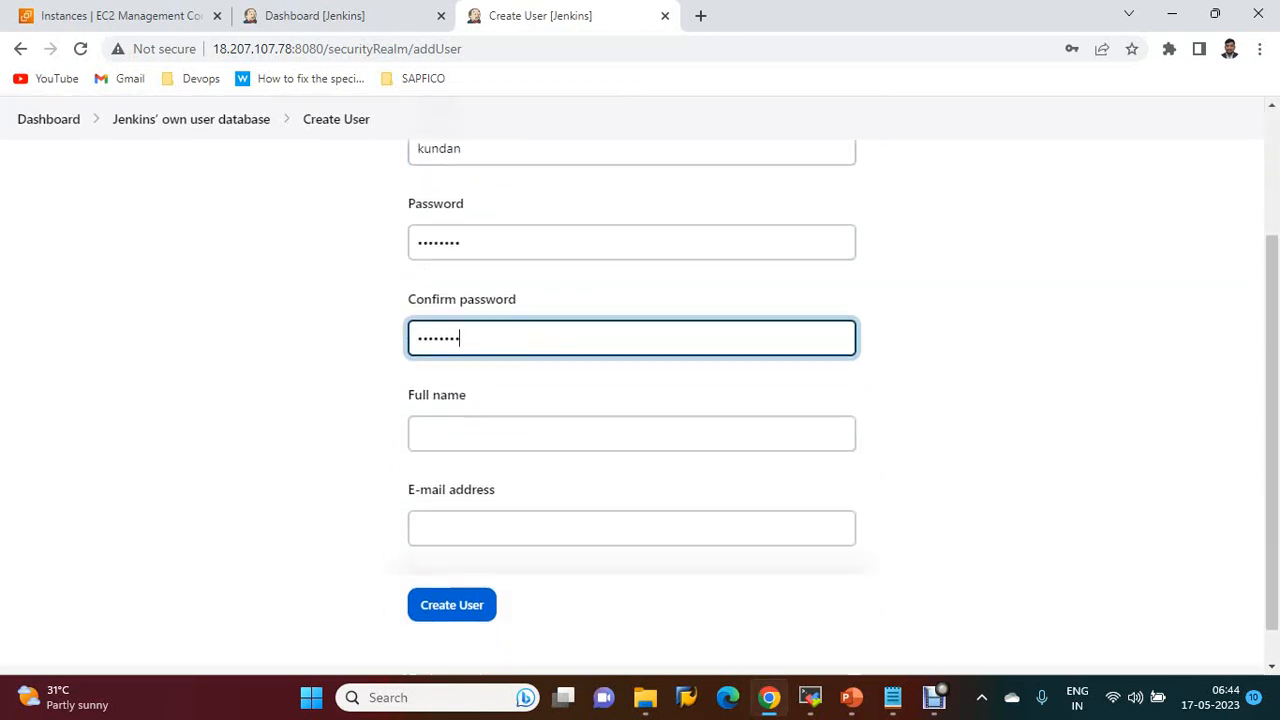
key(Tab)
text(B)
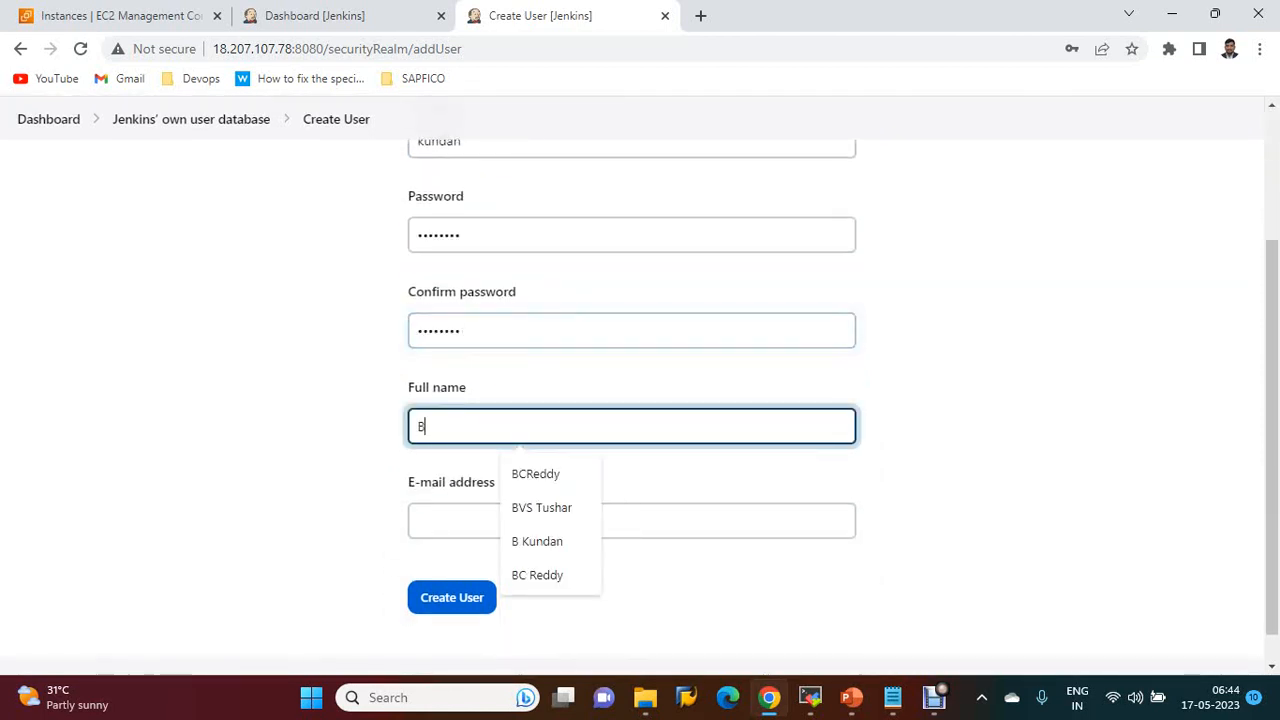
text( KuN)
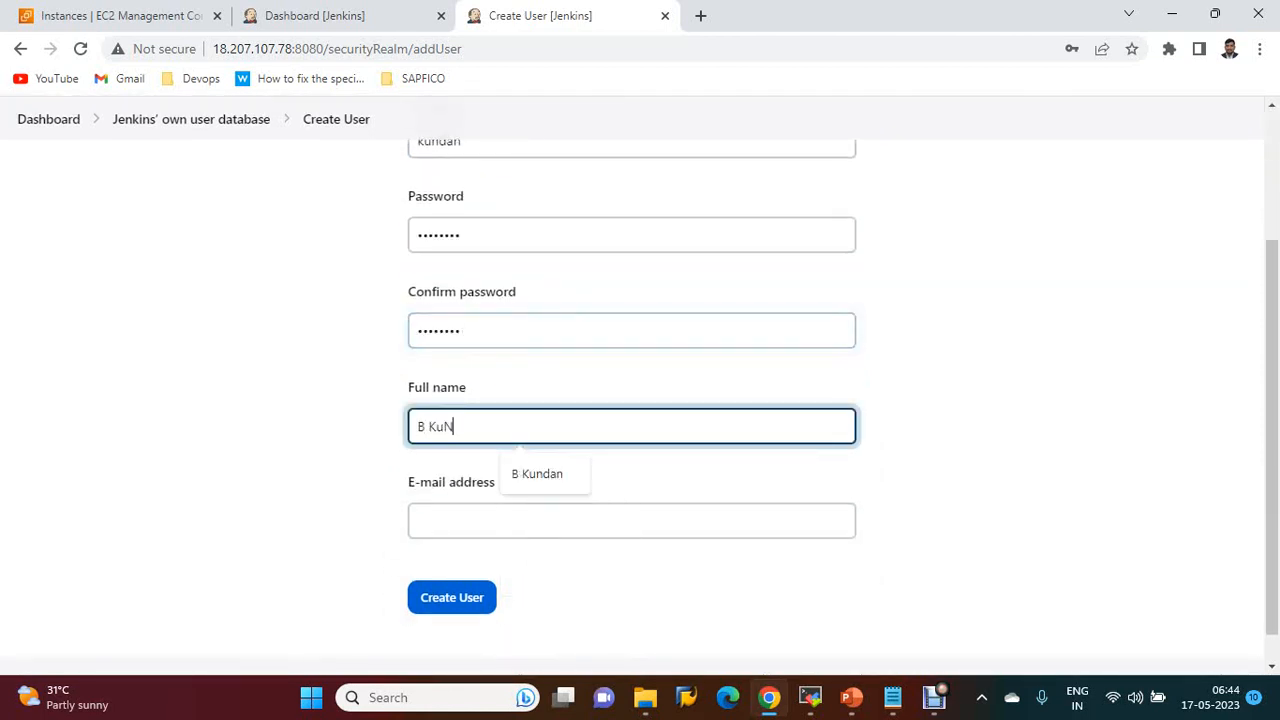
key(BackSpace)
key(BackSpace)
text(UNDAN)
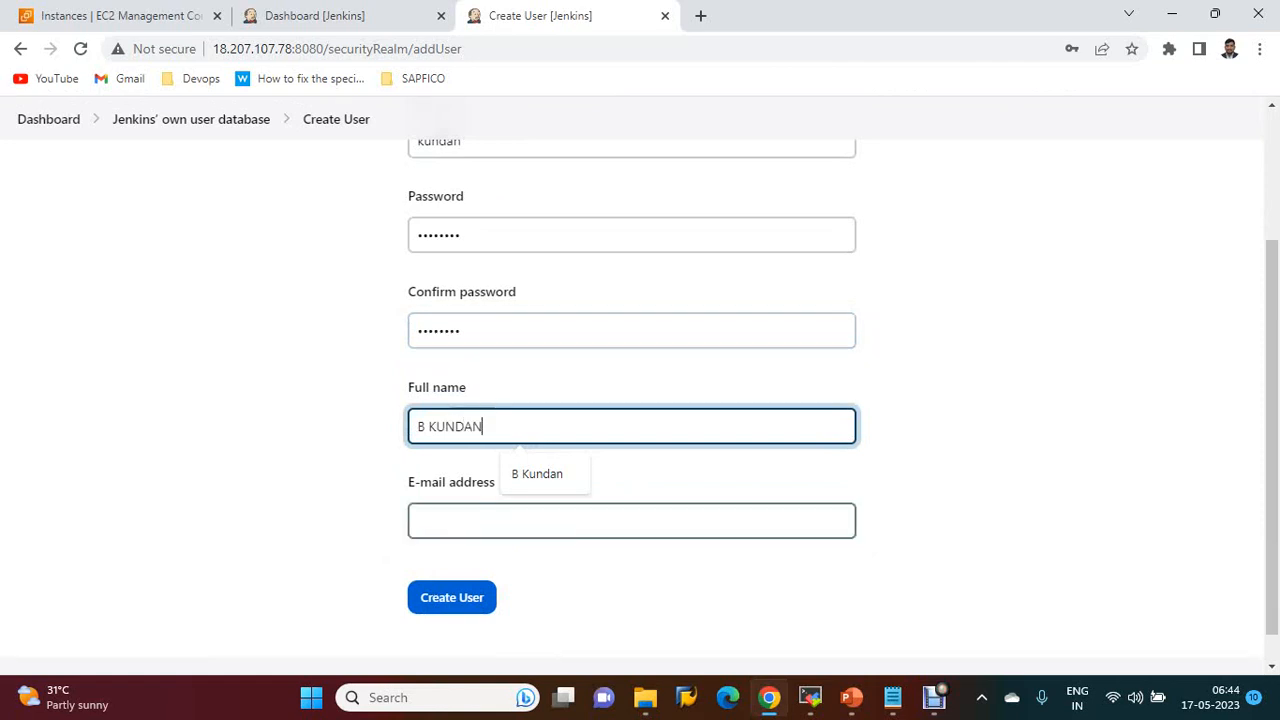
click(600, 521)
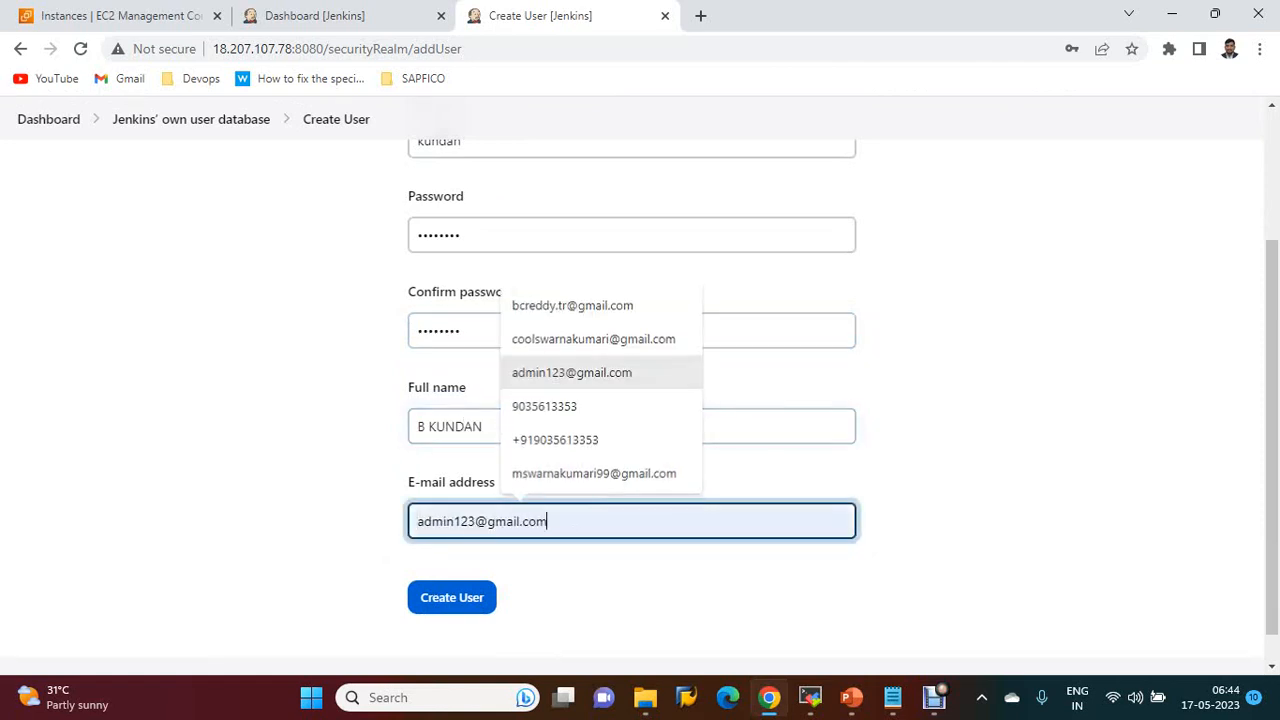
key(Return)
key(Tab)
key(Return)
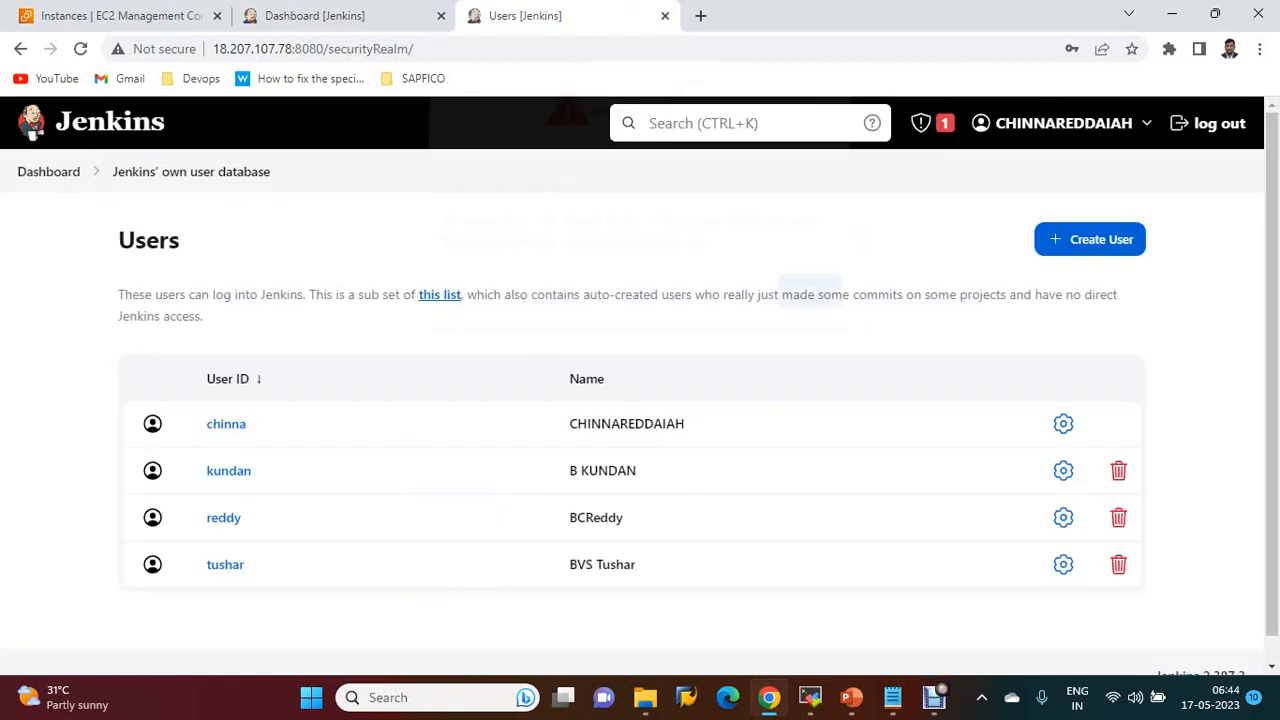
key(Return)
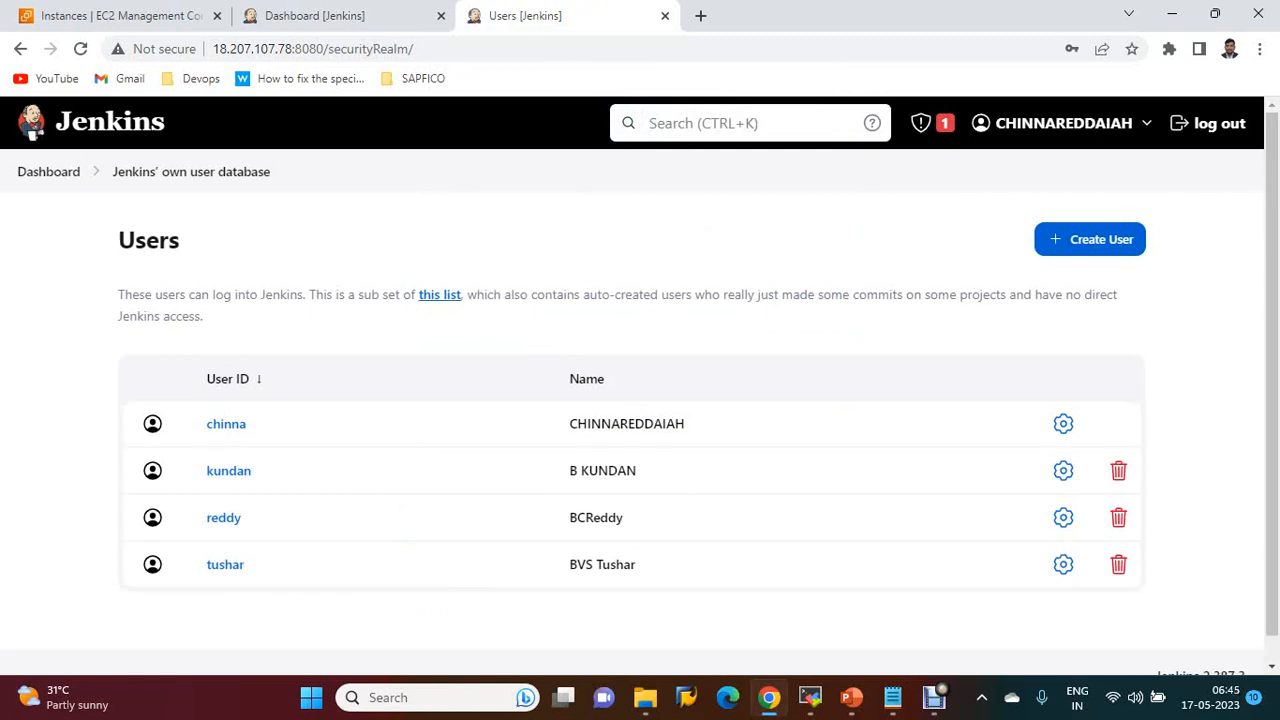
click(48, 171)
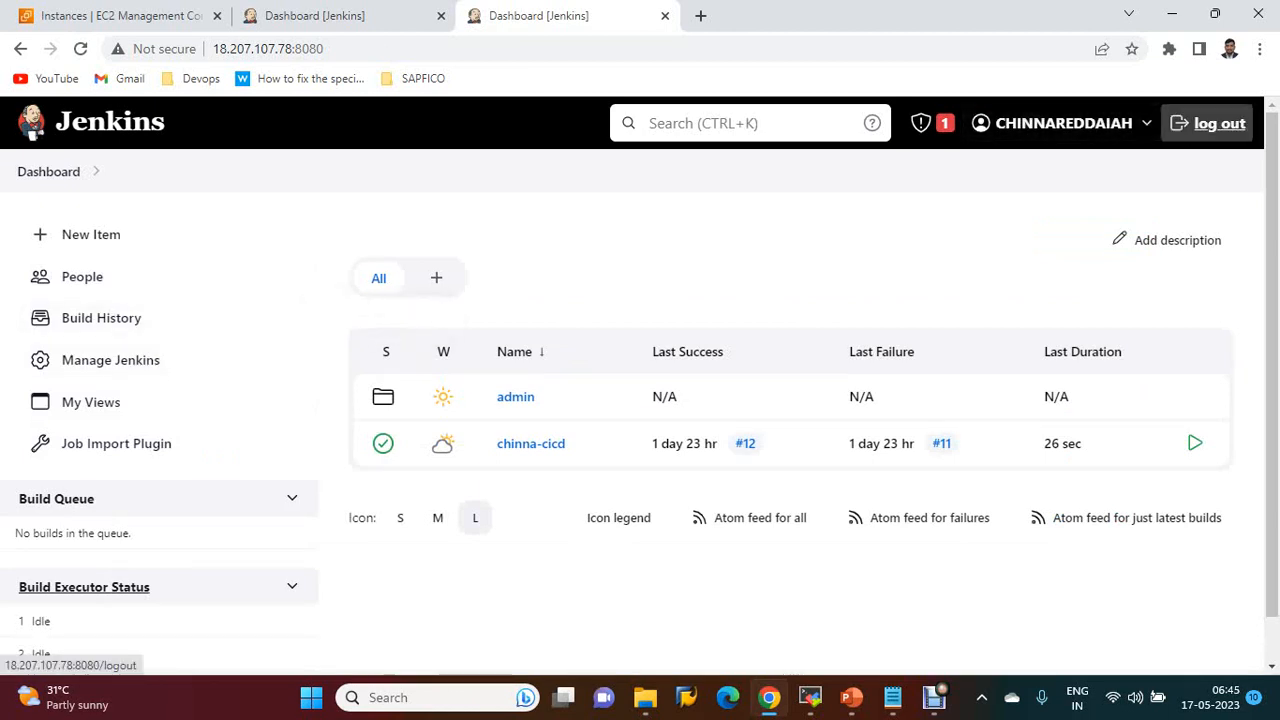
Step: Log out and sign back in as the newly created third user
click(1210, 123)
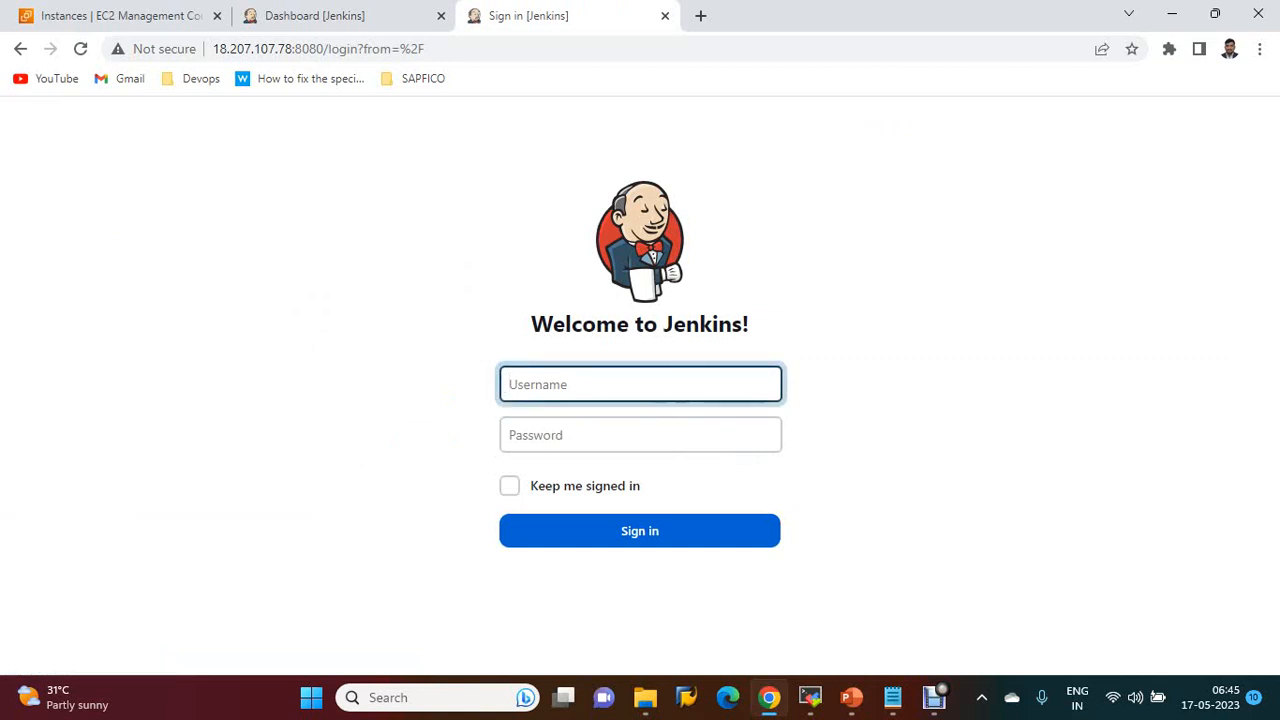
text(tushar)
key(Tab)
text(••••••••)
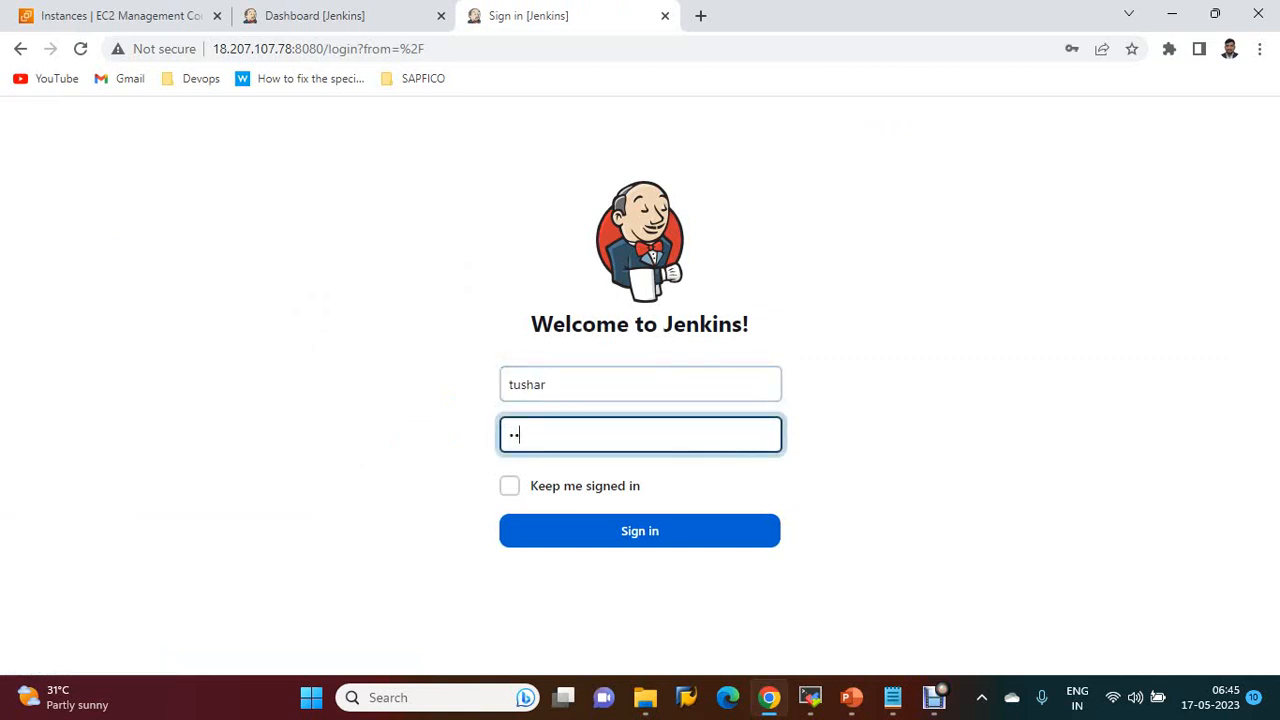
key(Return)
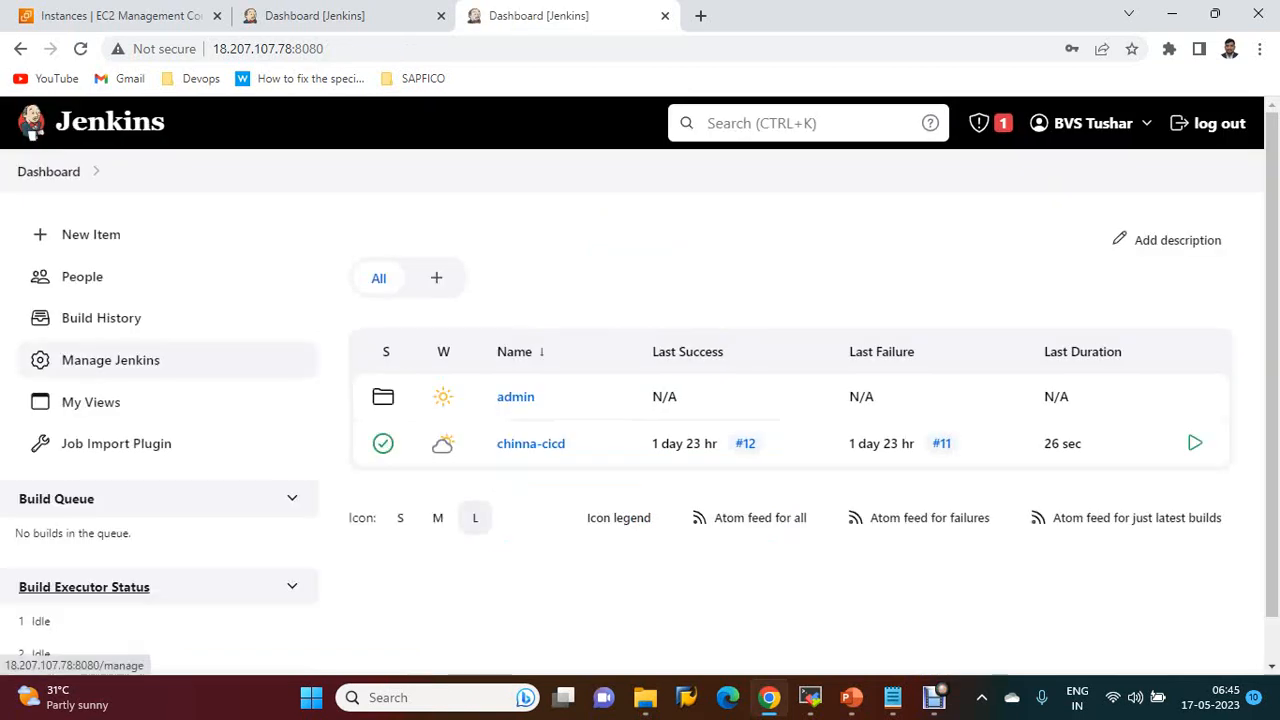
Step: Look at the Manage Jenkins page as this user, then return to the dashboard
click(110, 360)
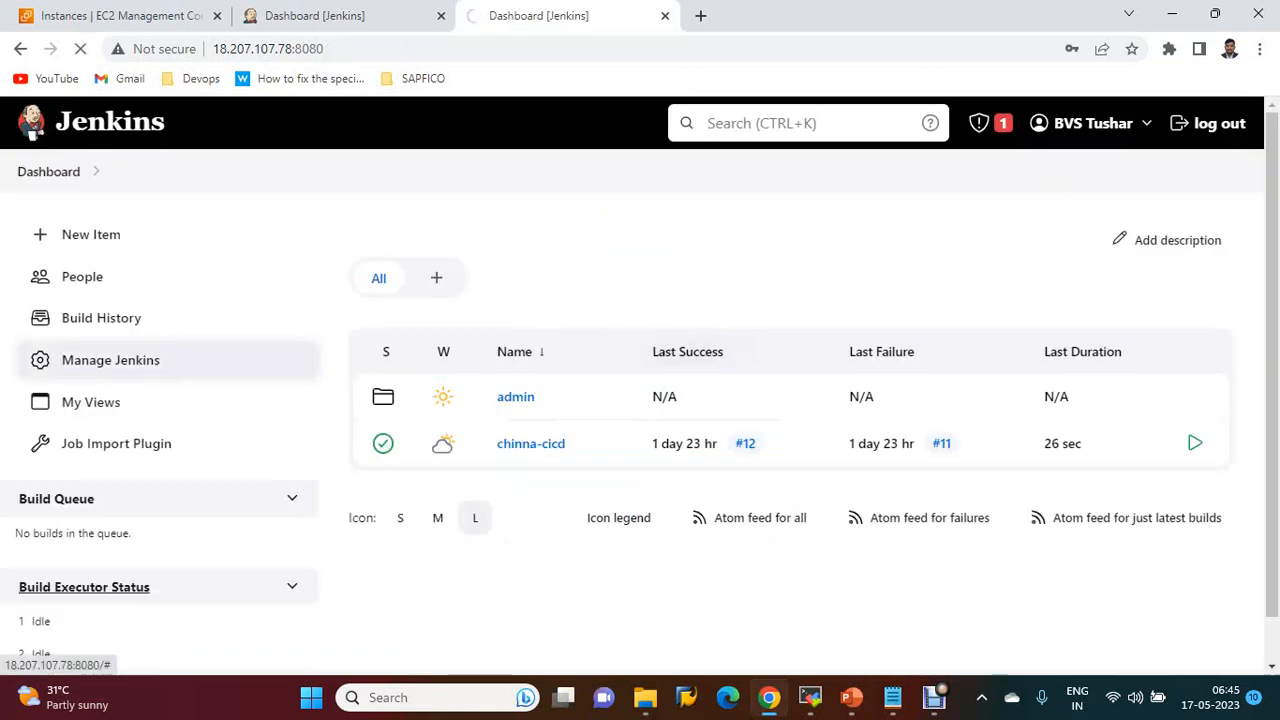
scroll(640, 400, down, 2)
scroll(640, 400, up, 2)
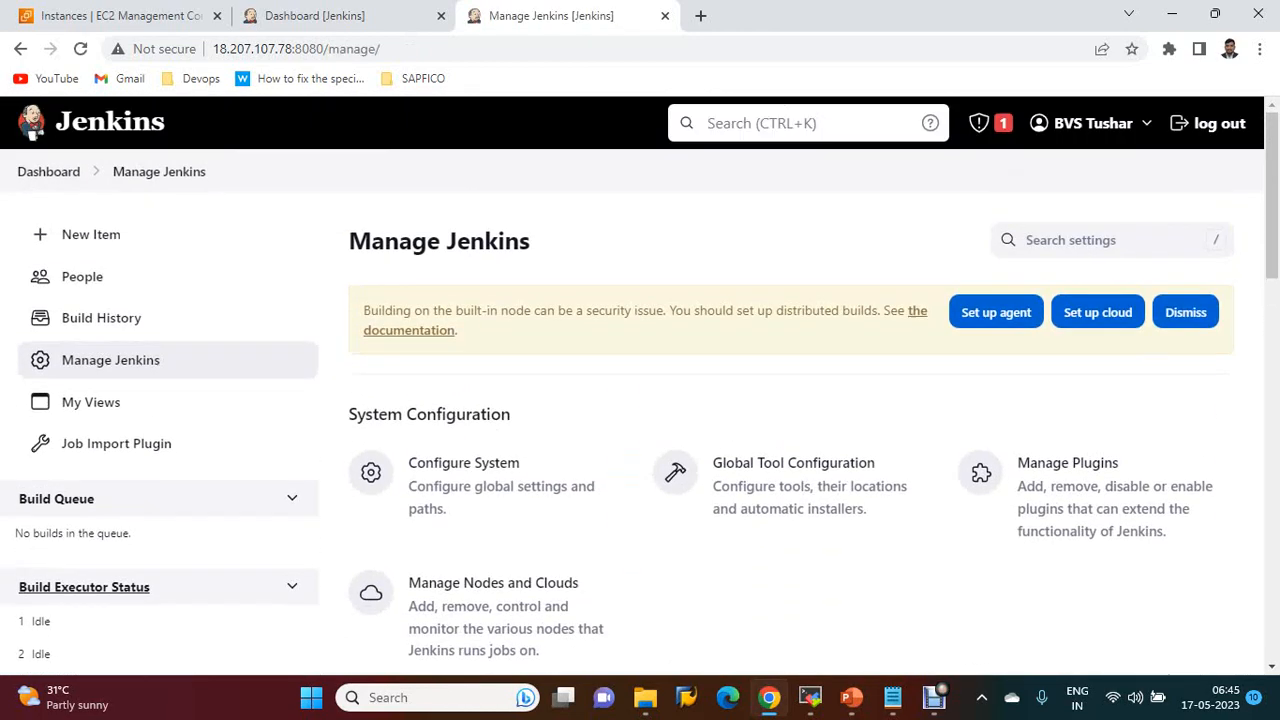
click(48, 171)
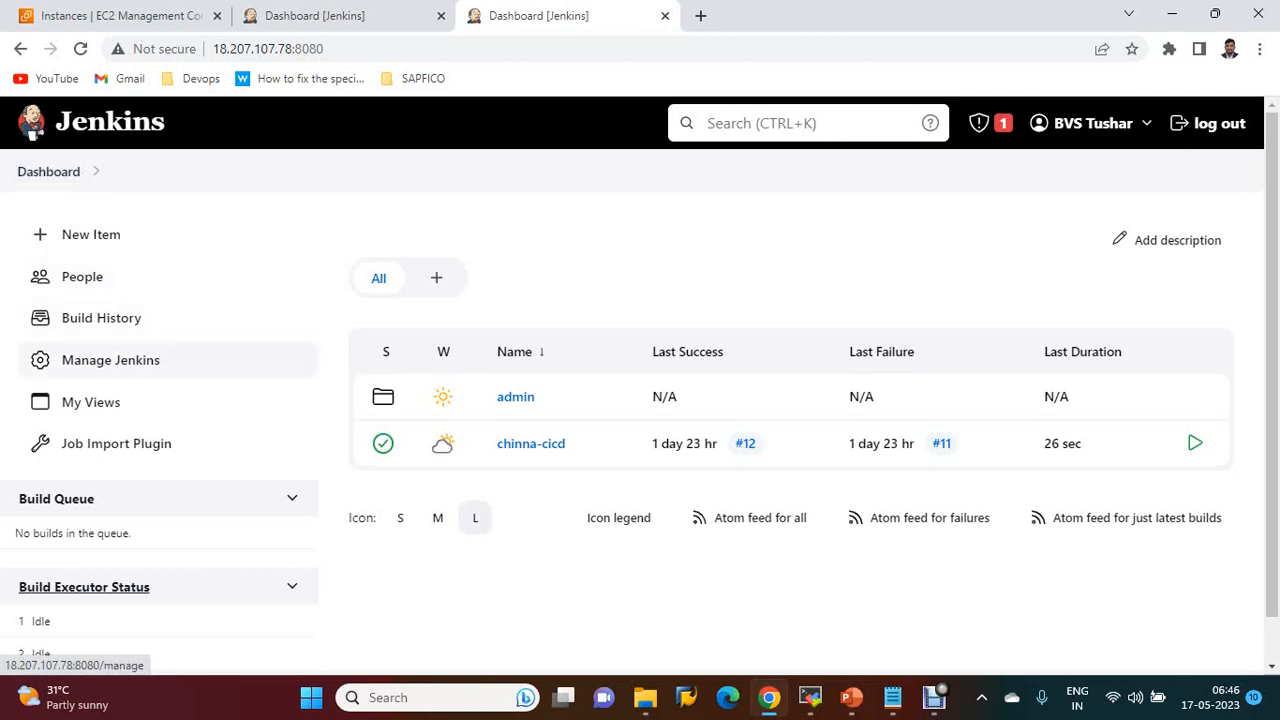
Step: Go to Manage Plugins and list the Available plugins
click(110, 360)
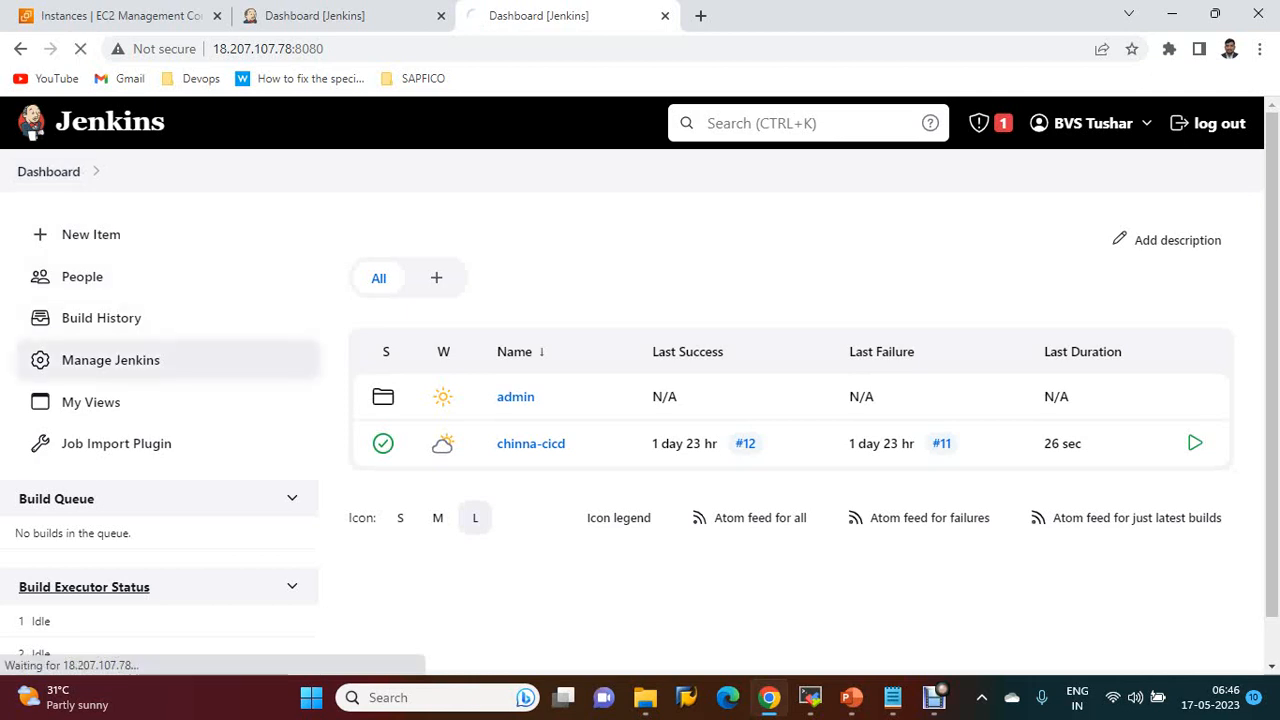
scroll(640, 400, down, 1)
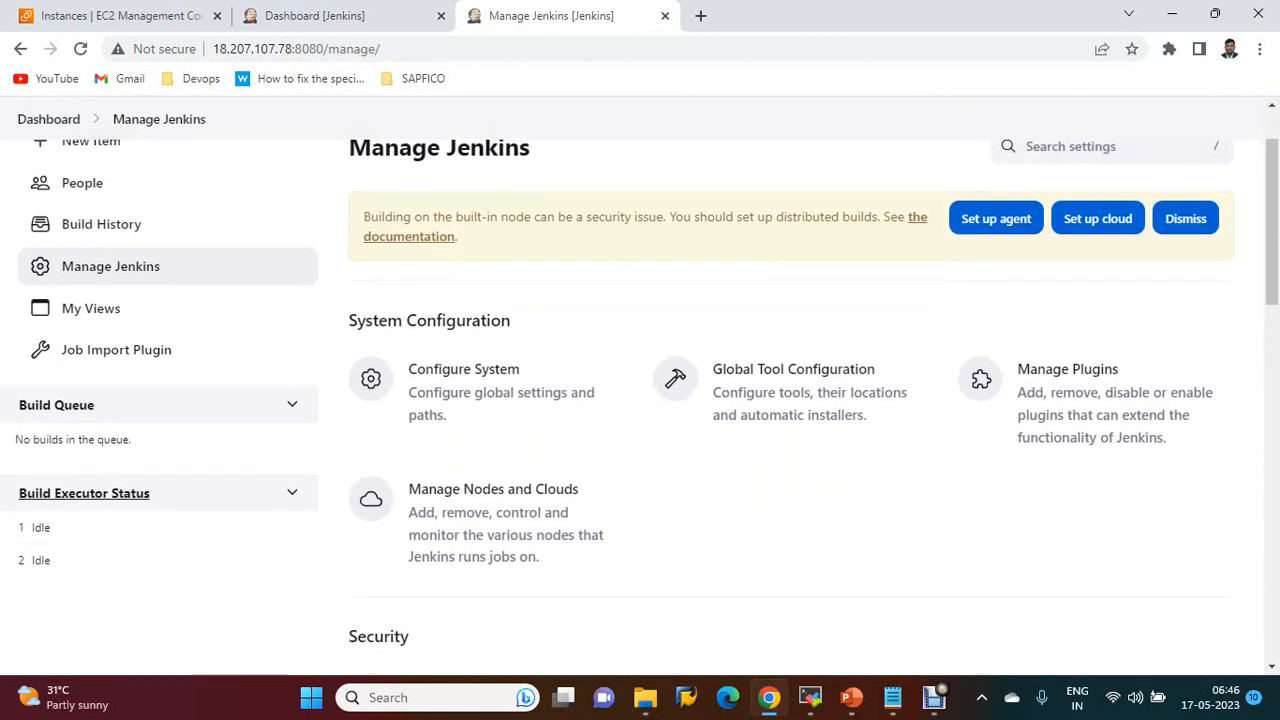
scroll(640, 400, down, 1)
scroll(640, 400, down, 1)
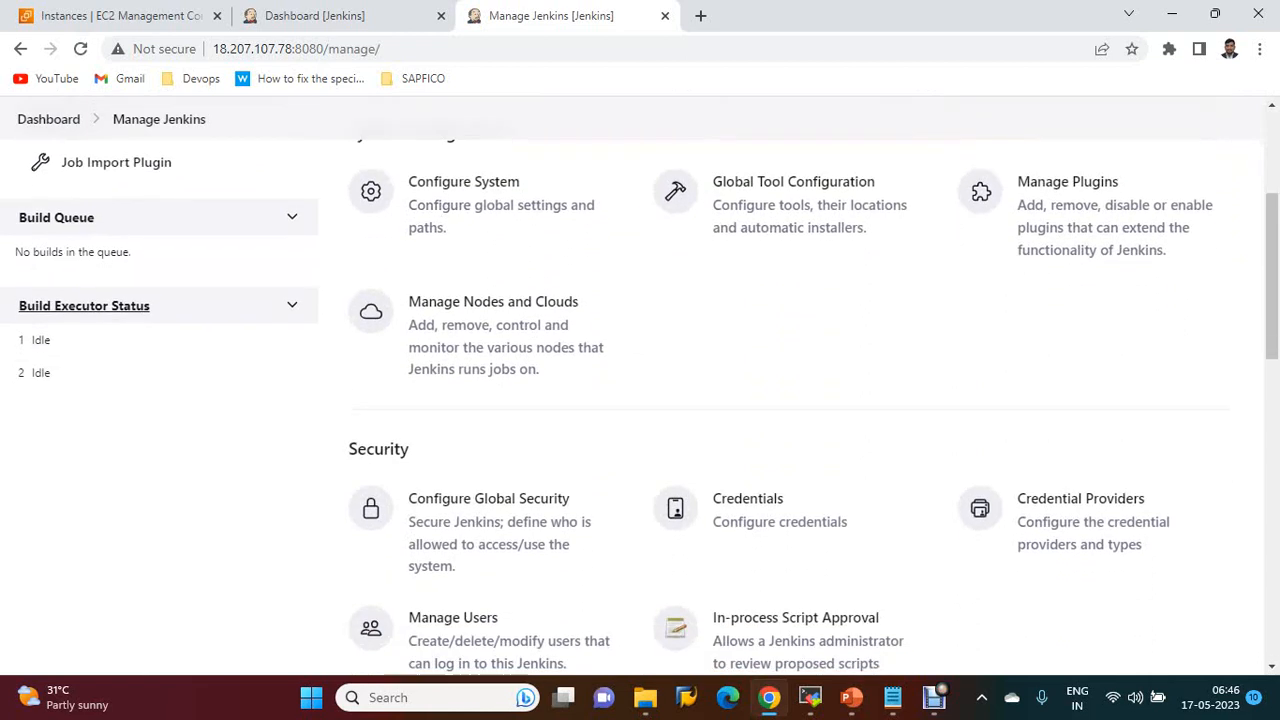
click(1067, 210)
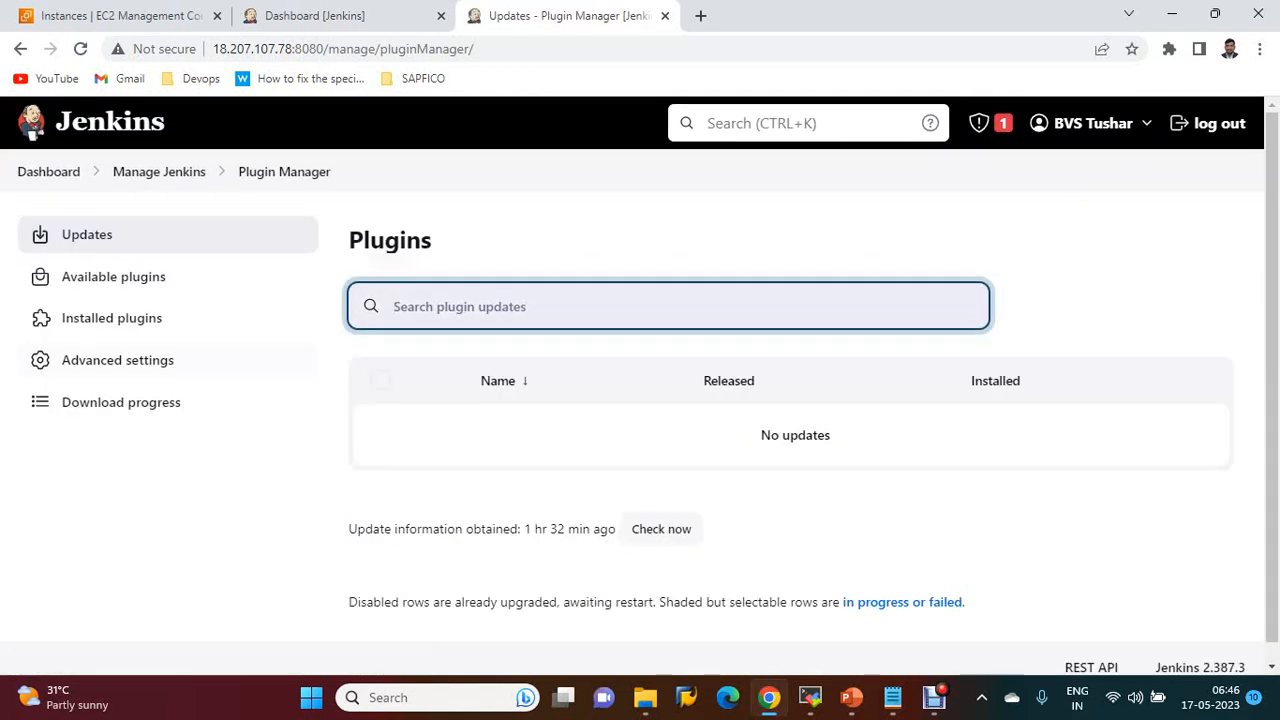
click(113, 276)
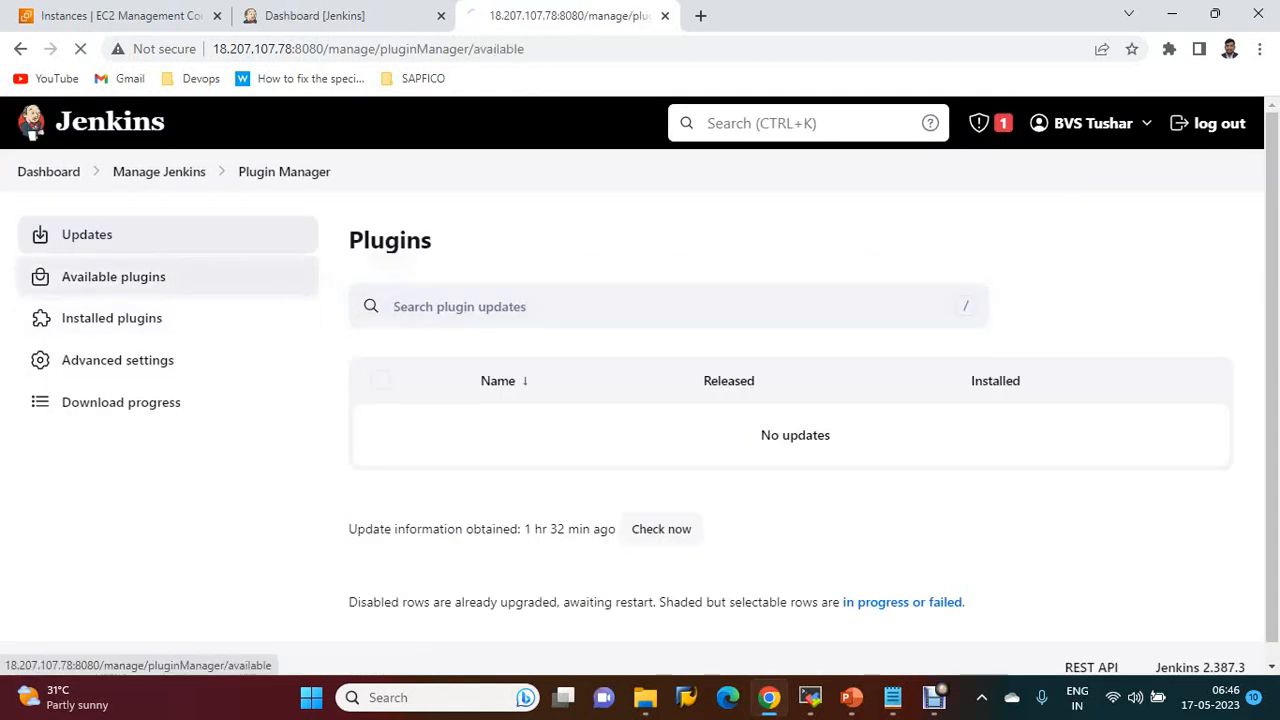
Step: Search 'role', install Role-based Authorization Strategy without restart, and log out
text(role)
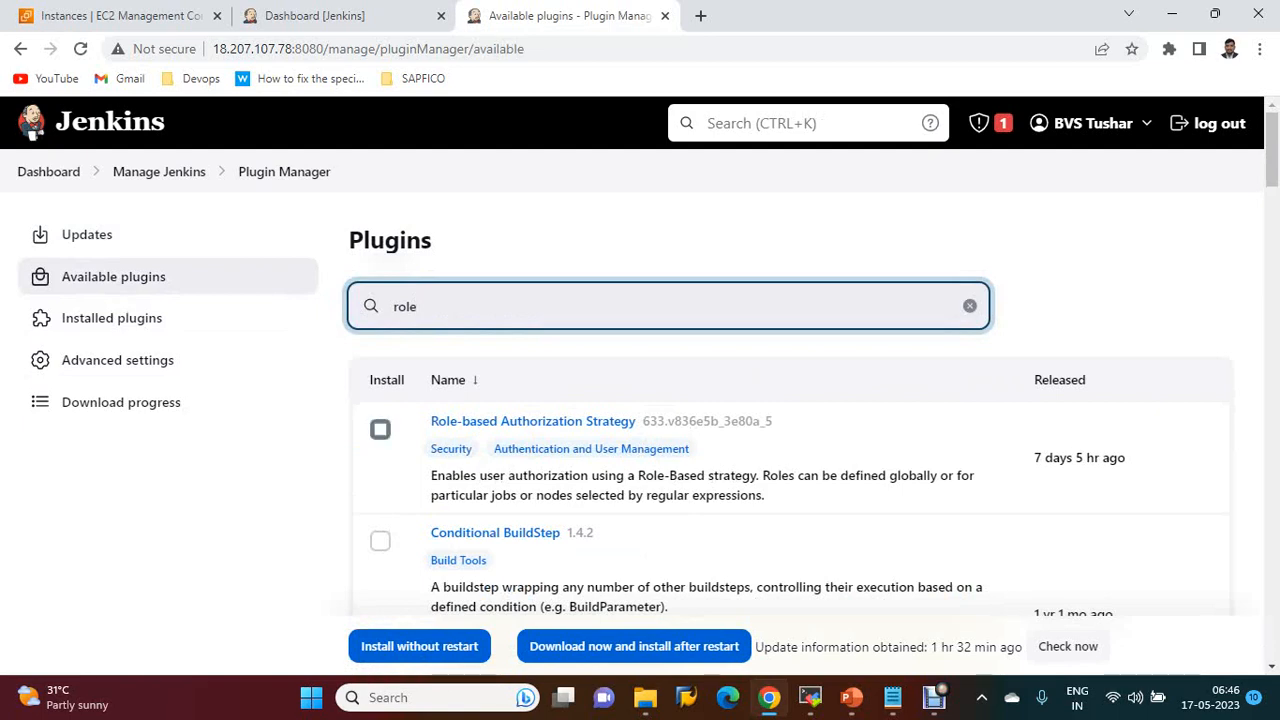
click(380, 429)
click(419, 646)
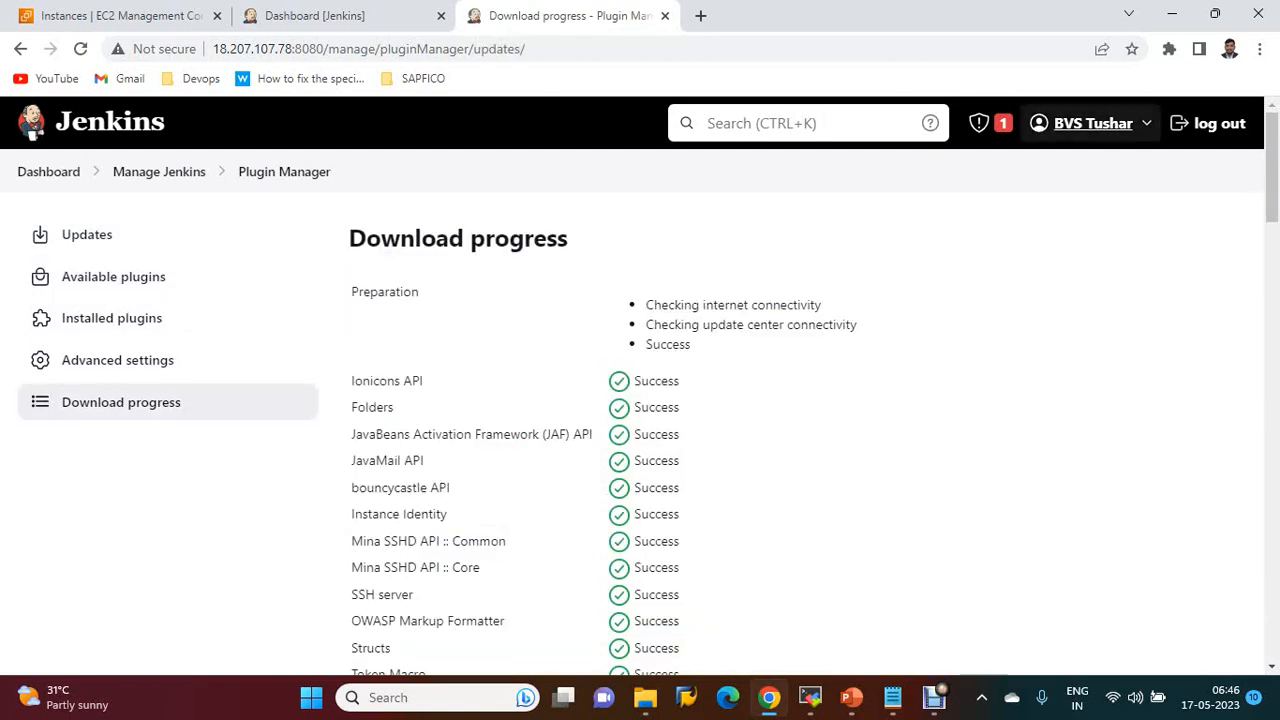
click(1215, 123)
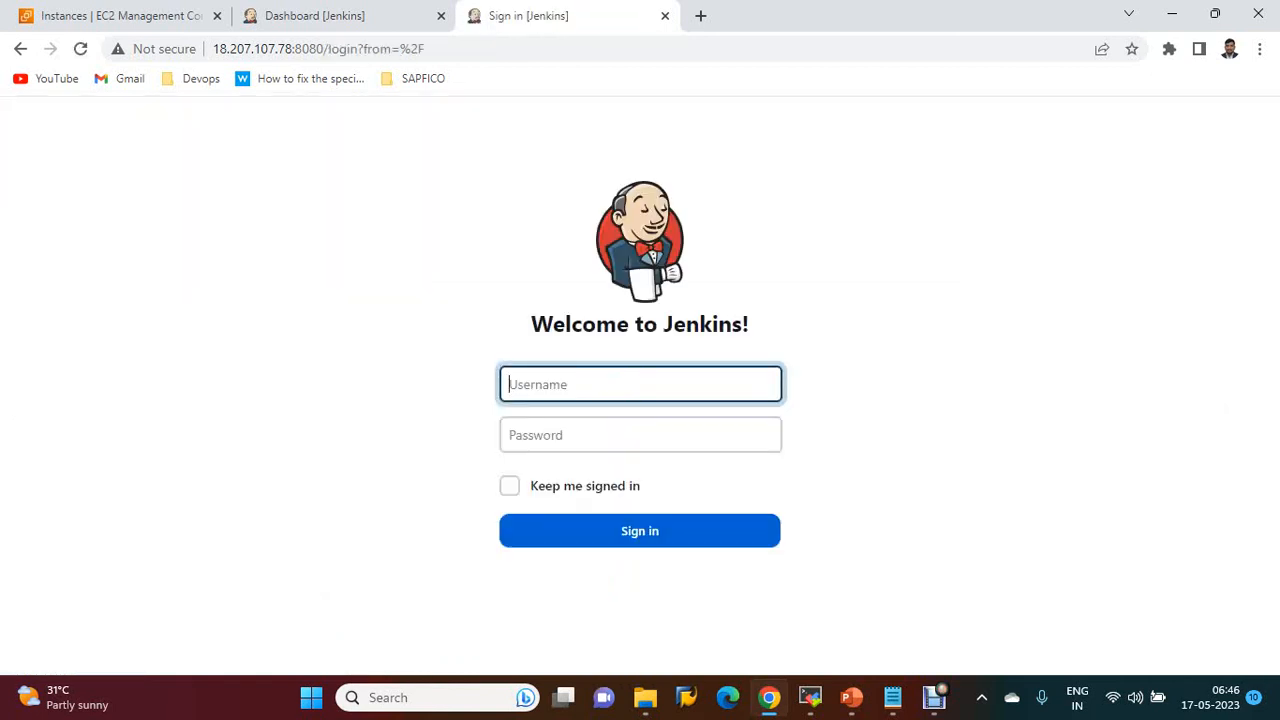
Step: Sign in to Jenkins with the admin account's username and password
text(chinna)
key(Tab)
text(********)
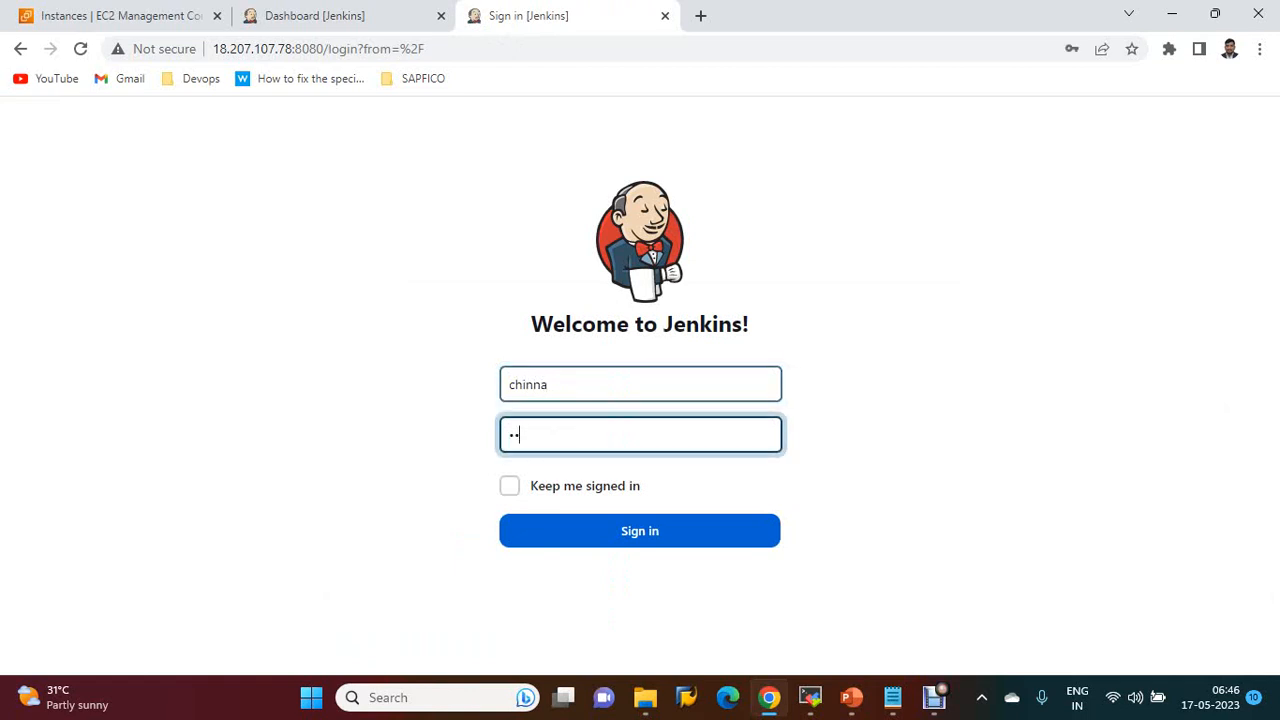
key(Return)
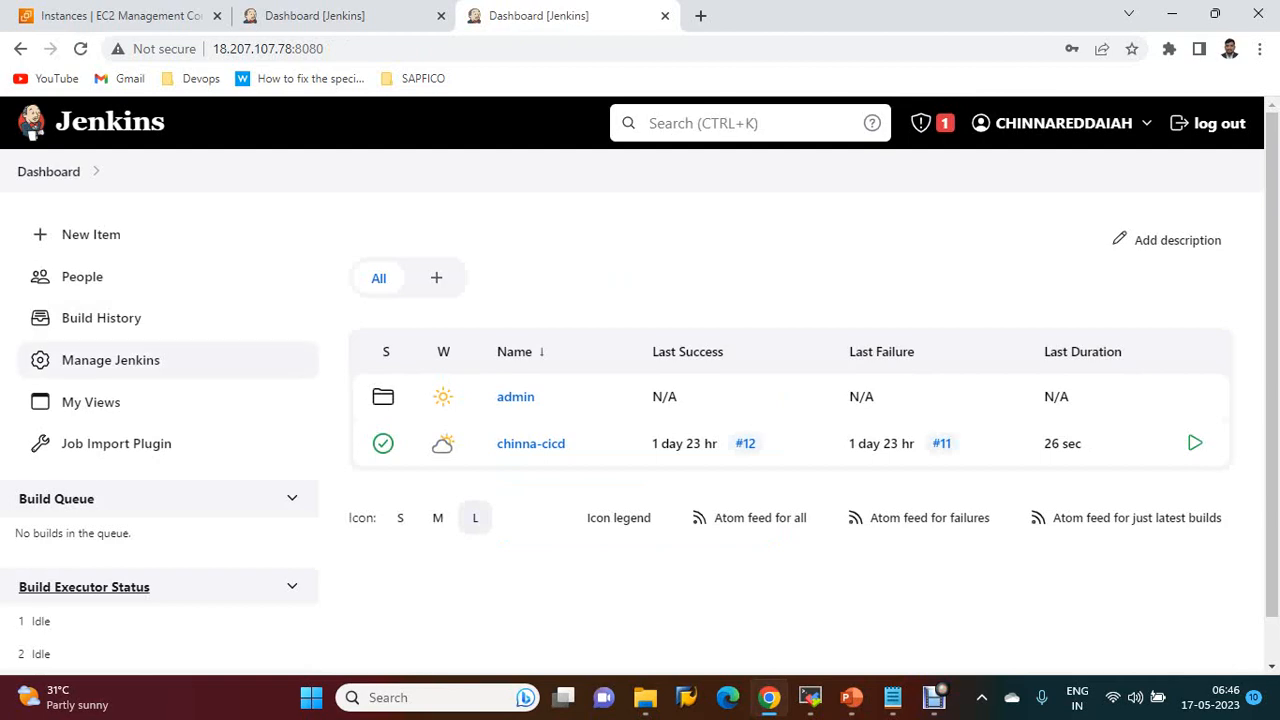
Step: Open Manage Users from the Security section of Manage Jenkins
click(110, 360)
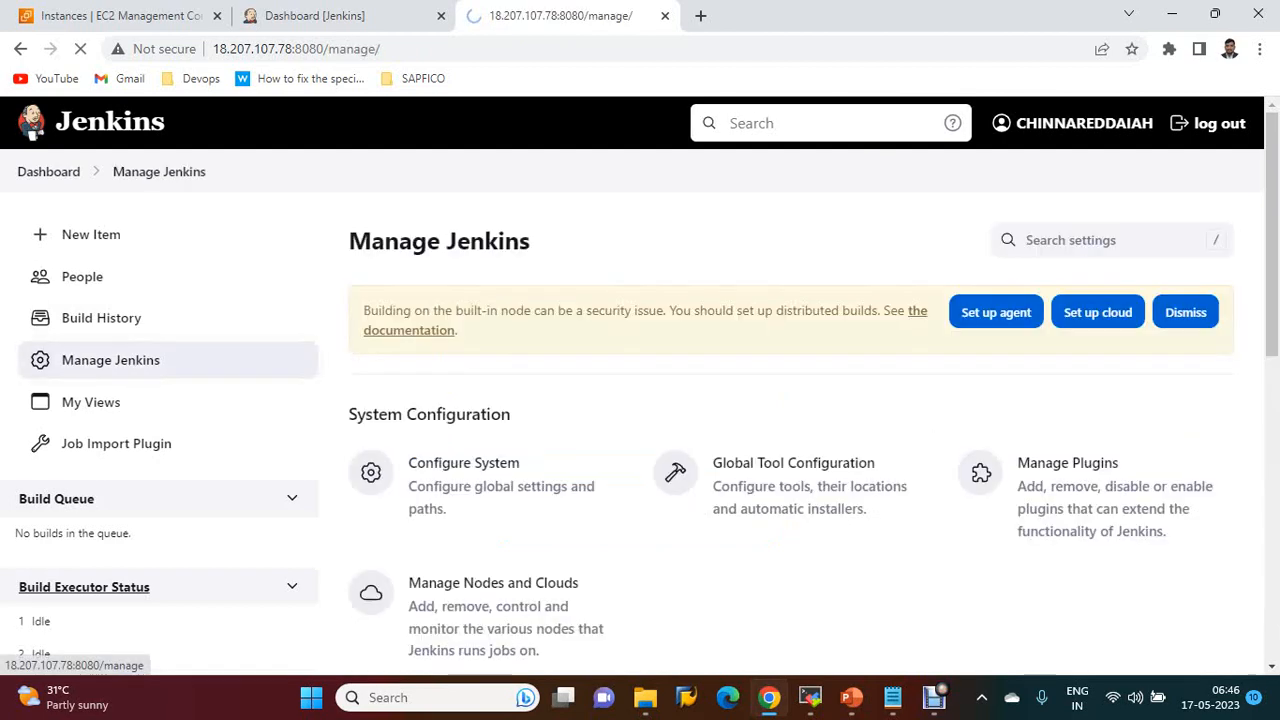
scroll(640, 400, down, 1)
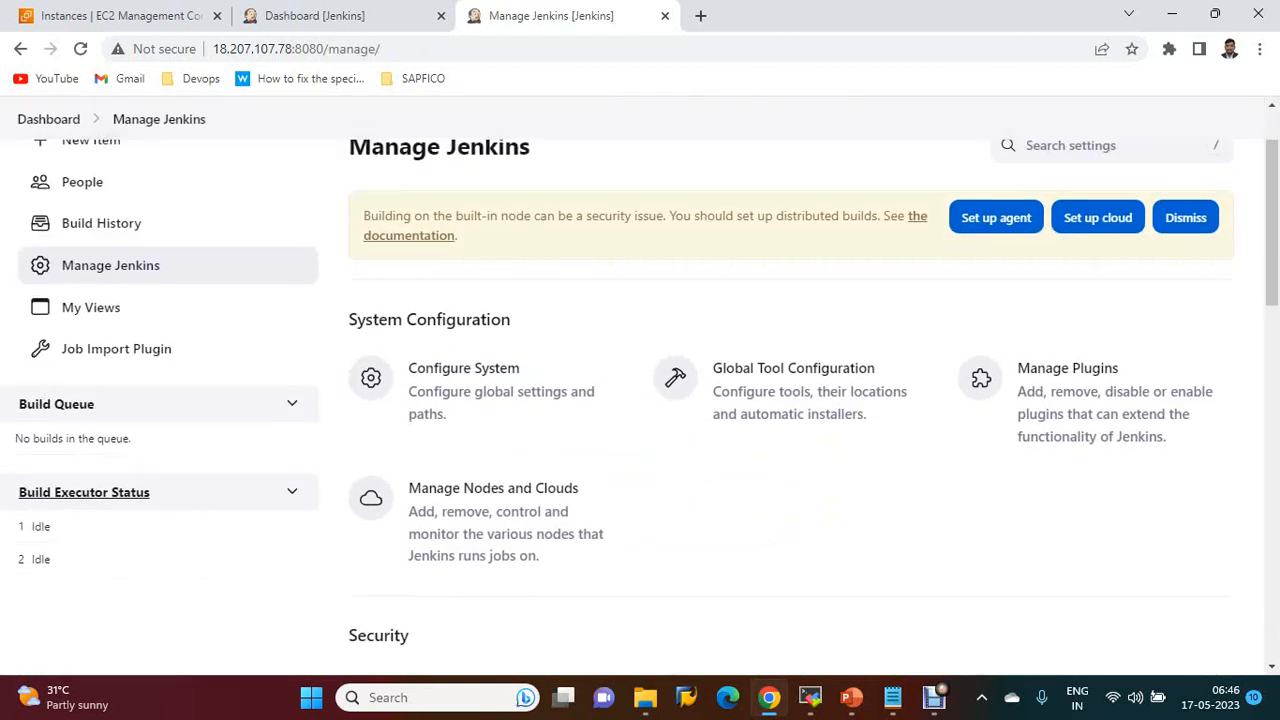
scroll(480, 360, down, 5)
click(480, 360)
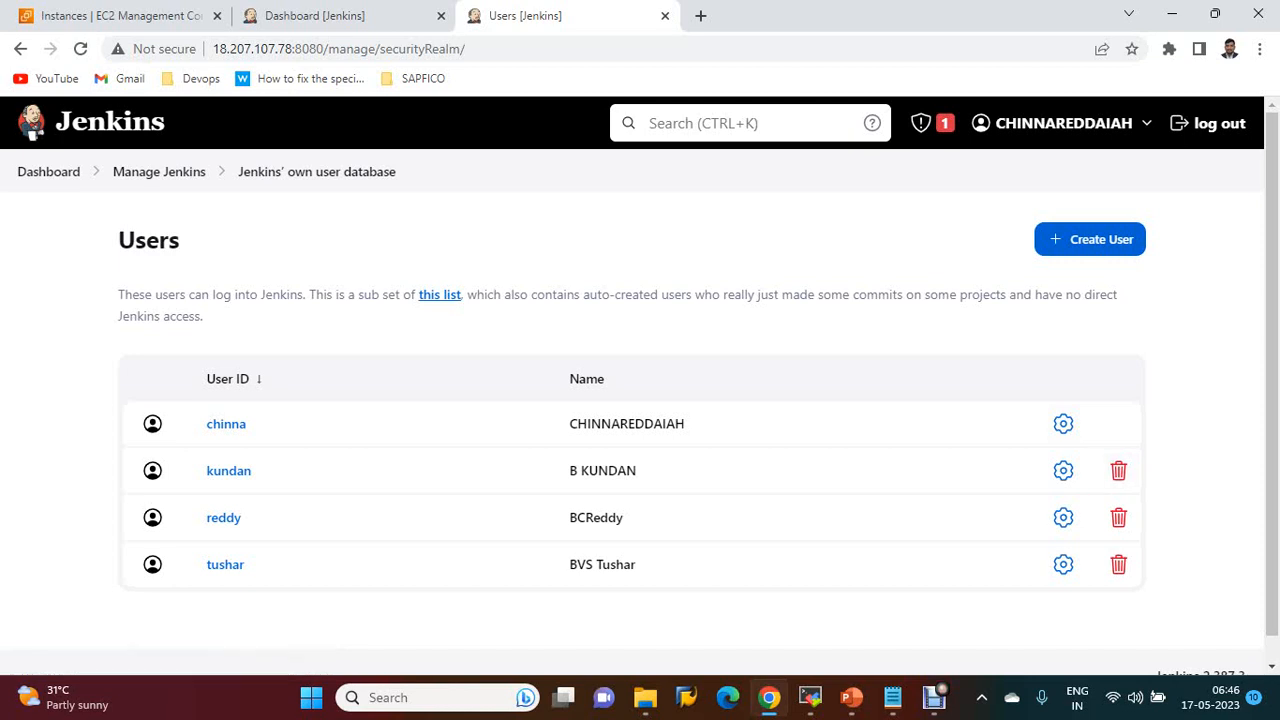
Step: Return to Manage Jenkins from the user list and open Configure Global Security
scroll(640, 385, down, 1)
scroll(640, 385, up, 1)
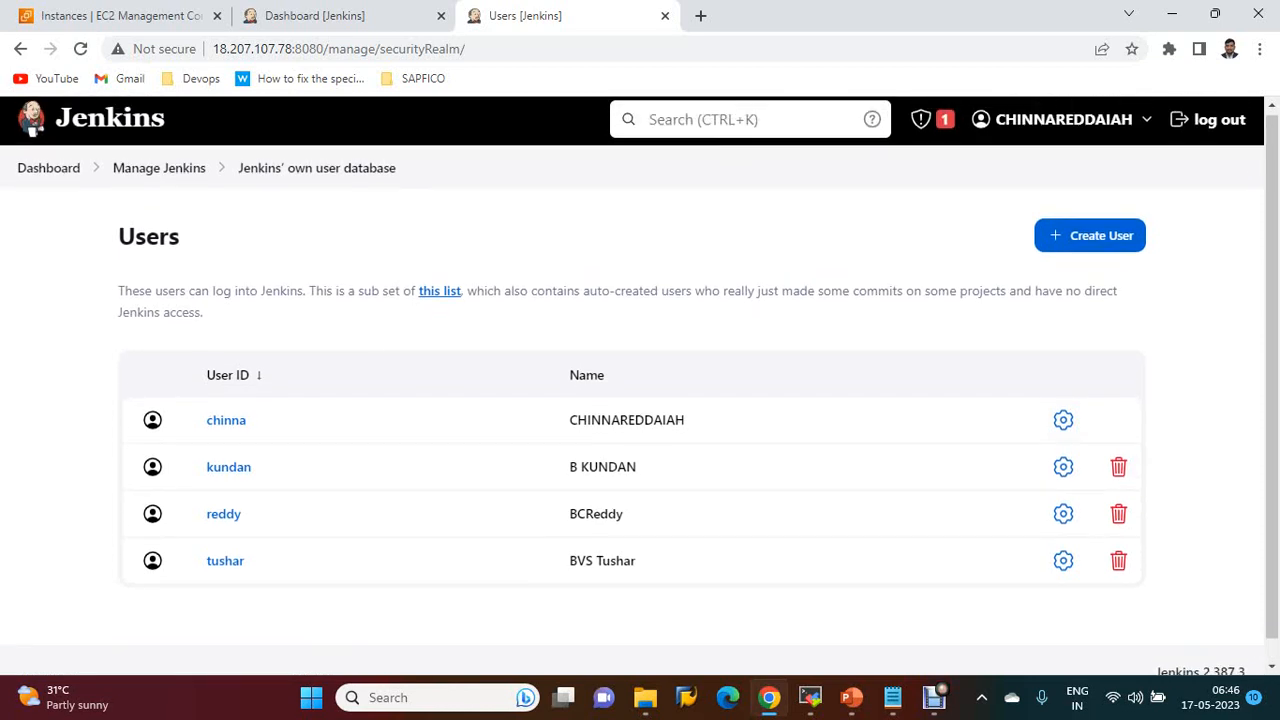
click(159, 172)
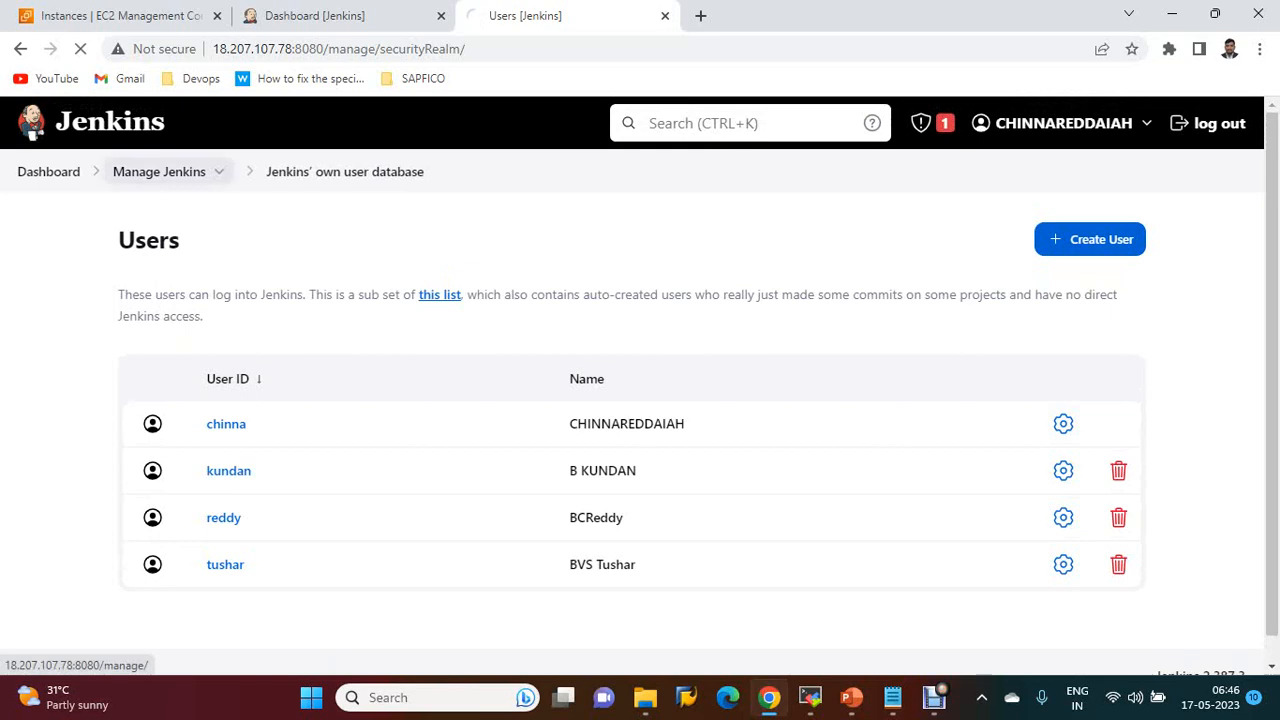
scroll(640, 400, down, 3)
scroll(640, 400, down, 4)
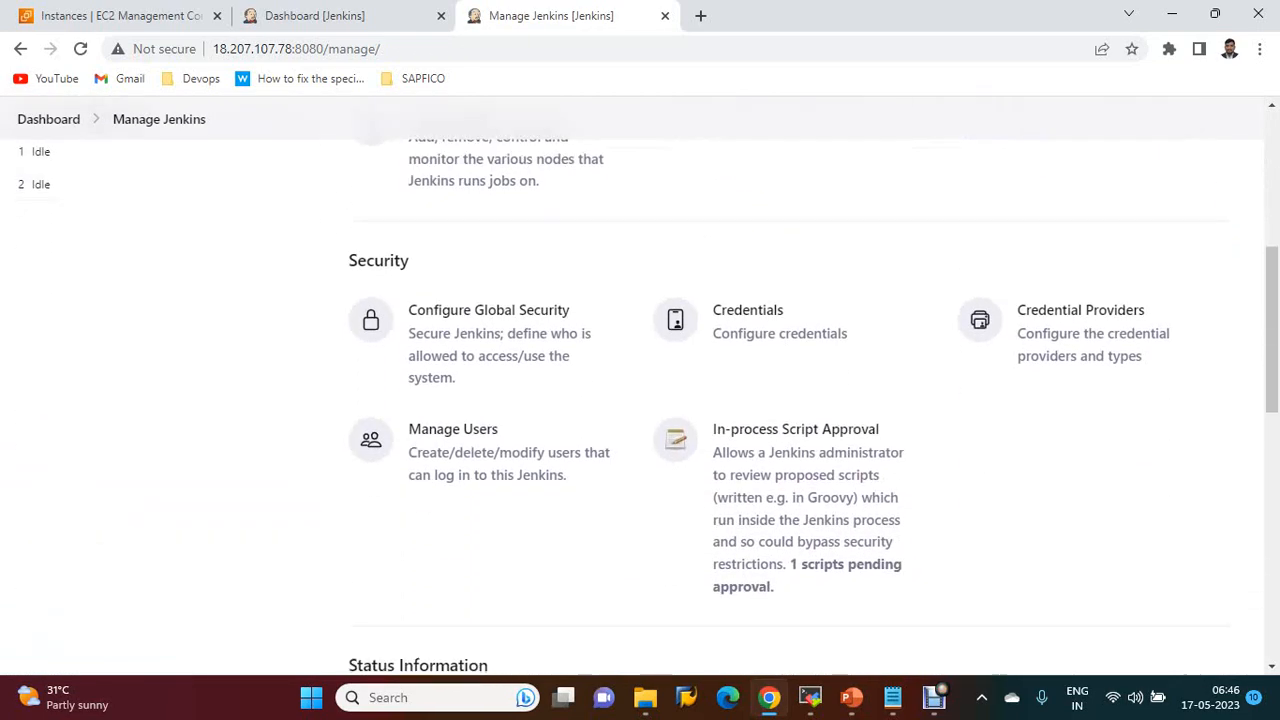
scroll(490, 265, up, 1)
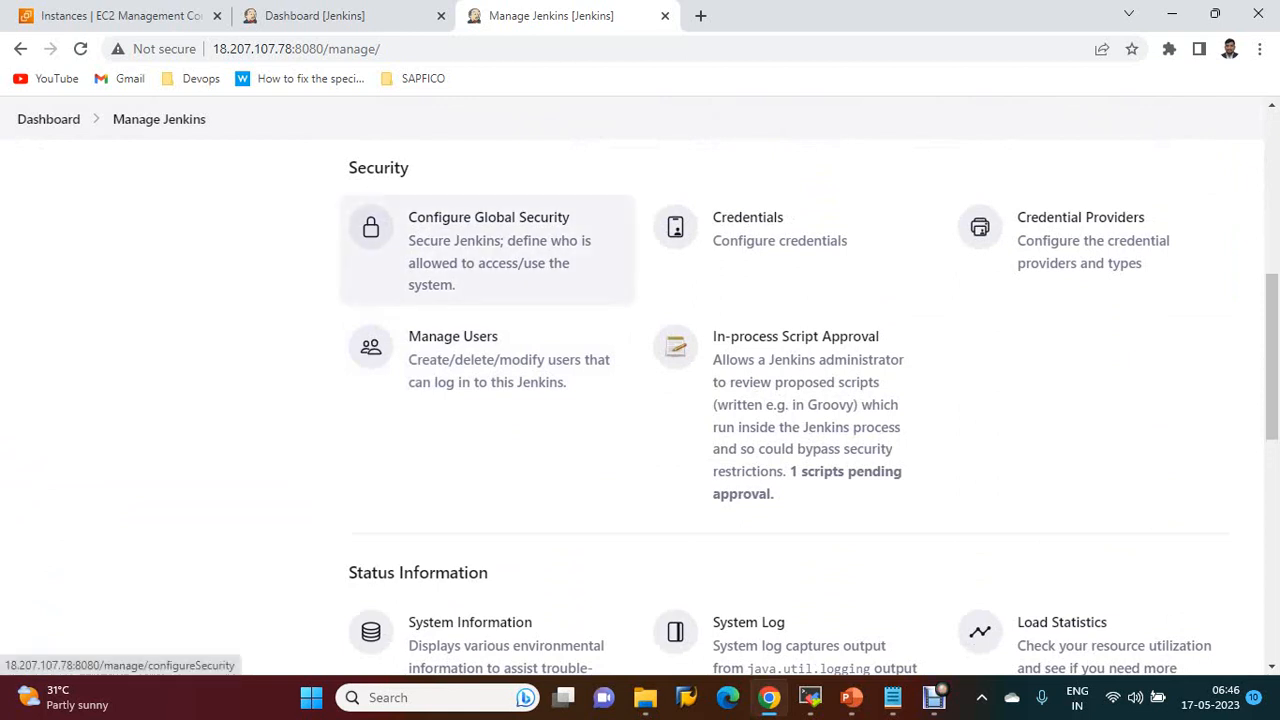
click(488, 250)
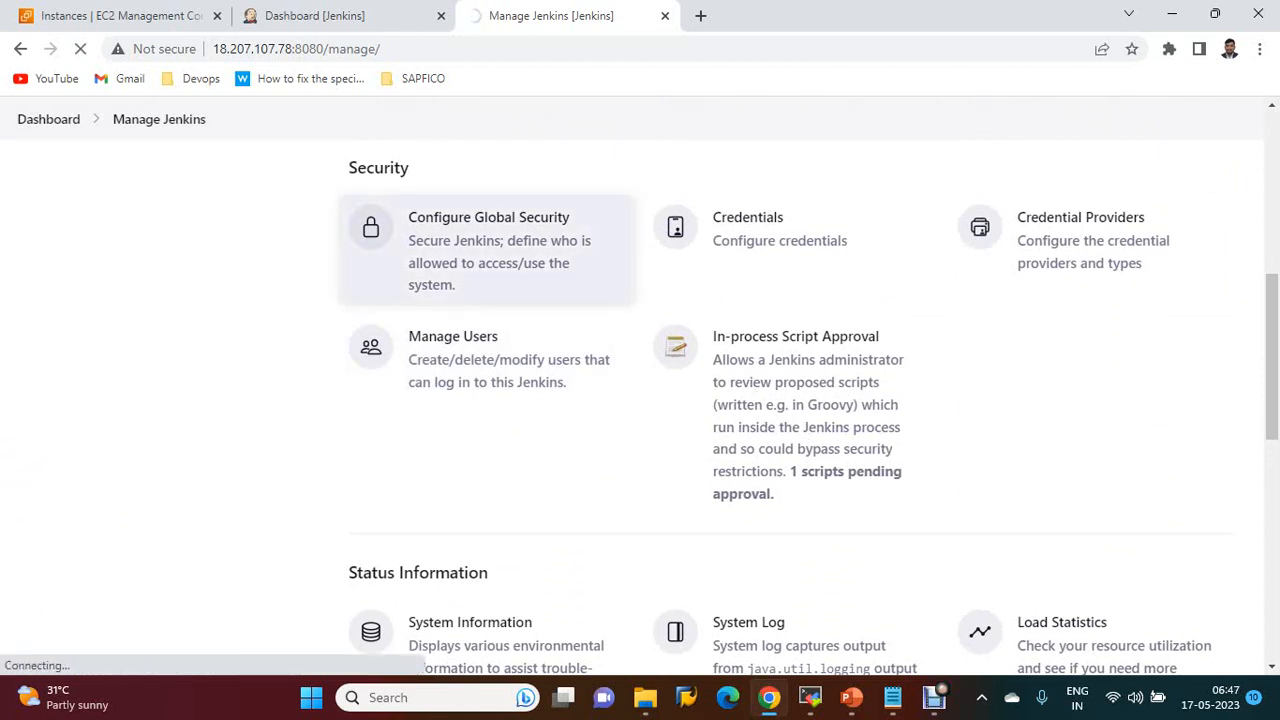
Step: Choose Project-based Matrix Authorization Strategy from the Authorization dropdown
scroll(640, 400, down, 1)
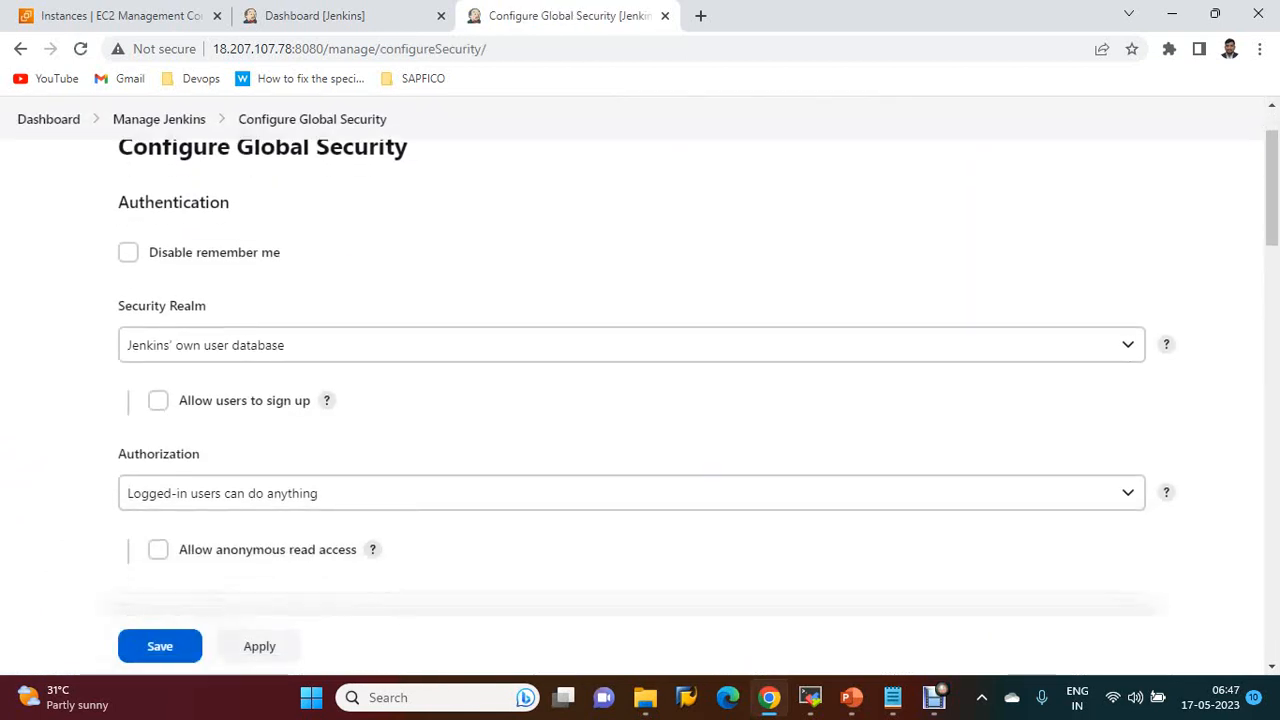
scroll(640, 400, down, 1)
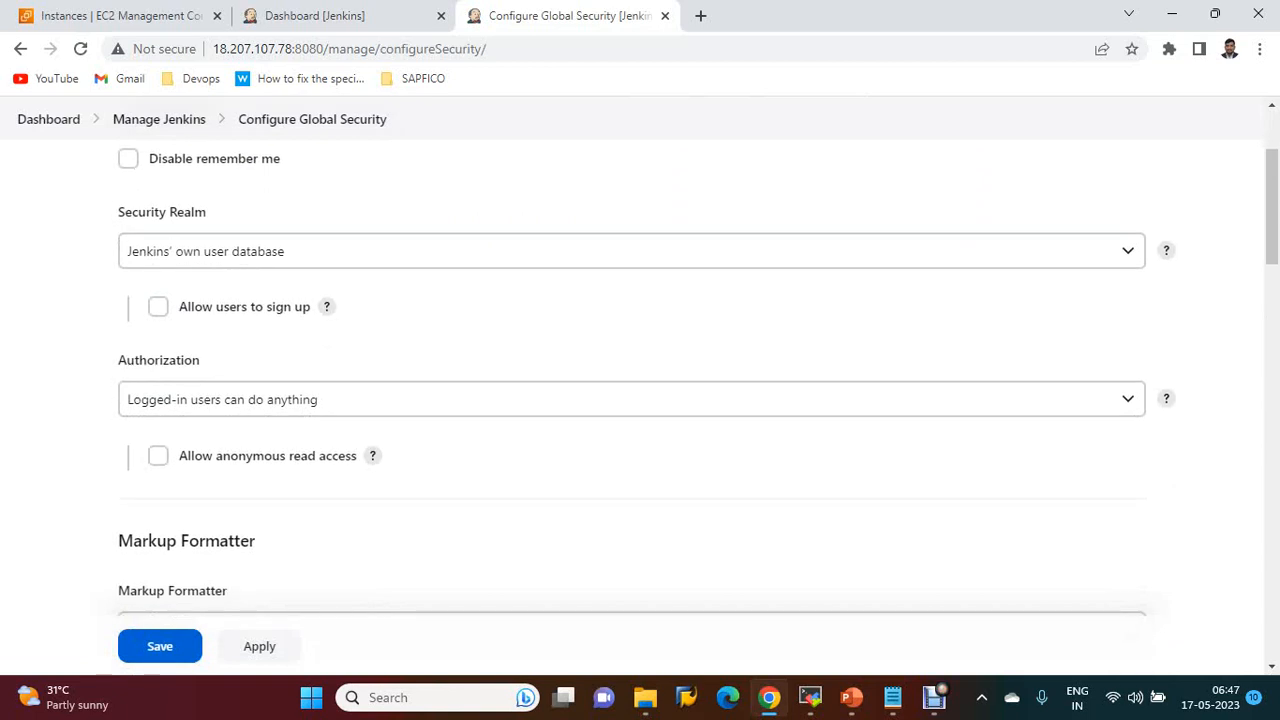
scroll(640, 400, up, 1)
scroll(640, 400, down, 1)
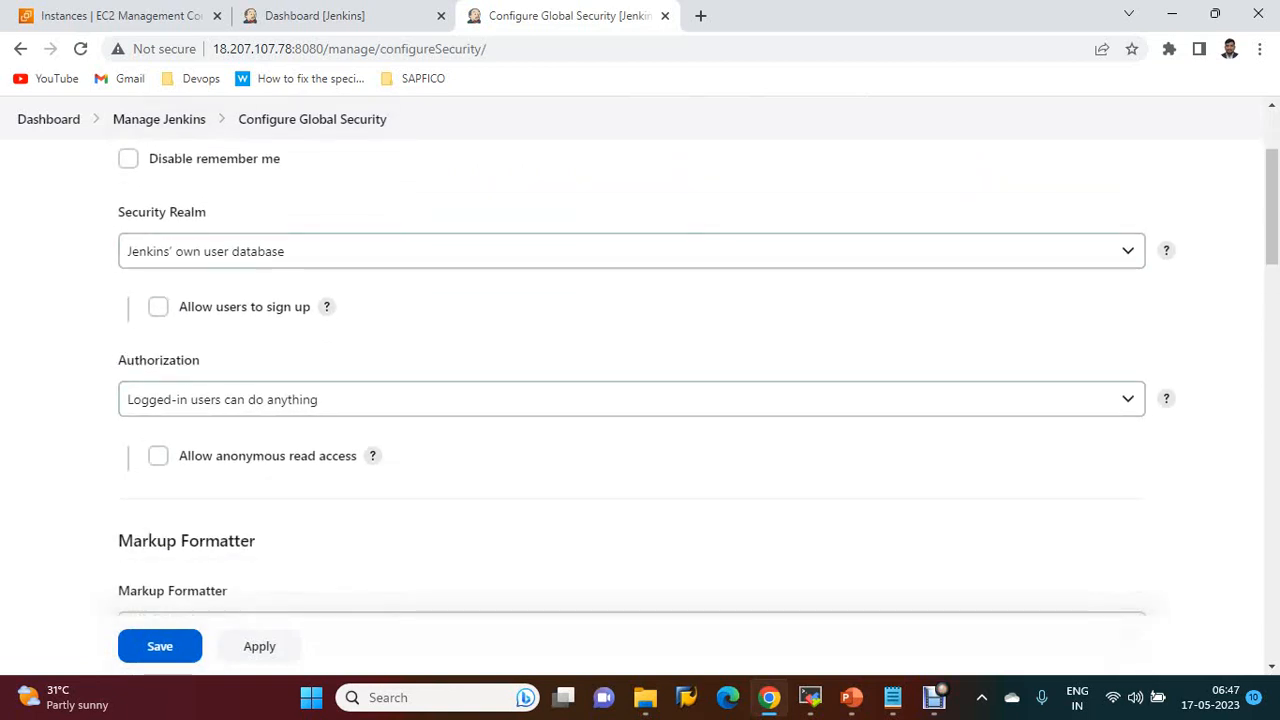
scroll(632, 400, down, 1)
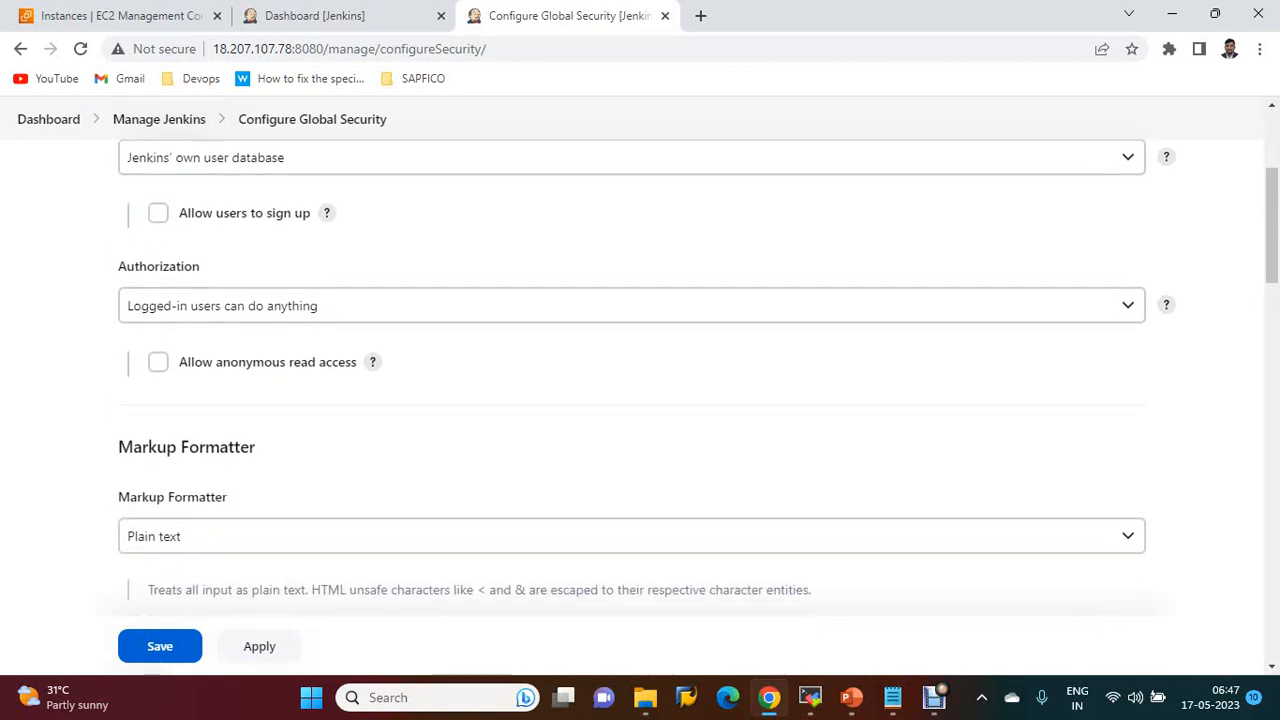
click(255, 306)
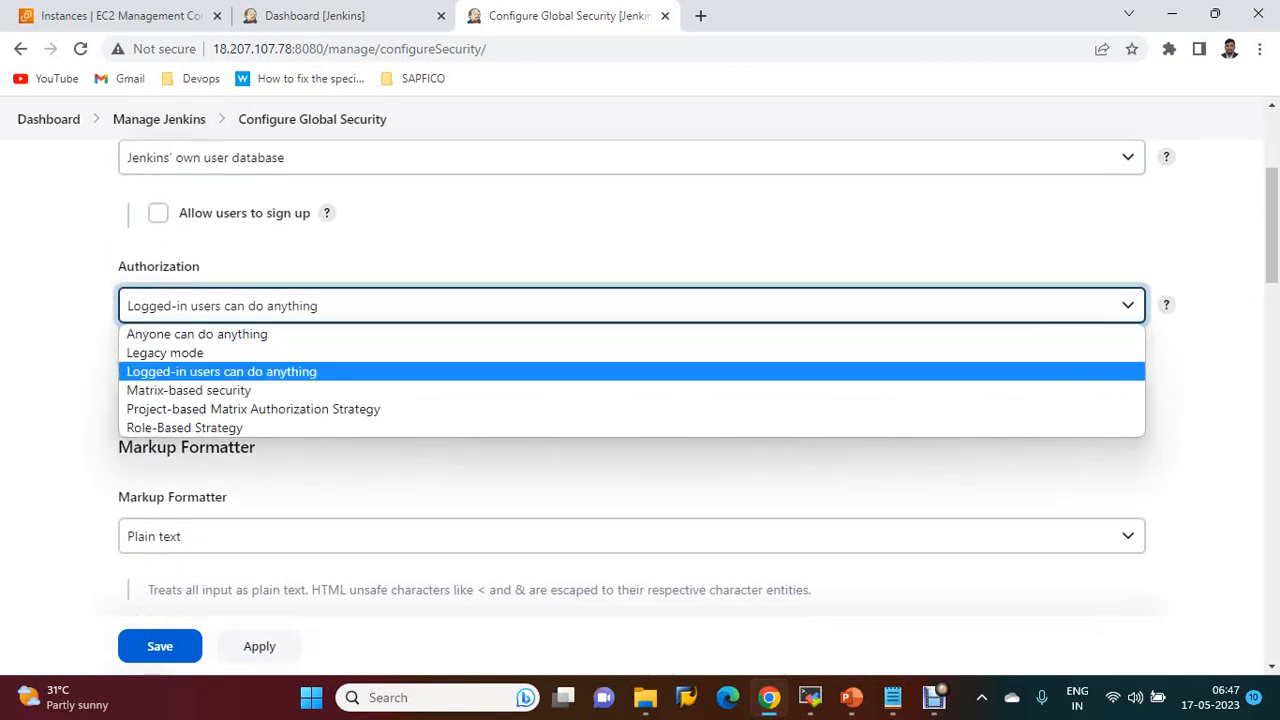
key(Down)
key(Down)
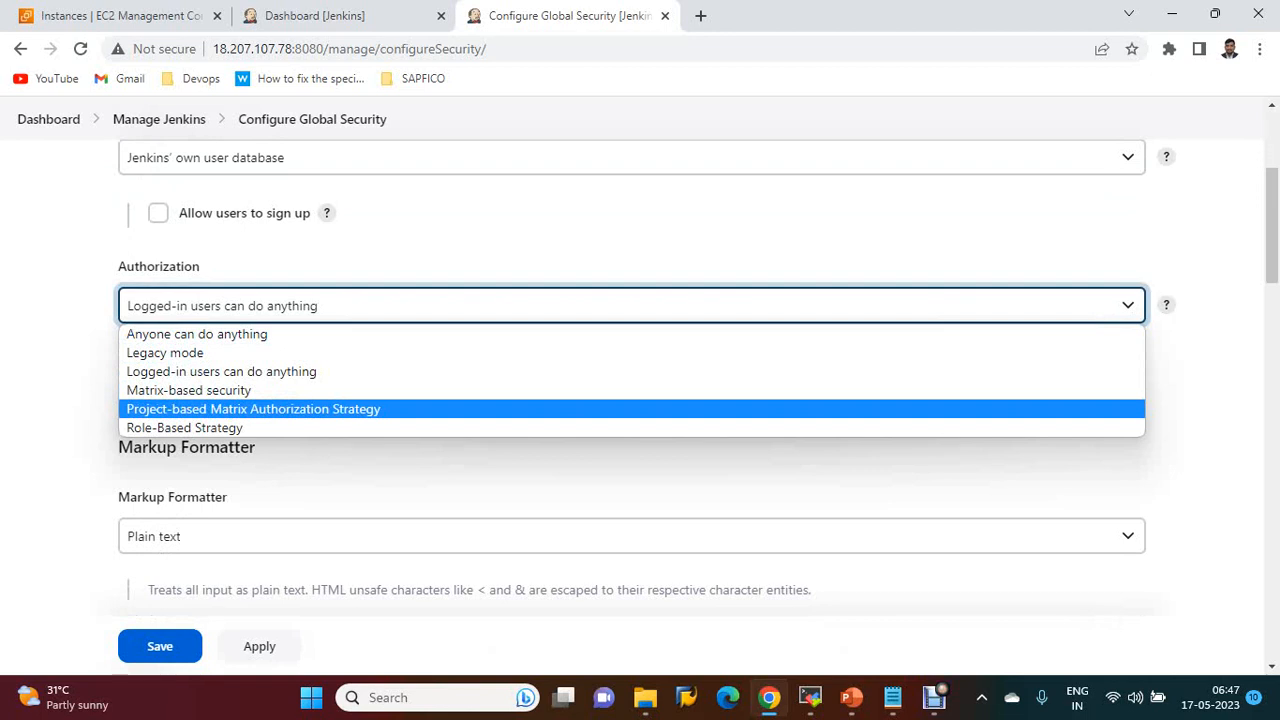
key(Return)
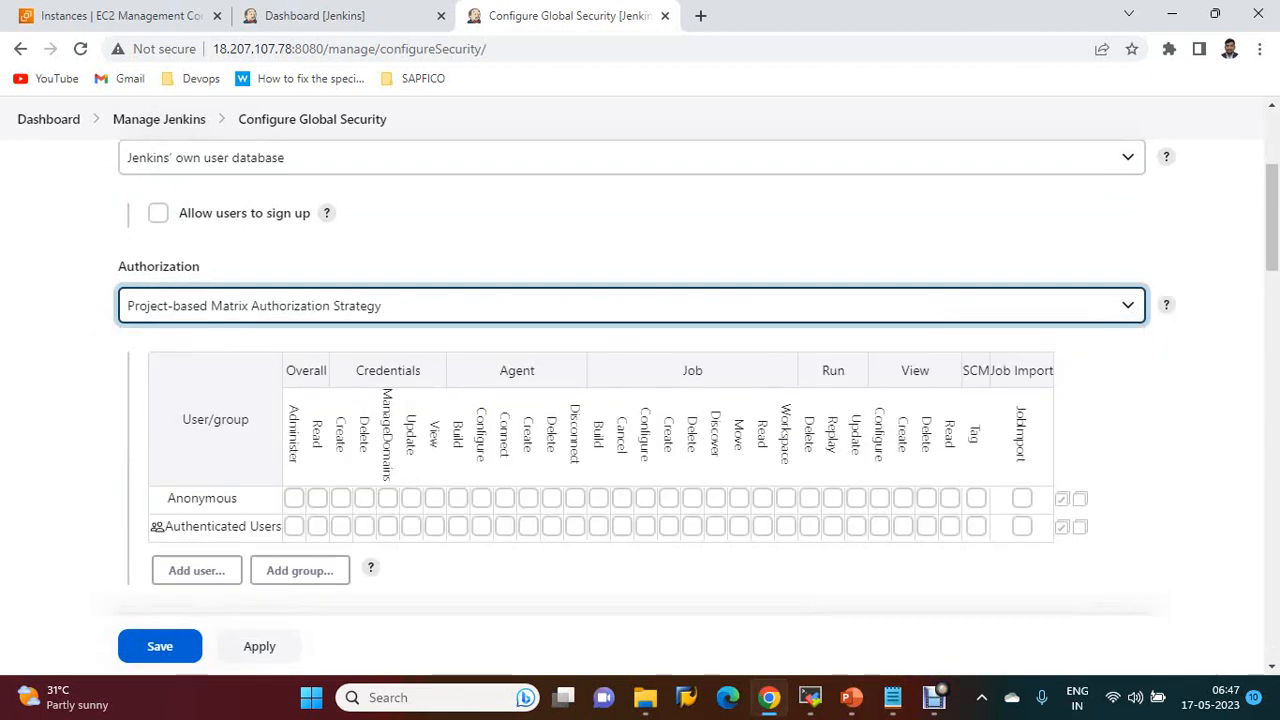
scroll(640, 400, down, 1)
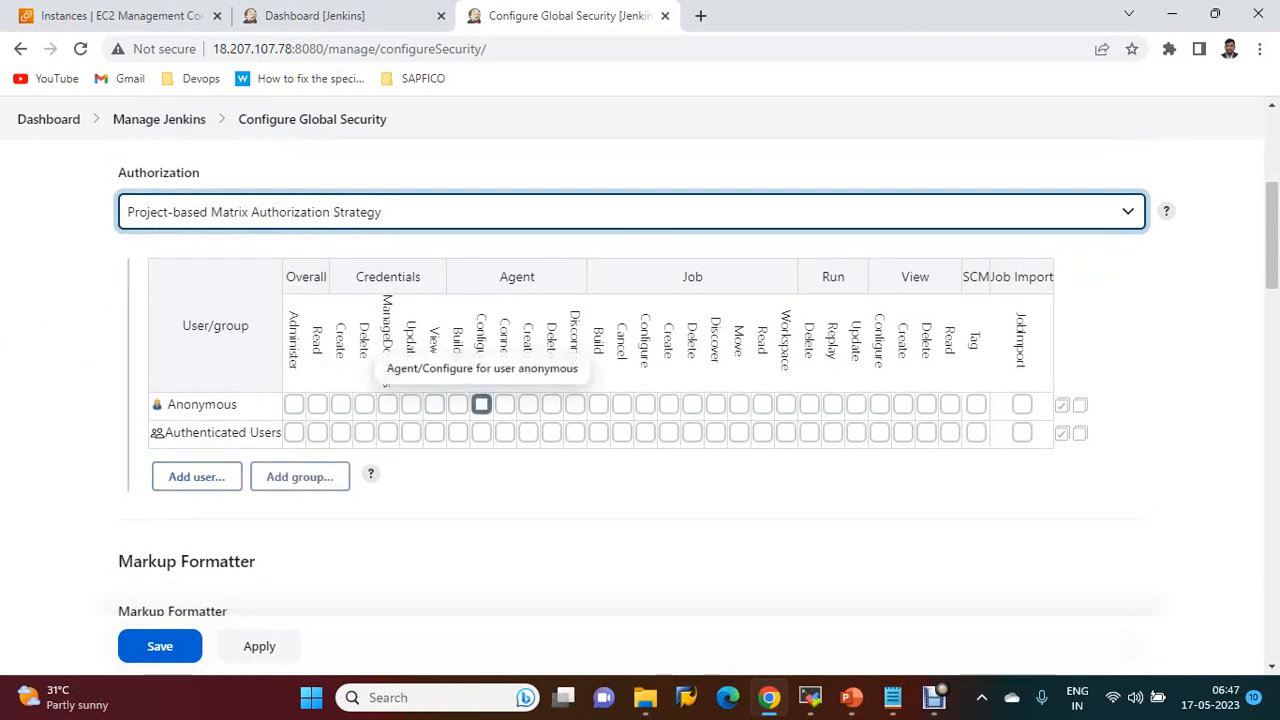
Step: Add the first three user IDs as rows in the permission matrix
click(196, 476)
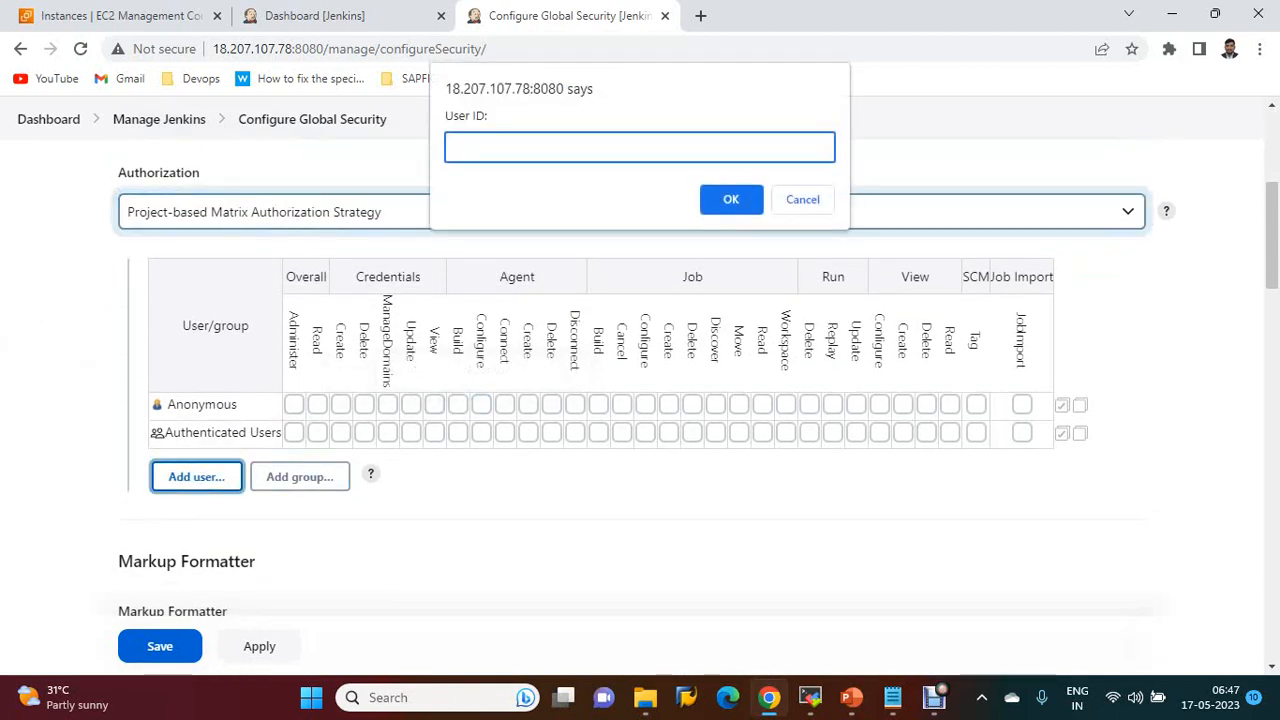
text(chinna)
key(Return)
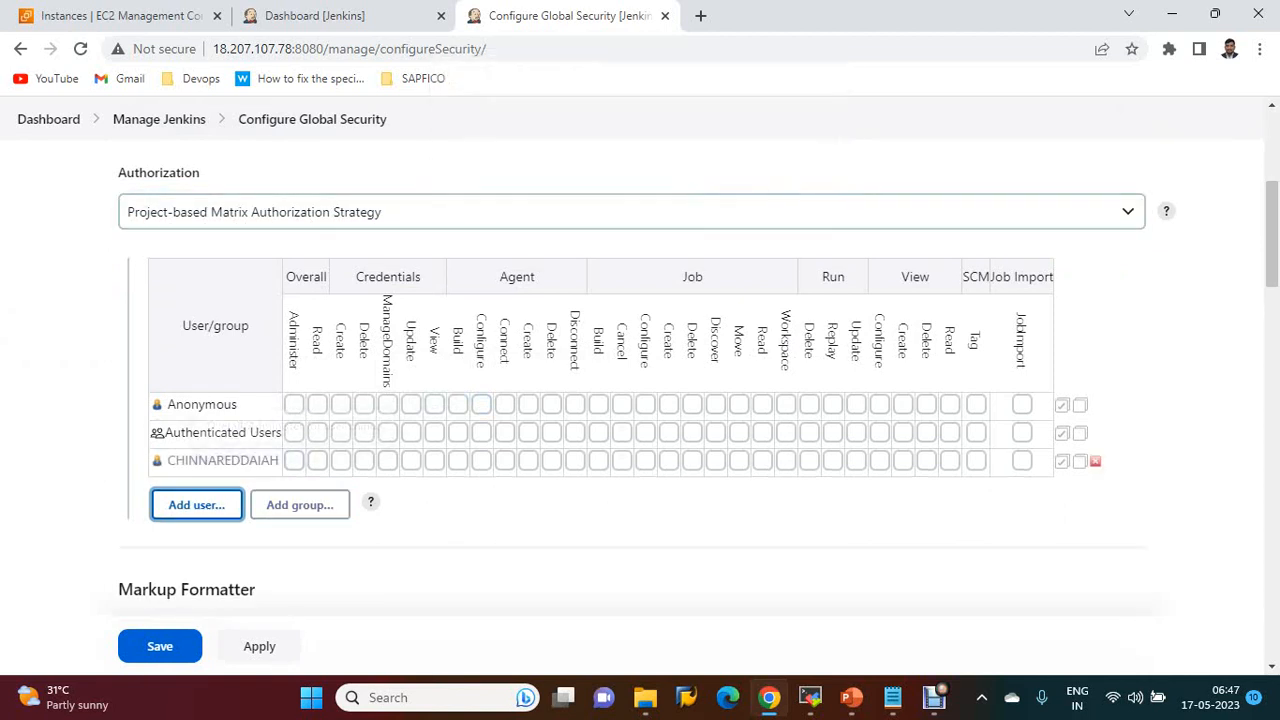
click(197, 505)
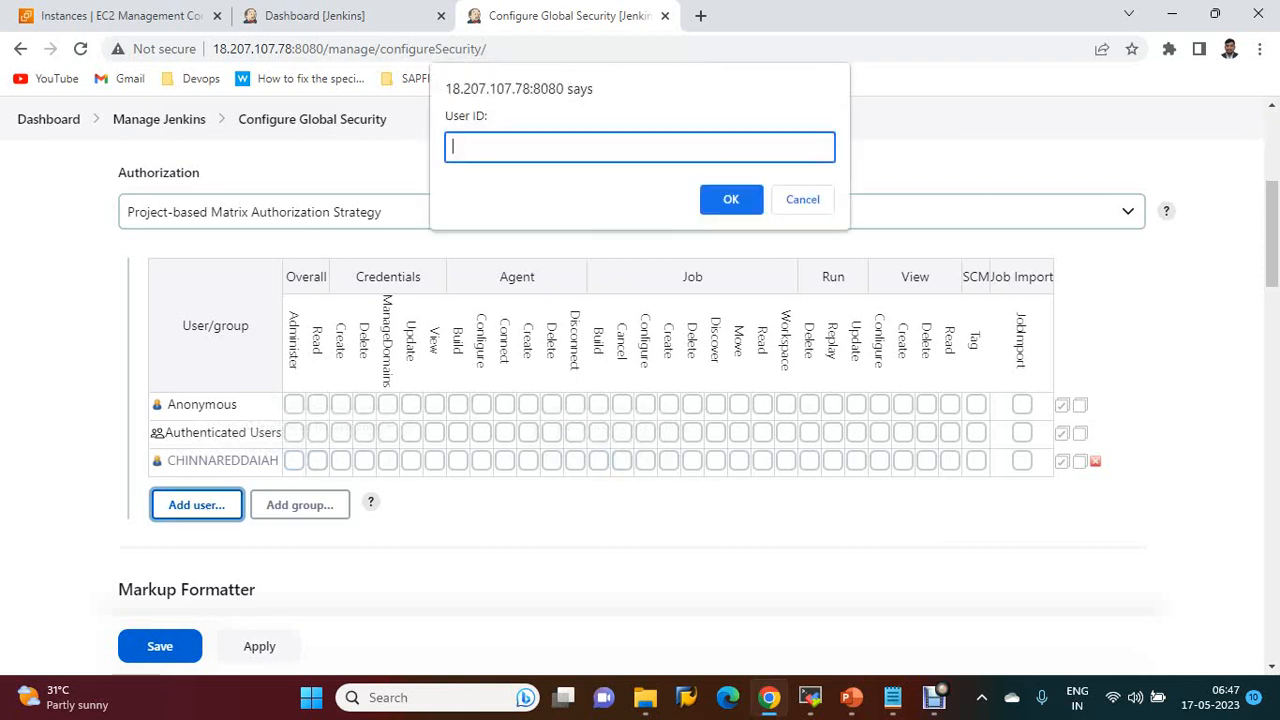
text(reddy)
click(731, 199)
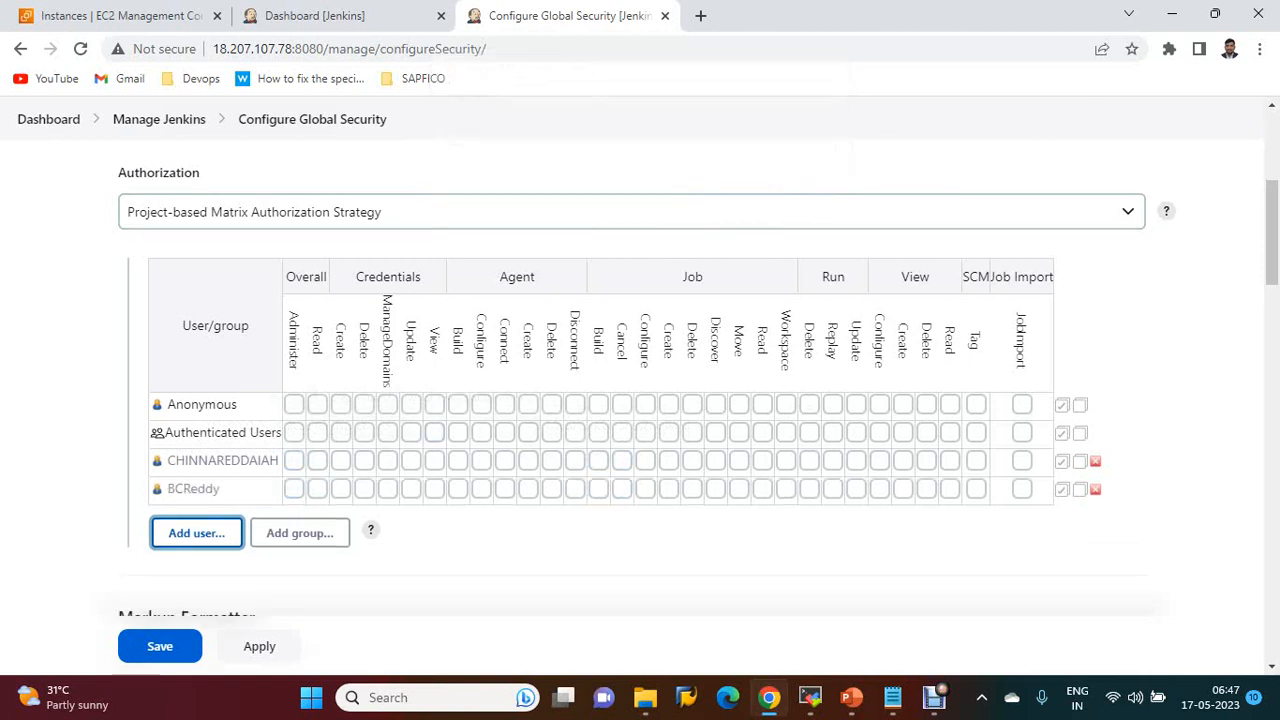
key(Return)
text(tushar)
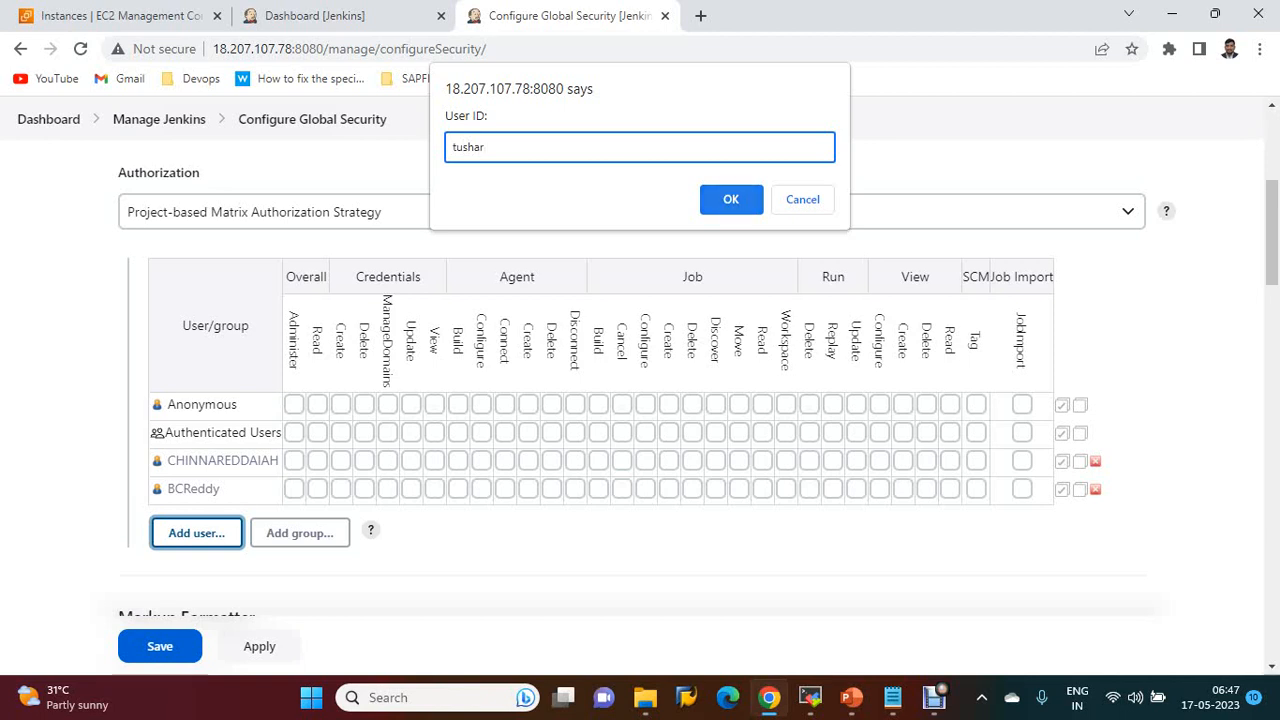
click(731, 199)
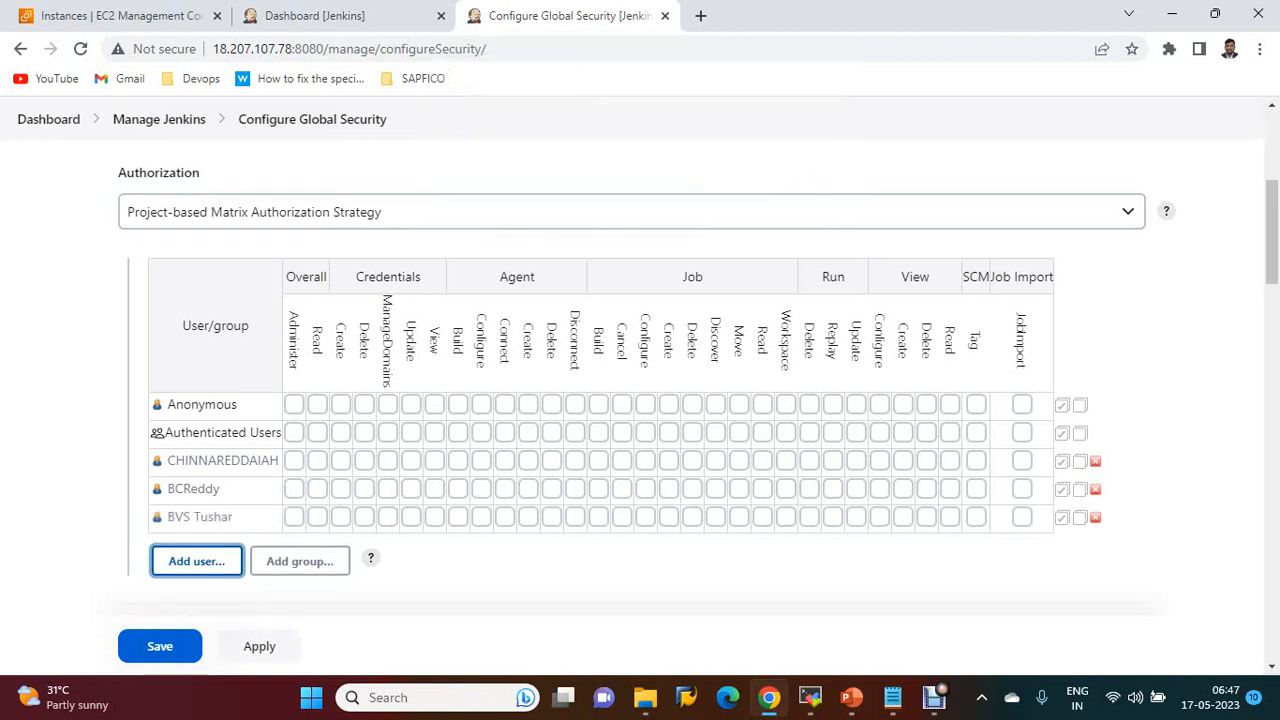
Step: Add the fourth and fifth user IDs; the fifth is flagged as user not found
key(Return)
text(kund)
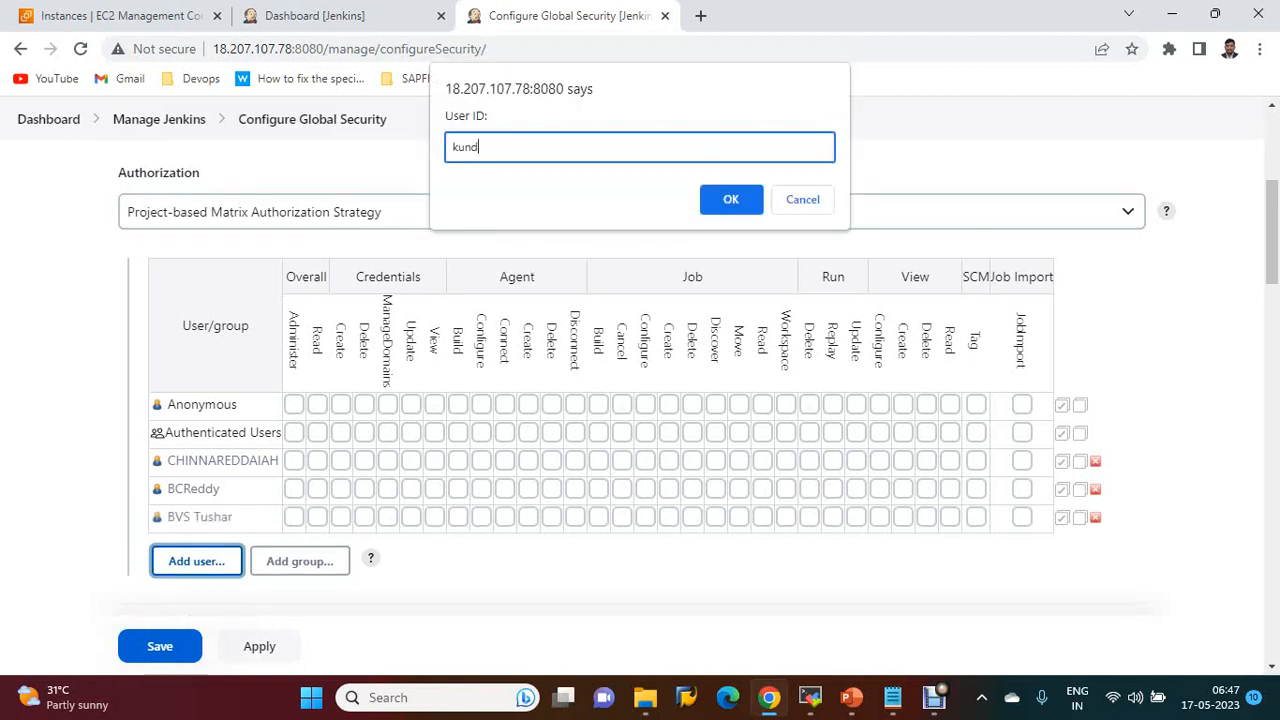
text(an)
click(731, 199)
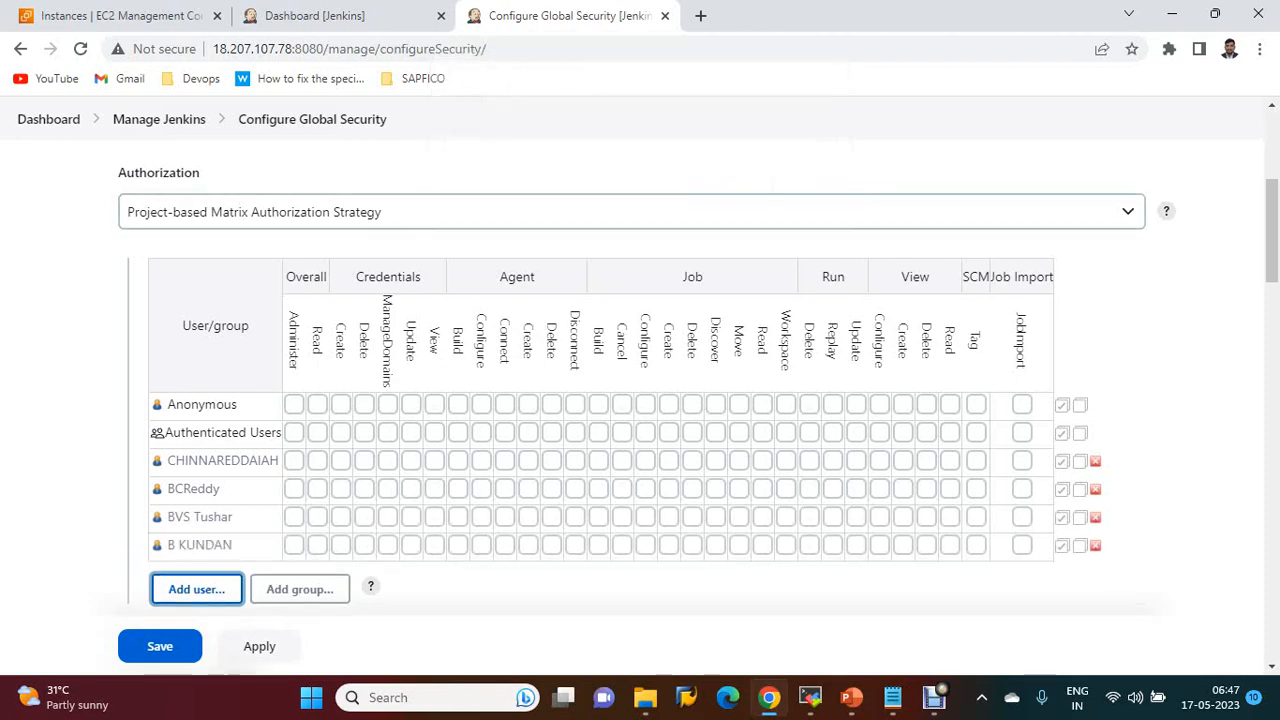
key(Return)
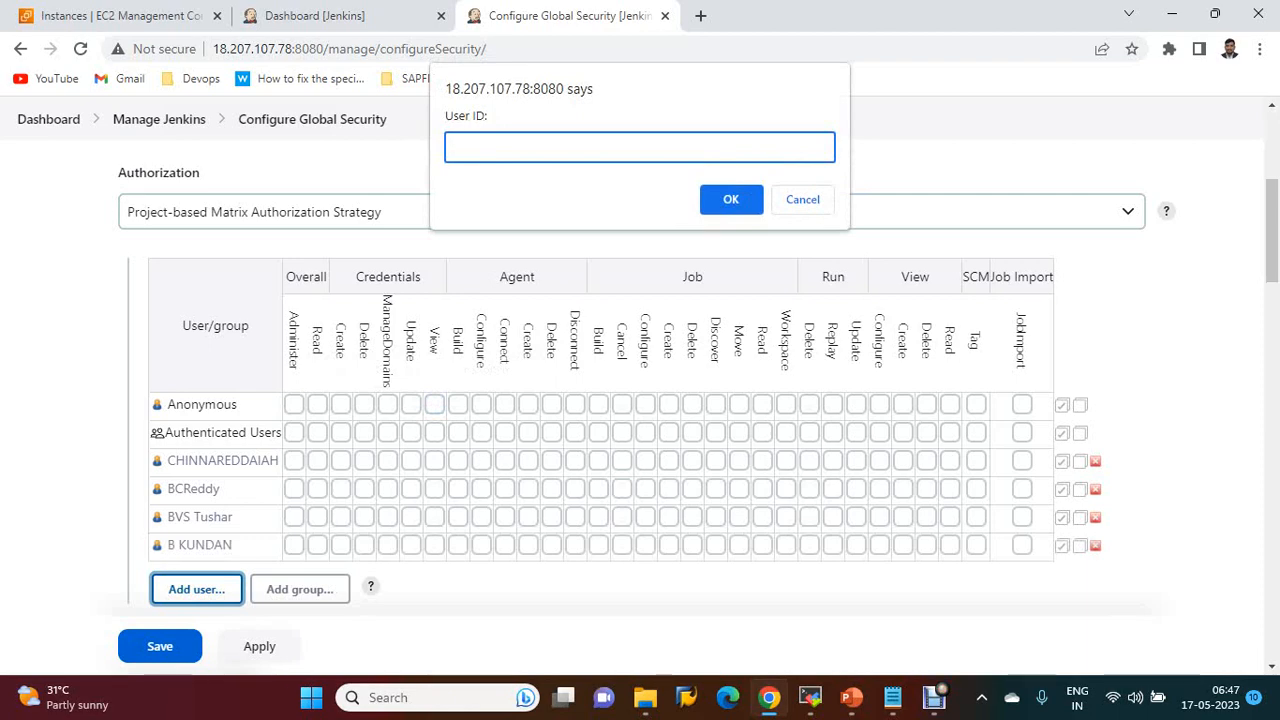
text(swarna)
key(Return)
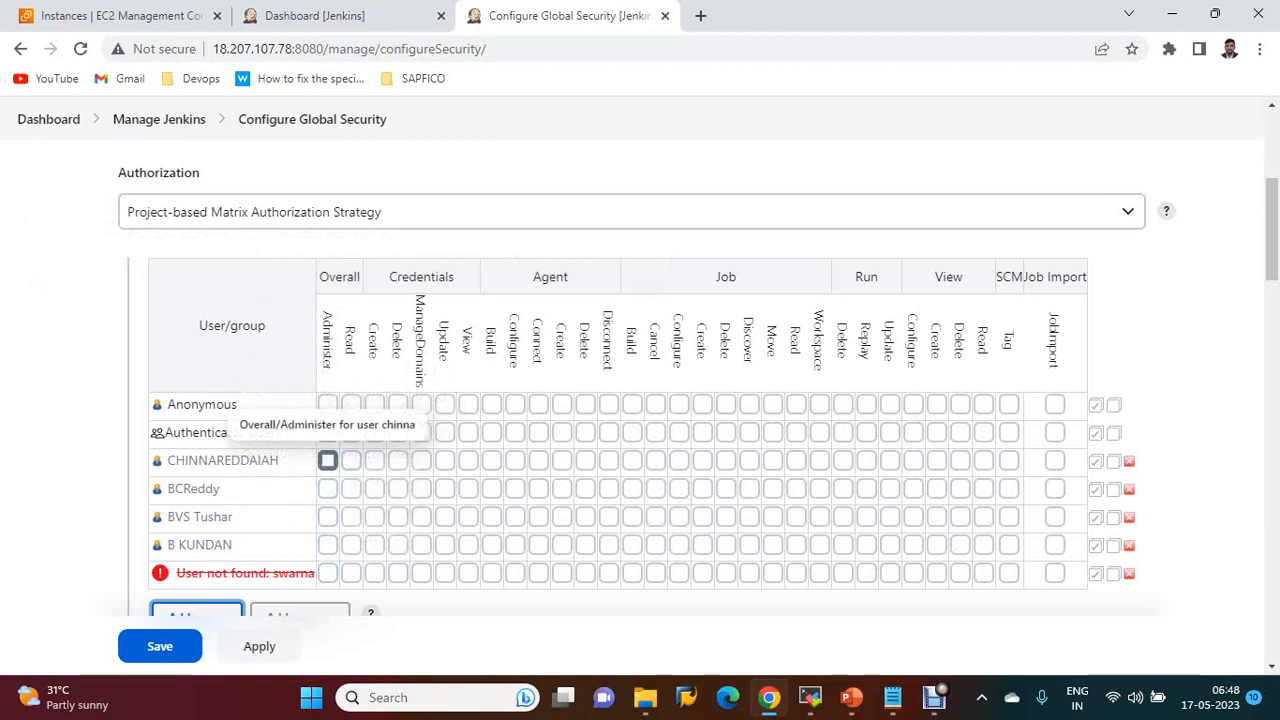
Step: Grant all permissions to the administrator row and to the second user's row
click(327, 460)
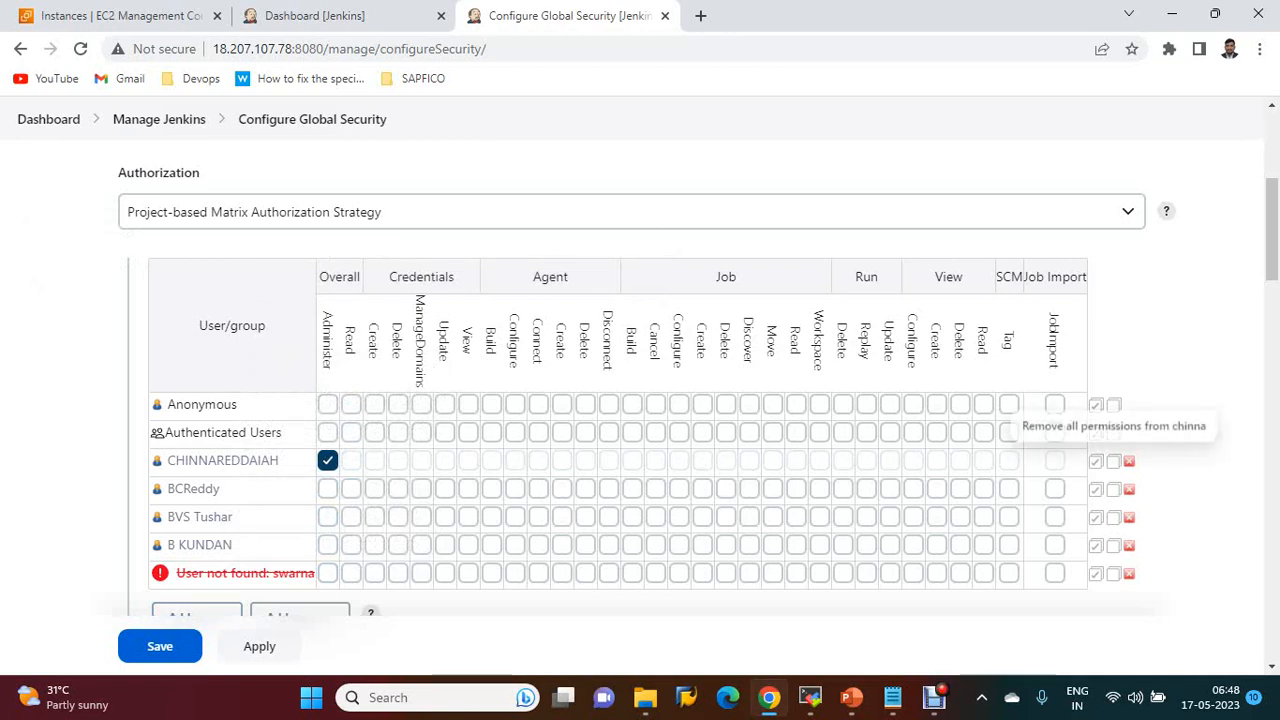
click(1113, 460)
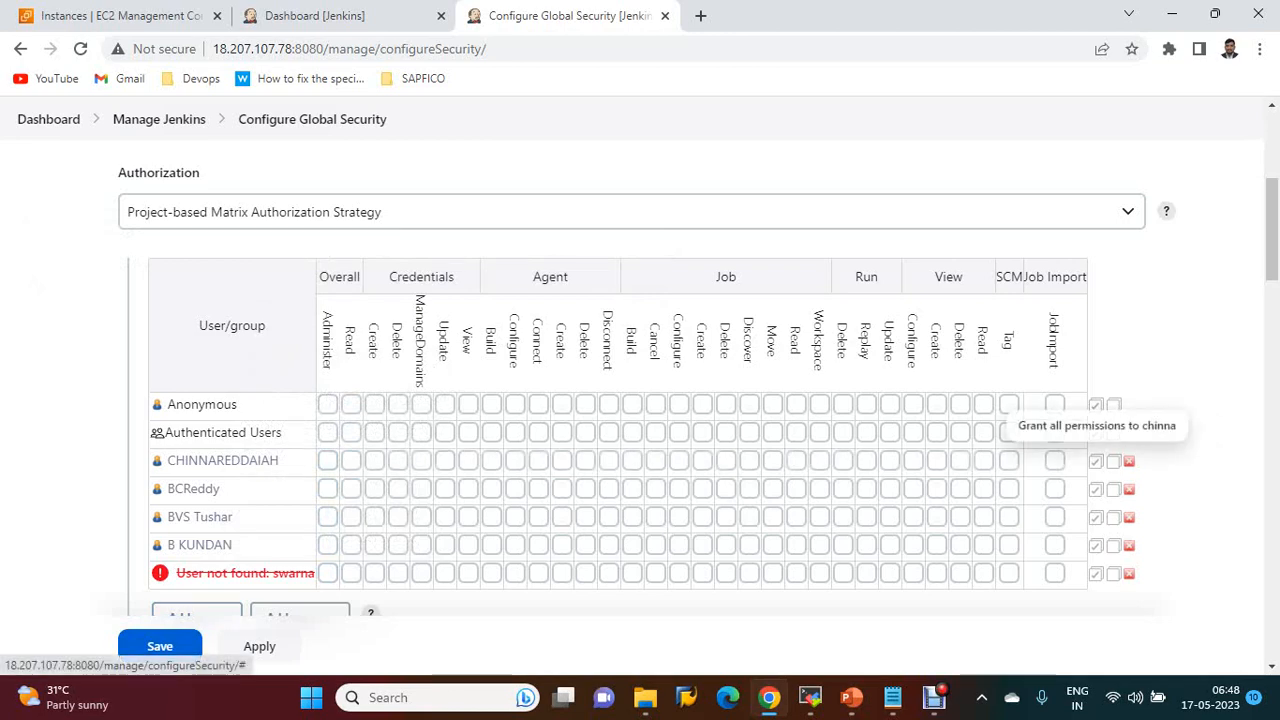
click(1096, 460)
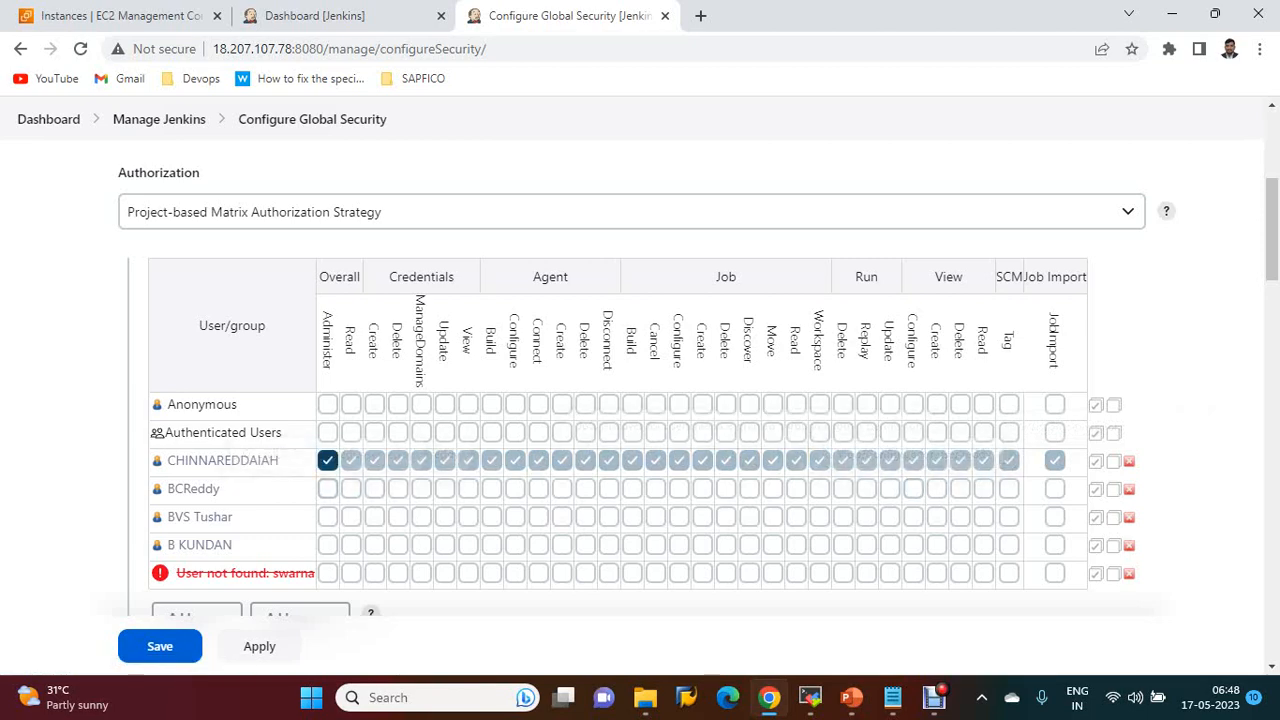
click(1096, 489)
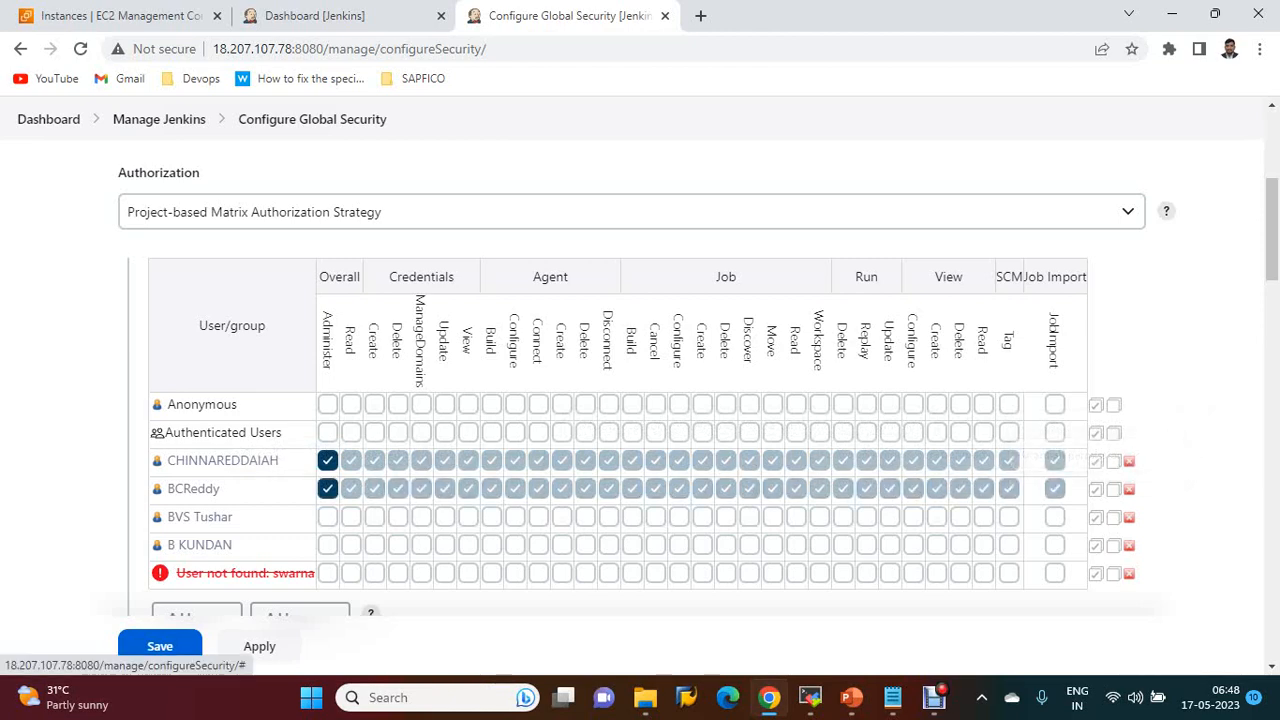
scroll(860, 470, down, 1)
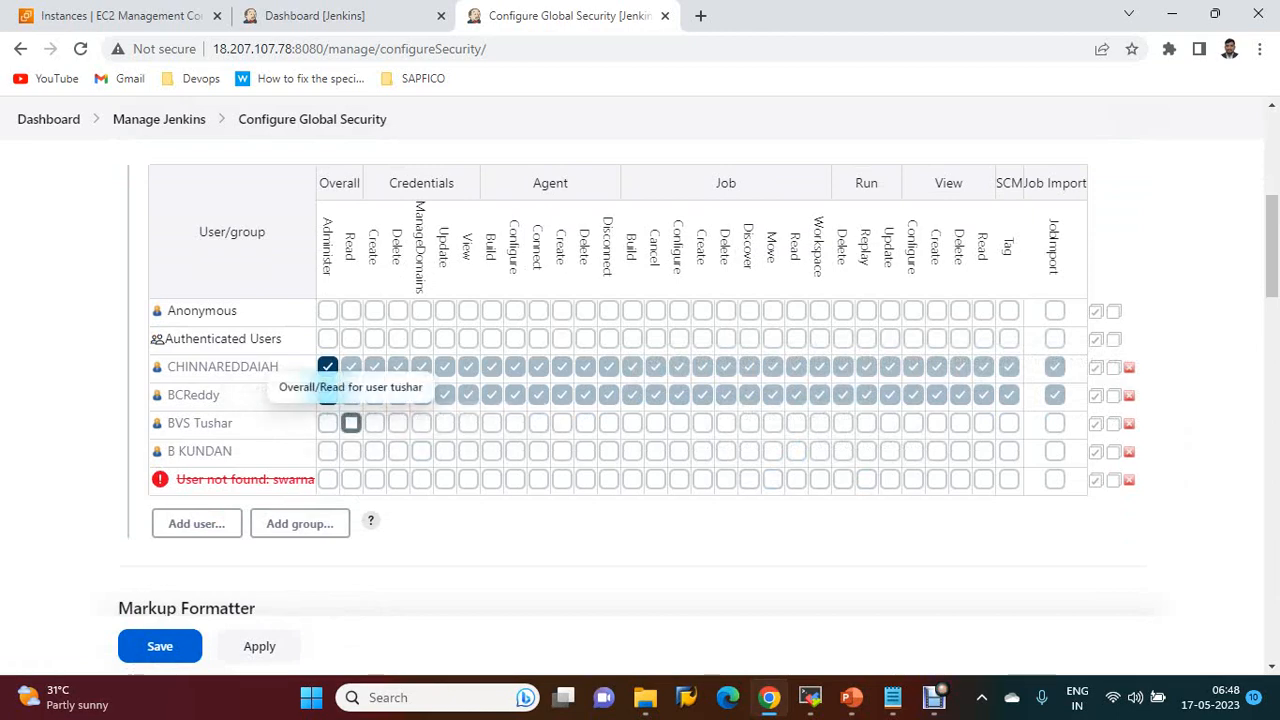
Step: Give the third user Overall Read, Job Build/Cancel/Configure/Create/Delete, View Configure/Create and Run Update
click(351, 423)
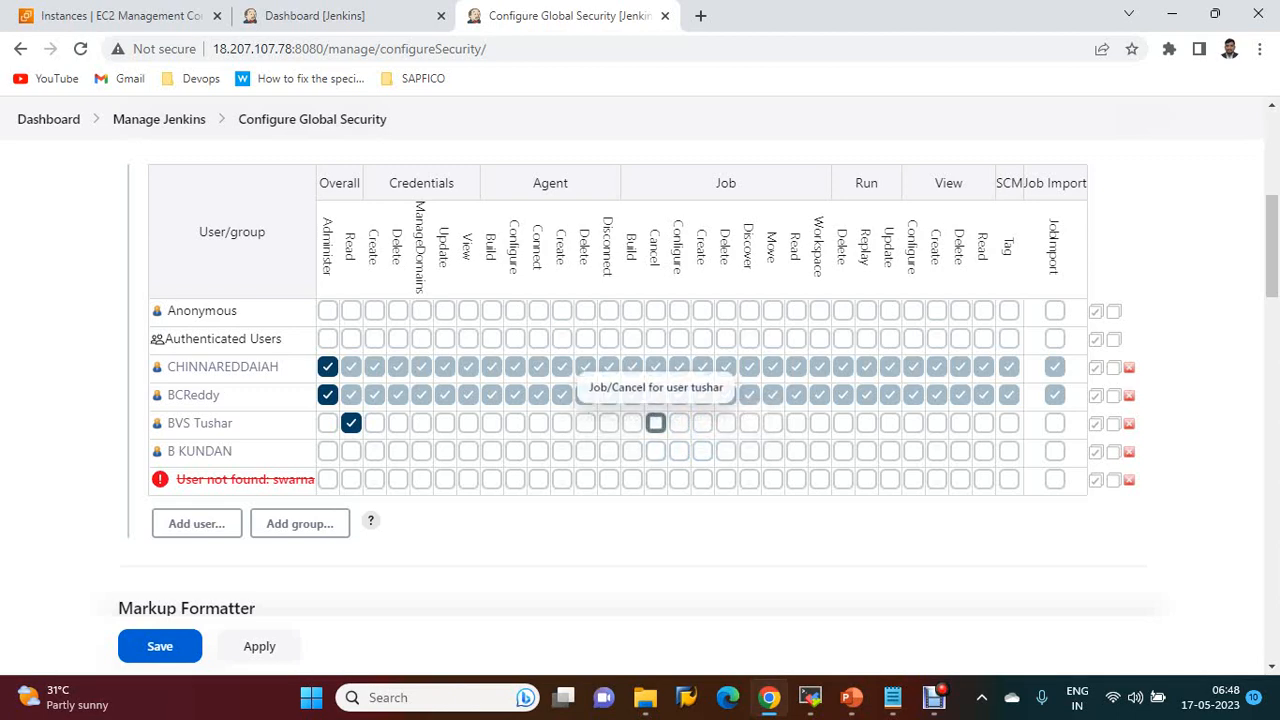
click(632, 423)
click(655, 423)
click(679, 423)
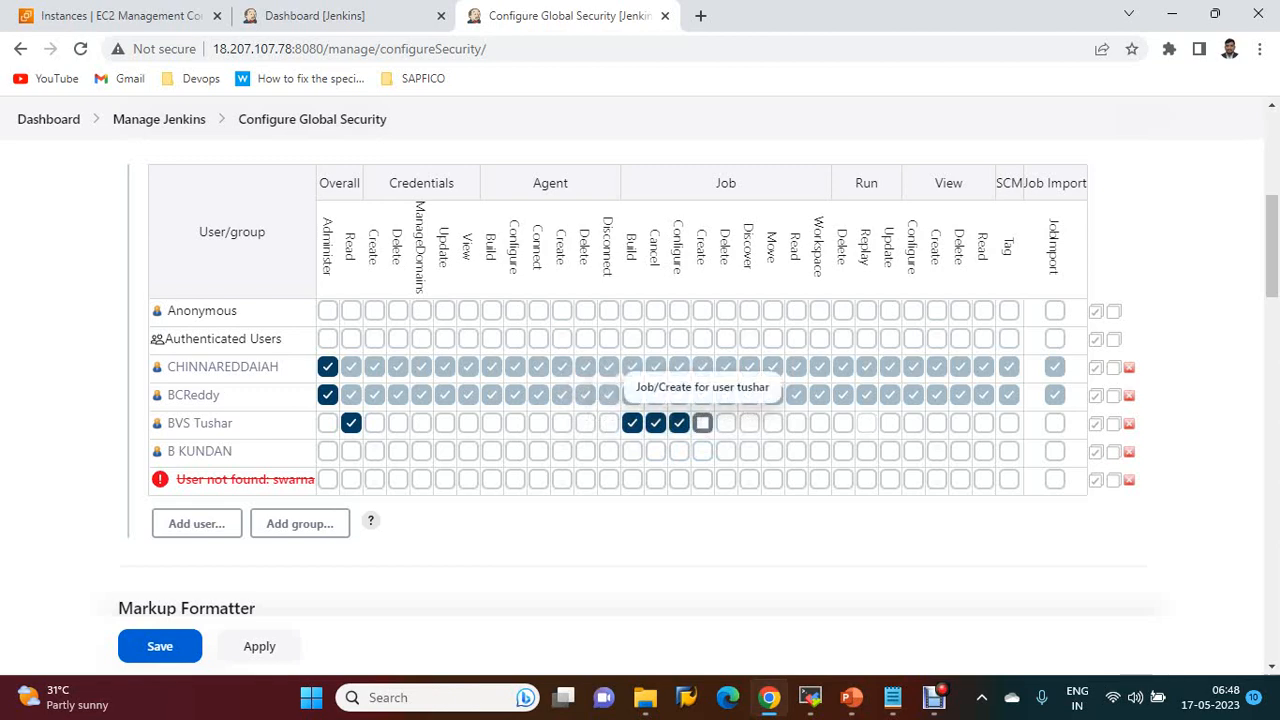
click(702, 423)
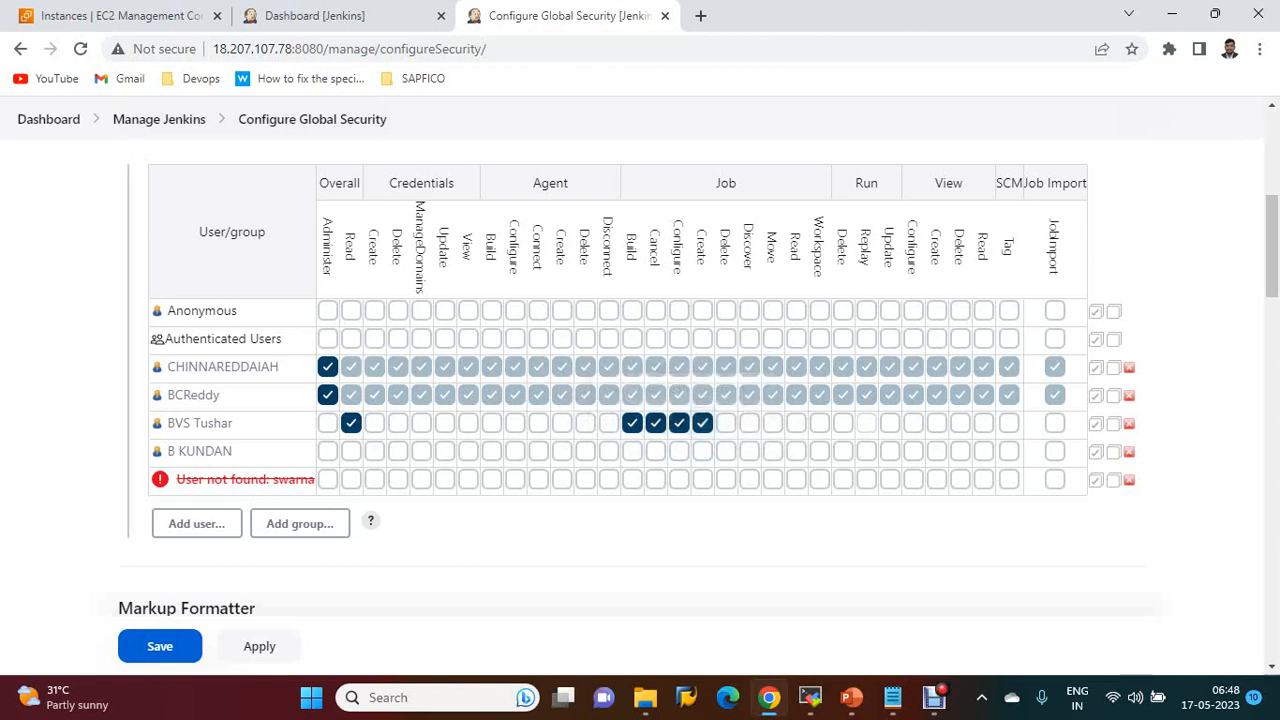
click(726, 423)
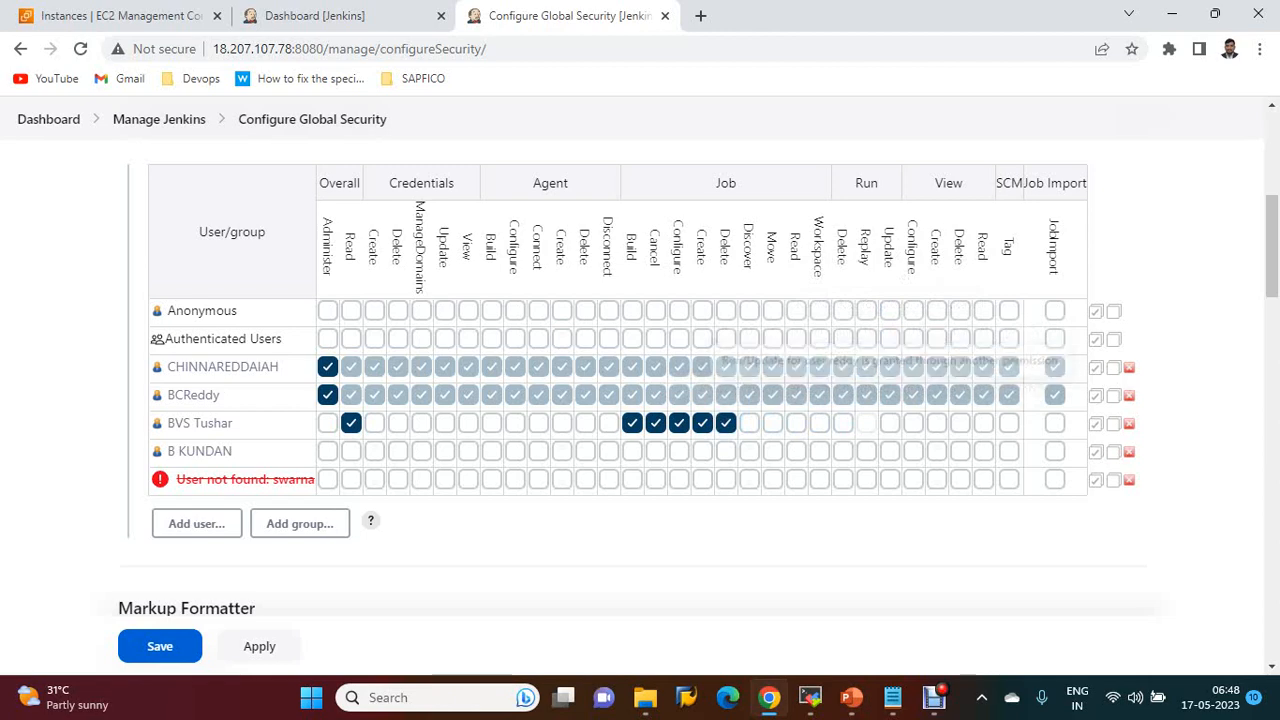
click(913, 423)
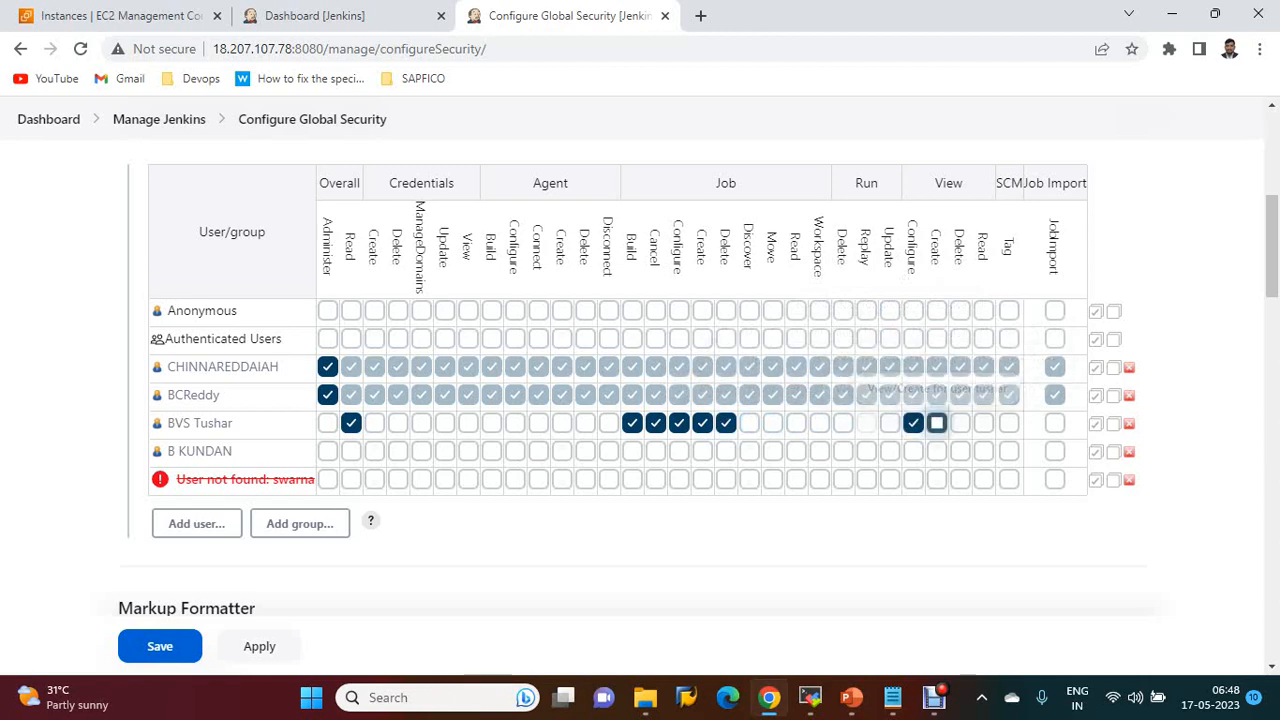
click(936, 423)
click(889, 423)
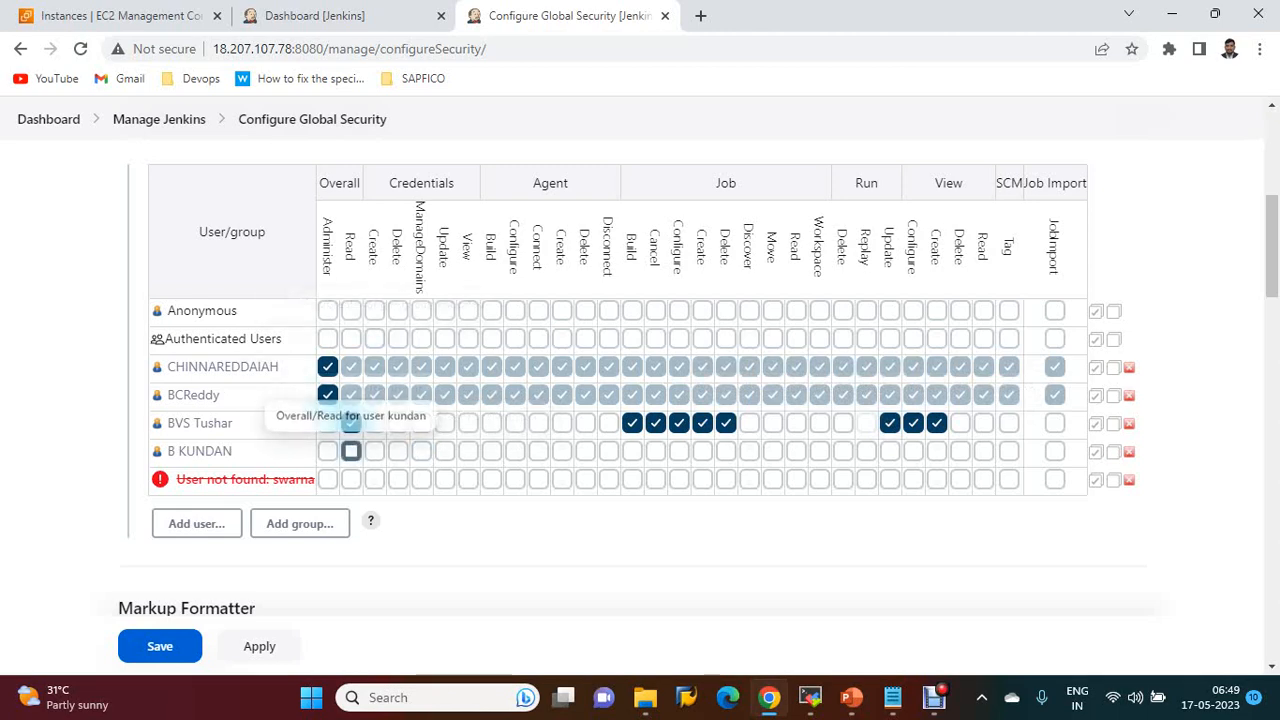
Step: Give the fourth user Overall Read and save the authorization matrix
click(351, 451)
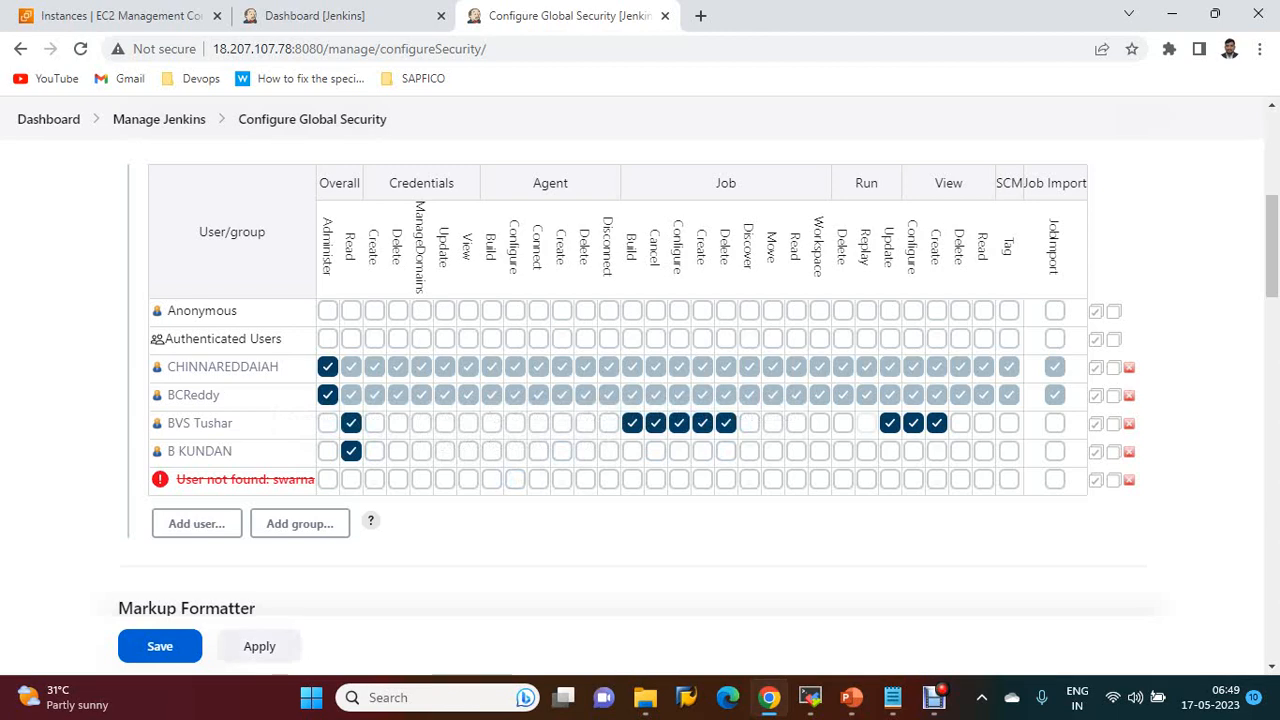
click(259, 646)
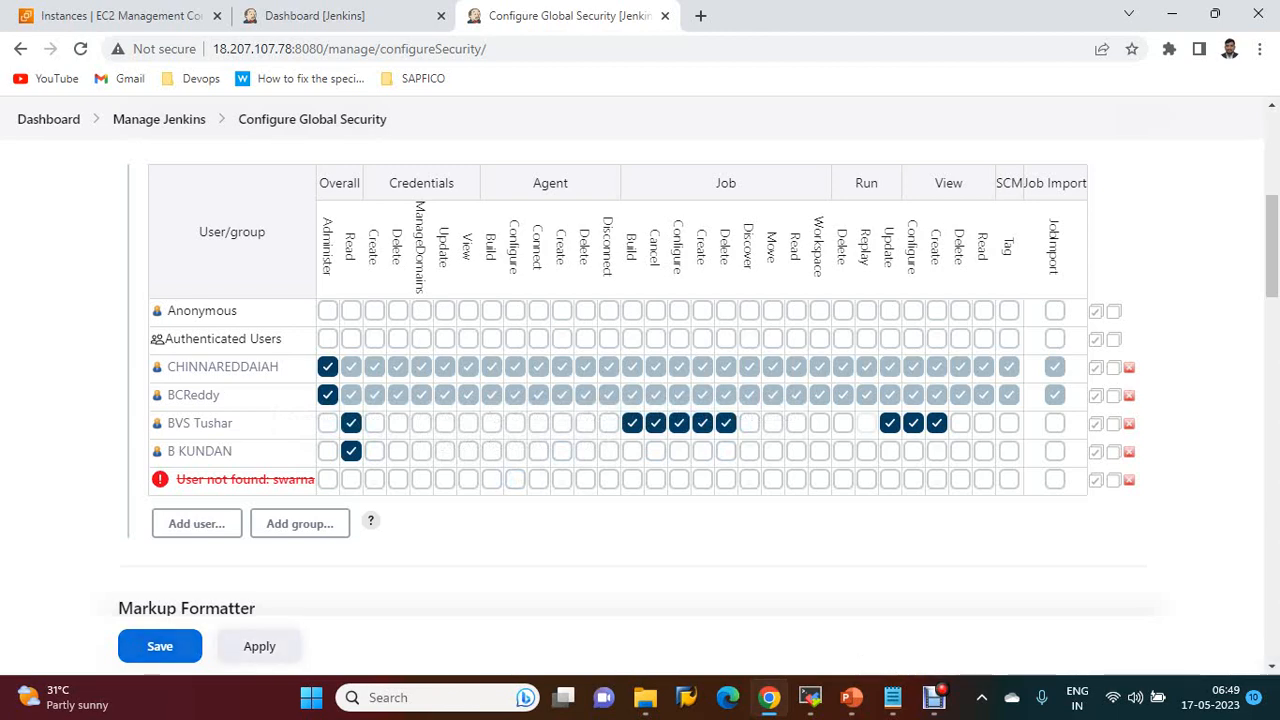
click(160, 646)
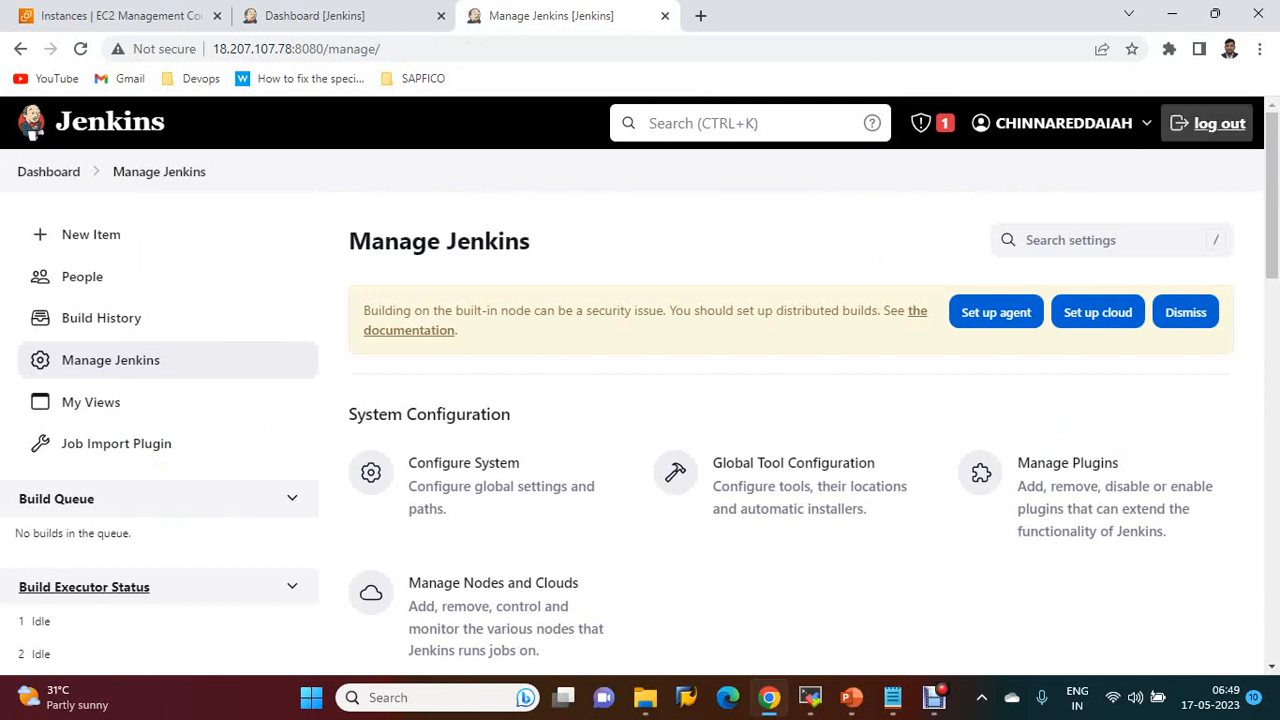
Step: Switch from the administrator to the fourth user, confirm the dashboard lists no jobs, then log out
click(1208, 123)
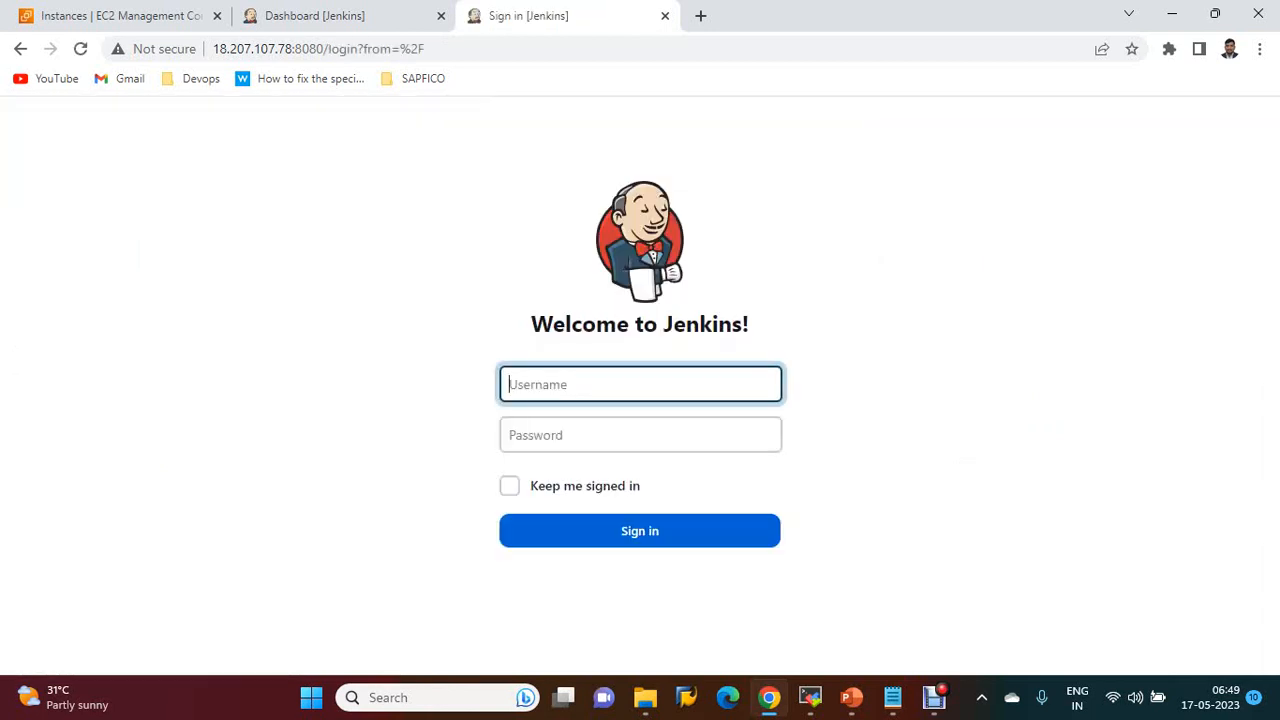
text(kundan)
key(Tab)
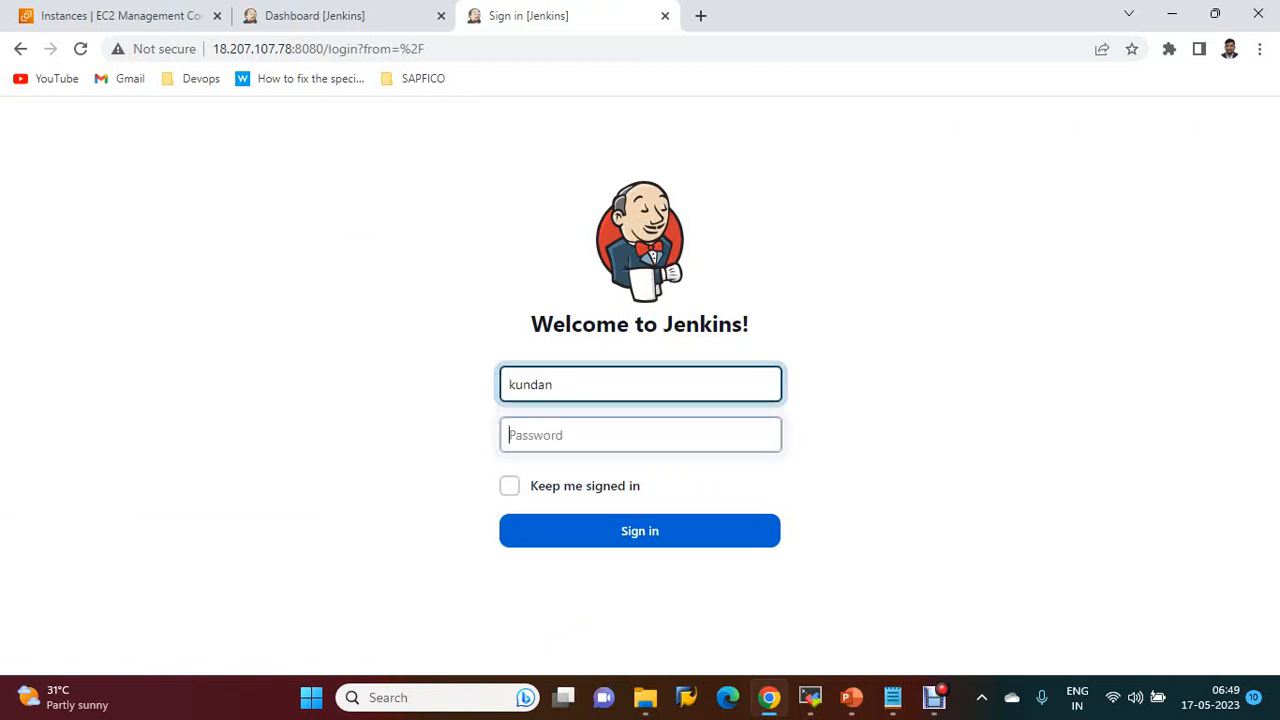
text(********)
key(Return)
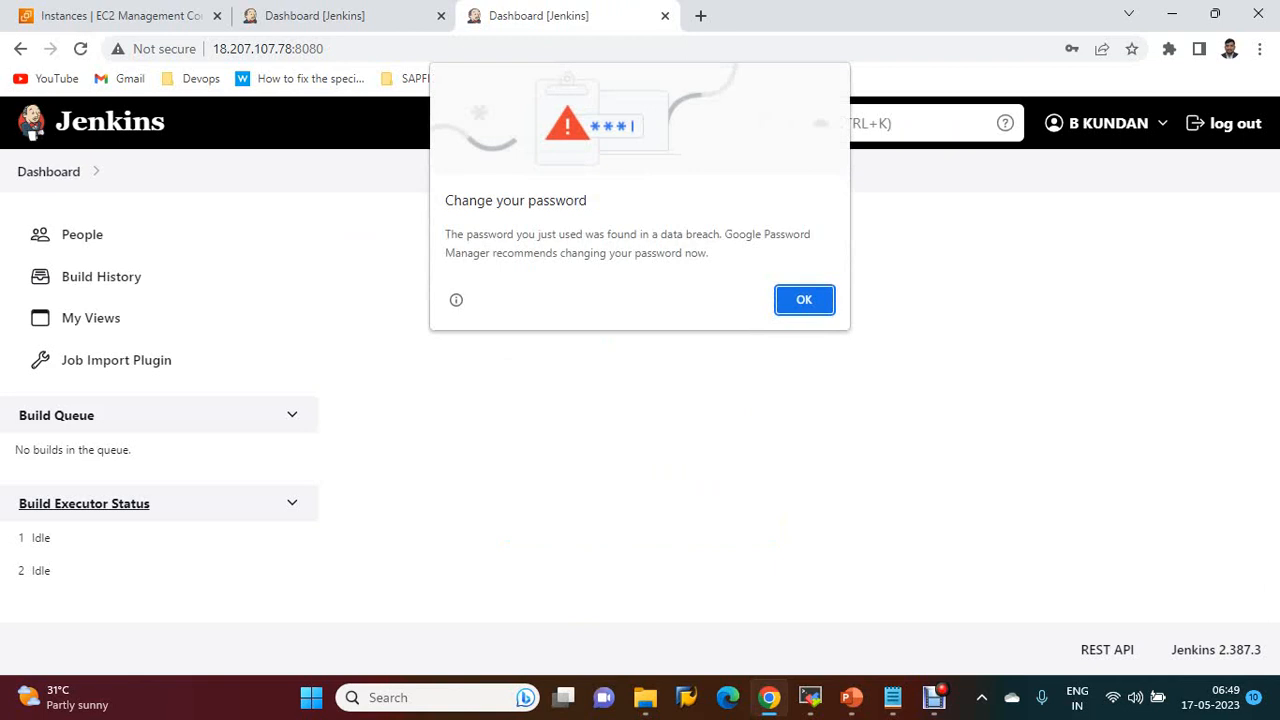
key(Return)
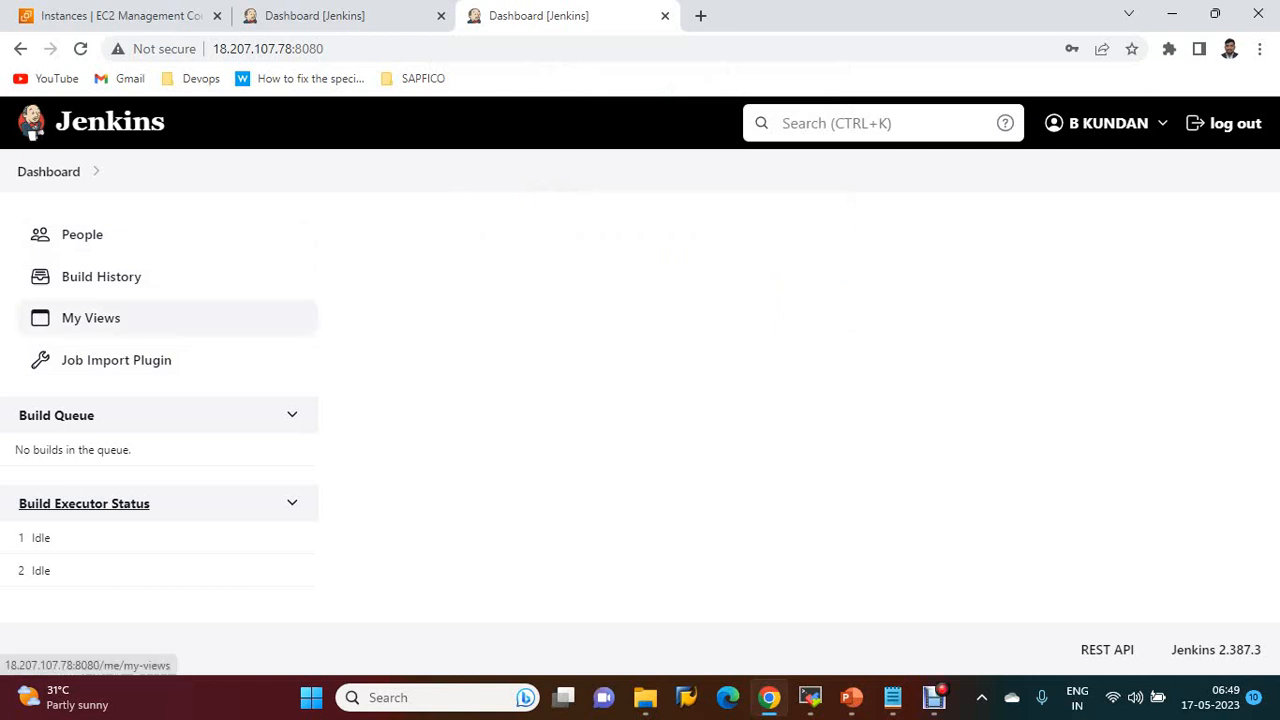
click(1225, 123)
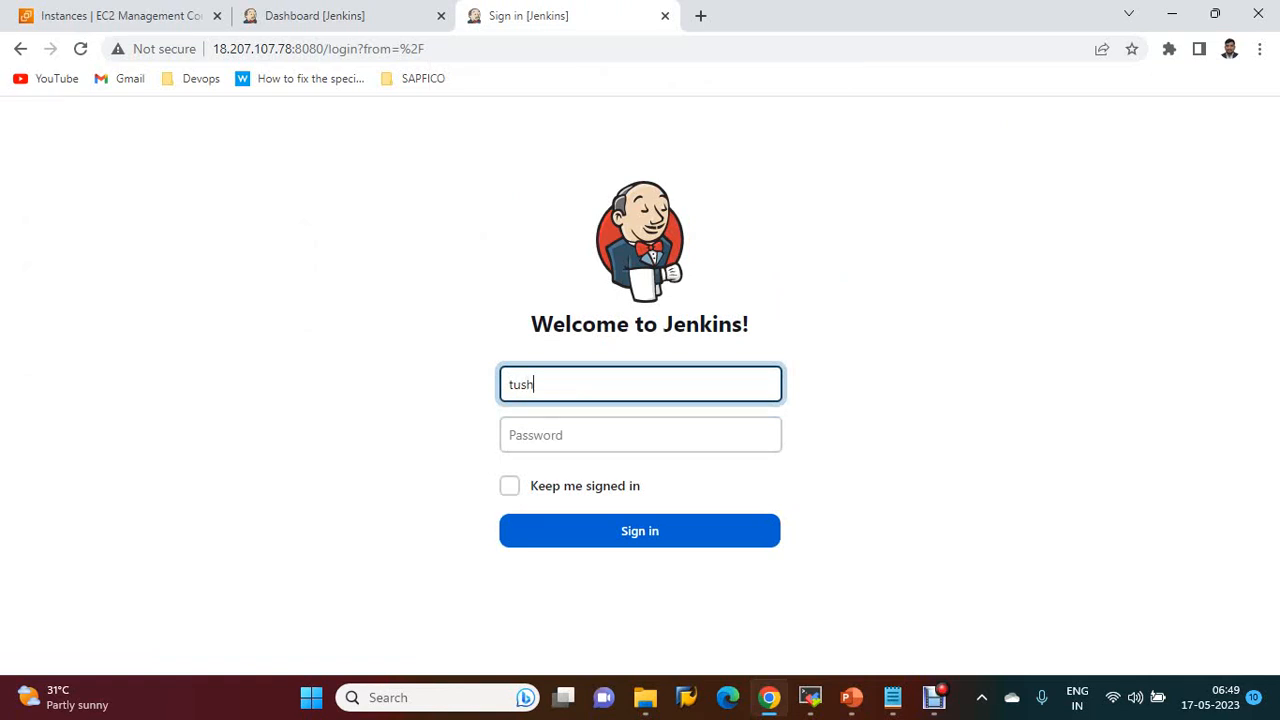
Step: Sign in as the third user and create a Pipeline job named 'test'
key(Tab)
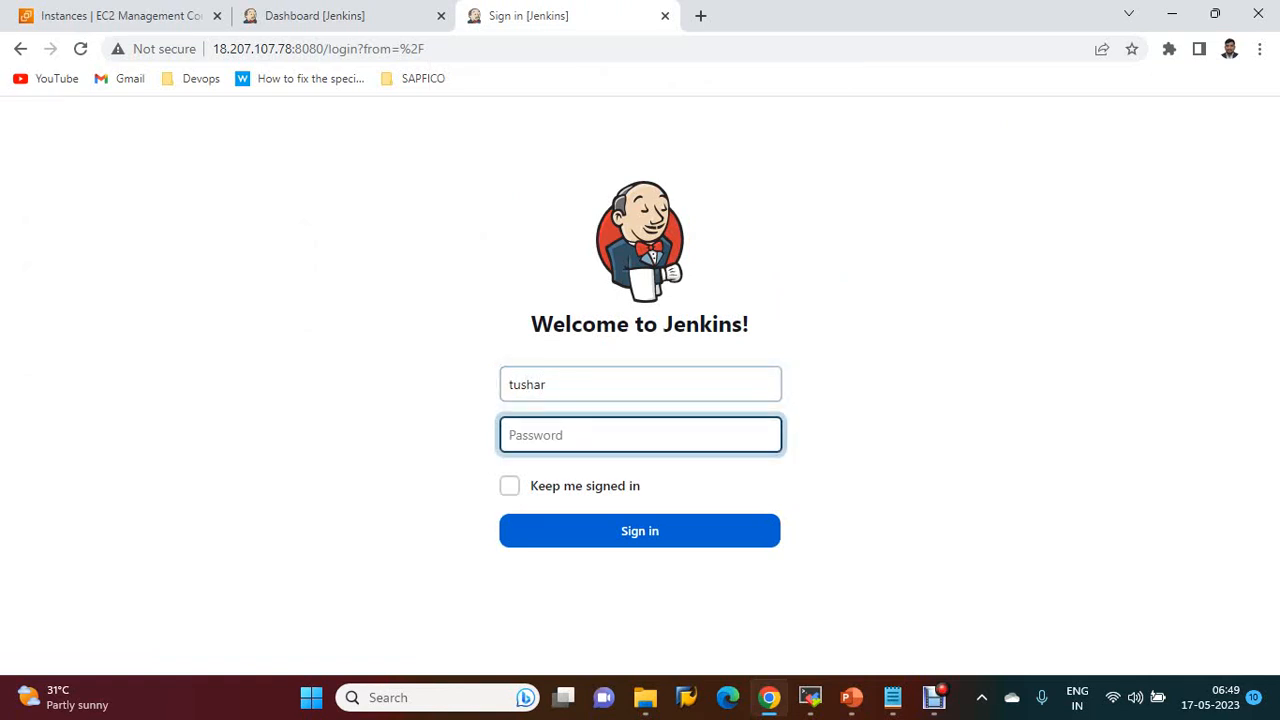
text(••••••••)
key(Return)
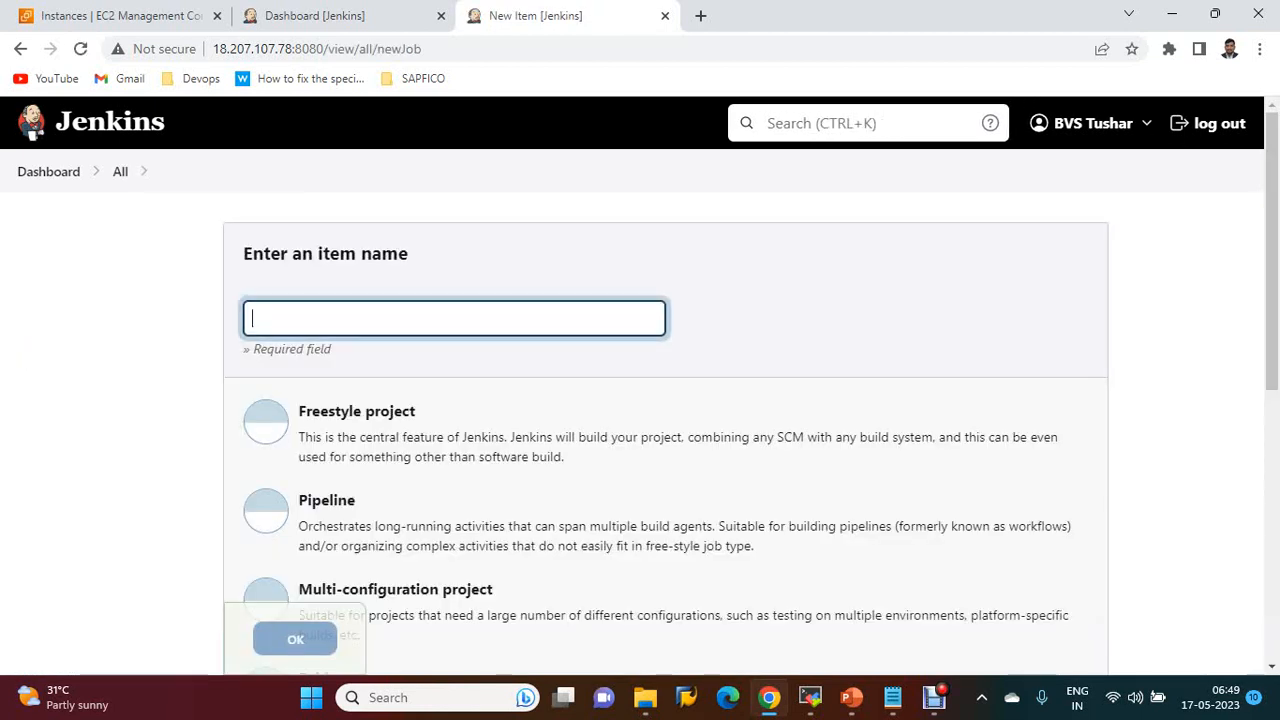
text(test)
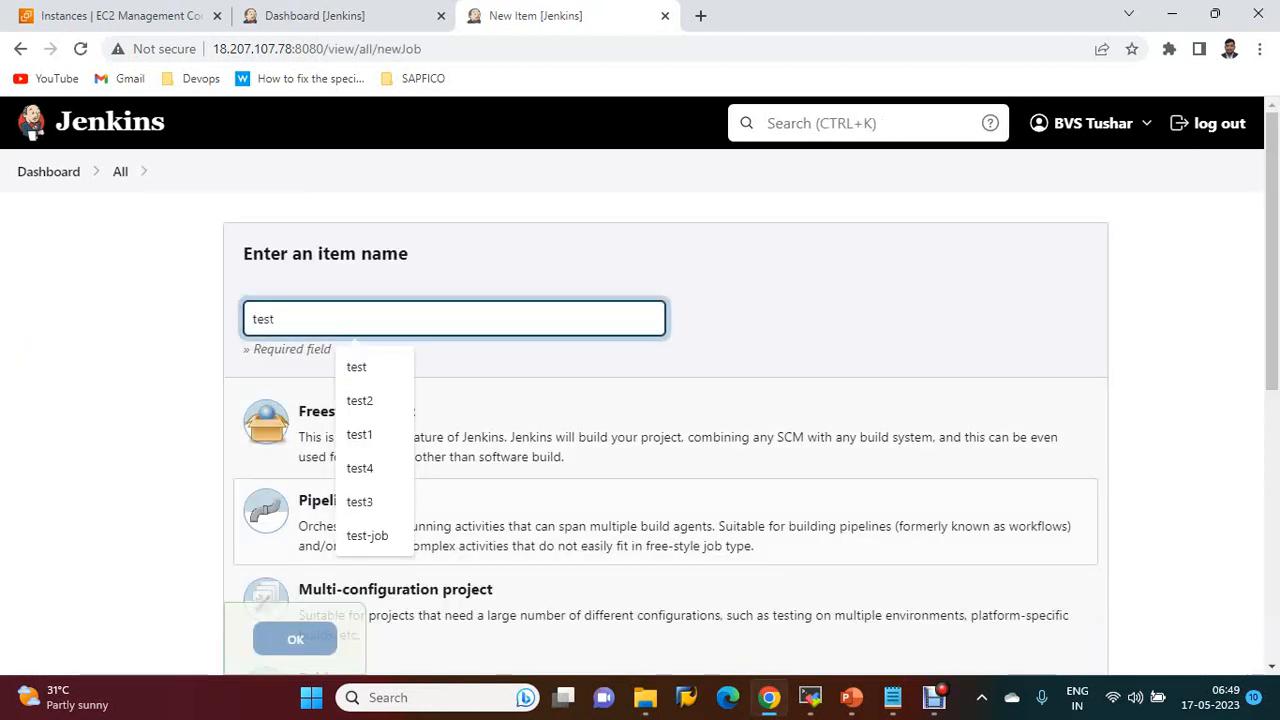
scroll(640, 384, down, 3)
click(295, 639)
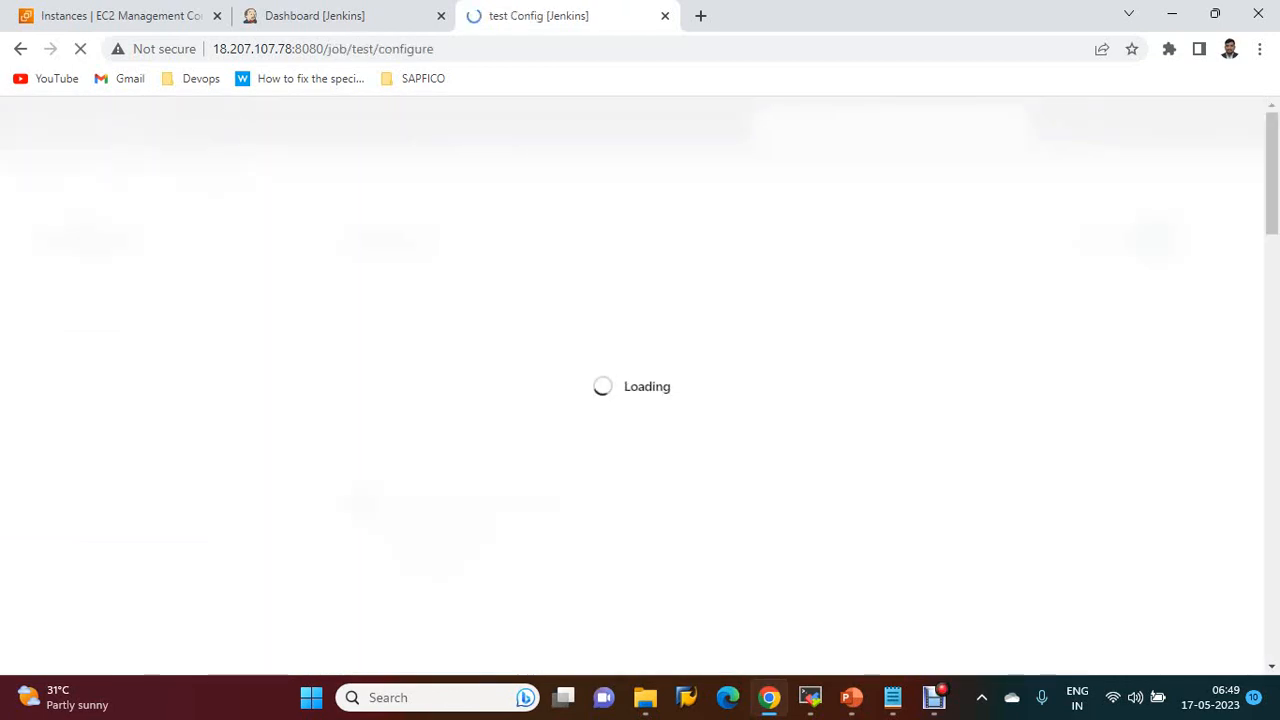
Step: Fill the test pipeline script with the Hello World sample and save it
scroll(758, 466, down, 4)
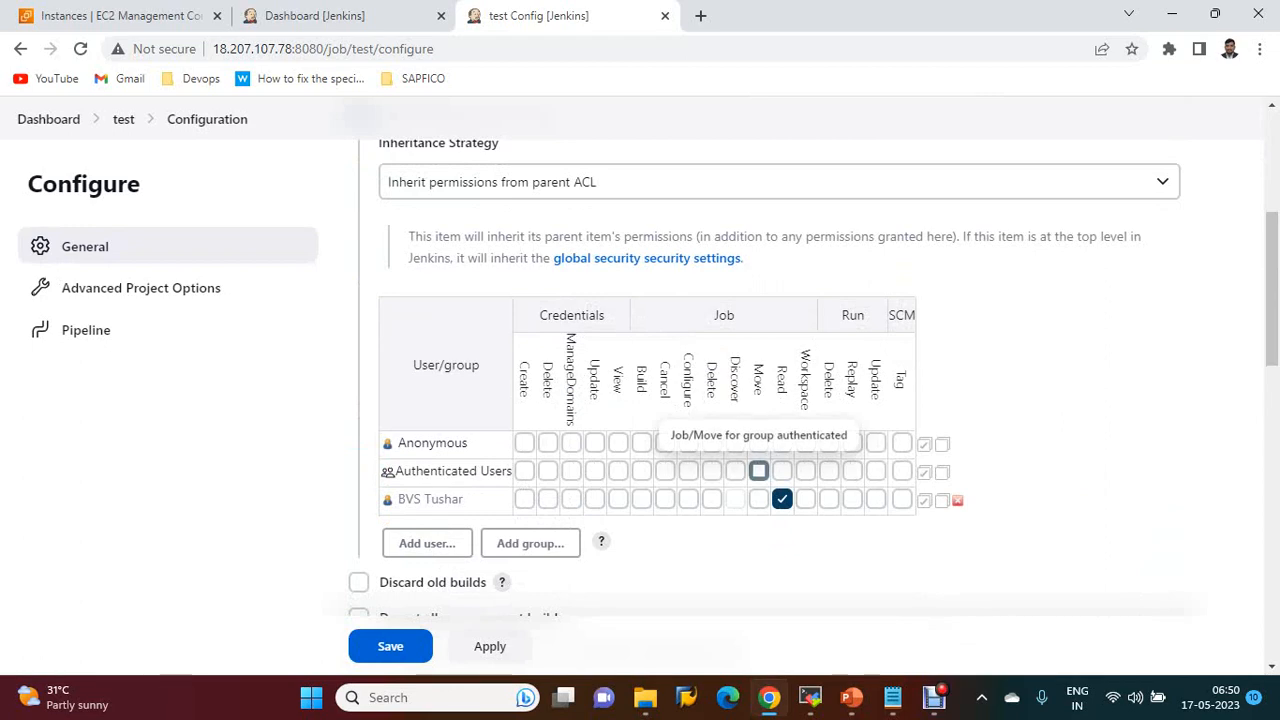
scroll(600, 470, down, 10)
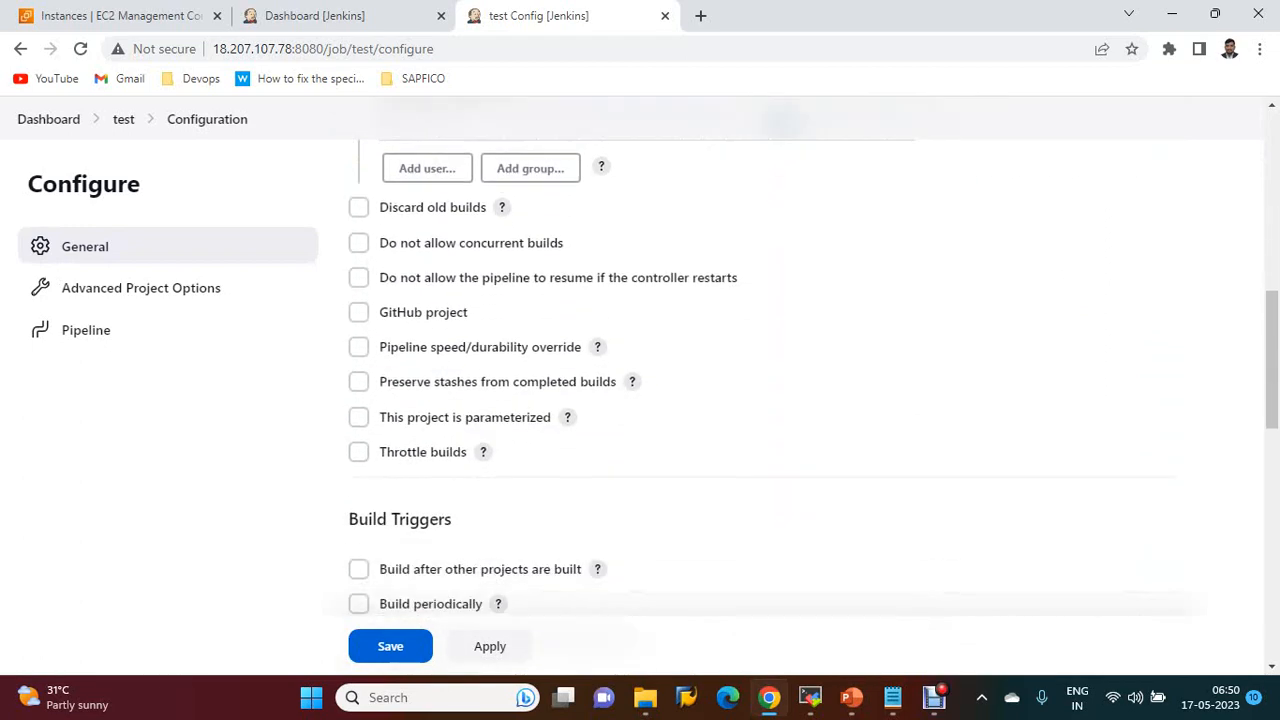
scroll(764, 400, down, 2)
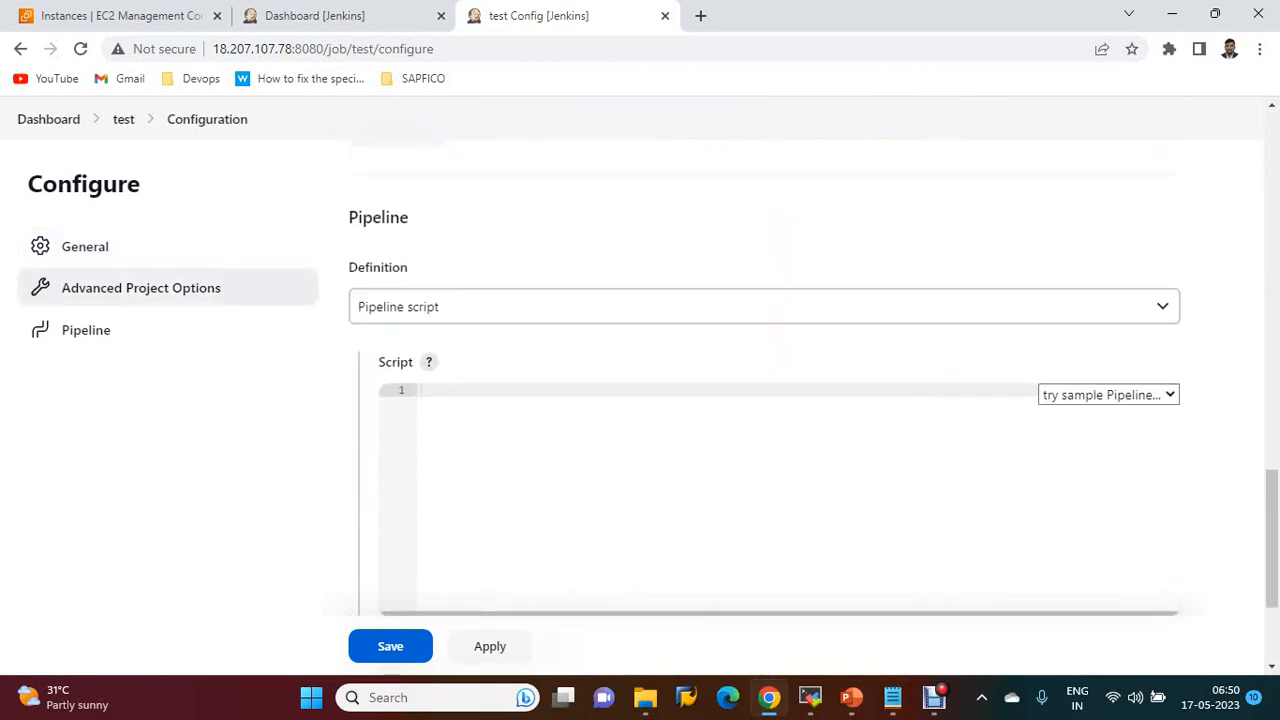
click(1108, 394)
click(1091, 431)
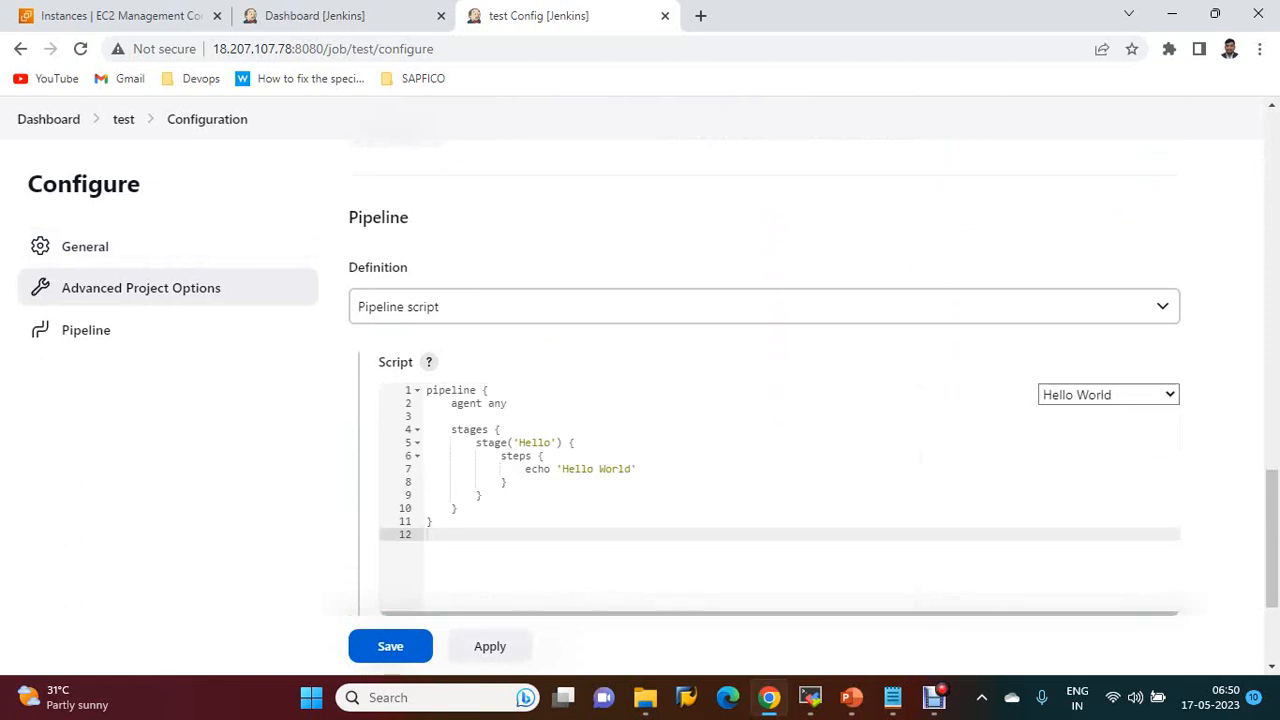
click(390, 646)
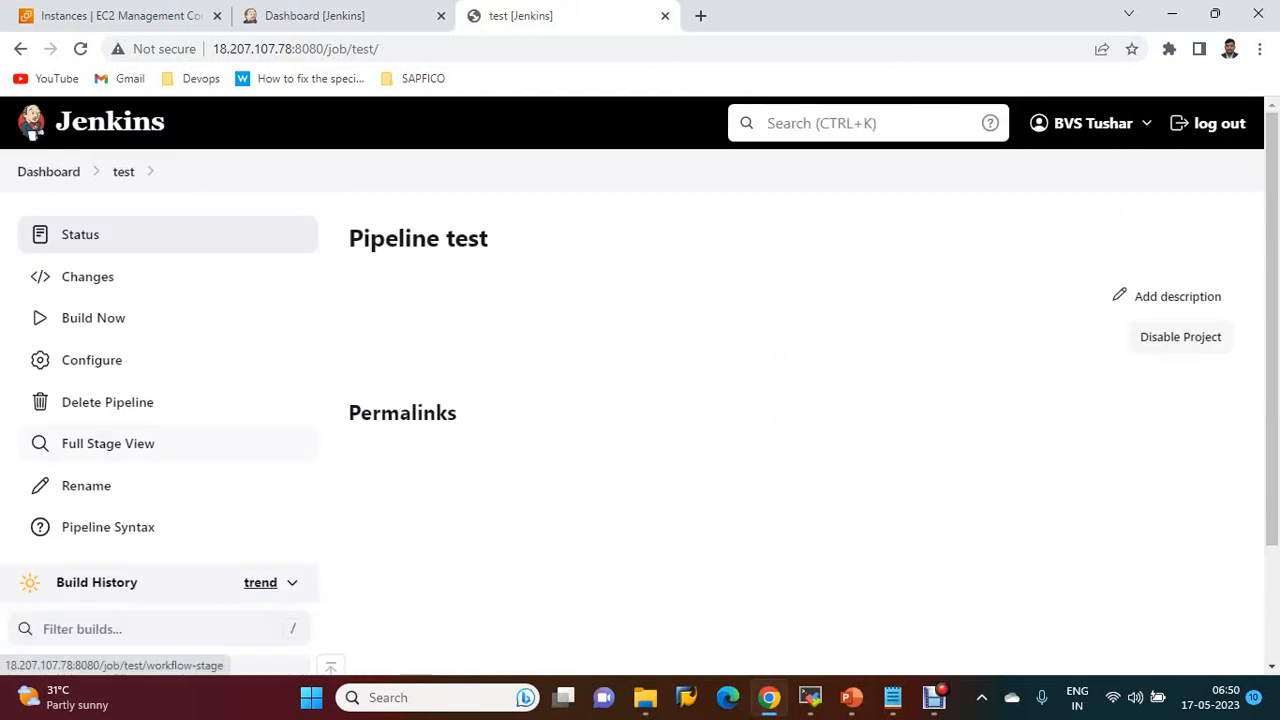
Step: Build the test pipeline so build #1 passes the Hello stage, then log out
scroll(160, 400, down, 2)
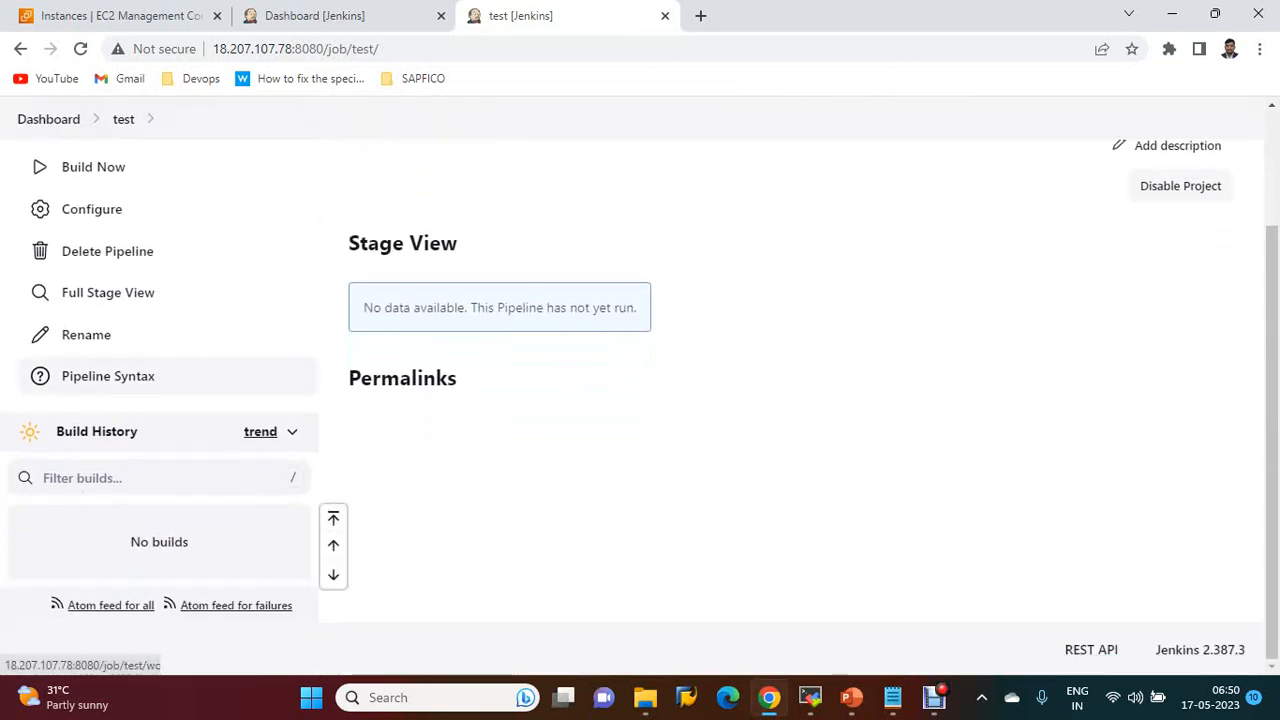
click(93, 167)
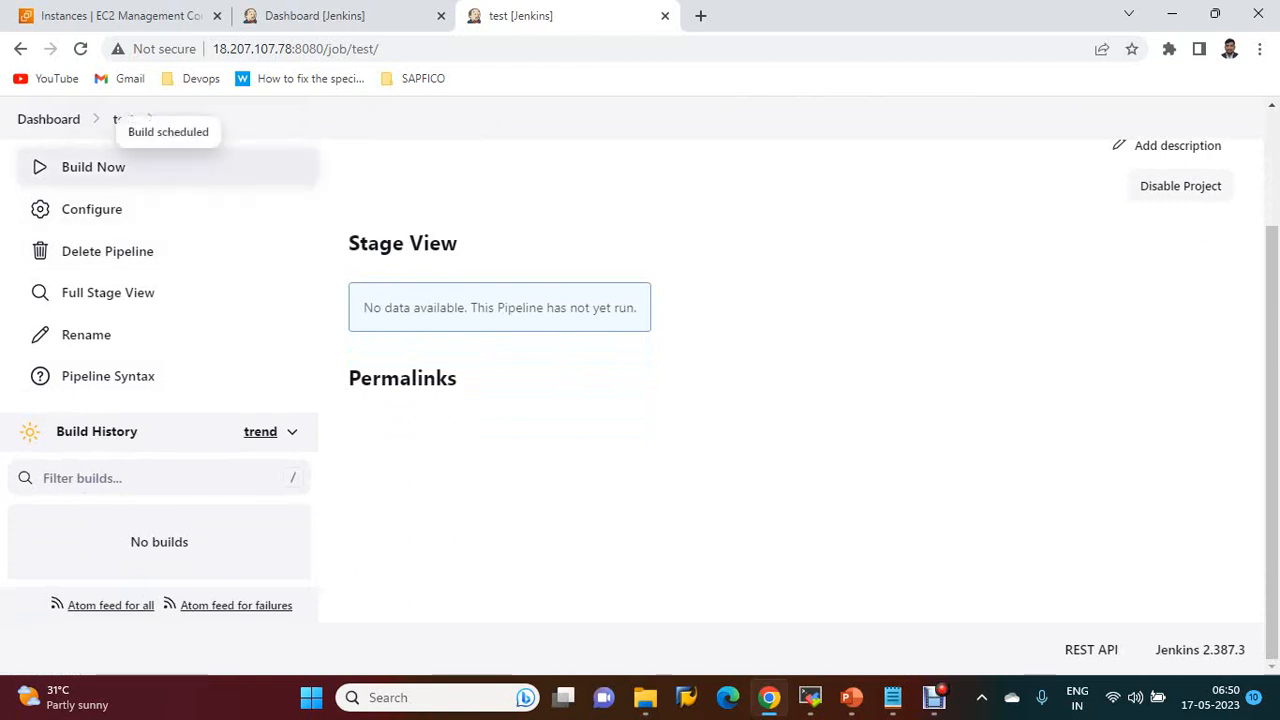
scroll(632, 386, up, 1)
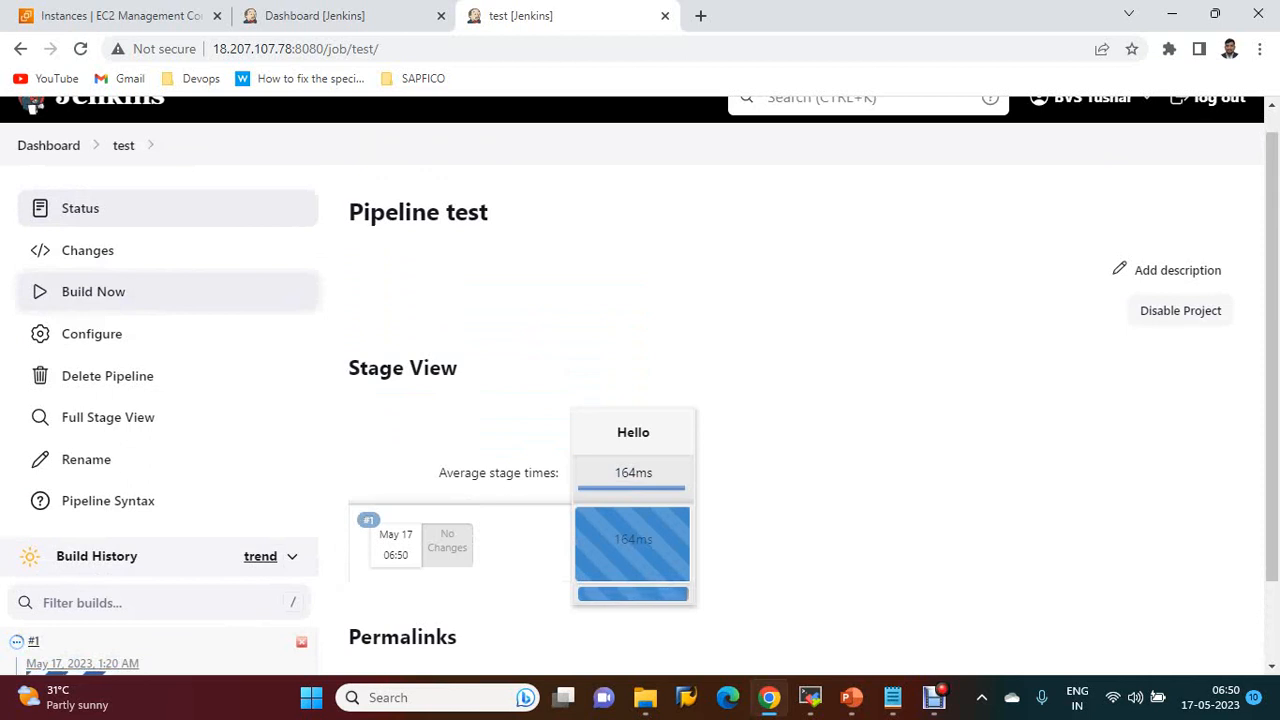
scroll(640, 386, up, 1)
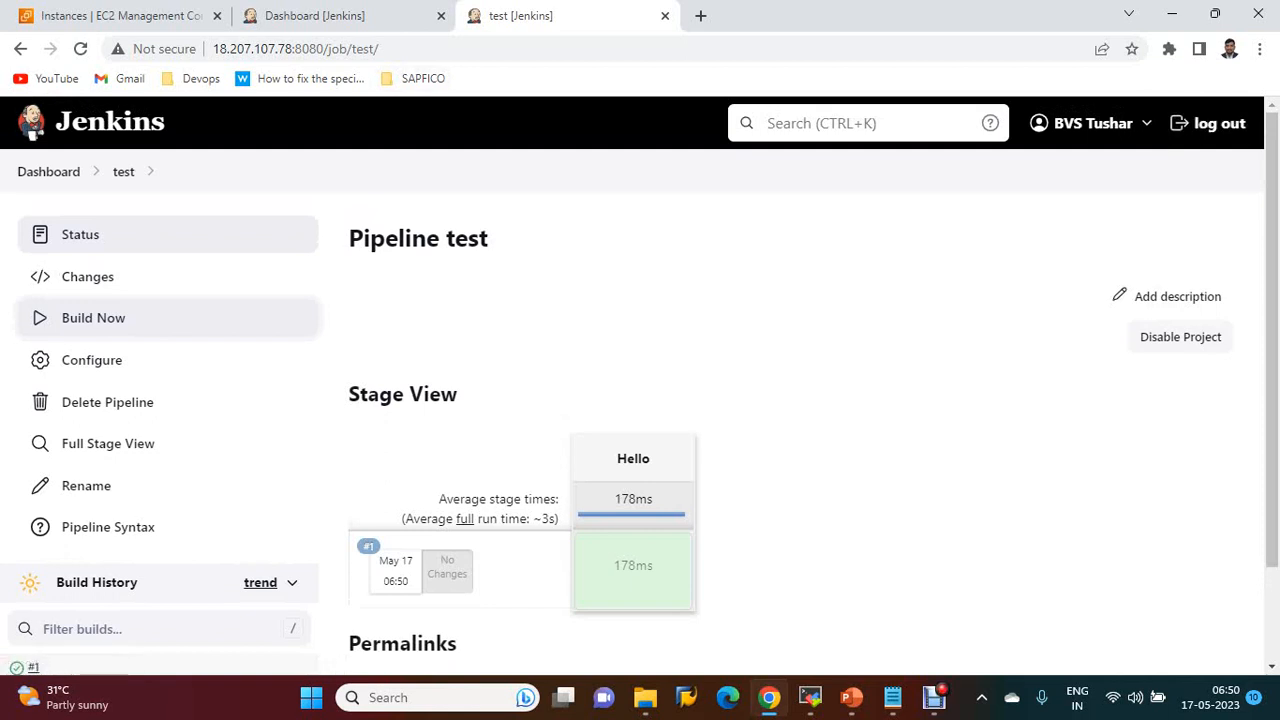
click(1207, 123)
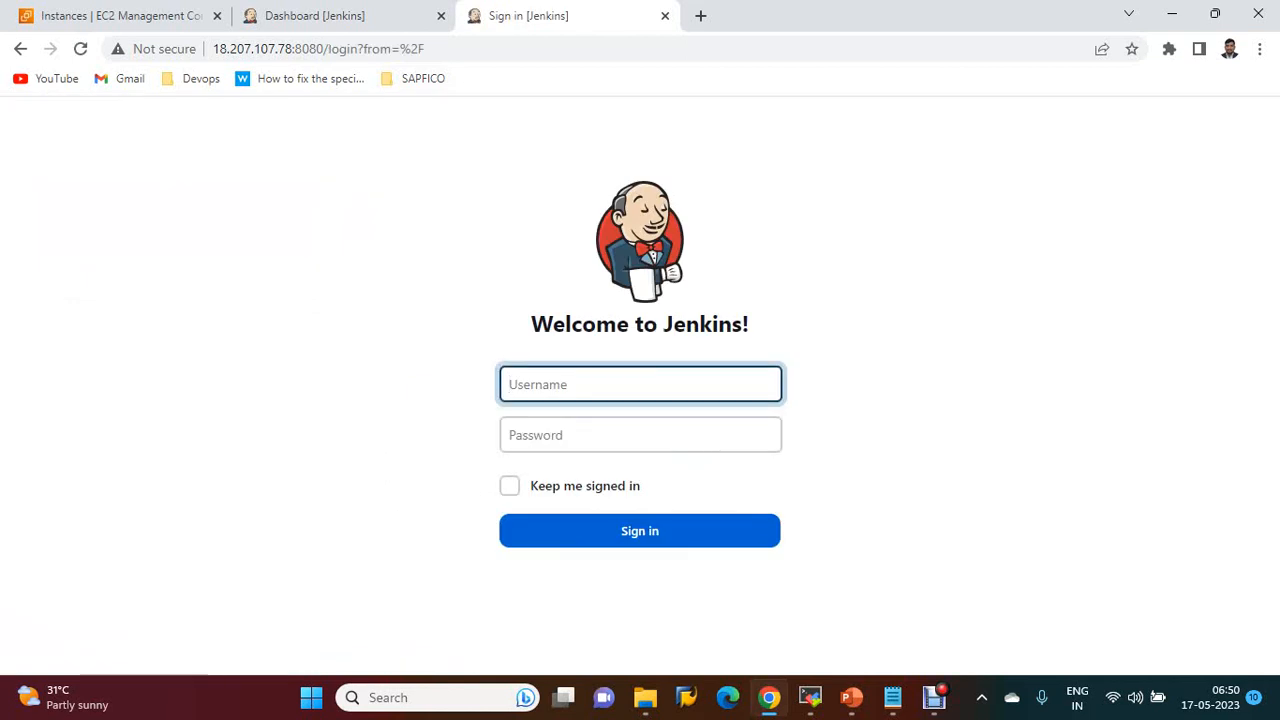
Step: Sign back in as administrator and create a Pipeline job named 'testing'
key(Tab)
text(c)
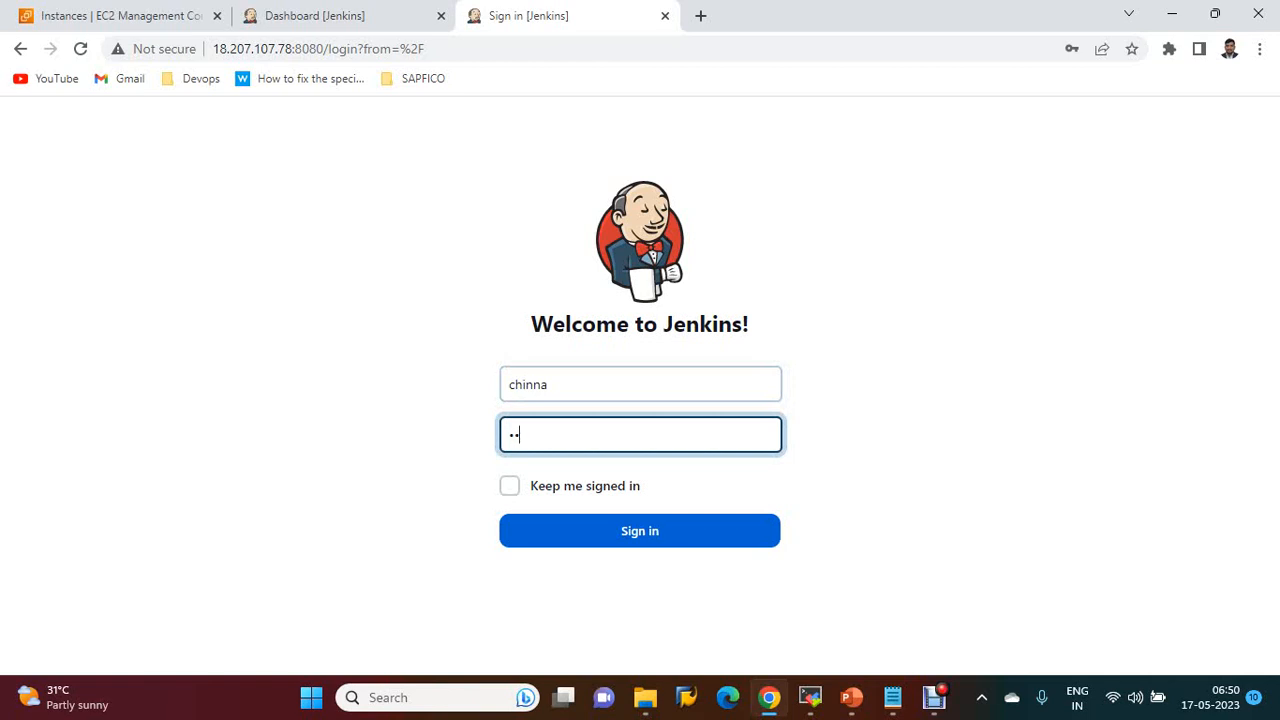
text(hinn)
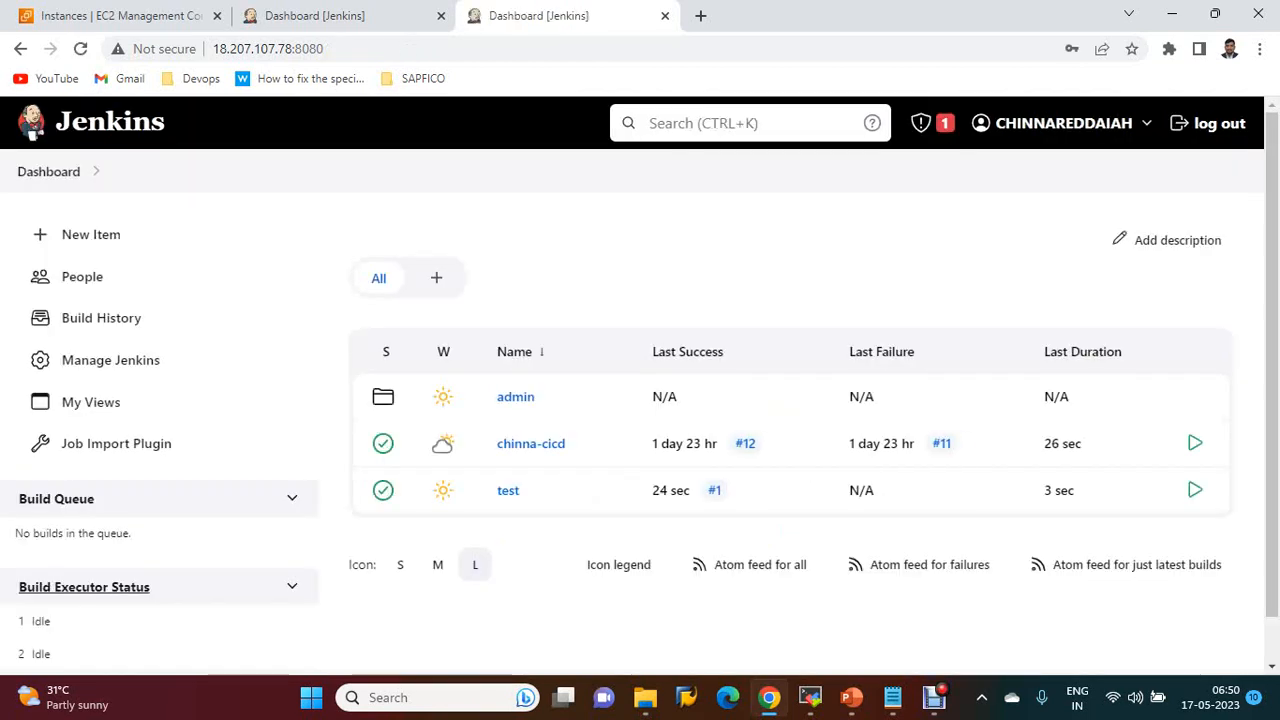
click(88, 234)
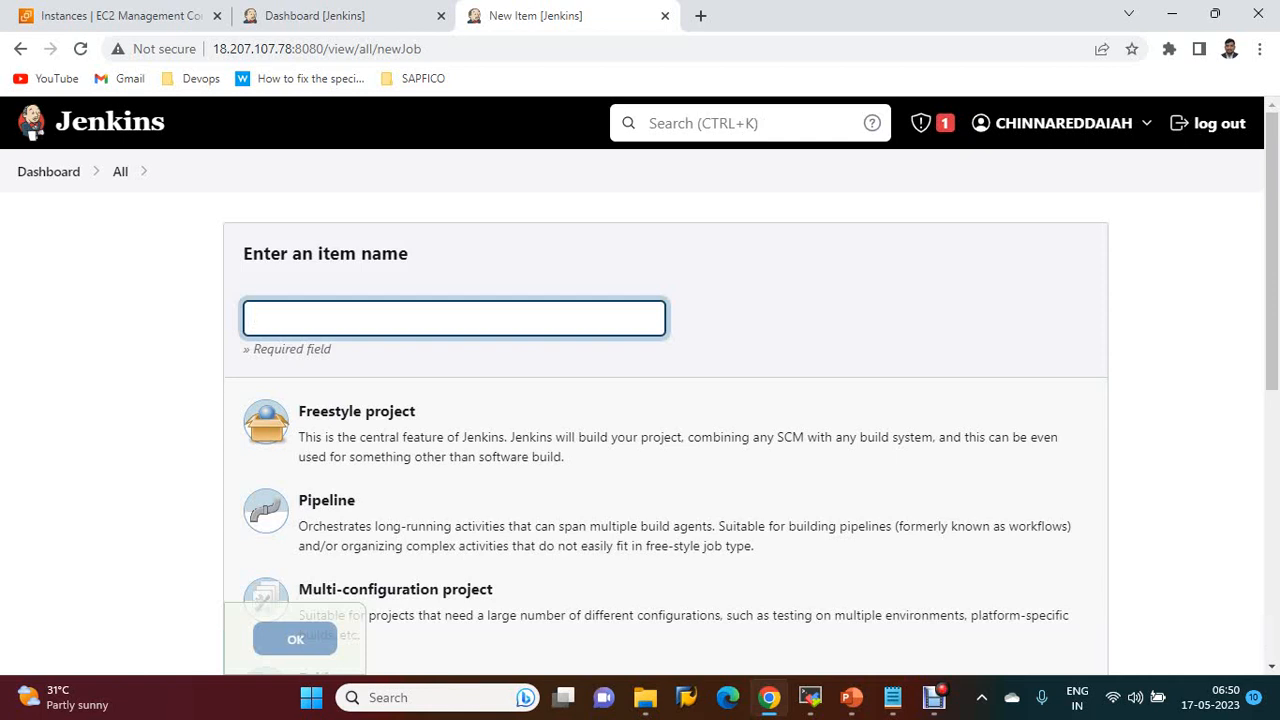
text(deve)
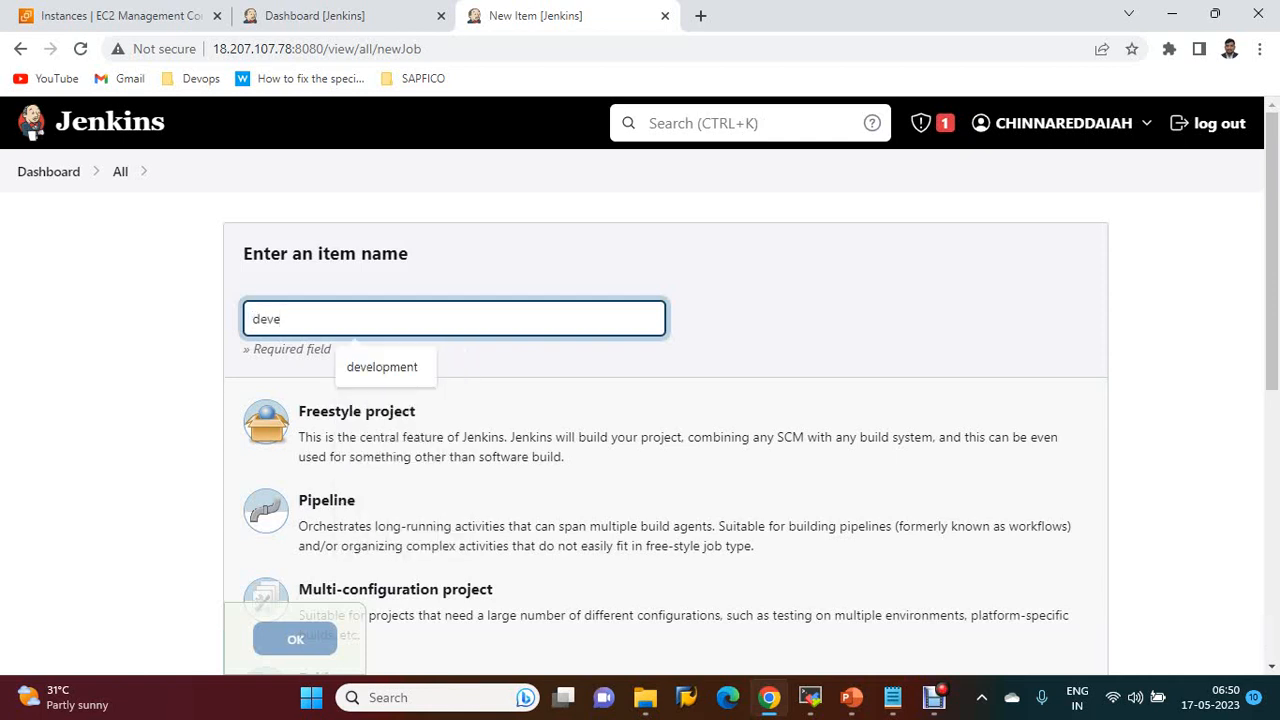
key(BackSpace)
key(BackSpace)
key(BackSpace)
key(BackSpace)
text(testin)
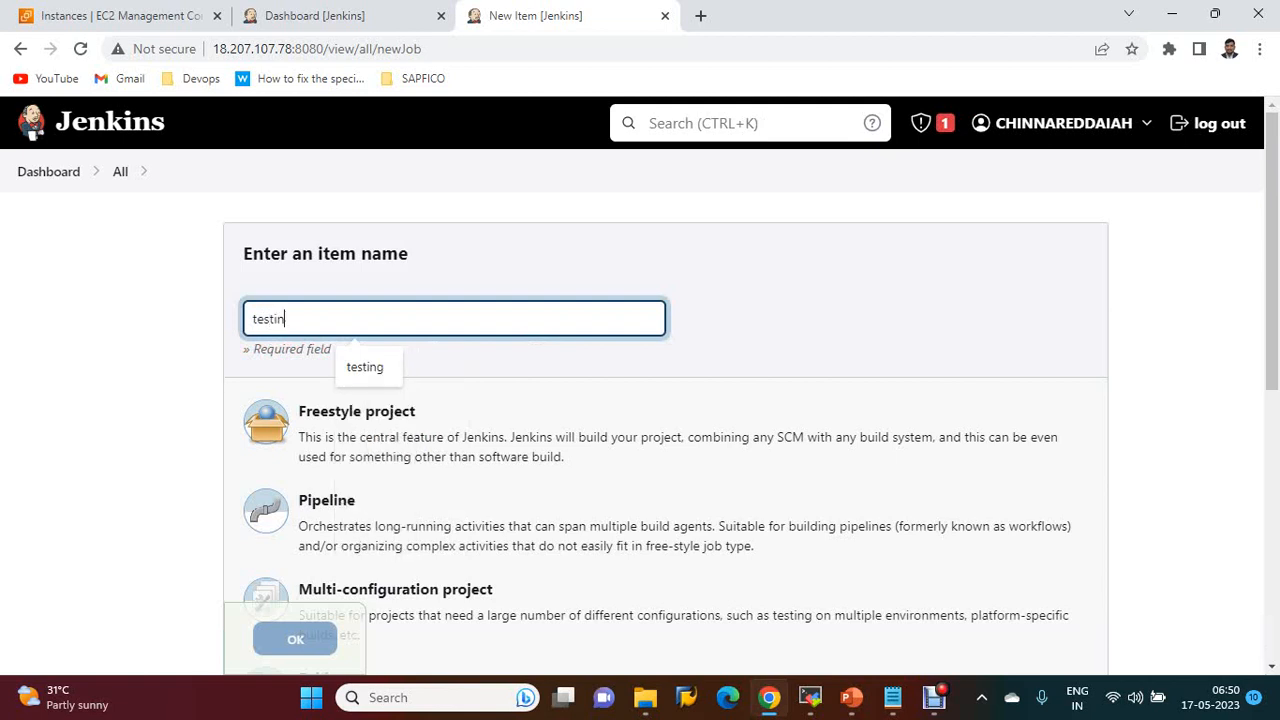
text(g)
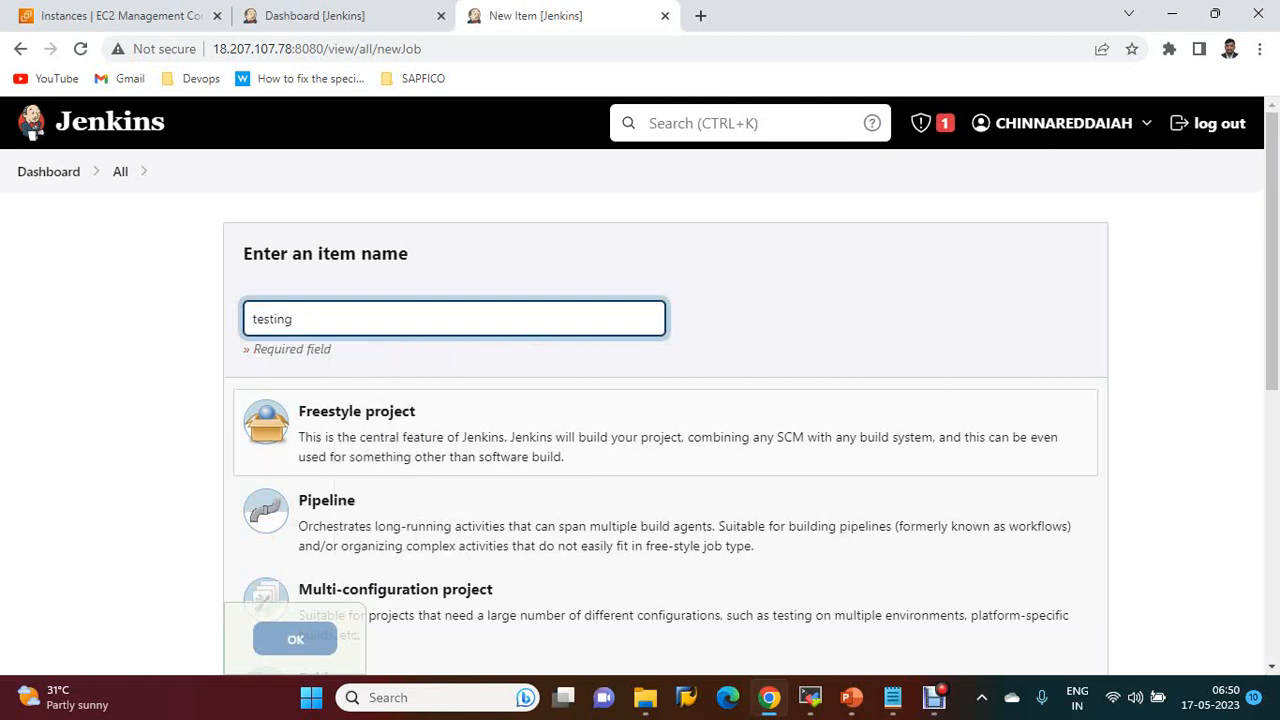
scroll(665, 430, down, 1)
click(665, 428)
scroll(665, 428, down, 2)
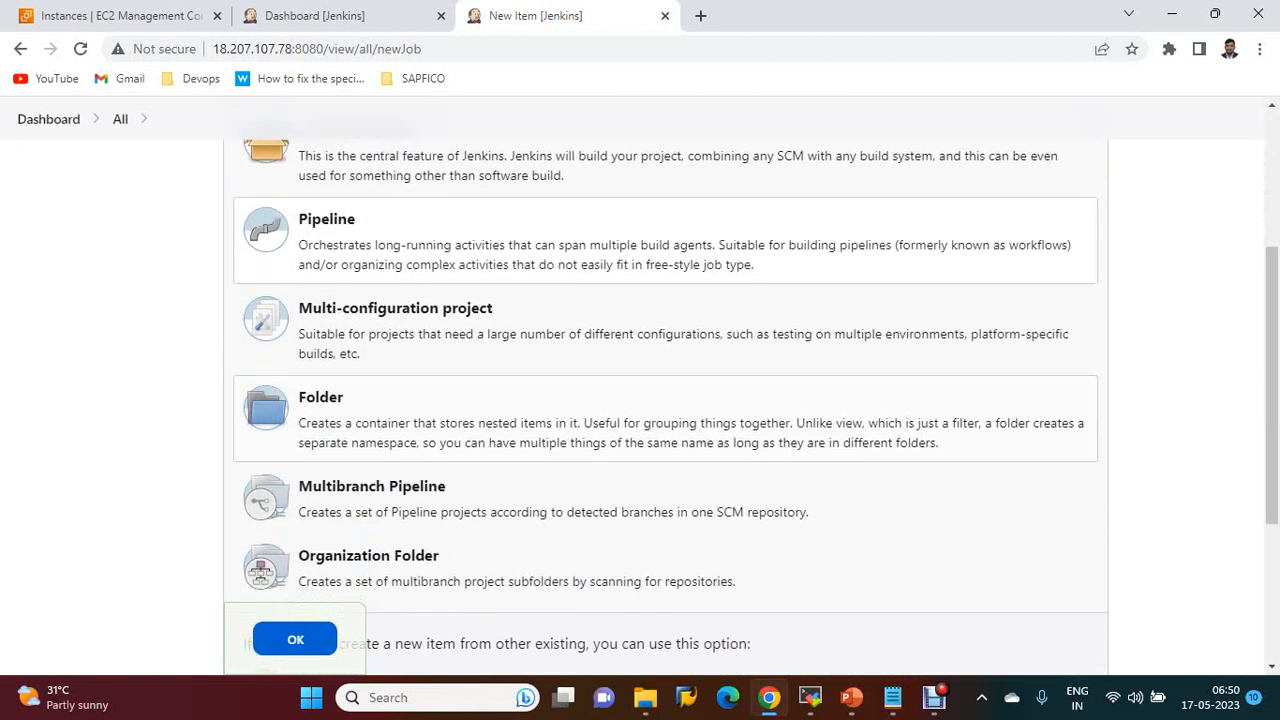
click(295, 639)
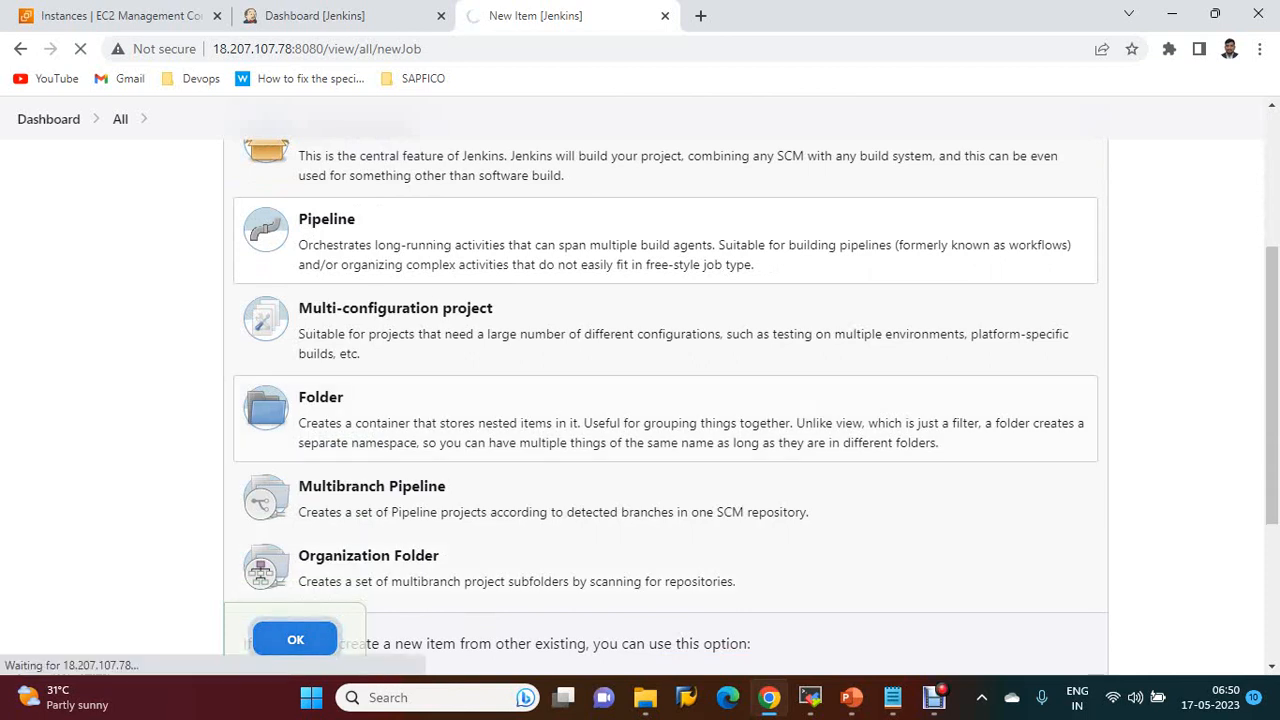
scroll(640, 400, down, 2)
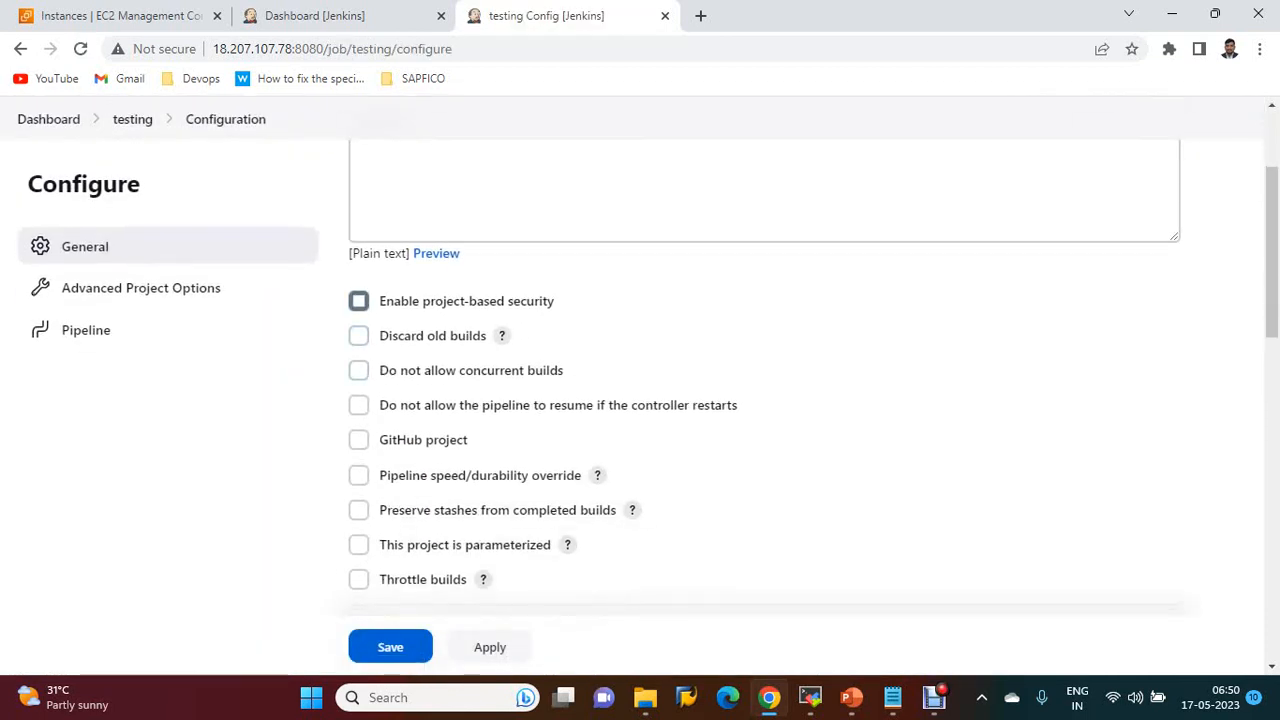
Step: Enable project-based security on the testing job and add a user row
click(358, 301)
scroll(358, 301, down, 2)
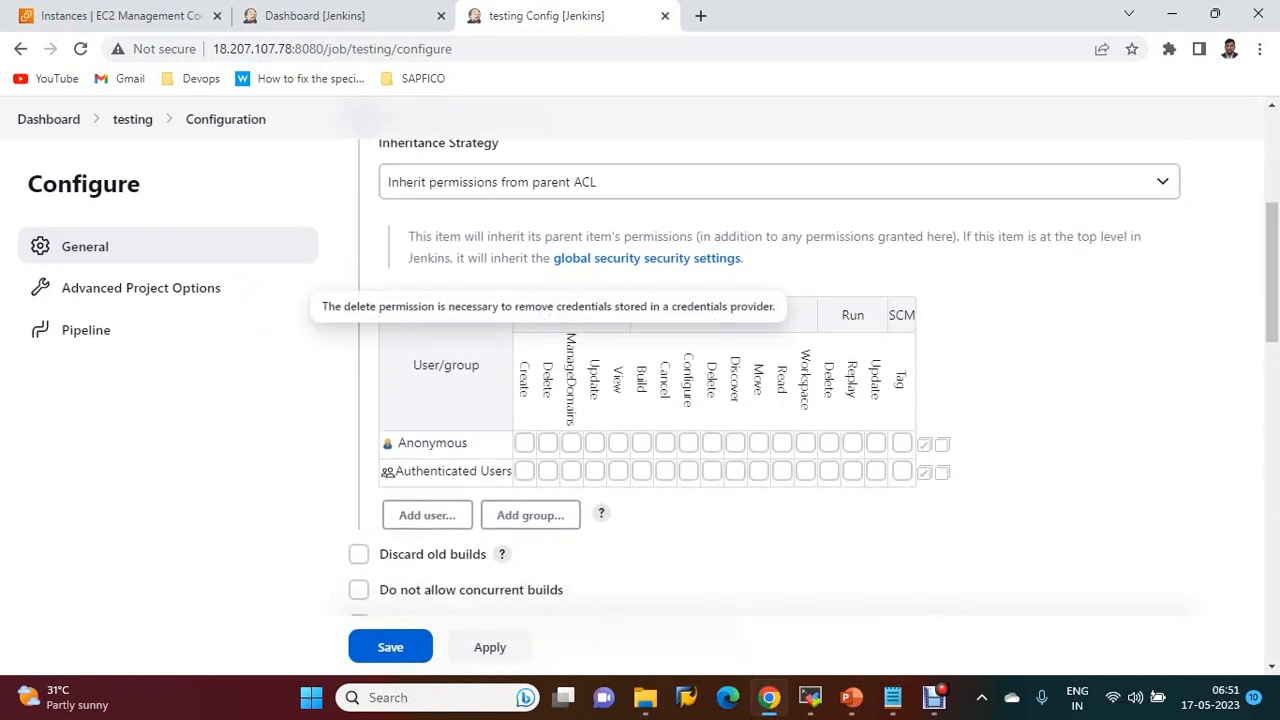
click(427, 515)
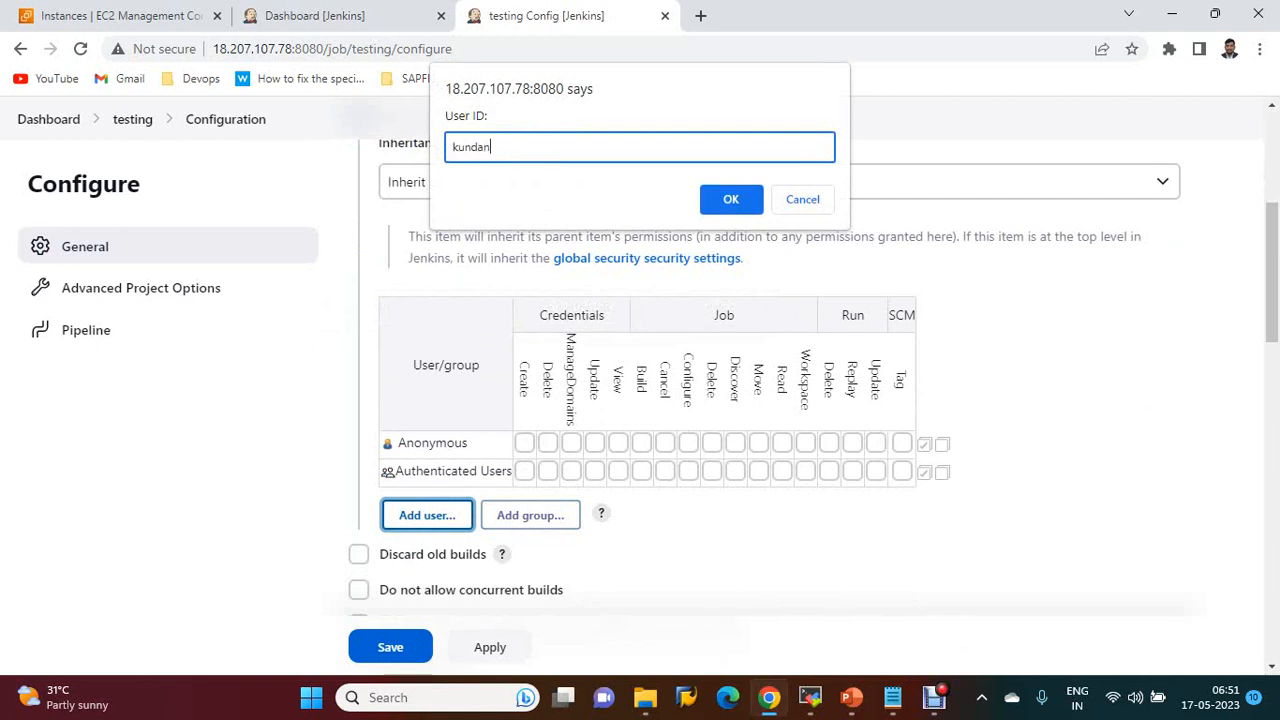
key(Return)
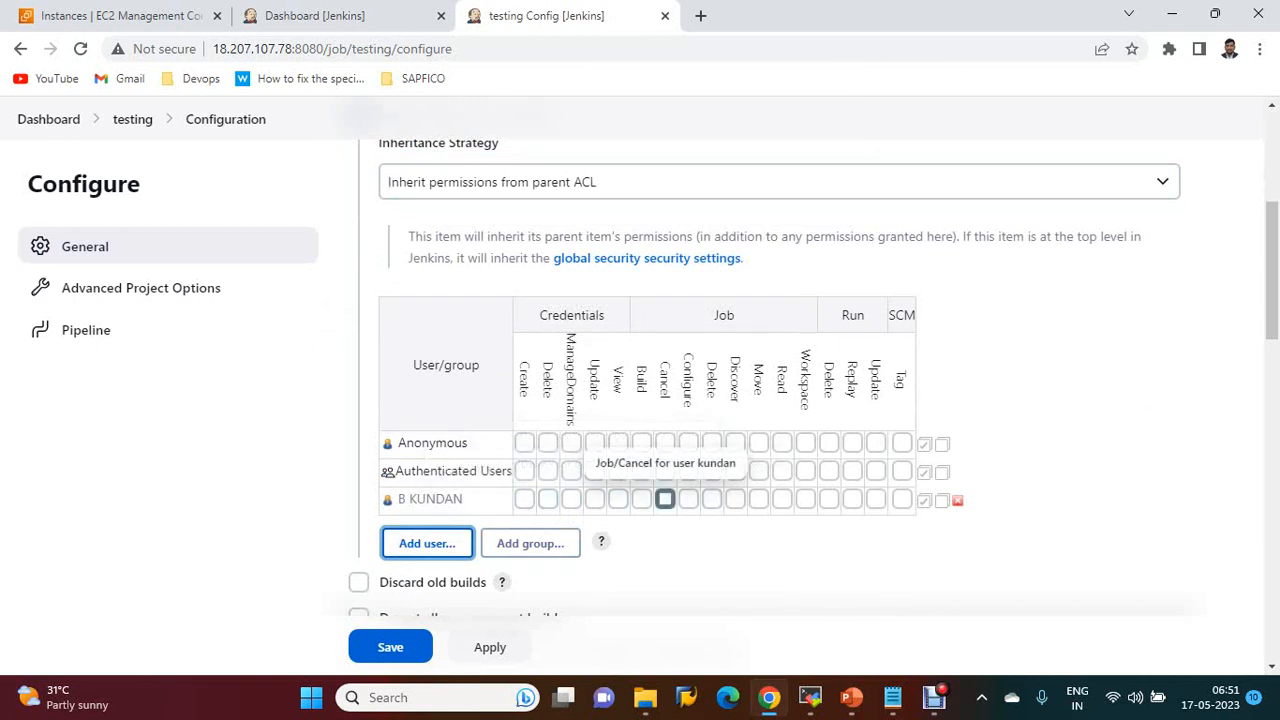
Step: Grant that user every permission (Build, Configure, Read, Workspace, Credentials, etc.) and save
click(641, 499)
click(665, 499)
click(688, 499)
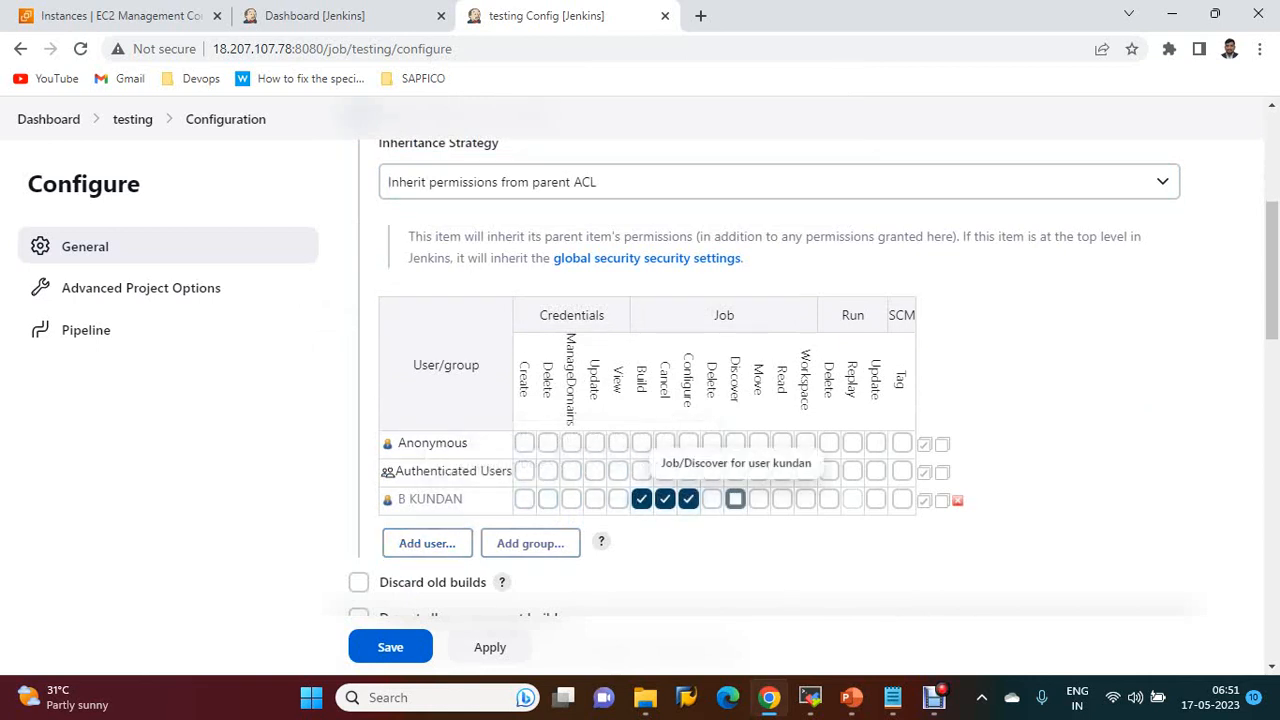
click(782, 499)
click(805, 499)
click(829, 499)
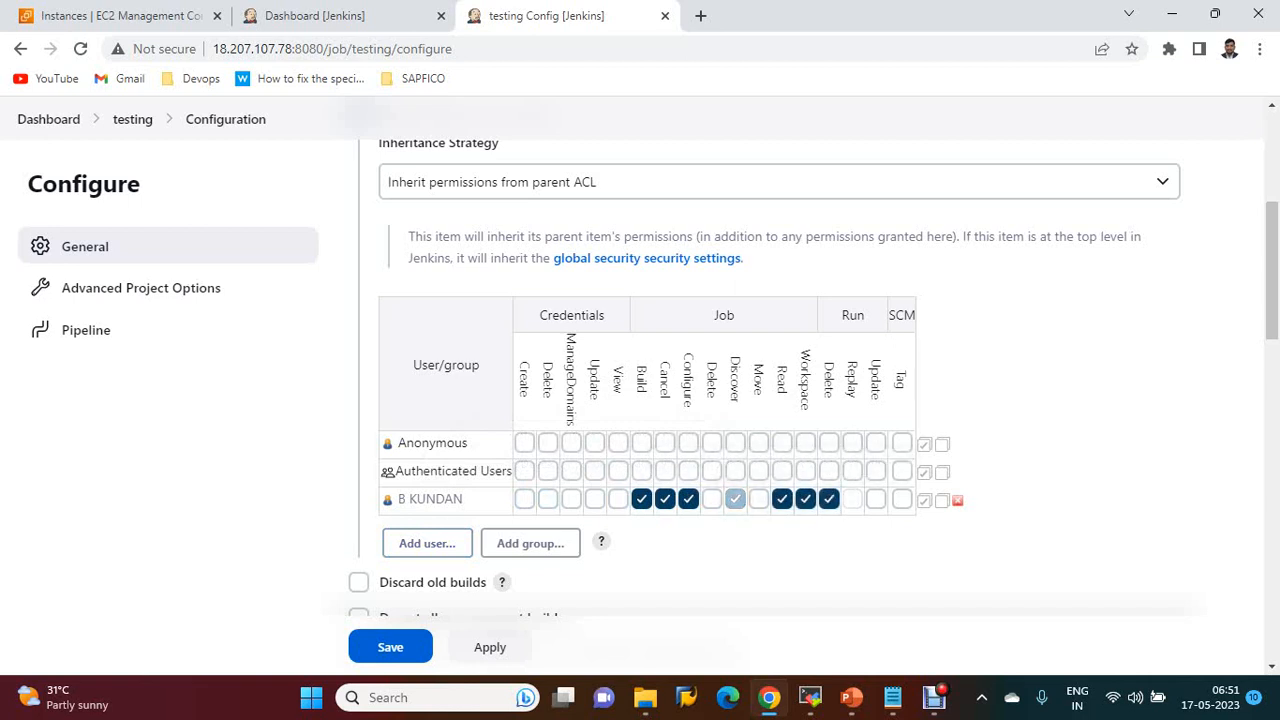
click(524, 499)
click(548, 499)
click(594, 499)
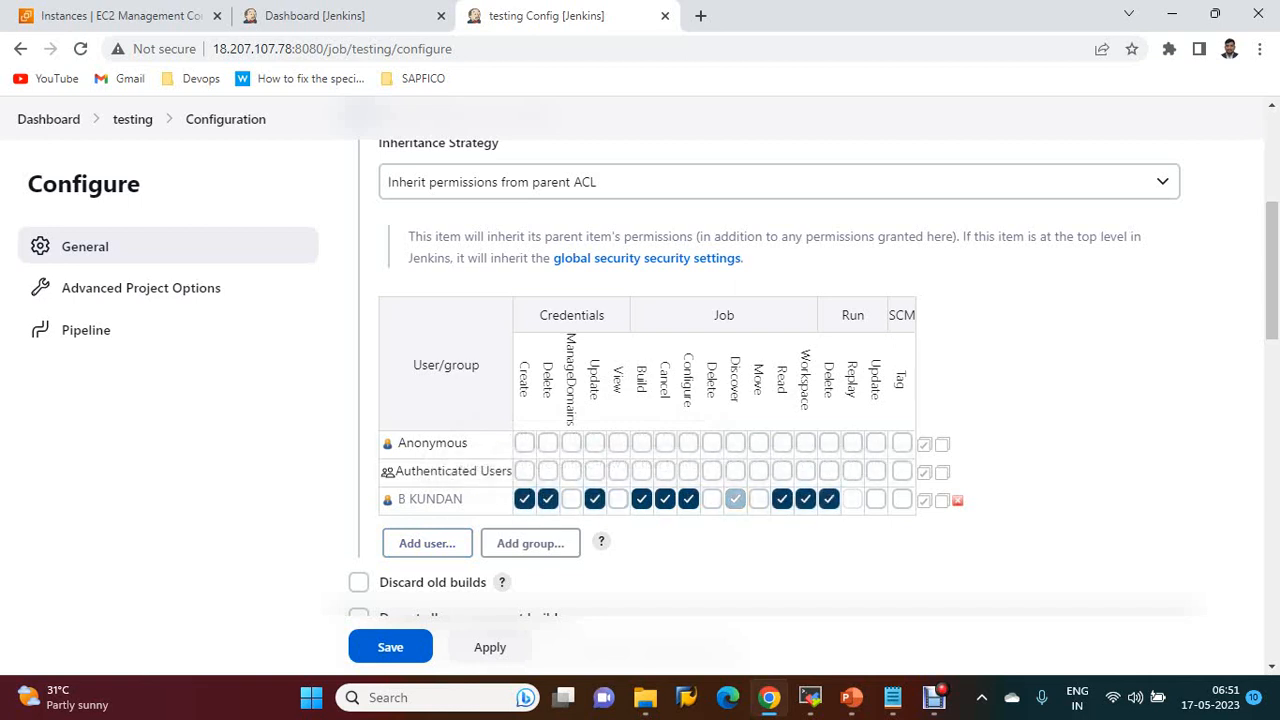
click(925, 500)
scroll(920, 490, down, 2)
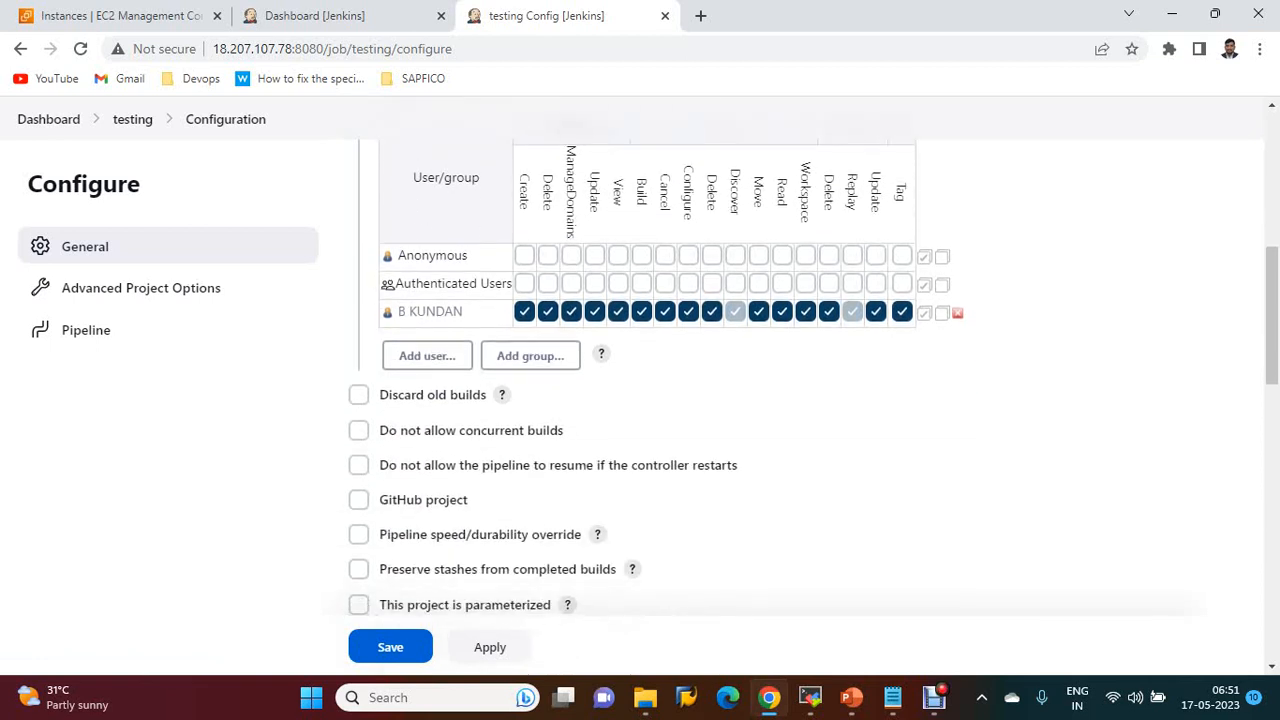
click(390, 647)
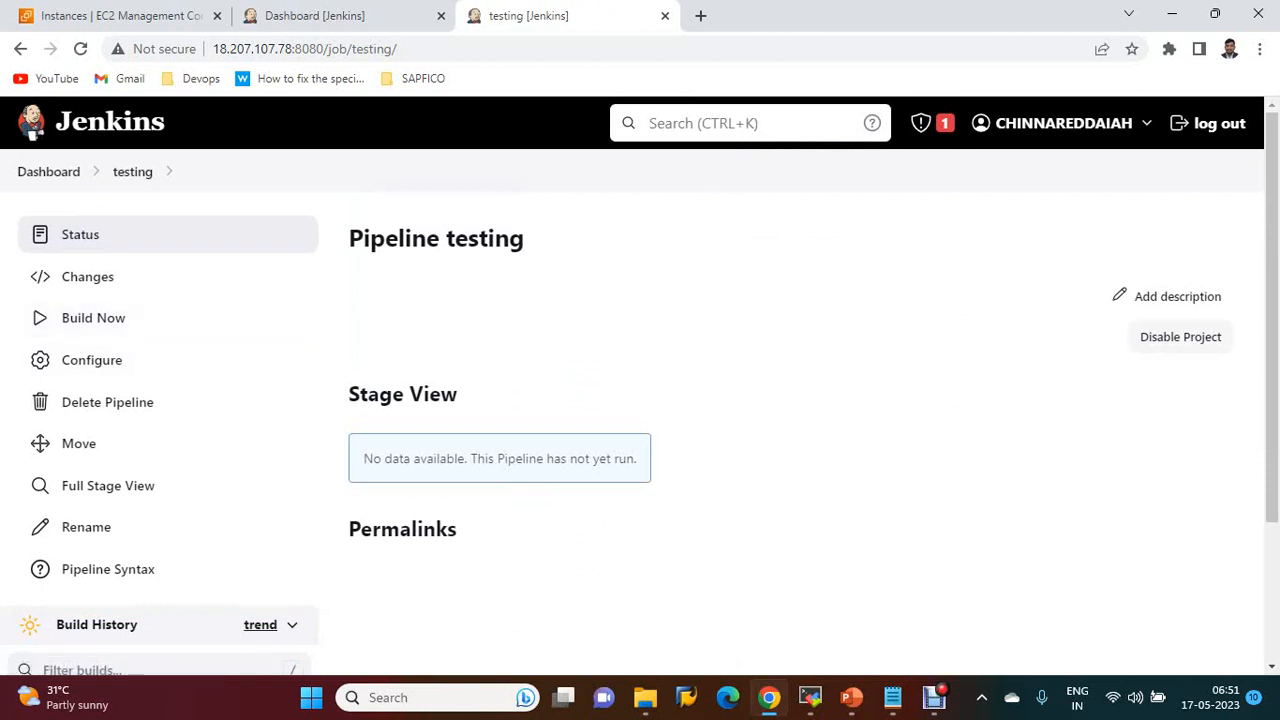
scroll(640, 400, down, 2)
Step: Switch from admin to the newly permitted user, see only the testing job listed, then log out
scroll(640, 400, up, 2)
click(1210, 123)
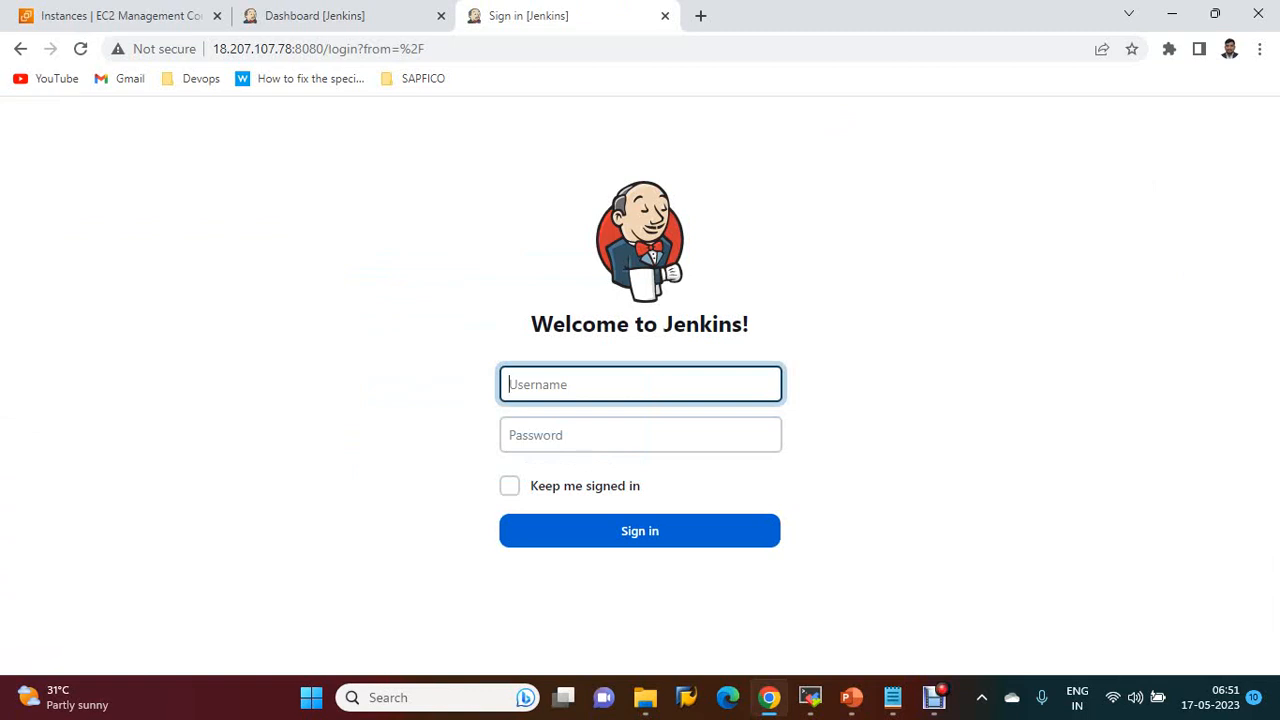
text(kubda)
key(BackSpace)
key(BackSpace)
key(BackSpace)
text(ndamin)
key(BackSpace)
key(BackSpace)
text(n)
key(Tab)
text(*******)
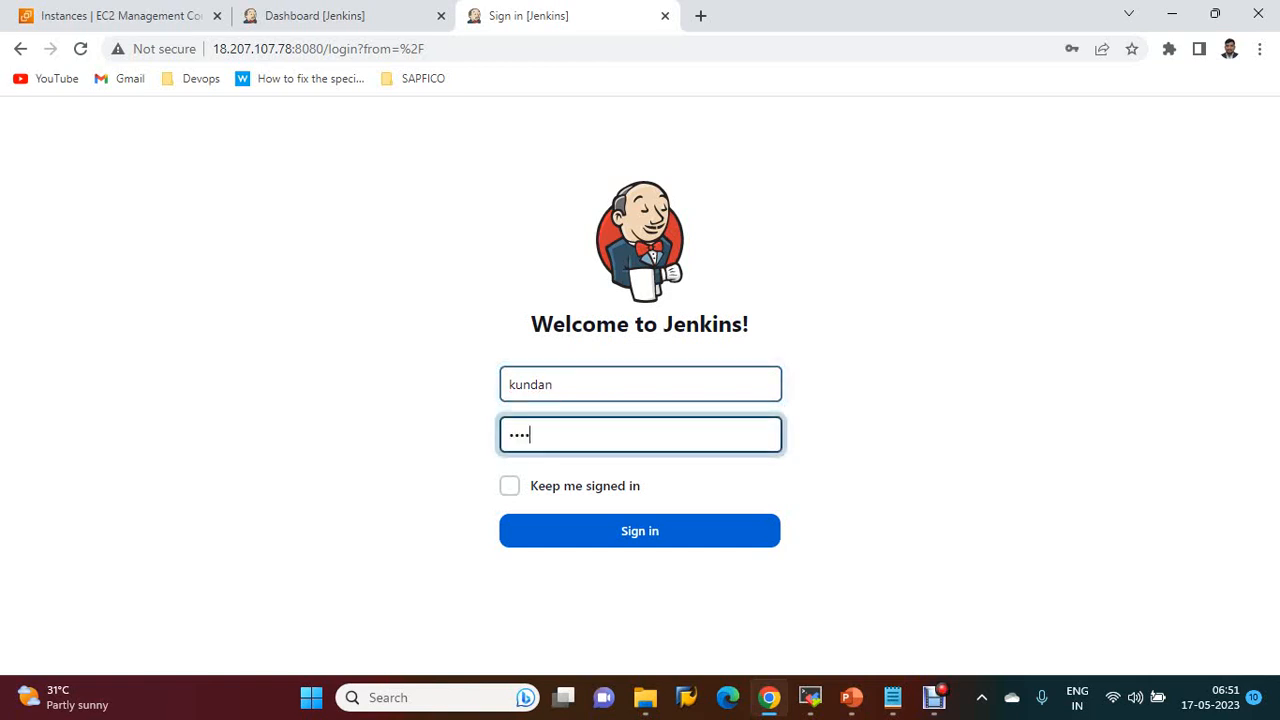
text(*)
key(Return)
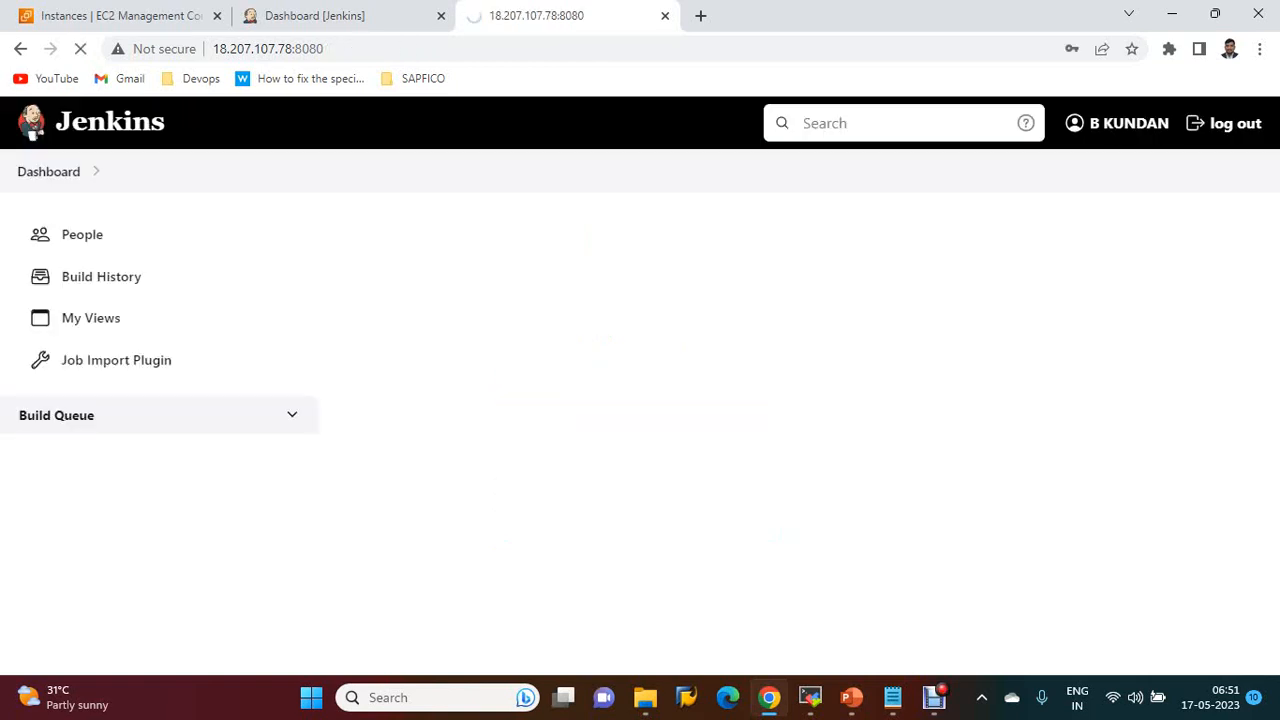
key(Return)
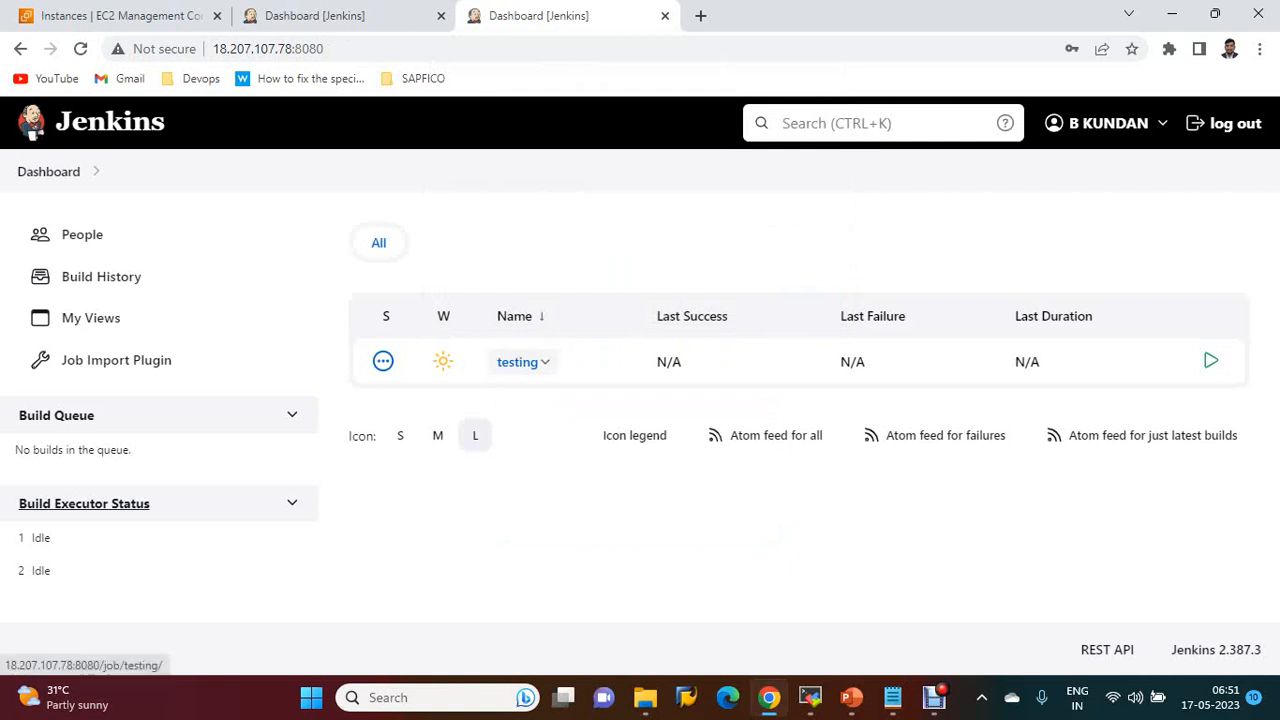
click(1228, 123)
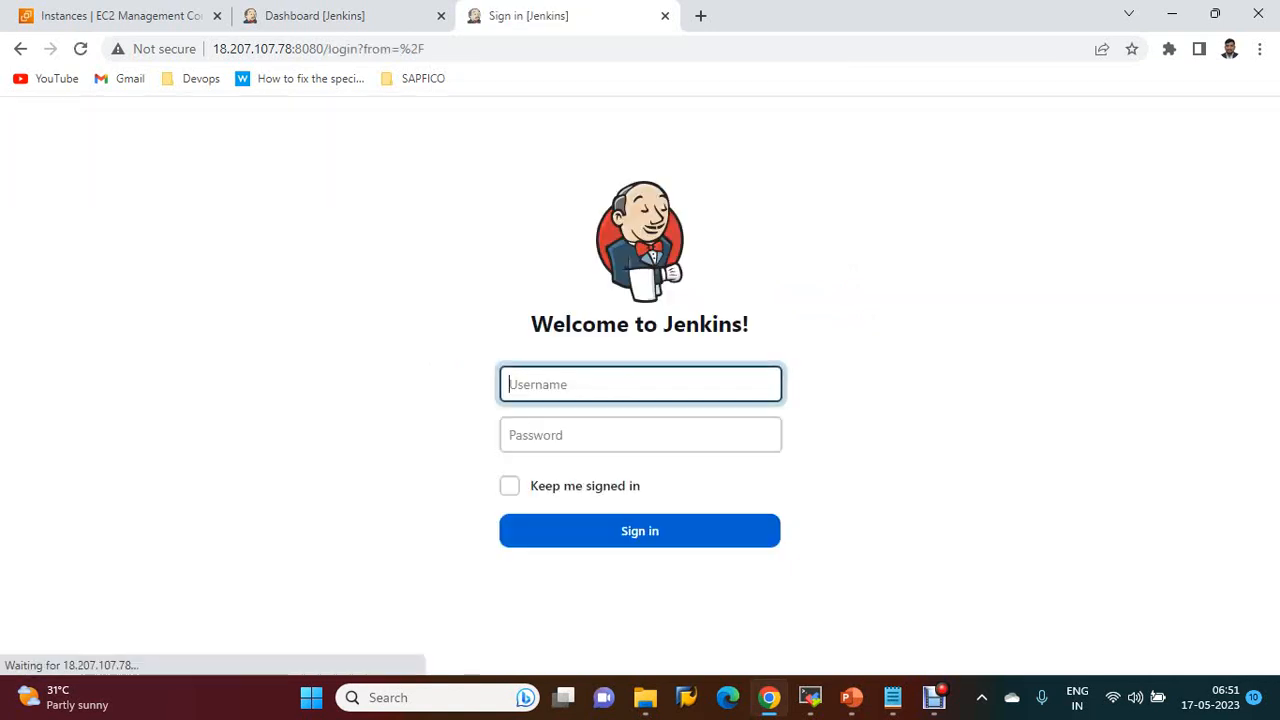
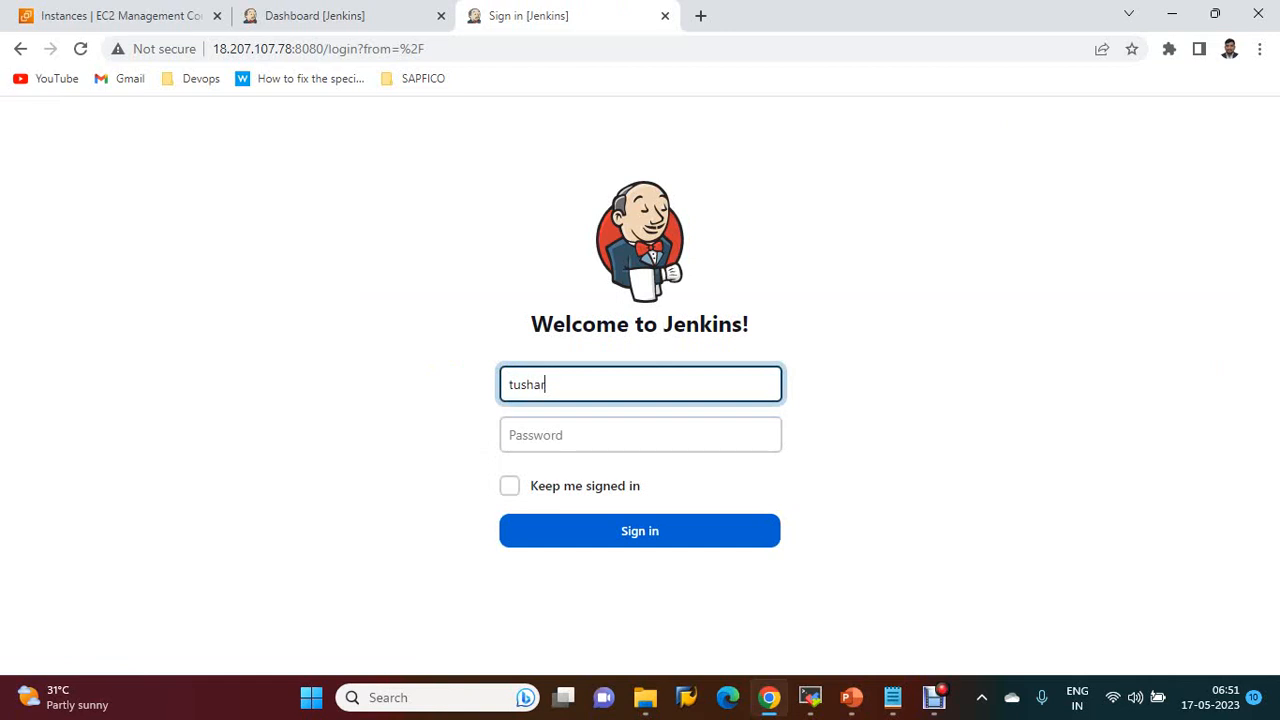
Step: Sign in as the third user, see only the test job with build #1, then log out
key(Tab)
key(Return)
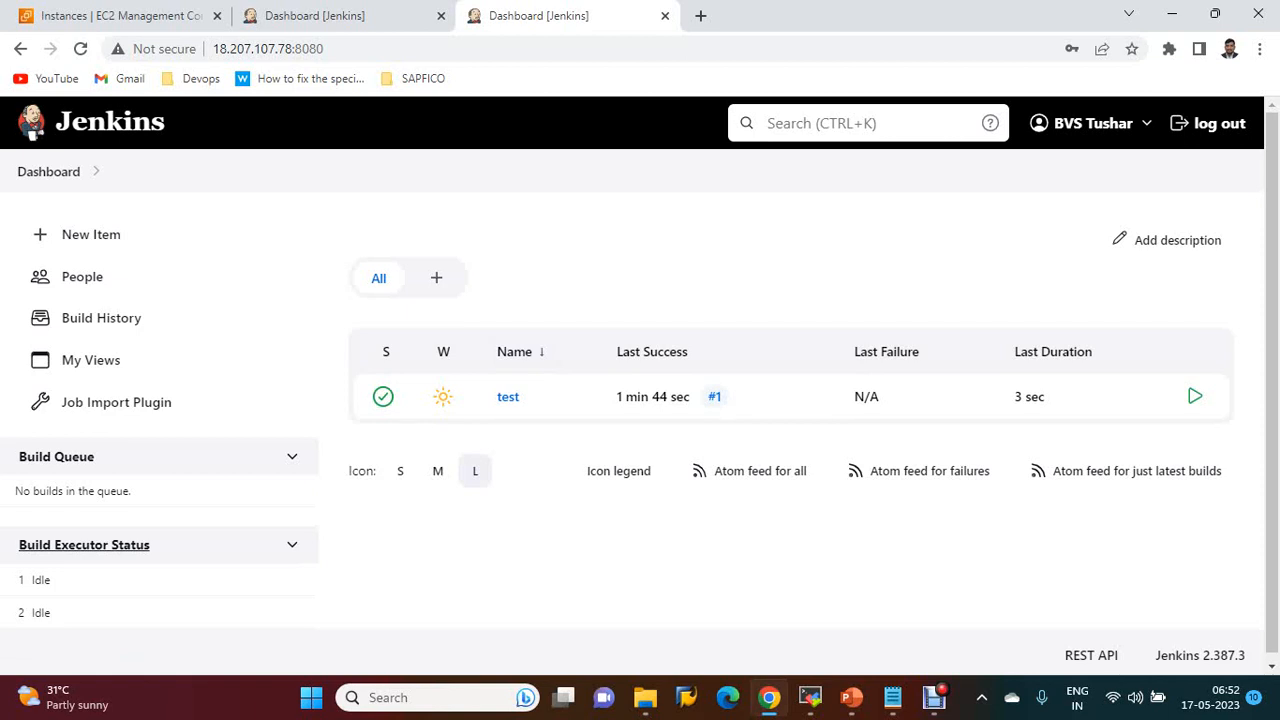
click(1212, 123)
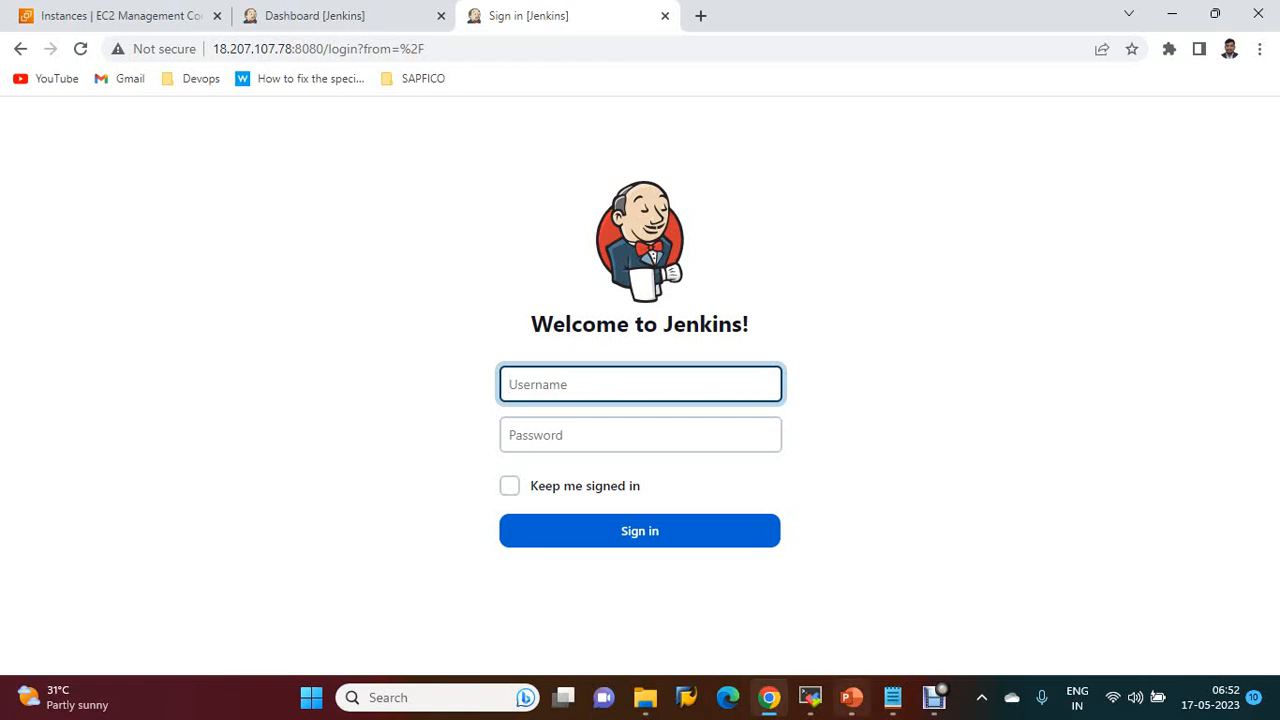
click(851, 697)
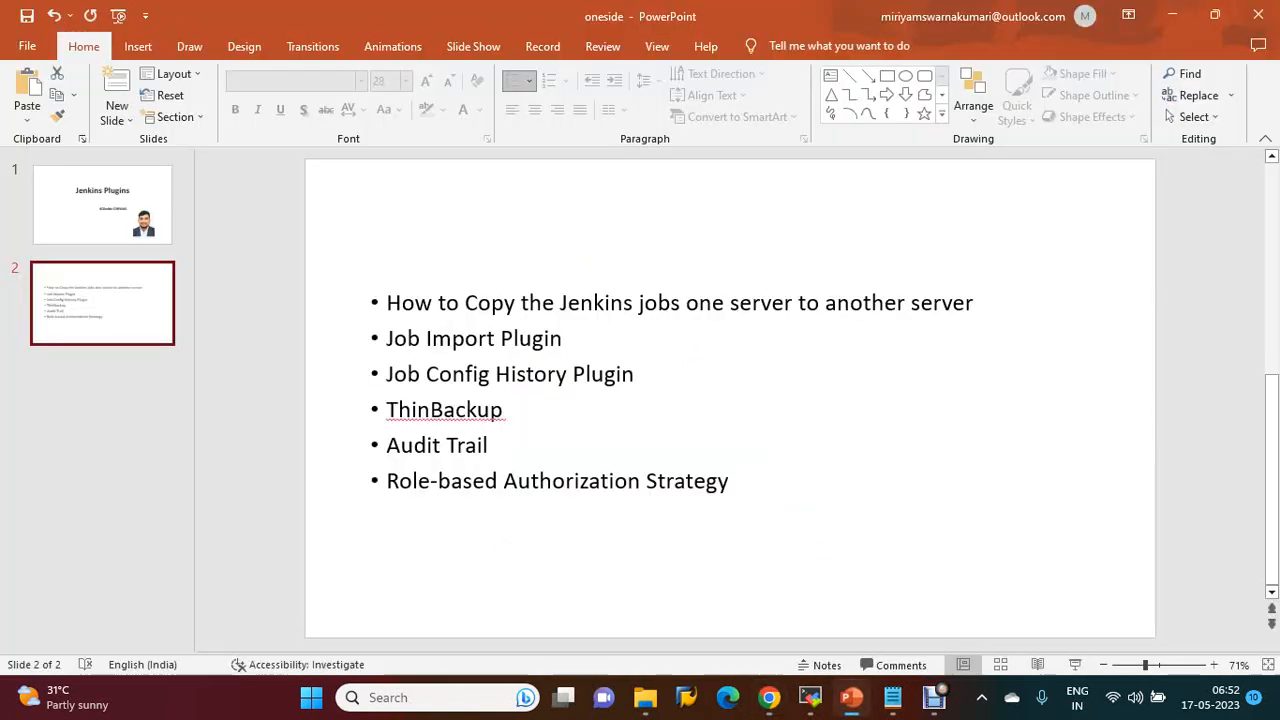
Step: Return to the 'Jenkins Plugins' title slide in the PowerPoint presentation
click(102, 205)
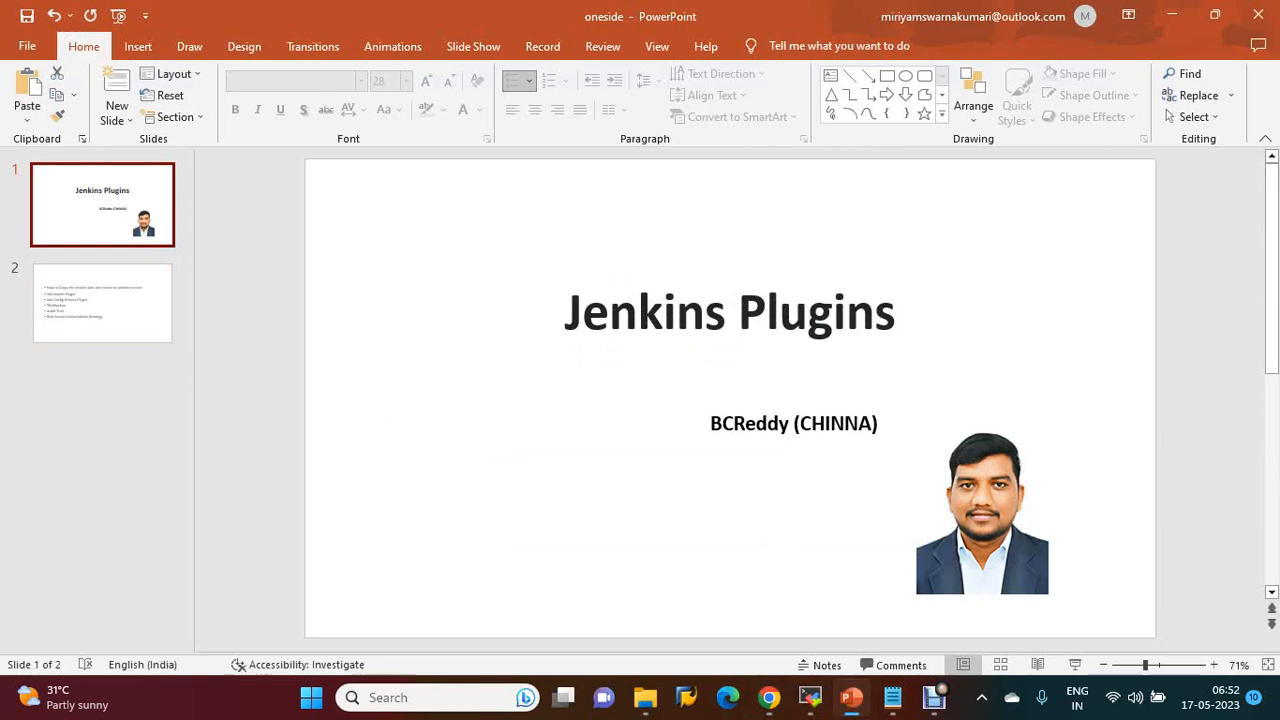
click(934, 697)
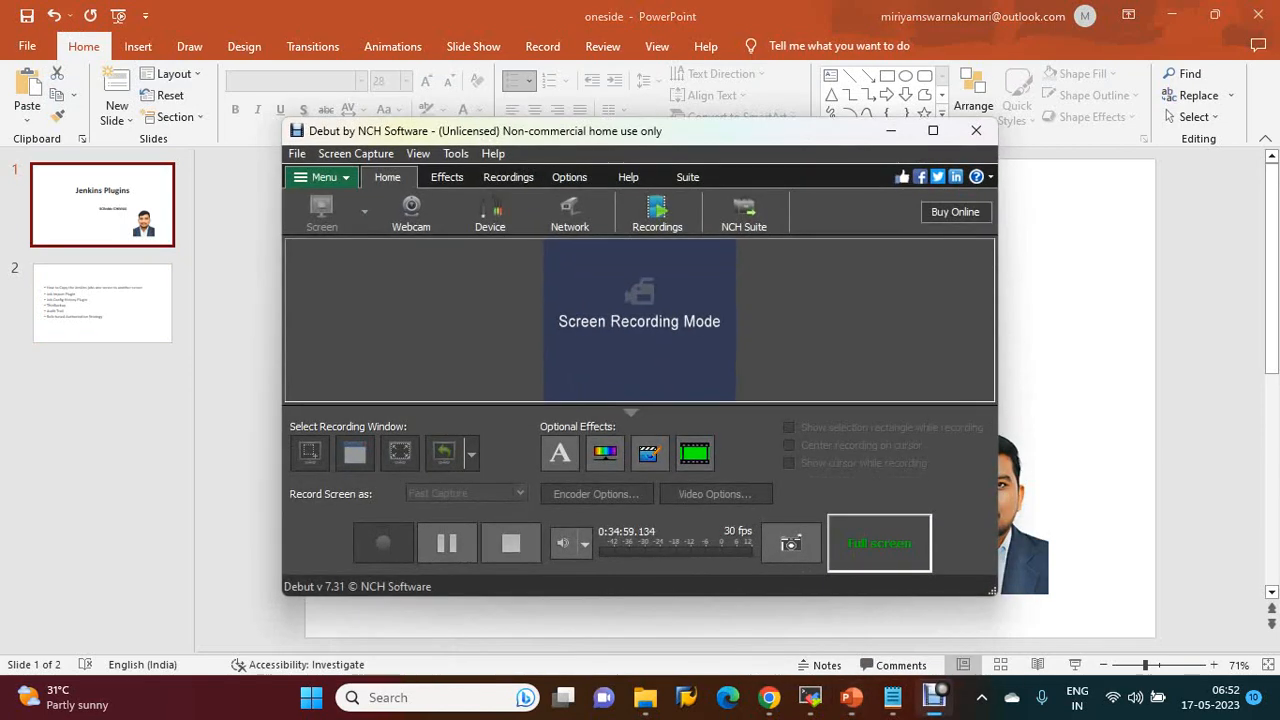